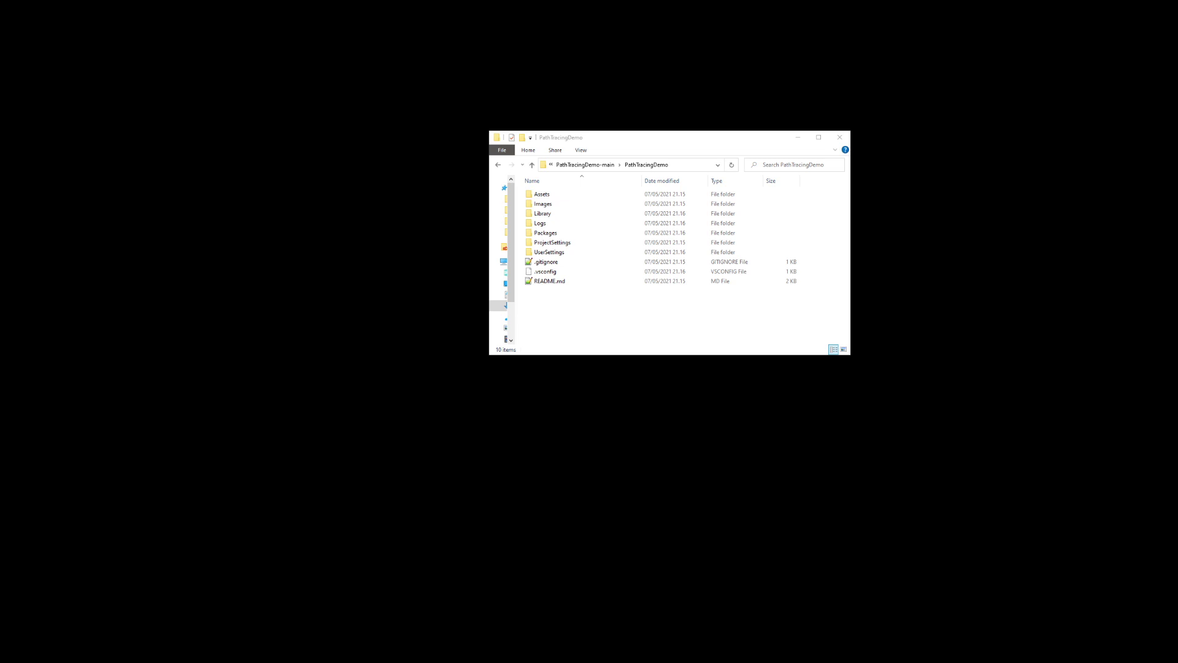
# - Open the PathTracingDemo project folder in Unity with UnityLauncherPro
pyautogui.rightClick(597, 304)
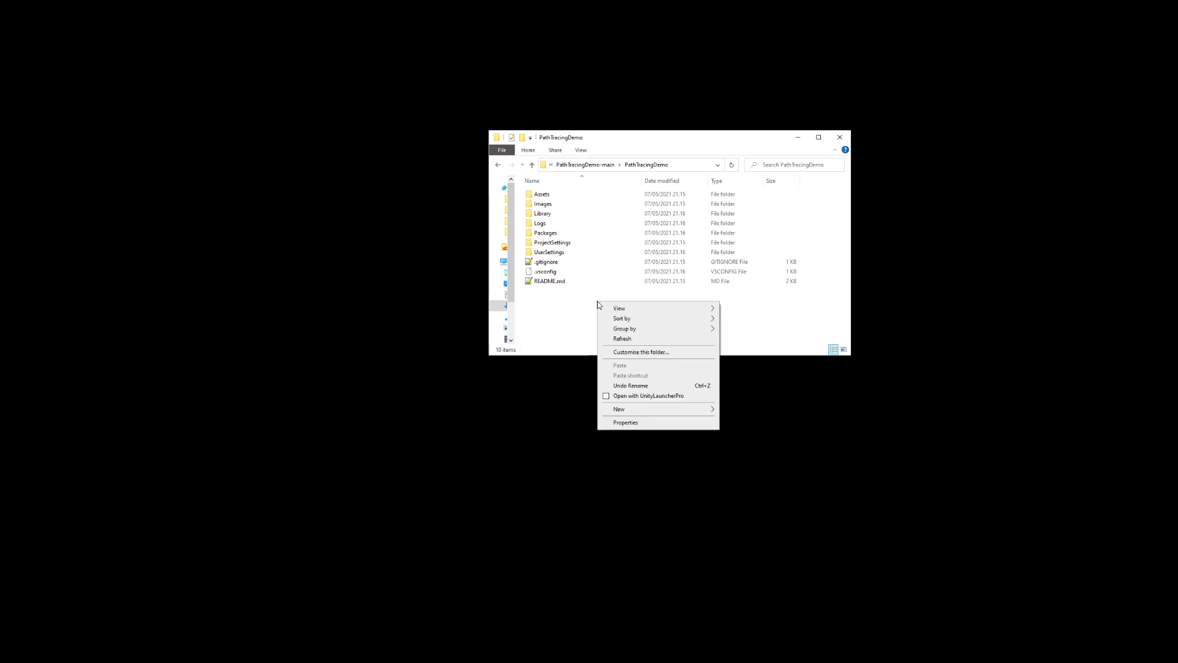
pyautogui.click(628, 396)
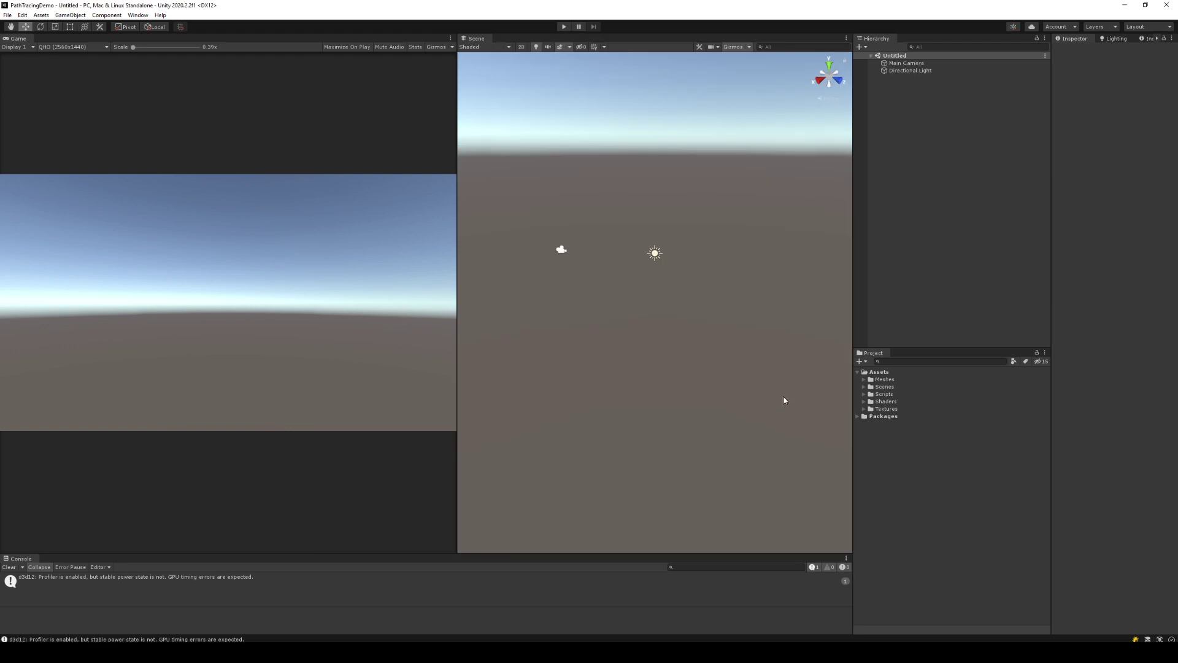
# - Open the CornellBox scene from the Assets > Scenes folder
pyautogui.click(864, 386)
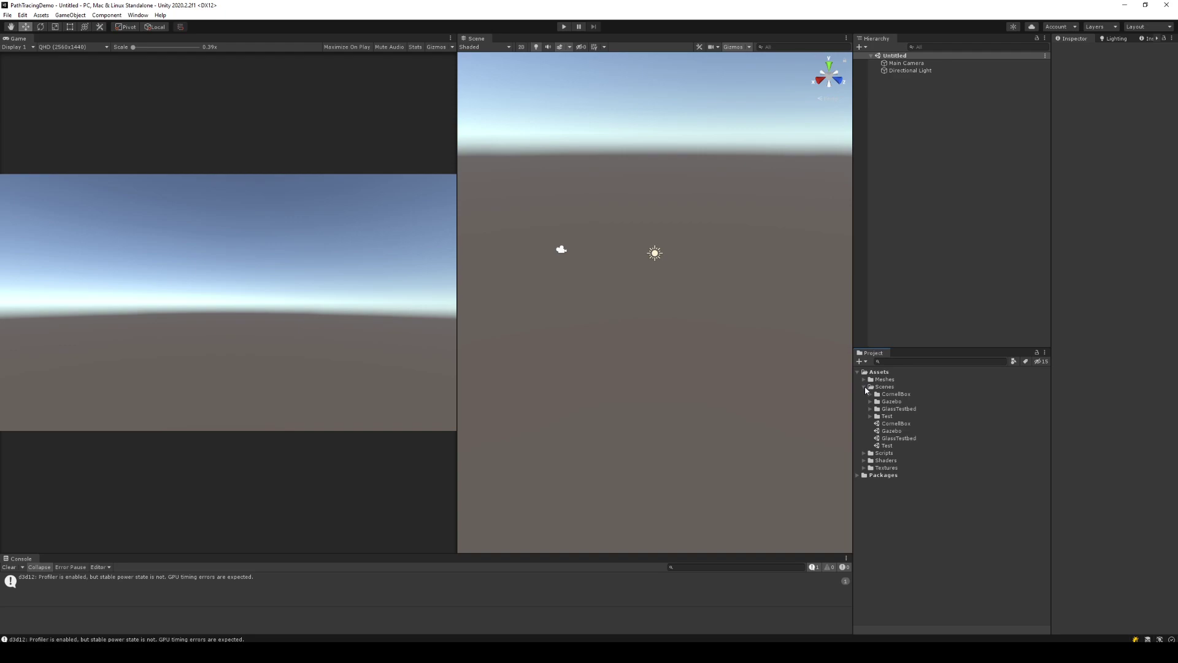
pyautogui.doubleClick(907, 423)
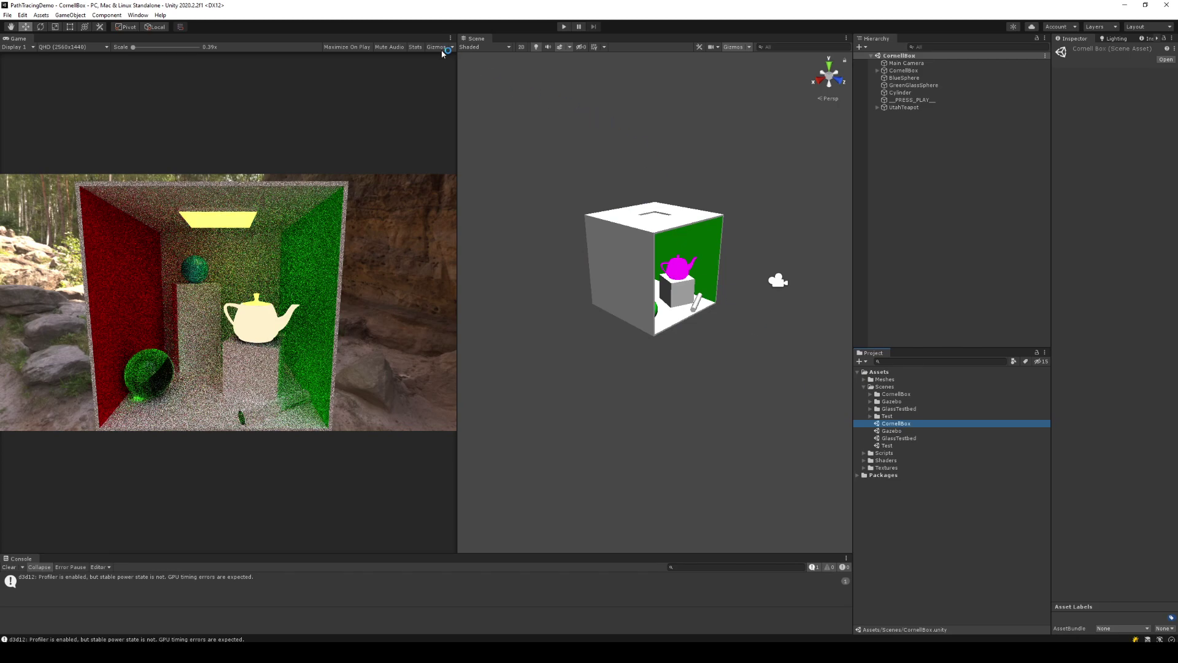
# - Show rendering Stats in the Game view and set its resolution to Free Aspect
pyautogui.click(416, 47)
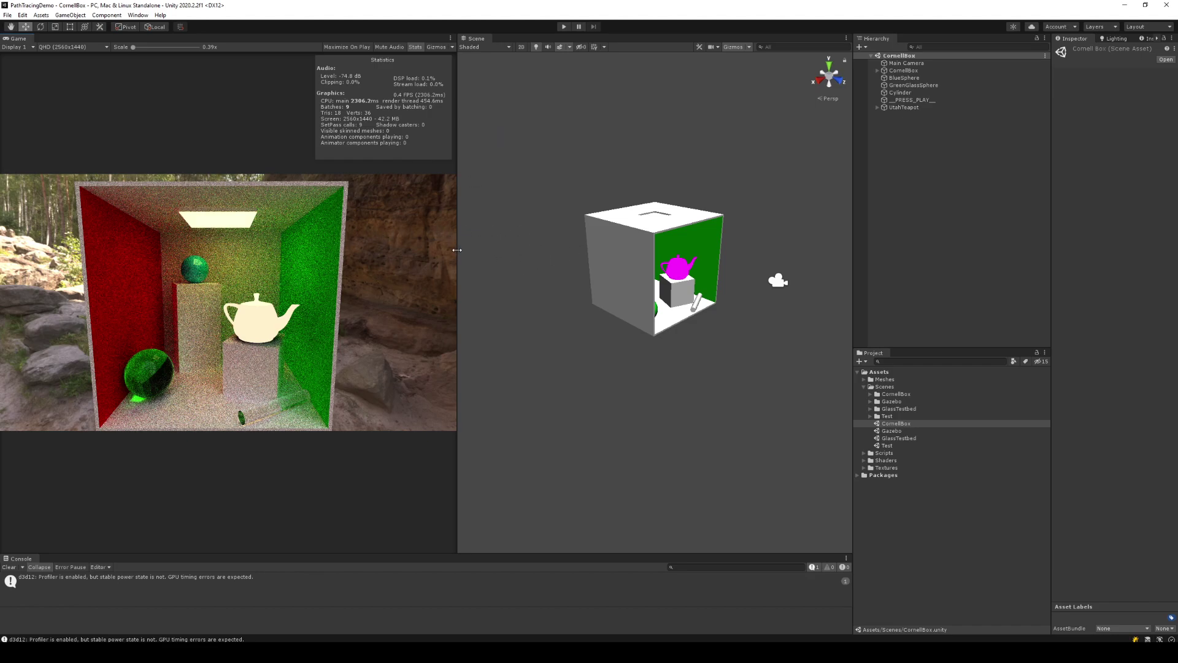
pyautogui.click(73, 47)
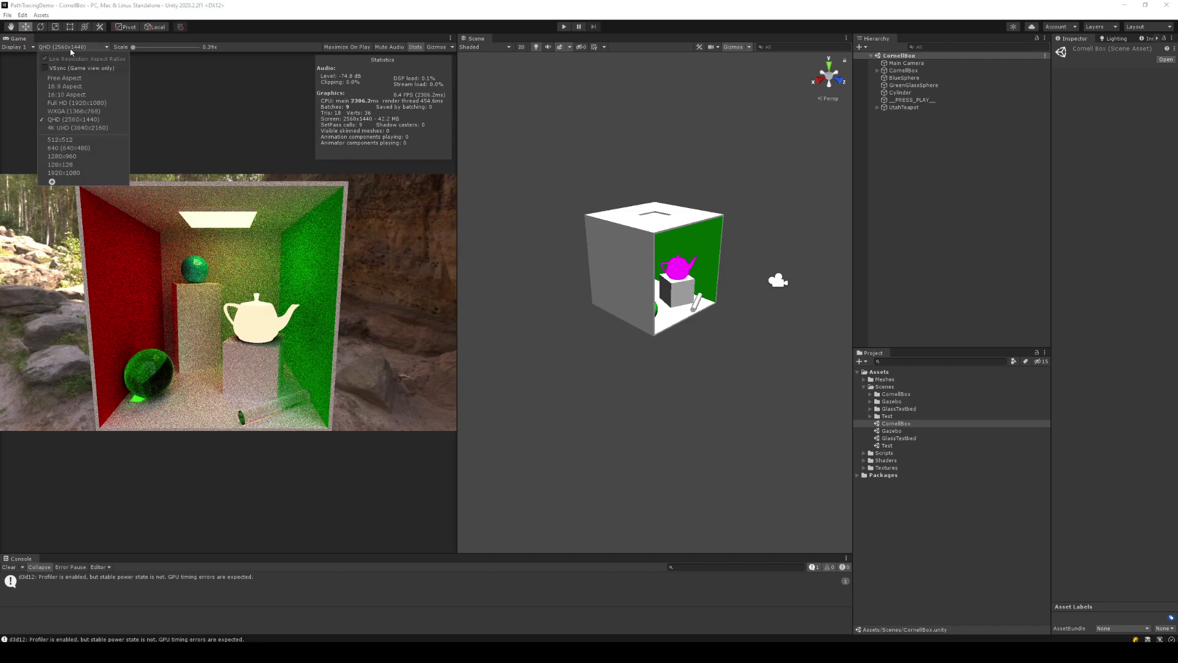
pyautogui.click(69, 79)
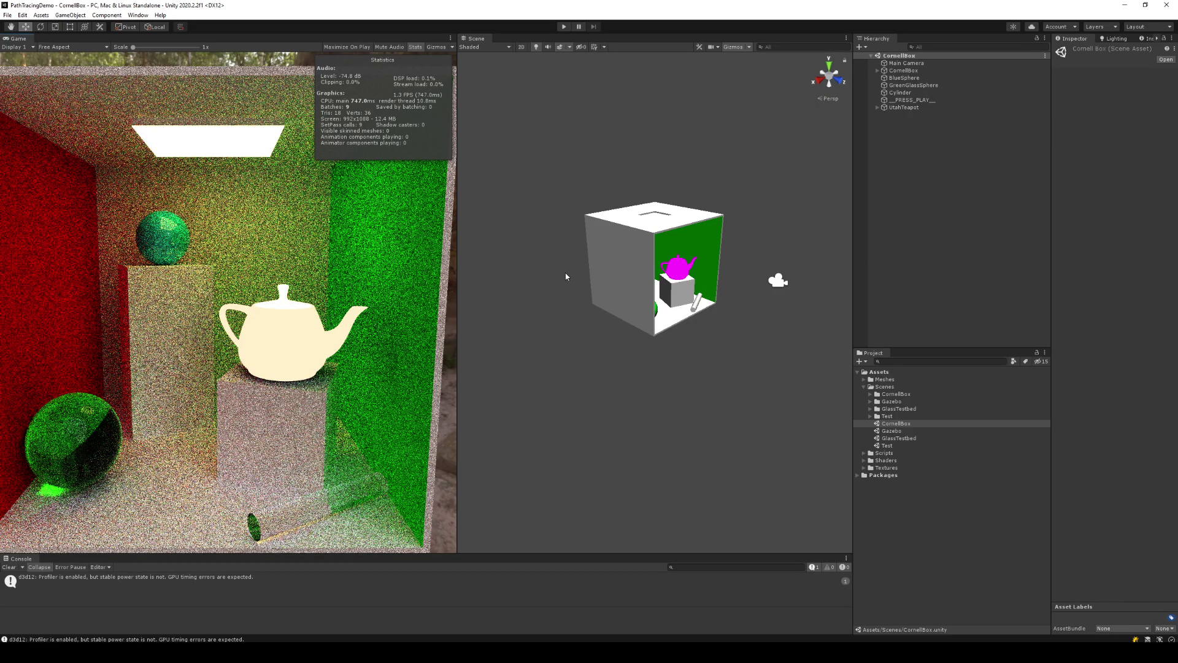
# - Orbit and zoom the Scene view to face the Cornell box front-on
pyautogui.keyDown('alt'); pyautogui.moveTo(566, 277); pyautogui.dragTo(508, 254); pyautogui.keyUp('alt')
pyautogui.scroll(3, 553, 271)
pyautogui.scroll(5, 528, 262)
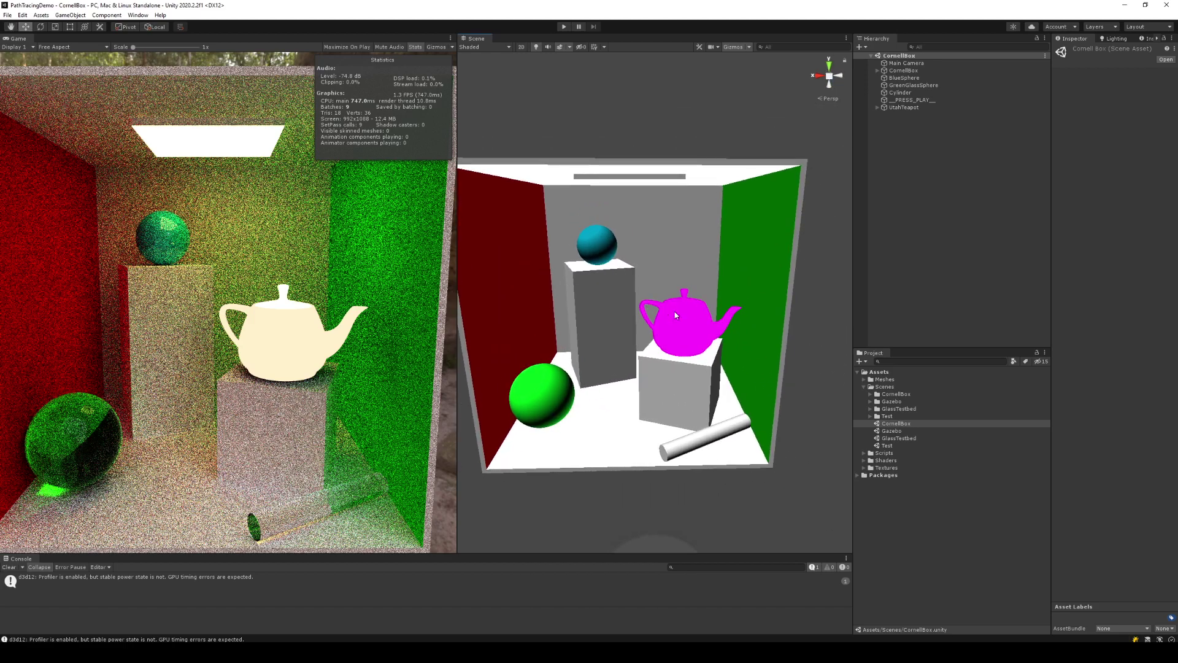
# - Lift the teapot up along Y, then lower it back onto its white box
pyautogui.click(676, 315)
pyautogui.moveTo(681, 338); pyautogui.dragTo(671, 277)
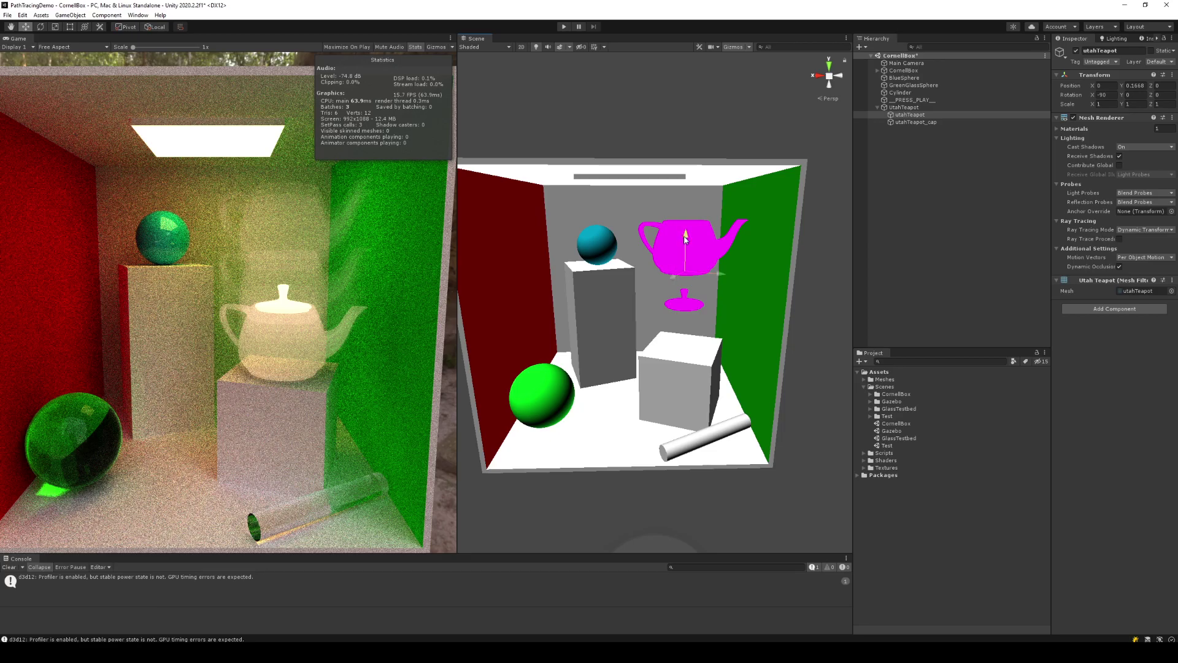
pyautogui.moveTo(685, 272); pyautogui.dragTo(680, 279)
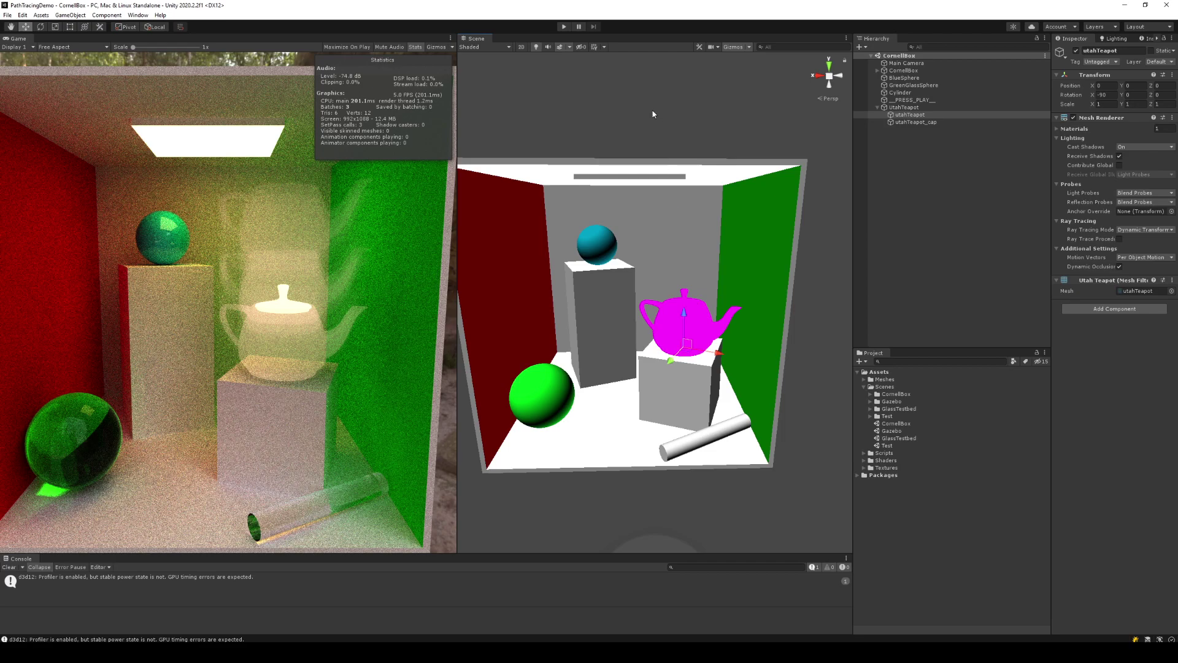
# - Check the Scene view effects choices and narrow the Game view beside the Scene view
pyautogui.click(603, 48)
pyautogui.click(569, 48)
pyautogui.click(566, 51)
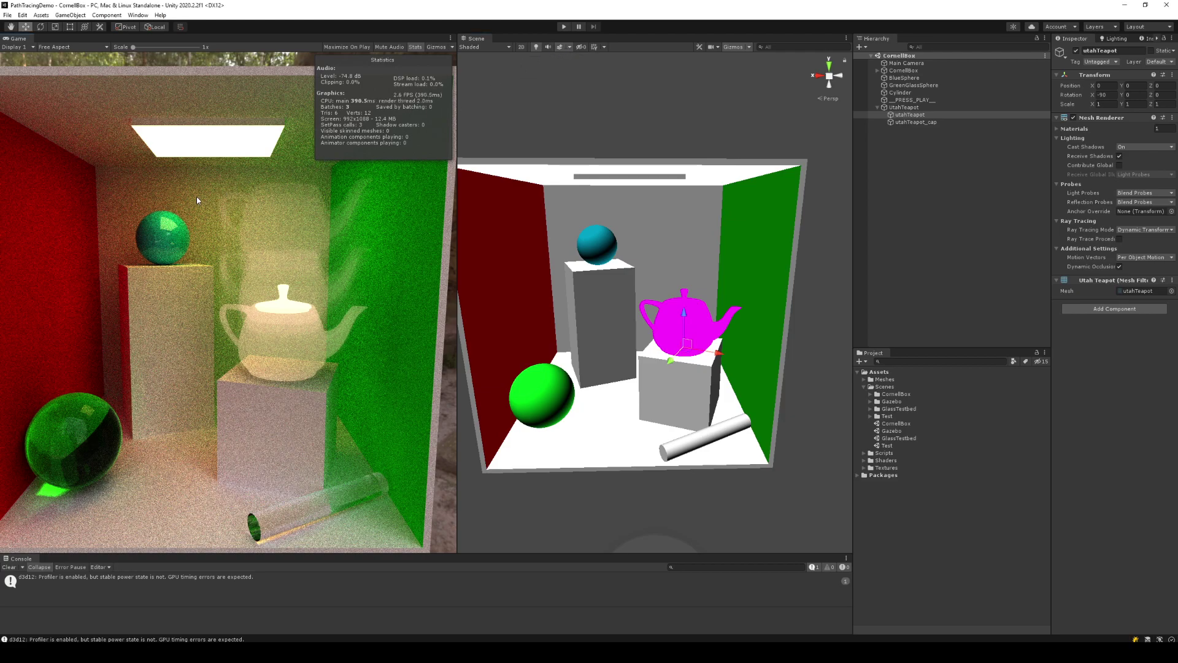
pyautogui.moveTo(456, 192)
pyautogui.mouseDown()
pyautogui.moveTo(674, 190)
pyautogui.moveTo(402, 195)
pyautogui.mouseUp()
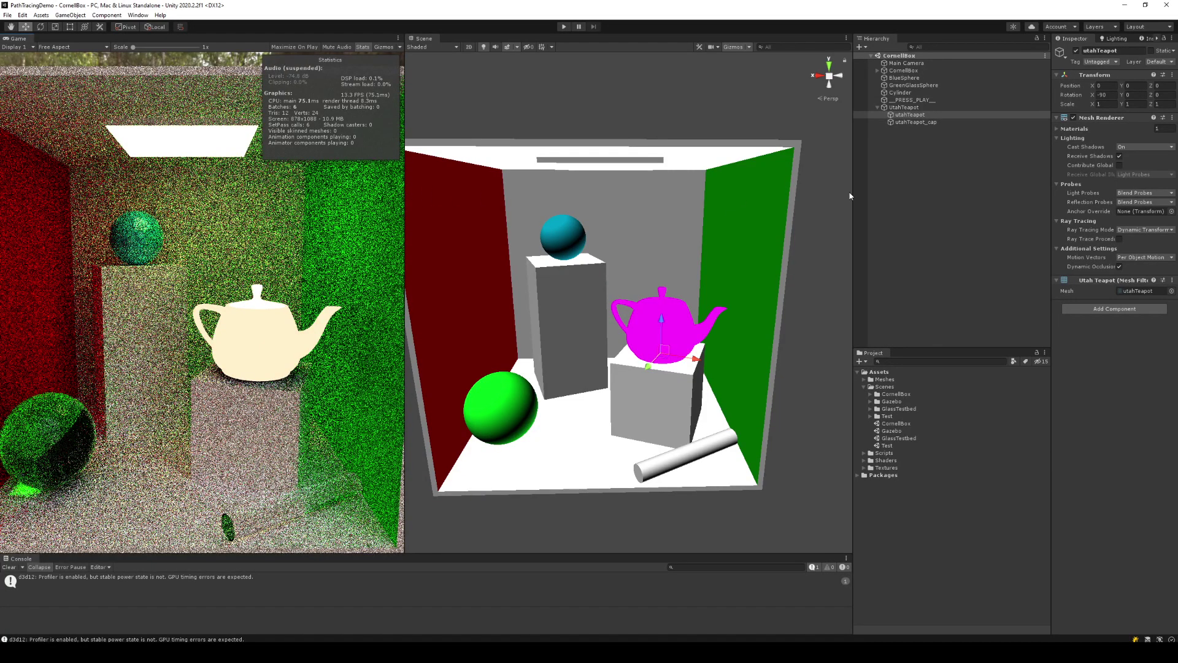
# - Set the Main Camera's Bounce Count Opaque to 1 and enter Play mode
pyautogui.click(906, 63)
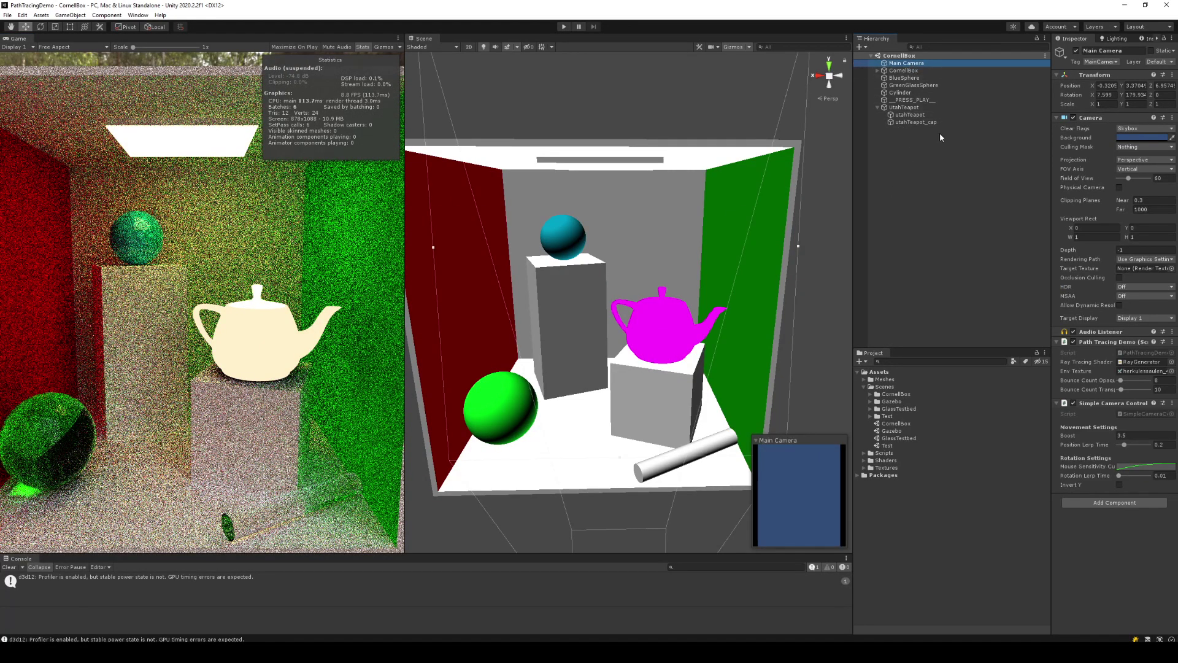
pyautogui.moveTo(1051, 226); pyautogui.dragTo(965, 225)
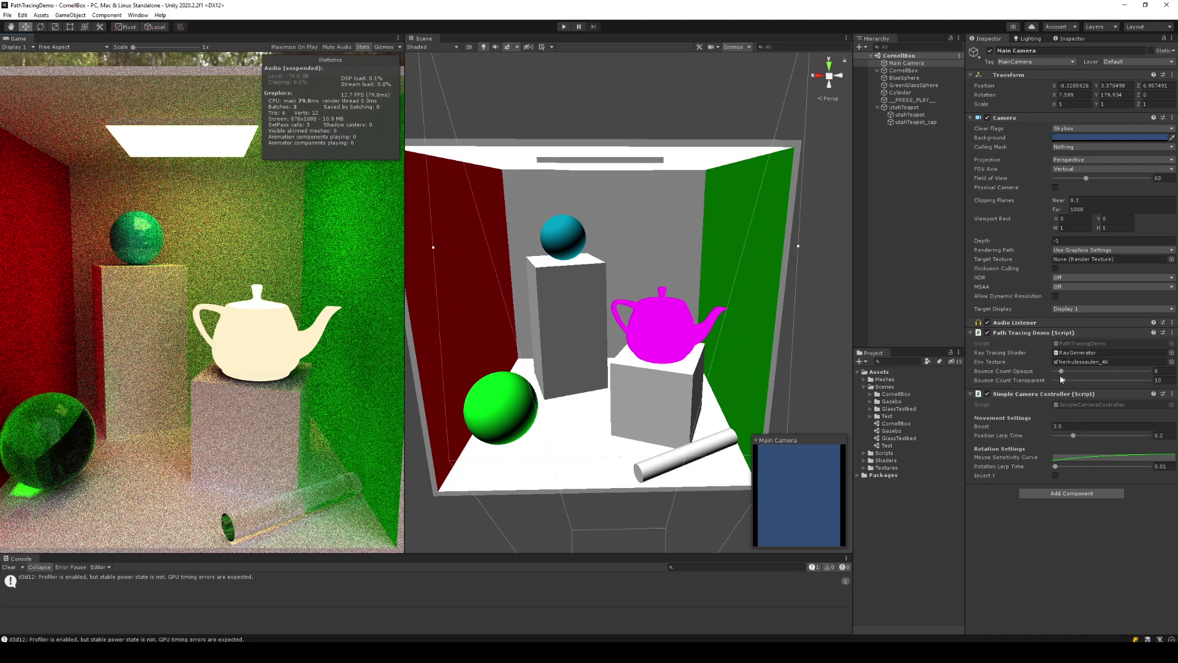
pyautogui.moveTo(1060, 372); pyautogui.dragTo(1051, 372)
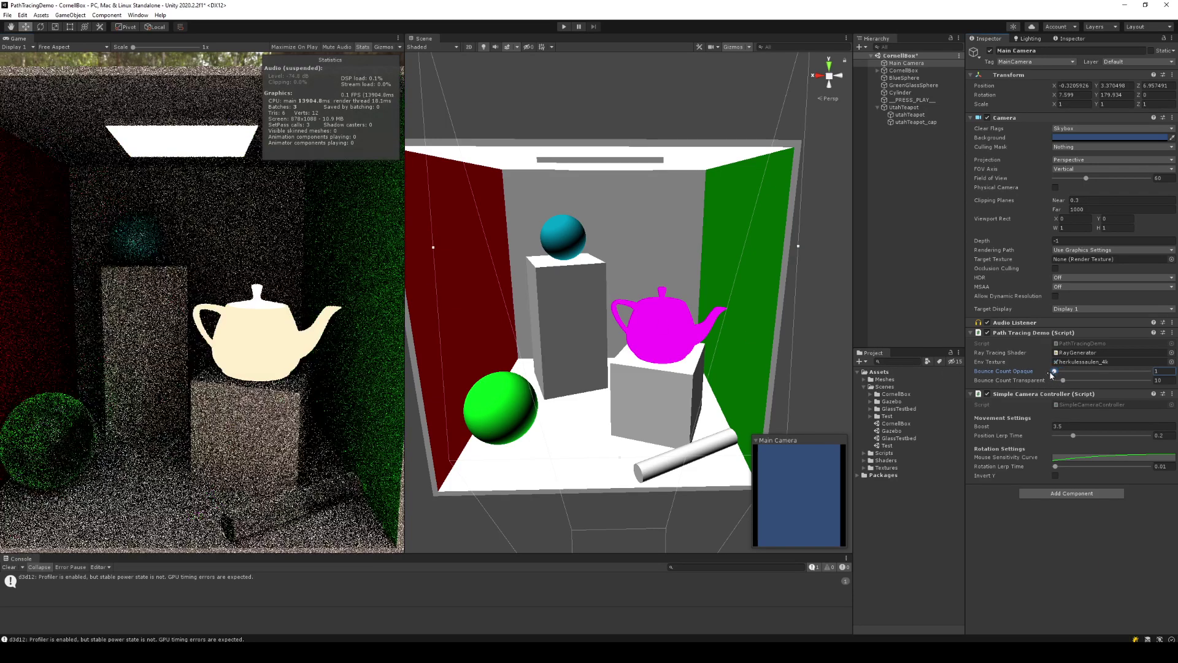
pyautogui.click(563, 28)
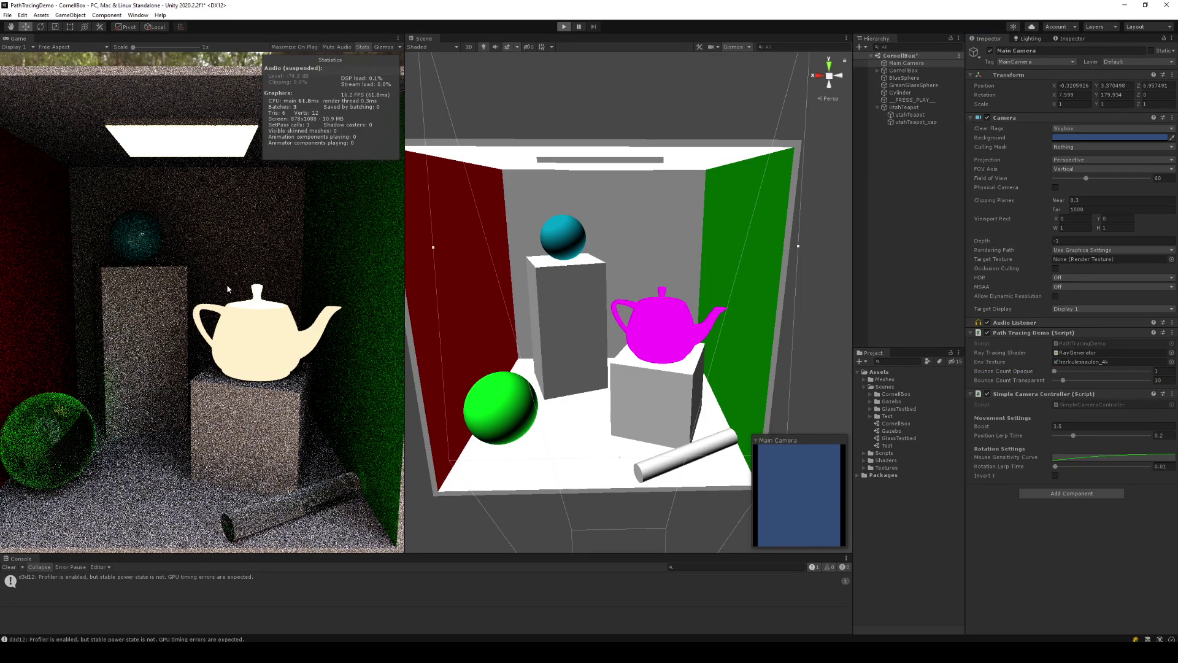
# - Fly the game camera forward and turn it around the Cornell Box, then stop Play mode with Ctrl+P
pyautogui.moveTo(202, 301); pyautogui.dragTo(154, 319, button='right')
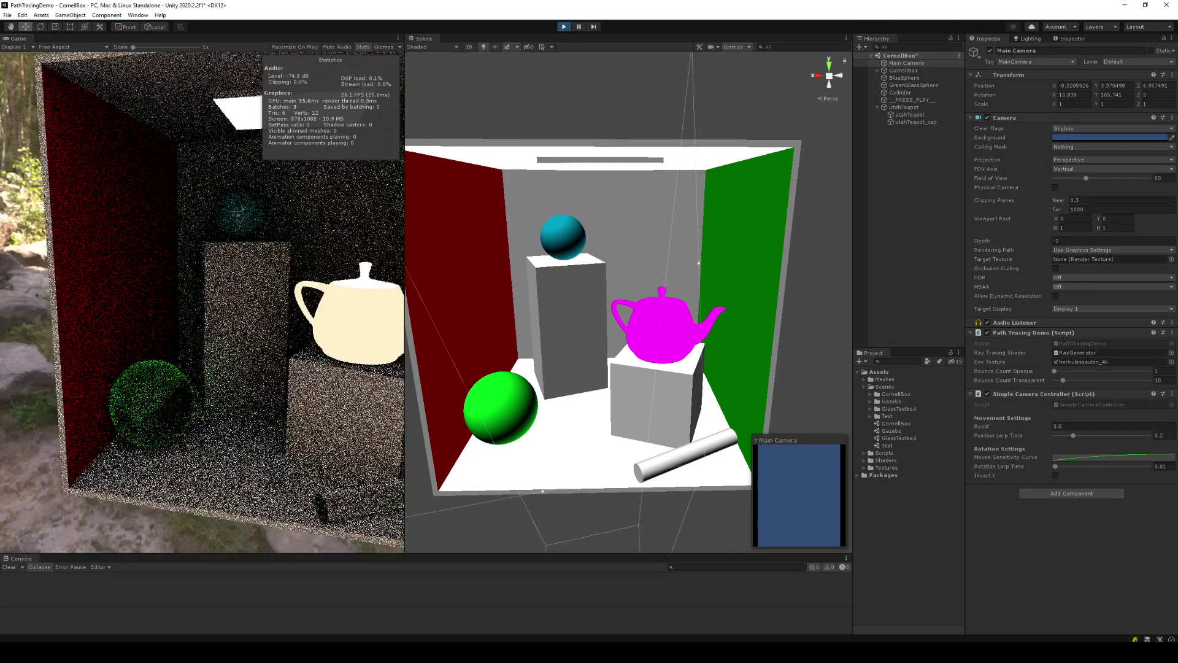
pyautogui.press('w')
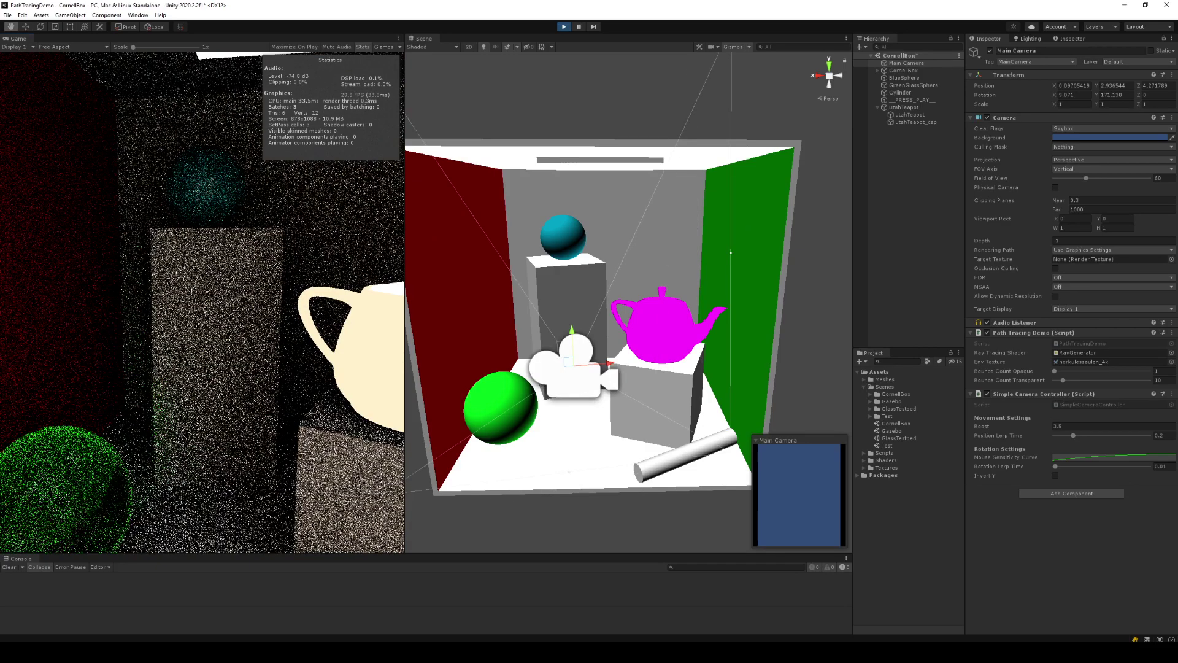
pyautogui.press('w')
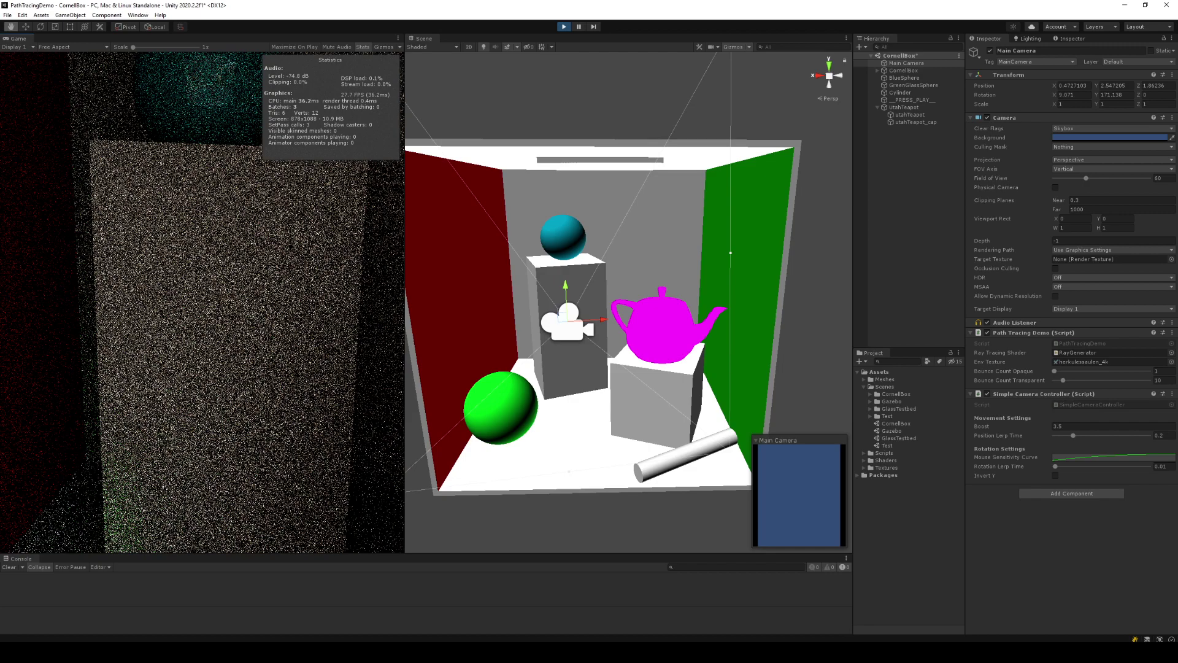
pyautogui.press('w')
pyautogui.moveTo(202, 301)
pyautogui.mouseDown(button='right')
pyautogui.moveTo(233, 270)
pyautogui.moveTo(264, 331)
pyautogui.mouseUp(button='right')
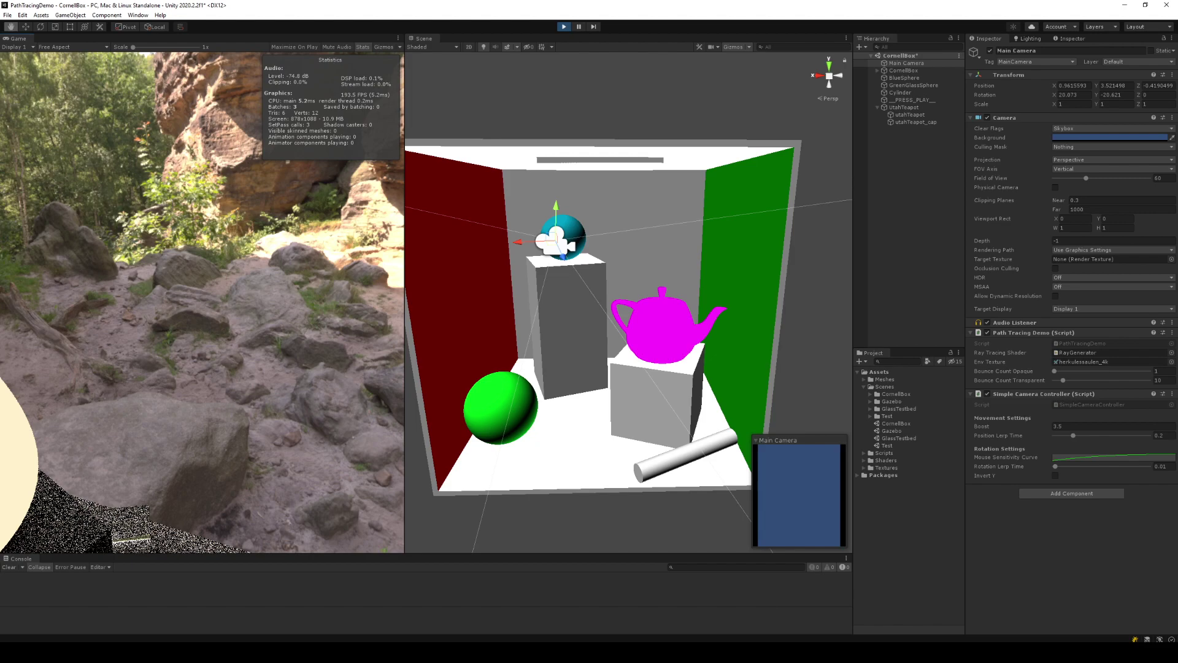
pyautogui.moveTo(202, 301); pyautogui.dragTo(295, 319, button='right')
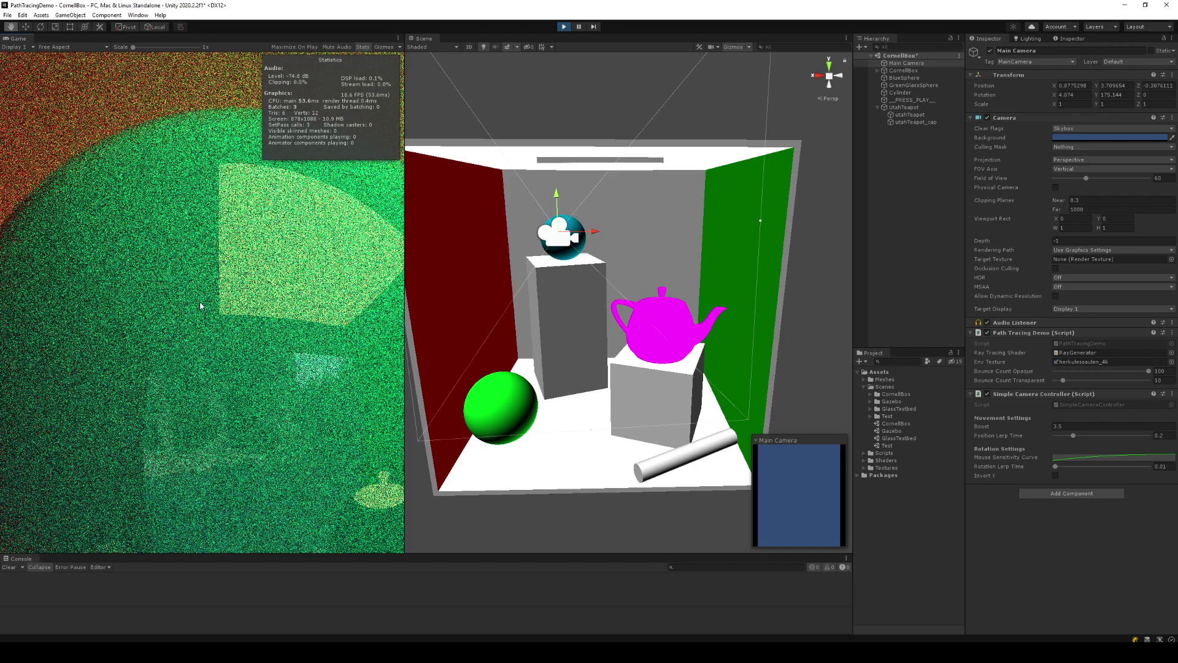
pyautogui.hotkey('ctrl', 'p')
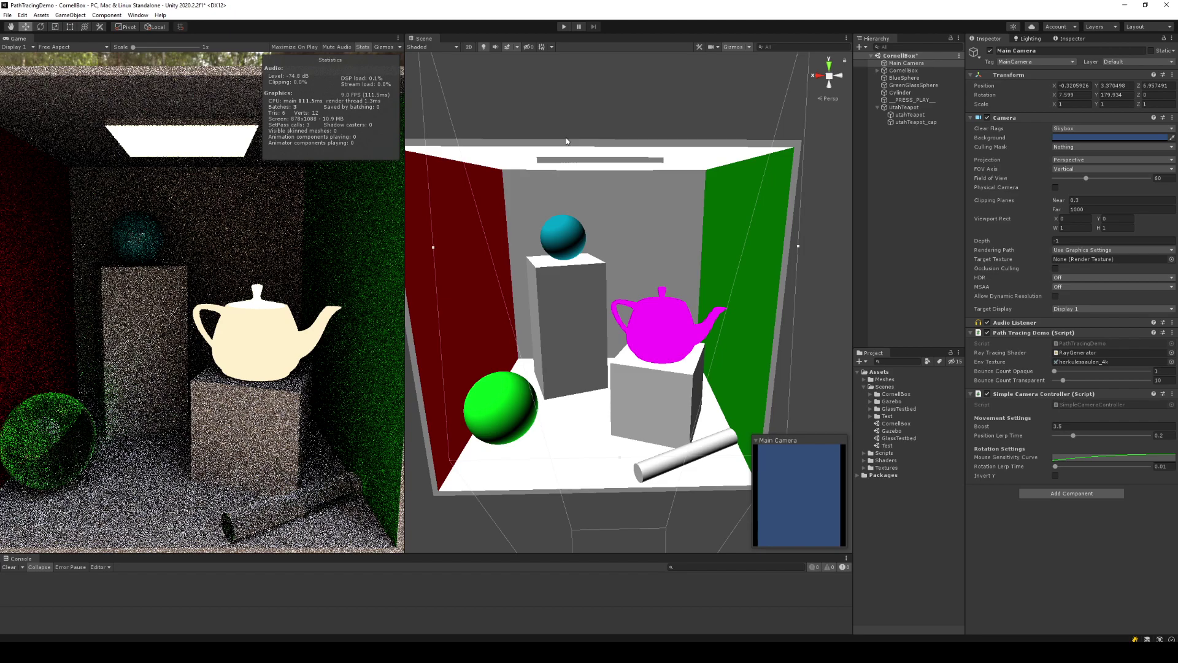
# - Widen the Game view by dragging the Game/Scene splitter
pyautogui.moveTo(405, 182); pyautogui.dragTo(523, 181)
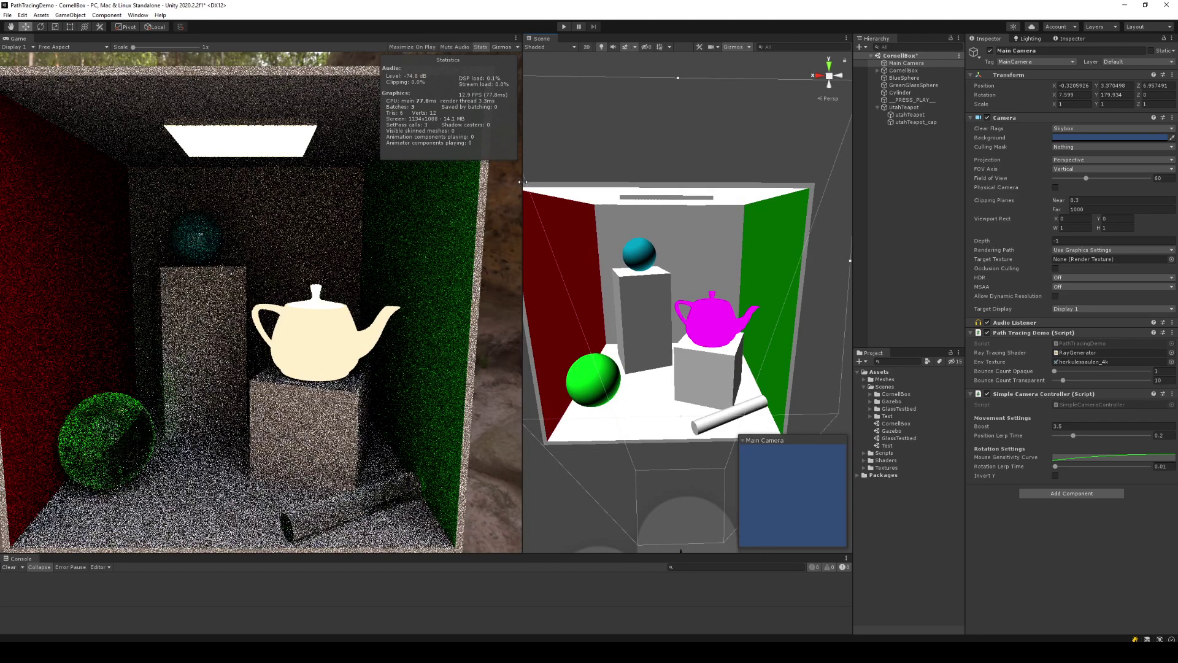
pyautogui.moveTo(522, 182); pyautogui.dragTo(424, 188)
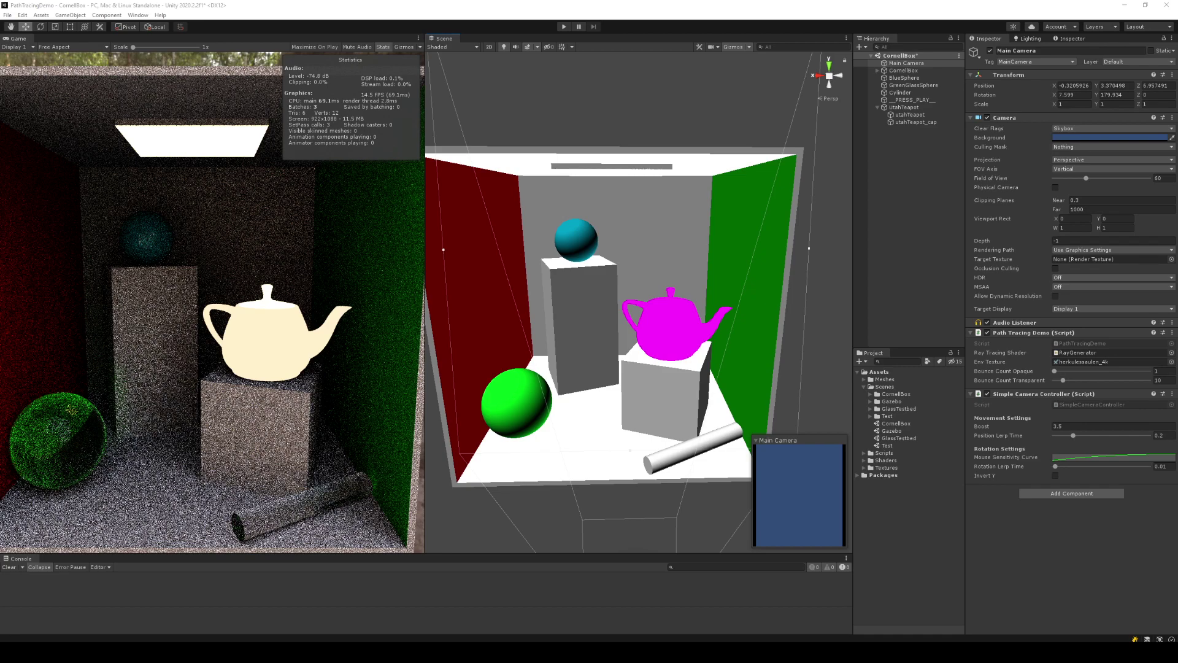
pyautogui.moveTo(422, 394); pyautogui.dragTo(508, 393)
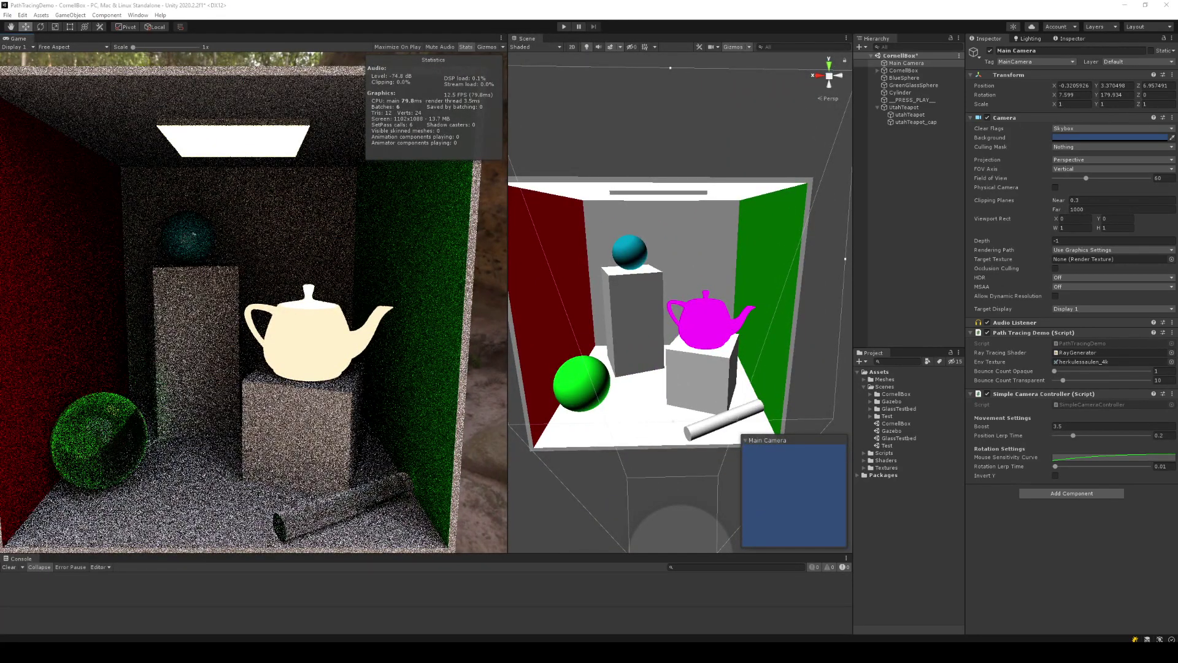
# - Raise the Main Camera's Bounce Count Opaque to 100
pyautogui.click(384, 356)
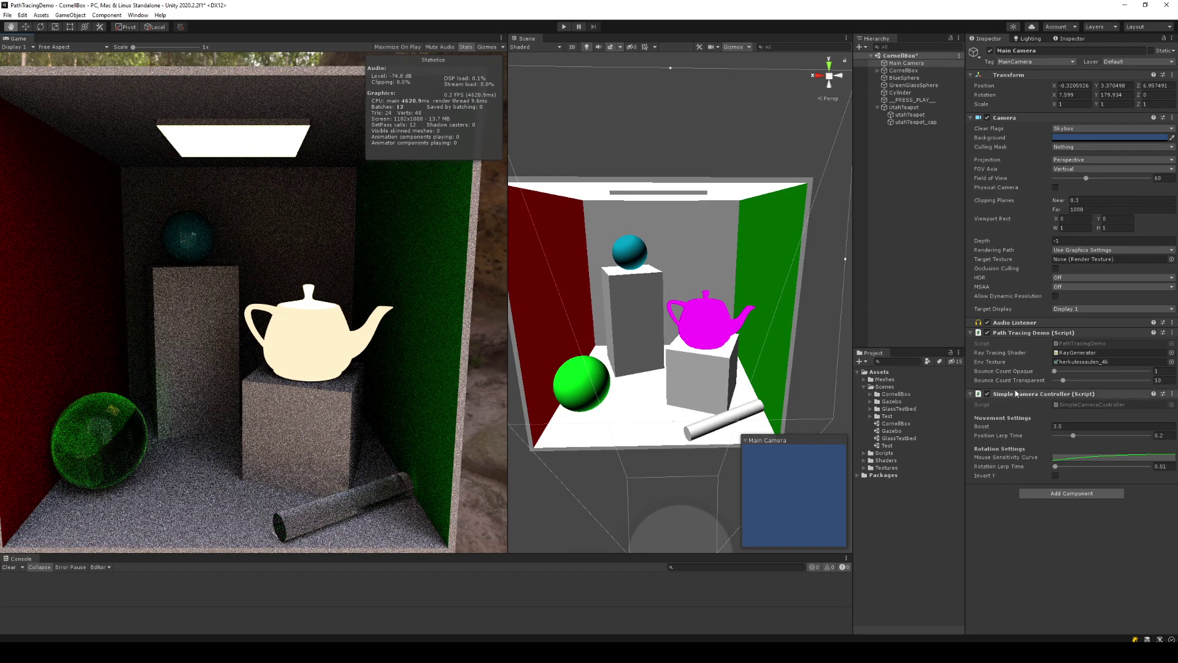
pyautogui.click(1054, 371)
pyautogui.moveTo(1054, 371)
pyautogui.mouseDown()
pyautogui.moveTo(1127, 374)
pyautogui.moveTo(1159, 390)
pyautogui.mouseUp()
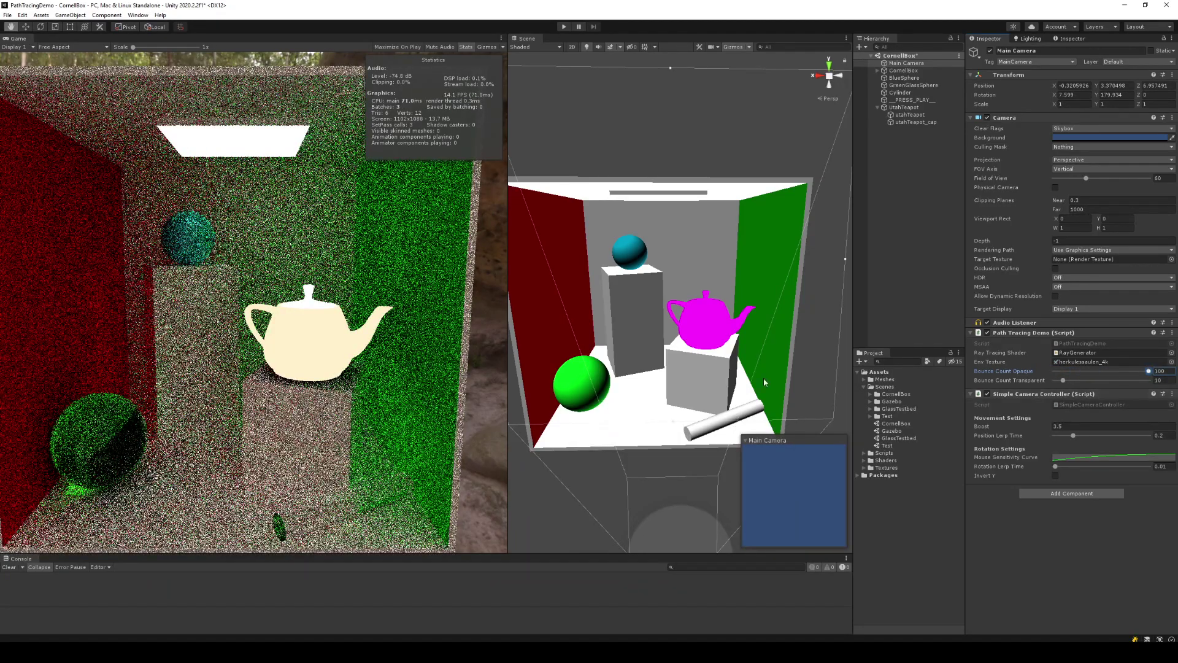
# - Experiment with the Bounce Count Opaque and Transparent sliders on Path Tracing Demo
pyautogui.click(506, 314)
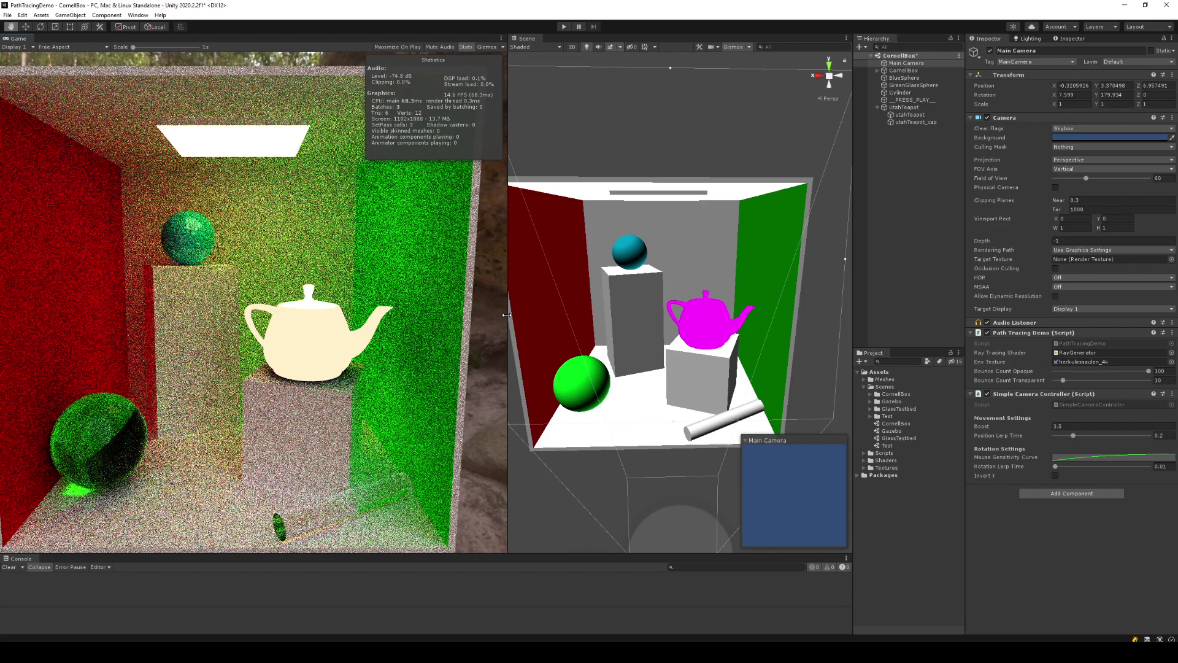
pyautogui.moveTo(506, 315); pyautogui.dragTo(505, 315)
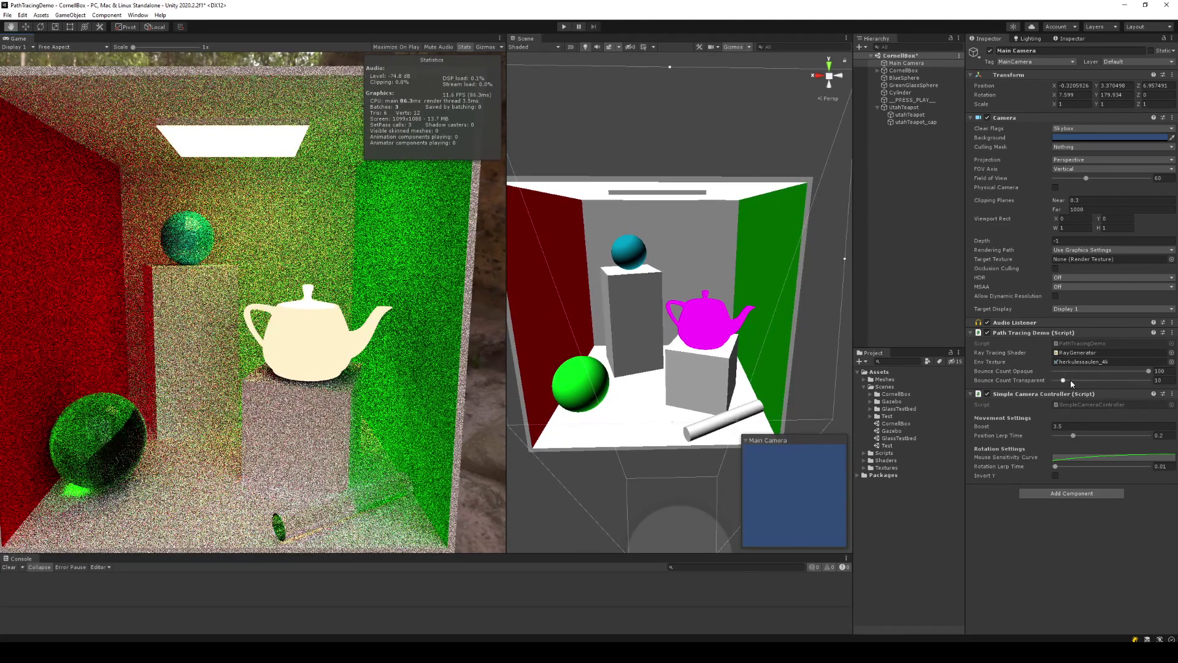
pyautogui.moveTo(1062, 380)
pyautogui.mouseDown()
pyautogui.moveTo(1091, 380)
pyautogui.moveTo(1042, 386)
pyautogui.mouseUp()
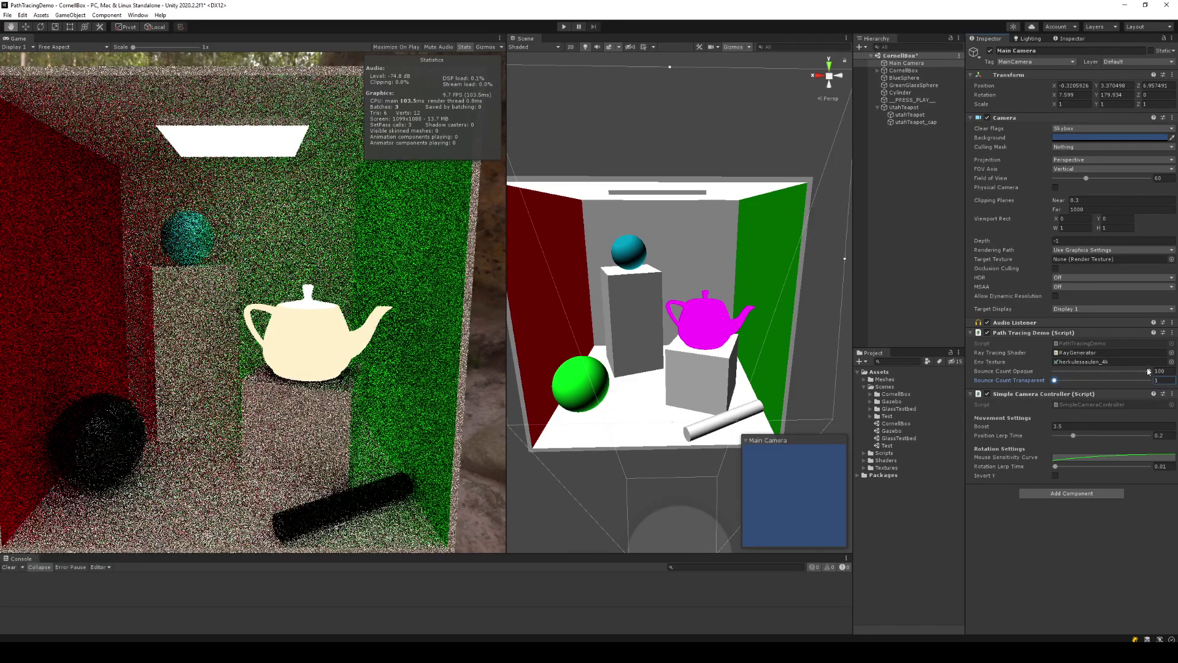
pyautogui.moveTo(1141, 373); pyautogui.dragTo(1046, 375)
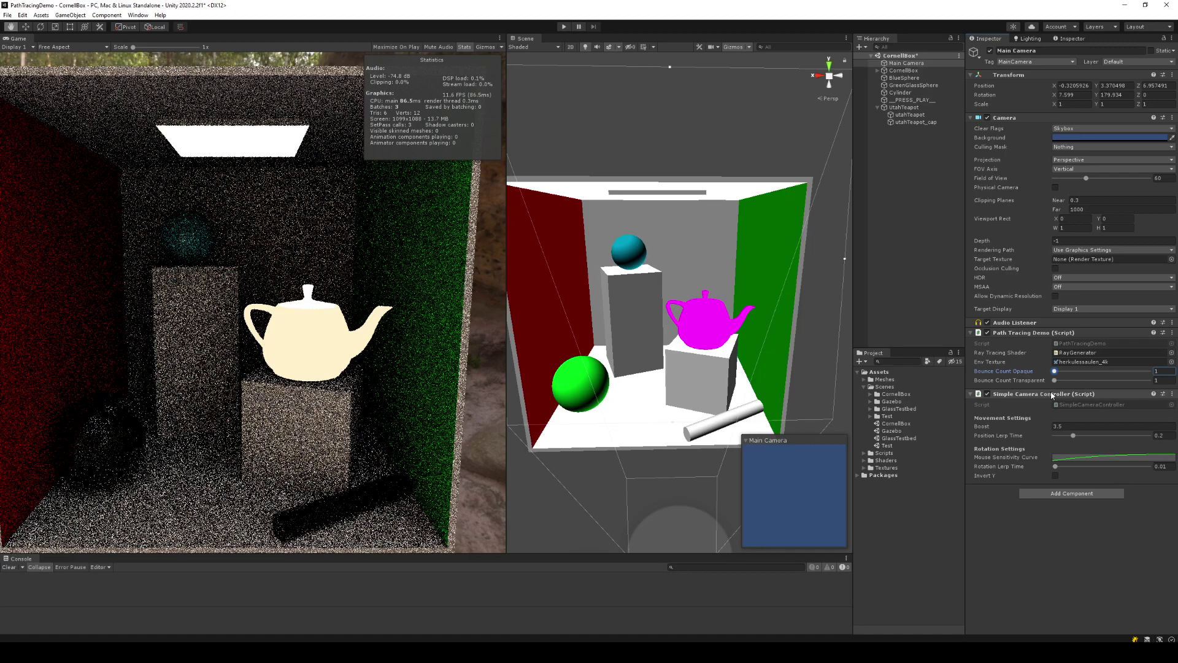
pyautogui.moveTo(1053, 381); pyautogui.dragTo(1169, 383)
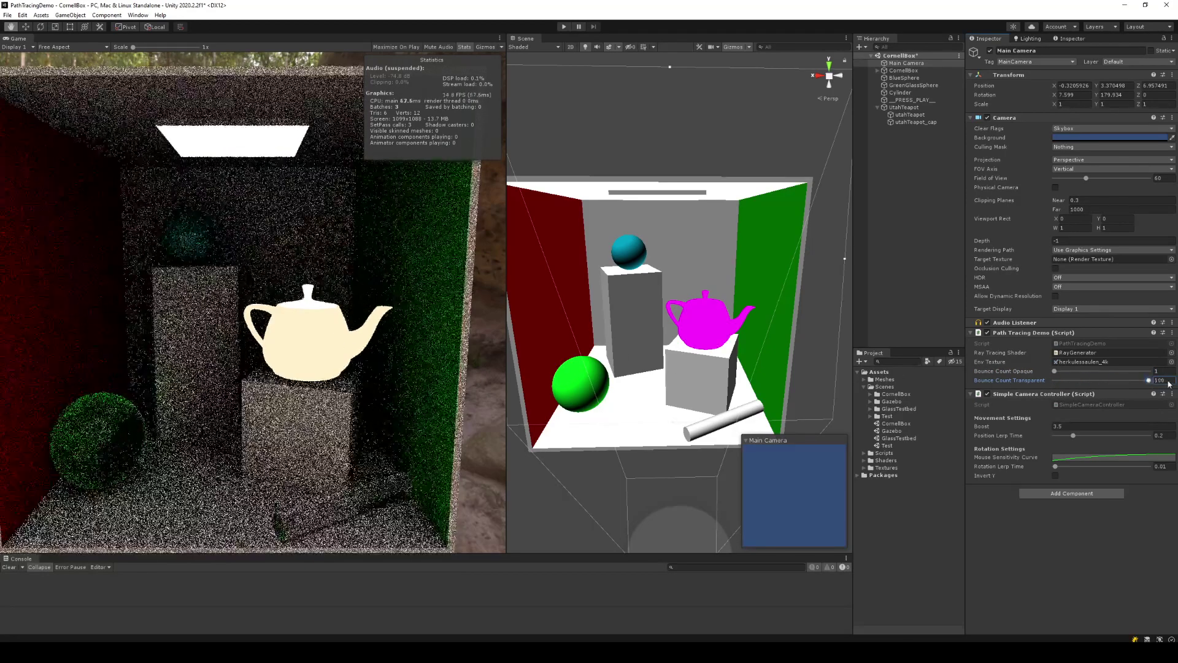
pyautogui.moveTo(1057, 371); pyautogui.dragTo(1152, 372)
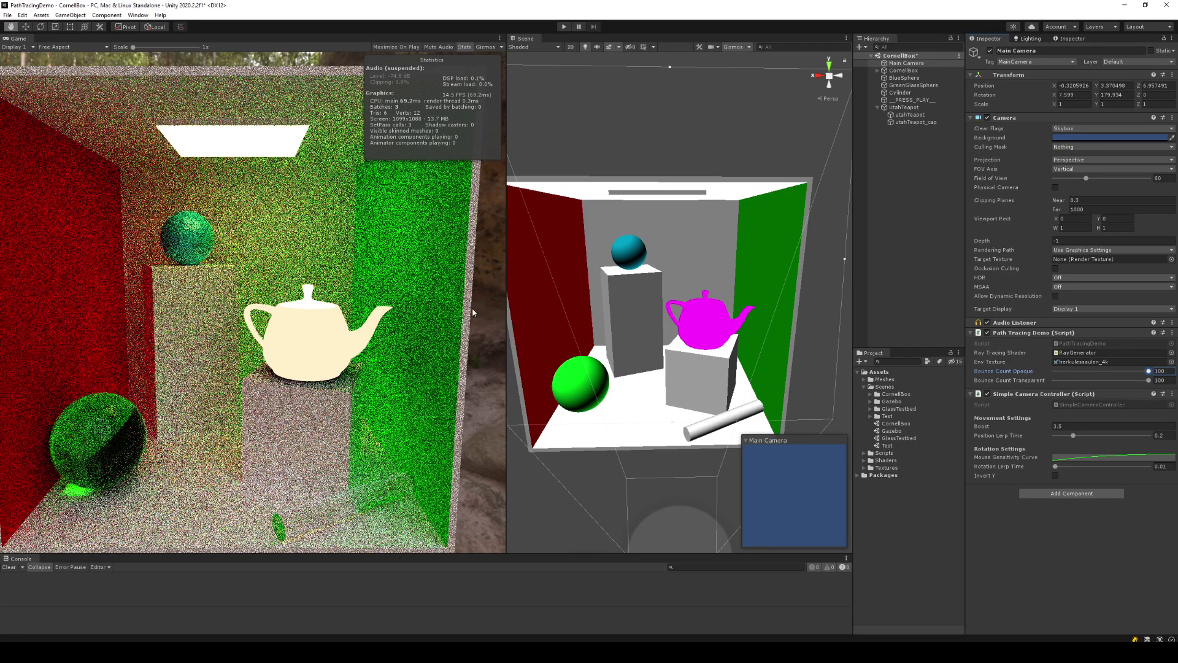
# - Run Play mode briefly, then set Bounce Count Transparent to 10
pyautogui.click(565, 28)
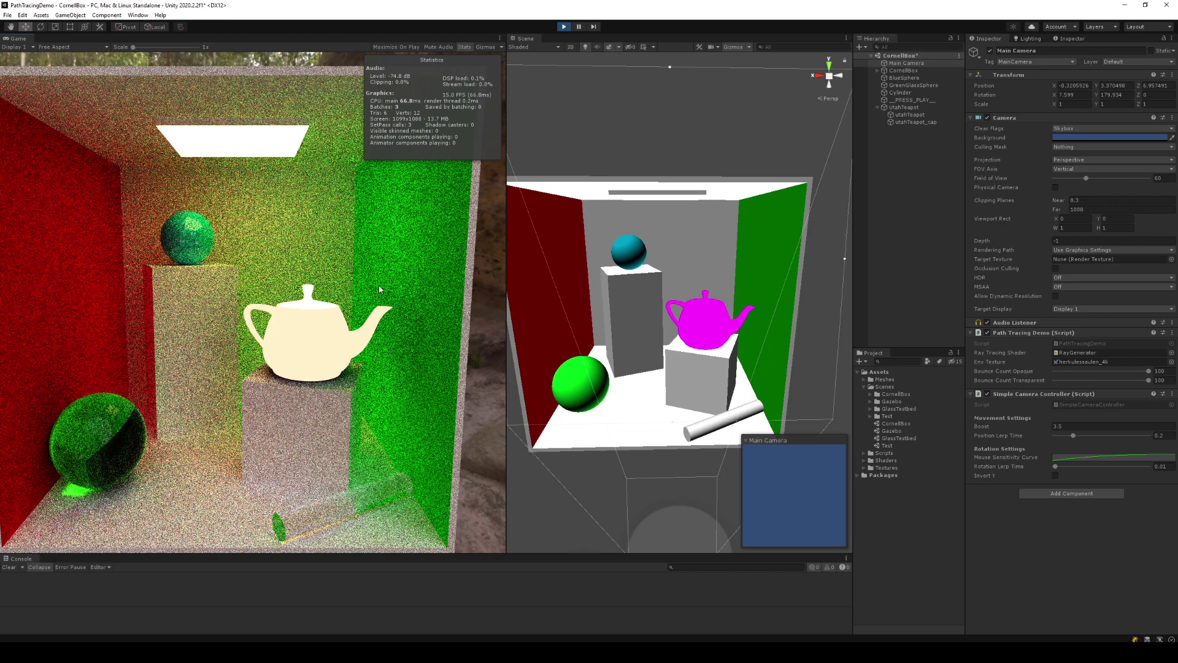
pyautogui.click(802, 224)
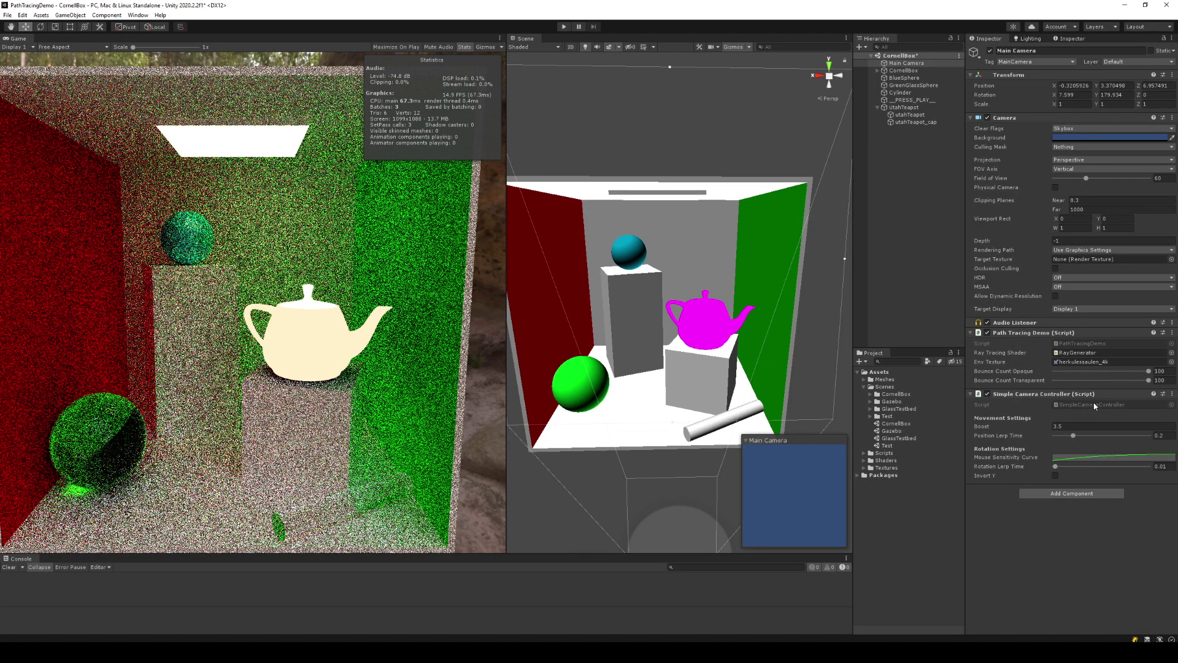
pyautogui.moveTo(1089, 380); pyautogui.dragTo(1063, 371)
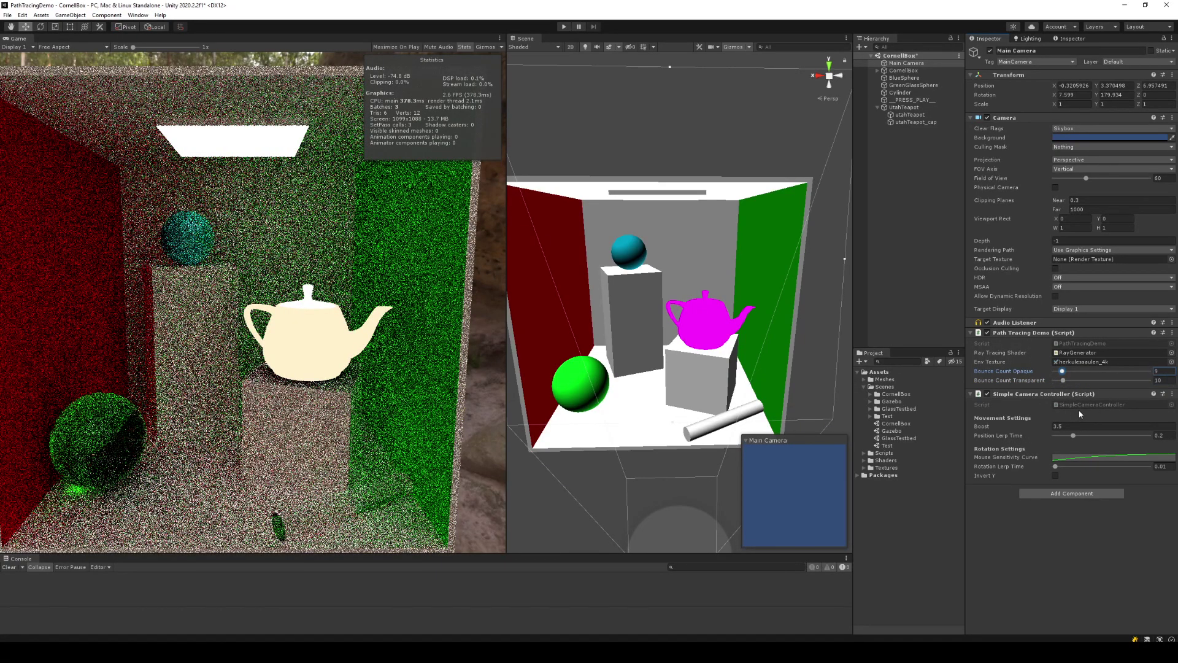
# - Open the Gazebo scene without saving Cornell Box changes, then look around it in the Scene view
pyautogui.doubleClick(905, 431)
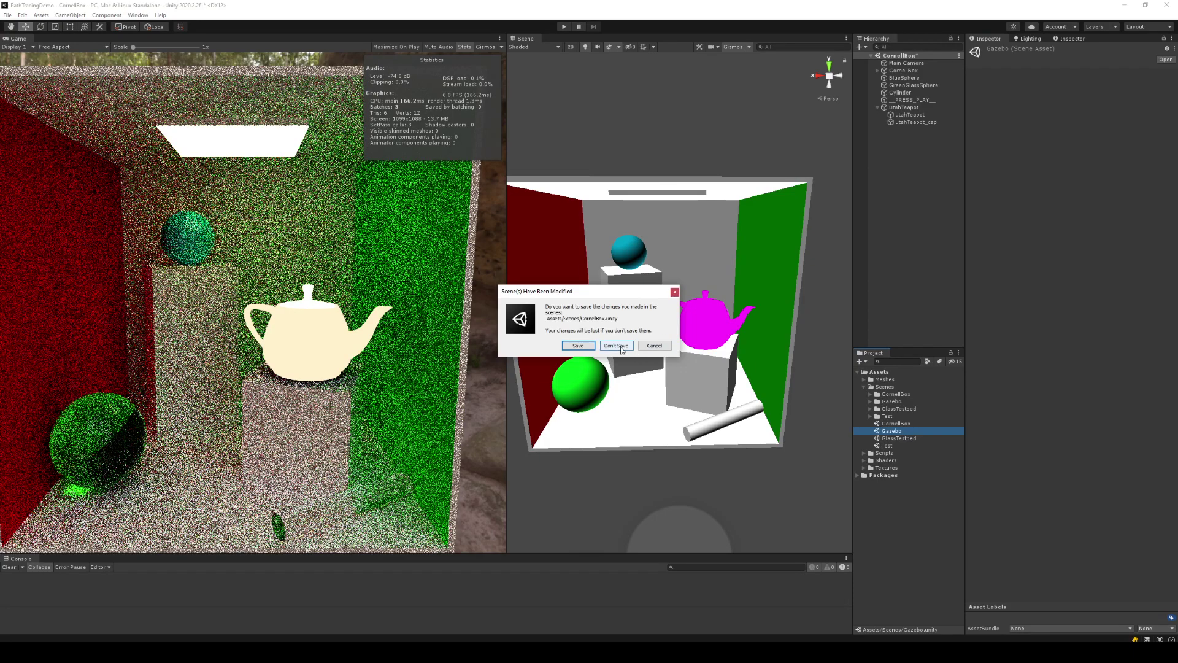
pyautogui.click(620, 347)
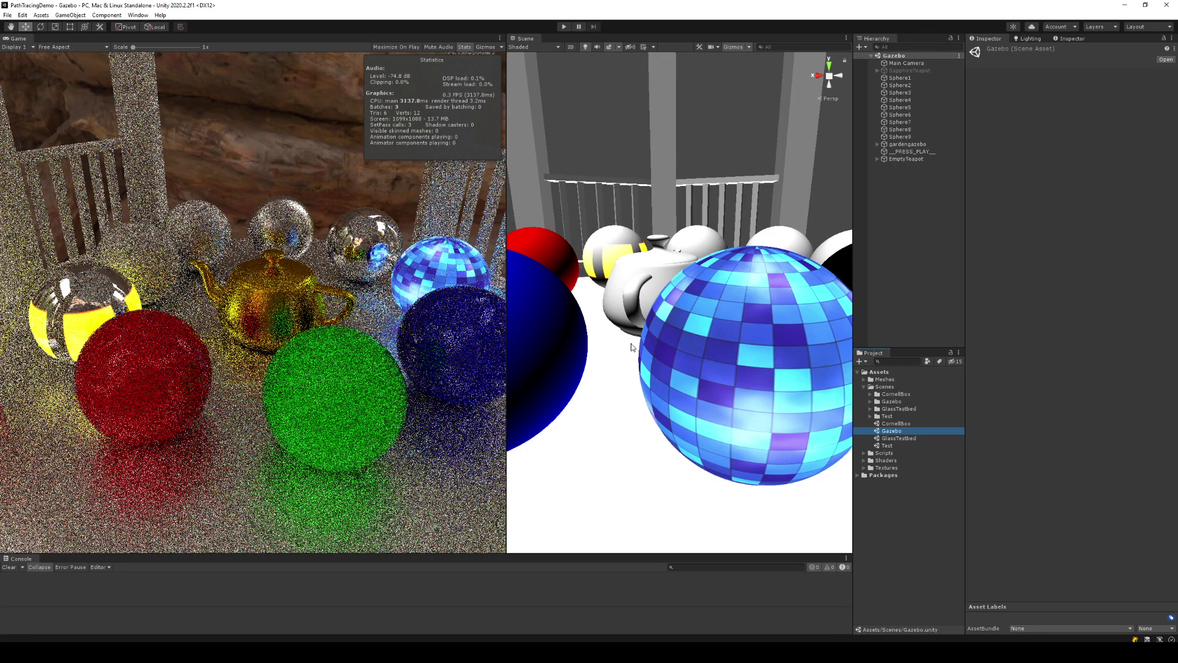
pyautogui.moveTo(507, 317); pyautogui.dragTo(363, 317)
pyautogui.moveTo(539, 337)
pyautogui.mouseDown(button='right')
pyautogui.moveTo(556, 308)
pyautogui.moveTo(766, 296)
pyautogui.moveTo(783, 362)
pyautogui.mouseUp(button='right')
pyautogui.press('s')
pyautogui.press('w')
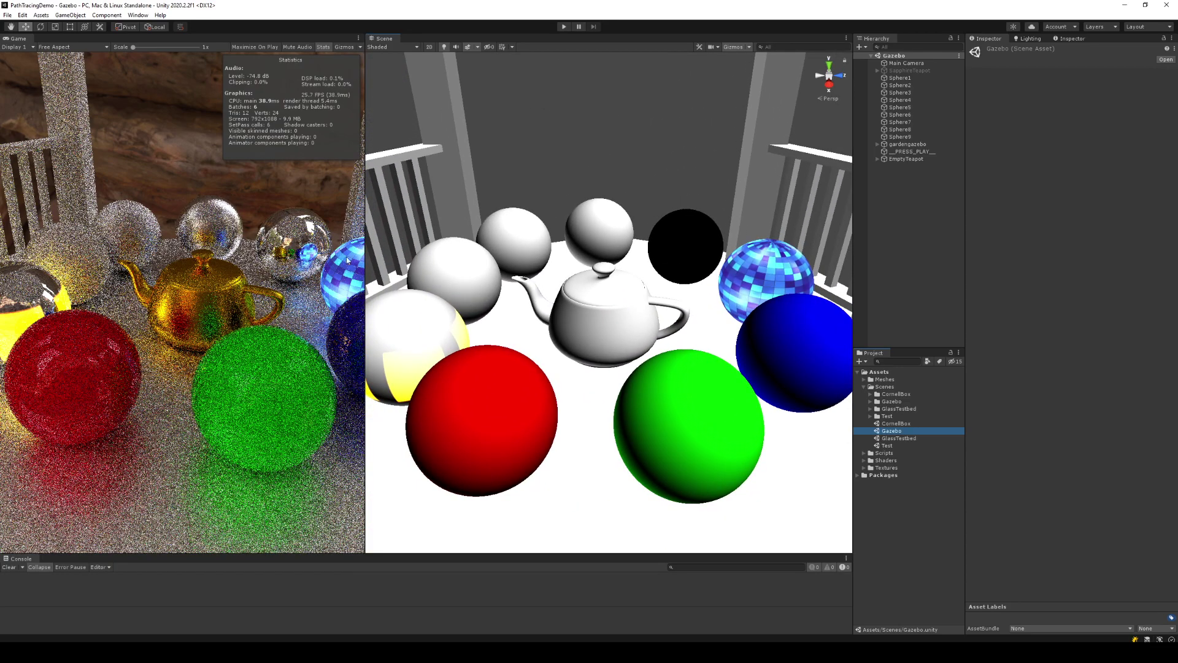
# - Set the Main Camera's Bounce Count Transparent to 5 and preview it briefly in Play mode
pyautogui.click(906, 63)
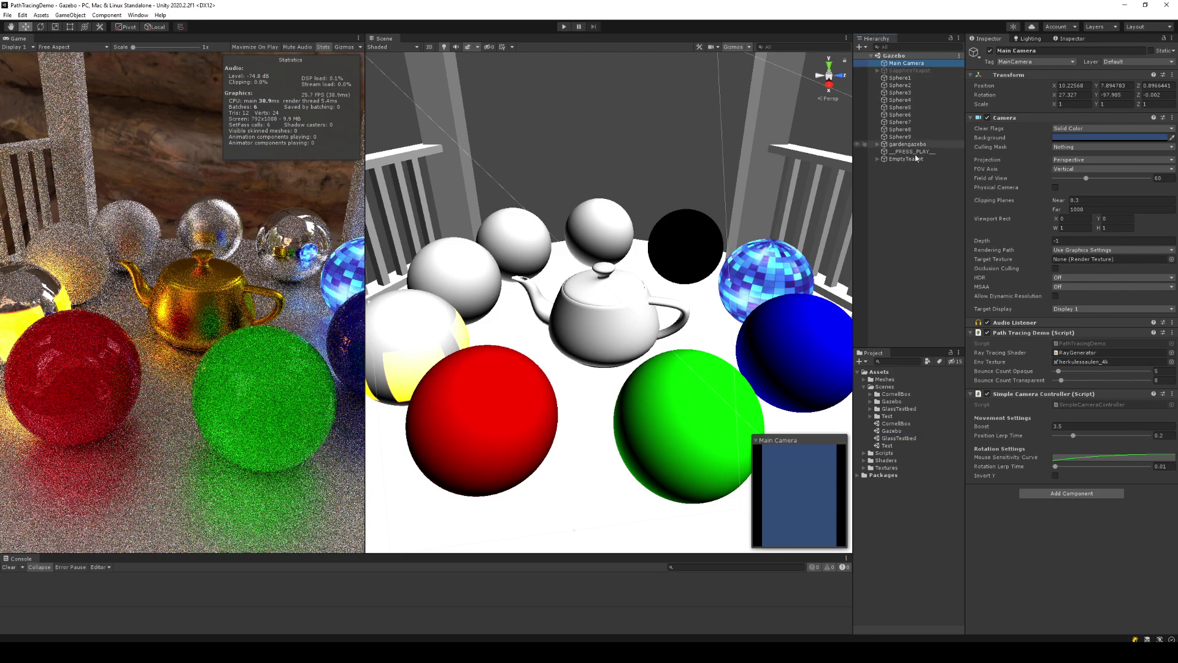
pyautogui.click(1156, 381)
pyautogui.write('5')
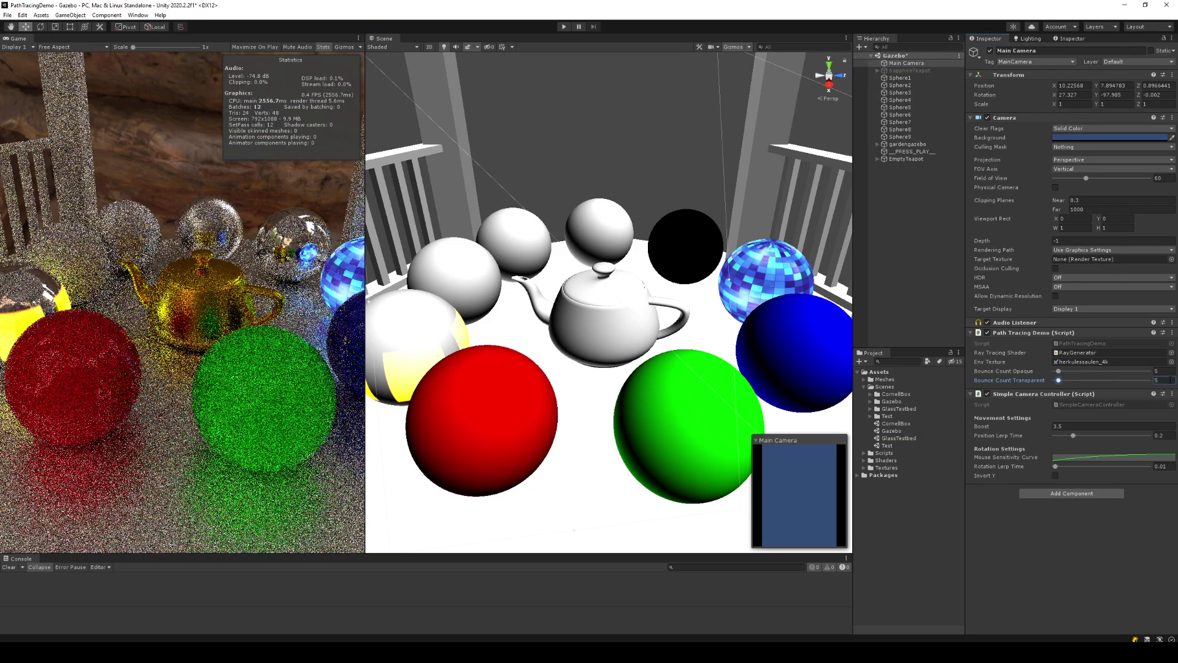
pyautogui.click(564, 27)
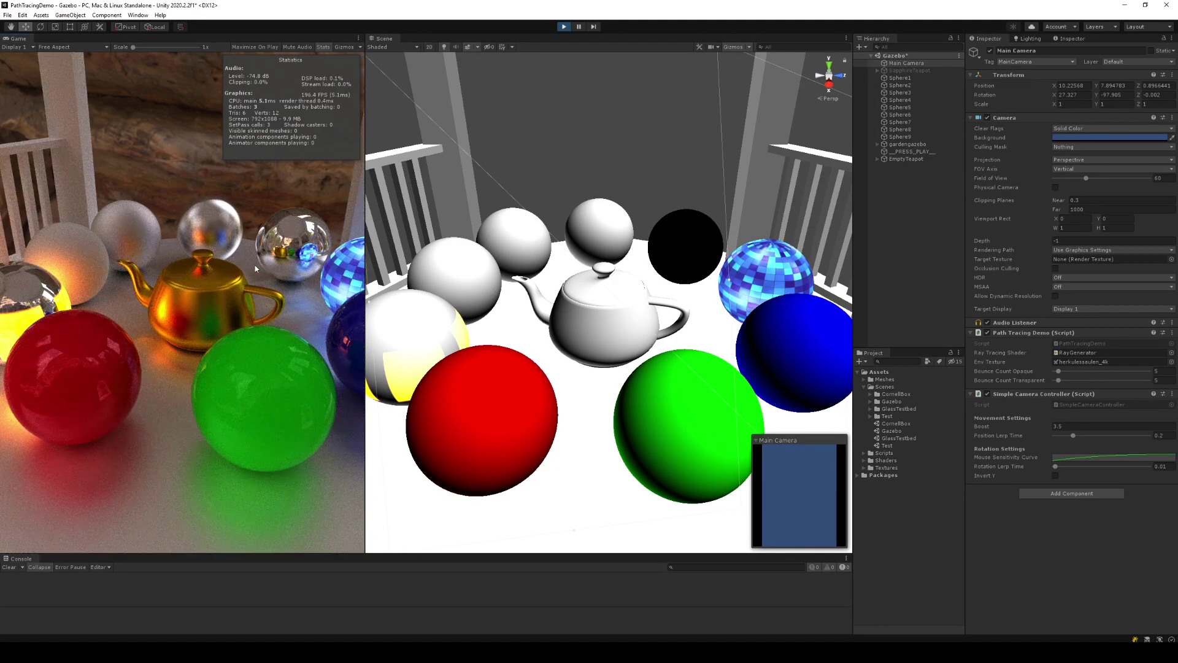
pyautogui.click(561, 27)
# - Create an empty GameObject in the Hierarchy named middle
pyautogui.rightClick(906, 190)
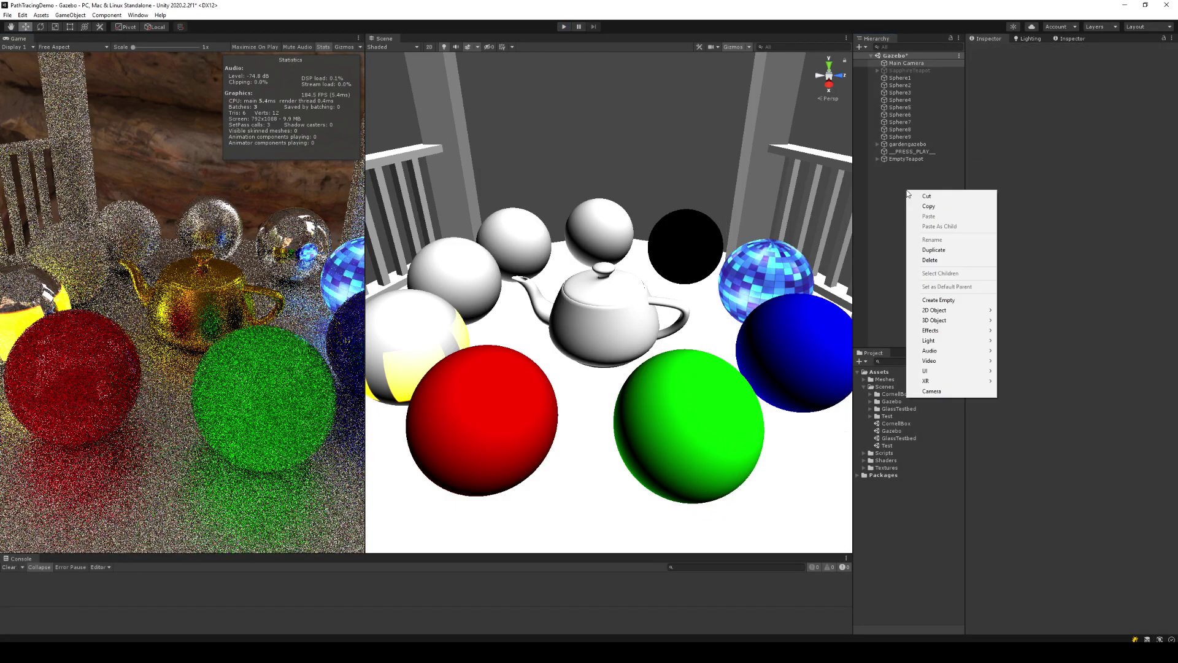
pyautogui.click(944, 305)
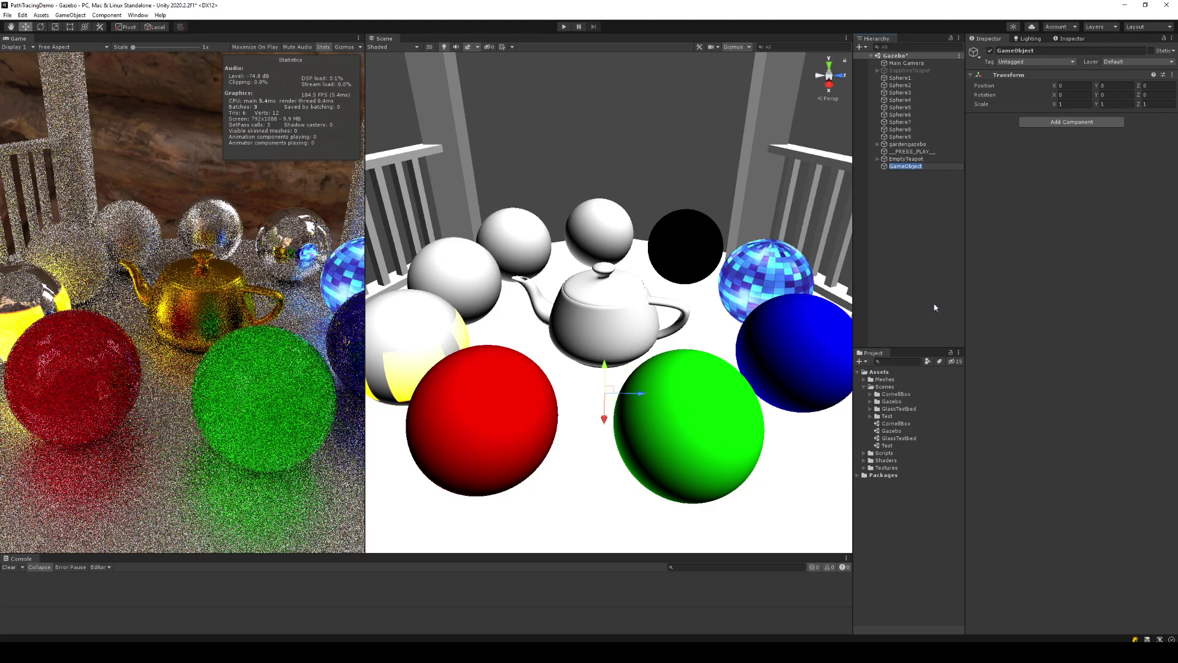
pyautogui.write('mi')
pyautogui.write('ddle')
pyautogui.press('Return')
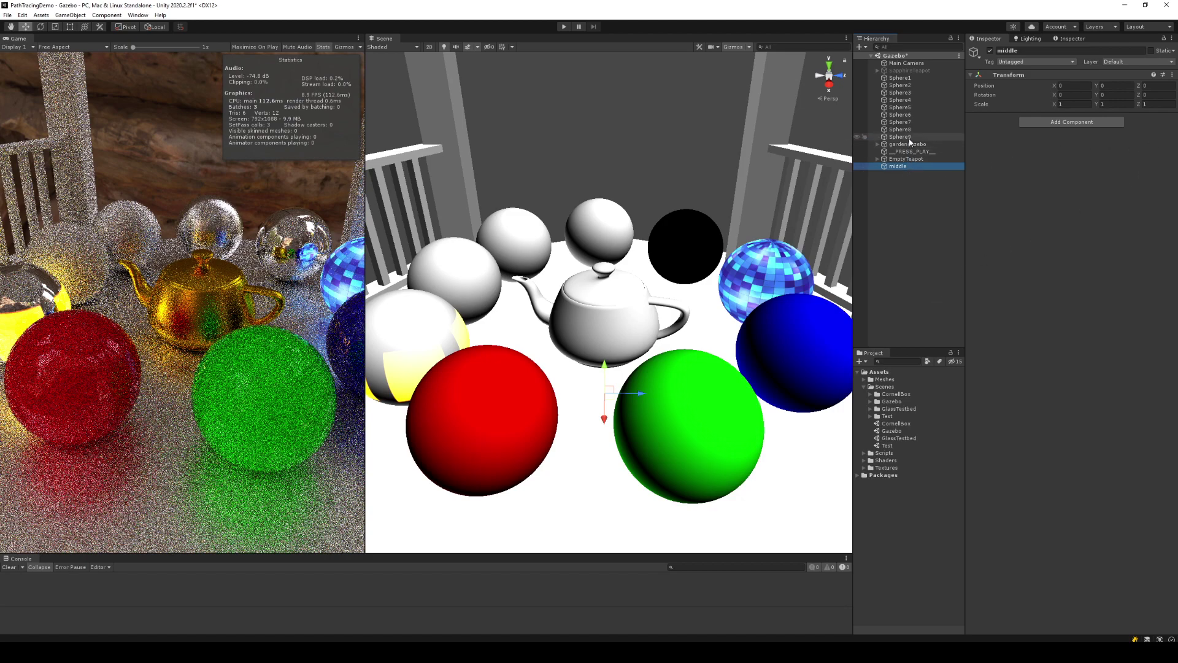
# - Parent Sphere1–Sphere9 under middle and rotate the sphere ring around the teapot
pyautogui.click(908, 138)
pyautogui.keyDown('shift'); pyautogui.click(911, 83); pyautogui.keyUp('shift')
pyautogui.moveTo(913, 128); pyautogui.dragTo(907, 165)
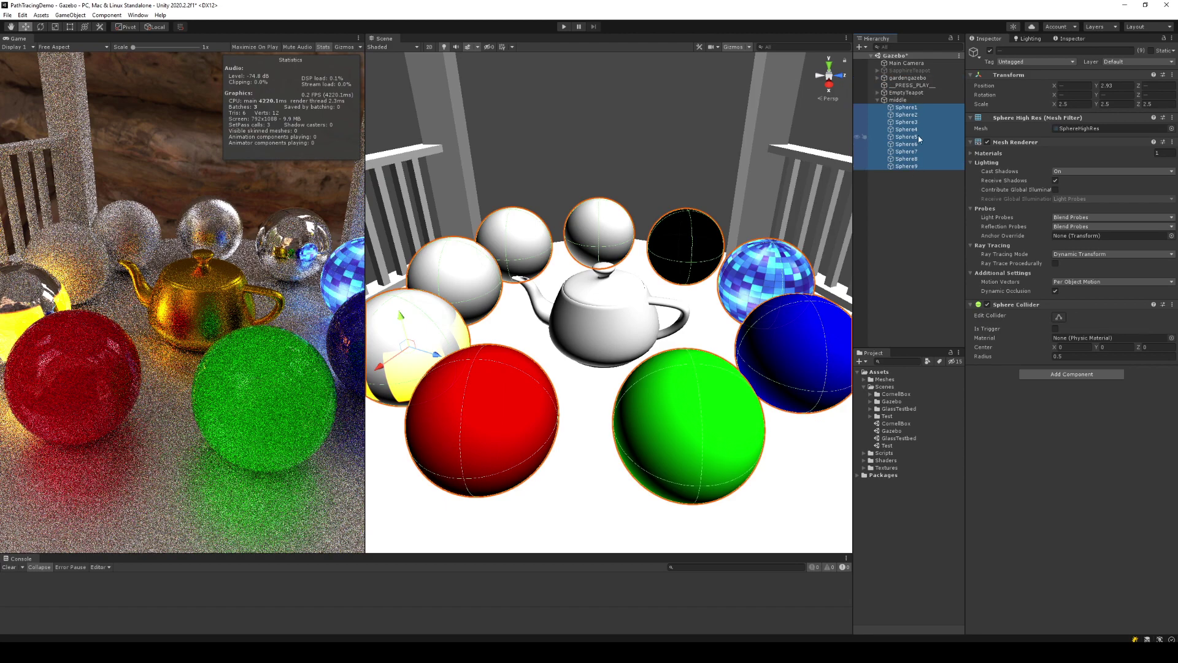
pyautogui.click(901, 100)
pyautogui.moveTo(1100, 97); pyautogui.dragTo(1098, 97)
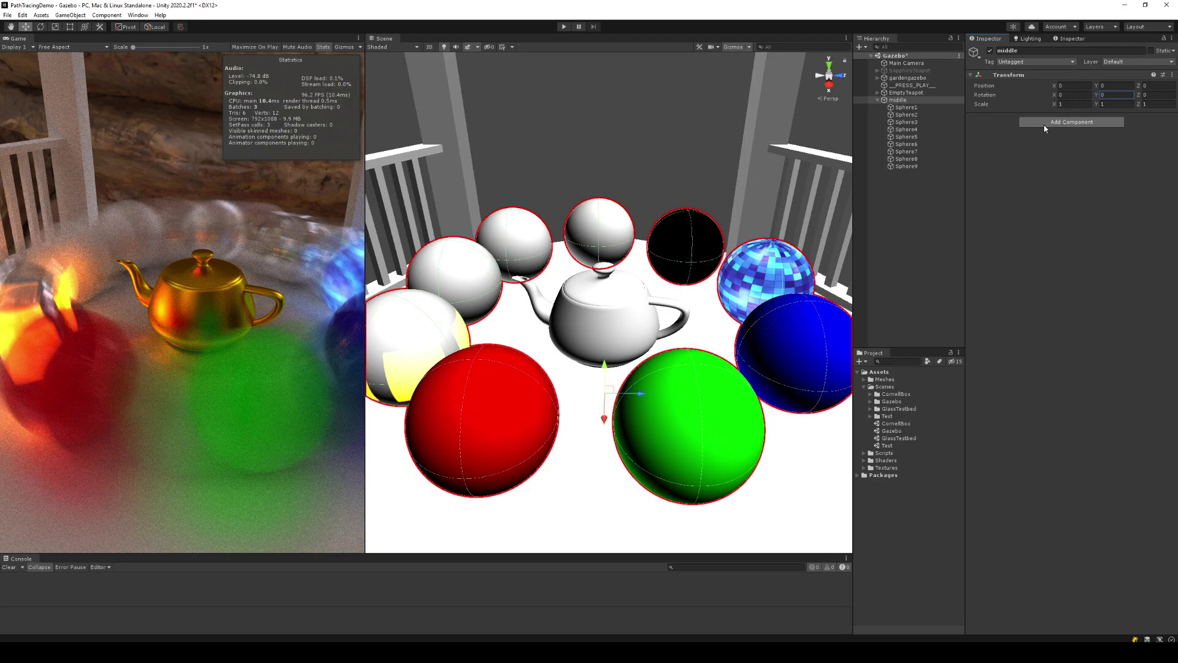
# - Add a Rigidbody to middle with gravity off and position frozen on X, Y and Z
pyautogui.click(1046, 123)
pyautogui.write('grid')
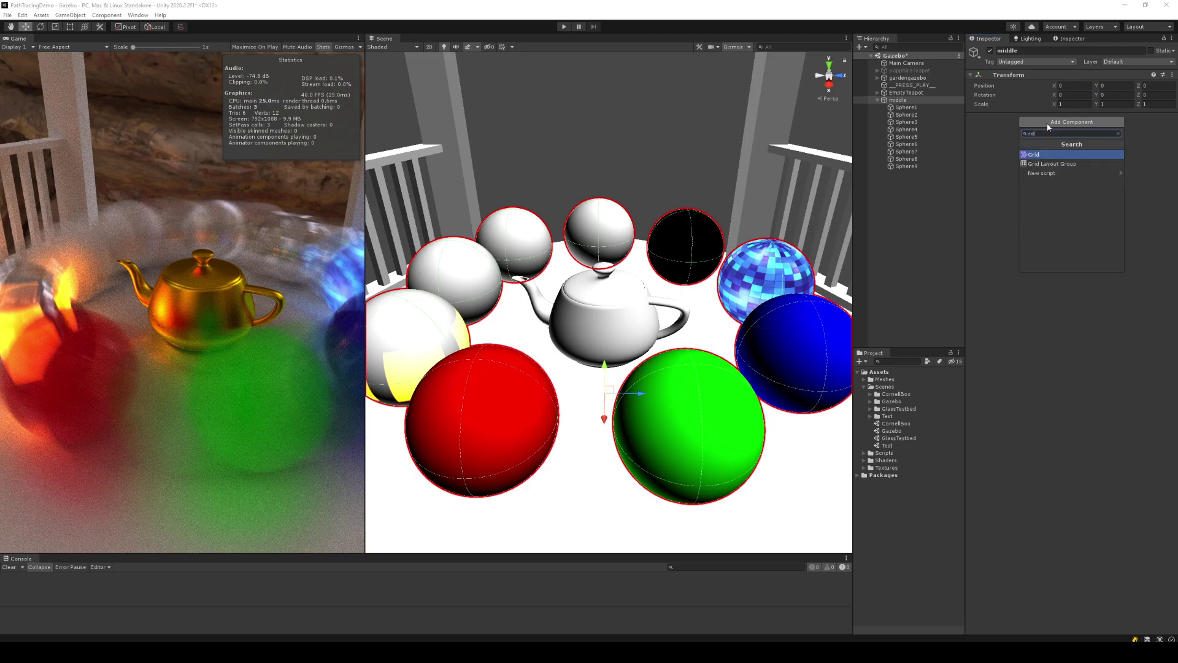
pyautogui.press('BackSpace')
pyautogui.press('Return')
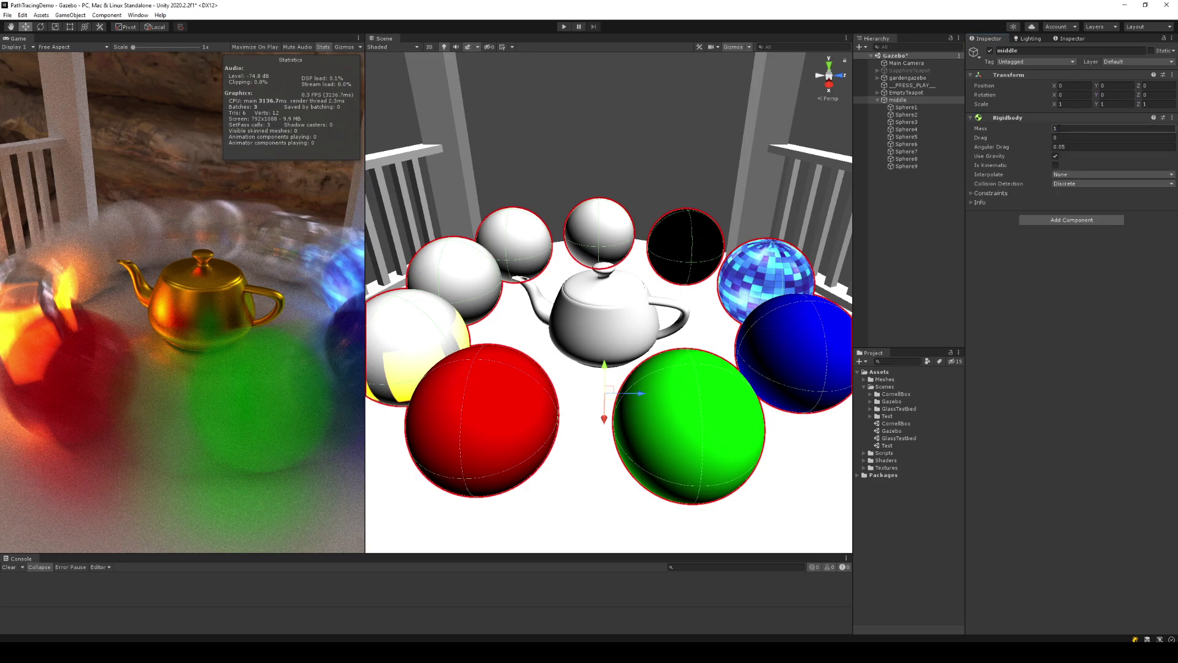
pyautogui.click(1055, 156)
pyautogui.click(972, 194)
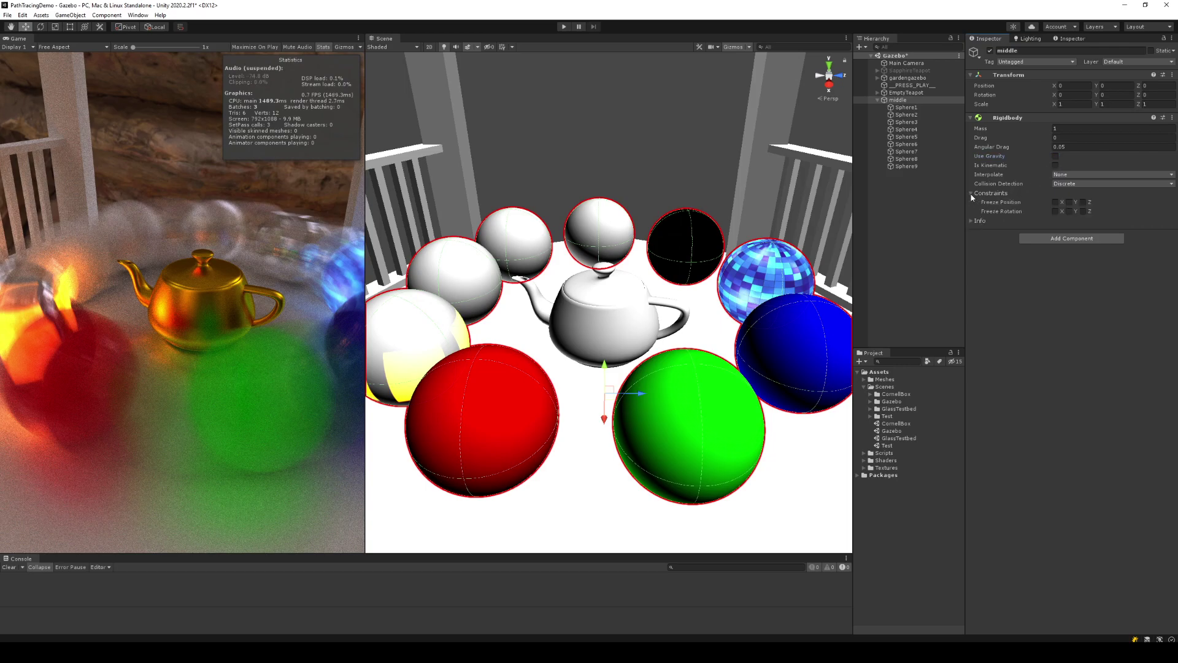
pyautogui.click(1055, 202)
pyautogui.click(1070, 201)
pyautogui.click(1084, 201)
# - Add a Constant Force with torque X 99 and enter Play mode to watch the ring spin
pyautogui.click(1059, 239)
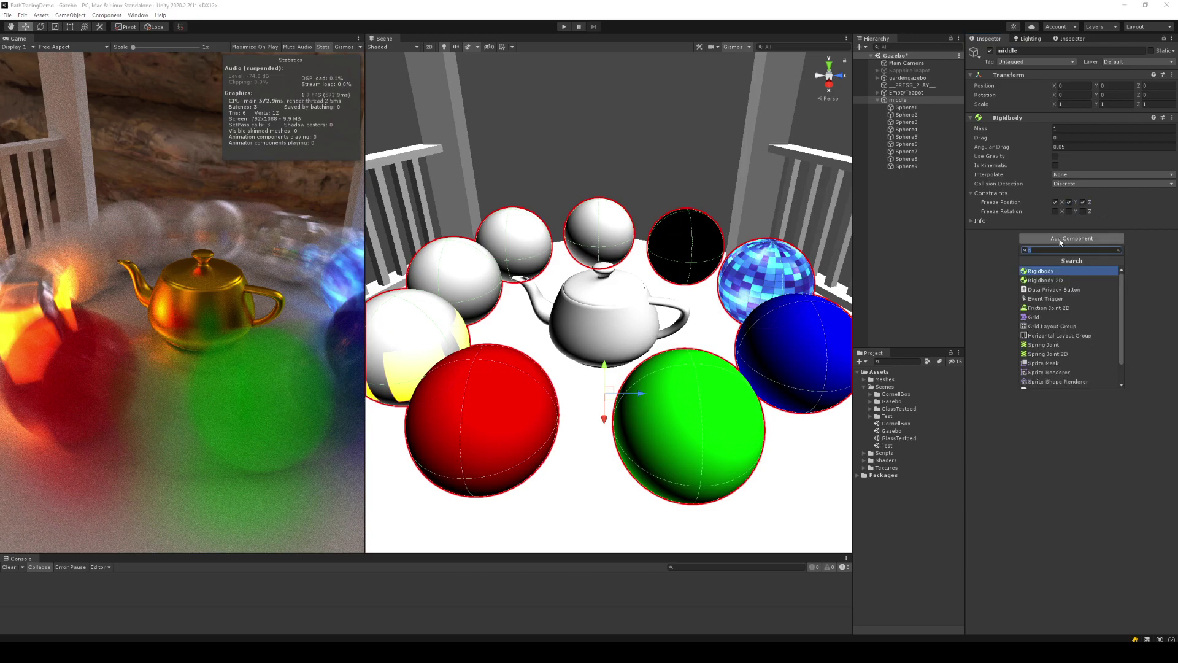
pyautogui.write('or')
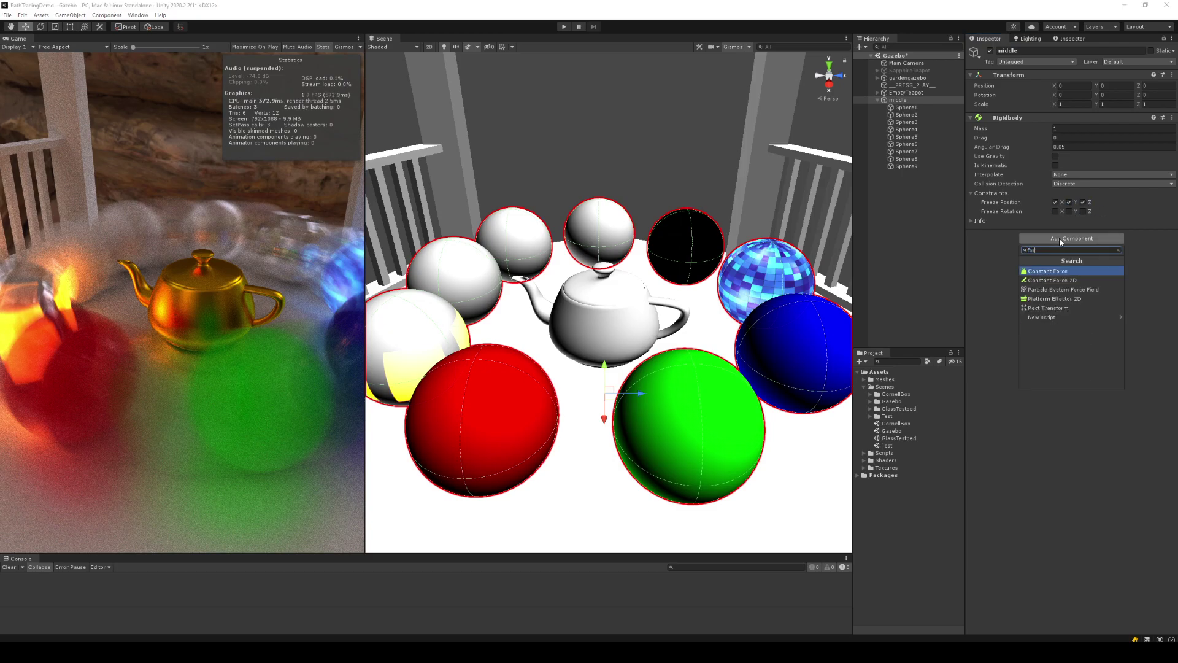
pyautogui.press('Return')
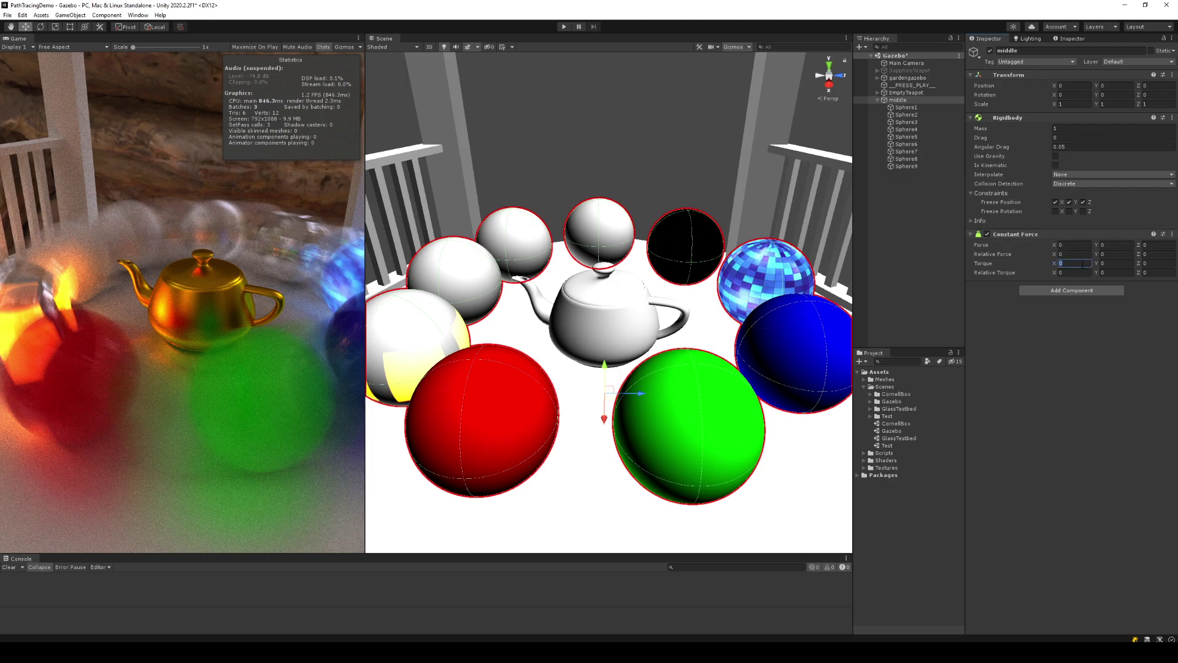
pyautogui.write('99')
pyautogui.click(564, 26)
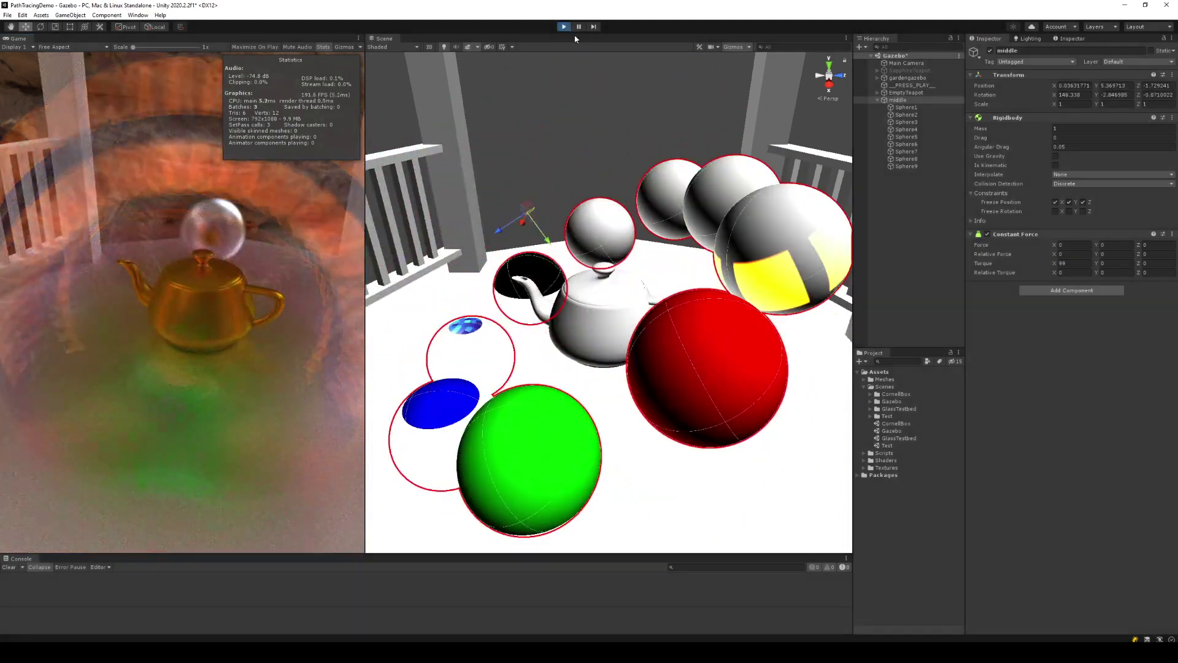
# - Stop Play, move the 99 torque to the Y axis, replay, and widen the Game view
pyautogui.click(563, 26)
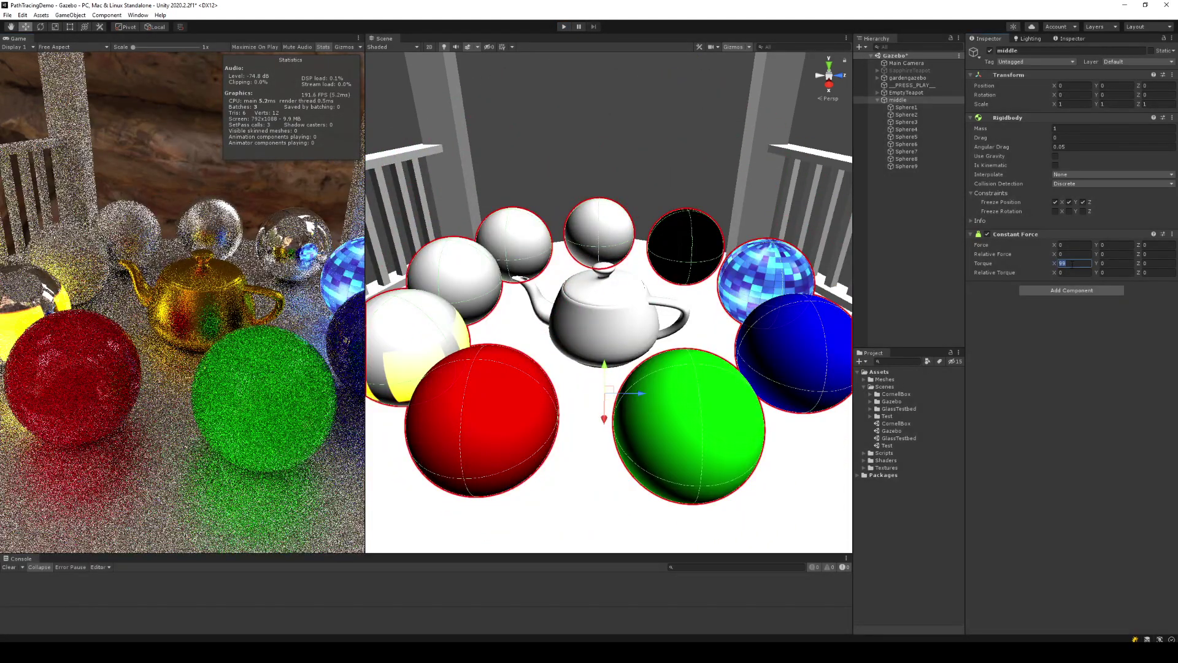
pyautogui.click(1112, 263)
pyautogui.write('99')
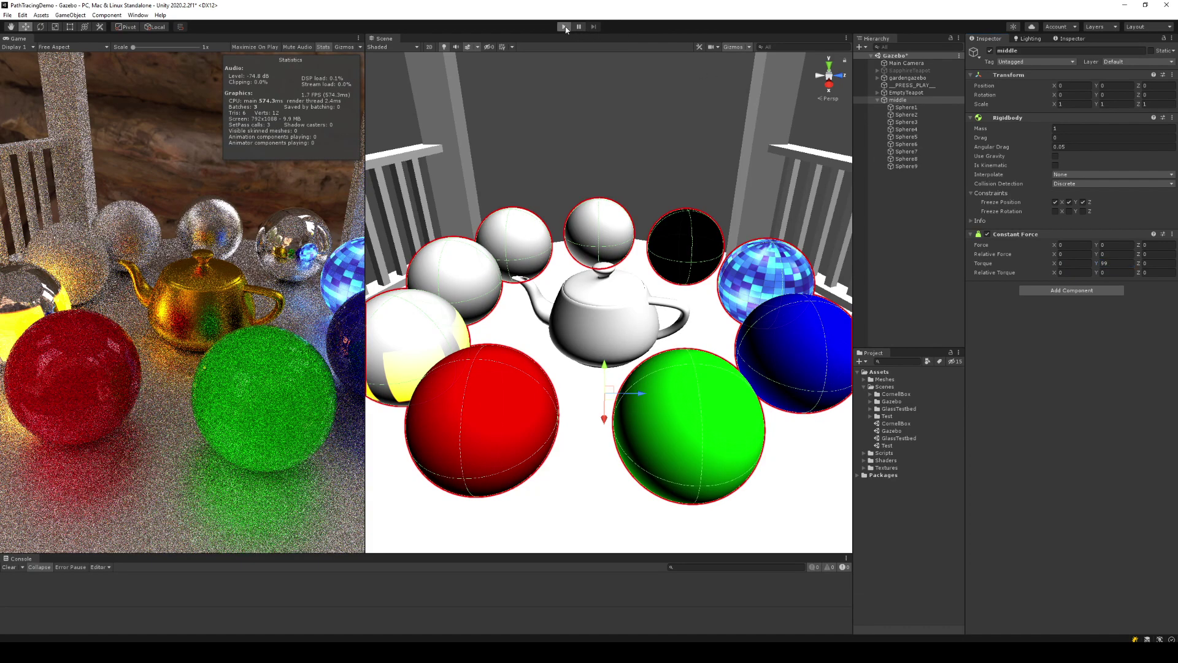
pyautogui.click(563, 26)
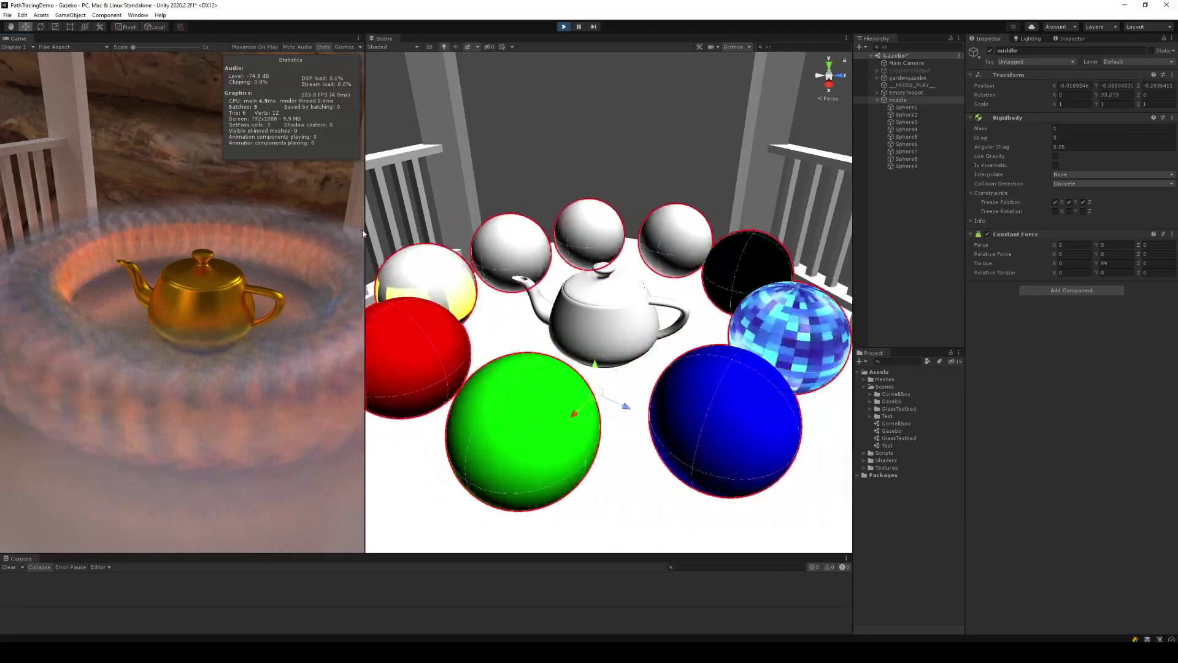
pyautogui.moveTo(364, 233)
pyautogui.mouseDown()
pyautogui.moveTo(398, 228)
pyautogui.moveTo(362, 232)
pyautogui.mouseUp()
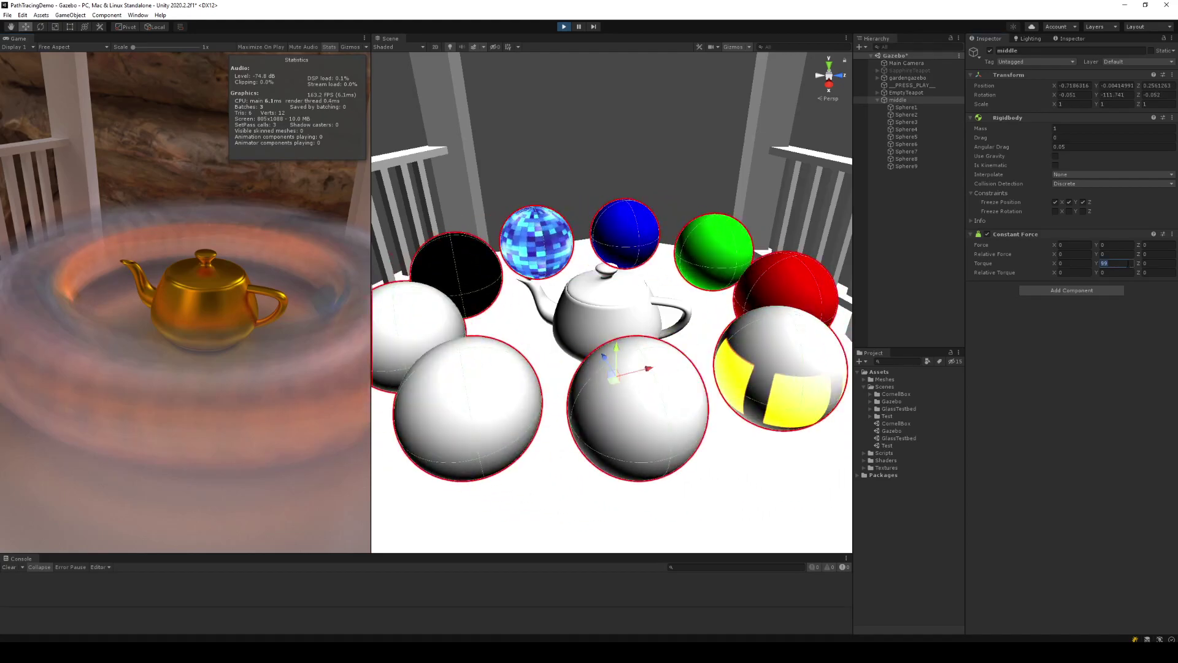
# - Set Torque Y to 1 and the Rigidbody's Drag and Angular Drag to 1
pyautogui.write('1')
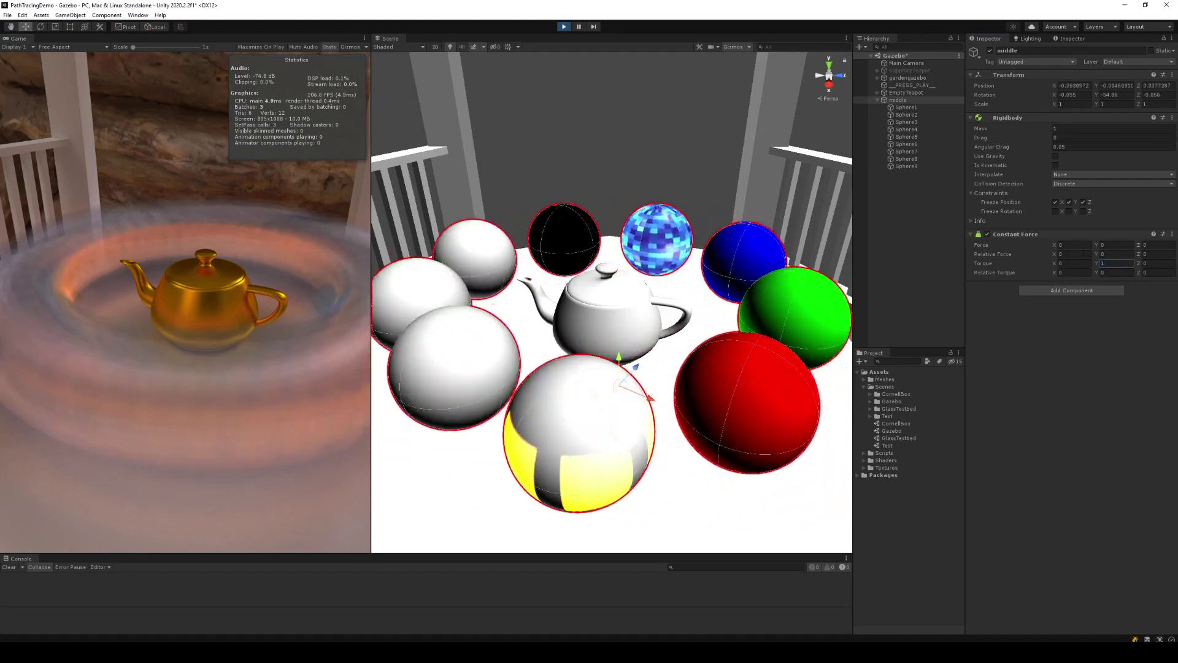
pyautogui.click(1067, 138)
pyautogui.write('1')
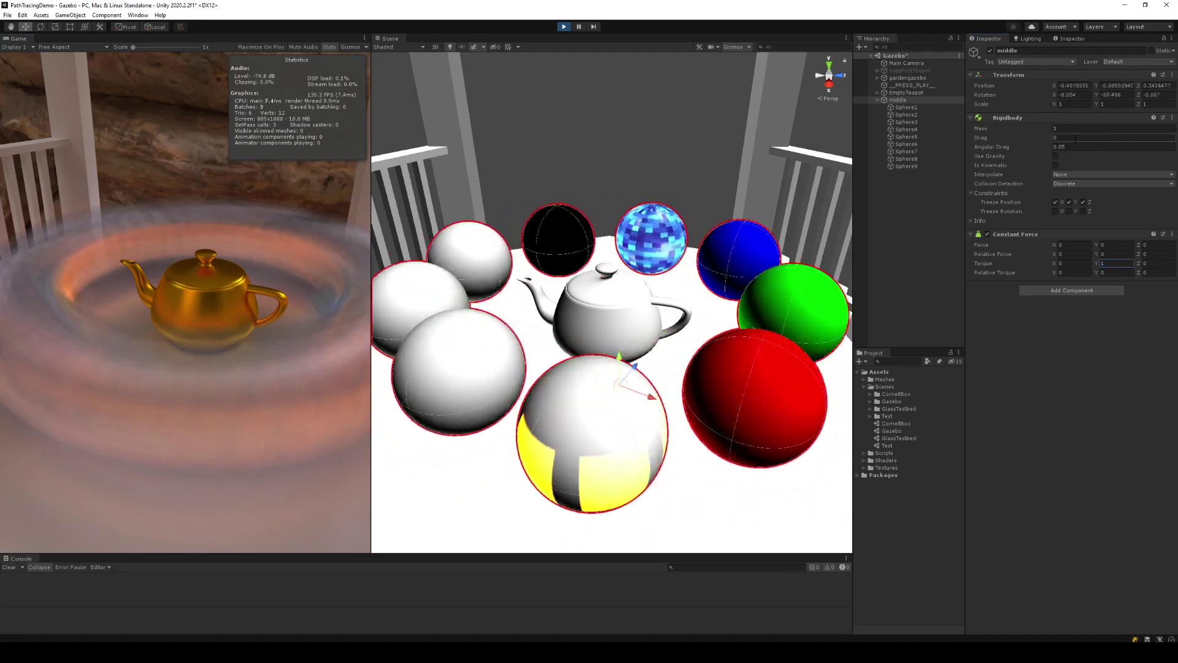
pyautogui.press('Tab')
pyautogui.write('1')
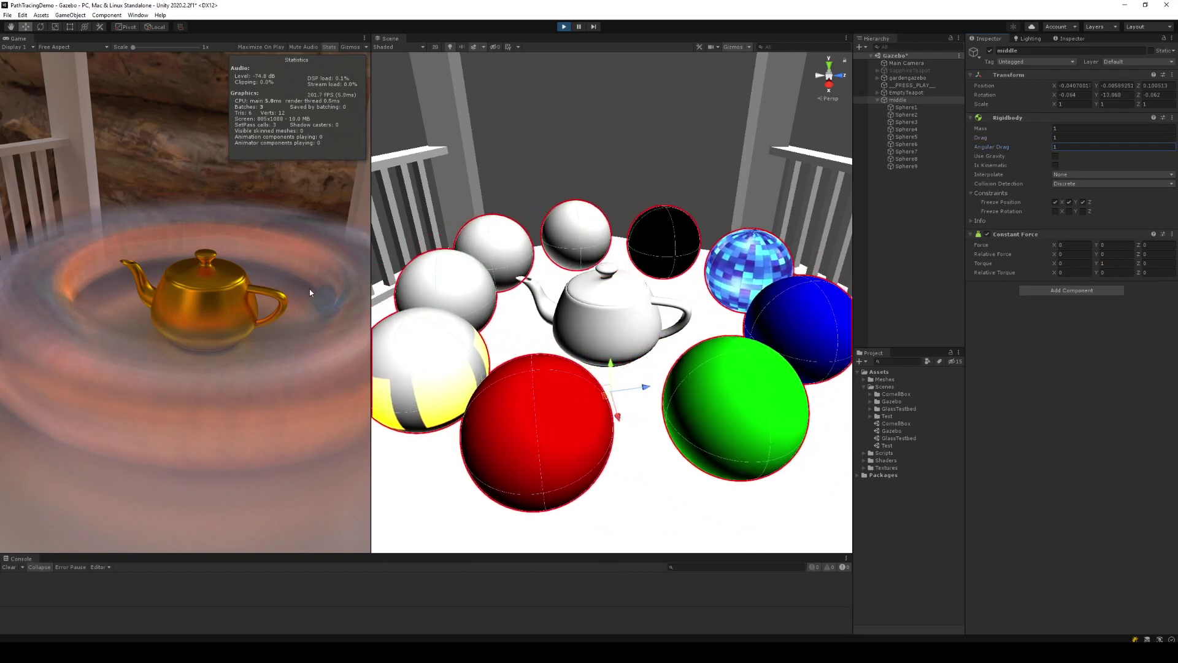
# - Fly the game camera back to frame the sphere ring, then stretch the Game view across the window
pyautogui.click(309, 288)
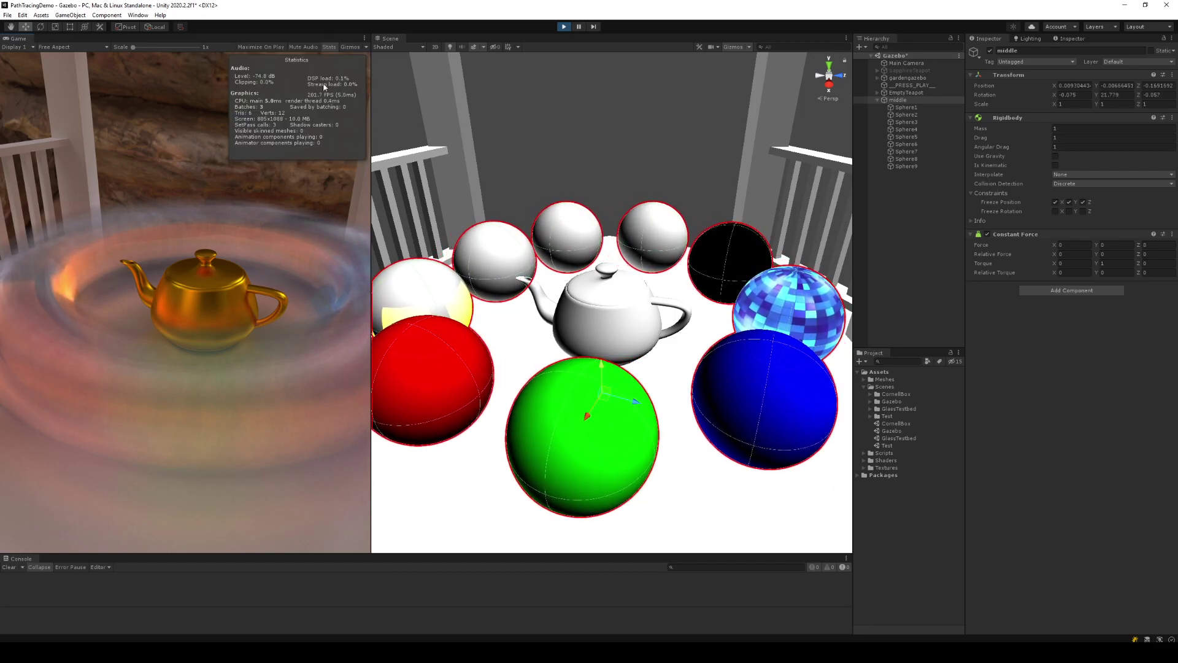
pyautogui.moveTo(356, 238); pyautogui.dragTo(185, 305)
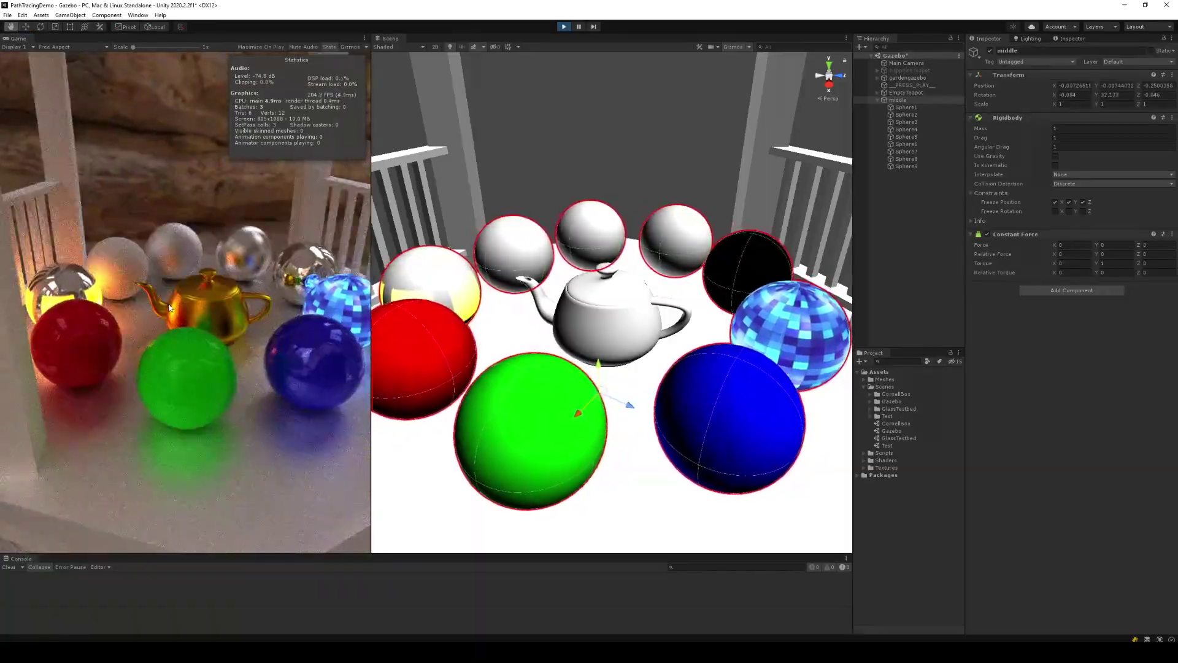
pyautogui.press('w')
pyautogui.press('s')
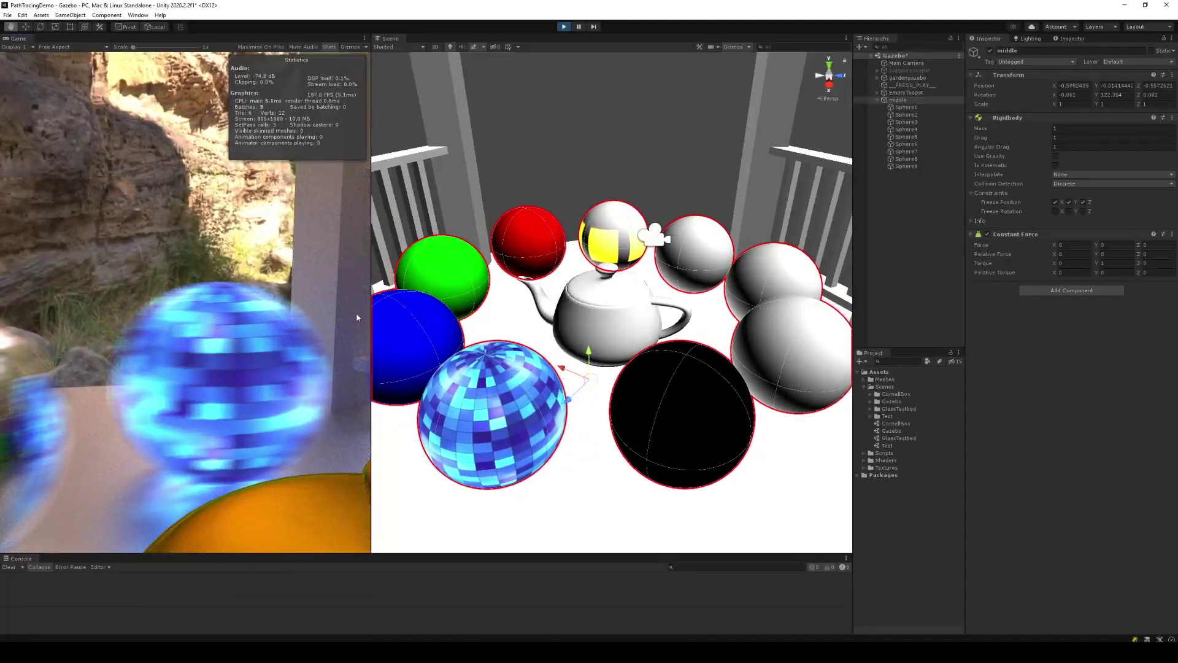
pyautogui.moveTo(372, 294); pyautogui.dragTo(759, 295)
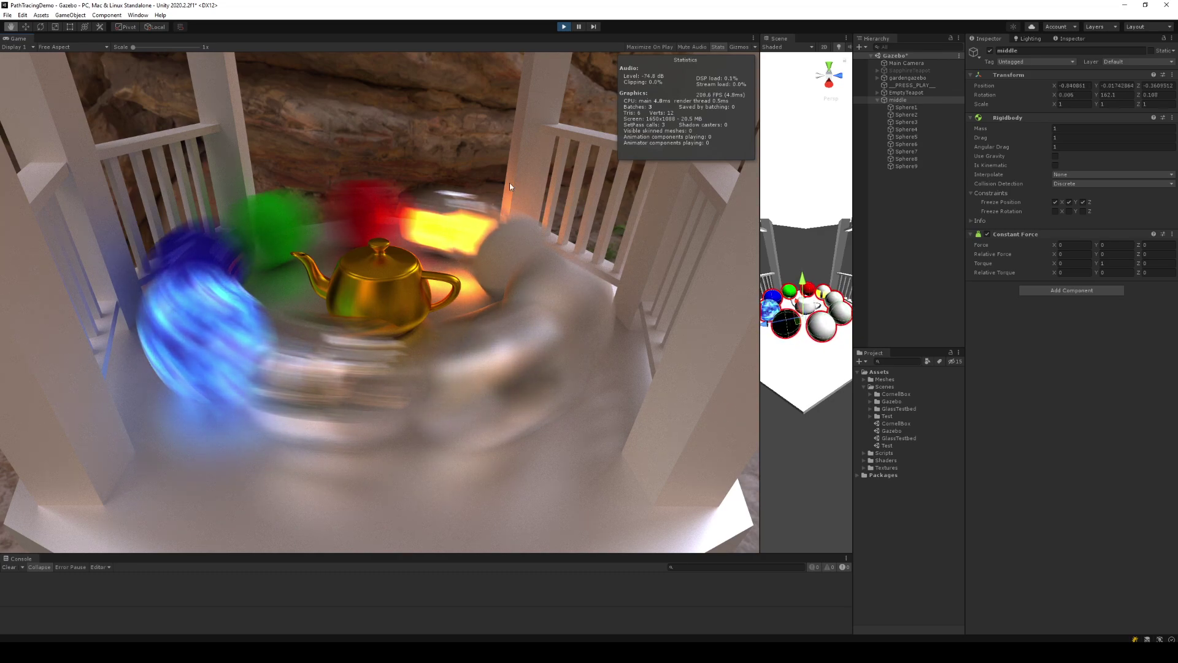
# - Stop Play, set Torque Y to 3 with angular drag 1, and open Main Camera's PathTracingDemo script
pyautogui.hotkey('ctrl', 'p')
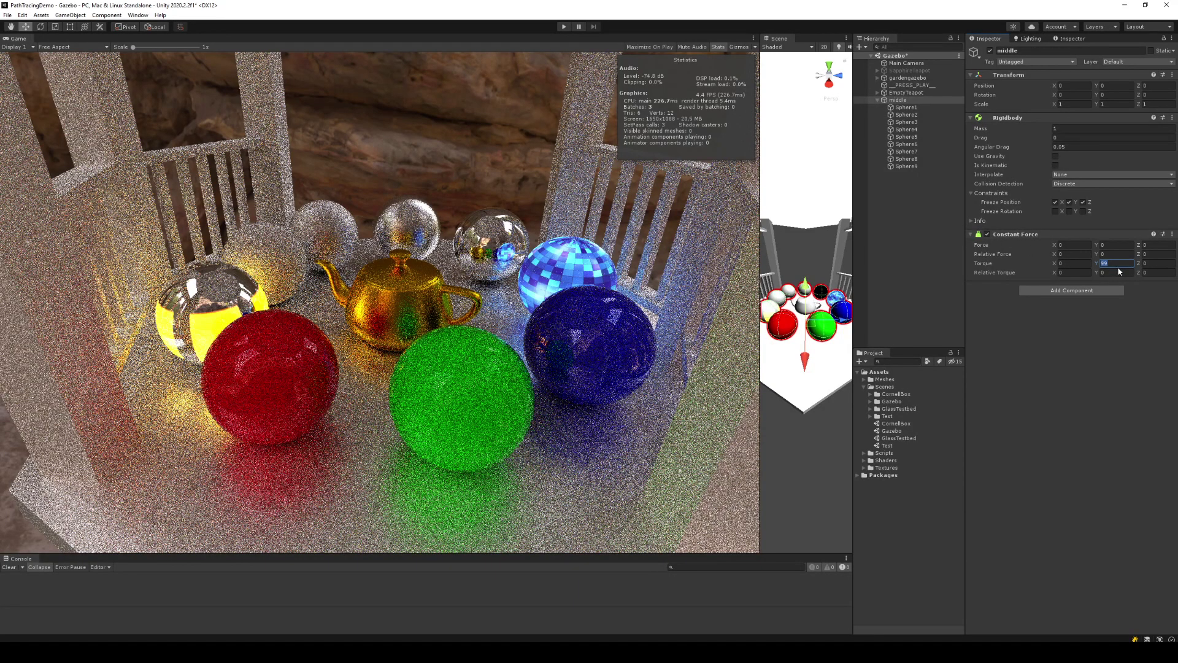
pyautogui.write('3')
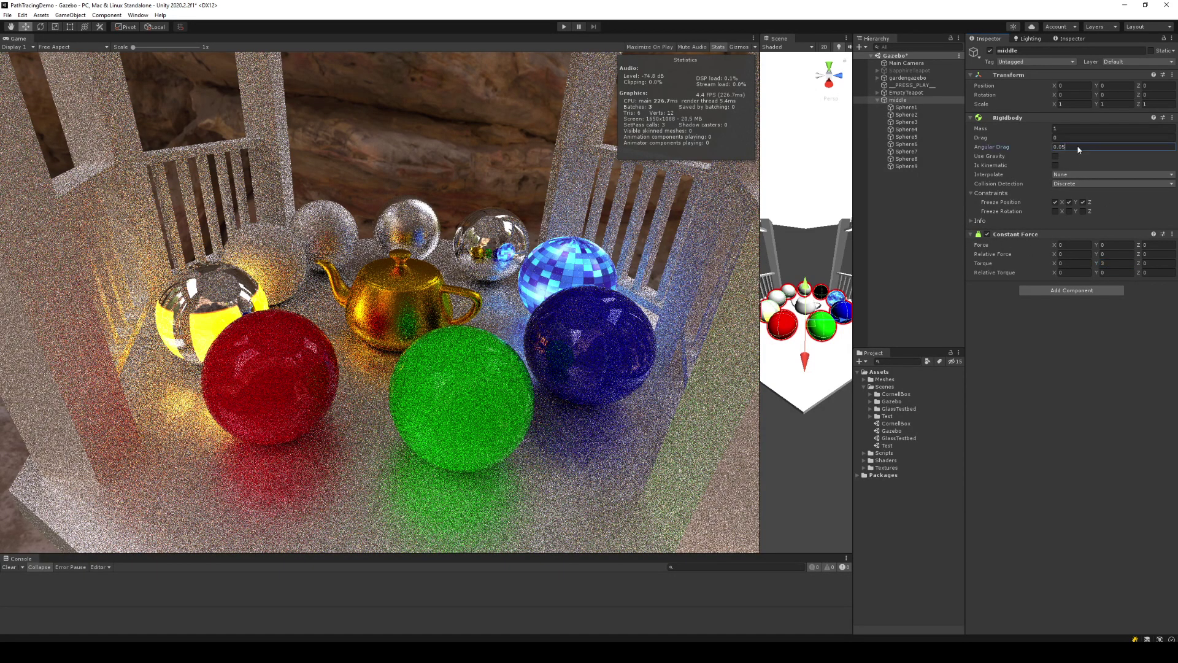
pyautogui.write('1')
pyautogui.click(1075, 140)
pyautogui.write('1')
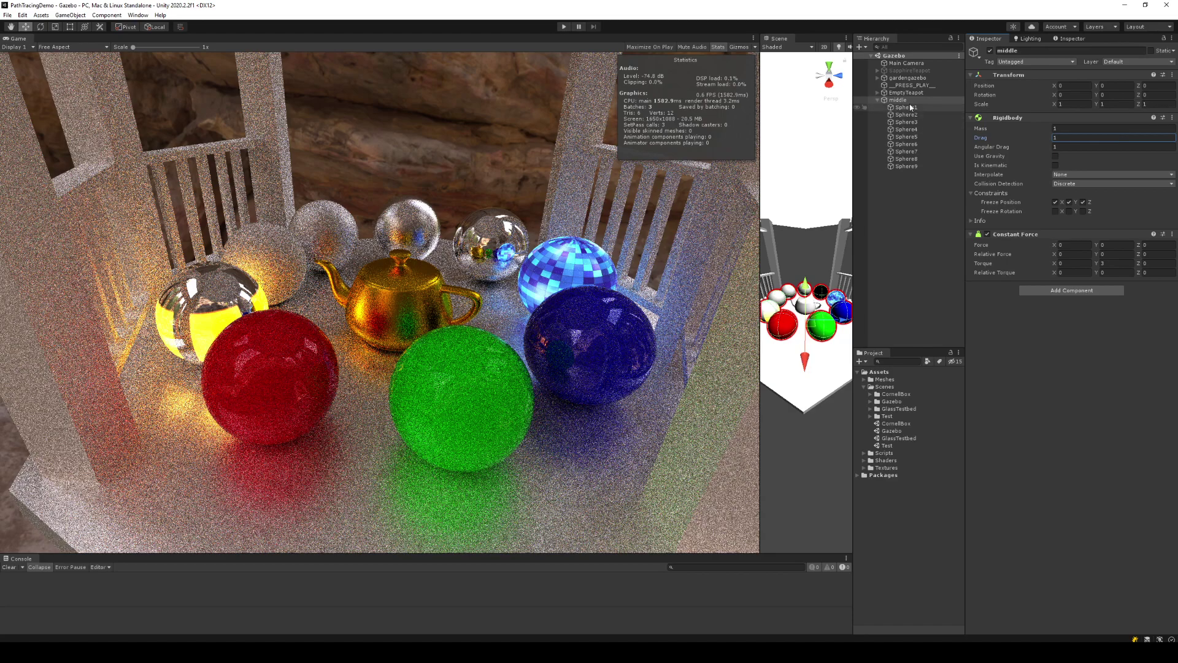
pyautogui.click(913, 65)
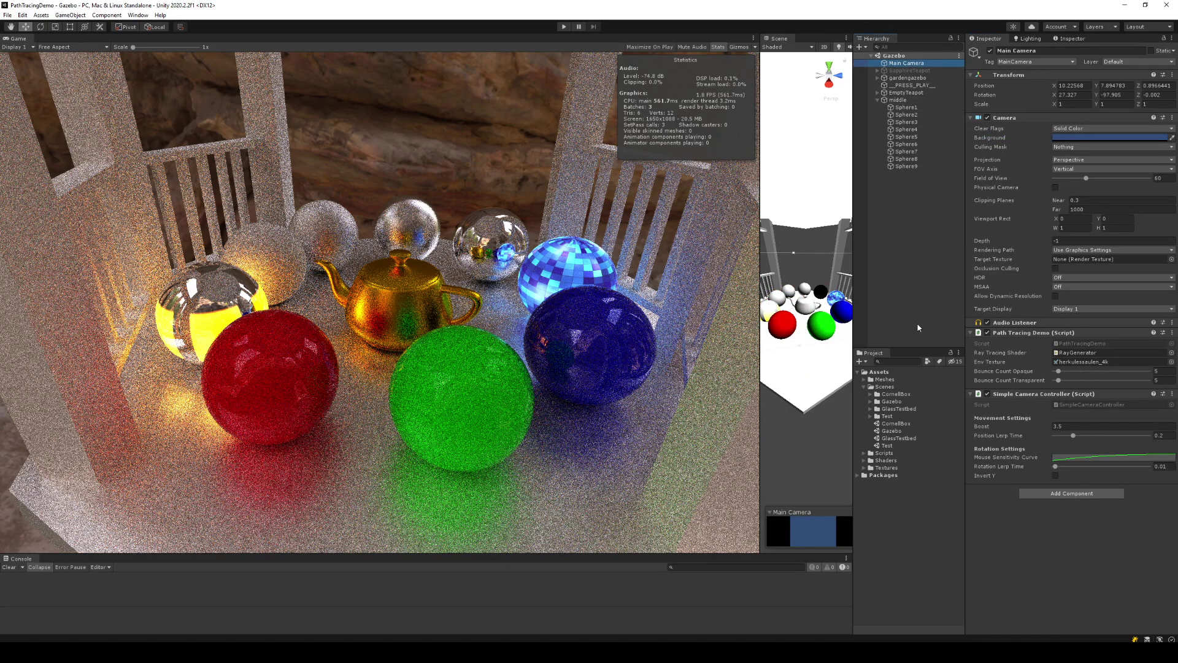
pyautogui.doubleClick(1084, 343)
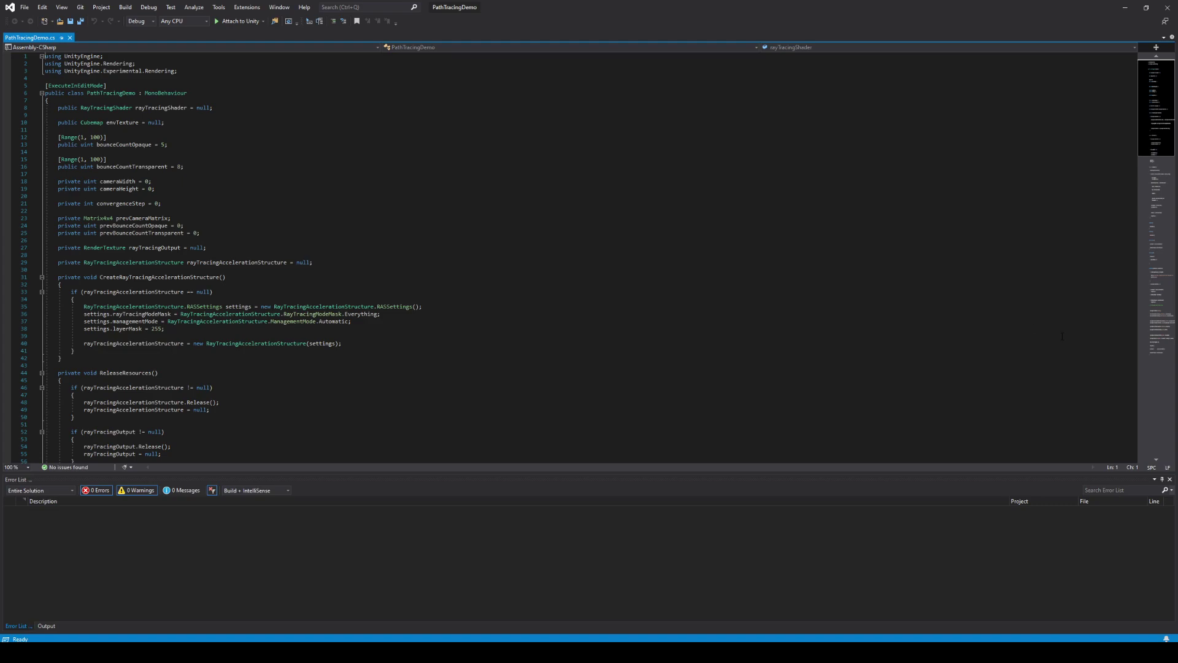
# - Scroll through PathTracingDemo.cs down to the CreateResources method
pyautogui.scroll(-4, 385, 223)
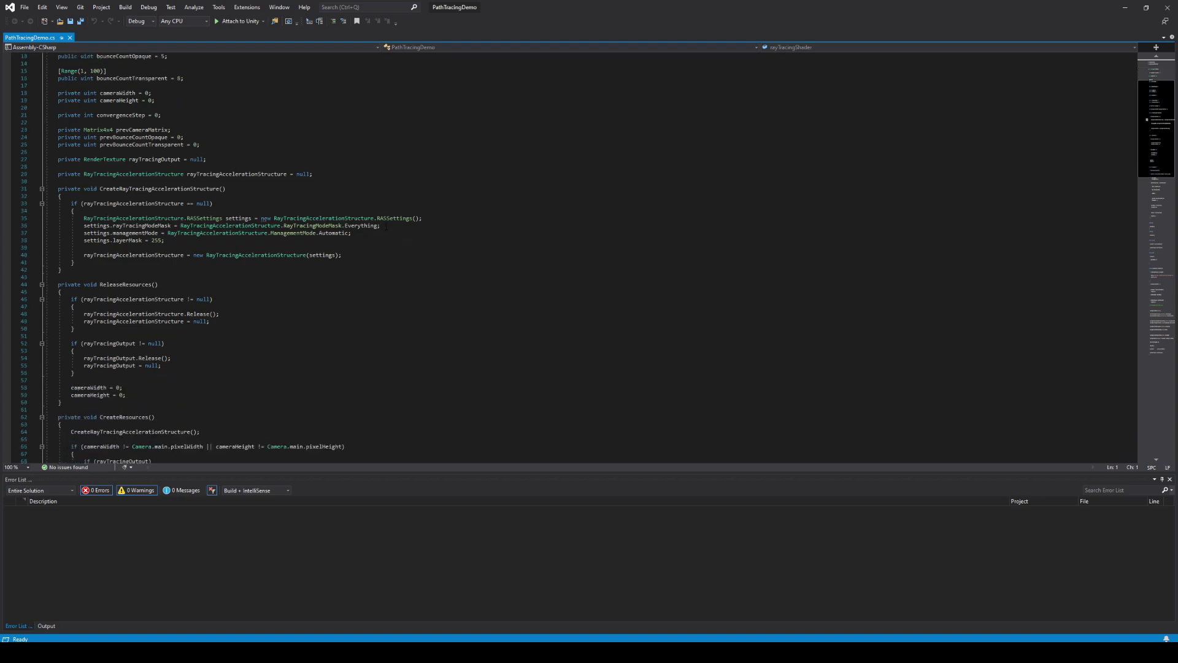
pyautogui.scroll(-6, 387, 238)
pyautogui.scroll(-5, 383, 232)
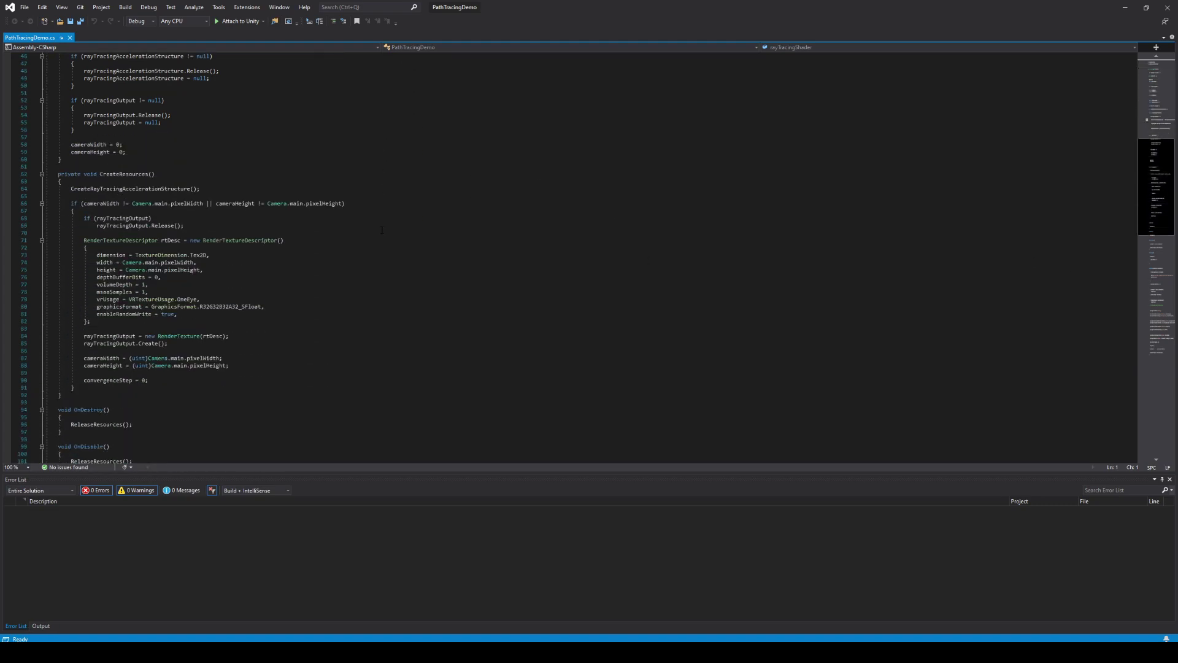
pyautogui.scroll(-6, 381, 232)
pyautogui.scroll(-3, 377, 235)
pyautogui.scroll(-2, 375, 238)
pyautogui.scroll(-3, 372, 241)
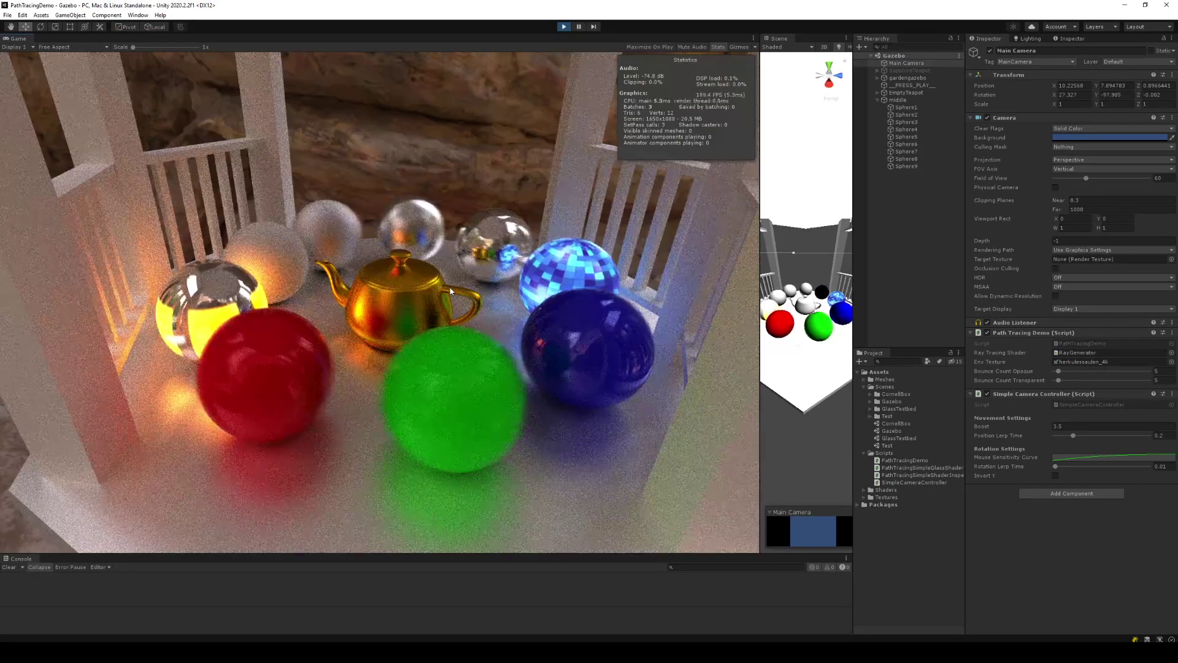
# - Comment out the space-key check in Update() with // and return to Unity
pyautogui.press('w')
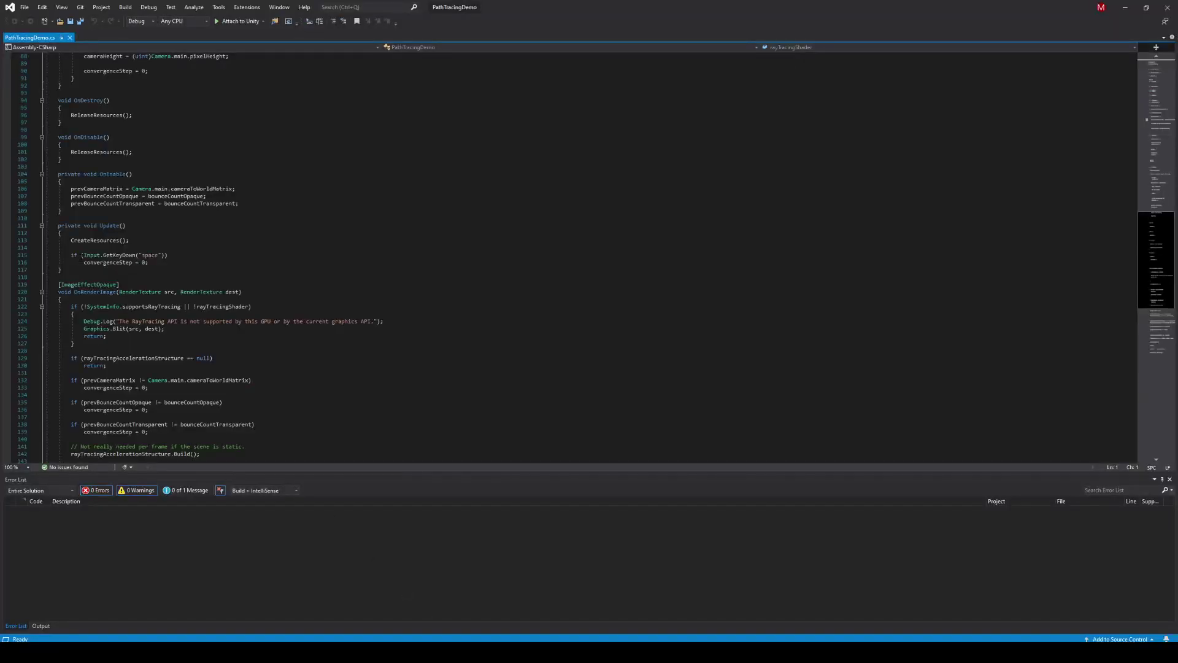
pyautogui.click(71, 255)
pyautogui.write('//')
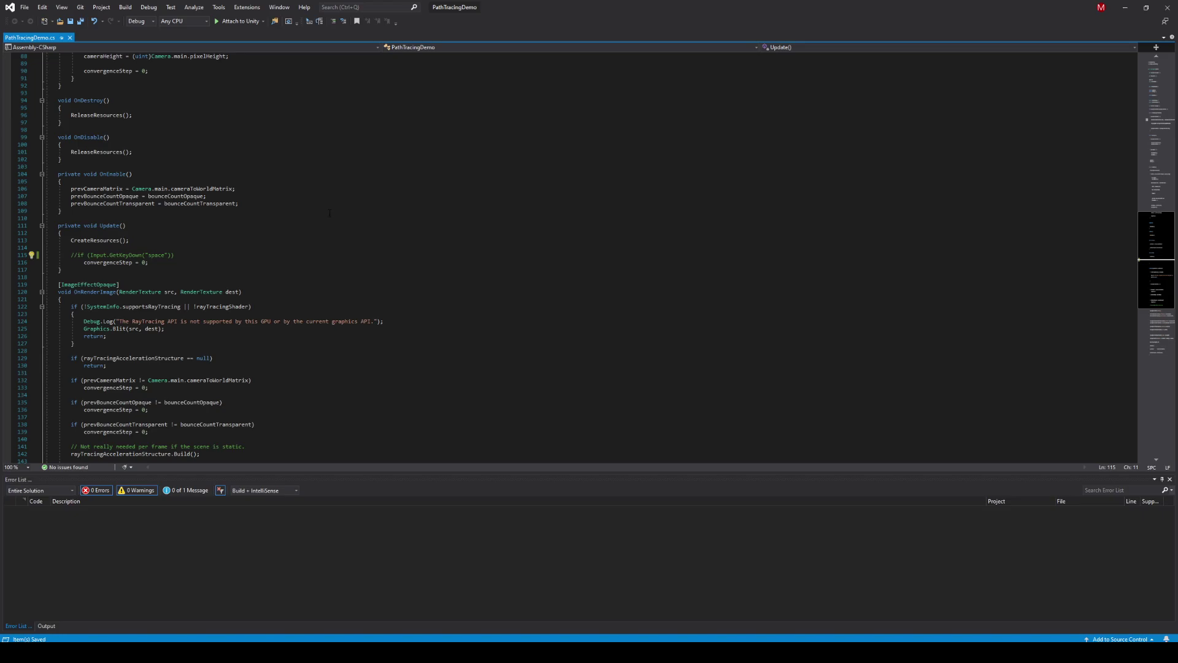
pyautogui.hotkey('alt', 'Tab')
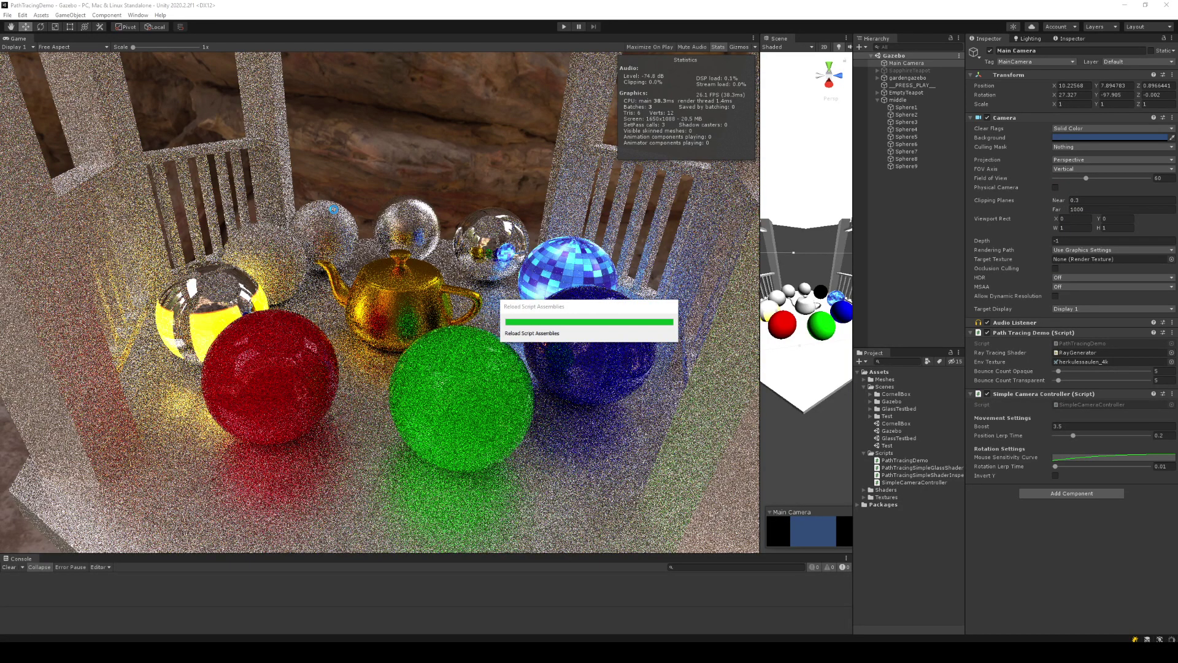
# - Test-fly the camera toward and over the spheres in Play mode, then select Sphere1
pyautogui.hotkey('ctrl', 'p')
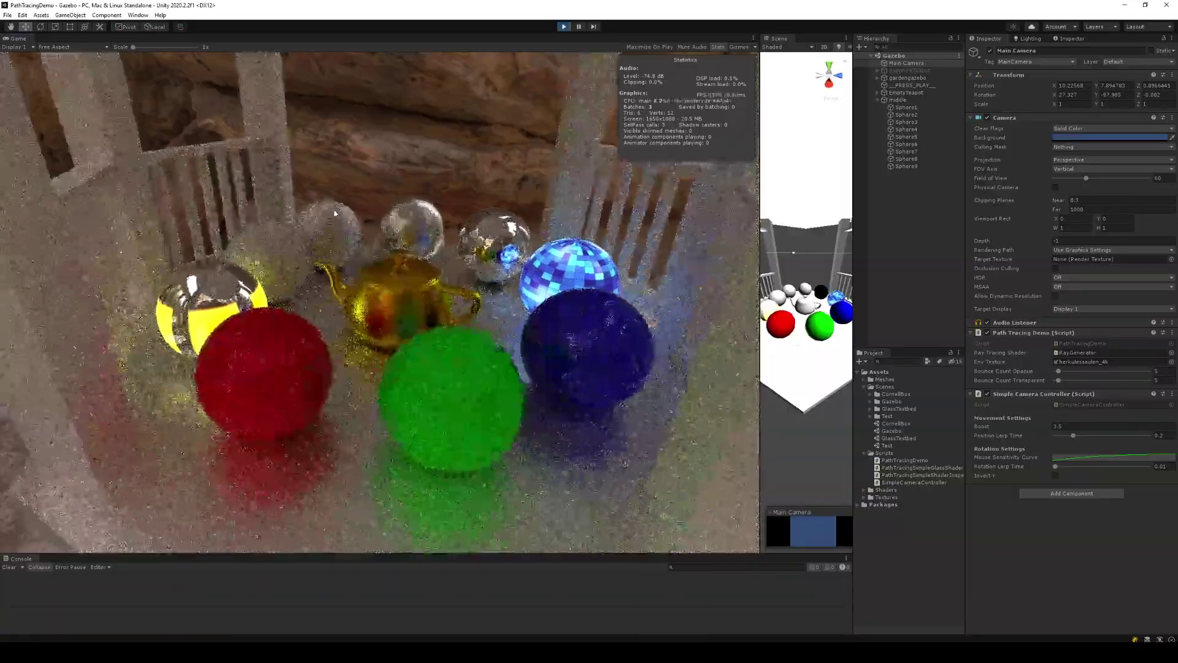
pyautogui.moveTo(335, 212)
pyautogui.mouseDown(button='right')
pyautogui.moveTo(444, 224)
pyautogui.moveTo(454, 263)
pyautogui.mouseUp(button='right')
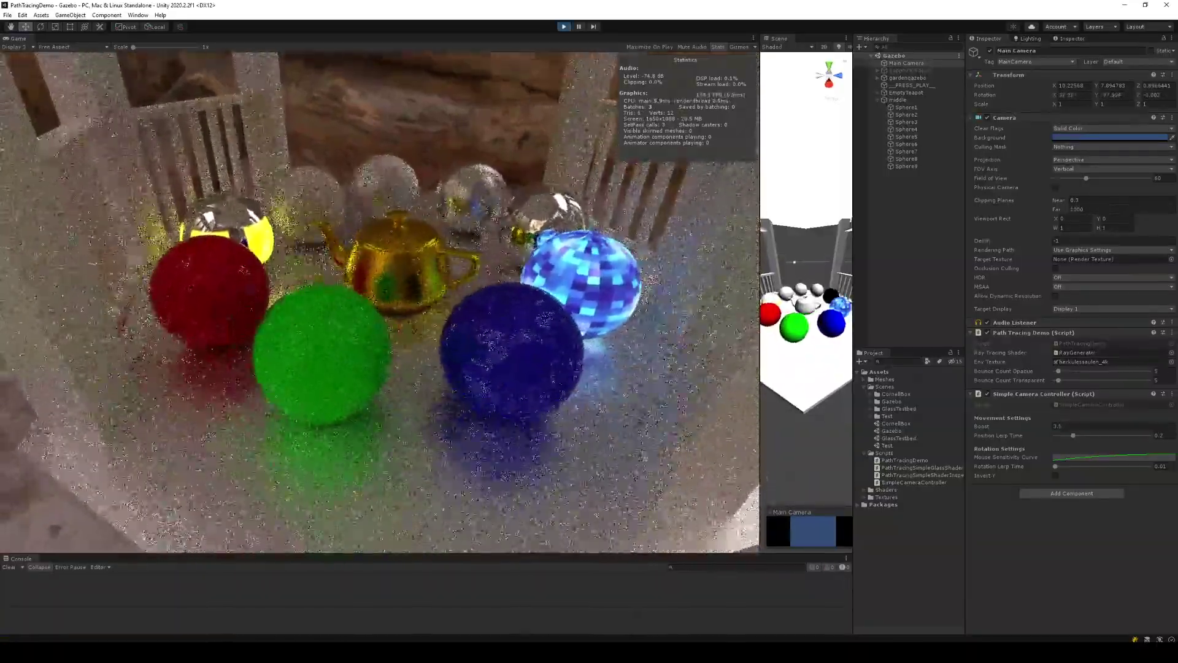
pyautogui.press('w')
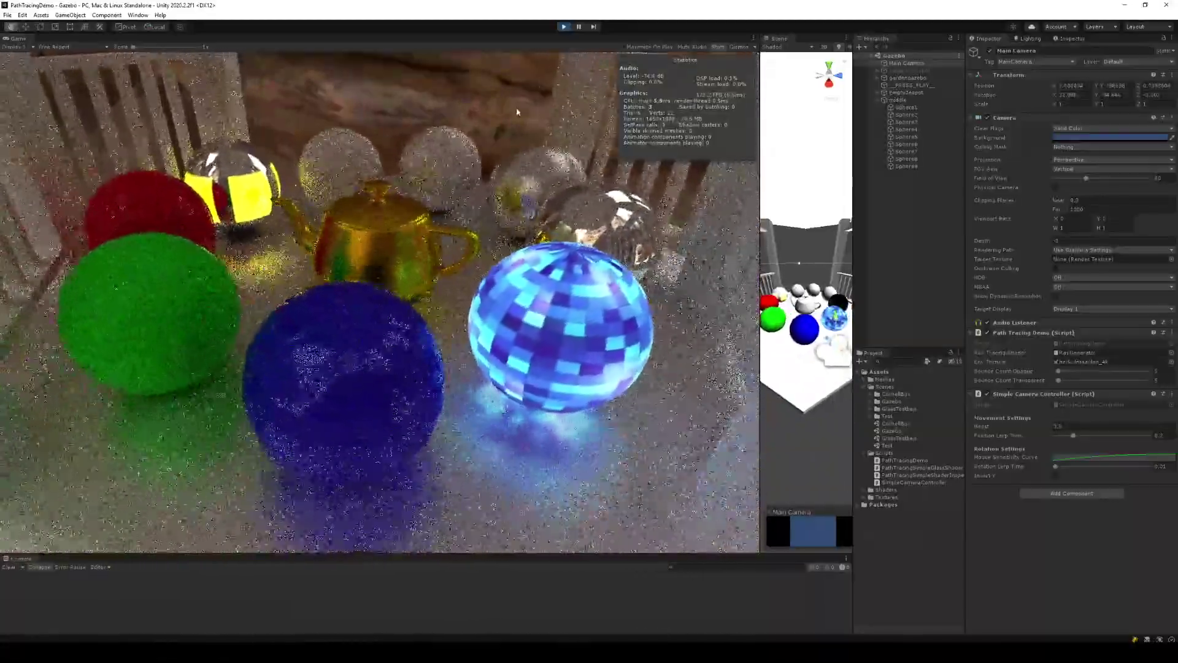
pyautogui.moveTo(454, 264); pyautogui.dragTo(772, 124, button='right')
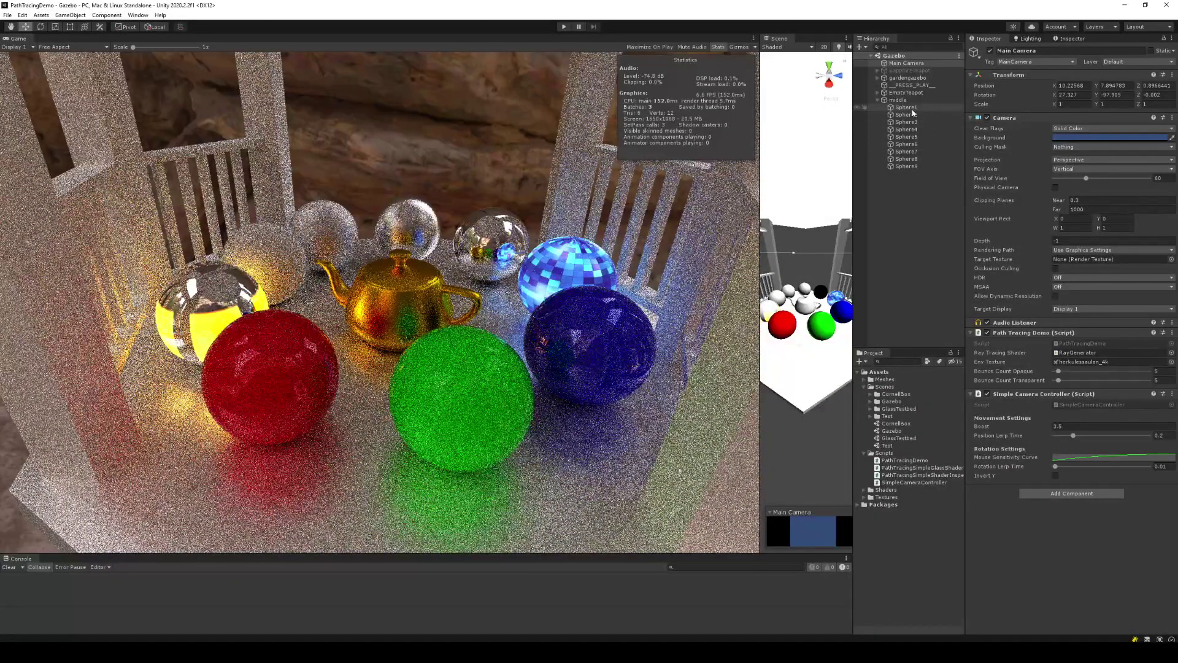
pyautogui.click(906, 106)
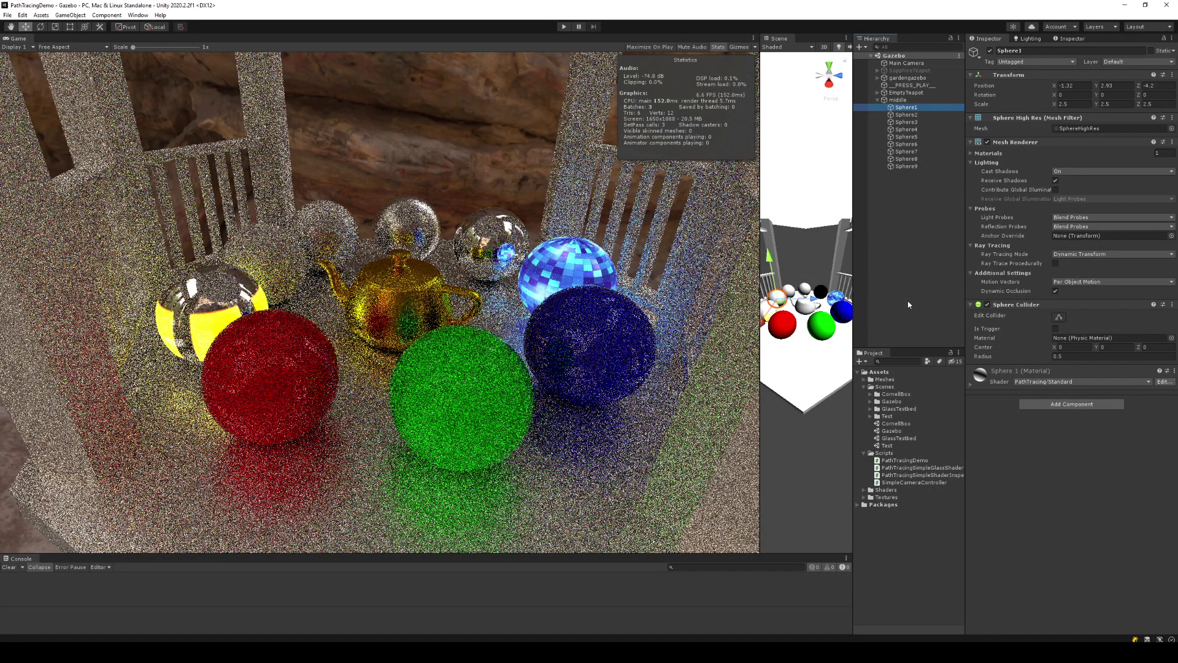
# - Expand Sphere1's material properties, then pick the green sphere (Sphere5) in the Scene view
pyautogui.click(1013, 375)
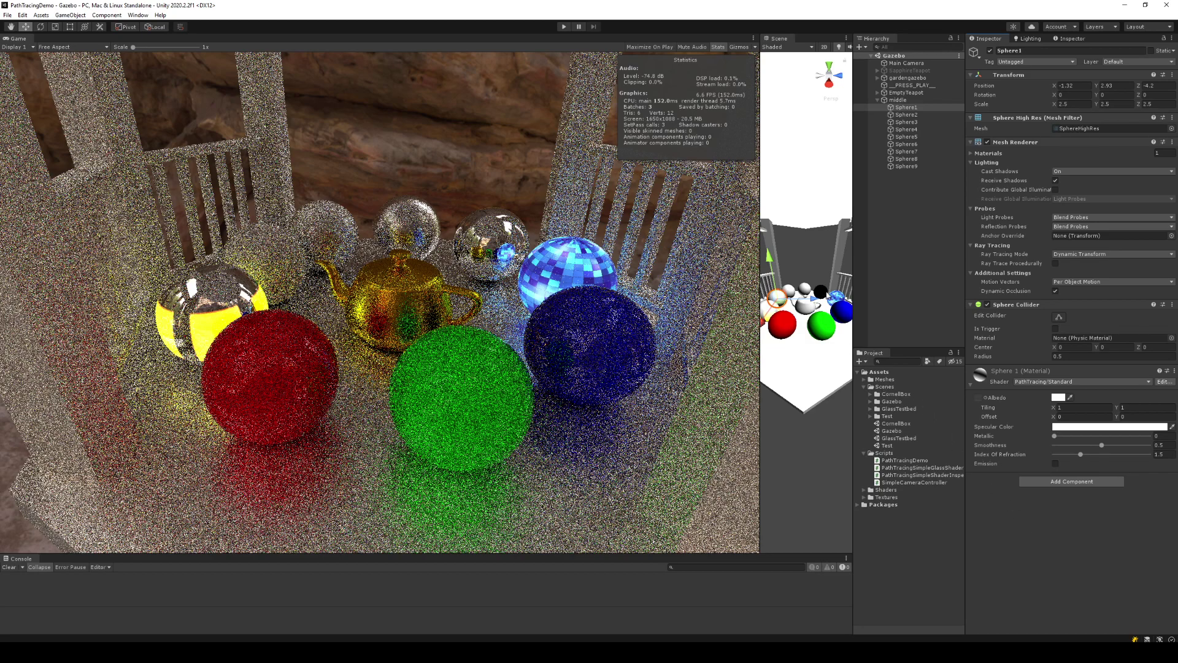
pyautogui.click(822, 326)
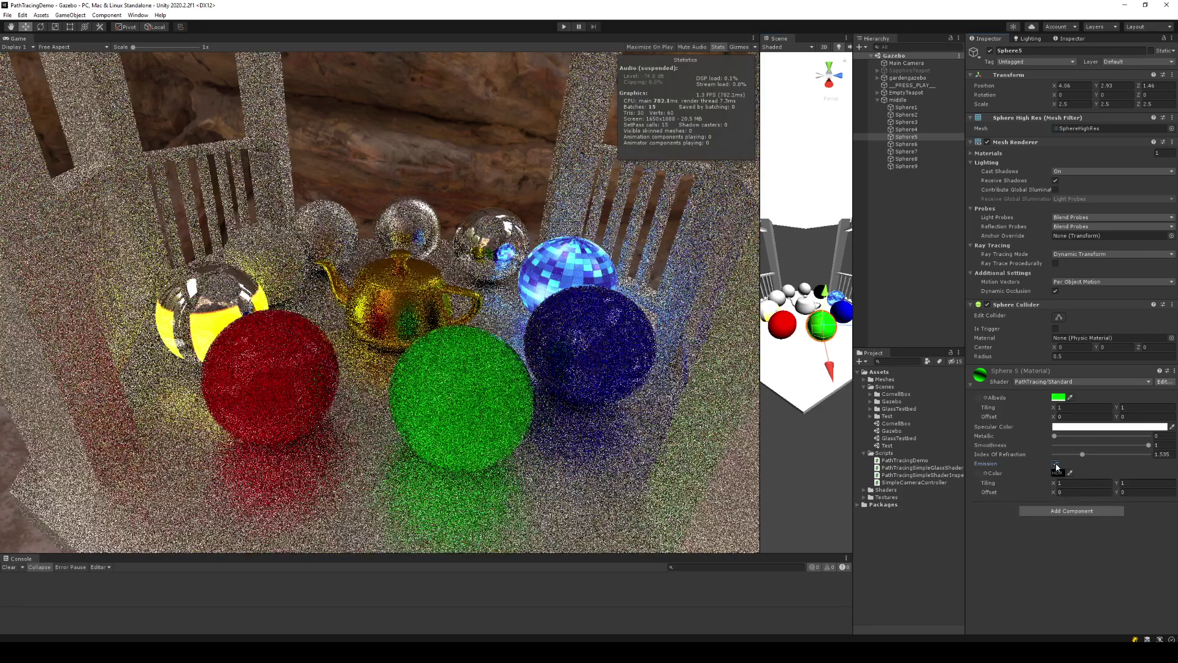
# - Enable emission on Sphere5's material with a bright green HDR colour and tuned intensity
pyautogui.click(1055, 463)
pyautogui.click(1056, 474)
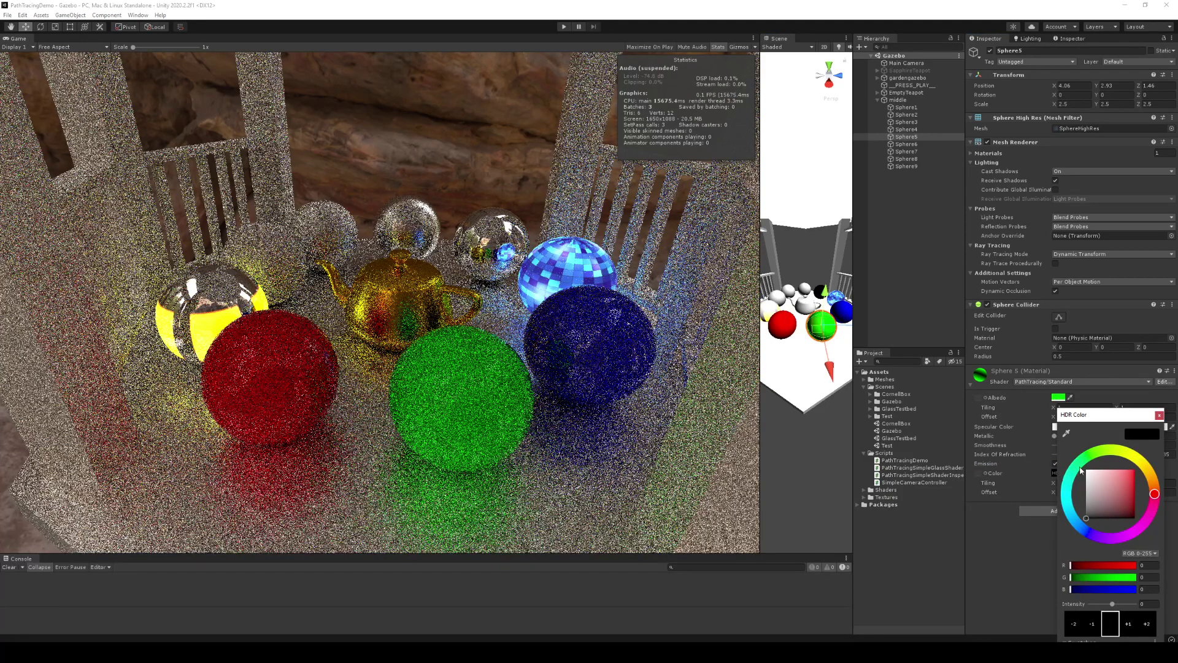
pyautogui.click(1097, 452)
pyautogui.moveTo(1102, 479); pyautogui.dragTo(1162, 452)
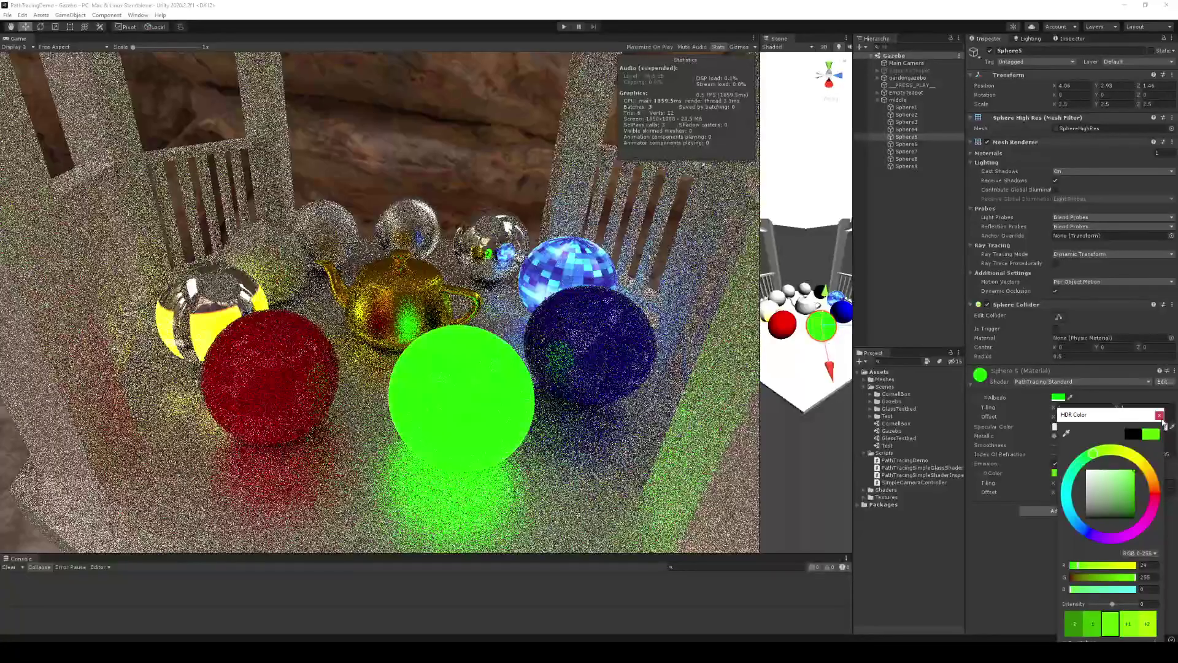
pyautogui.click(1159, 416)
pyautogui.click(1055, 473)
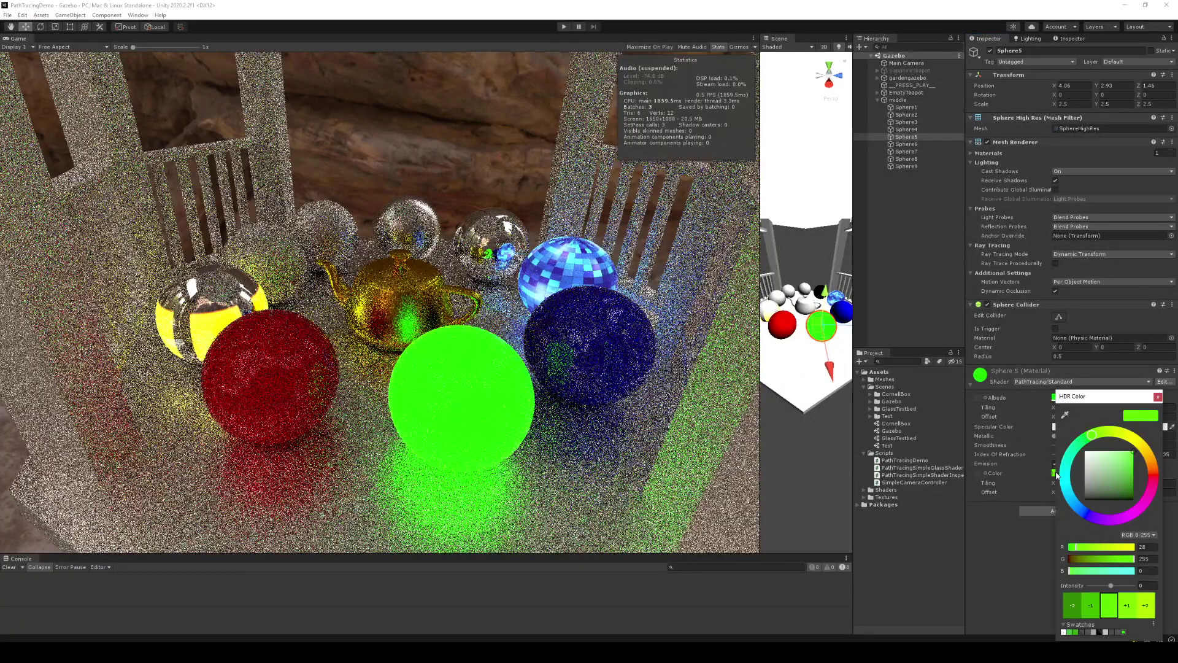
pyautogui.click(1131, 608)
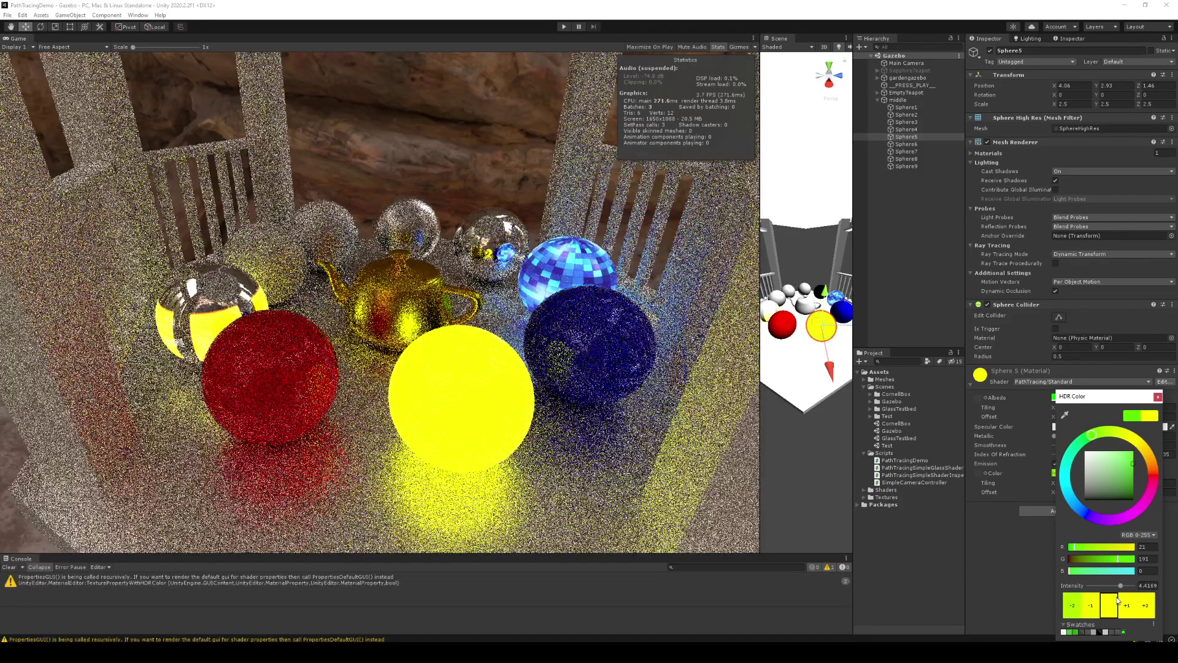
pyautogui.click(1118, 601)
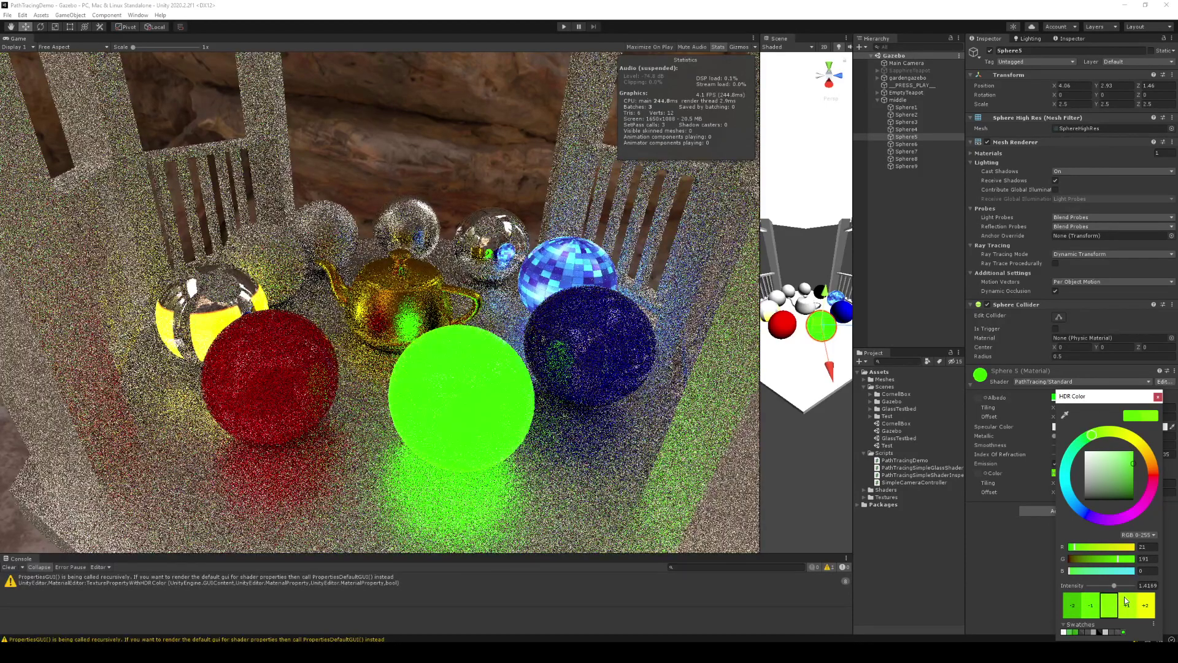
pyautogui.click(1158, 397)
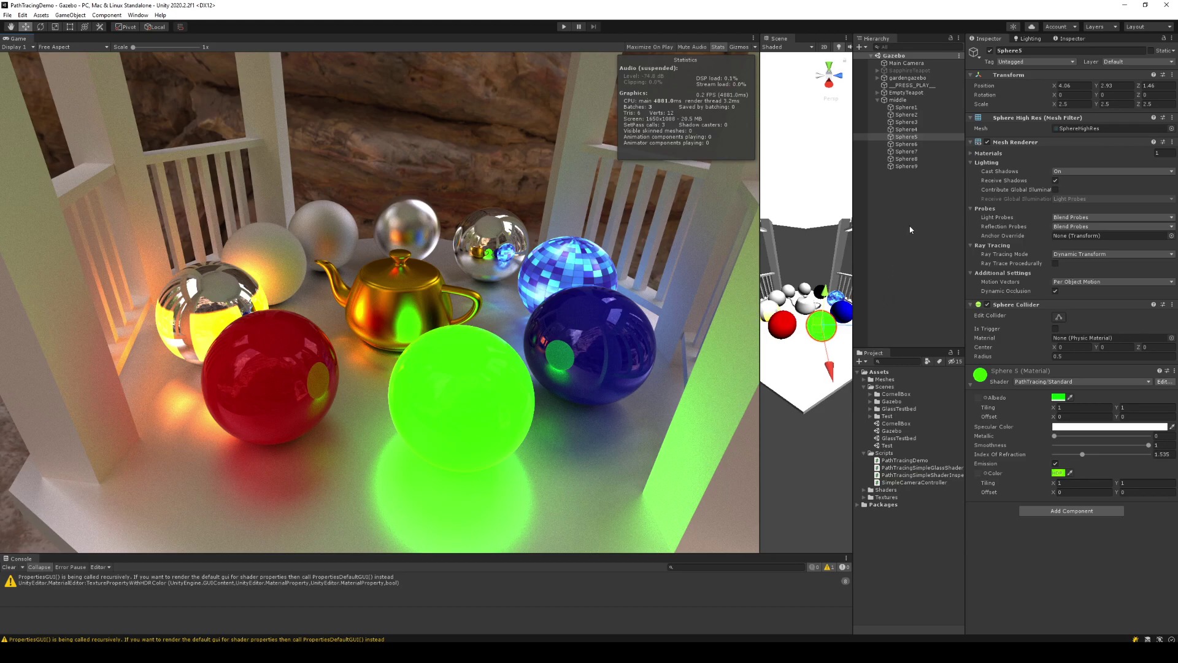
# - Select Sphere5 in the Hierarchy
pyautogui.click(906, 137)
# - Create a C# script named Scaler in the Scripts folder and attach it to Sphere5
pyautogui.rightClick(882, 453)
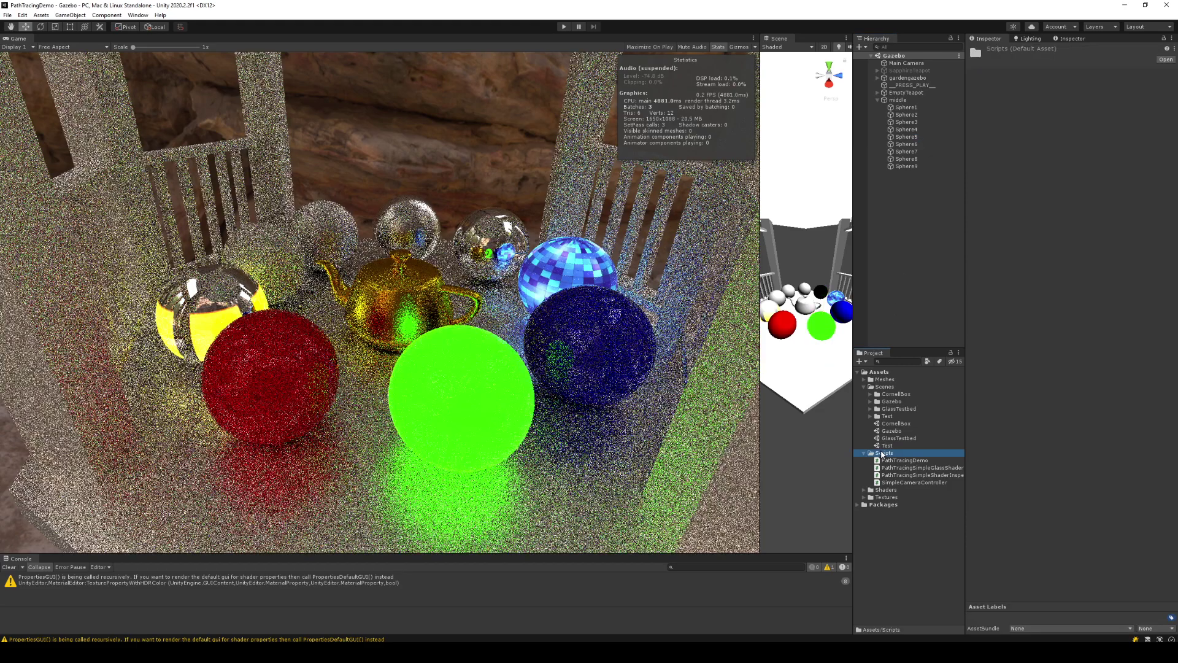
pyautogui.moveTo(923, 200)
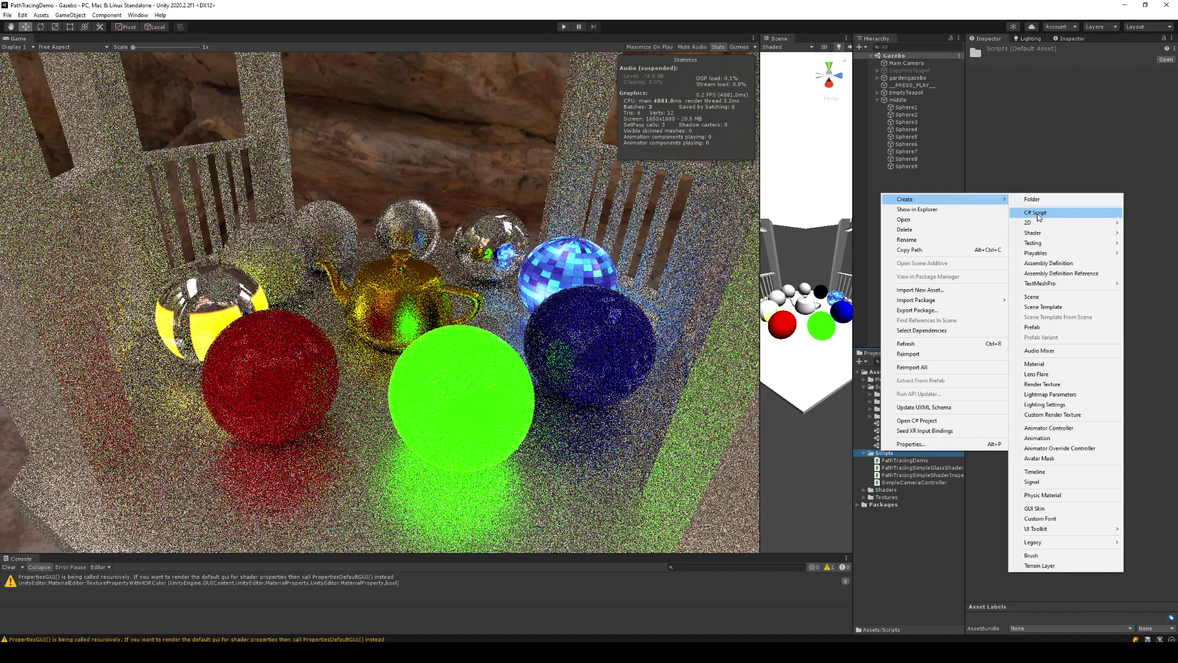
pyautogui.click(1037, 212)
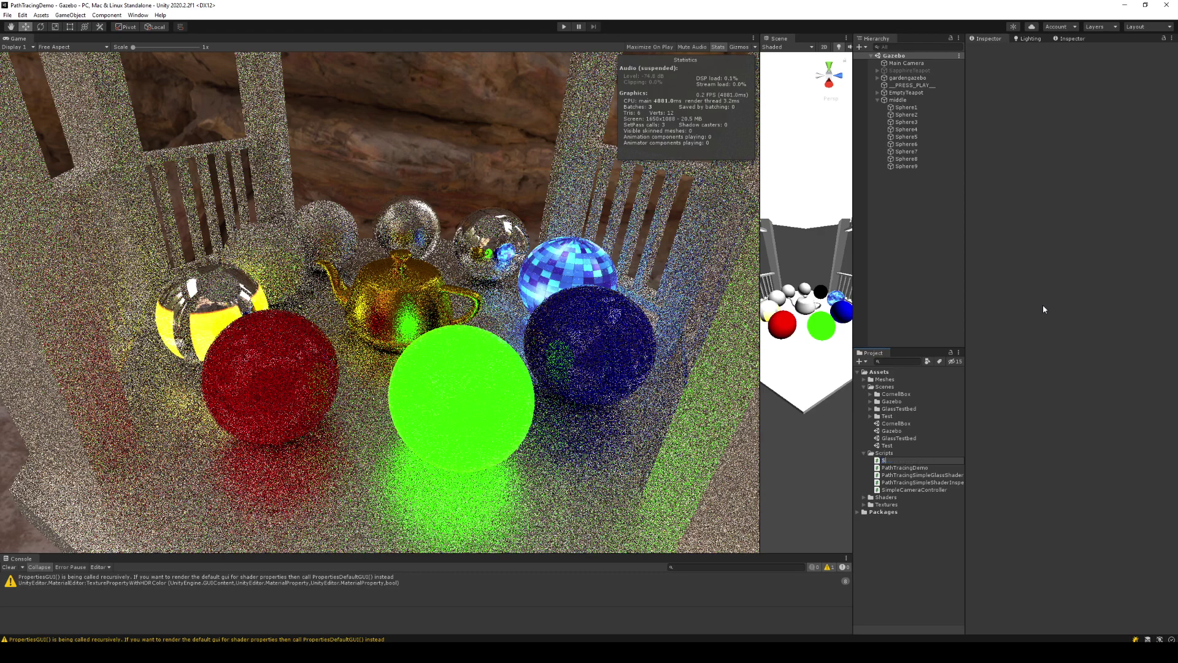
pyautogui.write('Scaler')
pyautogui.press('Return')
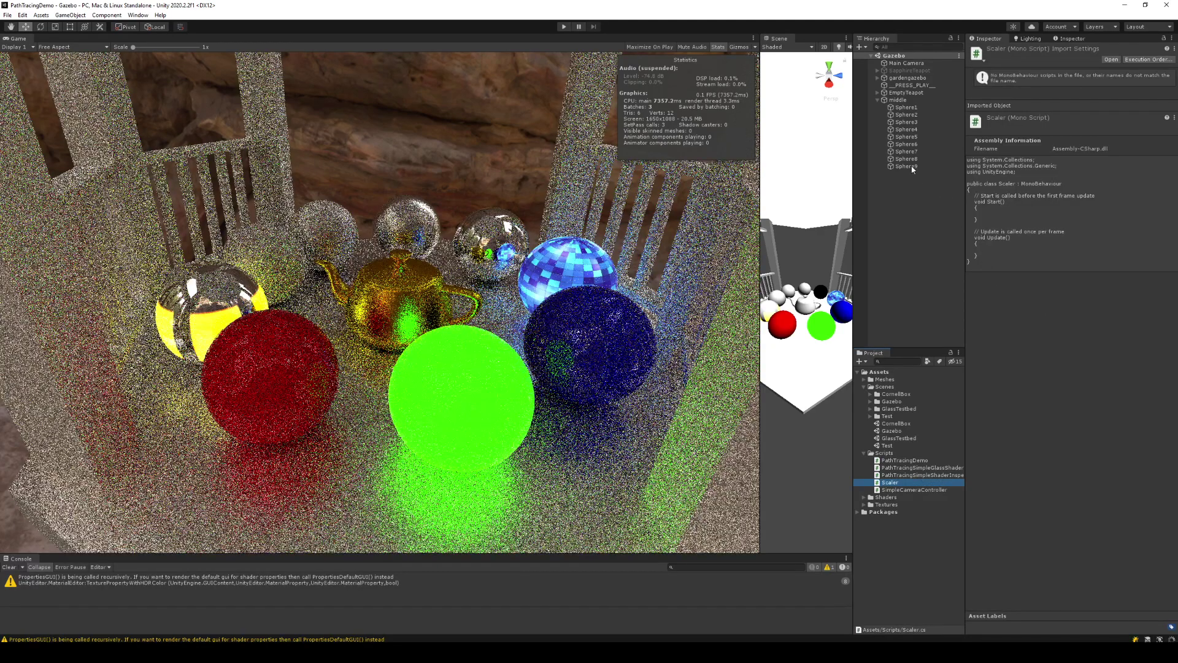
pyautogui.click(823, 330)
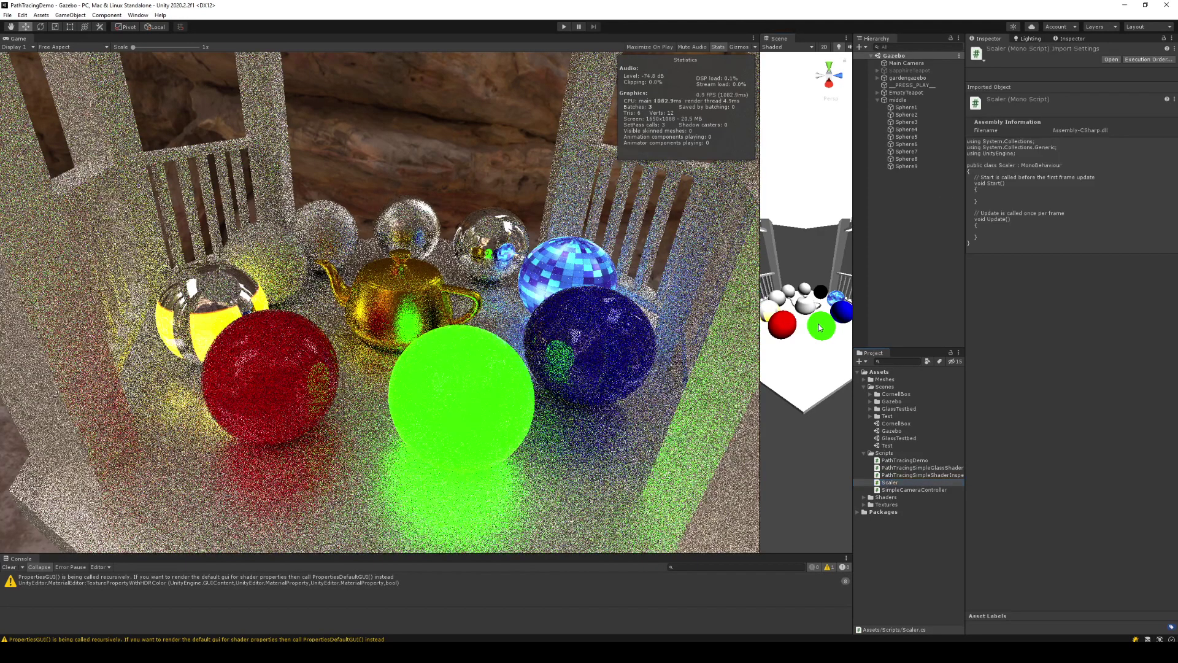
pyautogui.moveTo(889, 482); pyautogui.dragTo(1065, 381)
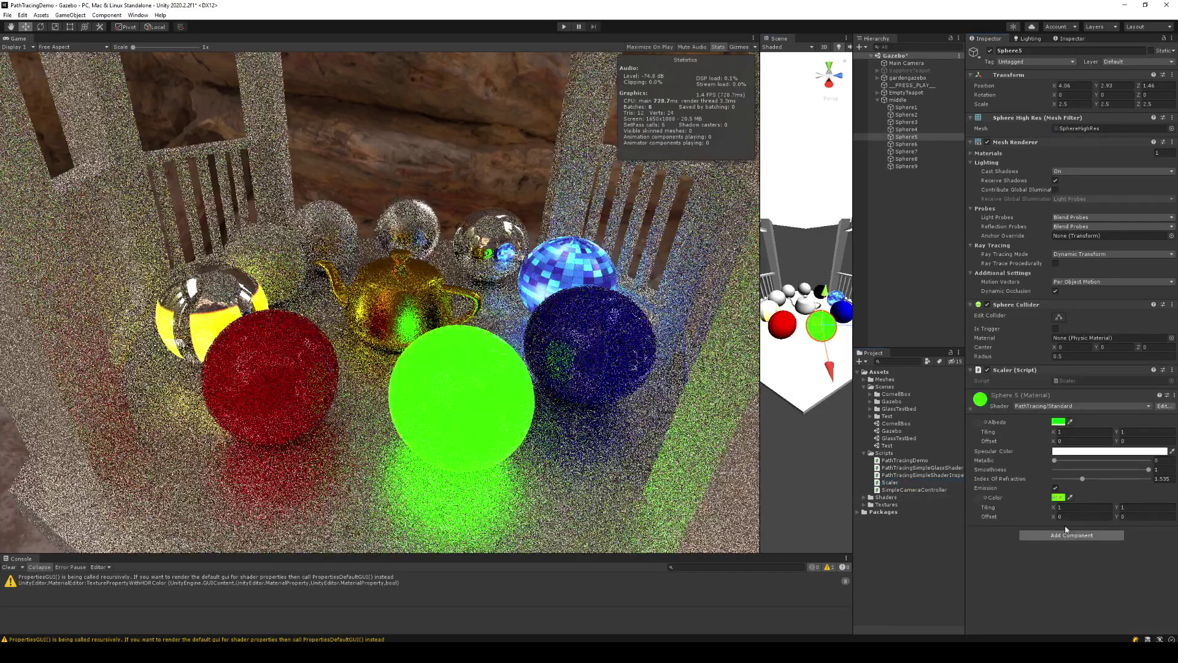
# - Open Scaler in Visual Studio, delete the Start() and Update() template comments, and save
pyautogui.doubleClick(1065, 380)
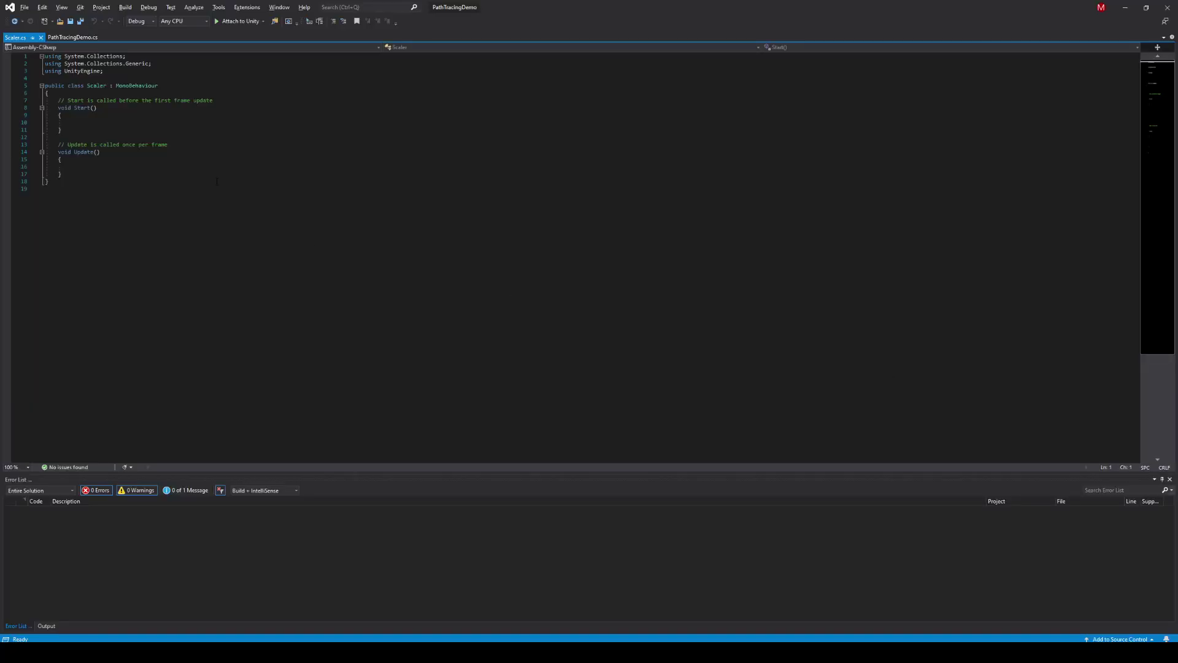
pyautogui.click(192, 101)
pyautogui.hotkey('ctrl', 'x')
pyautogui.click(155, 138)
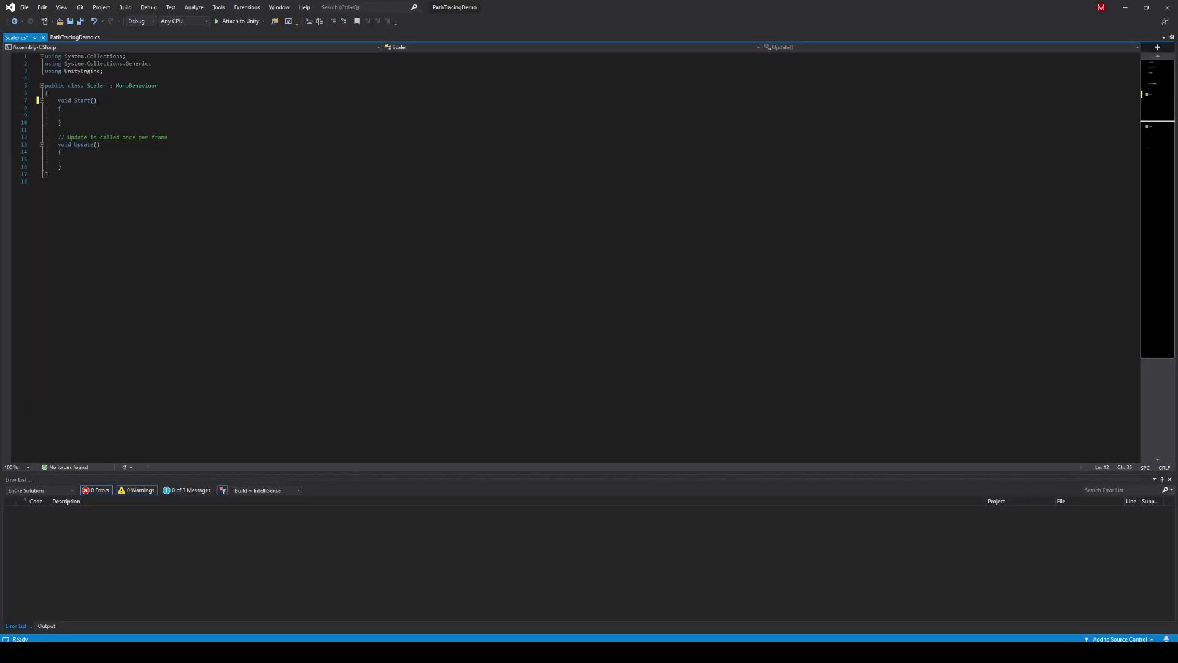
pyautogui.hotkey('ctrl', 'x')
pyautogui.hotkey('ctrl', 's')
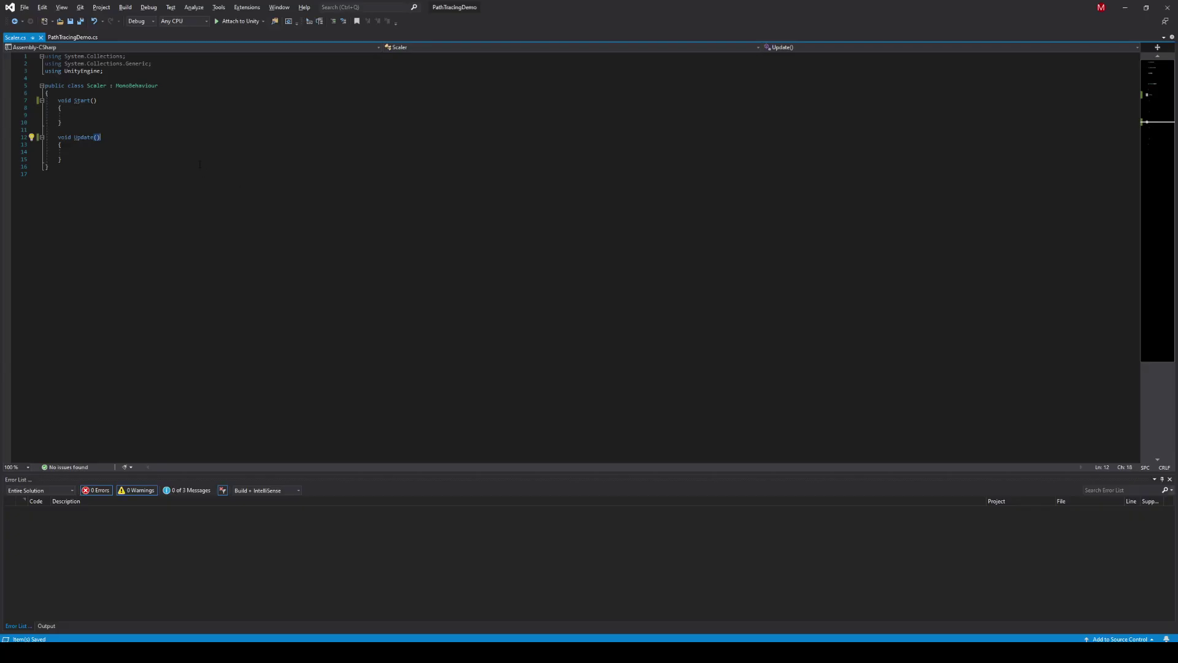
pyautogui.click(138, 93)
# - Declare a Vector3 origScale field and set origScale = transform.lossyScale in Start(), then save
pyautogui.press('Return')
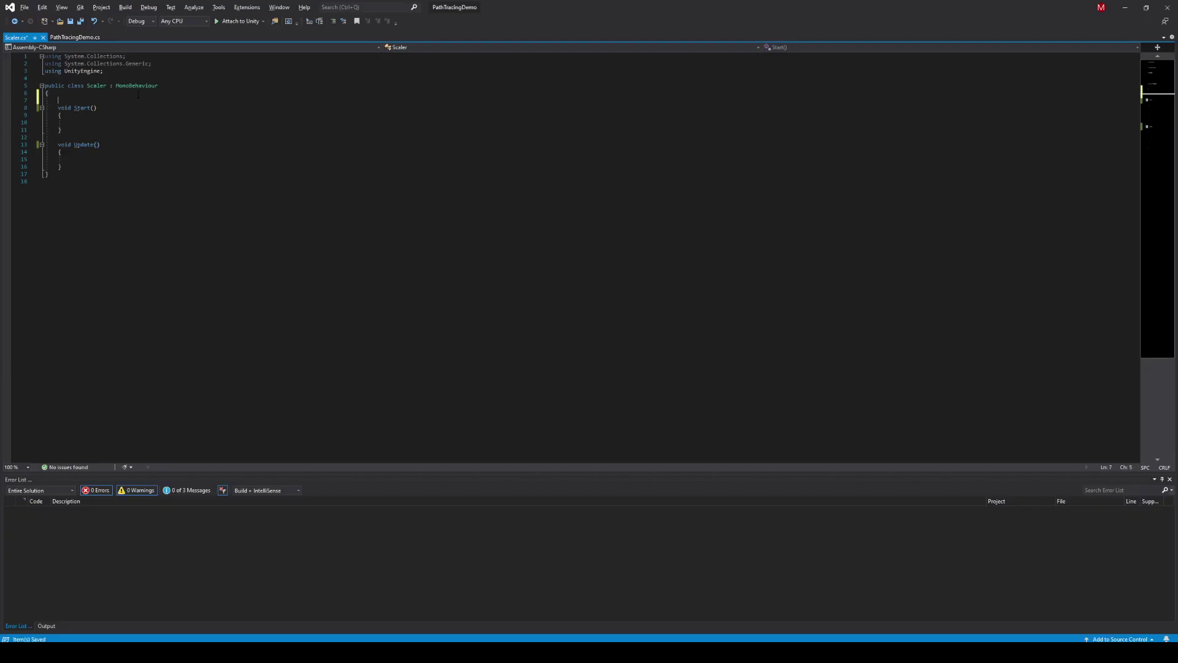
pyautogui.press('Return')
pyautogui.press('Up')
pyautogui.write('Vec')
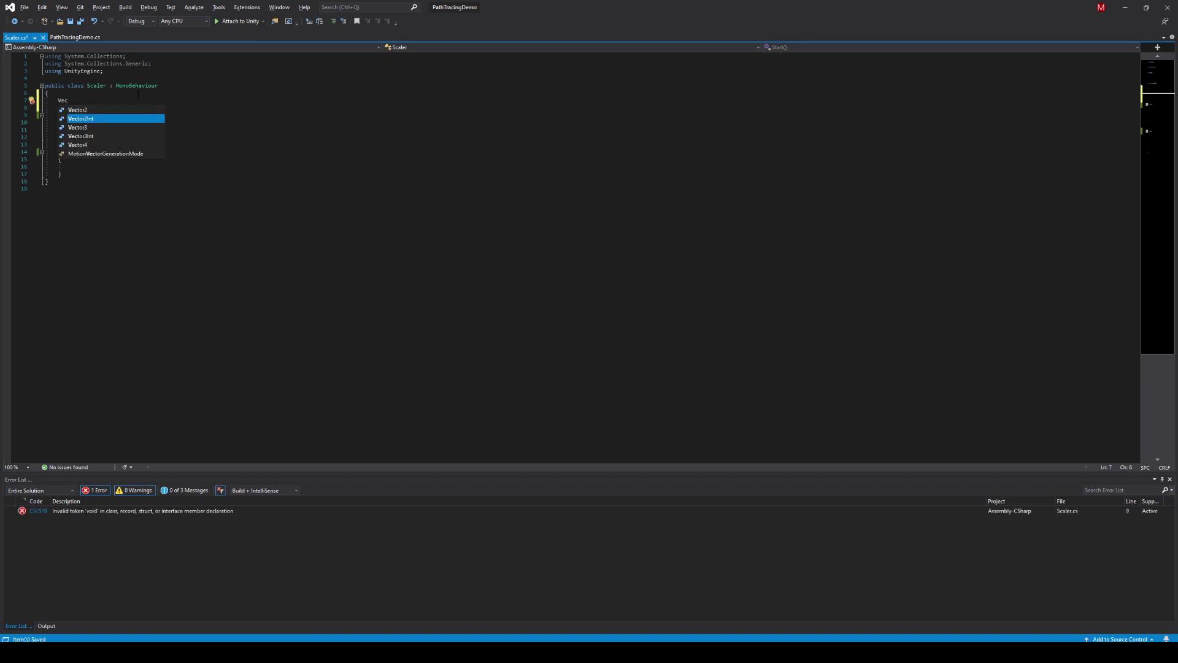
pyautogui.press('Tab')
pyautogui.write('origScale')
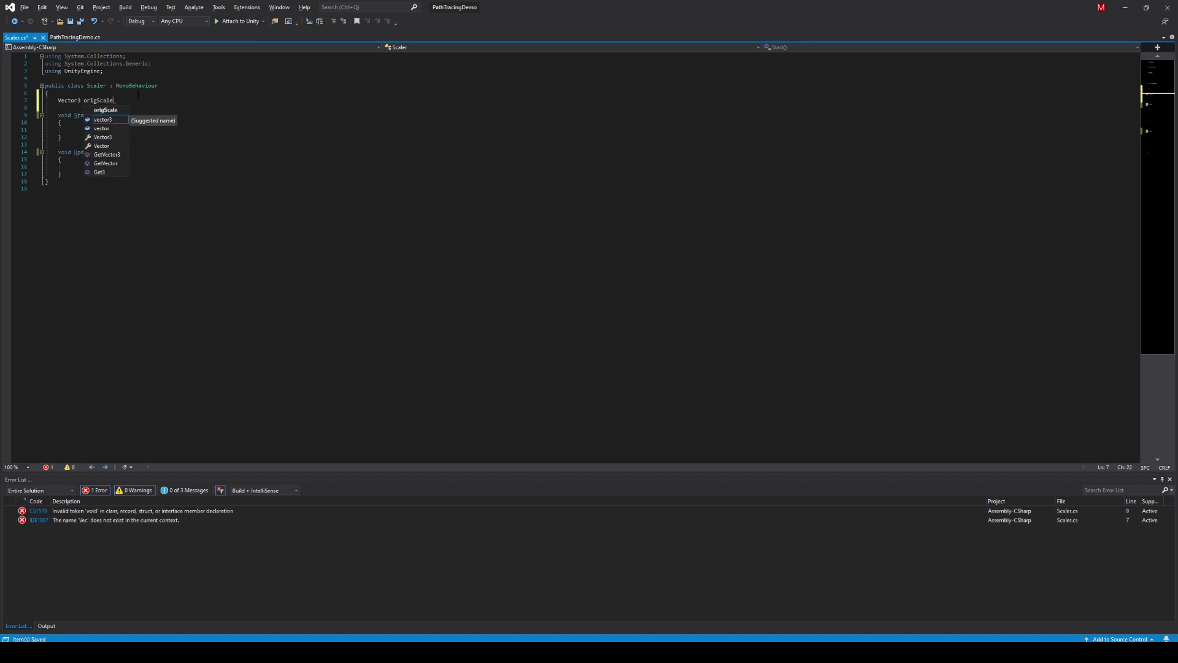
pyautogui.write(';')
pyautogui.click(142, 130)
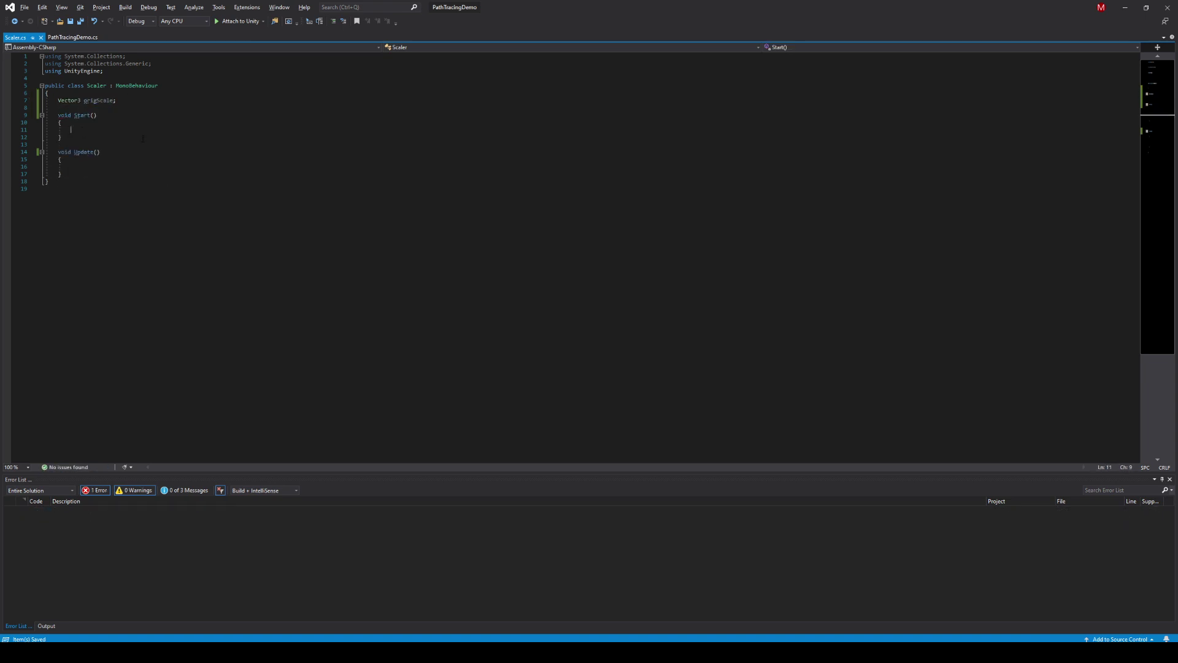
pyautogui.write('origScale = transform')
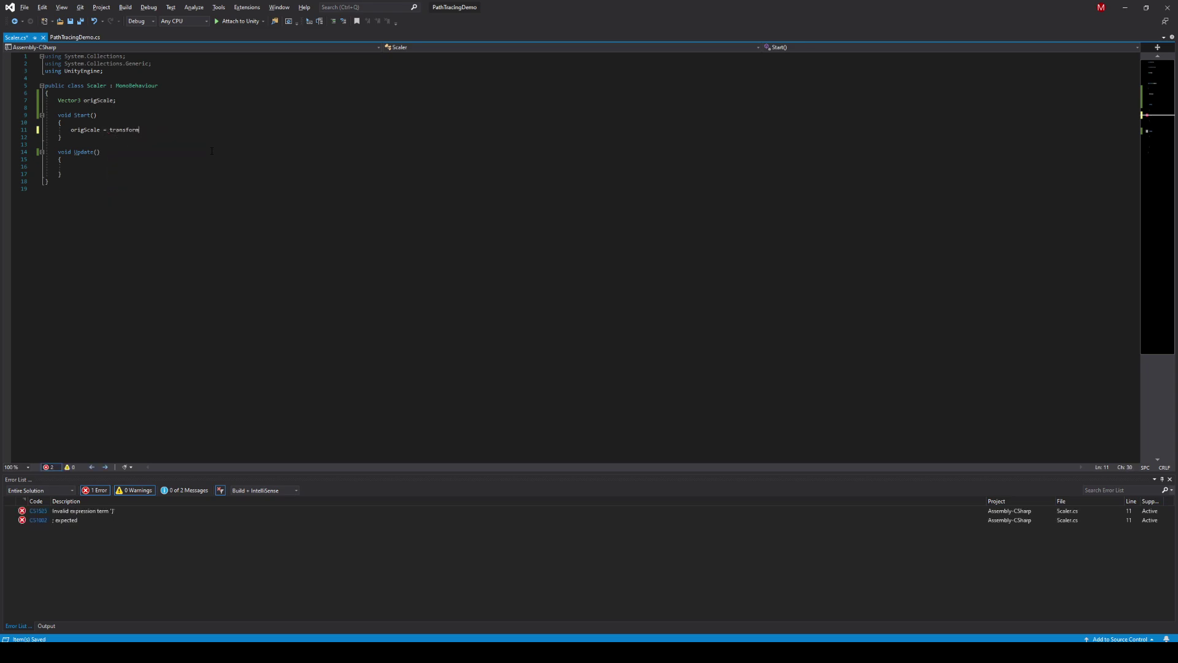
pyautogui.write('.loss')
pyautogui.press('Tab')
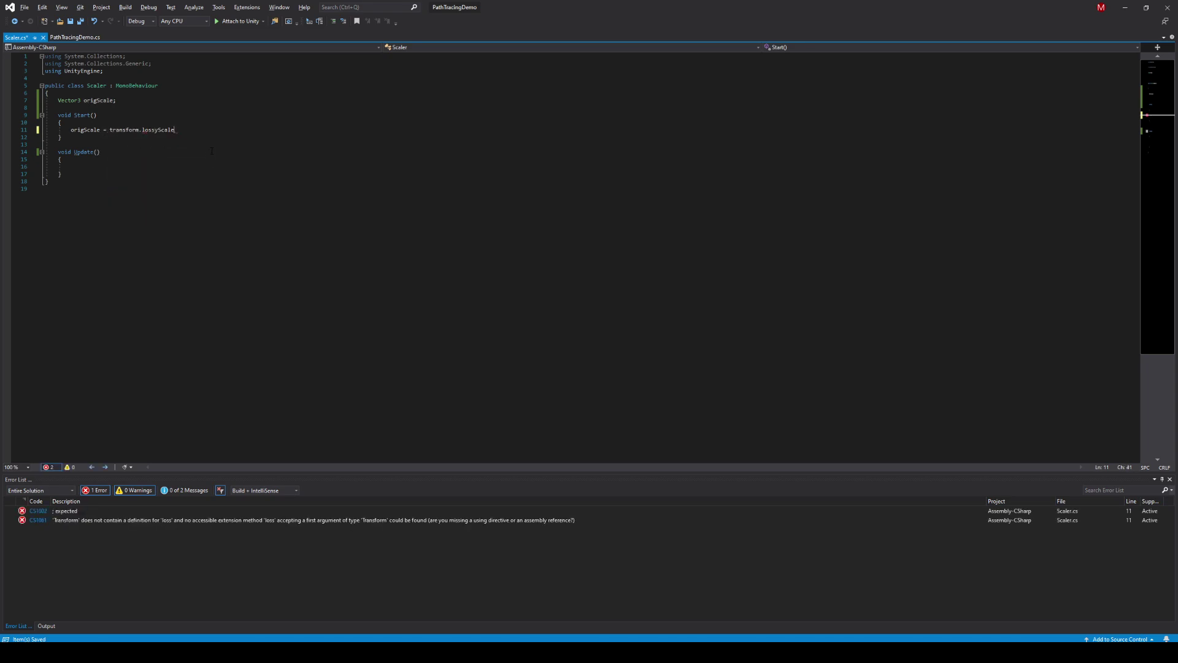
pyautogui.write(';')
pyautogui.hotkey('ctrl', 's')
# - Copy transform.lossyScale from Start() for reuse in Update()
pyautogui.click(151, 167)
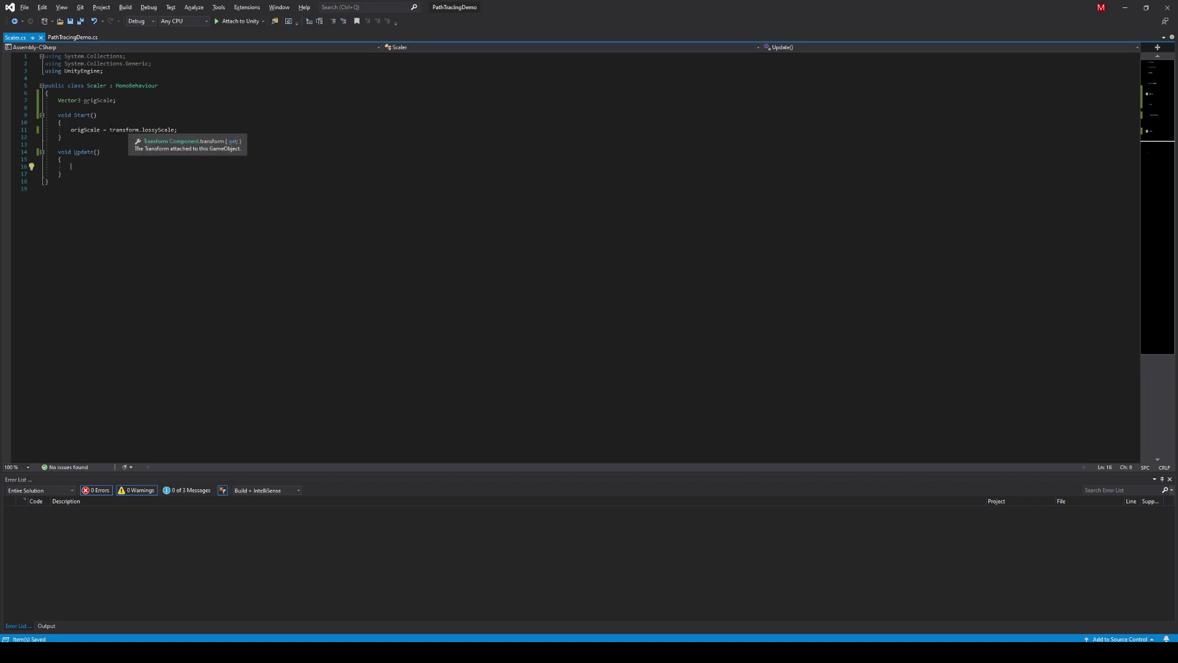
pyautogui.moveTo(109, 130); pyautogui.dragTo(173, 130)
pyautogui.hotkey('ctrl', 'c')
pyautogui.click(153, 166)
# - Begin Update() with transform.lossyScale = Vector3.Lerp(origScale,
pyautogui.hotkey('ctrl', 'v')
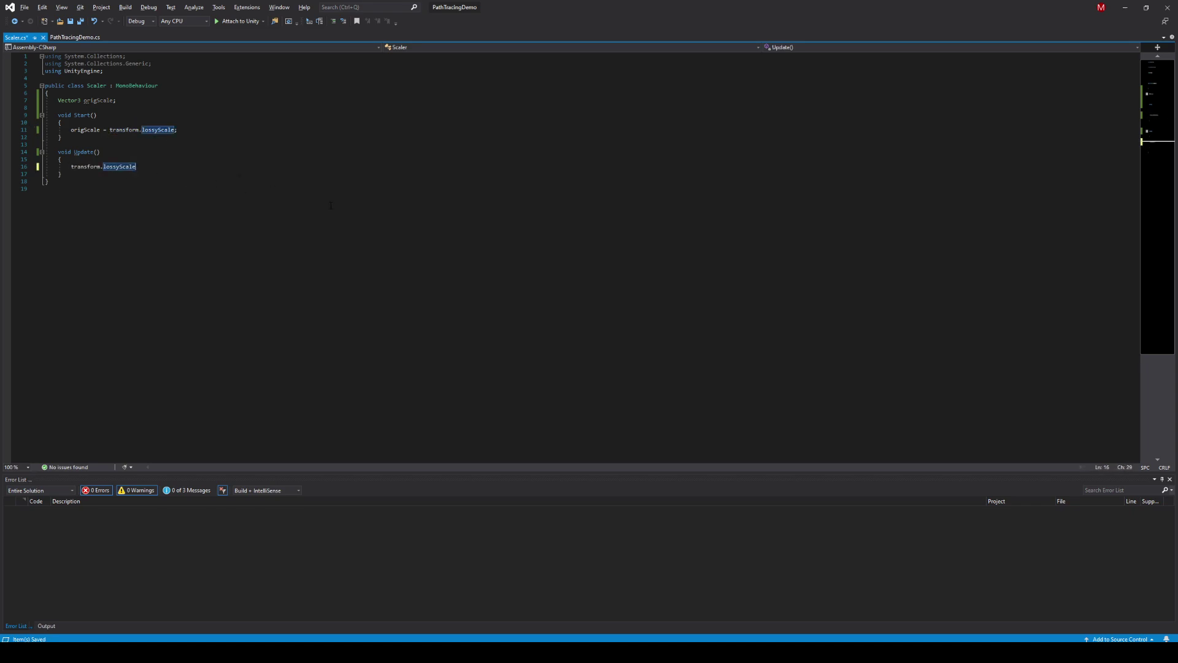
pyautogui.write(' =')
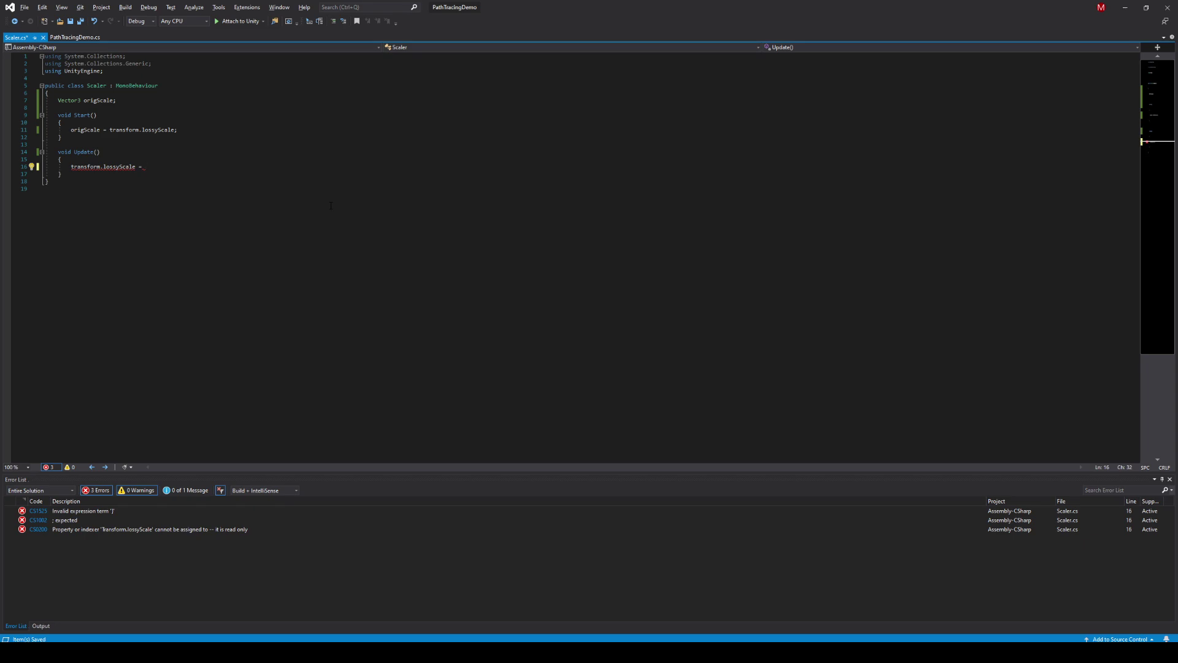
pyautogui.write('M')
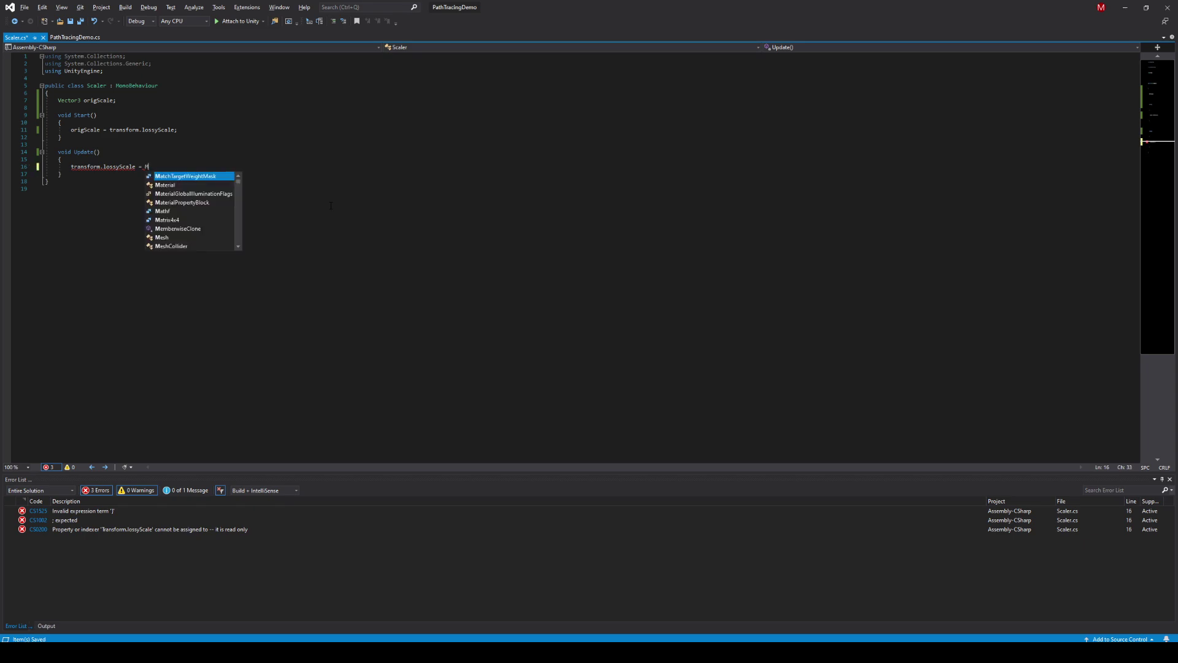
pyautogui.press('BackSpace')
pyautogui.write('Vec')
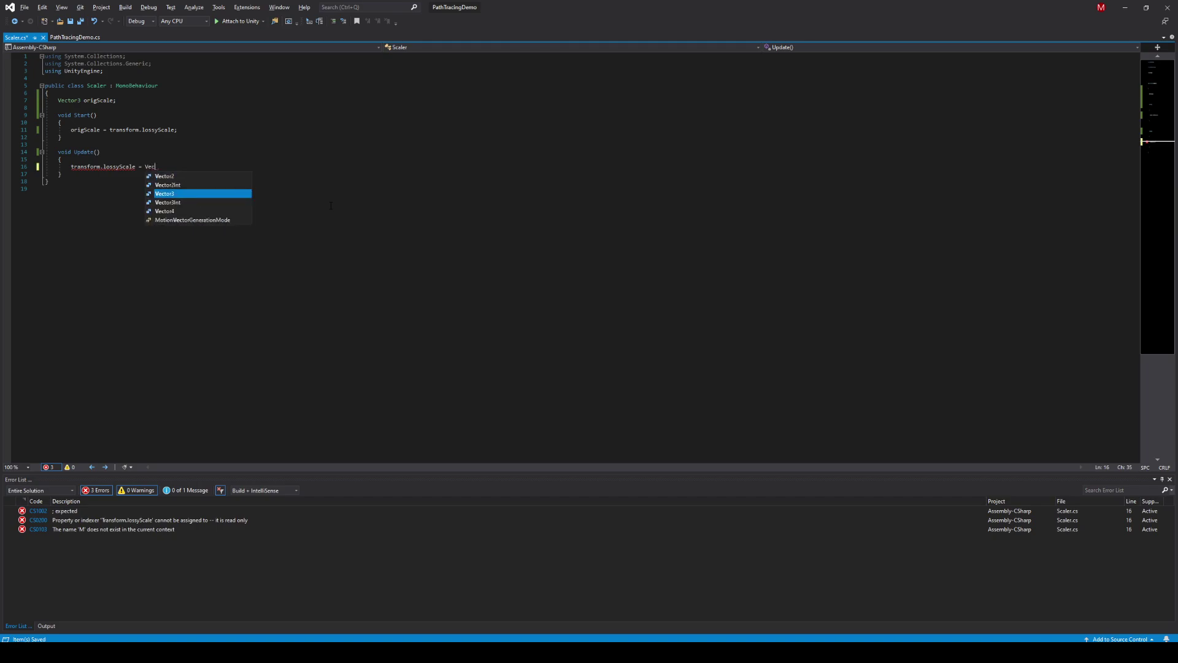
pyautogui.write('tor3.')
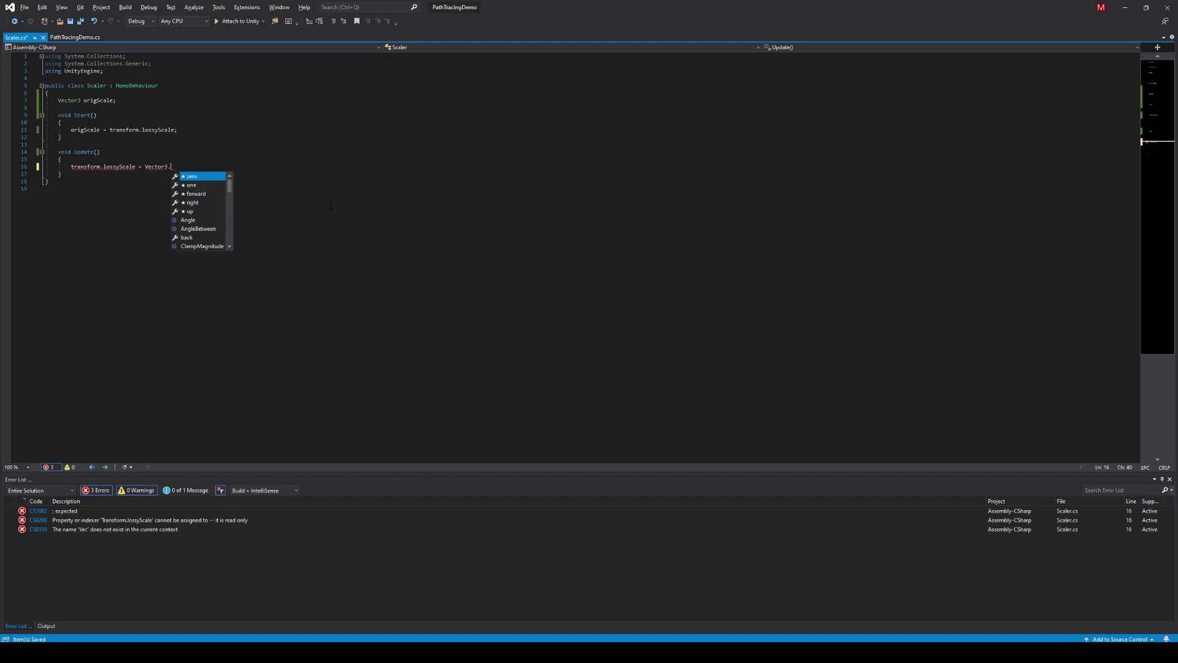
pyautogui.write('le')
pyautogui.press('Down')
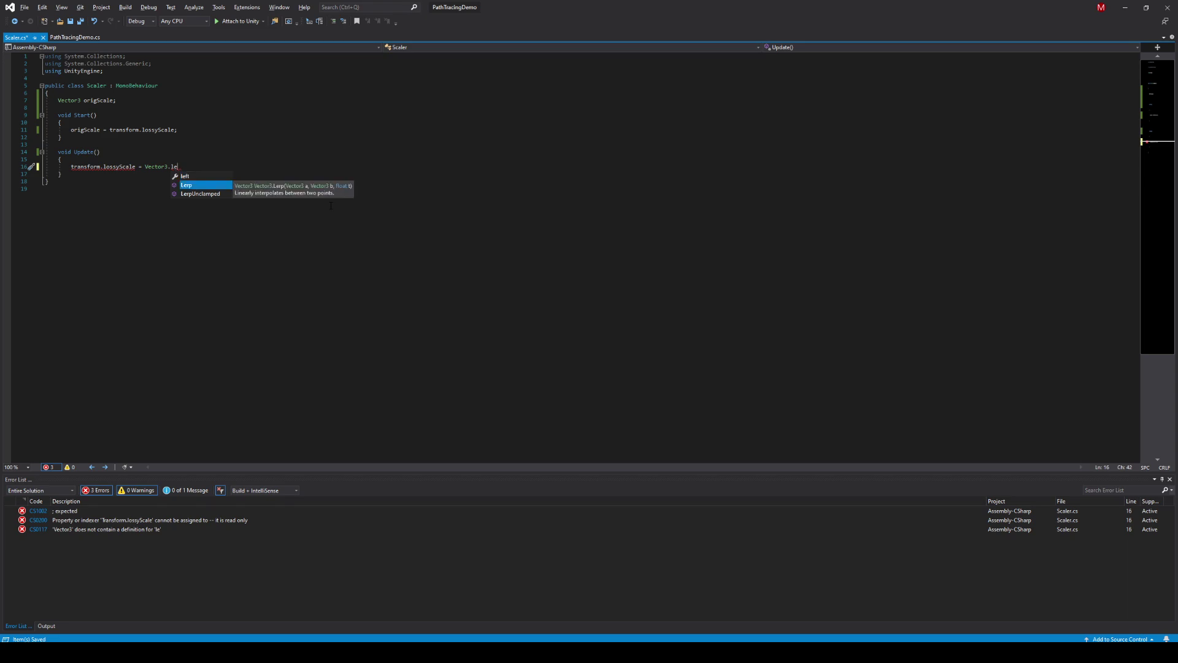
pyautogui.press('Tab')
pyautogui.write('(')
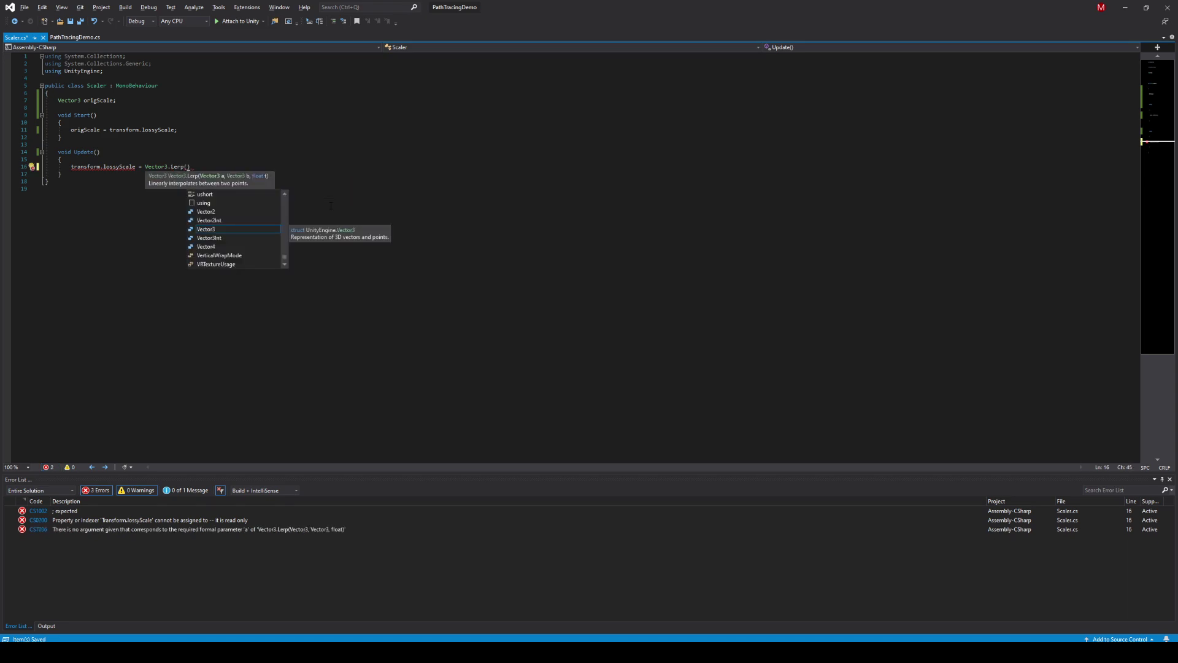
pyautogui.write('origScale,')
# - Add a float scale = 2 field below origScale and save
pyautogui.press('Up')
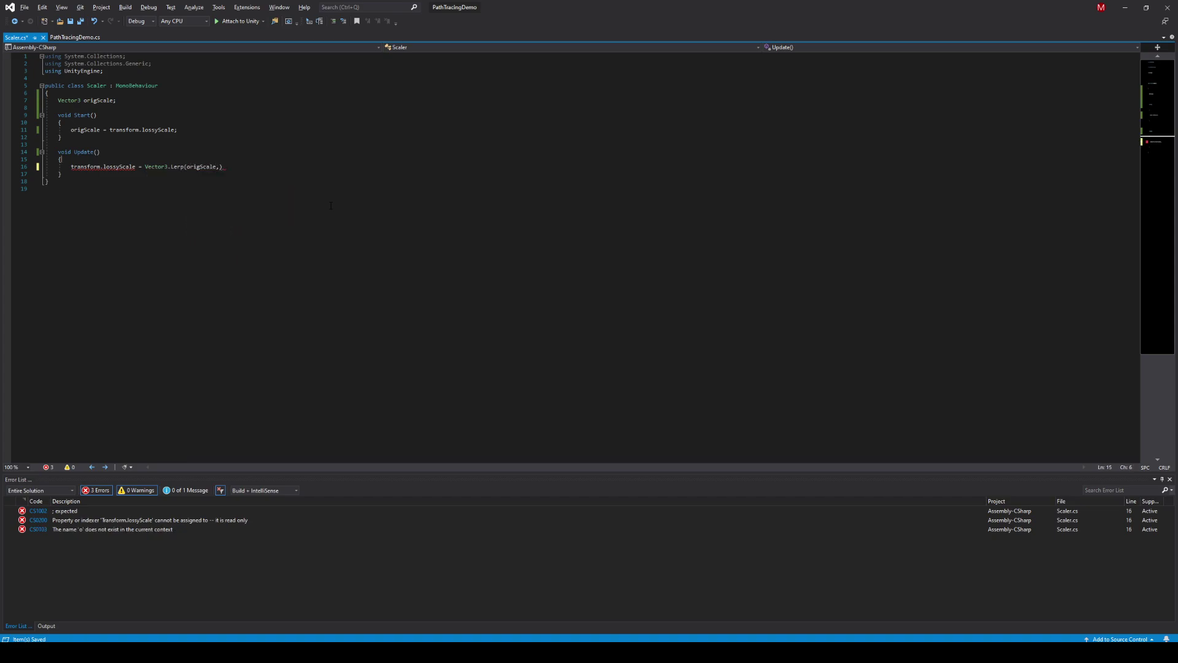
pyautogui.press('Up')
pyautogui.press('Up')
pyautogui.press('Up')
pyautogui.press('End')
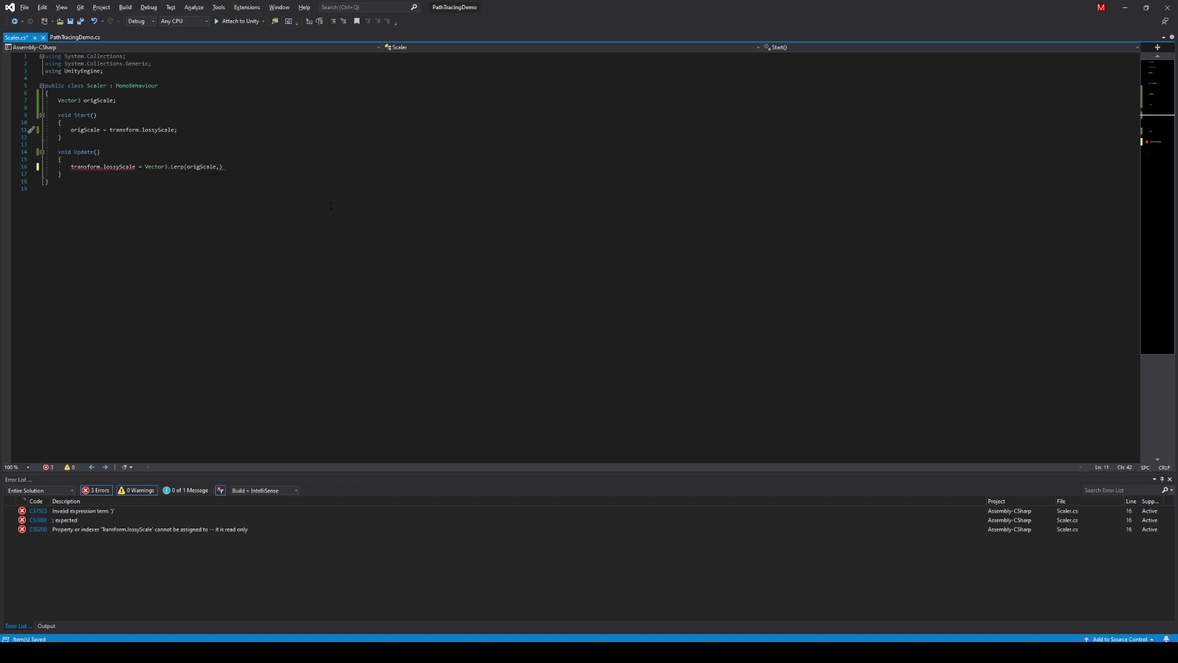
pyautogui.press('Up')
pyautogui.press('Up')
pyautogui.press('Up')
pyautogui.hotkey('ctrl', 'd')
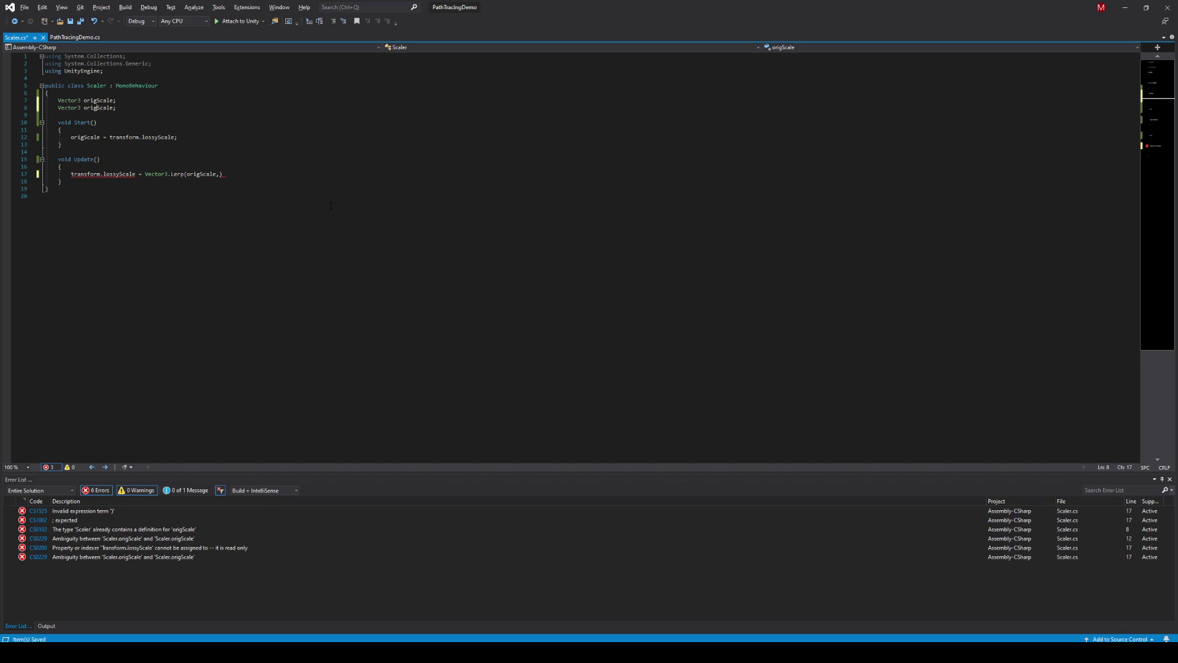
pyautogui.press('BackSpace')
pyautogui.press('BackSpace')
pyautogui.press('BackSpace')
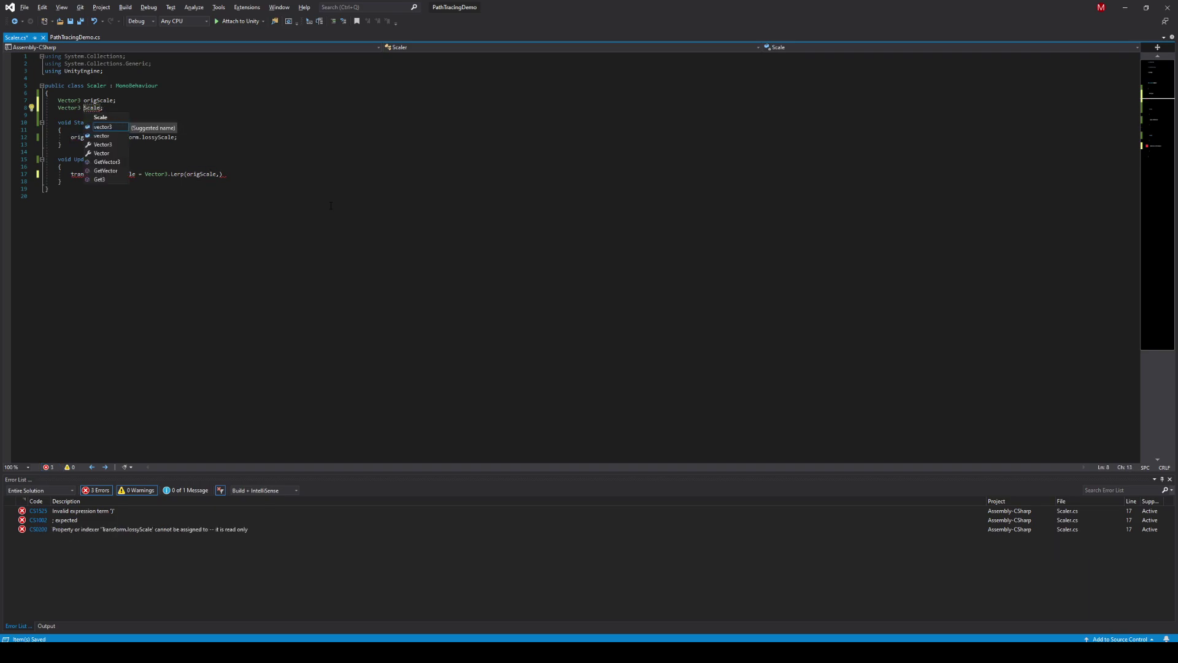
pyautogui.press('Escape')
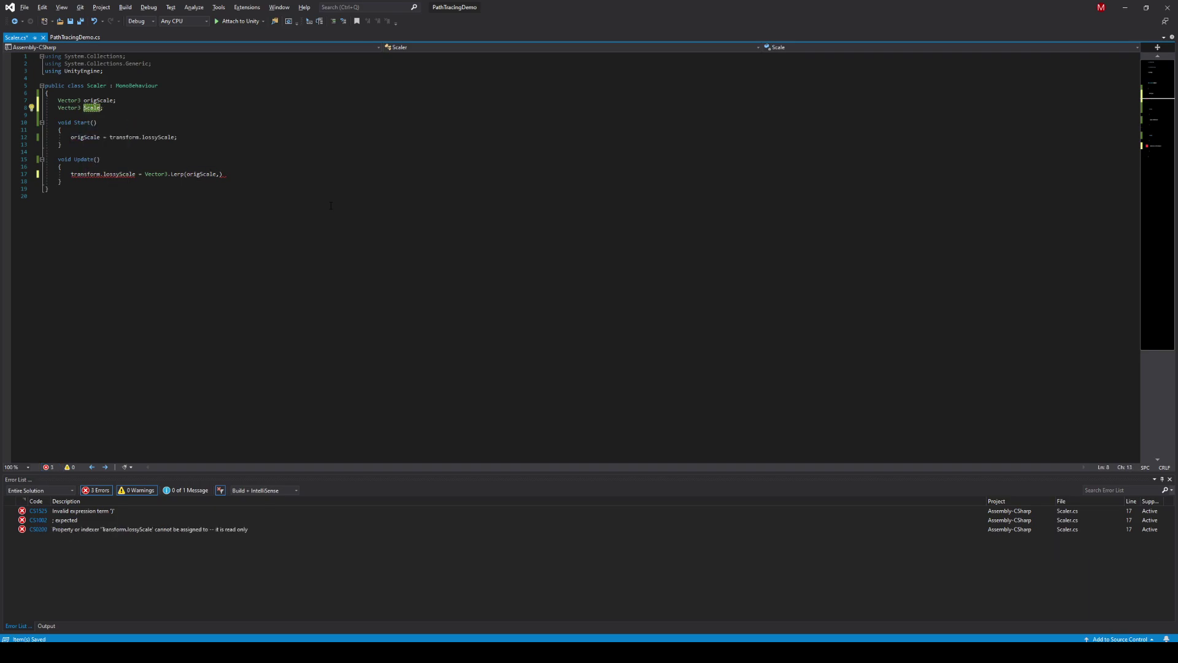
pyautogui.hotkey('ctrl', 'x')
pyautogui.hotkey('ctrl', 'Return')
pyautogui.write('float')
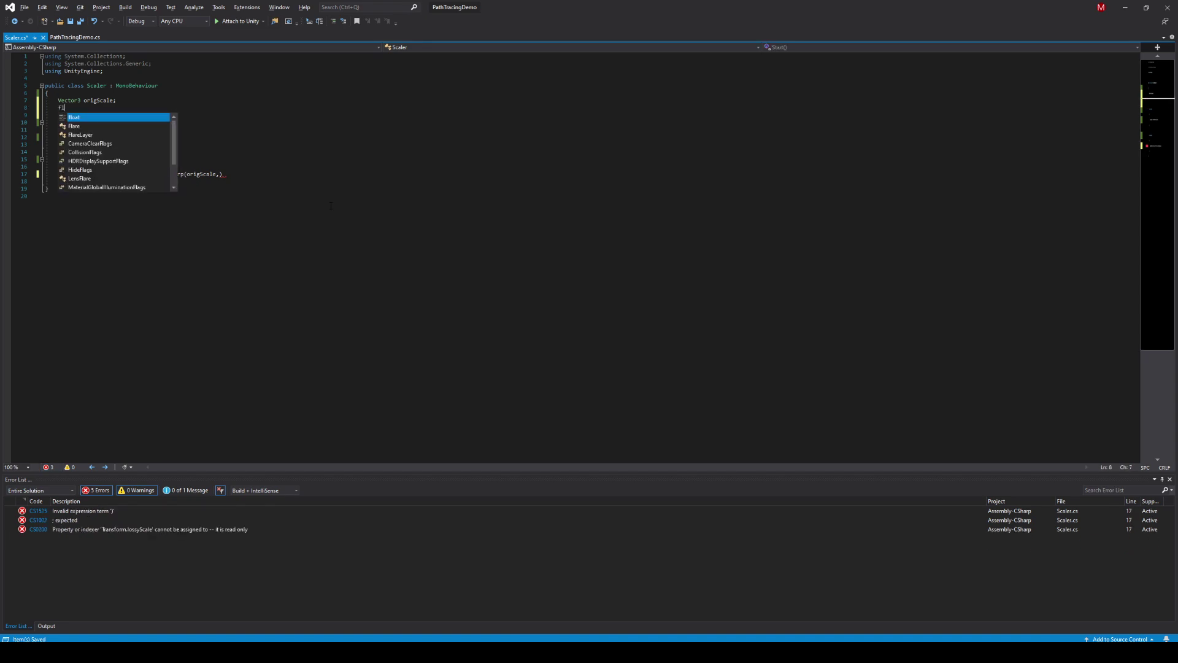
pyautogui.press('BackSpace')
pyautogui.press('BackSpace')
pyautogui.press('BackSpace')
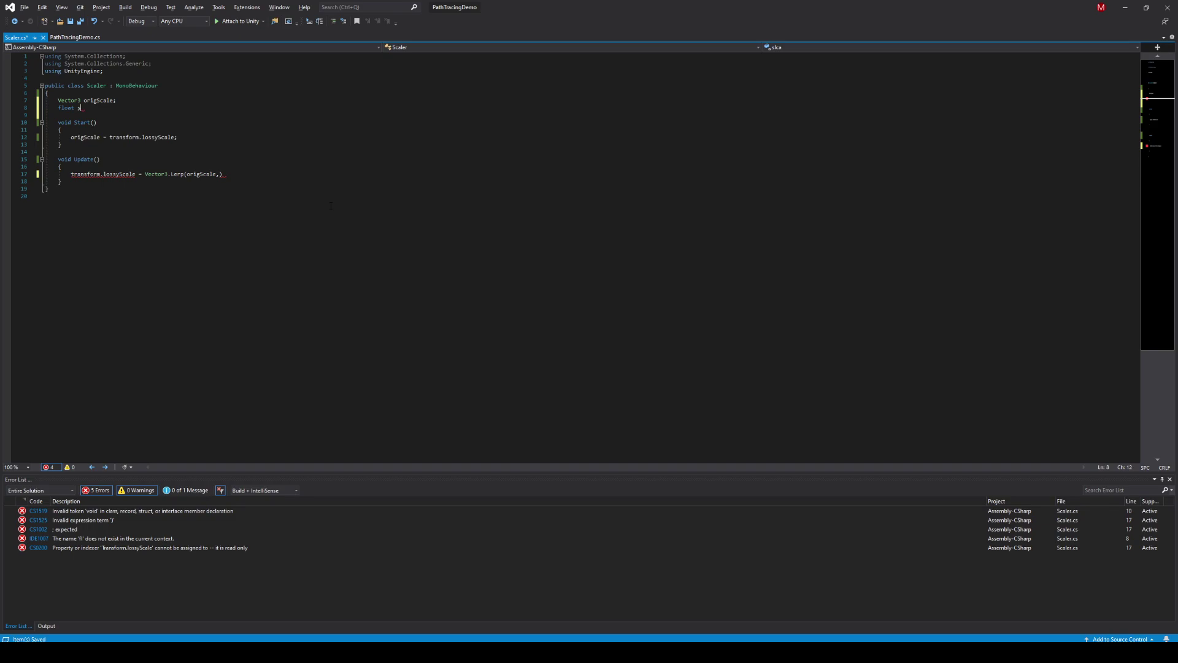
pyautogui.write('cale = 2;')
pyautogui.hotkey('ctrl', 's')
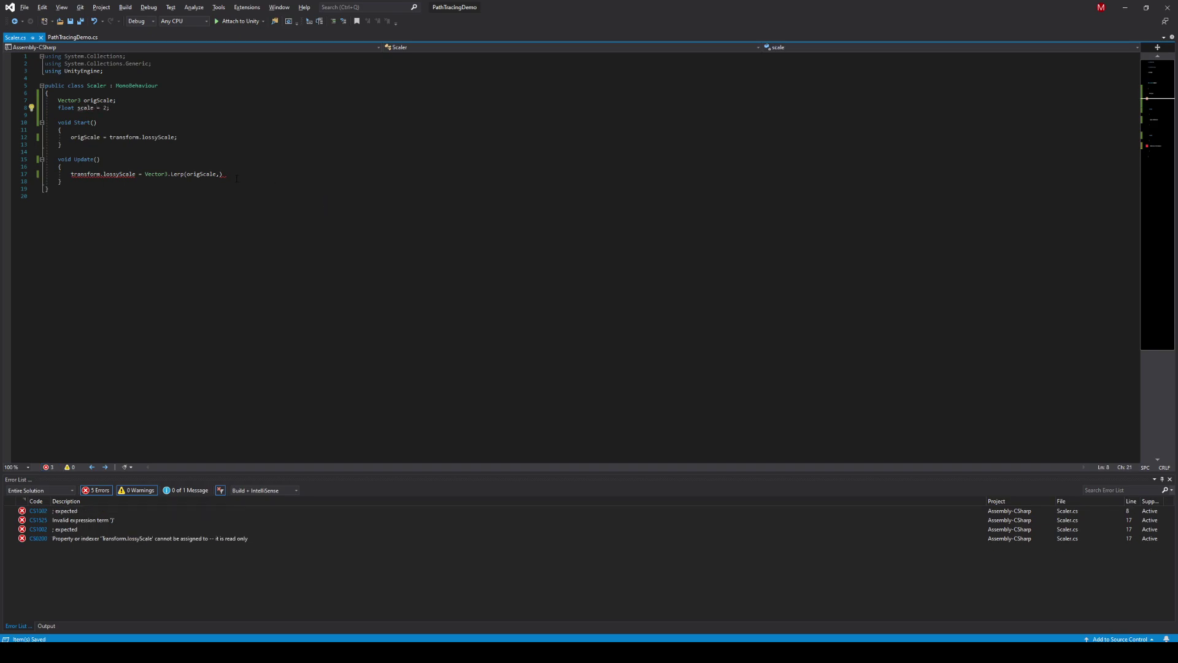
# - Finish the call as Vector3.Lerp(origScale, origScale * scale, t)
pyautogui.click(242, 175)
pyautogui.press('Left')
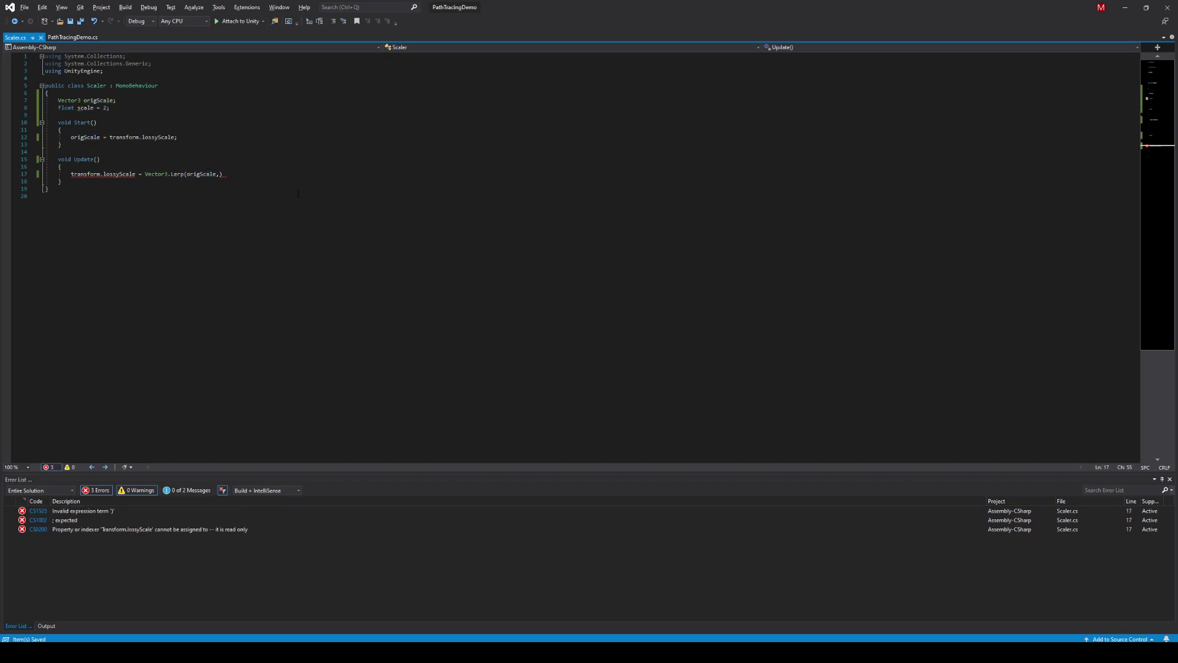
pyautogui.write('origScale * scale')
pyautogui.write(', t);')
pyautogui.hotkey('ctrl', 'Return')
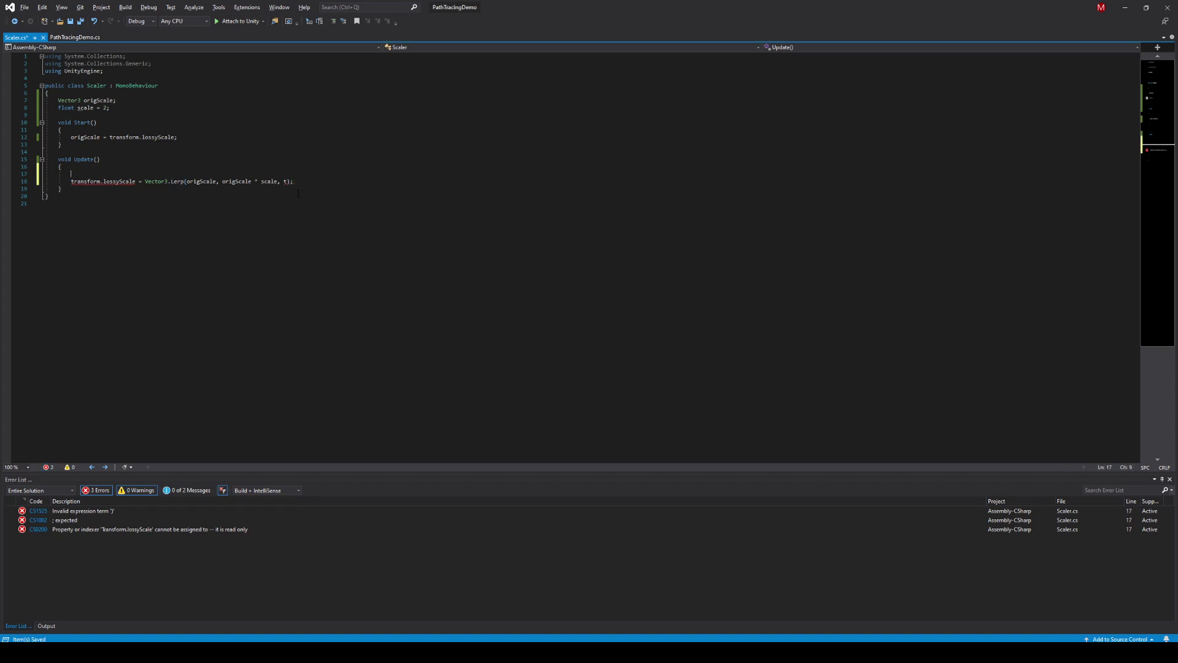
pyautogui.write('var t =')
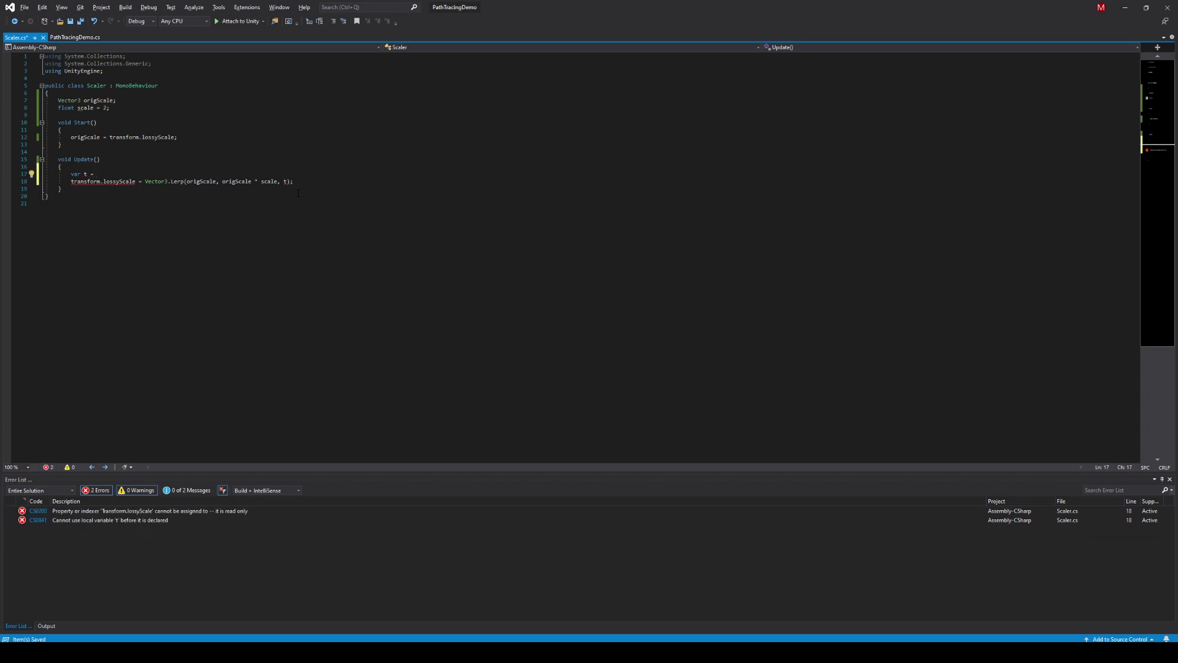
pyautogui.hotkey('ctrl', 'x')
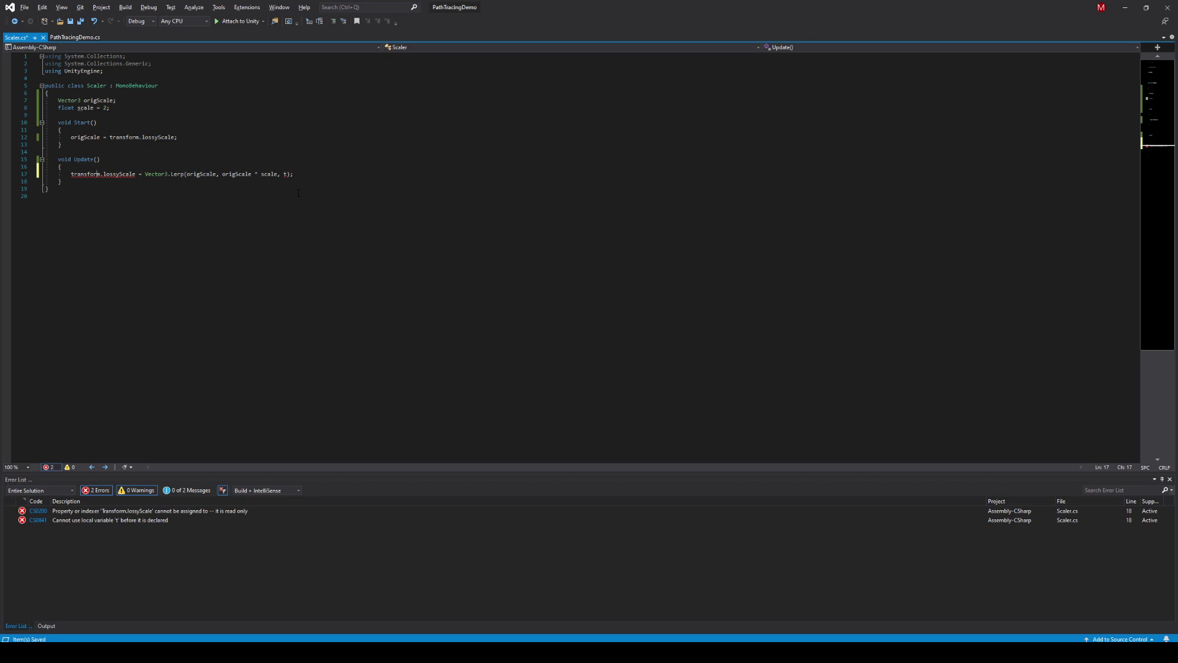
pyautogui.press('Up')
pyautogui.press('Up')
pyautogui.press('Up')
pyautogui.press('Up')
pyautogui.press('Up')
pyautogui.press('Up')
pyautogui.press('Up')
pyautogui.press('Up')
# - Add a float t = 0 field by duplicating the scale field, and save
pyautogui.hotkey('ctrl', 'd')
pyautogui.doubleClick(85, 115)
pyautogui.write('t')
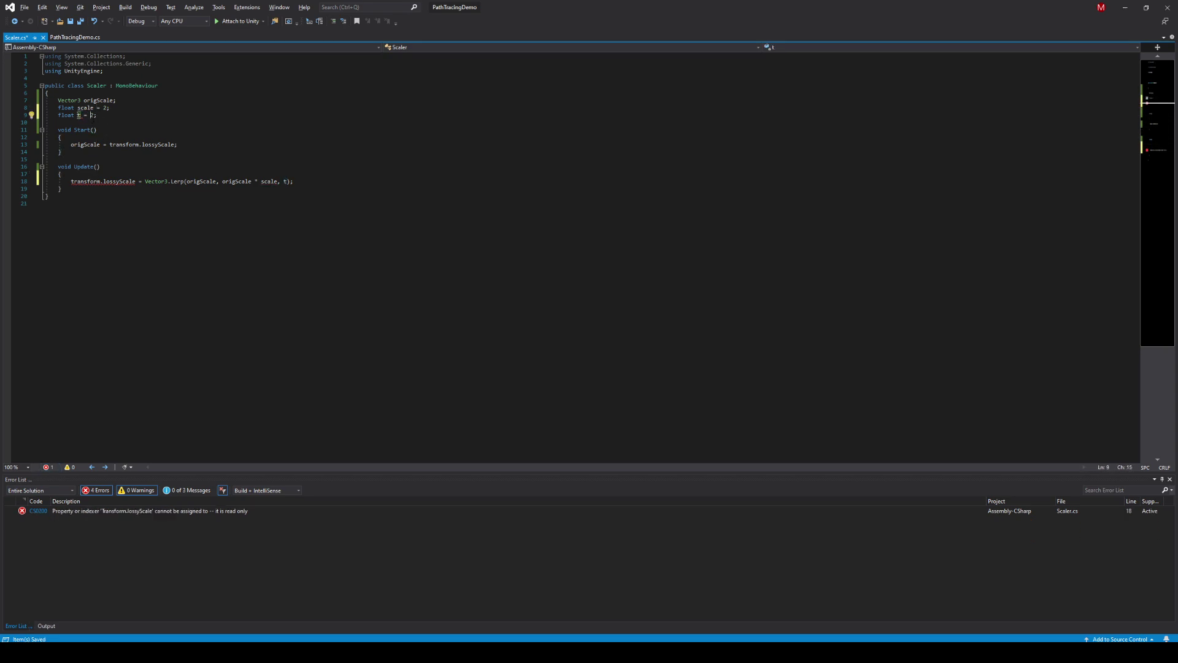
pyautogui.doubleClick(92, 115)
pyautogui.write('0')
pyautogui.hotkey('ctrl', 's')
# - Replace lossyScale with localScale in both Update() and Start(), then save
pyautogui.click(224, 174)
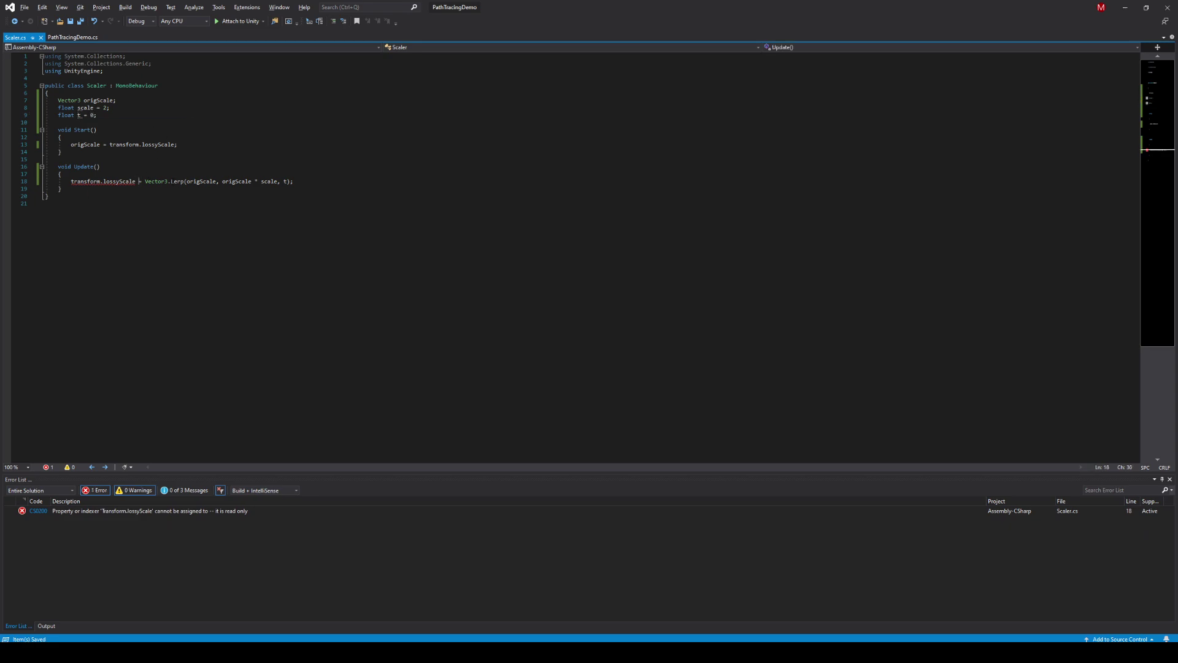
pyautogui.moveTo(119, 183)
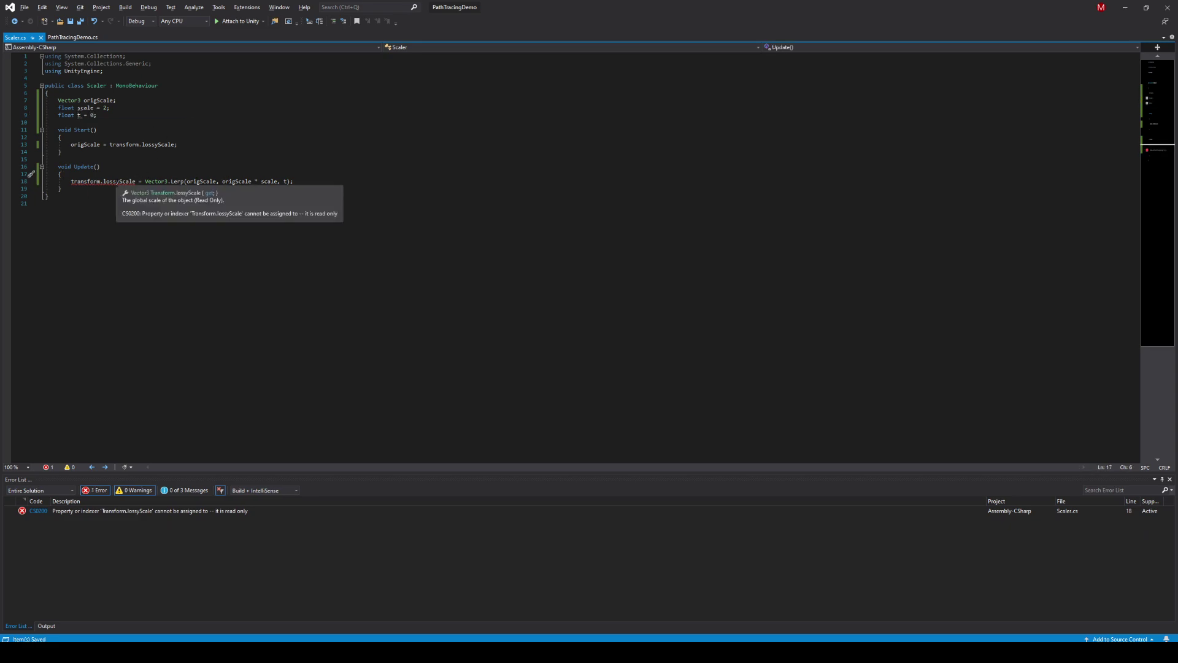
pyautogui.doubleClick(119, 181)
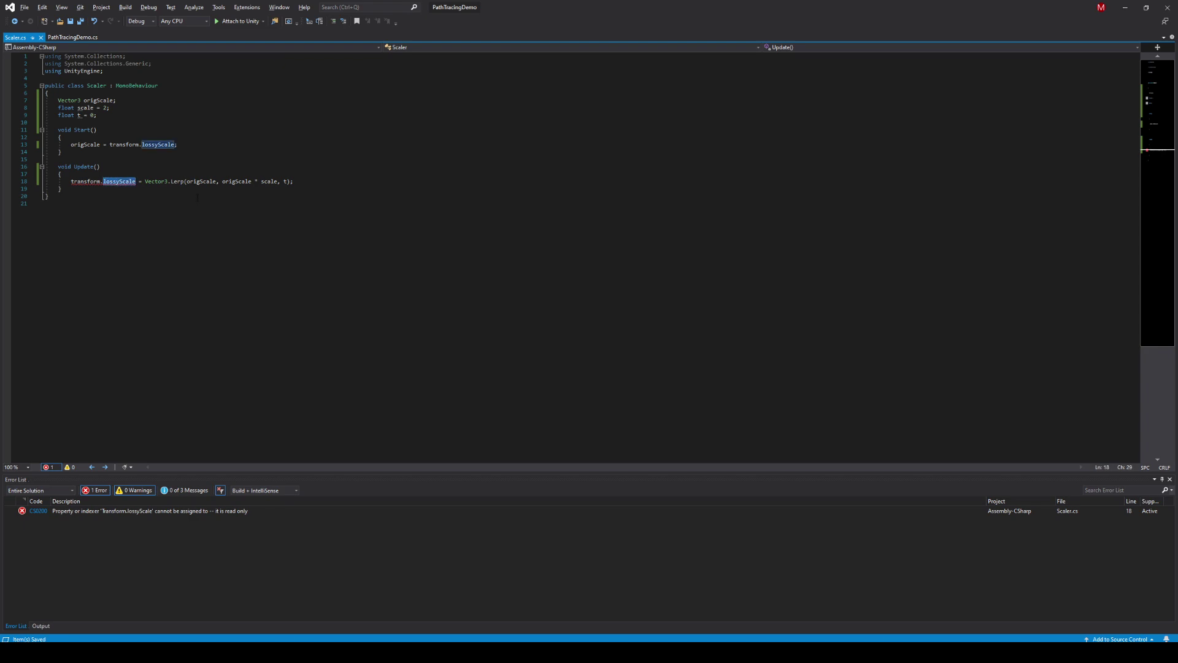
pyautogui.write('local')
pyautogui.press('Tab')
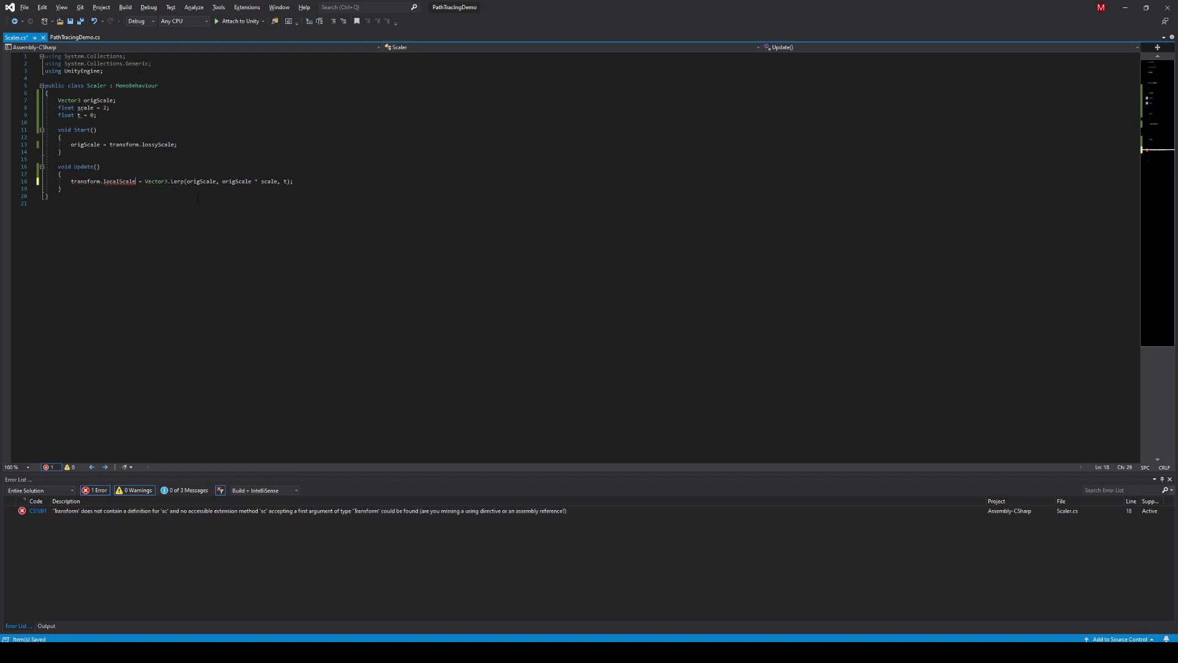
pyautogui.doubleClick(119, 181)
pyautogui.hotkey('ctrl', 'c')
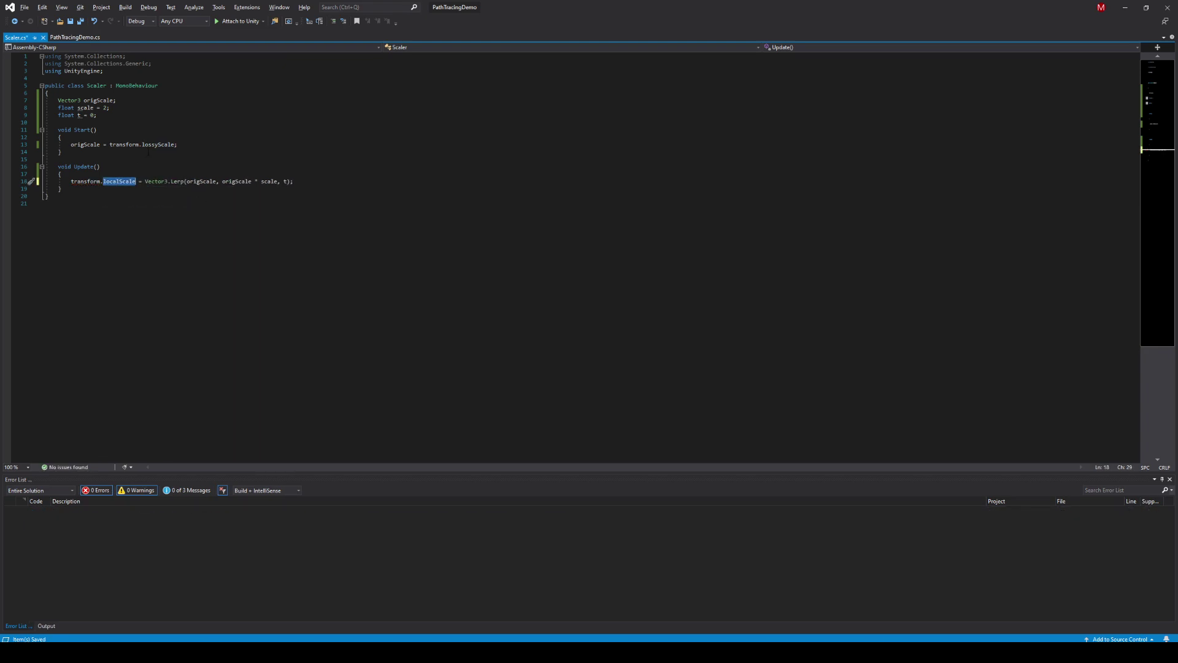
pyautogui.doubleClick(158, 144)
pyautogui.hotkey('ctrl', 'v')
pyautogui.click(260, 175)
pyautogui.hotkey('ctrl', 's')
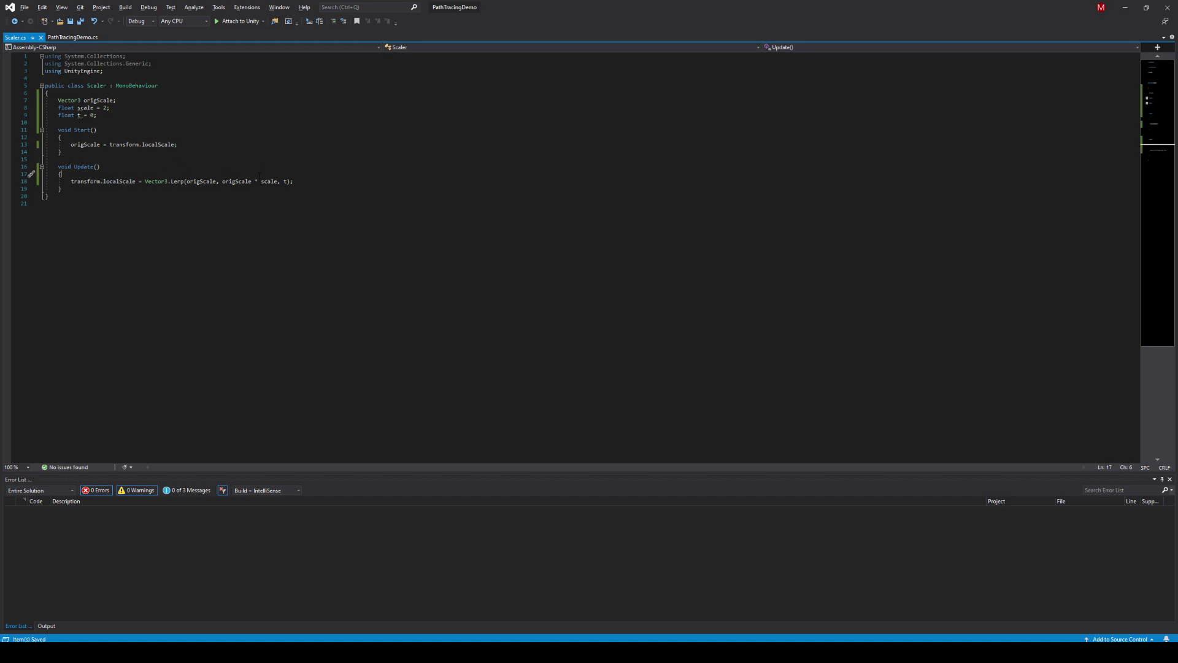
# - Add t = Mathf.PingPong(t + Time.deltaTime, 1); at the top of Update(), save, and return to Unity
pyautogui.press('Return')
pyautogui.write('t = M')
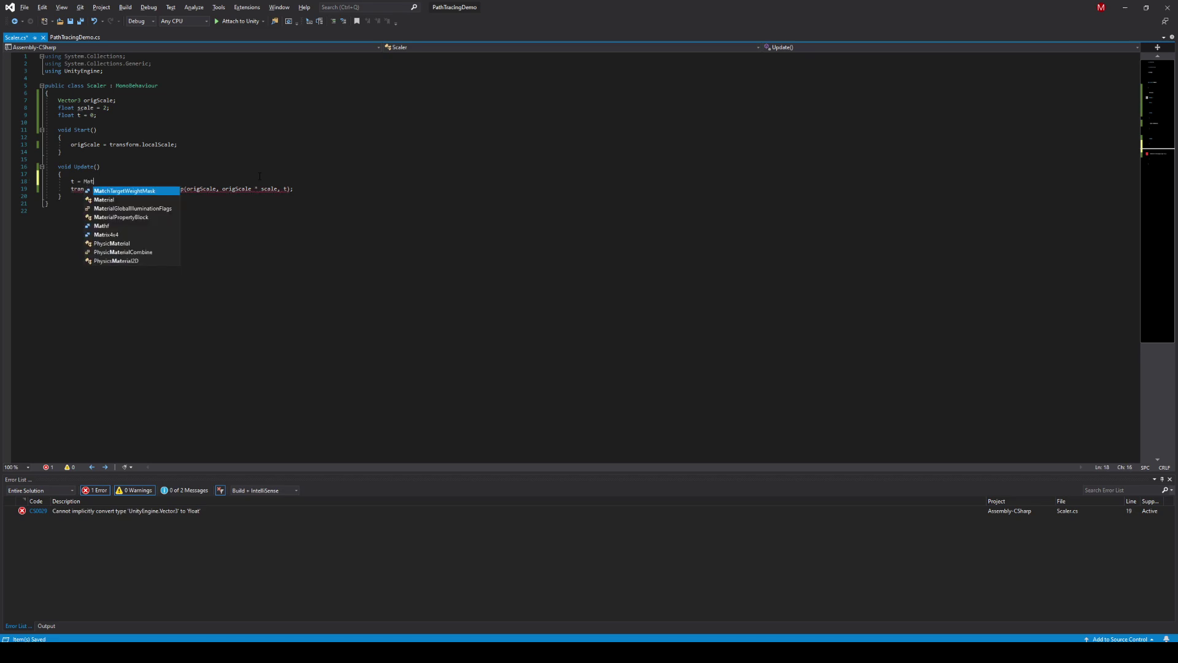
pyautogui.write('athf')
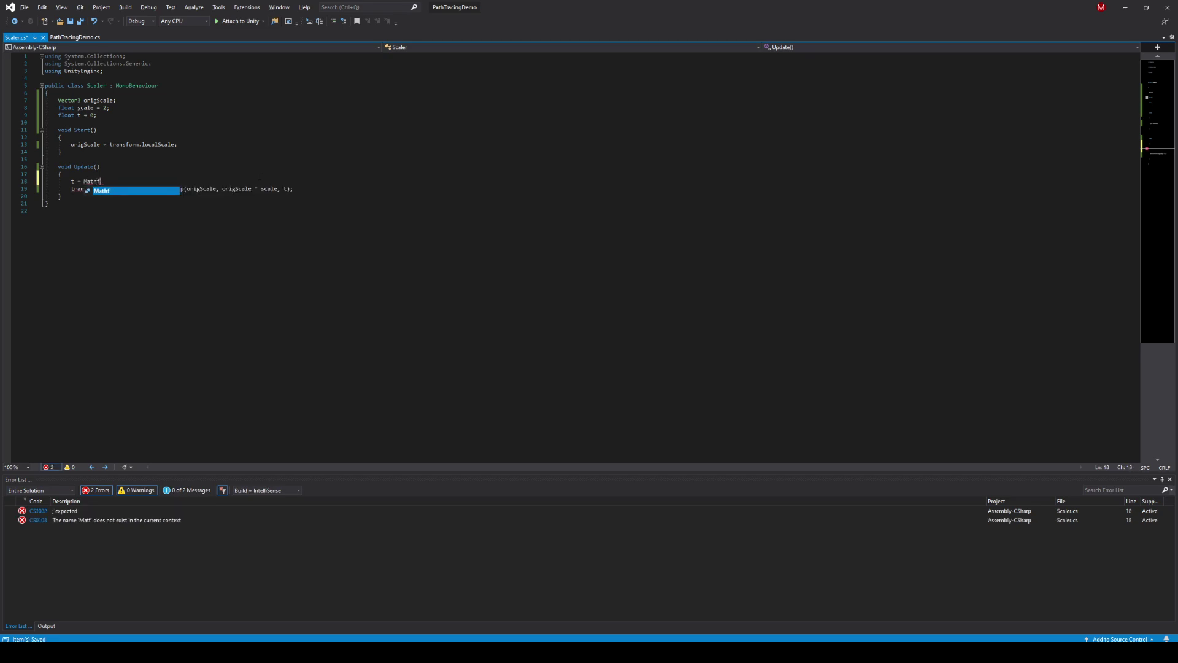
pyautogui.write('.p')
pyautogui.press('Down')
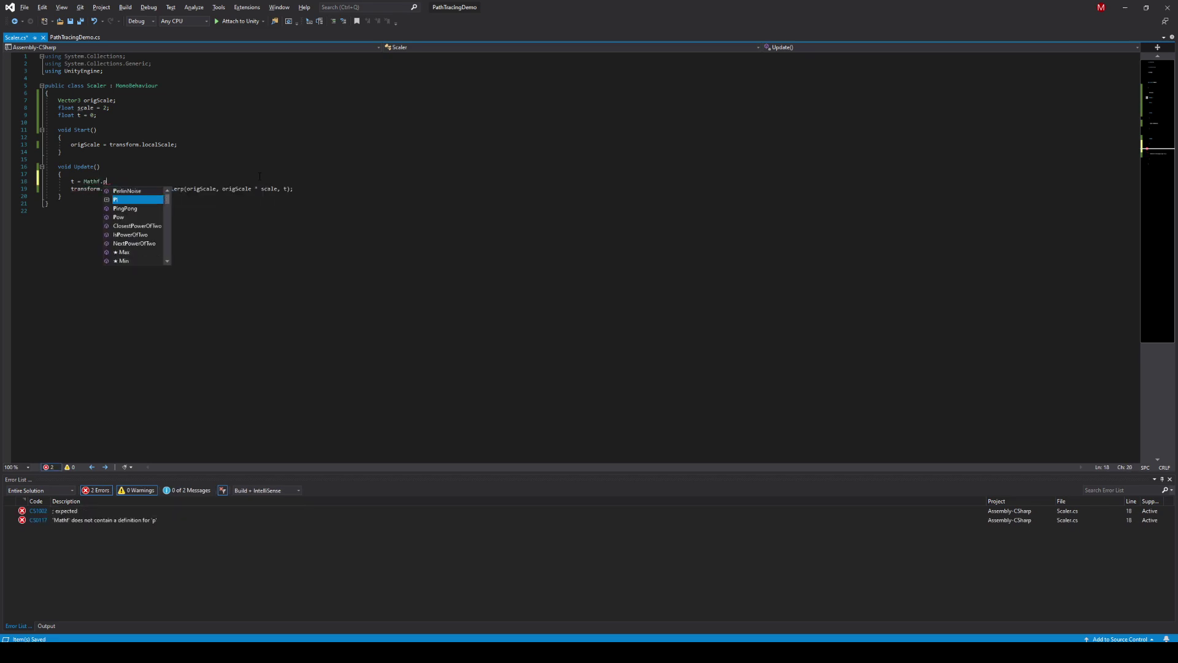
pyautogui.press('Down')
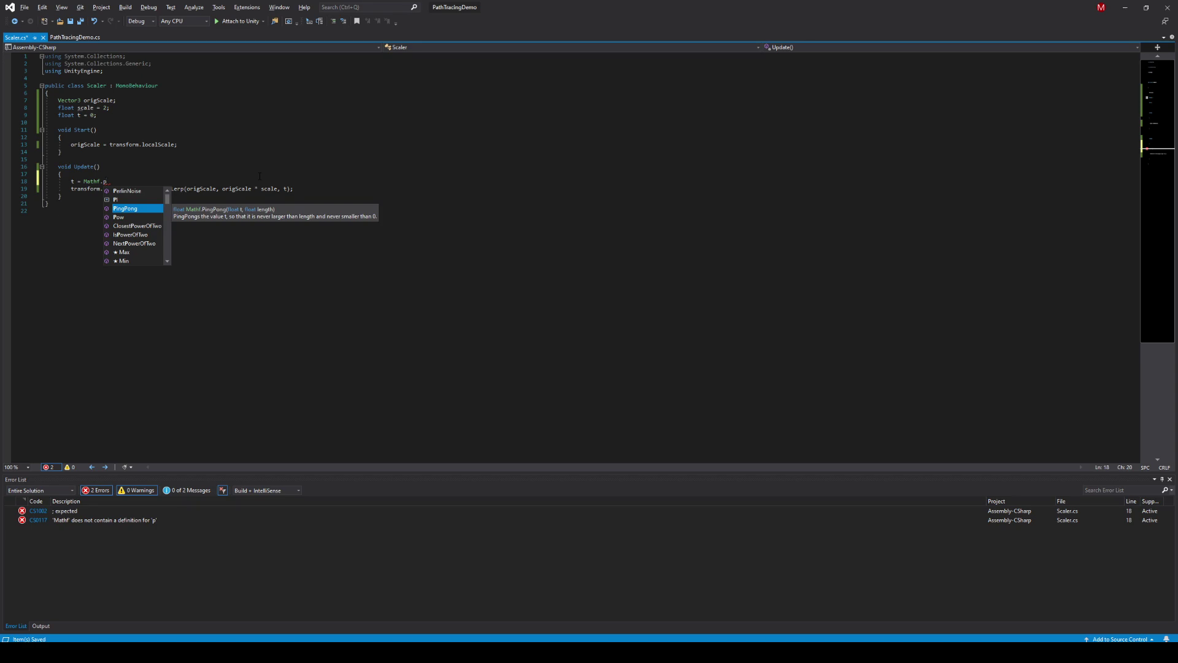
pyautogui.press('Tab')
pyautogui.write('(')
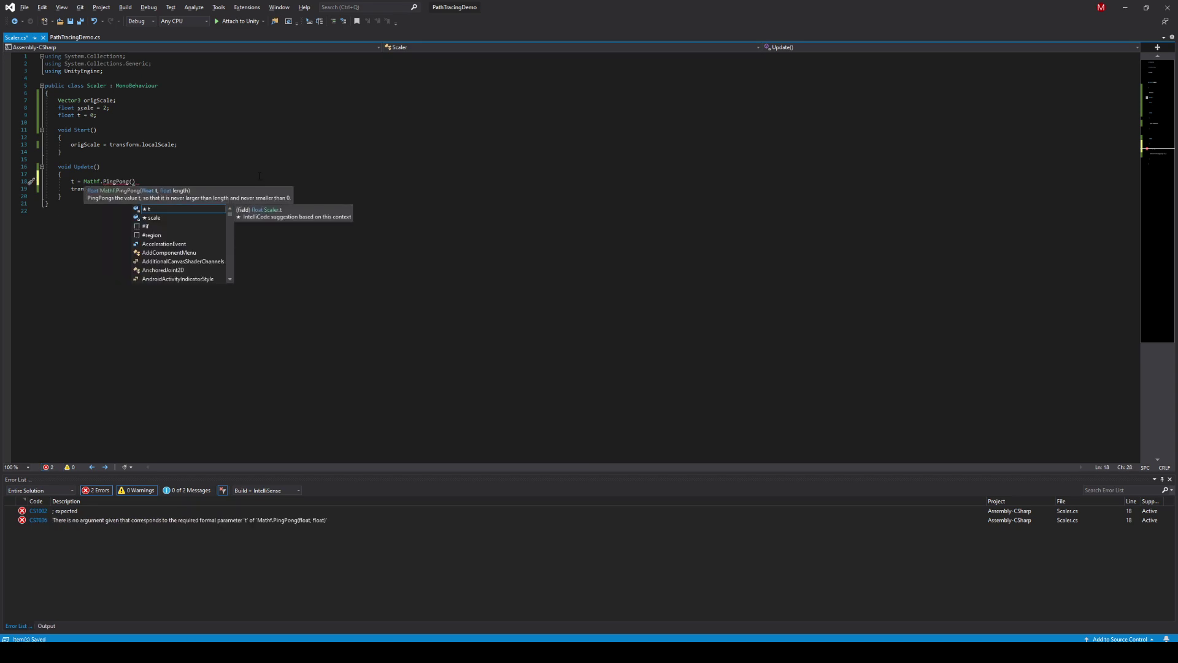
pyautogui.write('t')
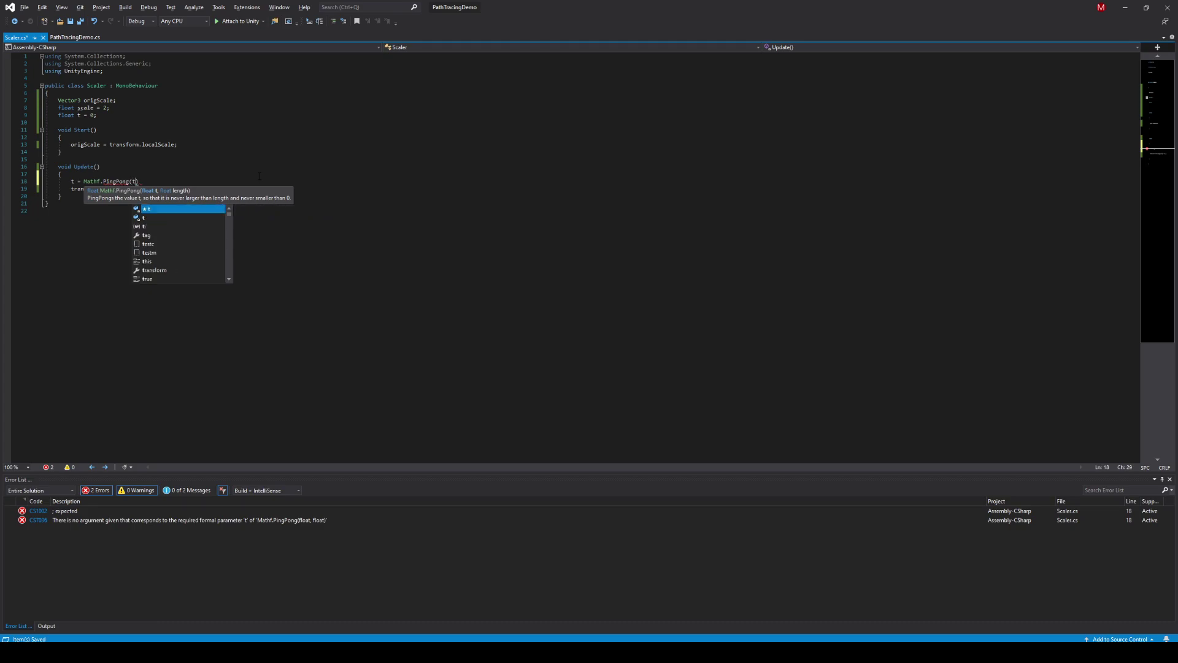
pyautogui.write('+Time.deltaTime')
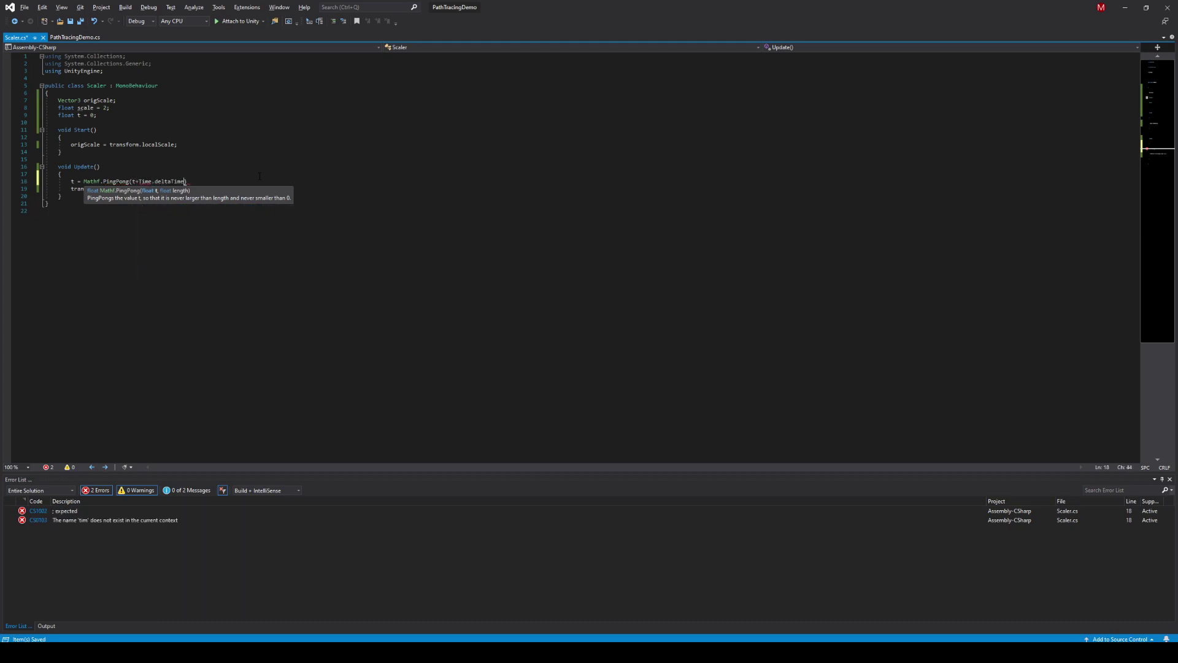
pyautogui.write(',1;')
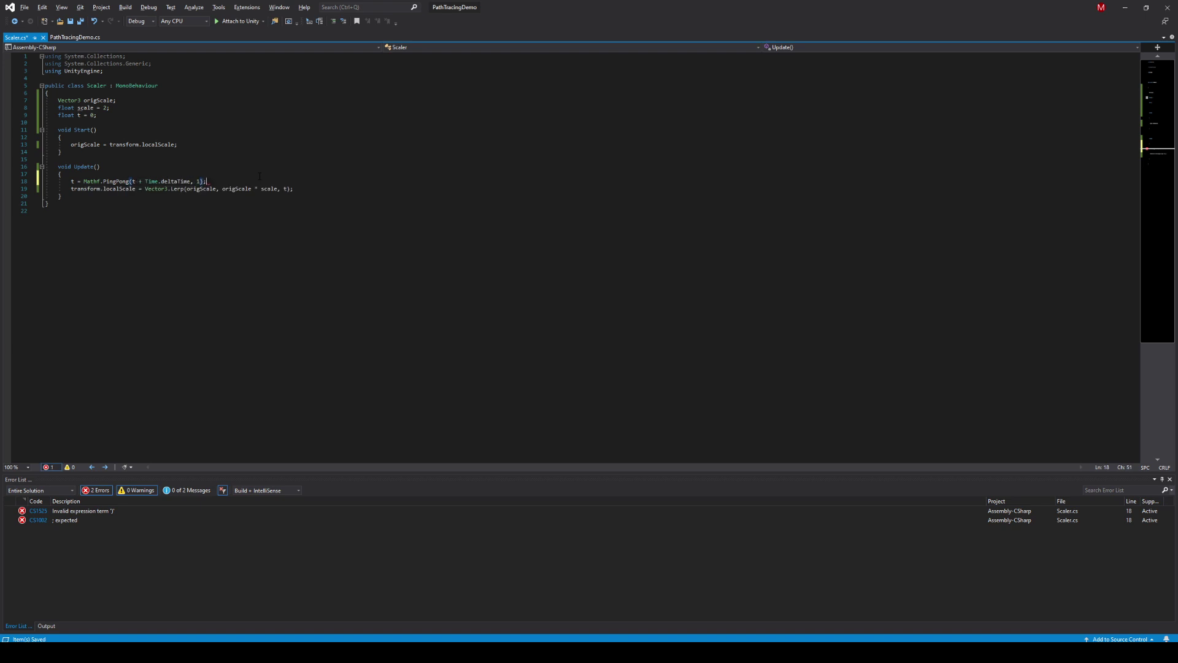
pyautogui.hotkey('ctrl', 's')
pyautogui.hotkey('alt', 'Tab')
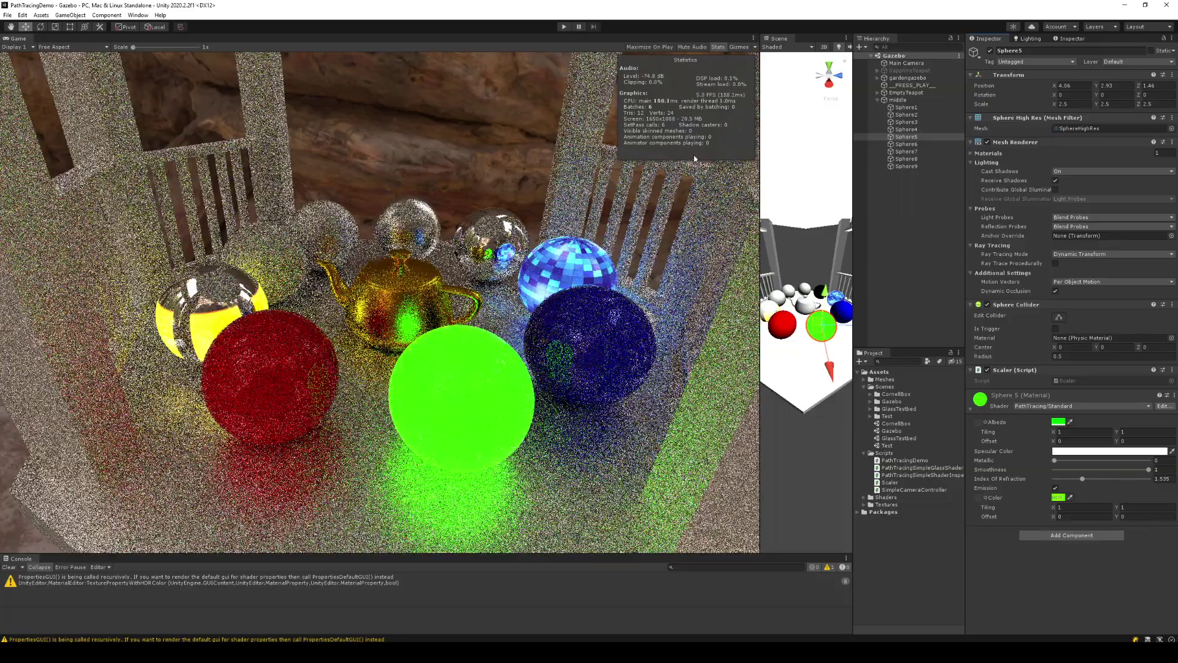
# - Play the scene and move the Game camera with D to watch the green sphere grow
pyautogui.click(563, 28)
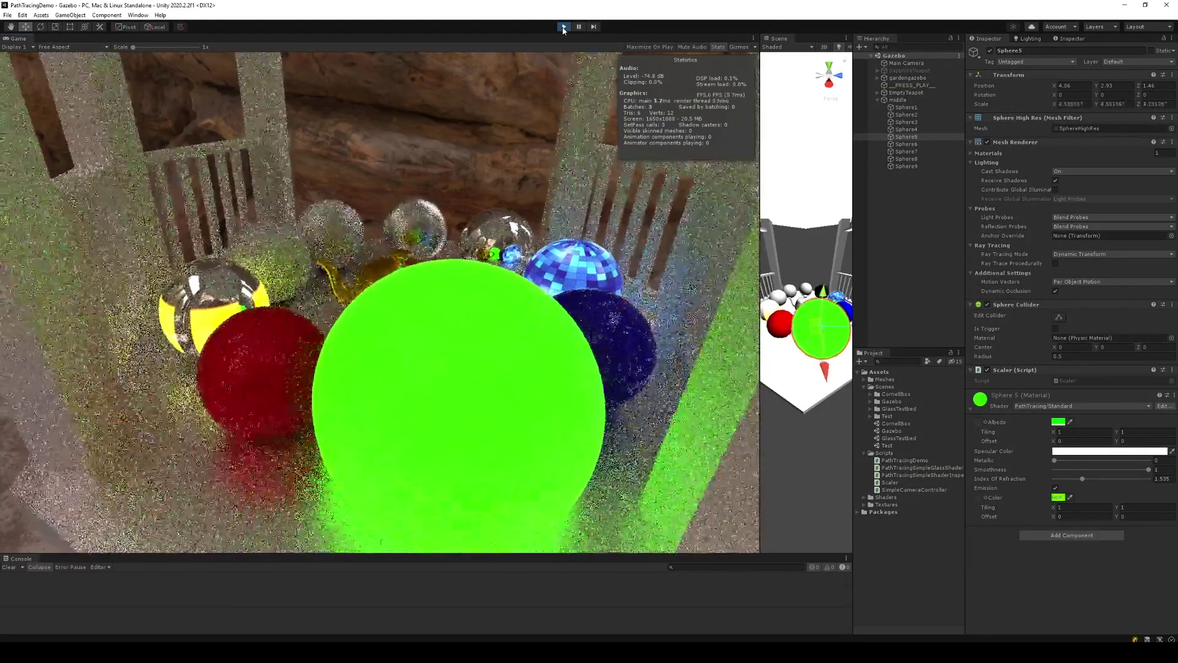
pyautogui.press('d')
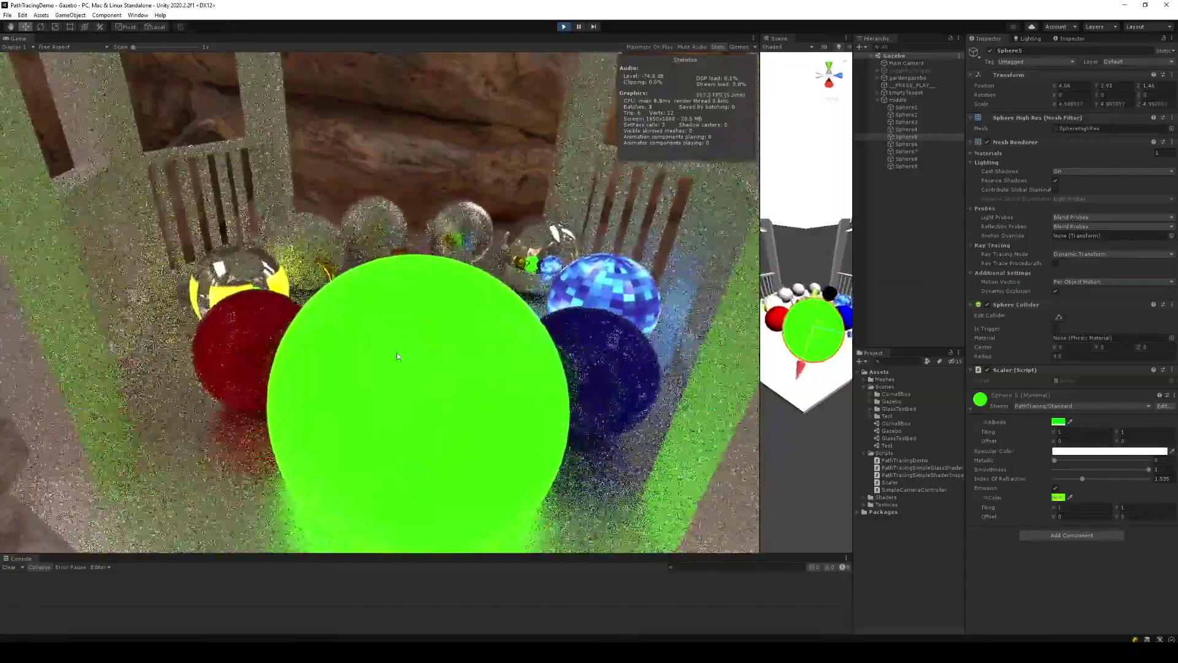
pyautogui.press('d')
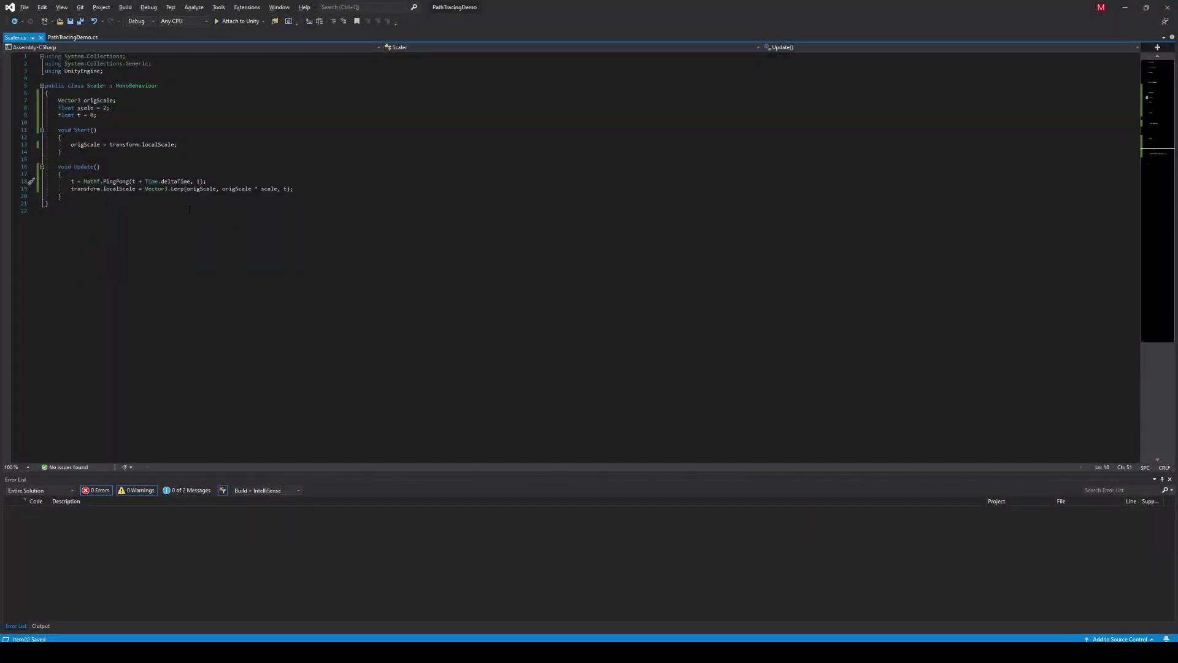
# - Comment out PingPong and scale by origScale * Mathf.Sin(t), leaving the Lerp commented, then save
pyautogui.press('Home')
pyautogui.write('//')
pyautogui.press('Down')
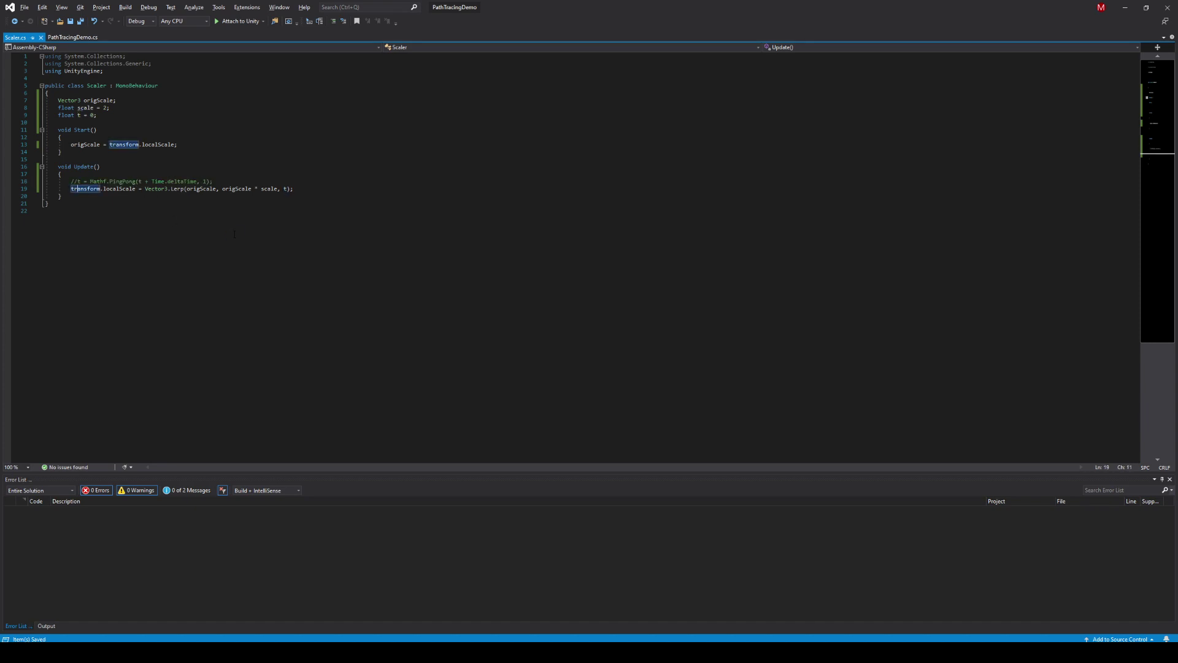
pyautogui.hotkey('ctrl', 'Right')
pyautogui.hotkey('ctrl', 'Right')
pyautogui.write('origScale')
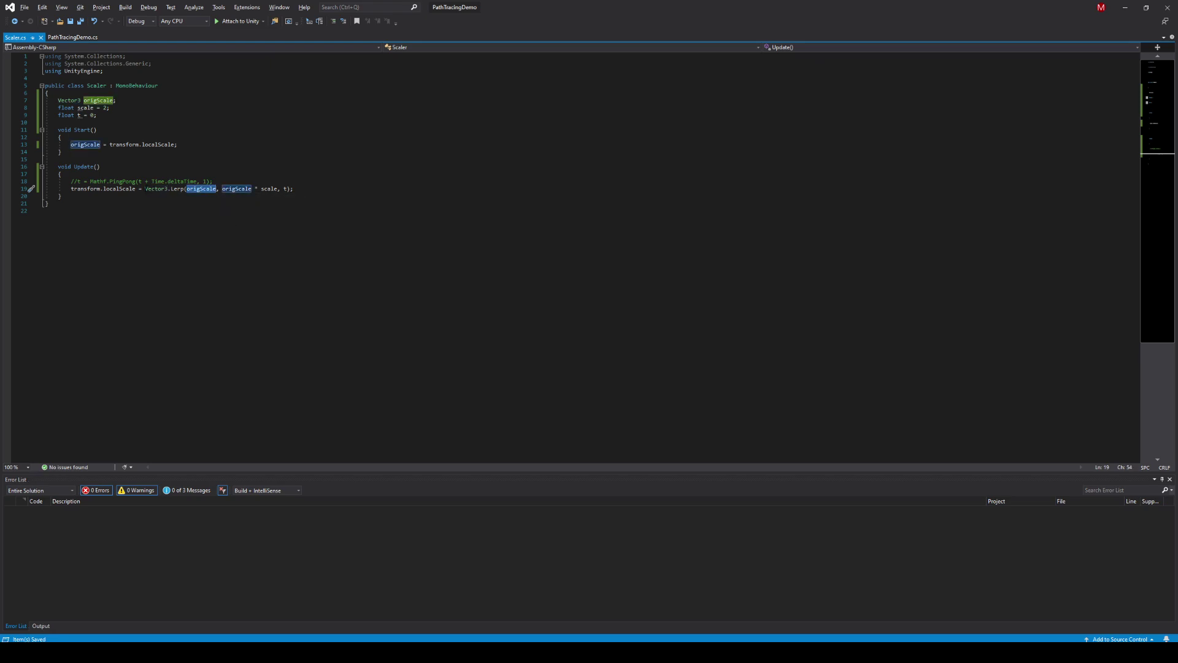
pyautogui.write(';/')
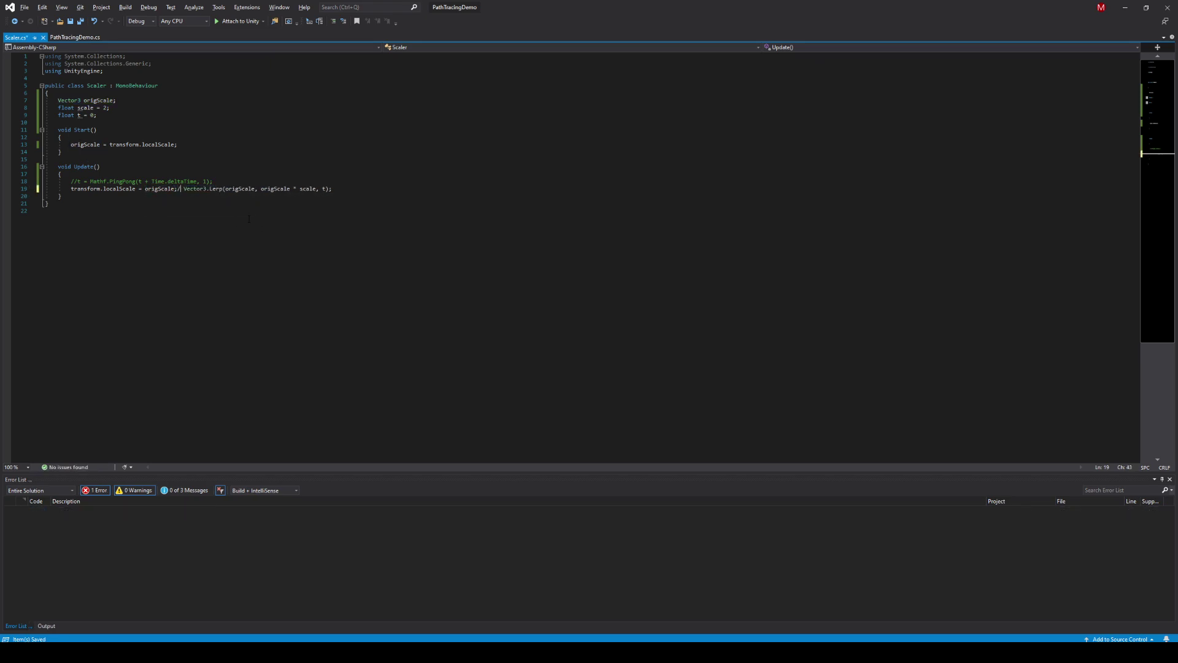
pyautogui.write('*')
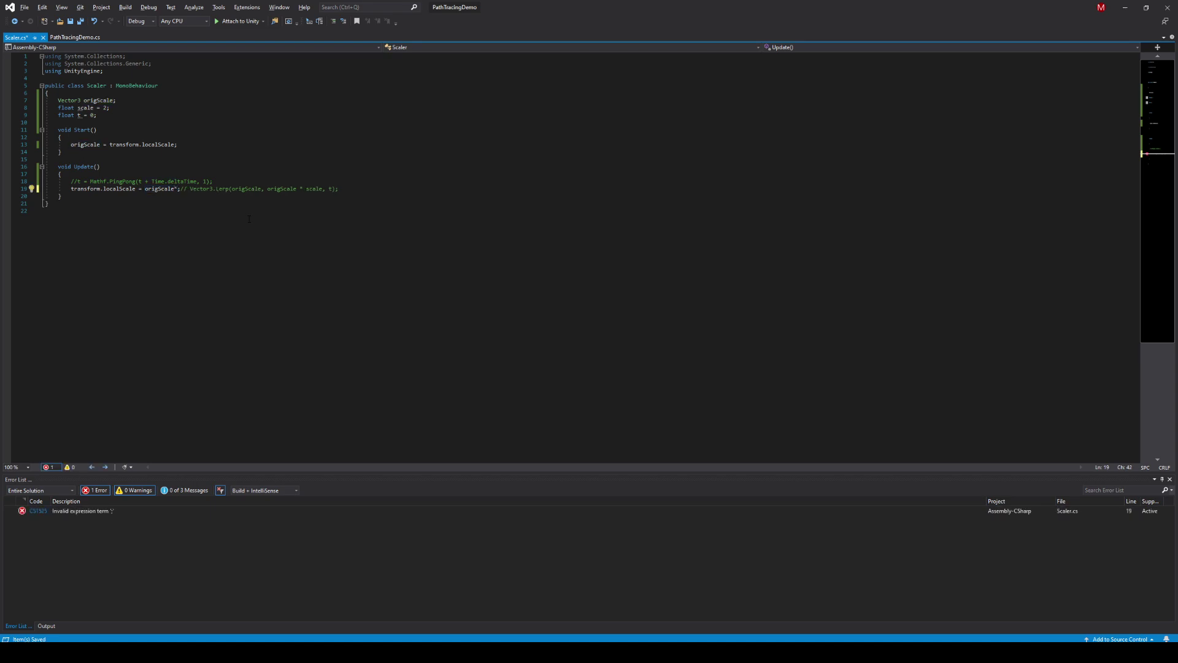
pyautogui.write('Mathf')
pyautogui.write('.Sin')
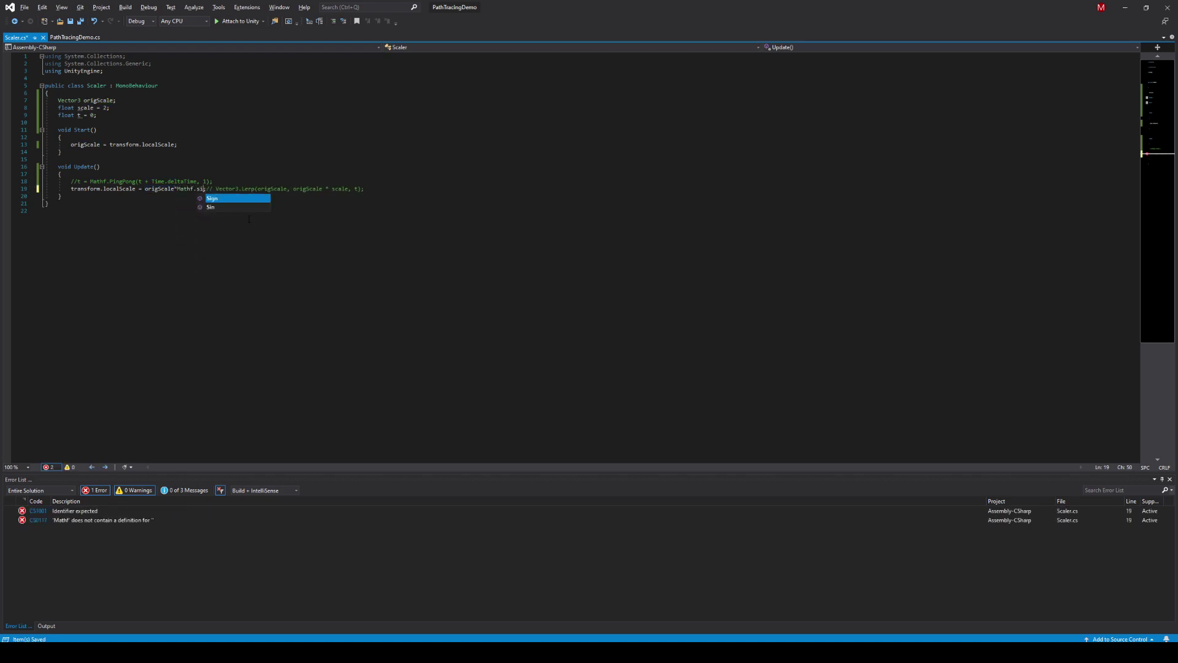
pyautogui.write('(')
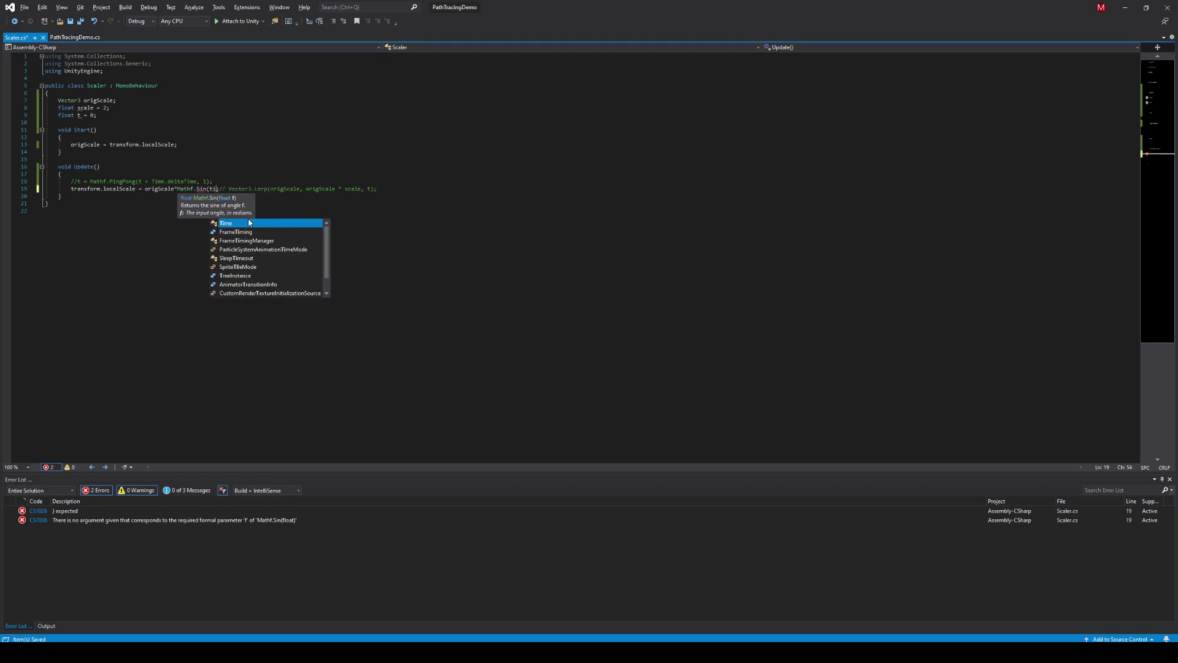
pyautogui.write('Time.deltaTime)')
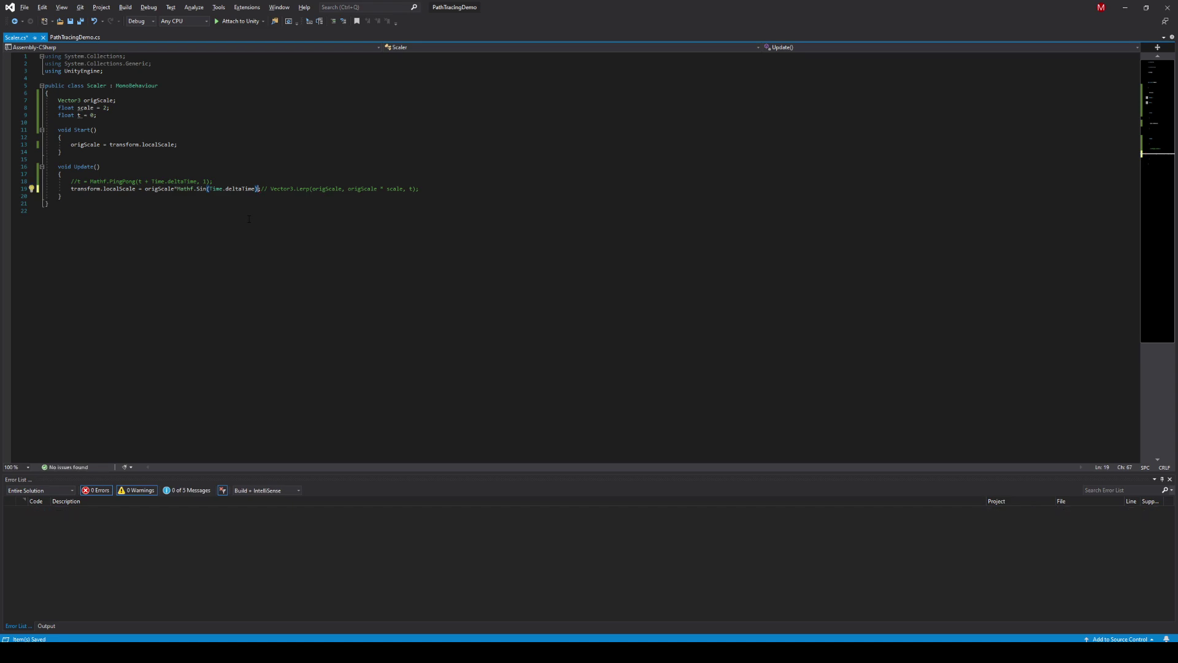
pyautogui.press('Left')
pyautogui.press('BackSpace')
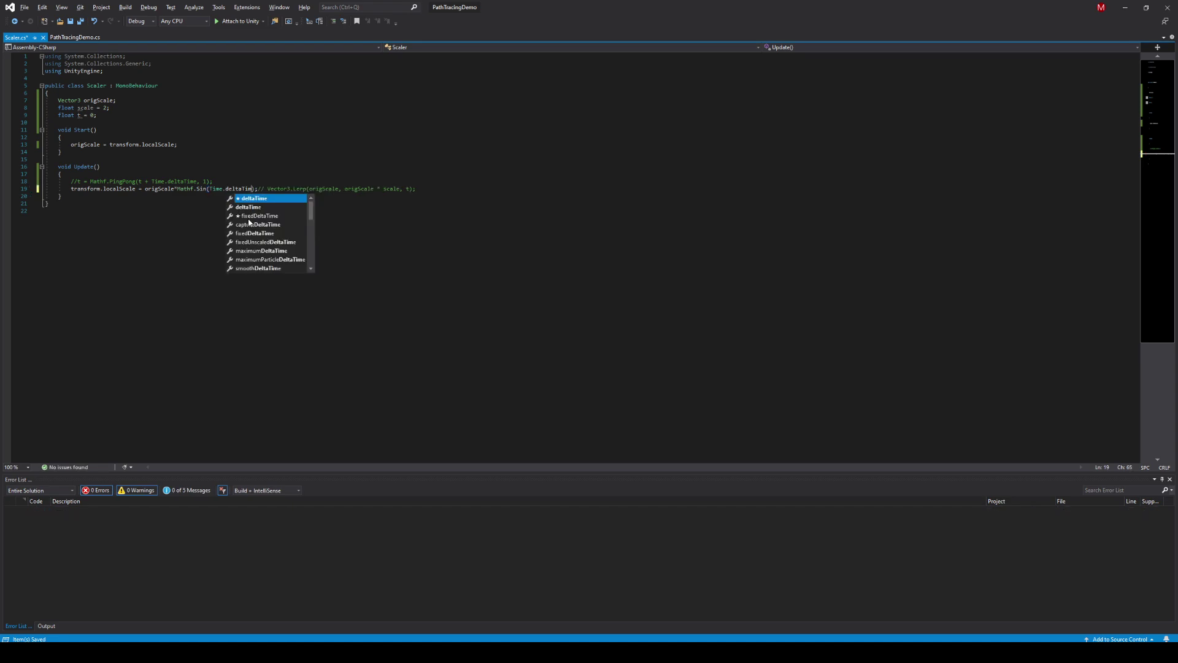
pyautogui.press('BackSpace')
pyautogui.press('BackSpace')
pyautogui.press('BackSpace')
pyautogui.press('BackSpace')
pyautogui.press('BackSpace')
pyautogui.press('BackSpace')
pyautogui.press('BackSpace')
pyautogui.write('t)')
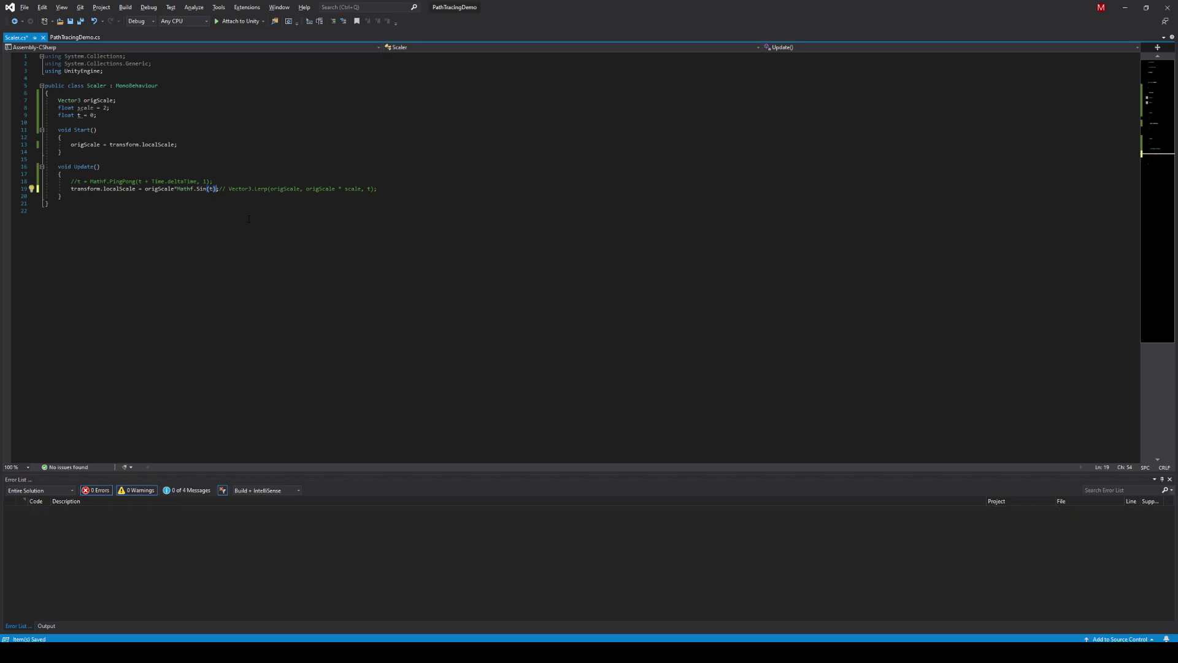
pyautogui.hotkey('ctrl', 's')
pyautogui.press('End')
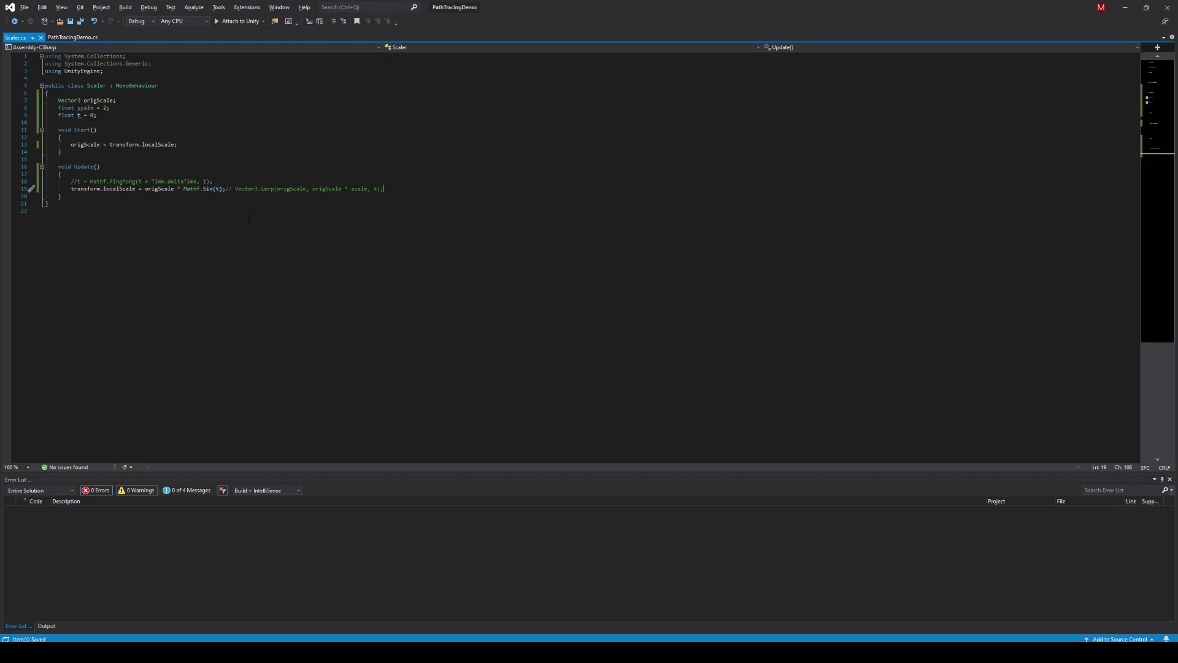
pyautogui.press('Return')
# - Advance t with t += Time.deltaTime; each frame, save, and let Unity recompile
pyautogui.write('t+=Time.d')
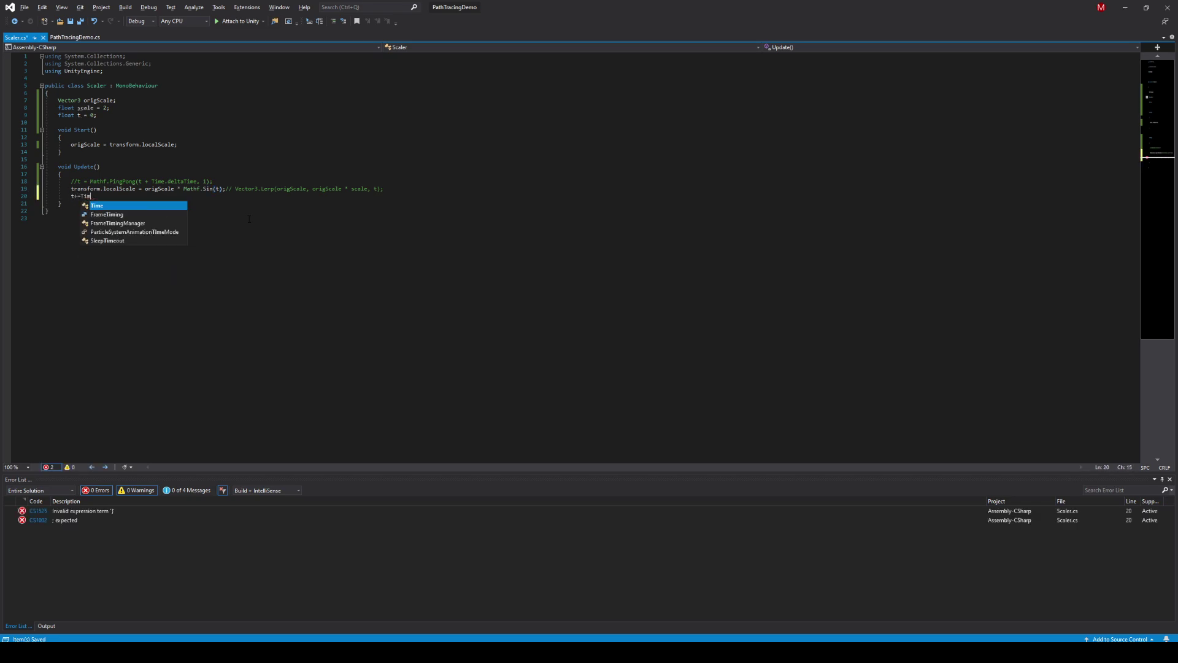
pyautogui.write('eltaTime;')
pyautogui.hotkey('ctrl', 's')
pyautogui.hotkey('alt', 'Tab')
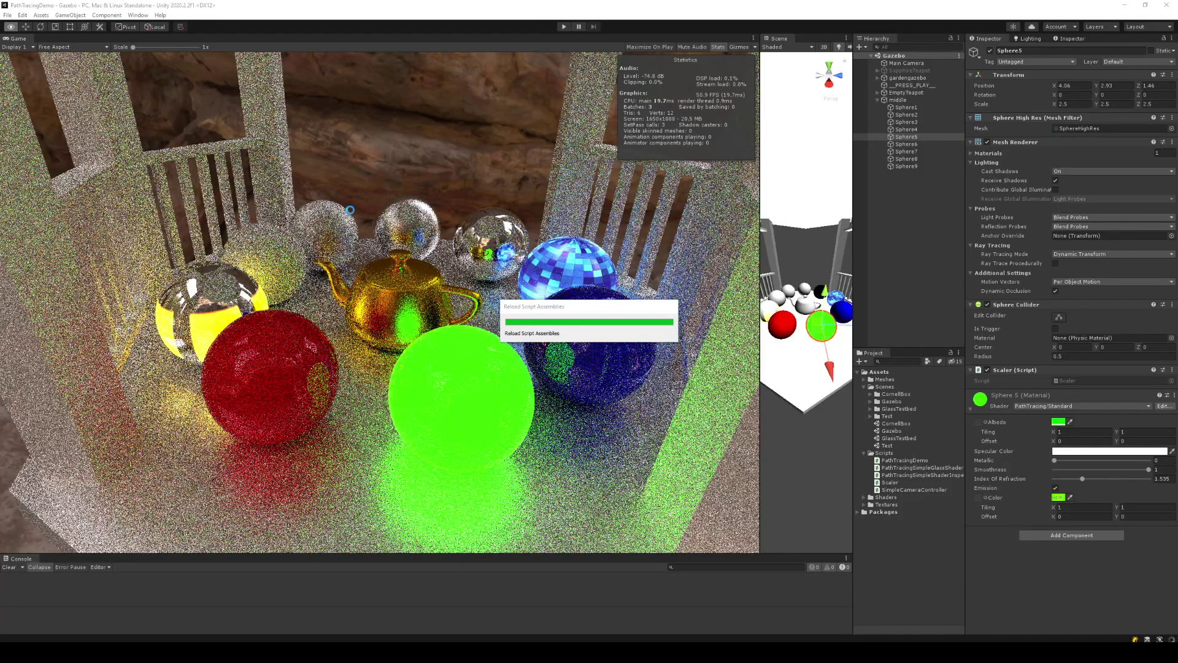
pyautogui.hotkey('alt', 'Tab')
# - Add the [ExecuteInEditMode] attribute above the Scaler class, save, and switch to Unity
pyautogui.press('Return')
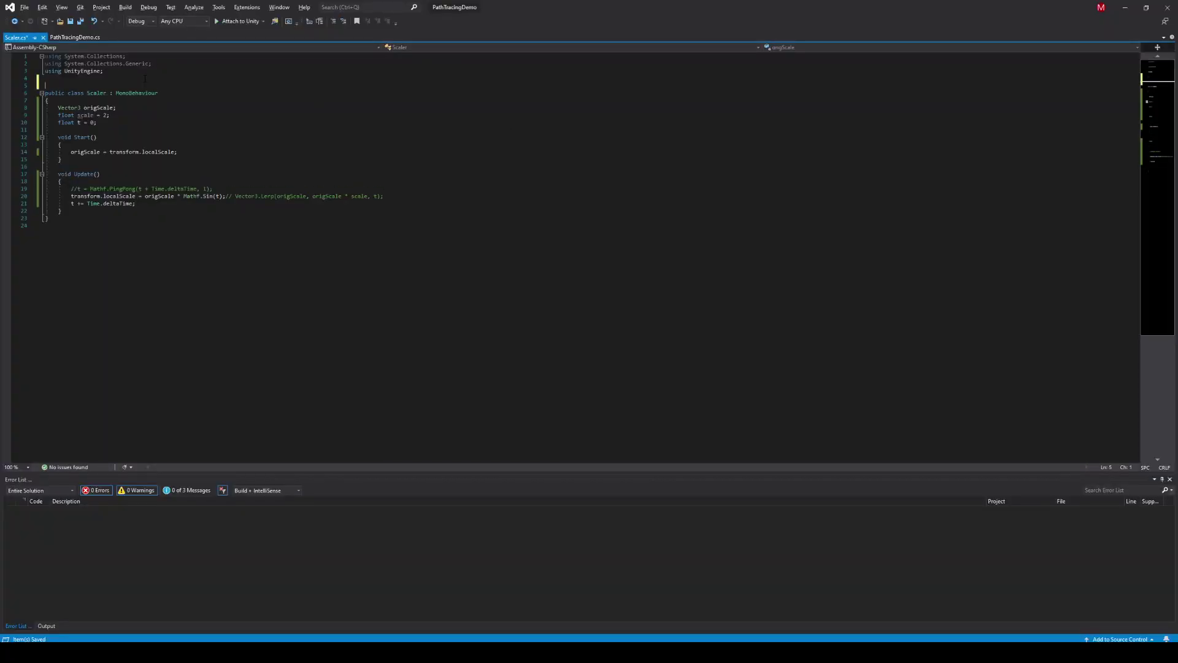
pyautogui.write('[exe')
pyautogui.press('Tab')
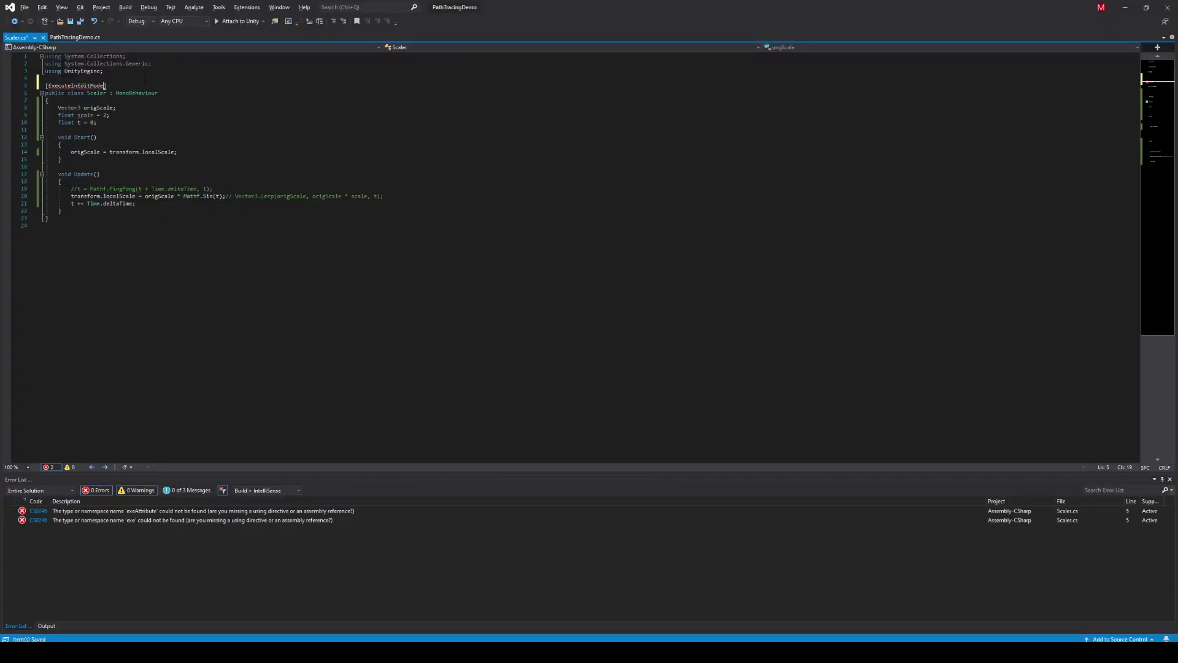
pyautogui.hotkey('ctrl', 's')
pyautogui.hotkey('alt', 'Tab')
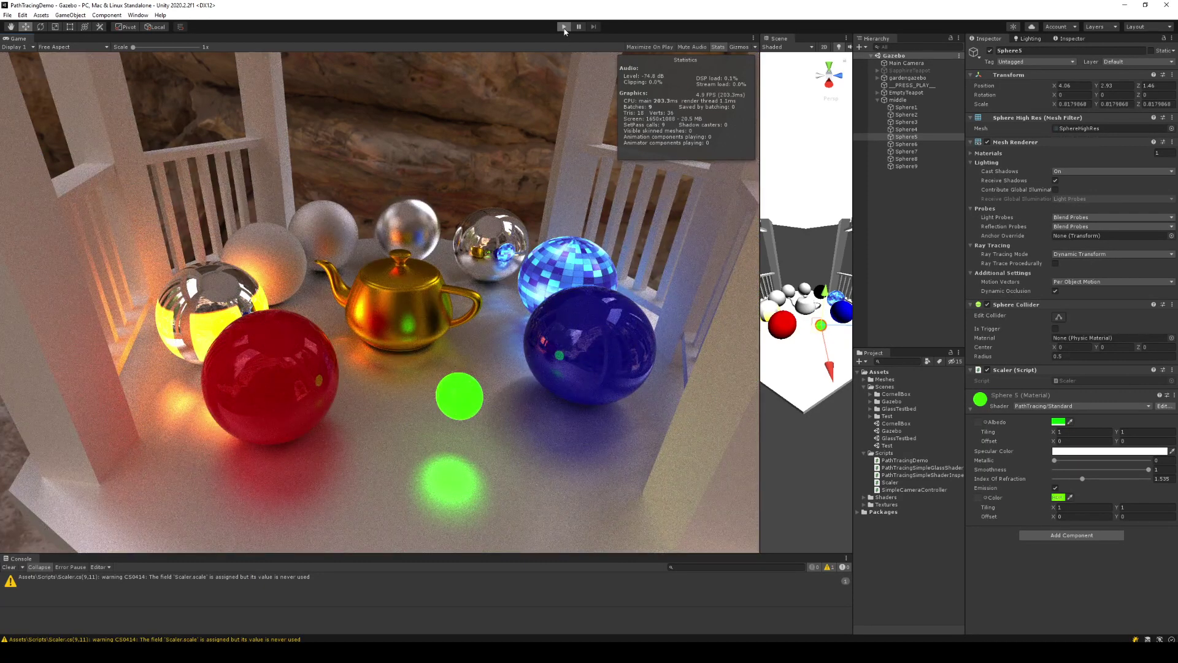
# - Play the Gazebo scene to watch the green sphere pulse via Mathf.Sin
pyautogui.click(564, 28)
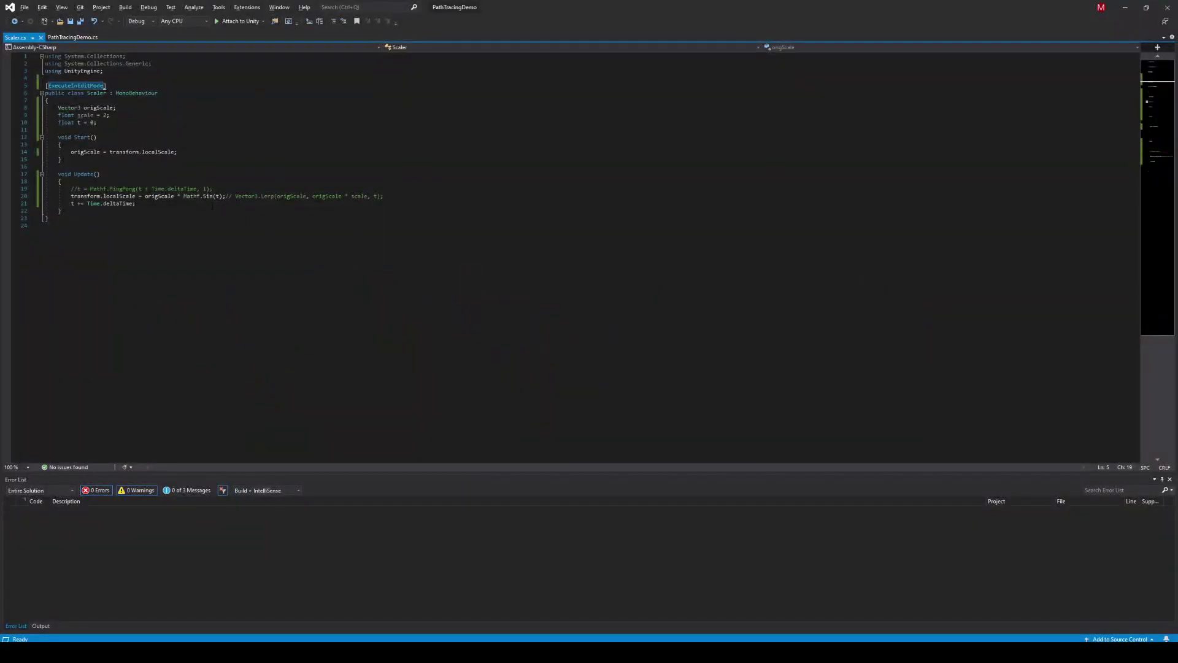
# - Wrap the Sin scaling with a 0.5 factor, save, and play the scene in Unity
pyautogui.click(184, 196)
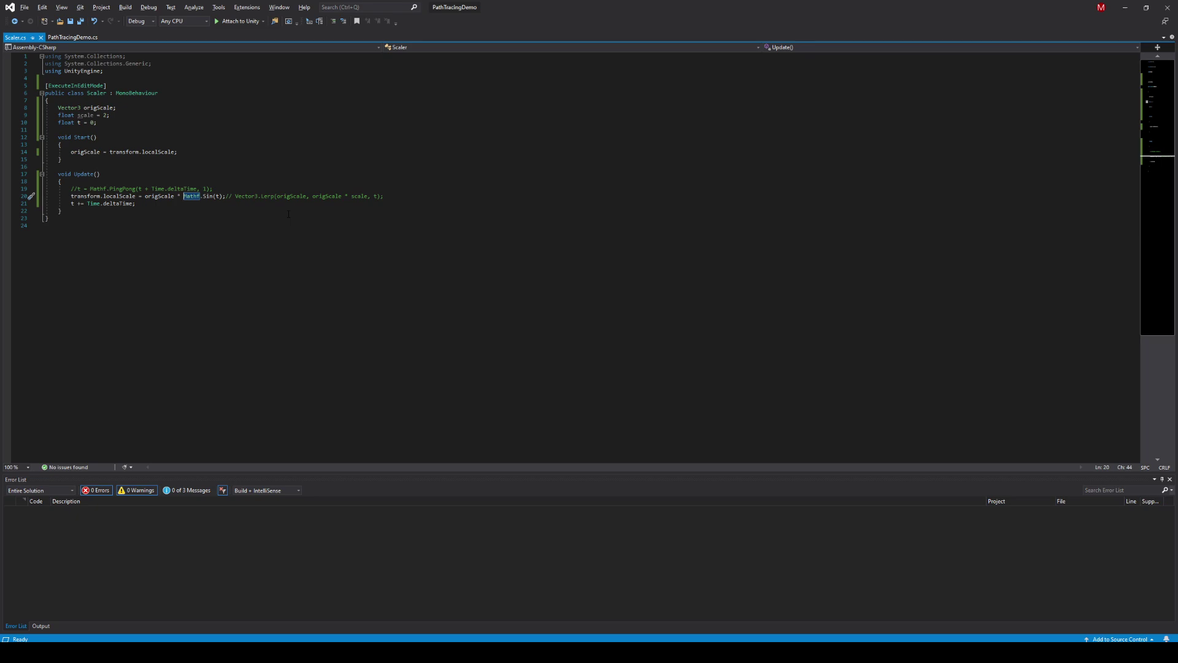
pyautogui.write('0.5*')
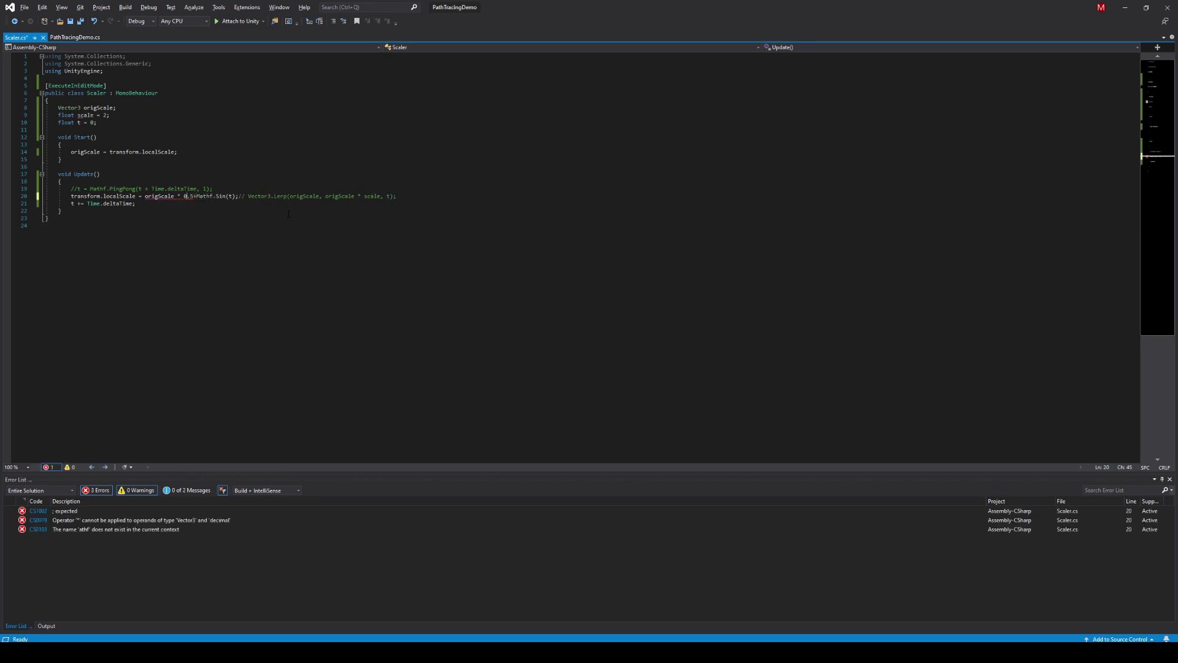
pyautogui.write('(')
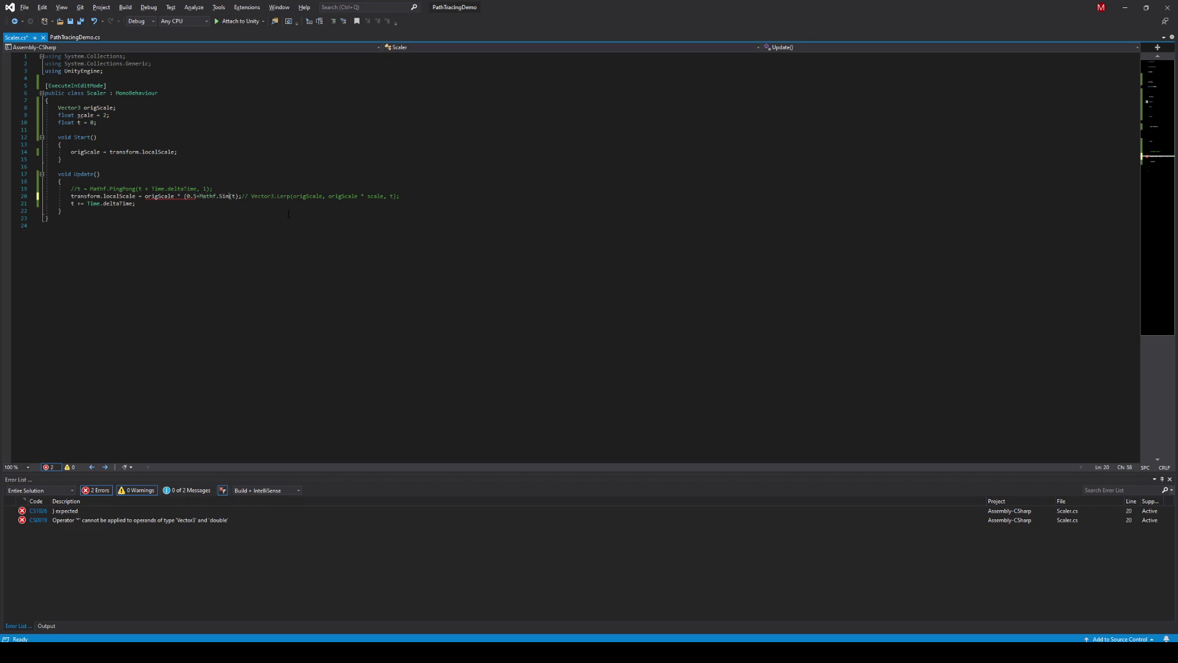
pyautogui.write(')')
pyautogui.hotkey('ctrl', 's')
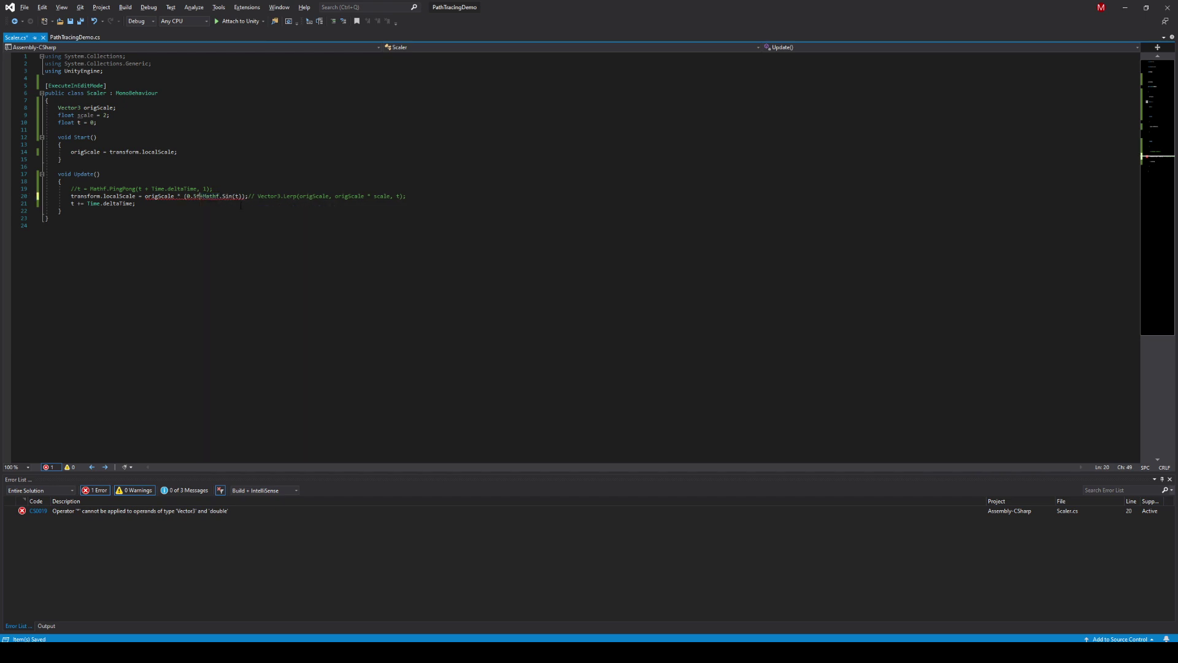
pyautogui.hotkey('alt', 'Tab')
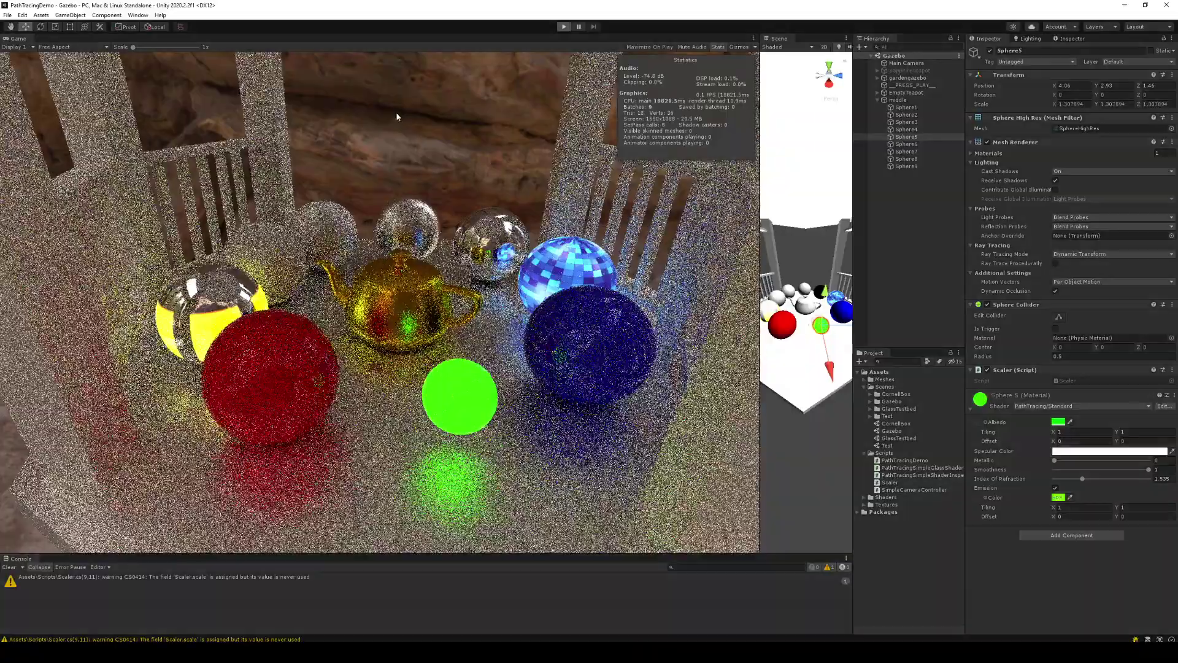
pyautogui.hotkey('ctrl', 'p')
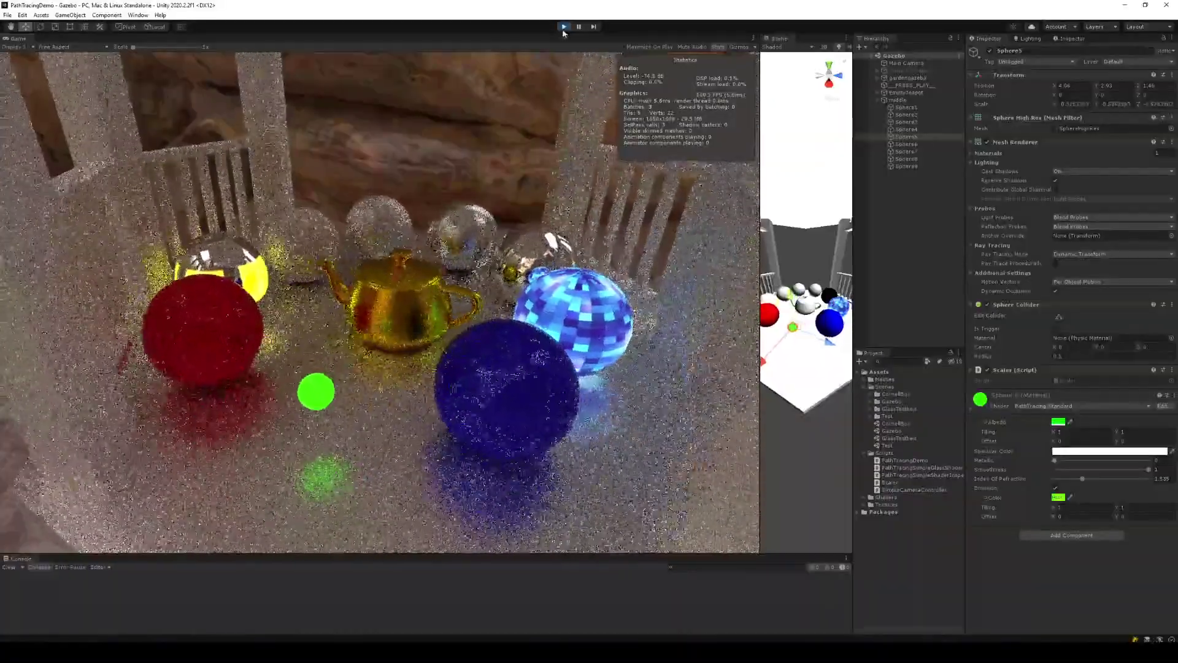
# - Change the formula to origScale * (1+Mathf.Sin(t)), save, and play again in Unity
pyautogui.hotkey('alt', 'Tab')
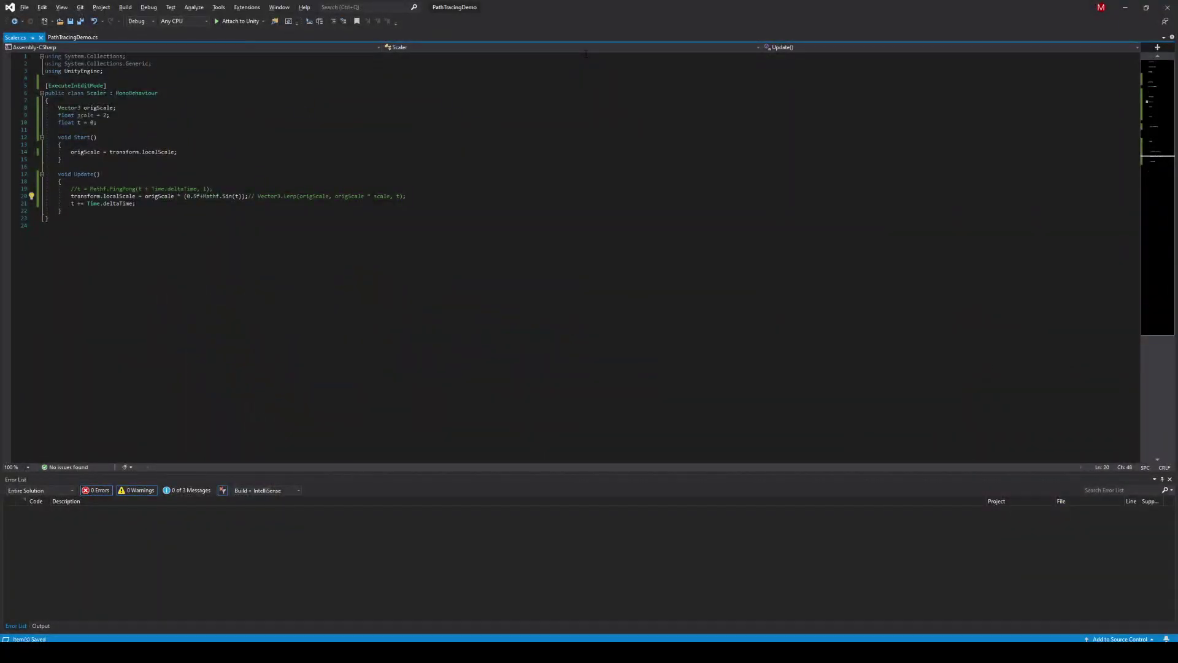
pyautogui.press('Delete')
pyautogui.press('Delete')
pyautogui.press('Delete')
pyautogui.write('1')
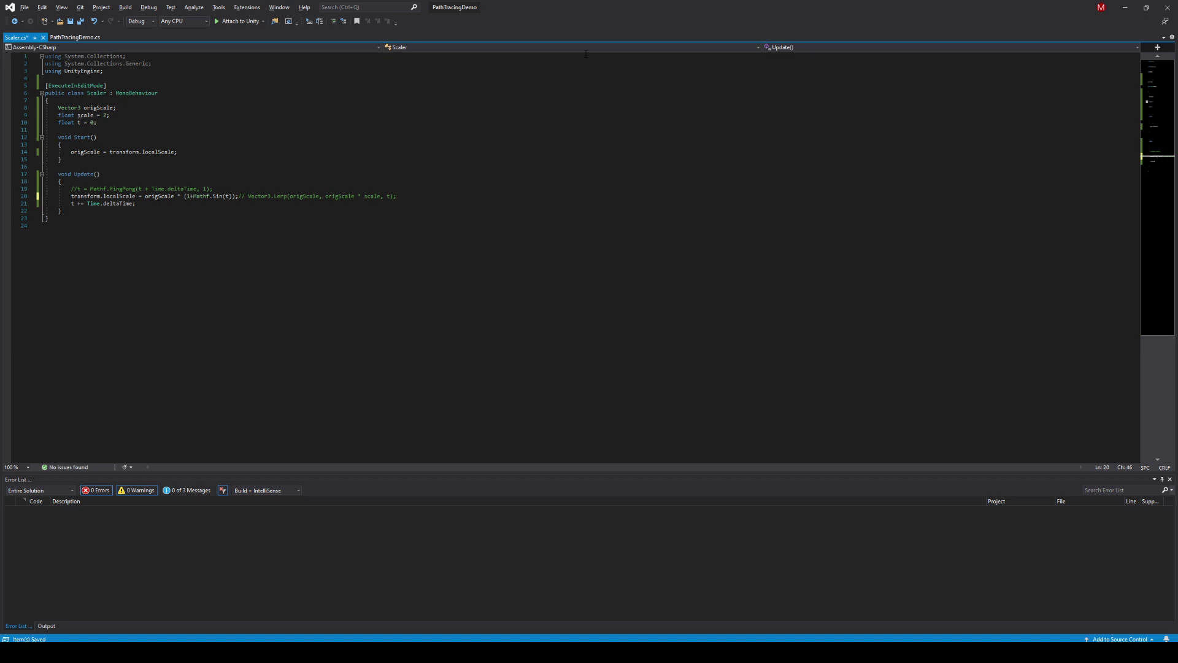
pyautogui.hotkey('ctrl', 's')
pyautogui.hotkey('alt', 'Tab')
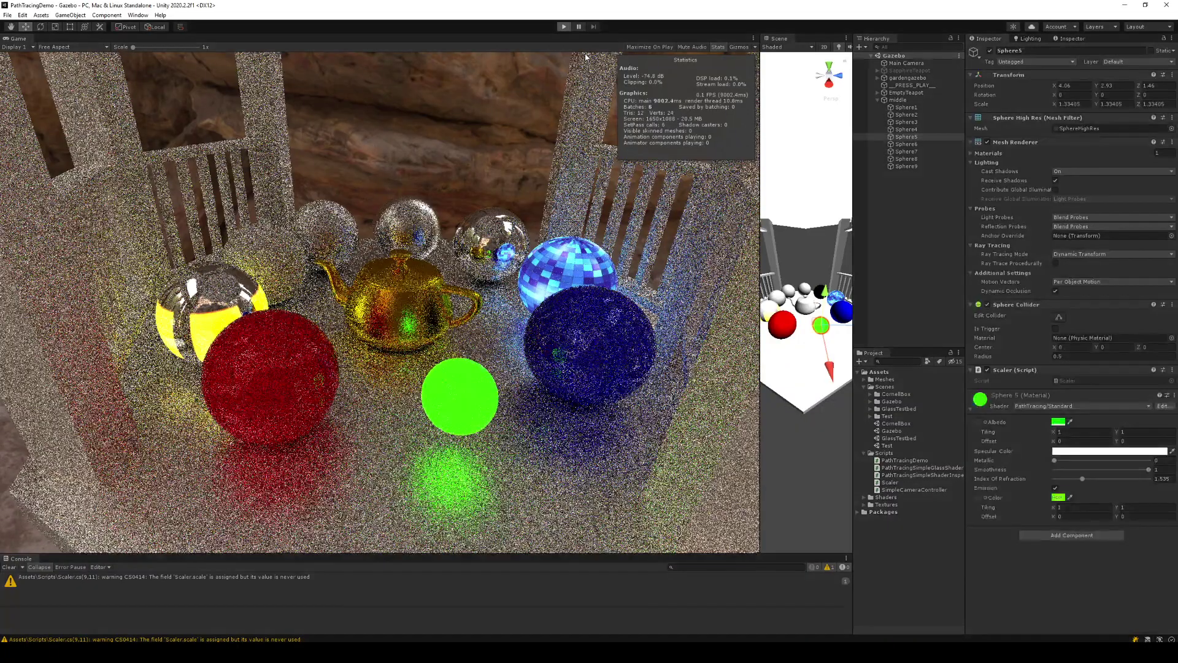
pyautogui.hotkey('ctrl', 'p')
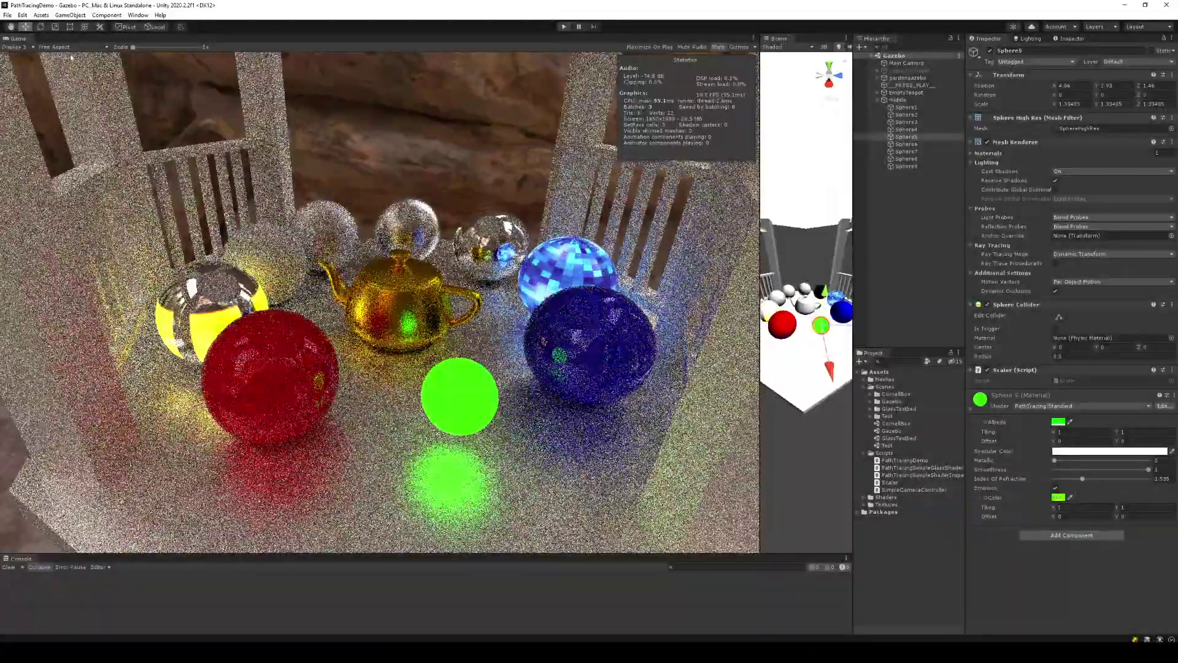
# - Set the Game view resolution to 128x128 and play the scene
pyautogui.click(67, 46)
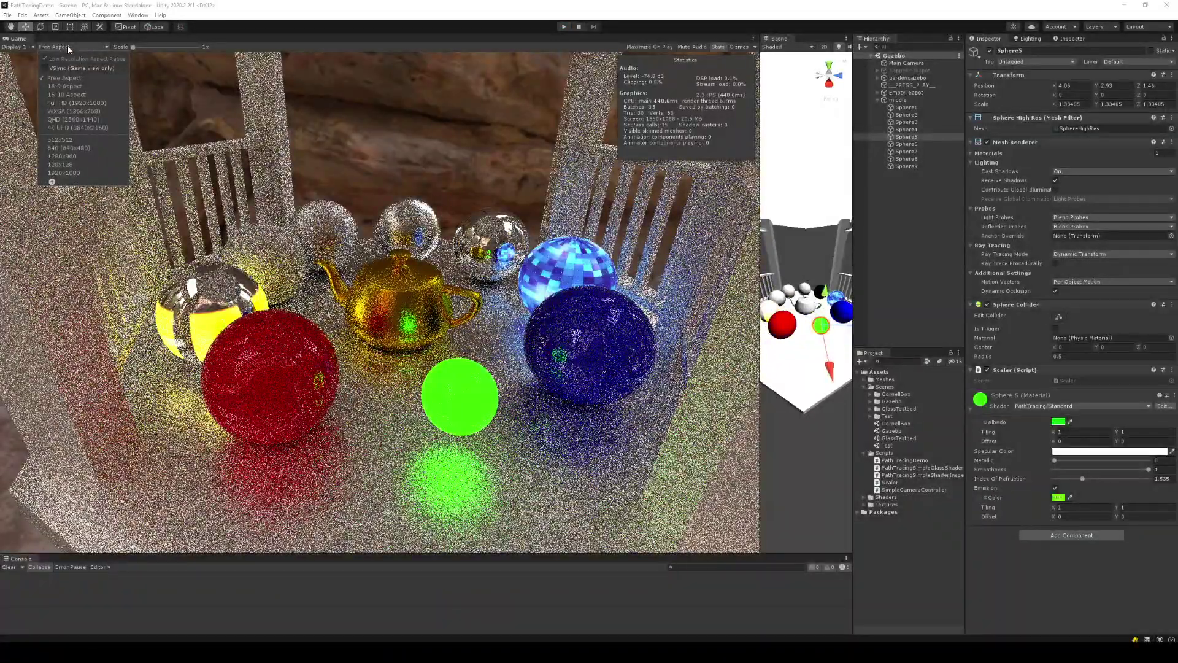
pyautogui.click(79, 165)
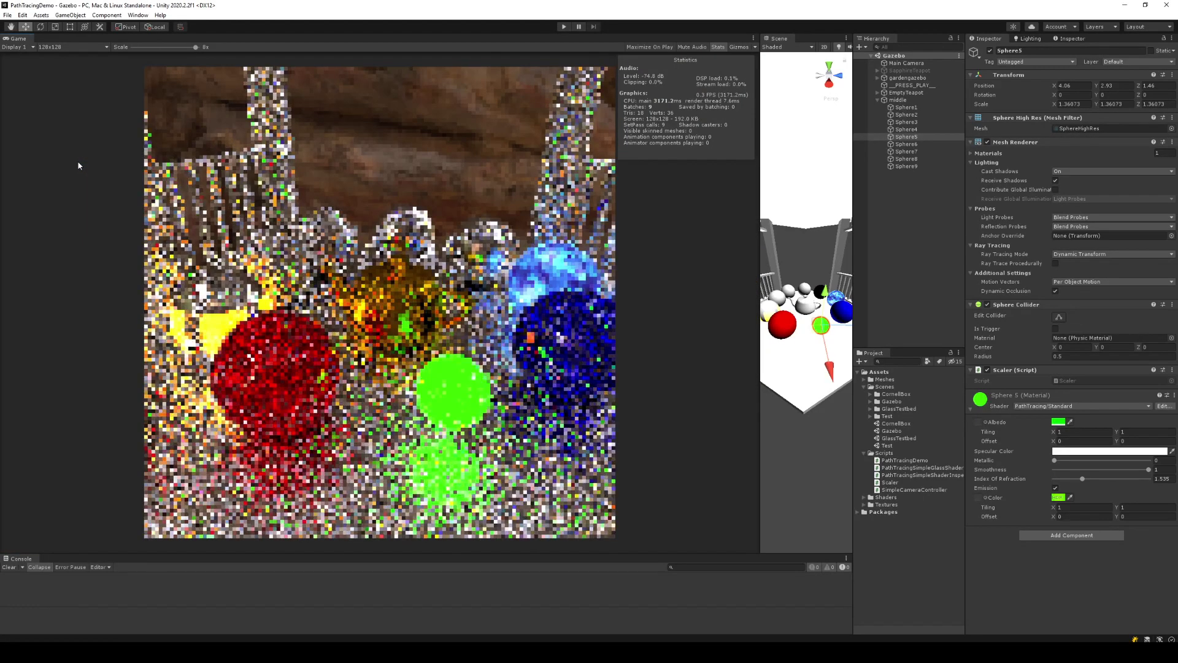
pyautogui.hotkey('ctrl', 'p')
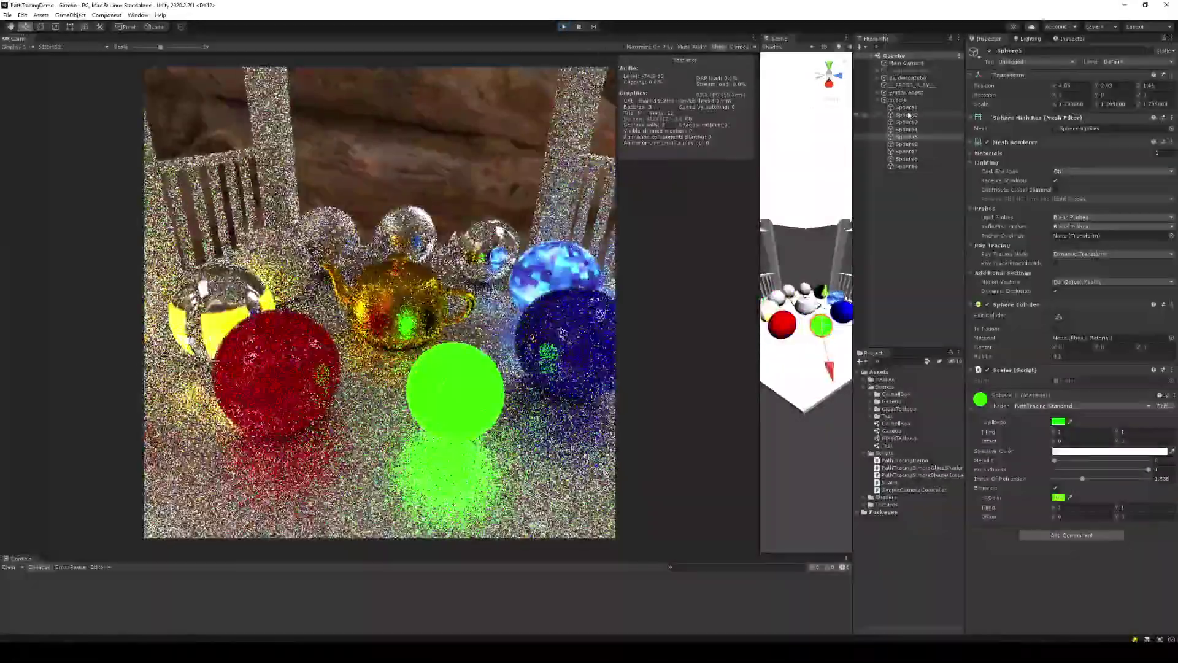
# - On the Main Camera, set Bounce Count Opaque to 16 and Bounce Count Transparent to 8
pyautogui.click(920, 64)
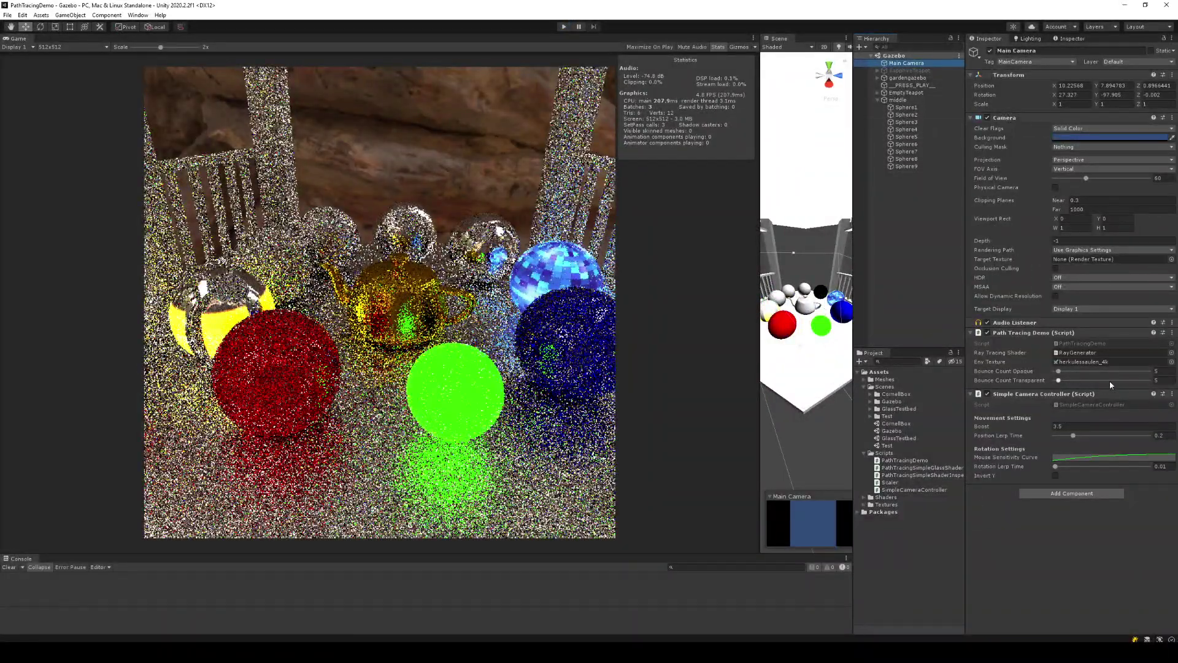
pyautogui.click(1157, 371)
pyautogui.write('16')
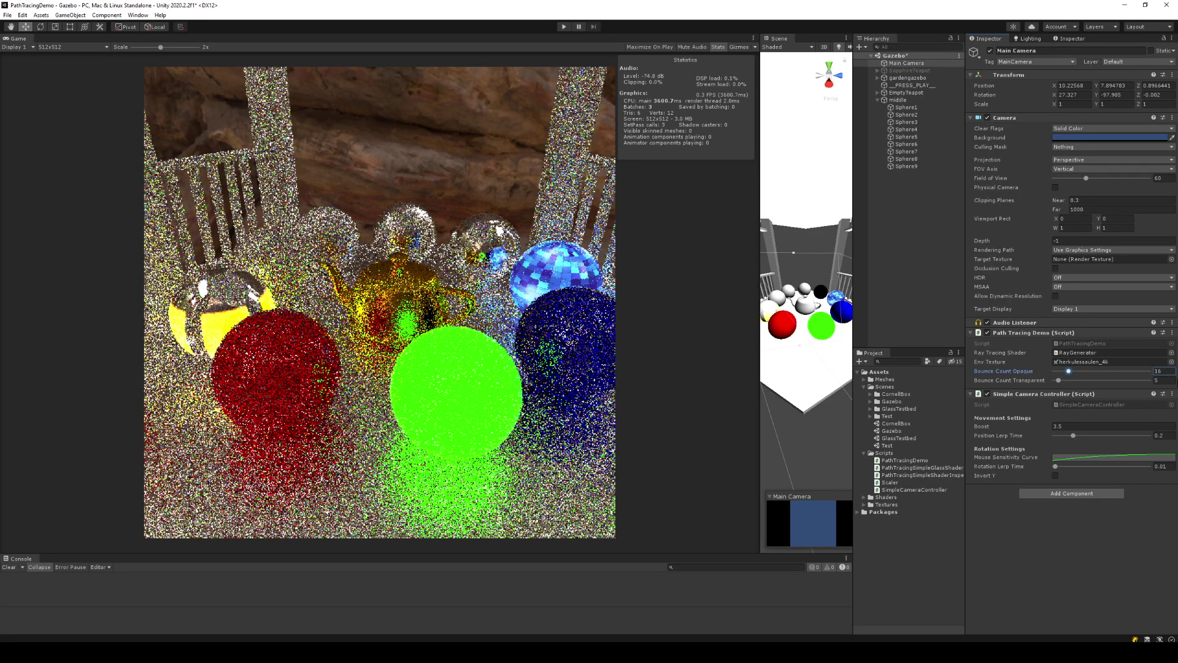
pyautogui.click(1157, 381)
pyautogui.write('8')
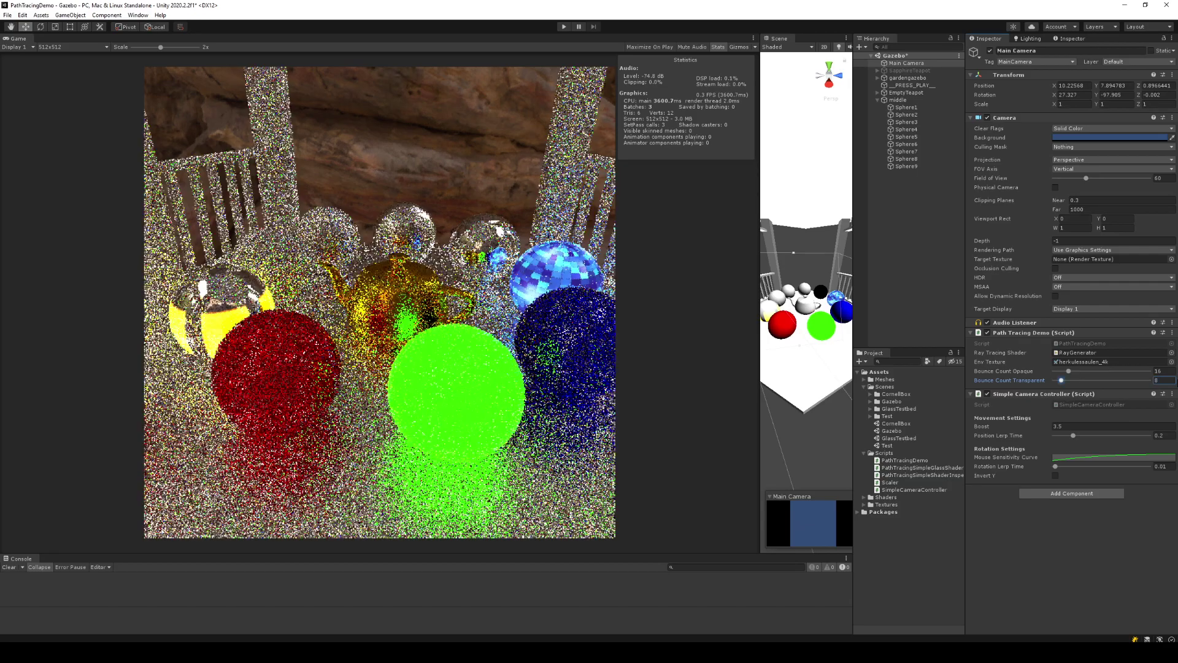
# - Play the scene and drag both bounce count sliders to new values while it runs
pyautogui.click(564, 27)
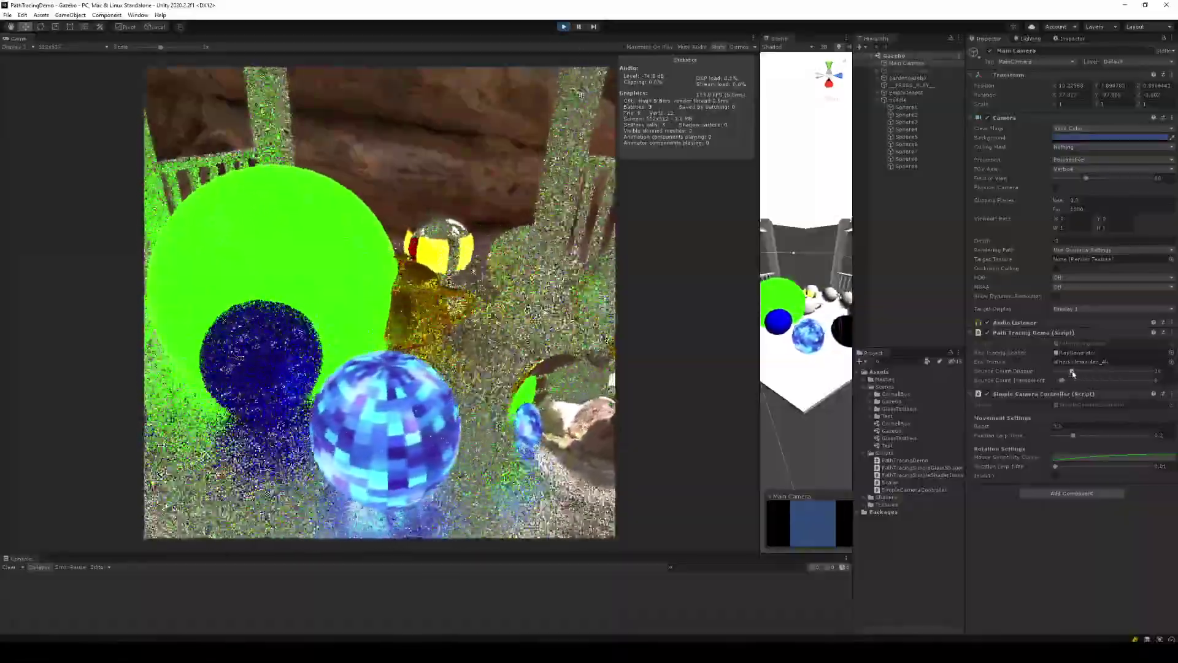
pyautogui.moveTo(1069, 370); pyautogui.dragTo(1150, 372)
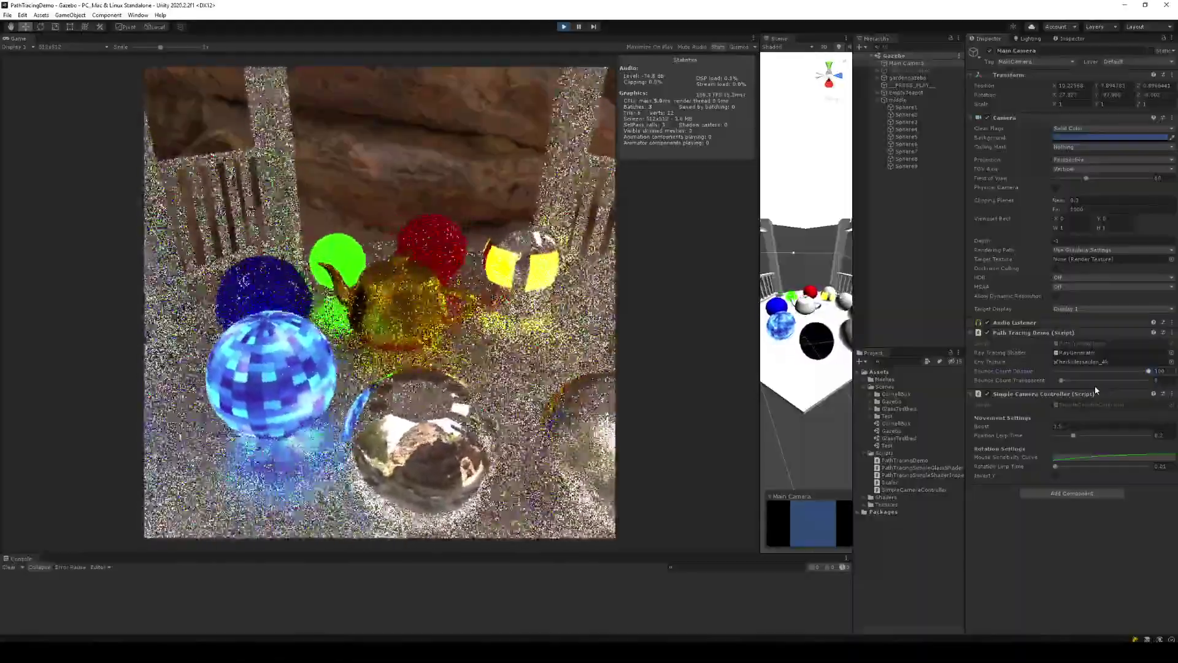
pyautogui.moveTo(1095, 380)
pyautogui.mouseDown()
pyautogui.moveTo(1108, 380)
pyautogui.moveTo(1071, 379)
pyautogui.mouseUp()
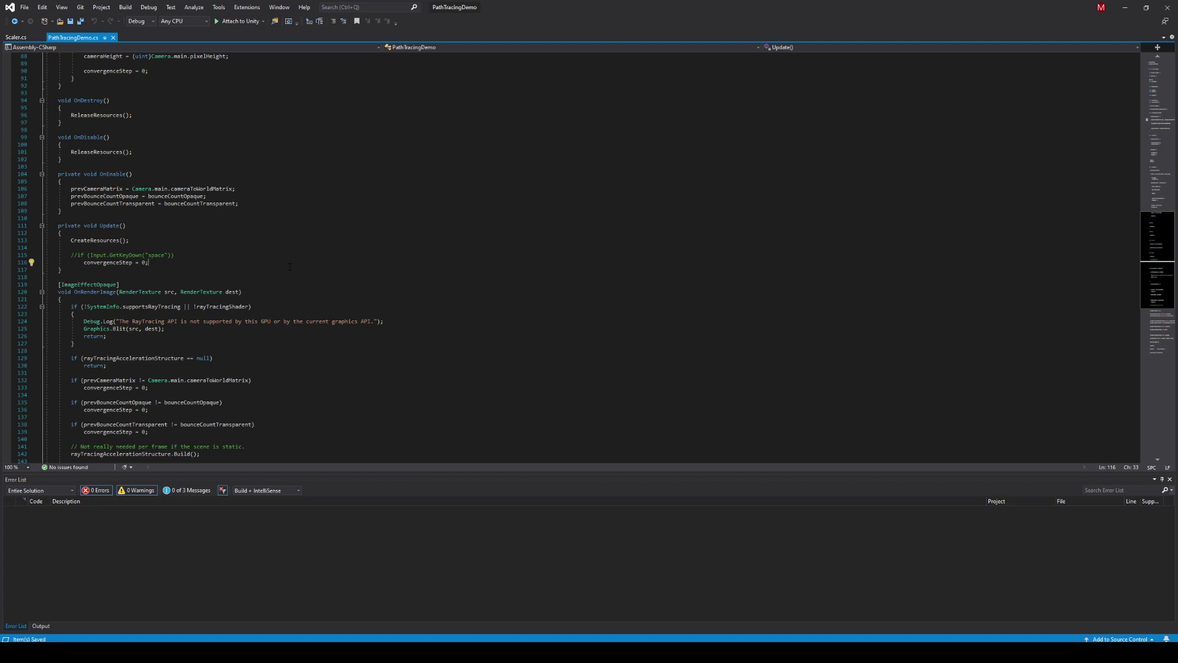
# - List every reference to convergenceStep in PathTracingDemo.cs and scroll through the results
pyautogui.click(130, 263)
pyautogui.hotkey('shift', 'F12')
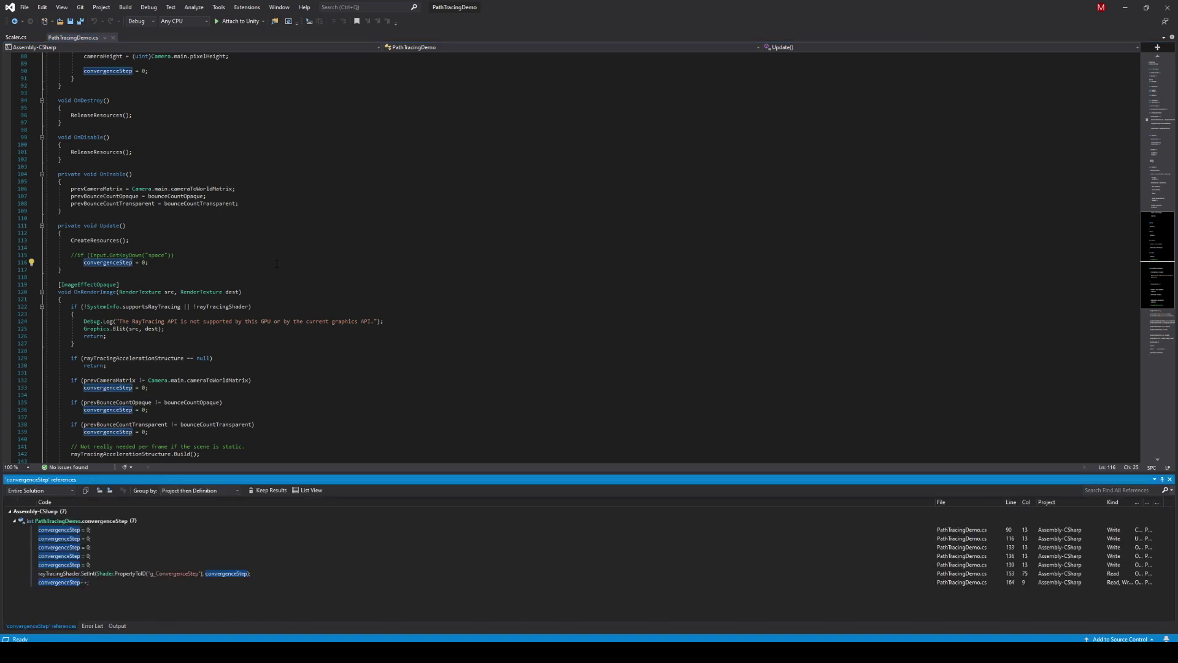
pyautogui.scroll(-4, 276, 264)
pyautogui.scroll(-2, 270, 265)
pyautogui.scroll(-6, 261, 269)
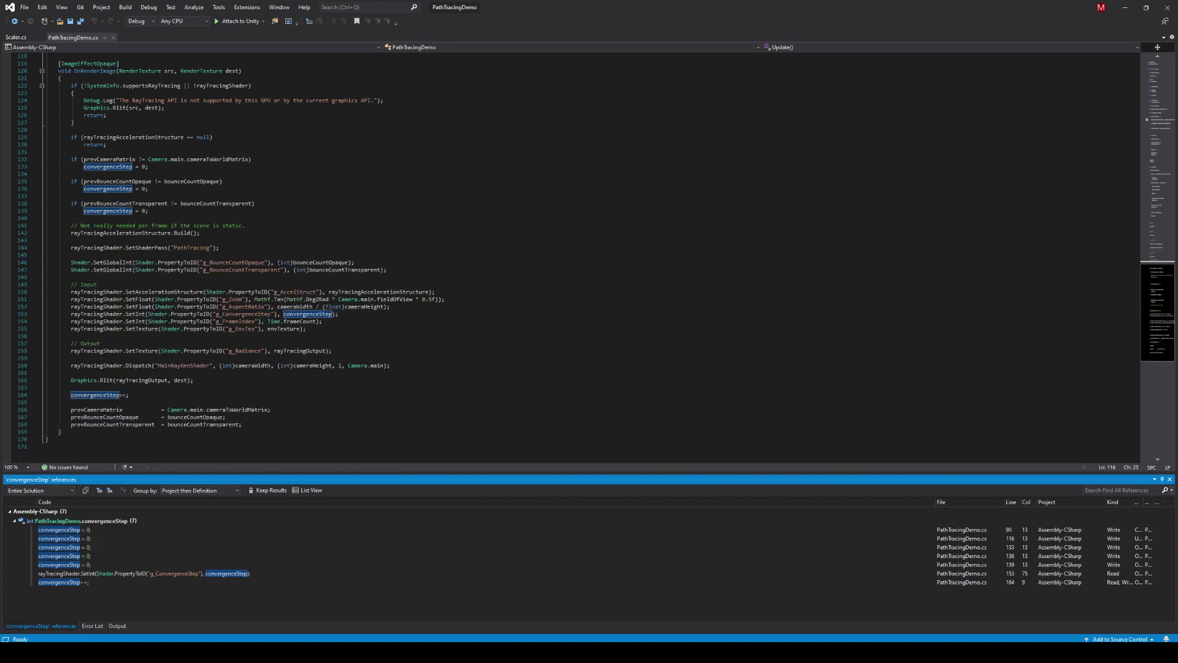
pyautogui.scroll(-5, 252, 271)
pyautogui.scroll(2, 121, 263)
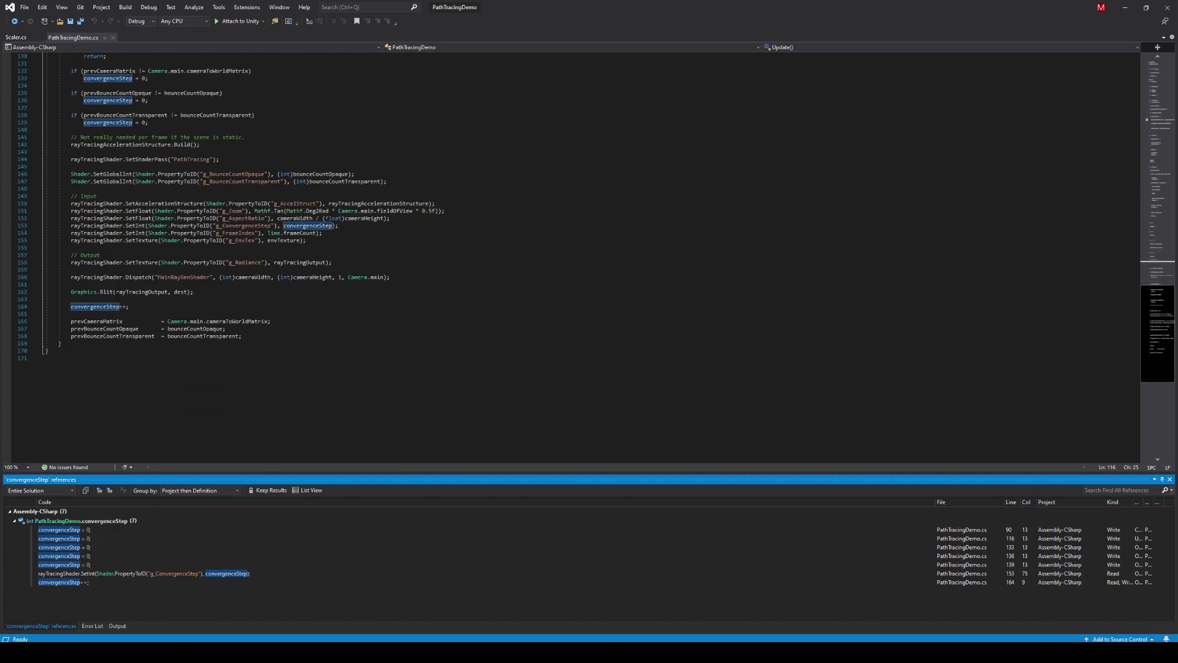
pyautogui.scroll(5, 121, 264)
pyautogui.scroll(-1, 123, 298)
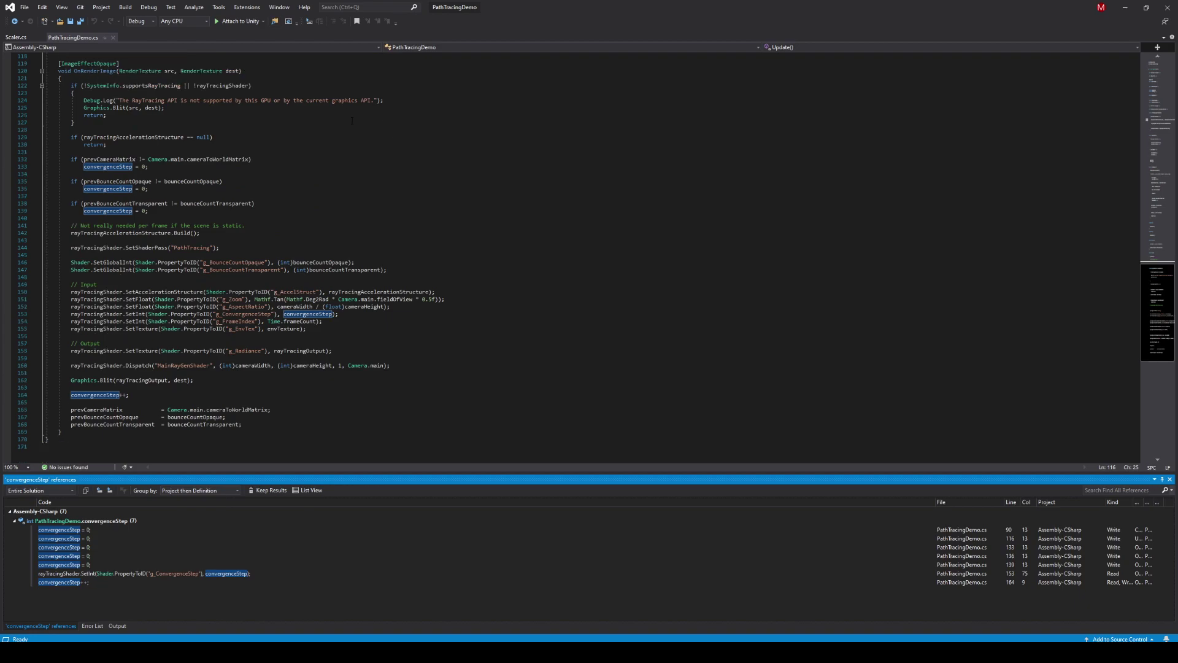
# - Select the ray-tracing support check on lines 122–127, save PathTracingDemo.cs, and return to Unity
pyautogui.moveTo(98, 71)
pyautogui.moveTo(348, 104)
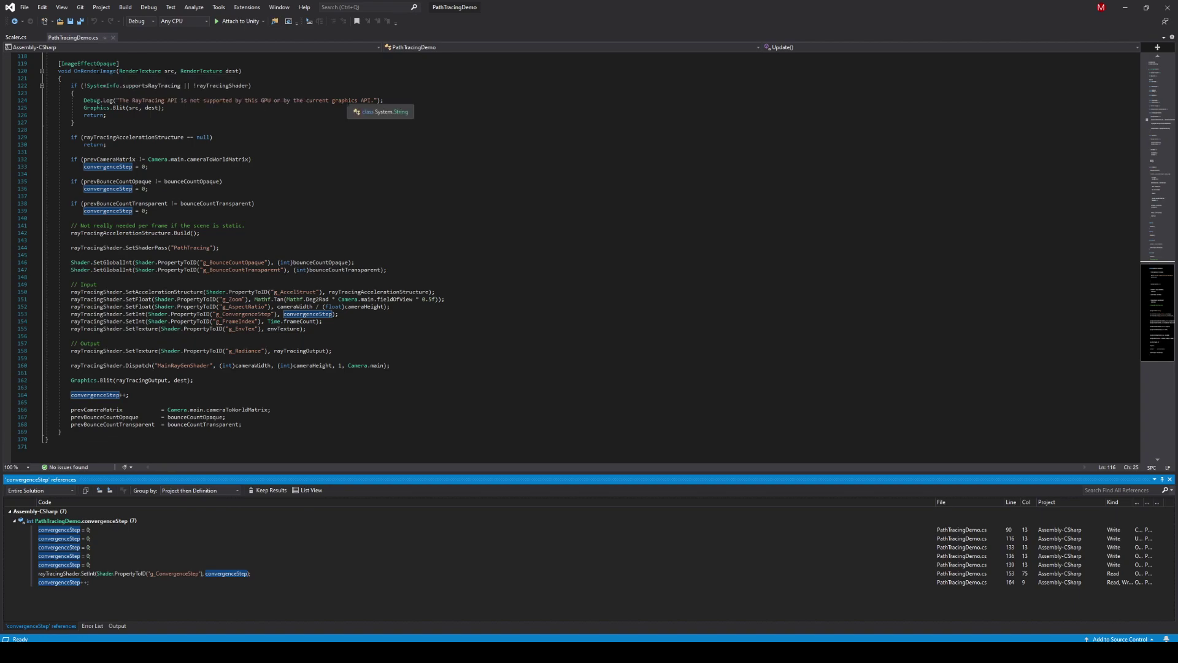
pyautogui.moveTo(112, 130); pyautogui.dragTo(34, 93)
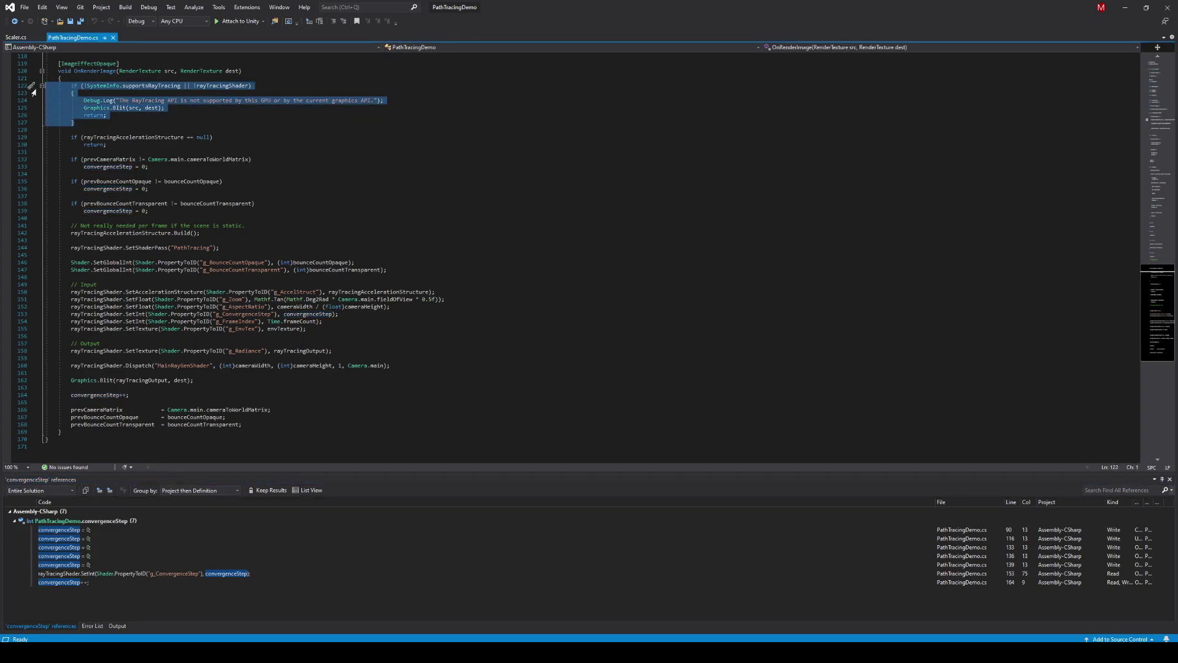
pyautogui.press('Right')
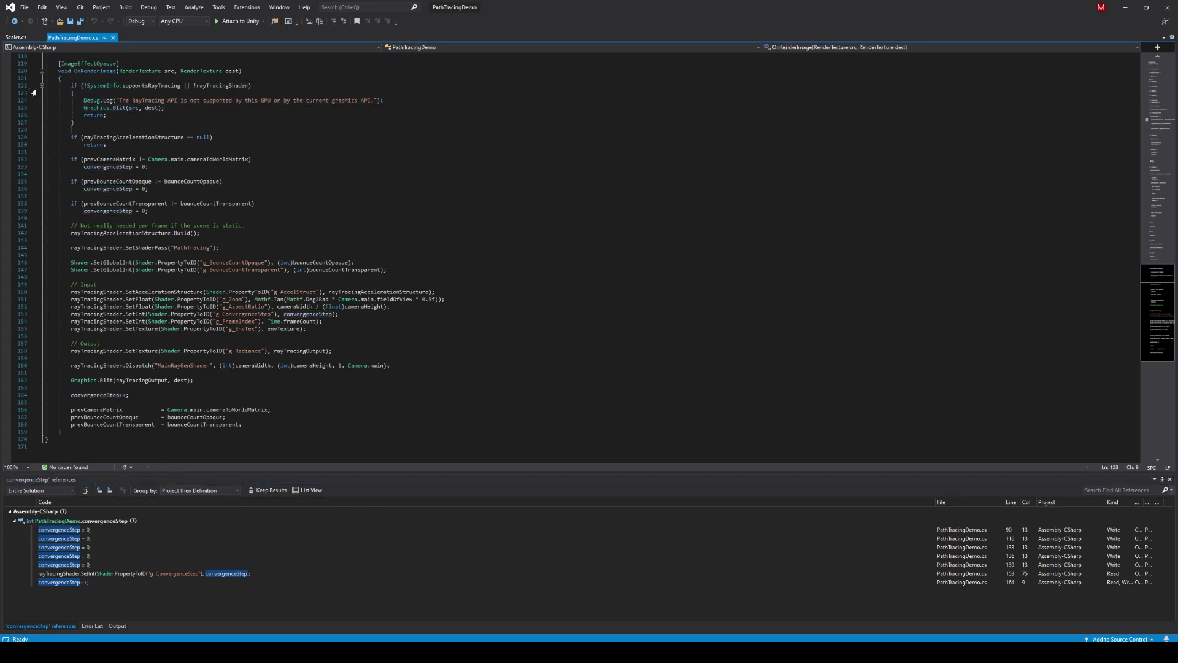
pyautogui.hotkey('ctrl', 's')
pyautogui.hotkey('alt', 'Tab')
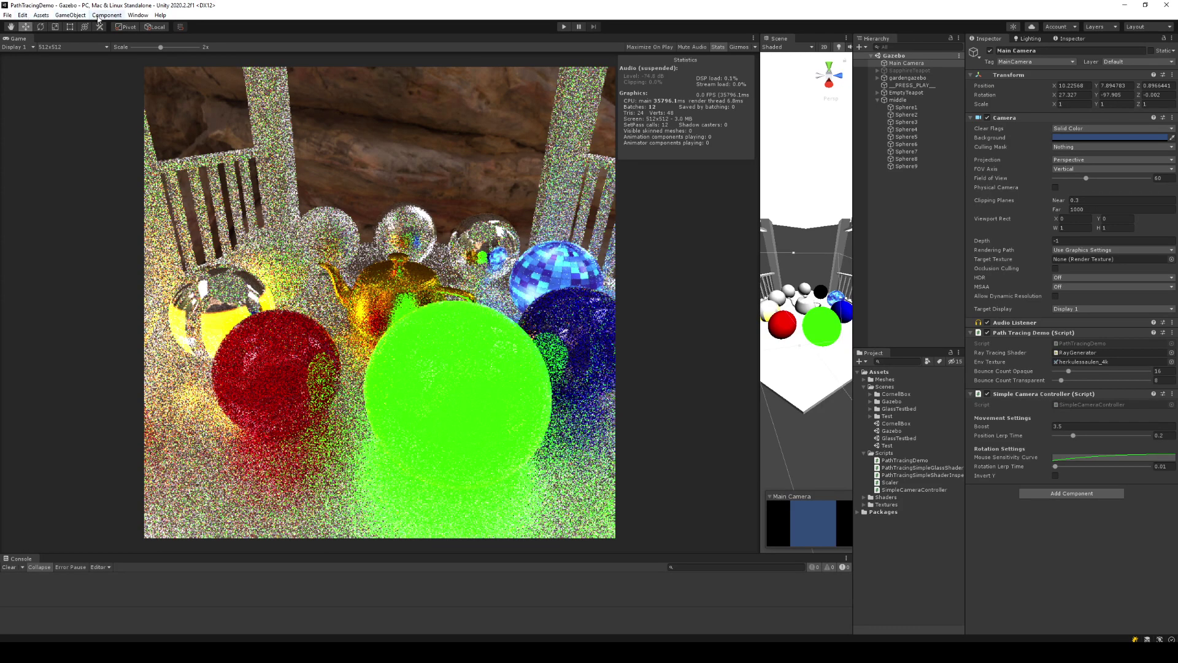
# - Open the Profiler from Window > Analysis, shrinking the Game view beside the Scene view
pyautogui.click(138, 15)
pyautogui.moveTo(160, 200)
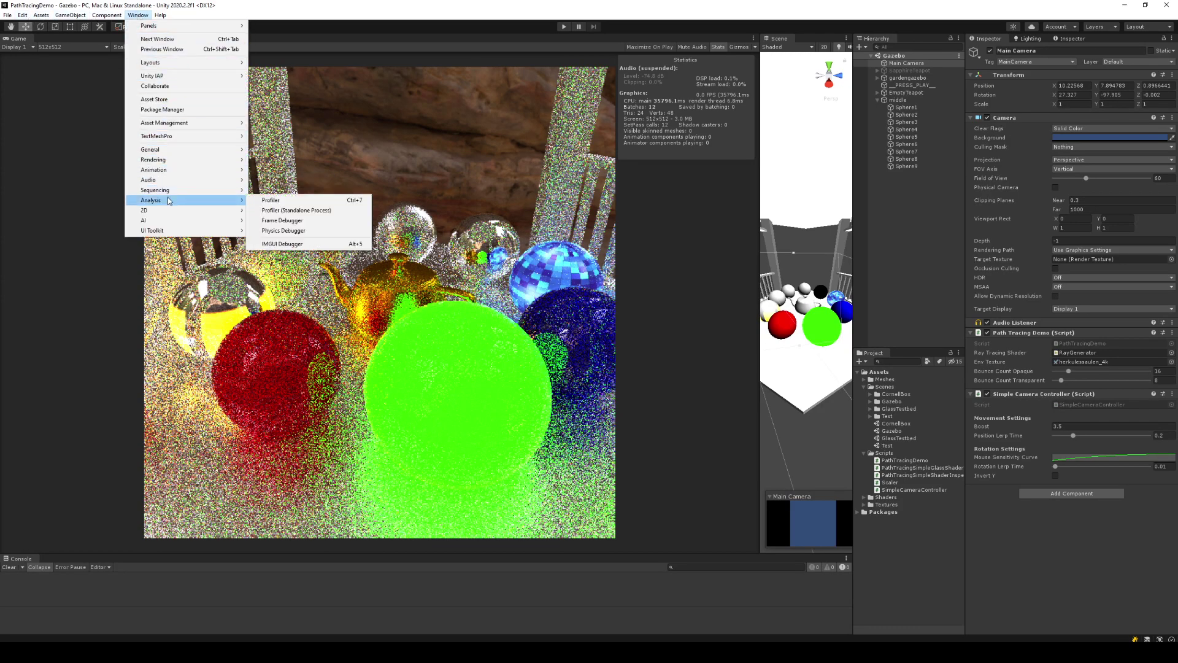
pyautogui.click(299, 204)
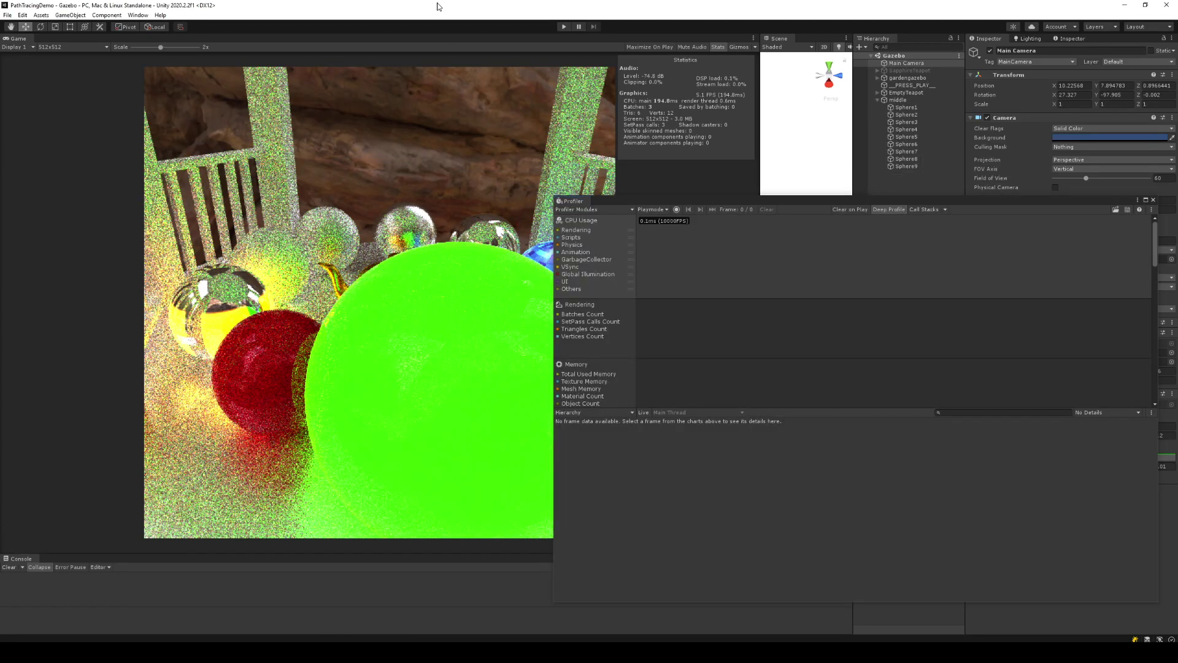
pyautogui.moveTo(759, 95); pyautogui.dragTo(514, 110)
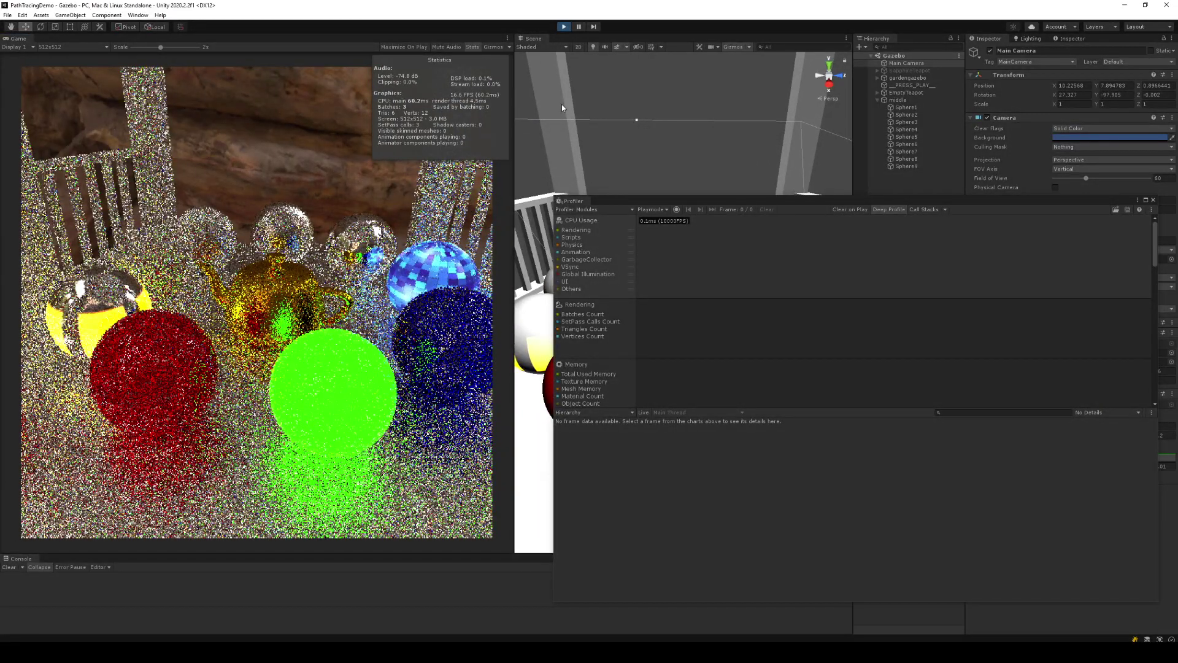
# - Start Profiler recording, add the GPU Usage module, and enlarge the Profiler window upward
pyautogui.click(676, 210)
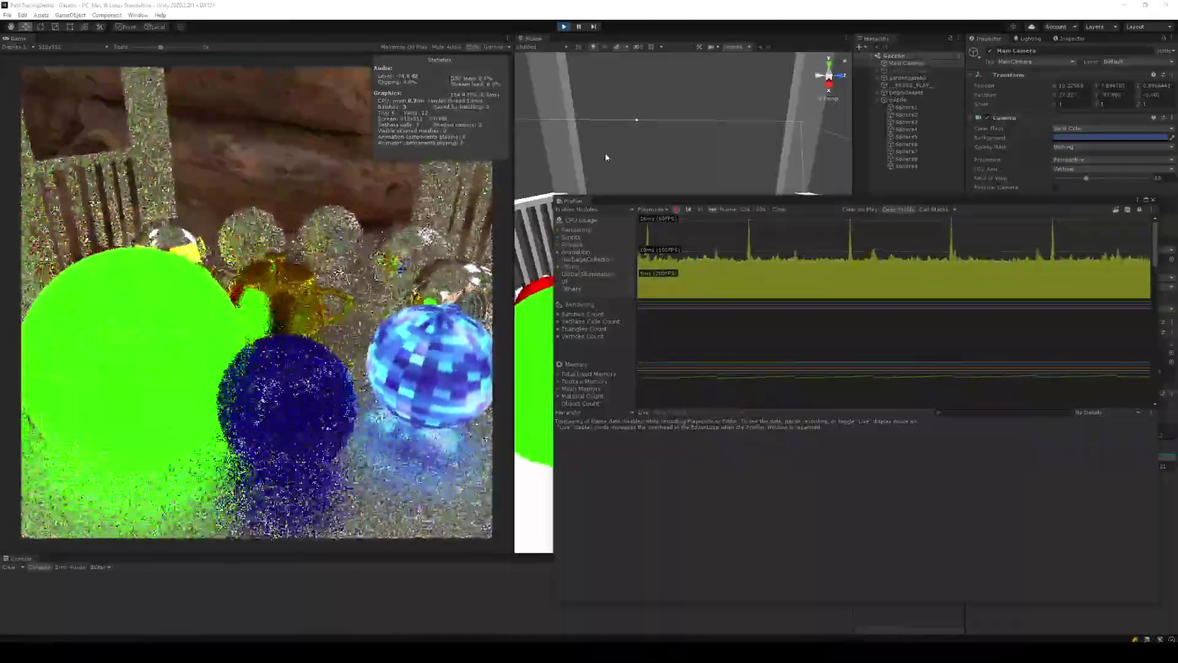
pyautogui.click(580, 209)
pyautogui.click(581, 231)
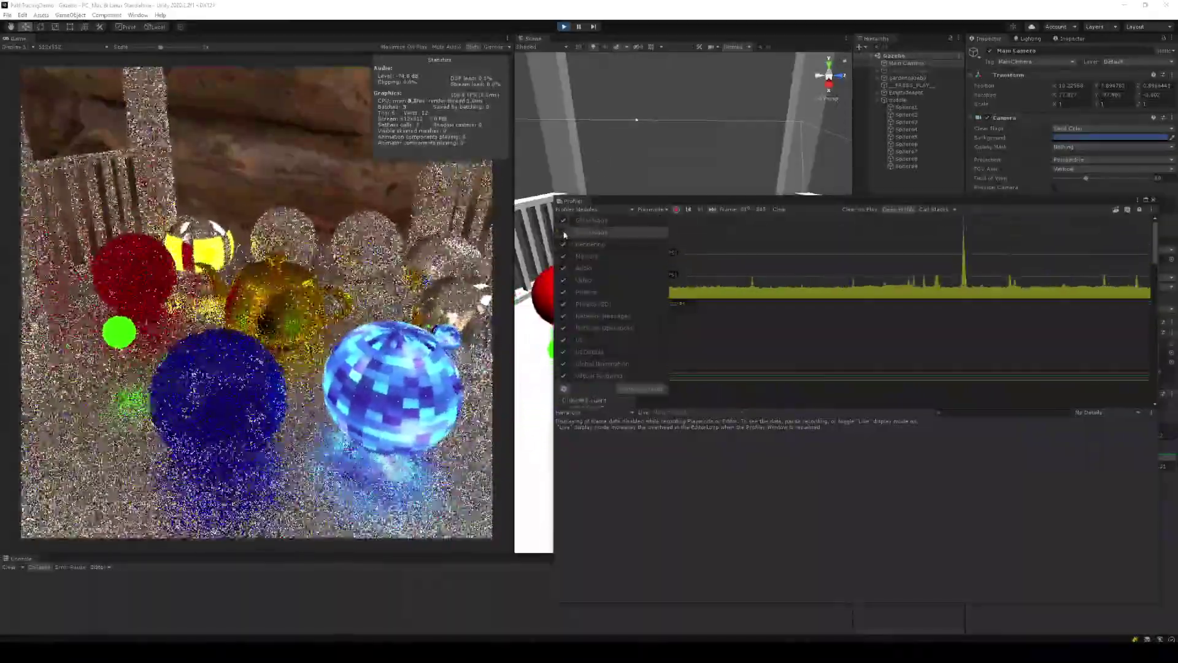
pyautogui.moveTo(636, 197); pyautogui.dragTo(631, 136)
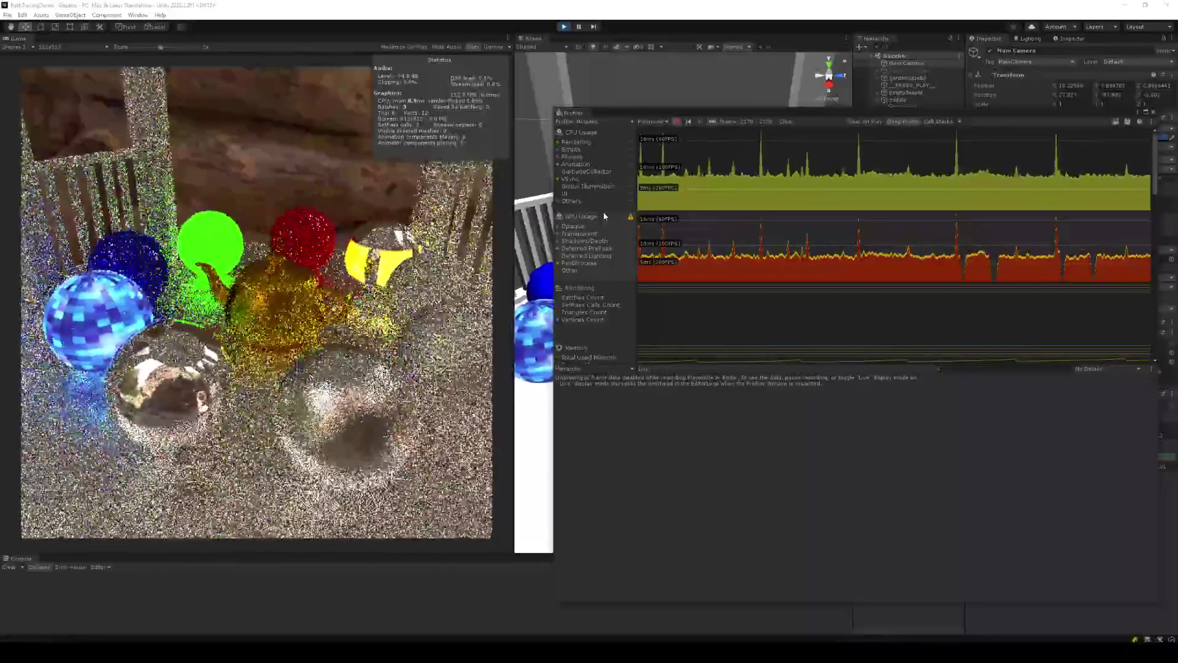
# - Stop play, select frame 2272, and expand PlayerLoop > Camera.Render > Drawing > Camera.ImageEffects
pyautogui.click(564, 27)
pyautogui.moveTo(870, 197); pyautogui.dragTo(864, 198)
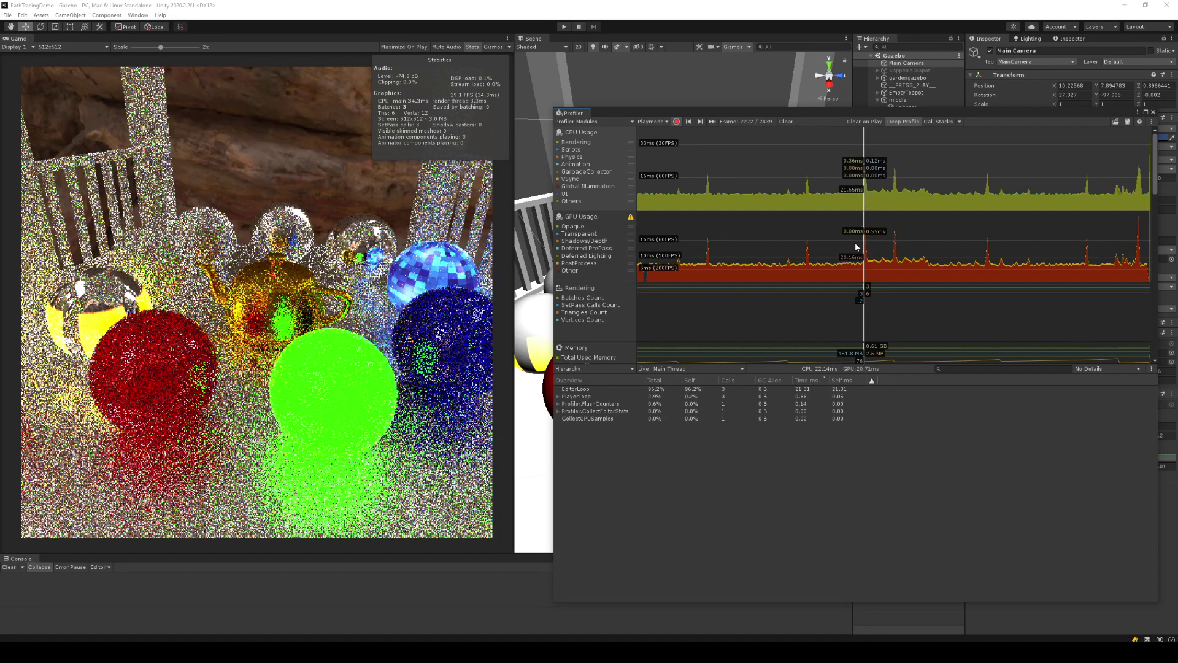
pyautogui.click(736, 397)
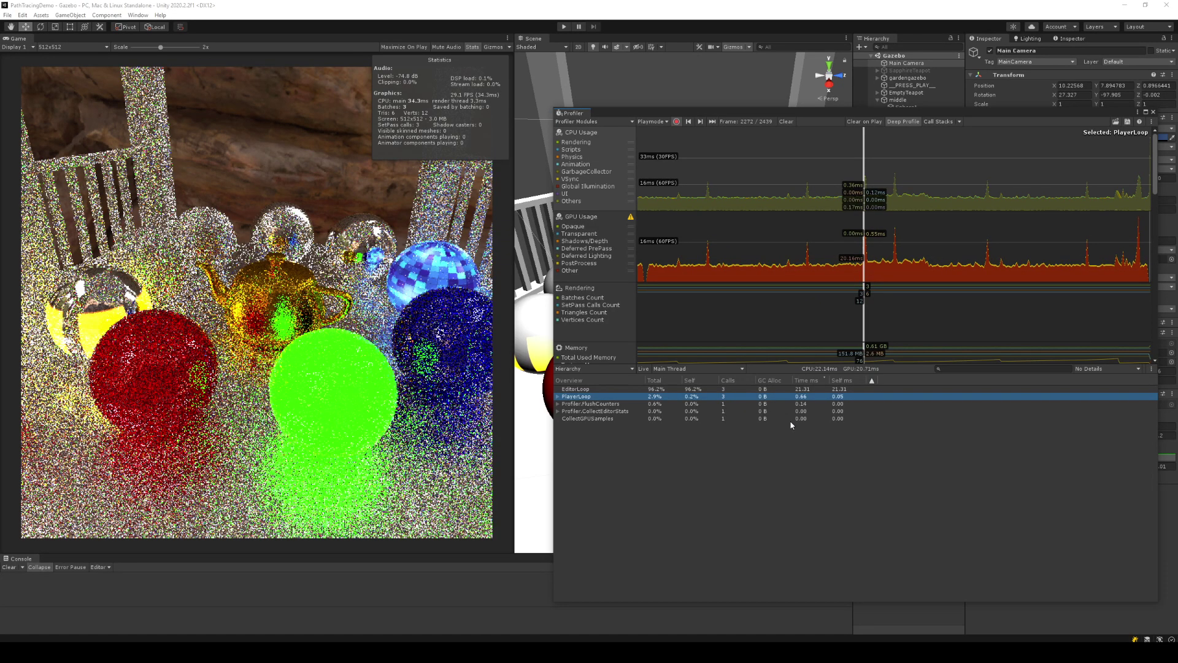
pyautogui.press('Right')
pyautogui.press('Down')
pyautogui.press('Right')
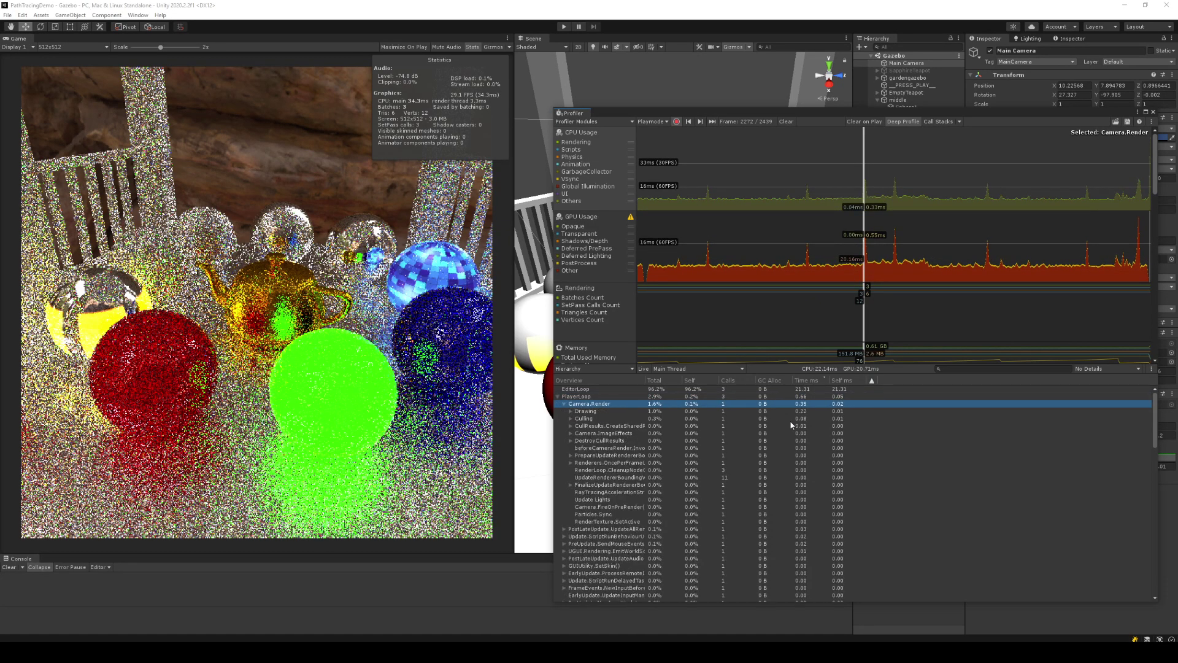
pyautogui.press('Down')
pyautogui.press('Right')
pyautogui.press('Down')
pyautogui.press('Right')
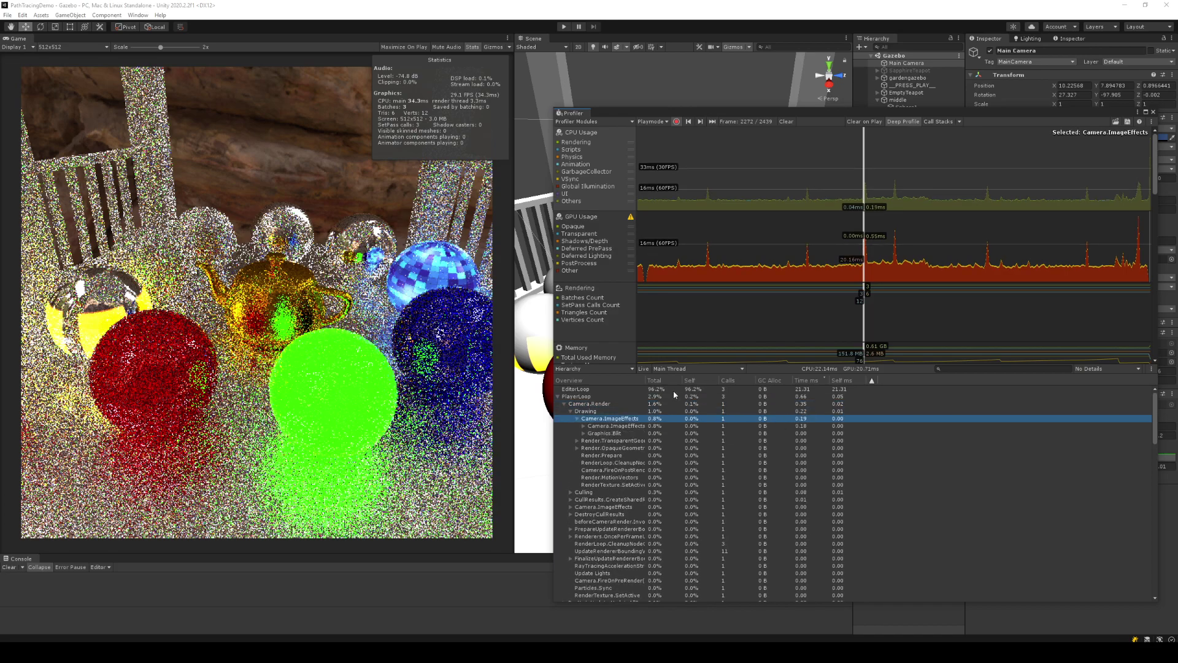
# - Widen the name column and expand through PathTracingDemo.OnRenderImage() to RayTracingShader.Dispatch()
pyautogui.moveTo(647, 382); pyautogui.dragTo(725, 382)
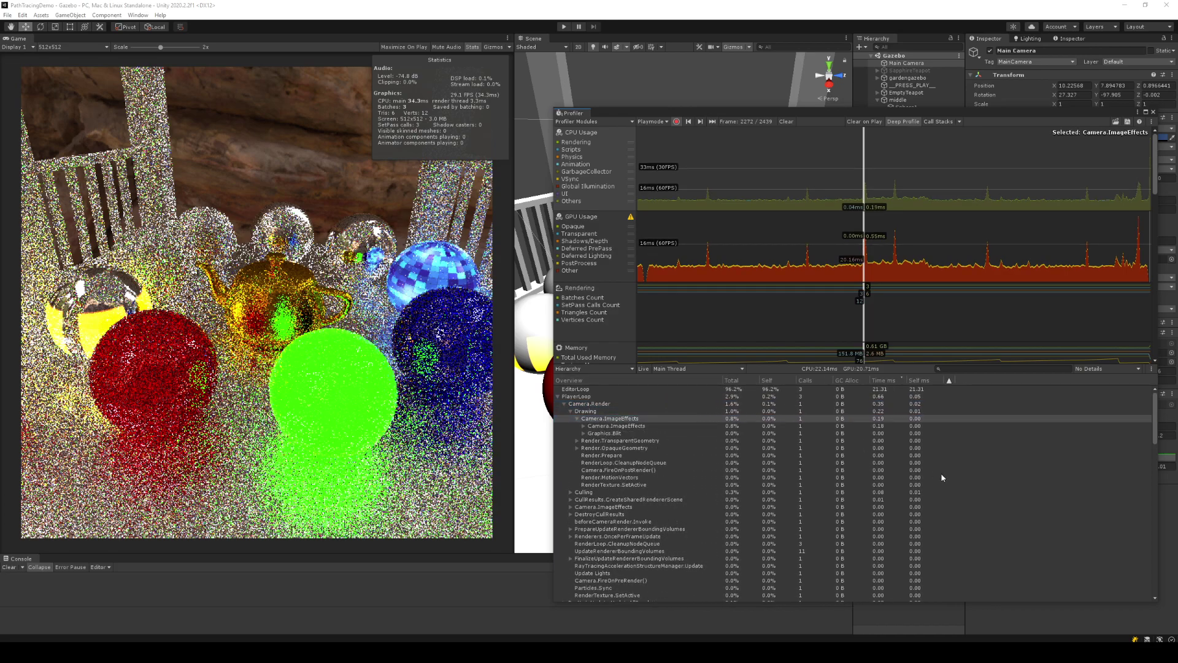
pyautogui.press('Down')
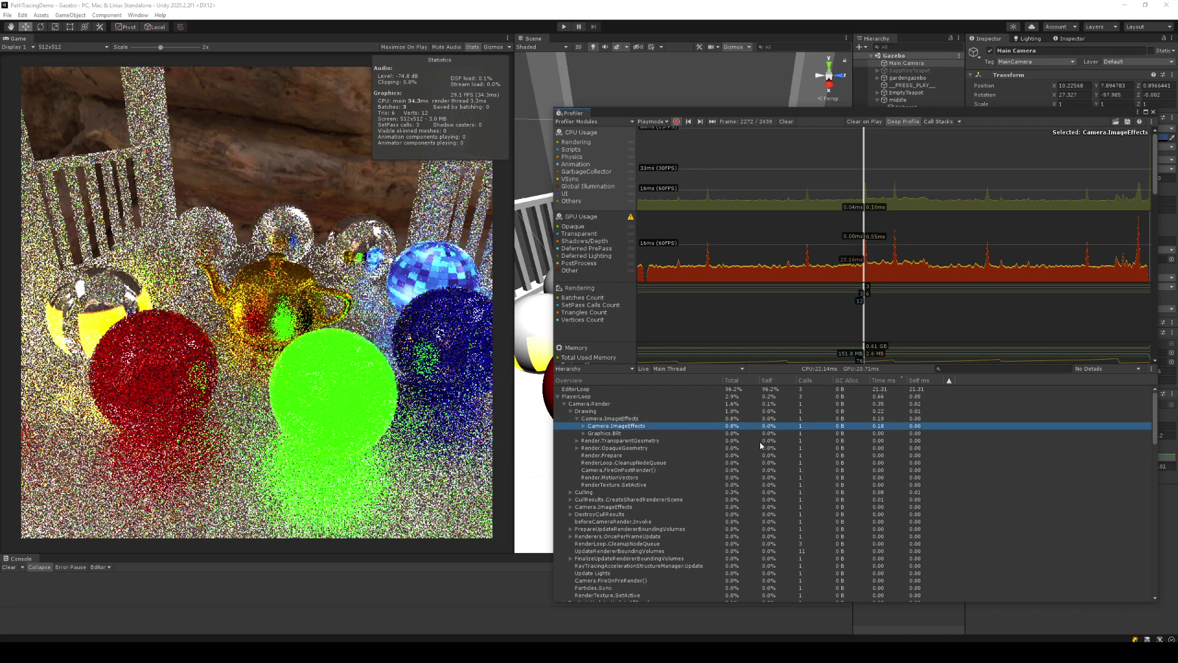
pyautogui.press('Right')
pyautogui.press('Down')
pyautogui.press('Right')
pyautogui.press('Down')
pyautogui.press('Right')
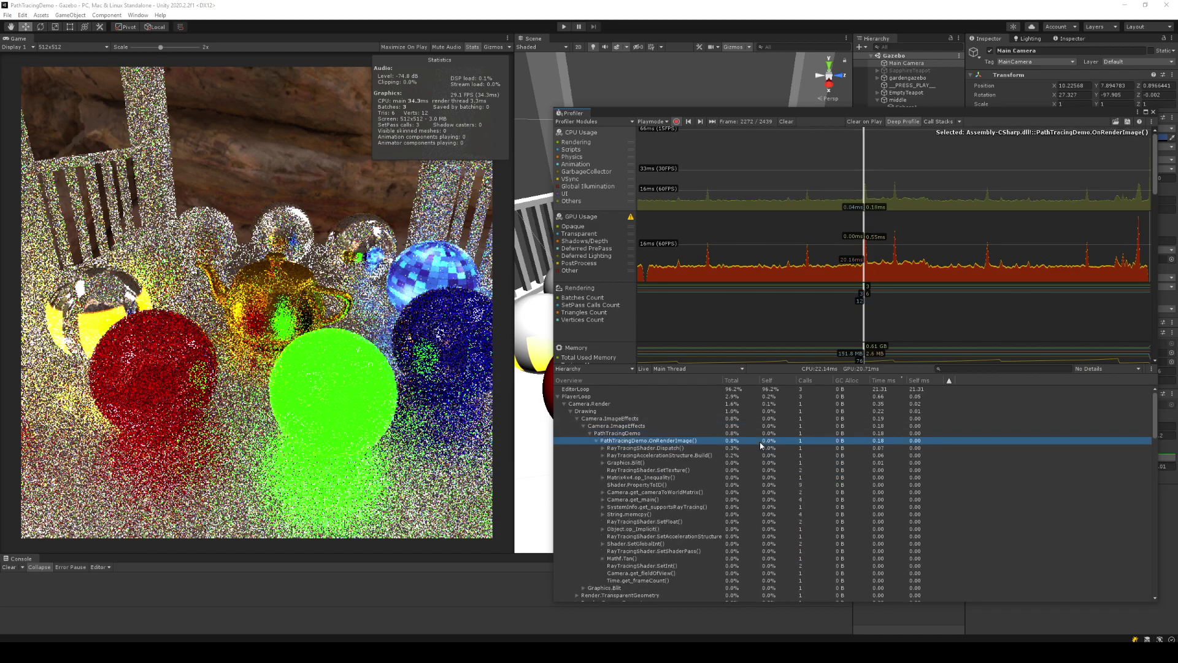
pyautogui.press('Down')
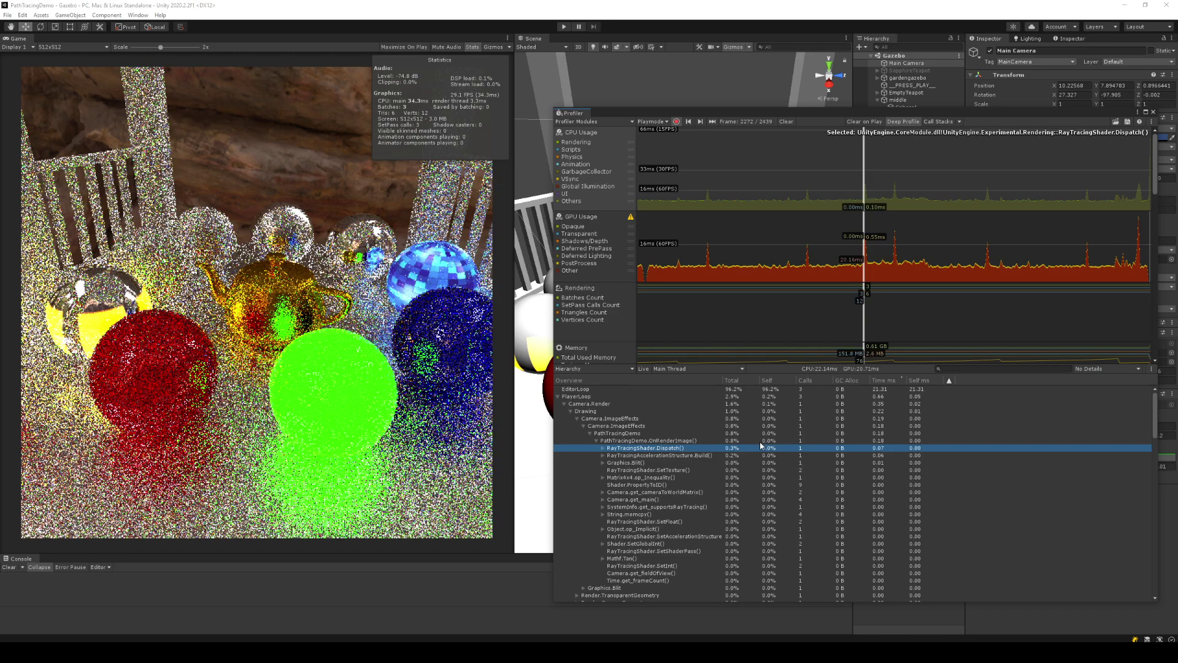
pyautogui.click(87, 48)
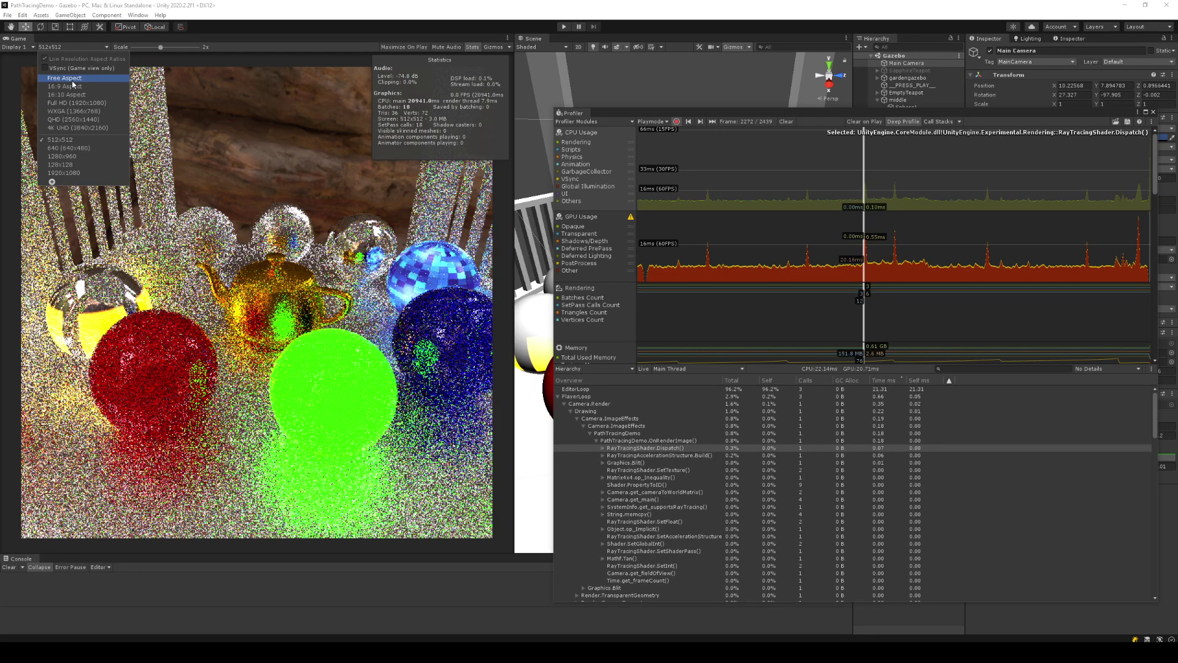
# - Switch the Game view to 4K UHD (3840x2160), record a short play run, and select frame 2867
pyautogui.click(86, 128)
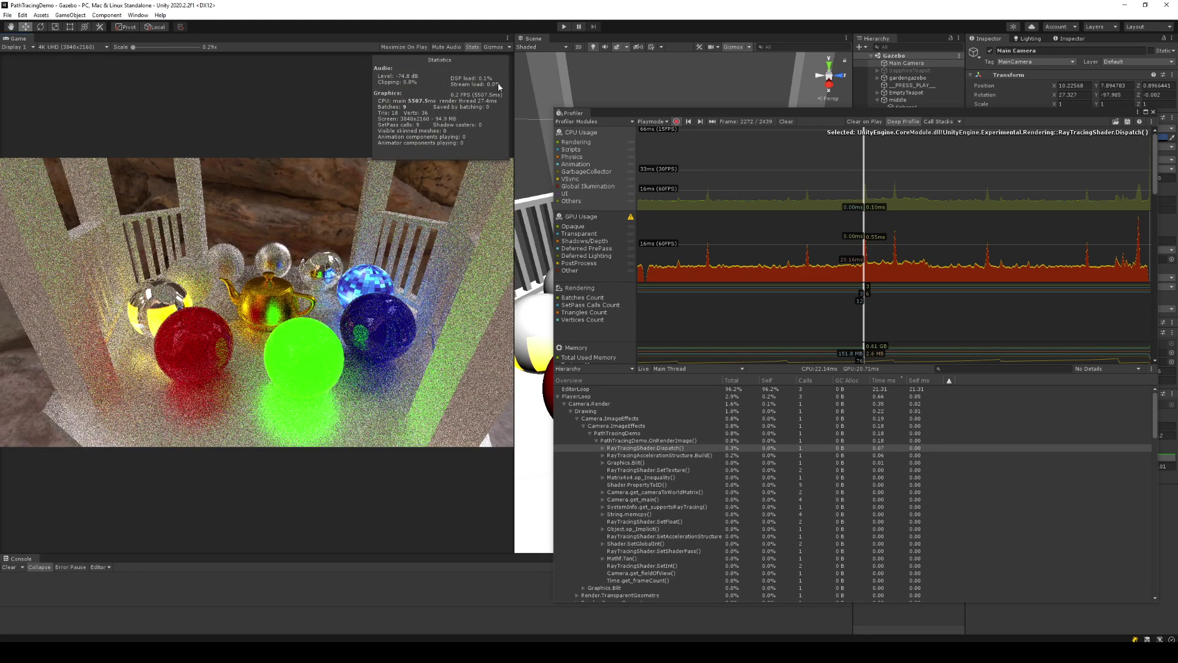
pyautogui.click(564, 28)
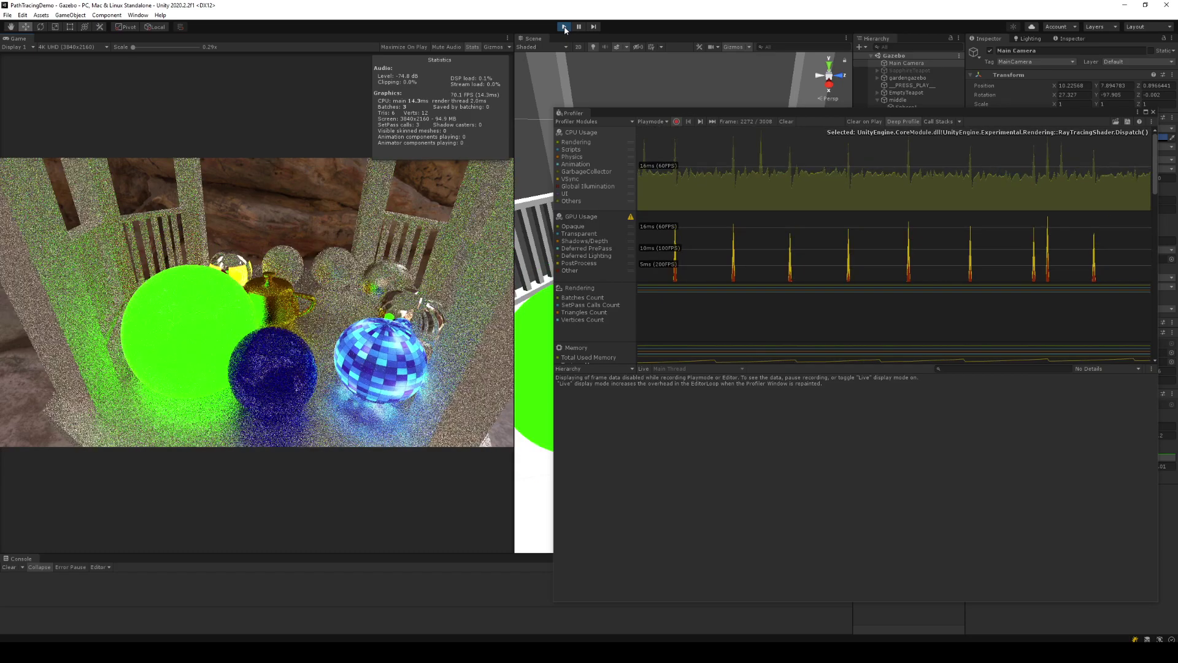
pyautogui.click(565, 28)
pyautogui.click(810, 195)
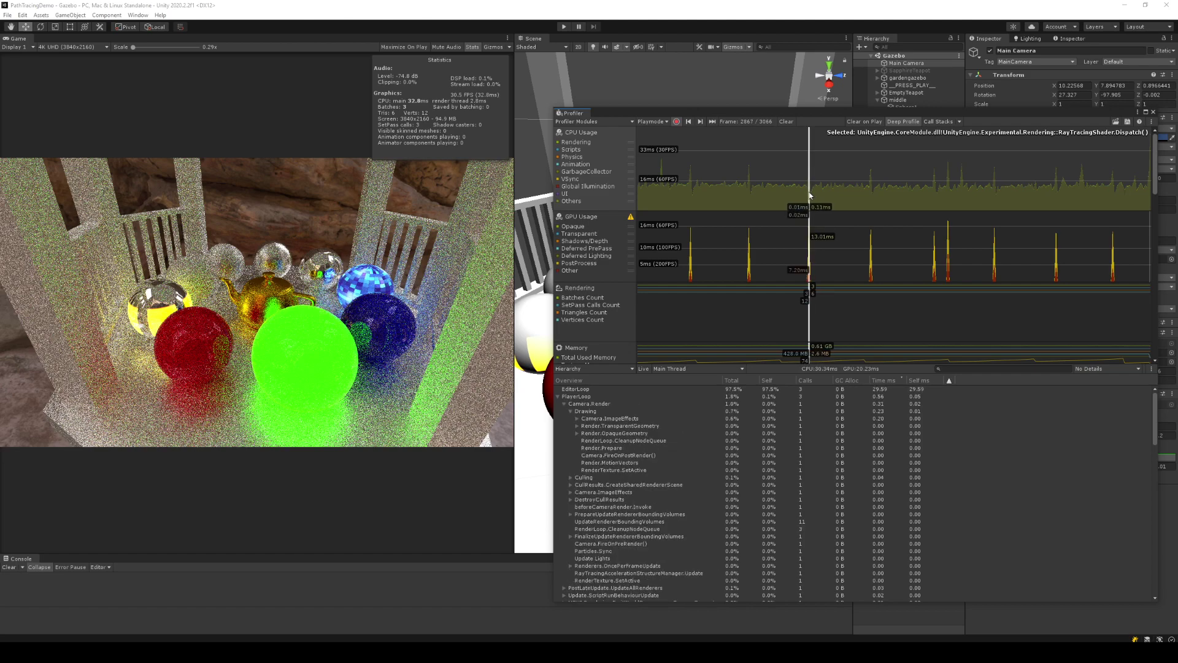
# - On frame 2867, expand Camera.ImageEffects and PathTracingDemo down to OnRenderImage()
pyautogui.press('Left')
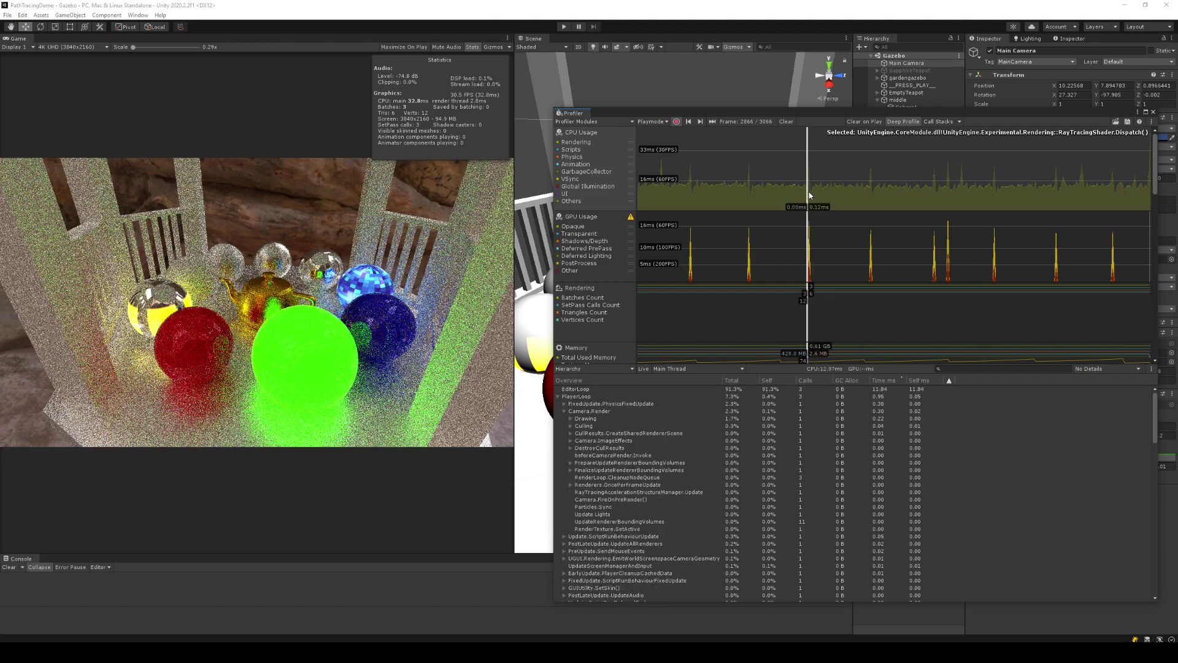
pyautogui.press('Right')
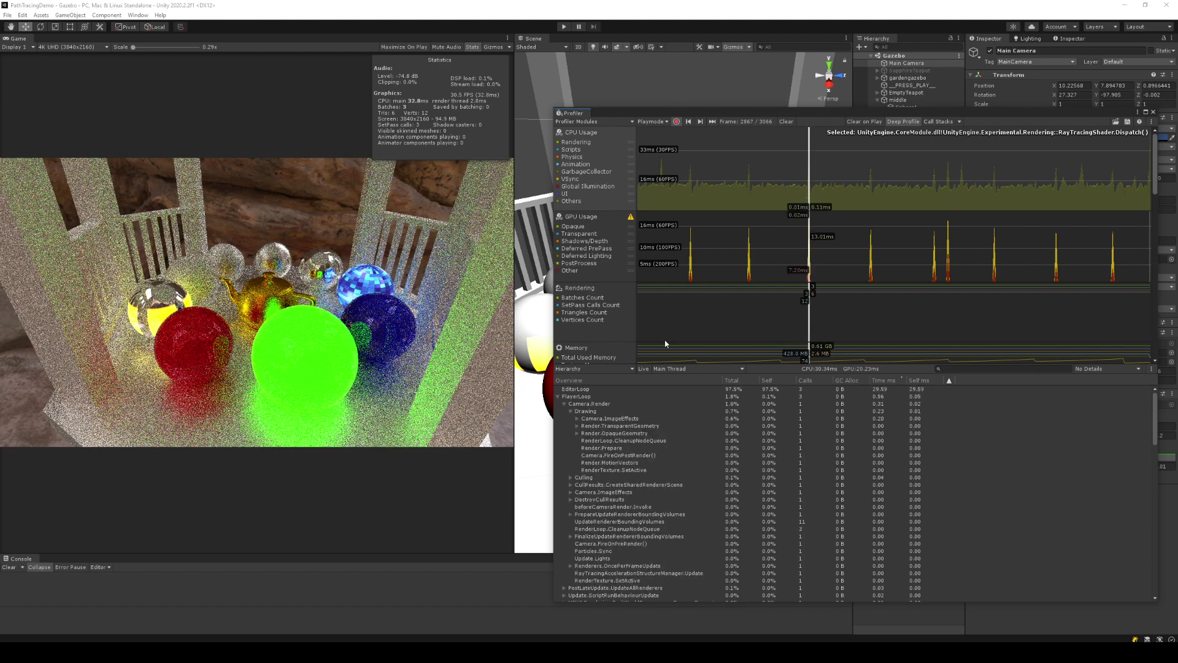
pyautogui.click(636, 419)
pyautogui.press('Right')
pyautogui.press('Down')
pyautogui.press('Right')
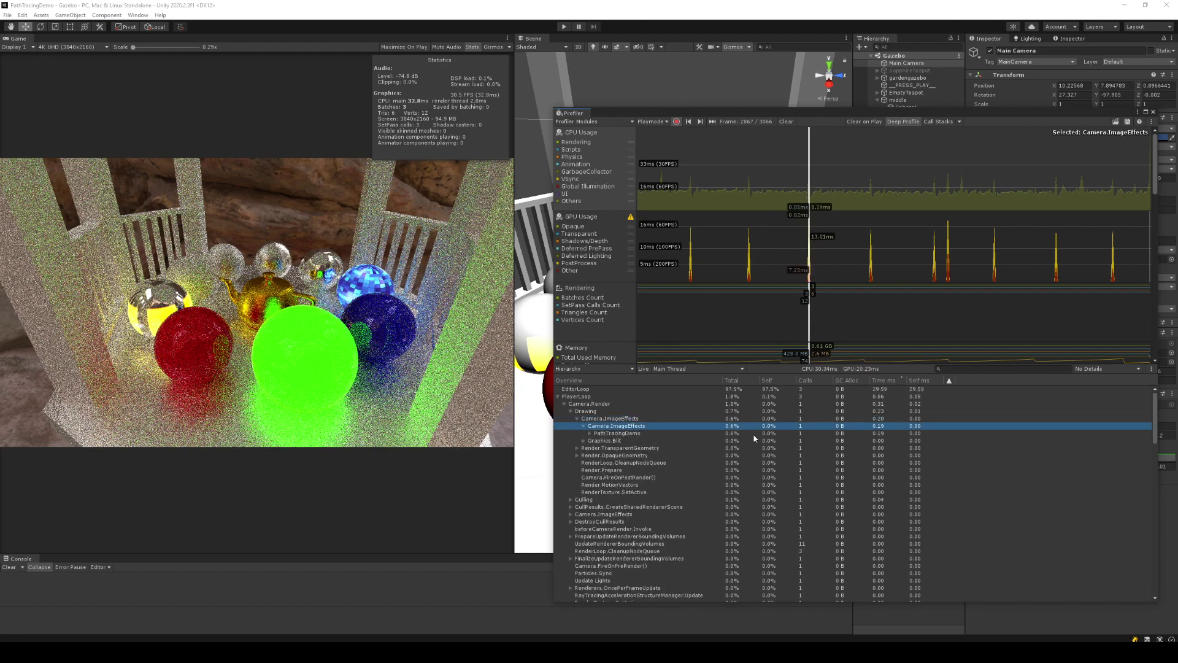
pyautogui.press('Down')
pyautogui.press('Right')
pyautogui.press('Down')
# - Drill into RayTracingShader.Dispatch() and RayTracing.Dispatch down to the acceleration structure and bounding volume updates
pyautogui.press('Down')
pyautogui.press('Right')
pyautogui.press('Down')
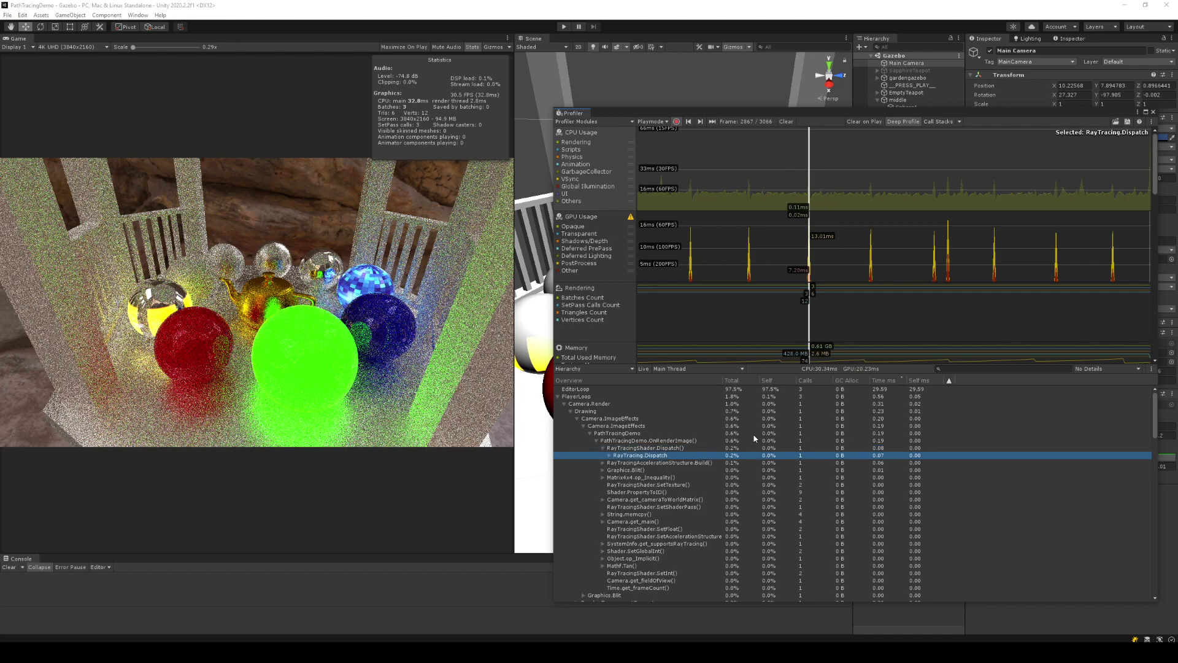
pyautogui.press('Right')
pyautogui.press('Down')
pyautogui.press('Right')
pyautogui.press('Down')
pyautogui.press('Down')
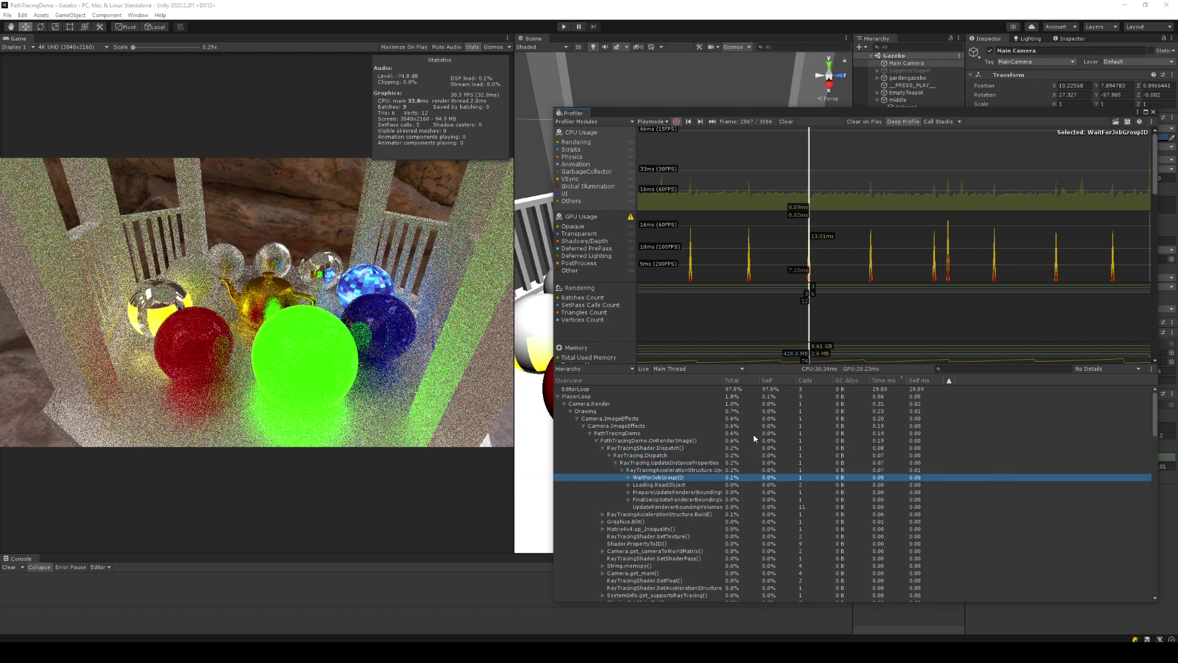
pyautogui.press('Right')
pyautogui.press('Down')
pyautogui.press('Down')
pyautogui.press('Down')
pyautogui.press('Right')
pyautogui.press('Down')
pyautogui.press('Right')
pyautogui.press('Down')
pyautogui.press('Down')
pyautogui.press('Right')
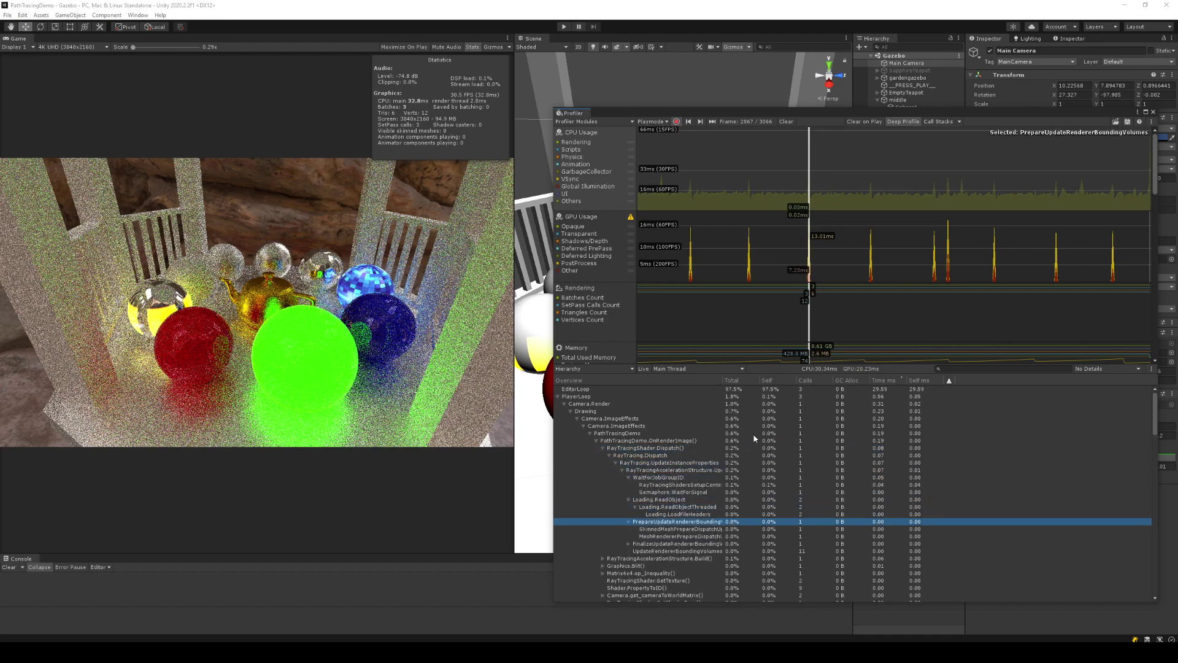
pyautogui.press('Down')
pyautogui.press('Down')
pyautogui.press('Down')
pyautogui.press('Right')
# - Collapse the expanded samples back up to RayTracingShader.Dispatch()
pyautogui.press('Left')
pyautogui.press('Left')
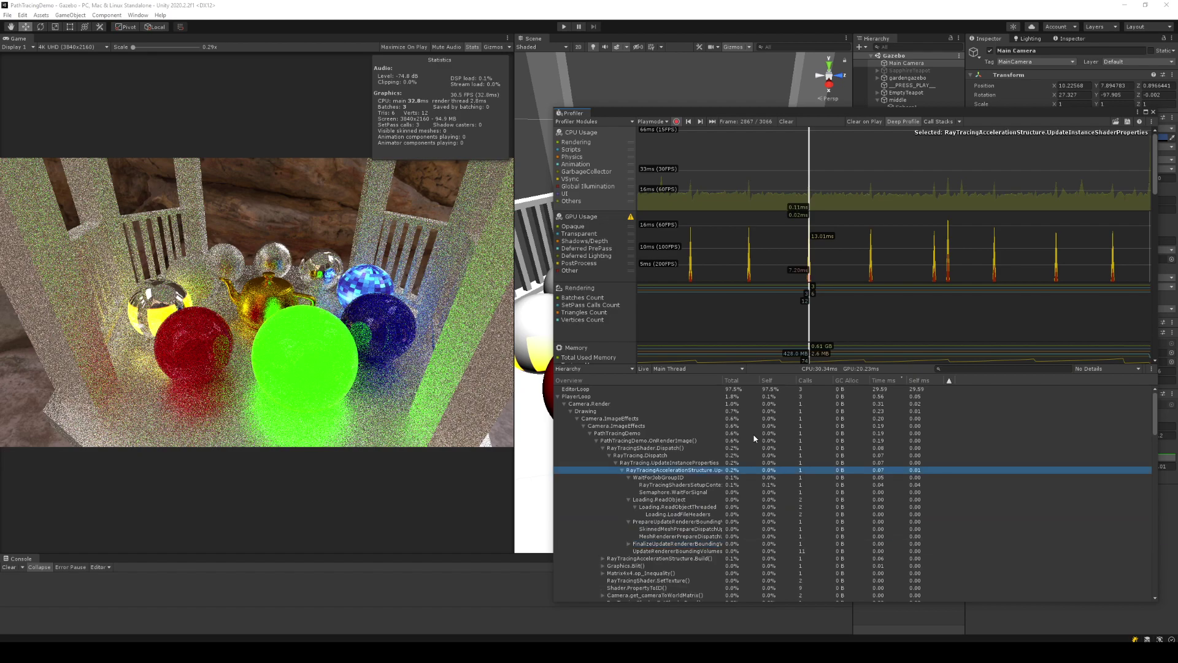
pyautogui.press('Left')
pyautogui.press('Left')
pyautogui.press('Left')
pyautogui.press('Left')
pyautogui.press('Left')
pyautogui.press('Left')
pyautogui.press('Left')
pyautogui.press('Left')
pyautogui.press('Left')
pyautogui.press('Left')
pyautogui.press('Left')
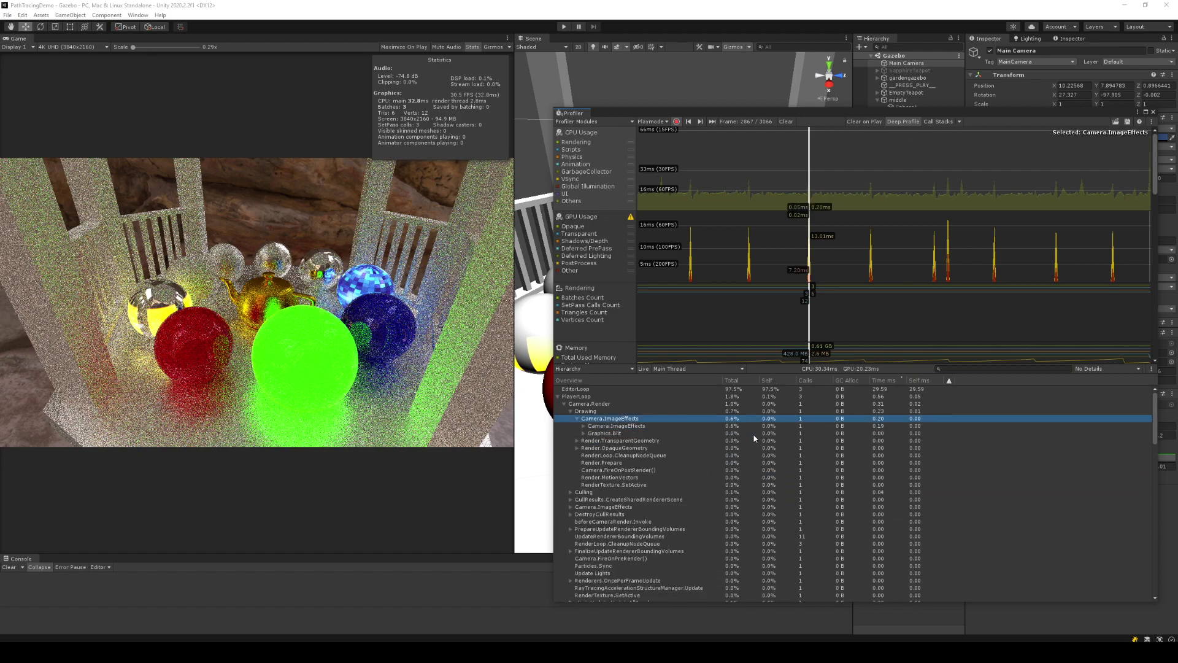
pyautogui.press('Left')
pyautogui.press('Left')
pyautogui.press('Left')
pyautogui.press('Left')
pyautogui.press('Left')
pyautogui.press('Left')
pyautogui.press('Left')
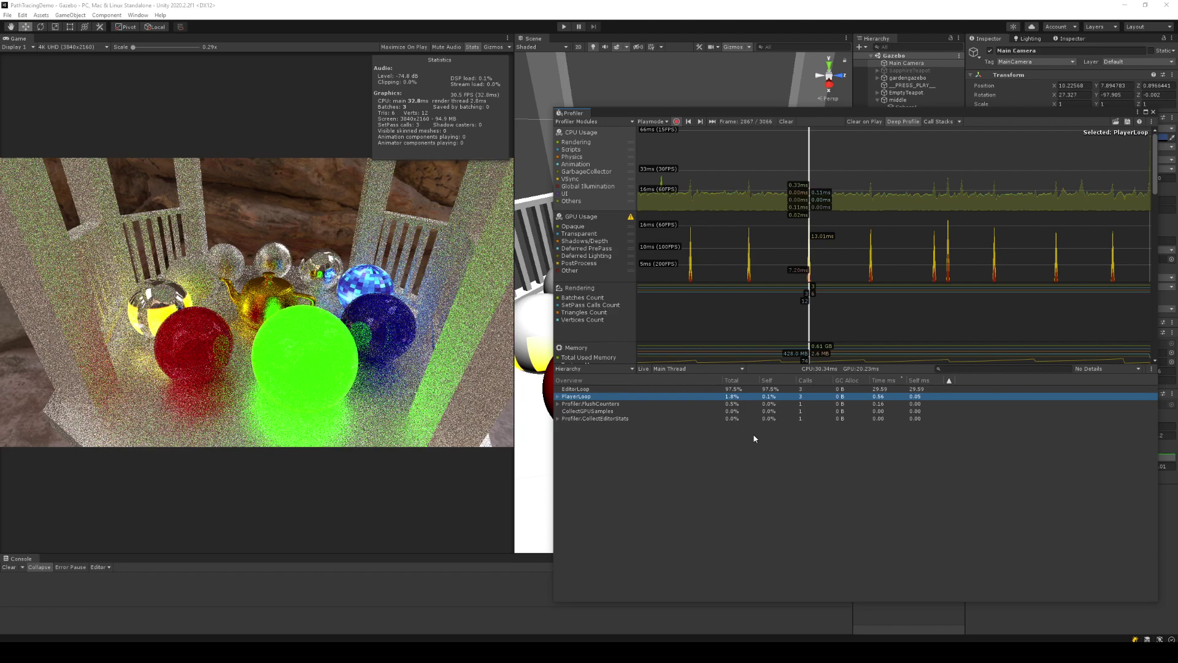
# - Show the frame's GPU timings, expand PlayerLoop to Camera.Render, and widen the name column
pyautogui.click(751, 254)
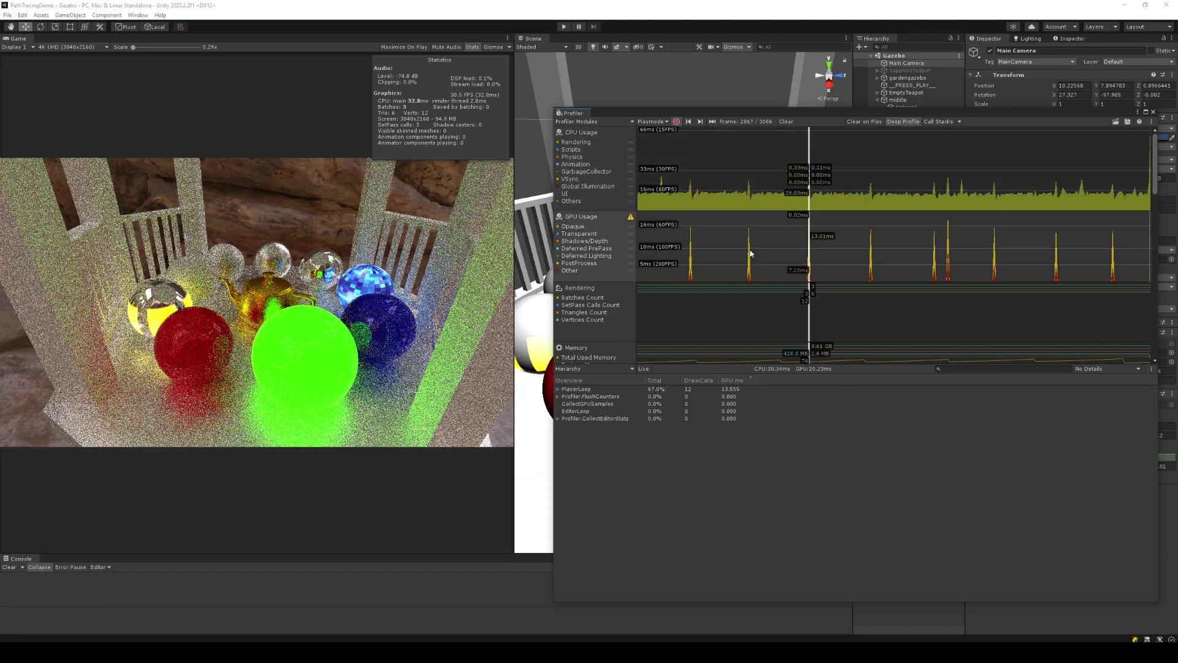
pyautogui.click(634, 393)
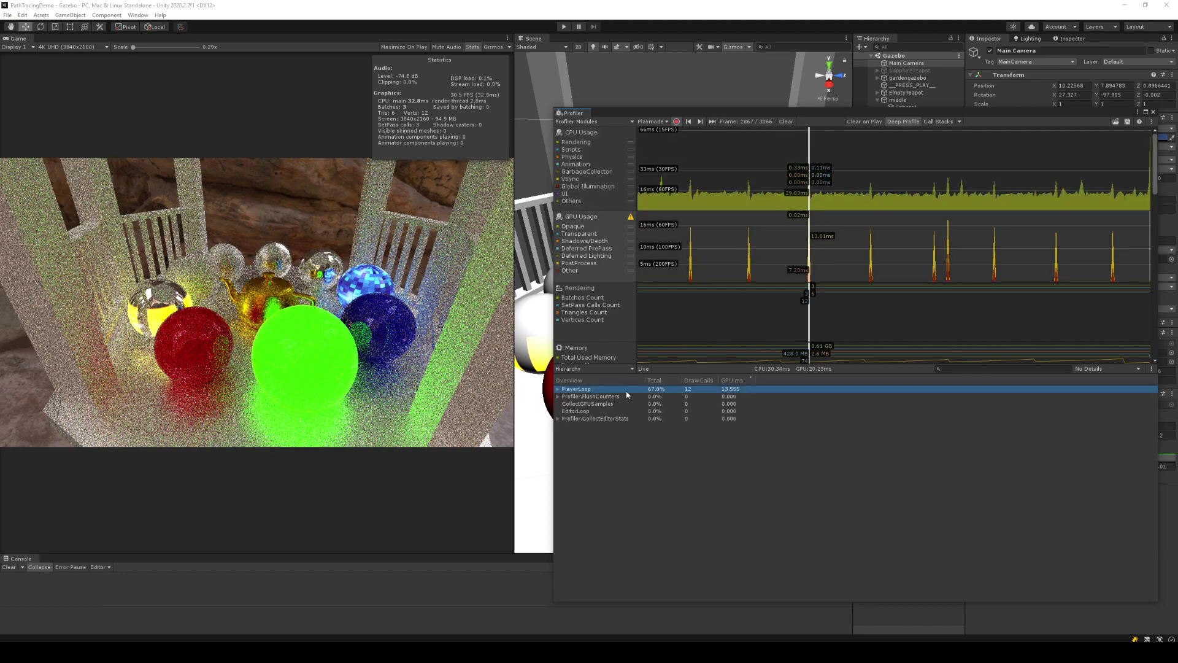
pyautogui.press('Right')
pyautogui.press('Right')
pyautogui.press('Right')
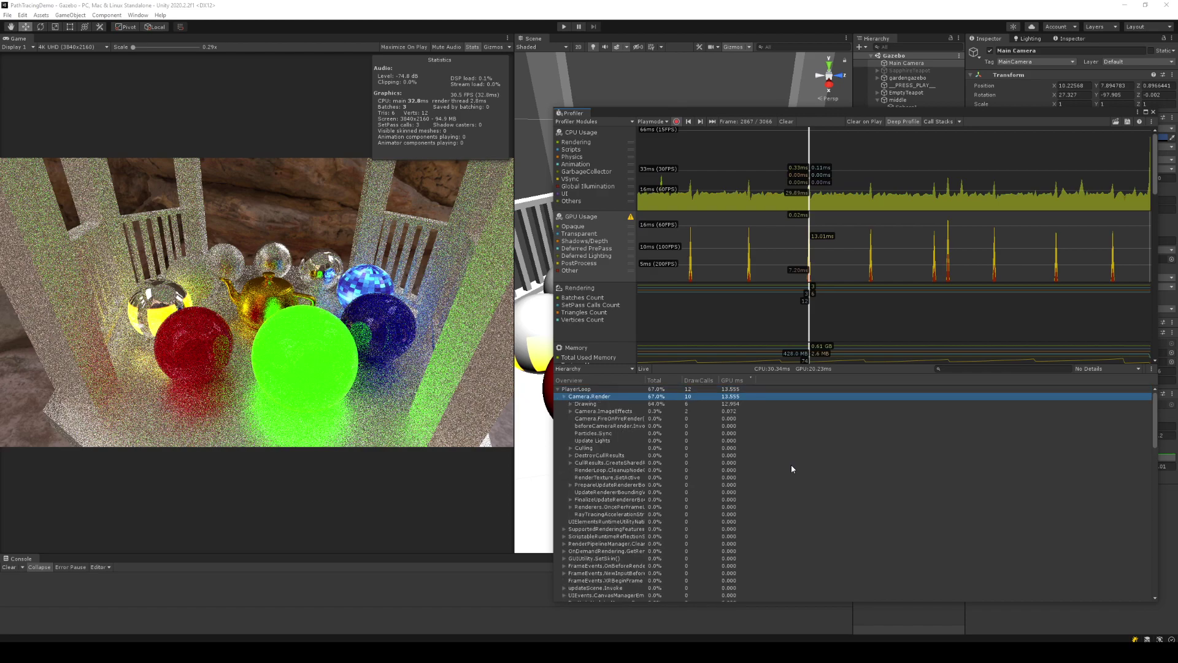
pyautogui.press('Right')
pyautogui.press('Right')
pyautogui.press('Right')
pyautogui.press('Right')
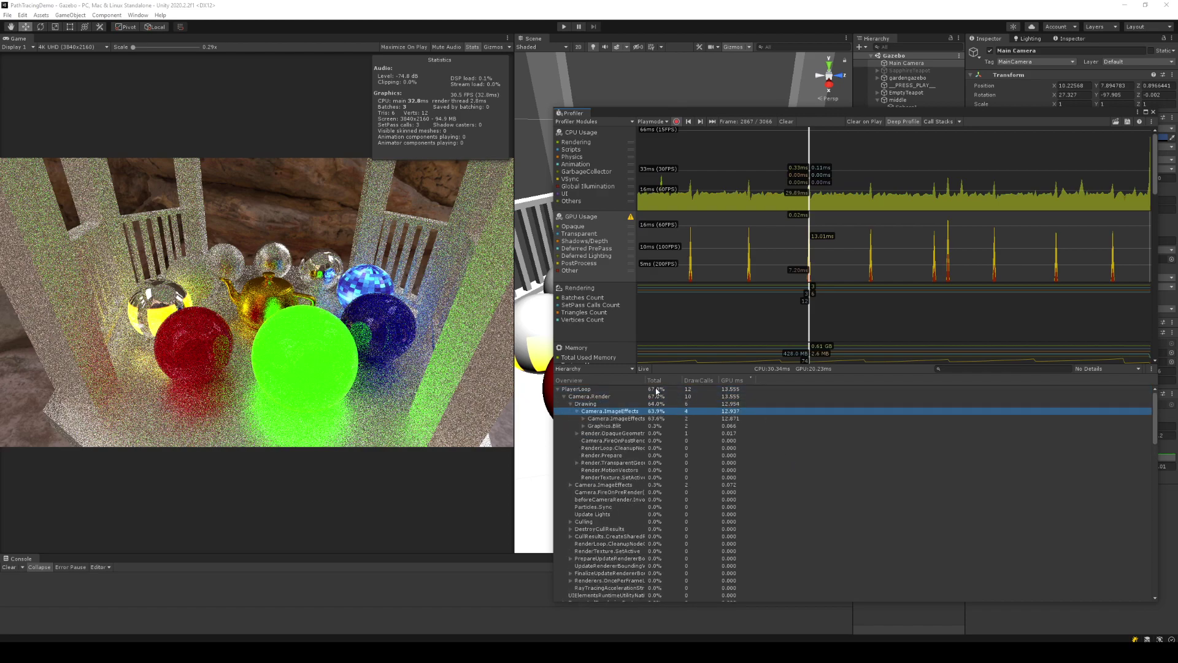
pyautogui.moveTo(647, 381); pyautogui.dragTo(718, 380)
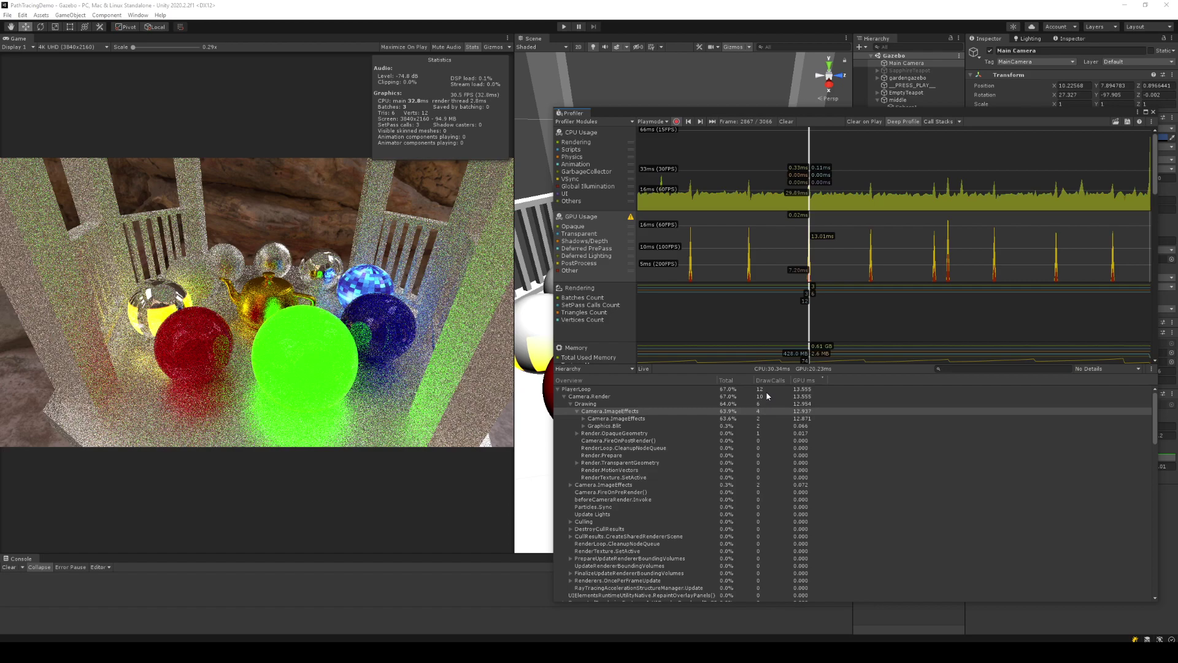
# - Expand Camera.ImageEffects through PathTracingDemo.OnRenderImage() to Graphics.Blit, costing 12.871 ms GPU time
pyautogui.click(765, 412)
pyautogui.press('Right')
pyautogui.press('Right')
pyautogui.press('Right')
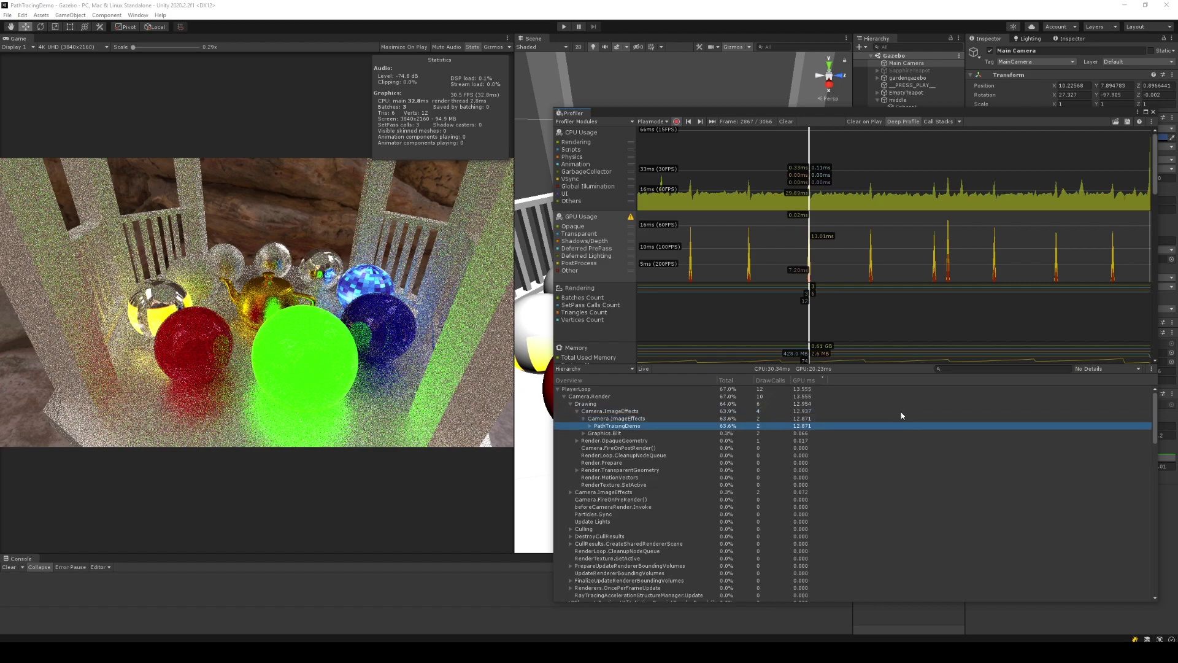
pyautogui.press('Right')
pyautogui.press('Right')
pyautogui.press('Right')
pyautogui.press('Right')
pyautogui.press('Right')
pyautogui.press('Down')
pyautogui.press('Right')
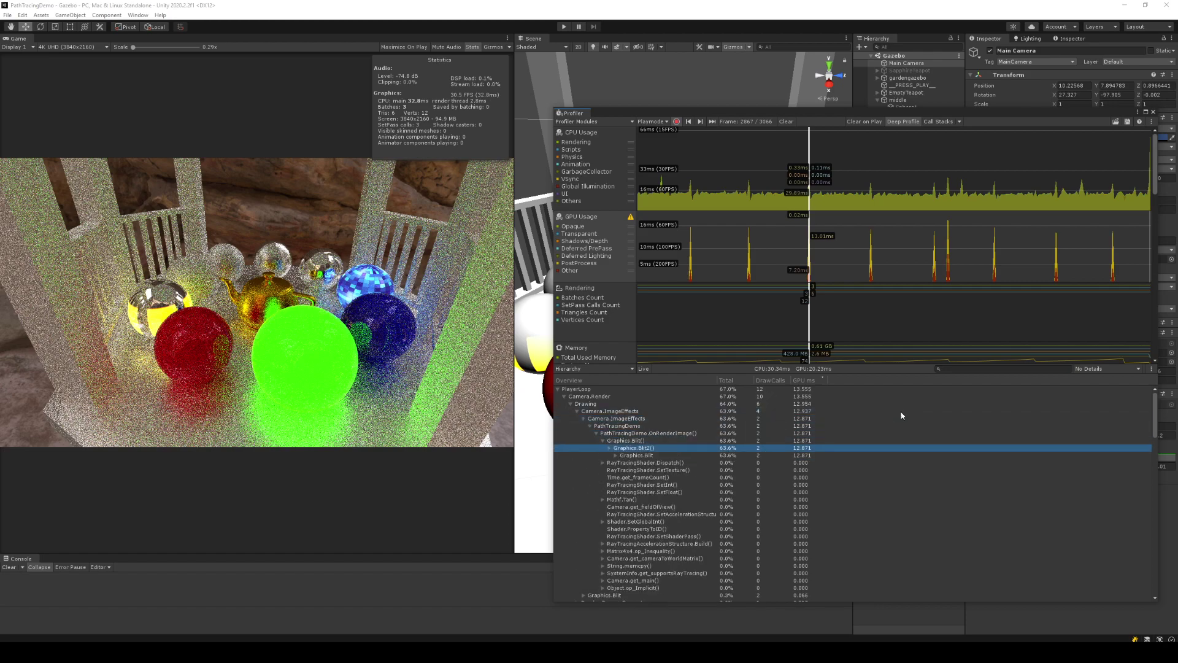
pyautogui.press('Down')
pyautogui.press('Right')
pyautogui.press('Down')
pyautogui.press('Down')
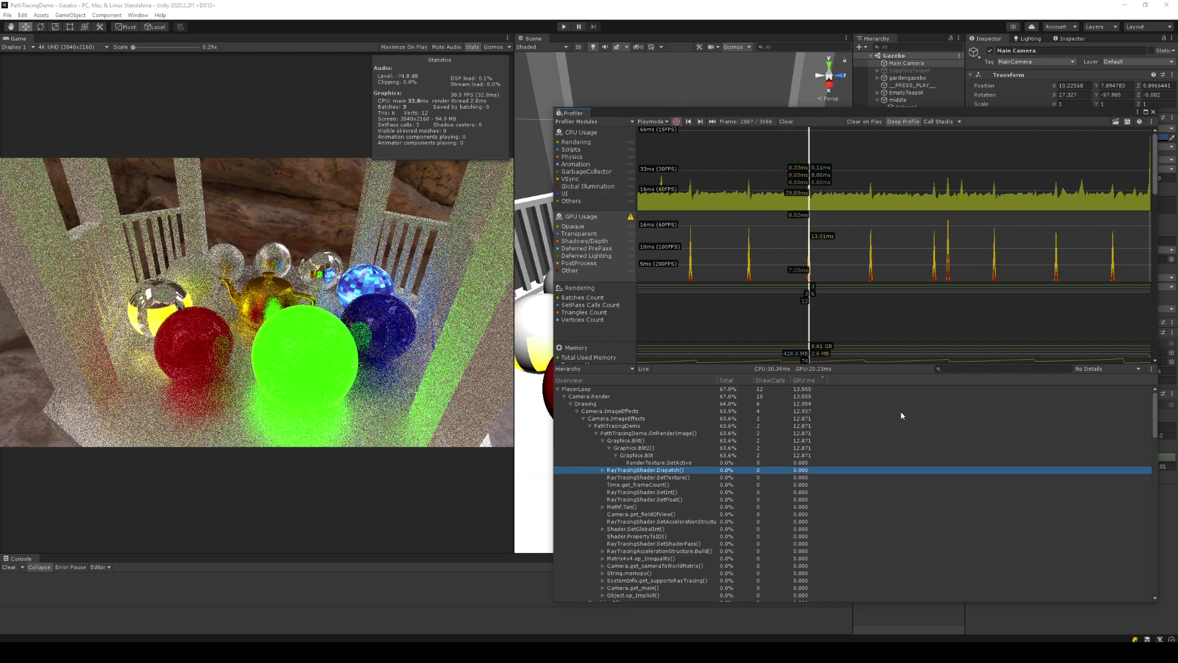
pyautogui.press('Up')
pyautogui.press('Up')
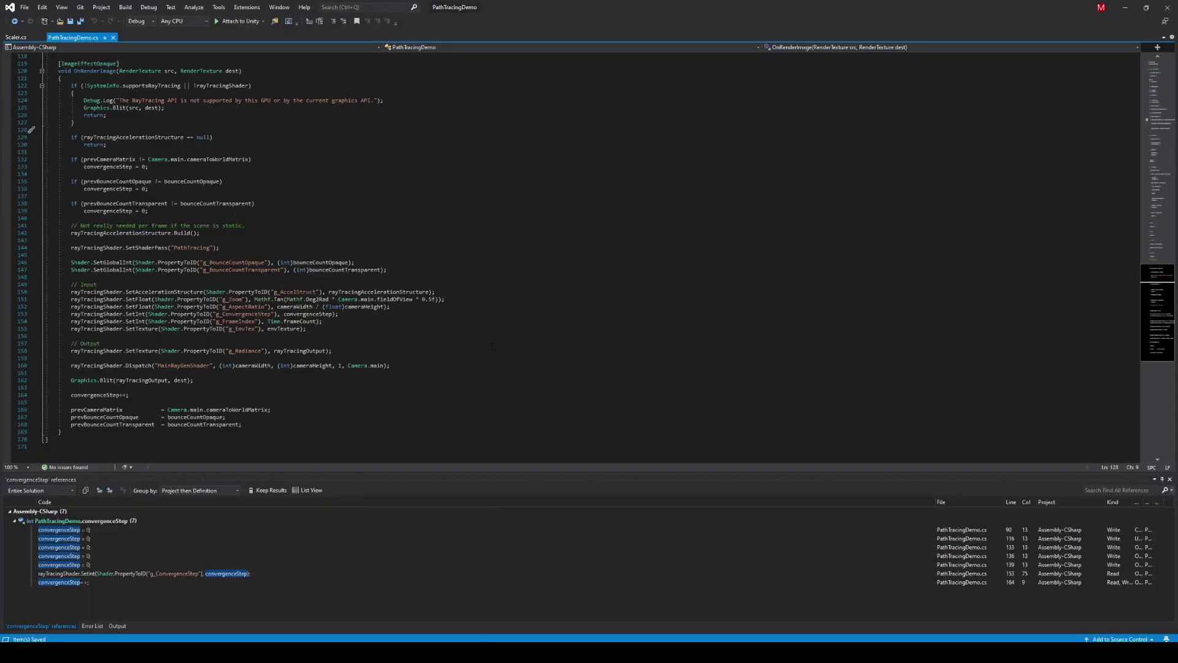
# - Inspect Camera.main in OnRenderImage's Dispatch call and scroll up through PathTracingDemo.cs without editing
pyautogui.click(492, 346)
pyautogui.moveTo(108, 380)
pyautogui.moveTo(378, 365)
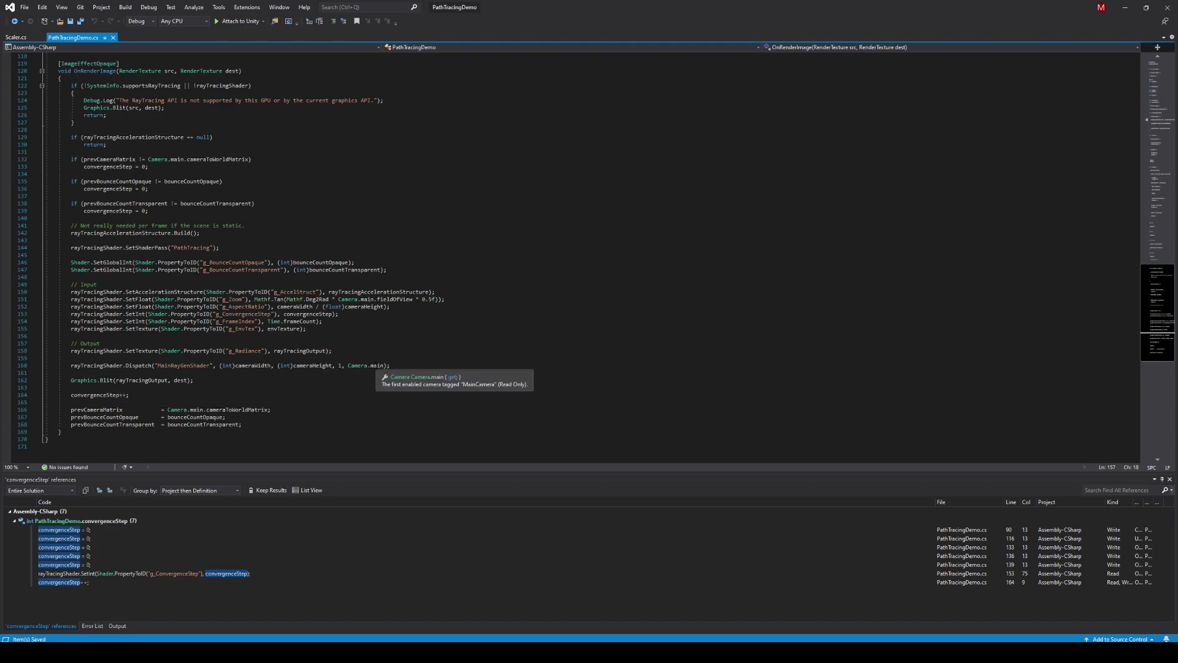
pyautogui.scroll(6, 380, 371)
pyautogui.scroll(-4, 380, 370)
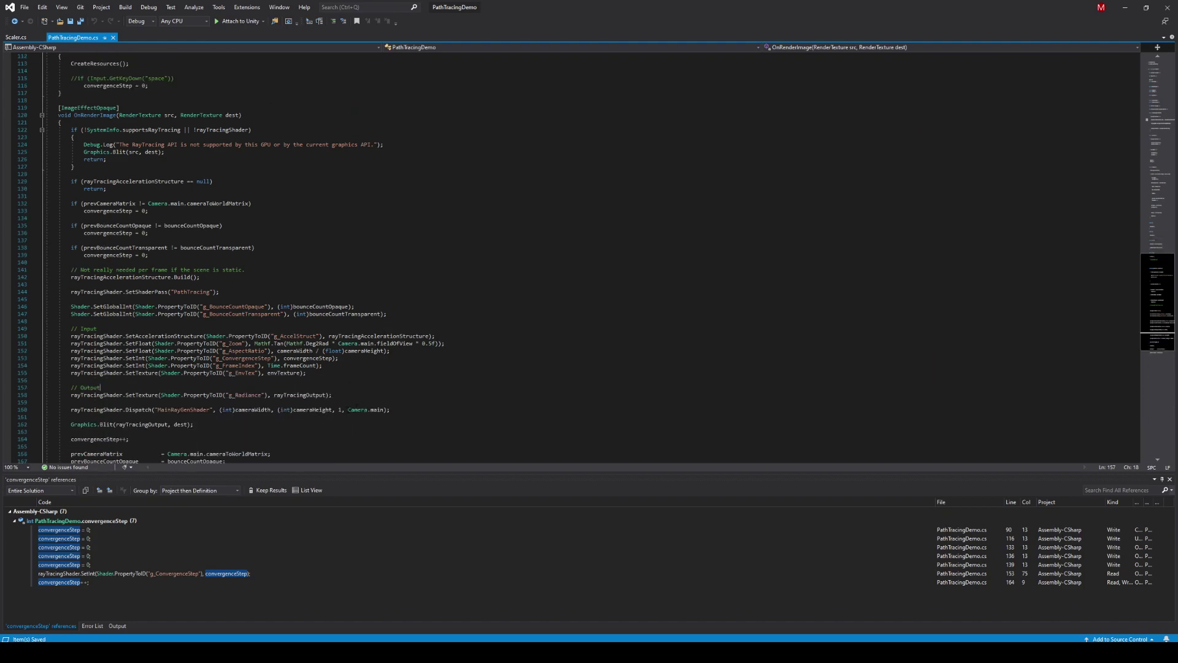
pyautogui.moveTo(348, 409); pyautogui.dragTo(383, 410)
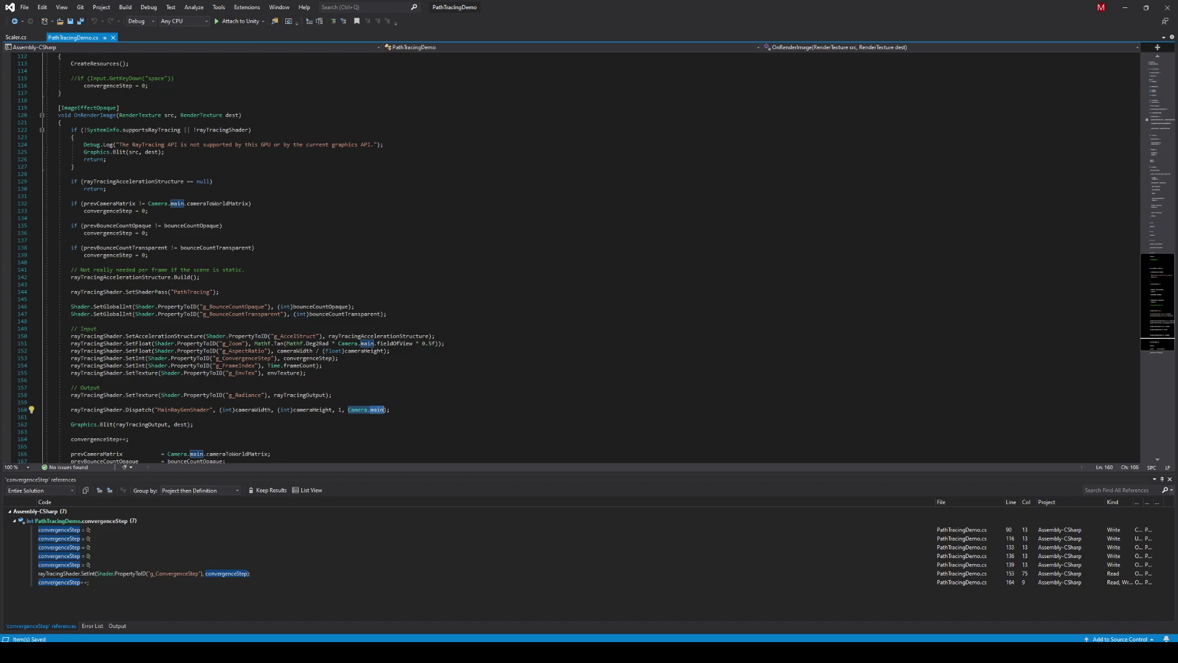
pyautogui.click(380, 409)
pyautogui.click(366, 410)
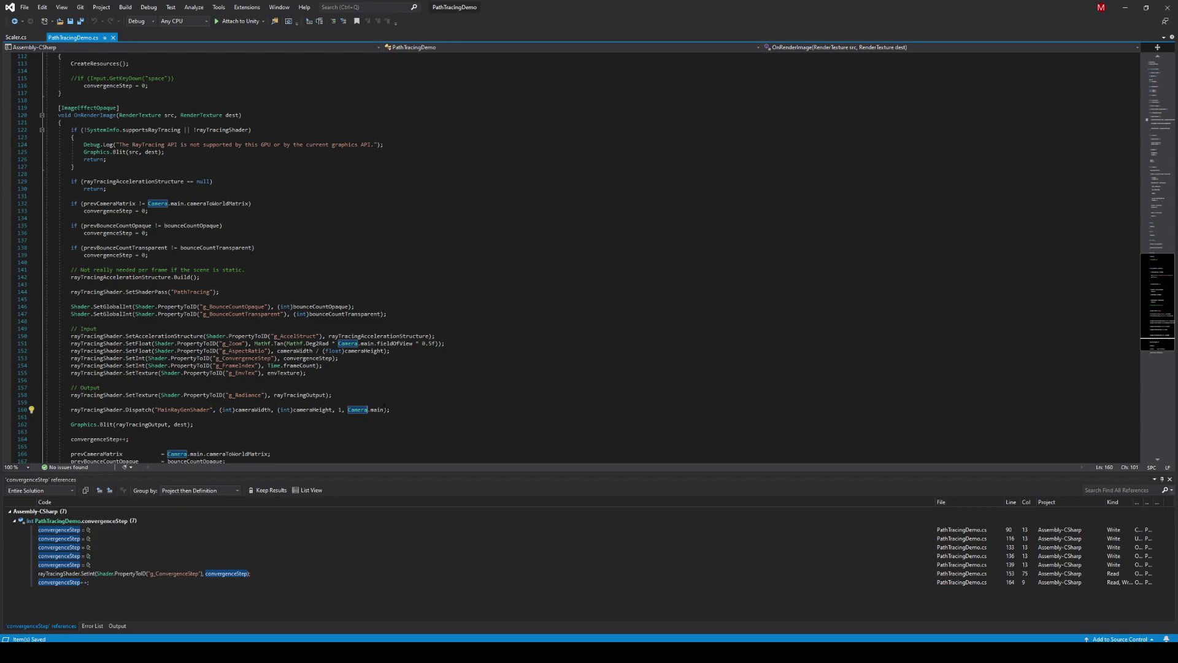
pyautogui.click(349, 409)
pyautogui.scroll(7, 358, 293)
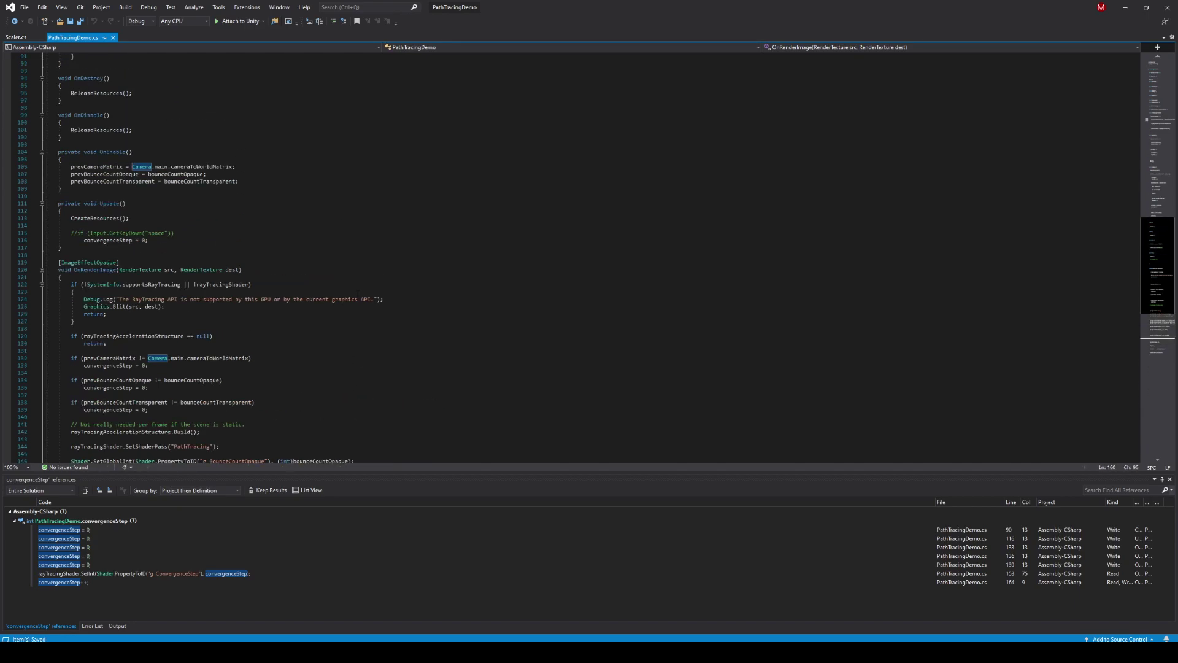
pyautogui.scroll(6, 358, 293)
pyautogui.scroll(6, 319, 286)
pyautogui.scroll(6, 276, 276)
pyautogui.scroll(6, 227, 264)
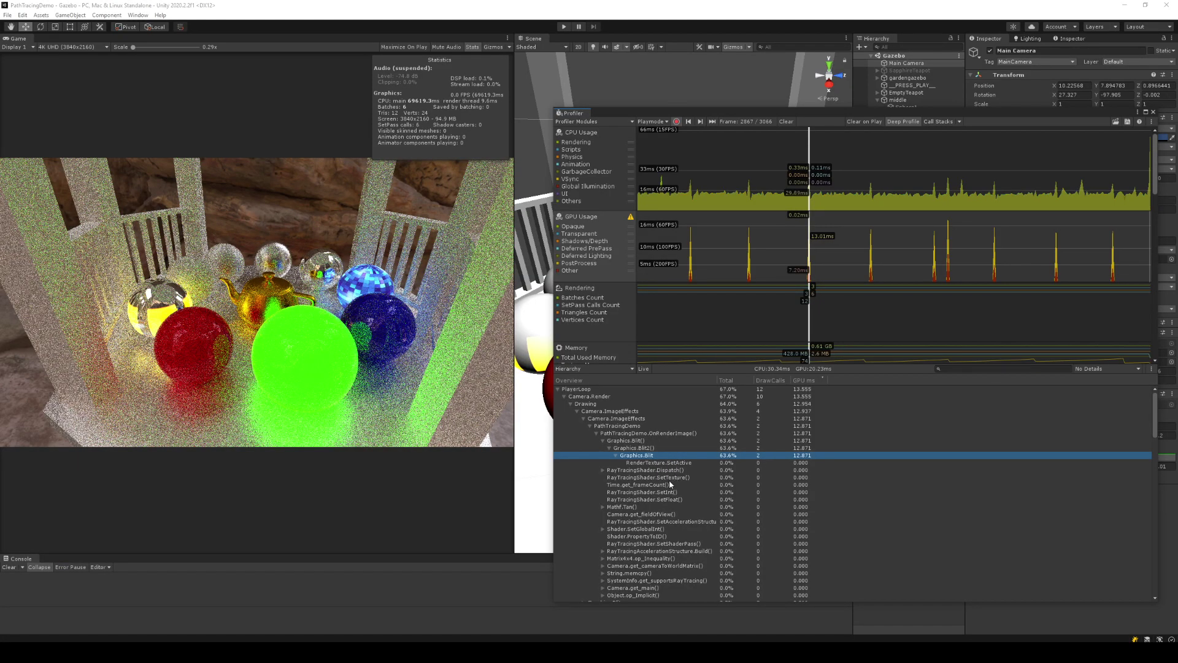
# - Collapse the Profiler's CPU hierarchy back to its top-level entries
pyautogui.click(669, 485)
pyautogui.press('Down')
pyautogui.press('Left')
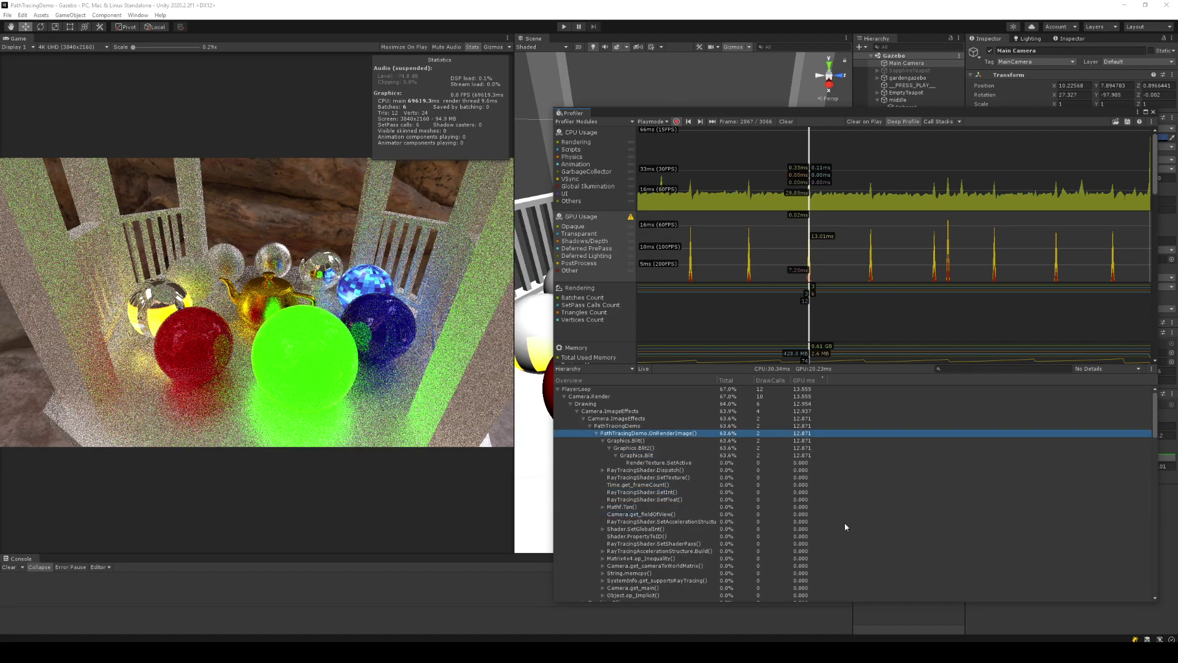
pyautogui.press('Left')
pyautogui.press('Left')
pyautogui.press('Left')
pyautogui.press('Left')
pyautogui.press('Left')
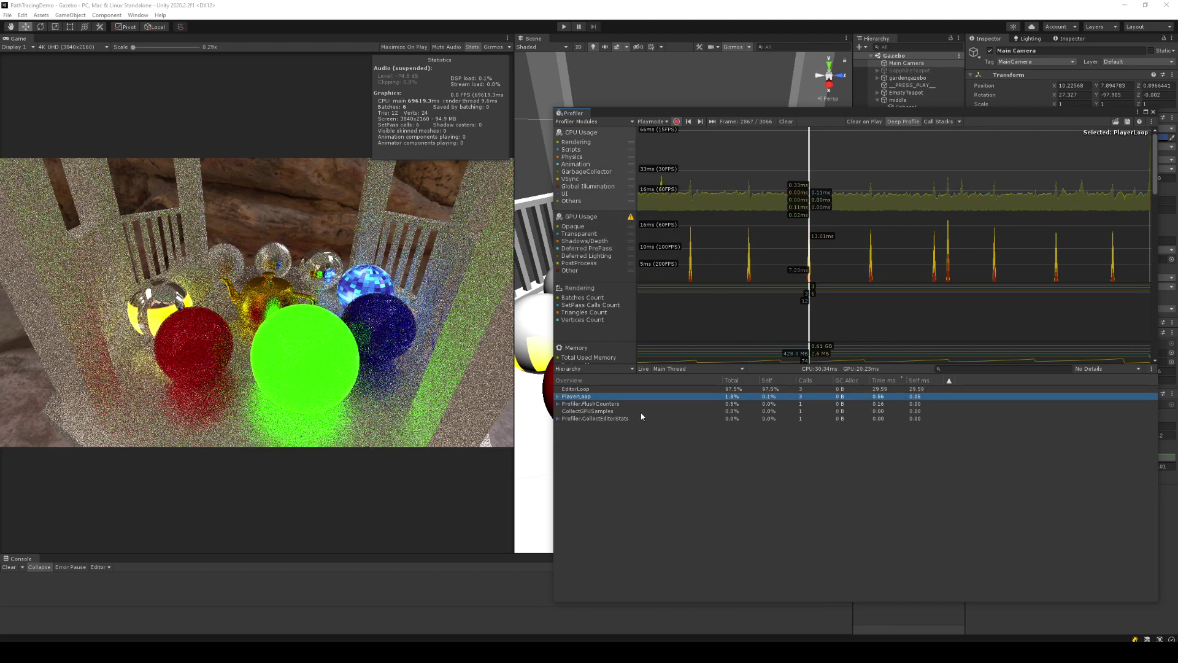
# - Expand PlayerLoop, Camera.Render and Drawing in the Main Thread CPU hierarchy
pyautogui.press('Right')
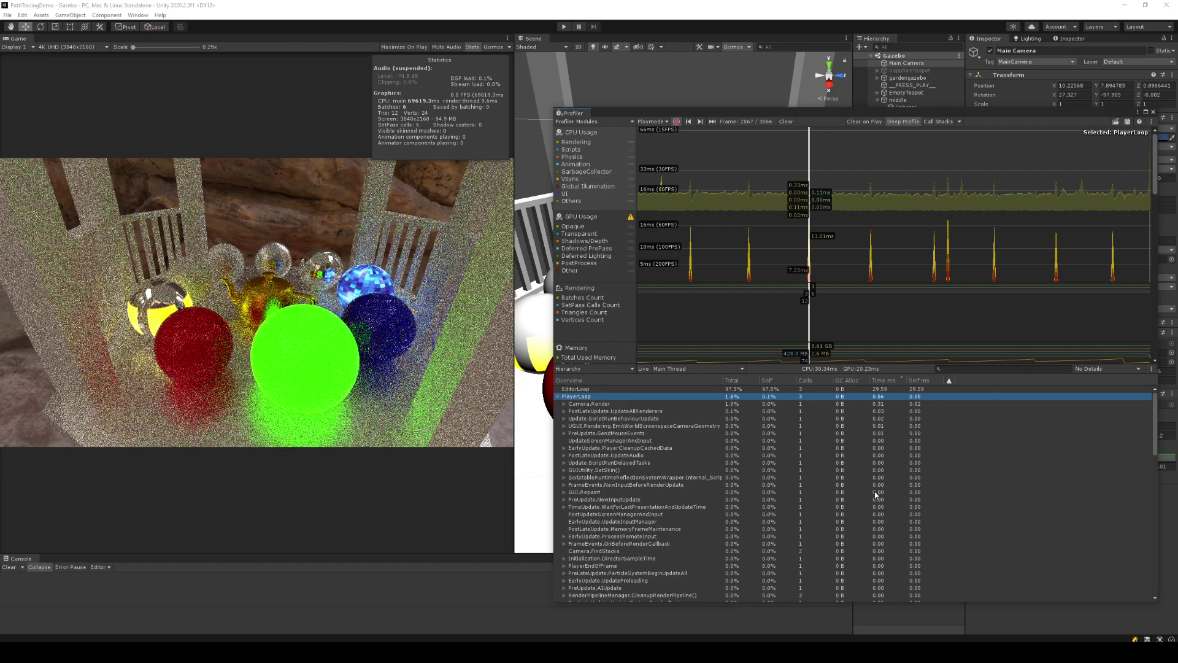
pyautogui.press('Down')
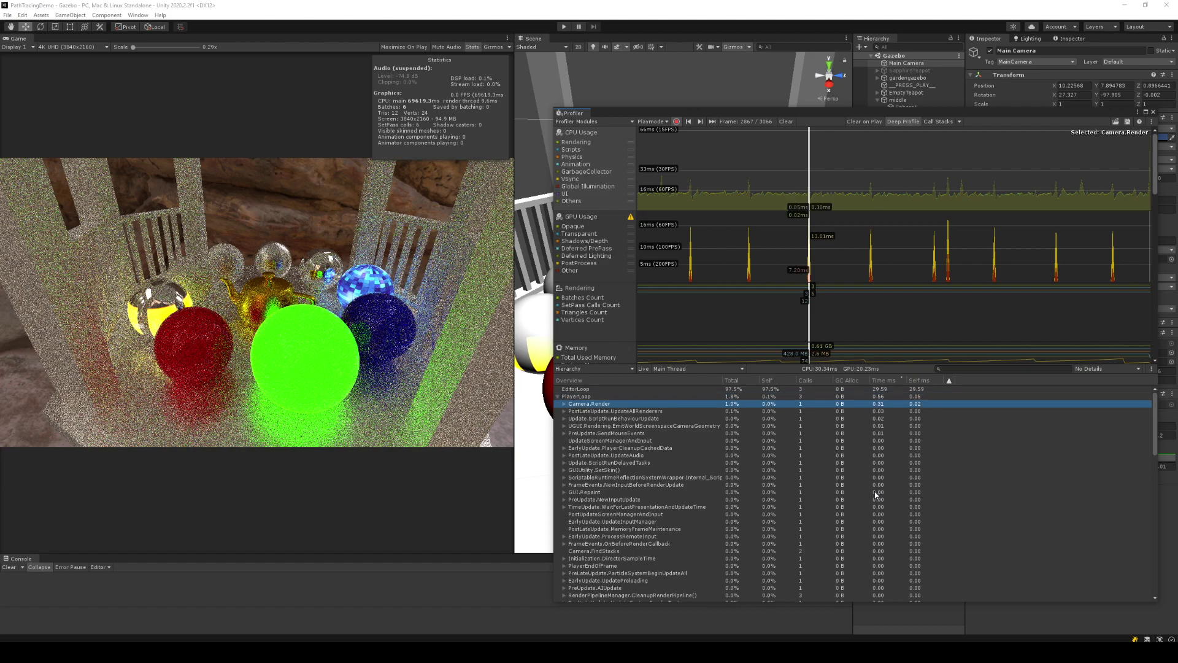
pyautogui.press('Right')
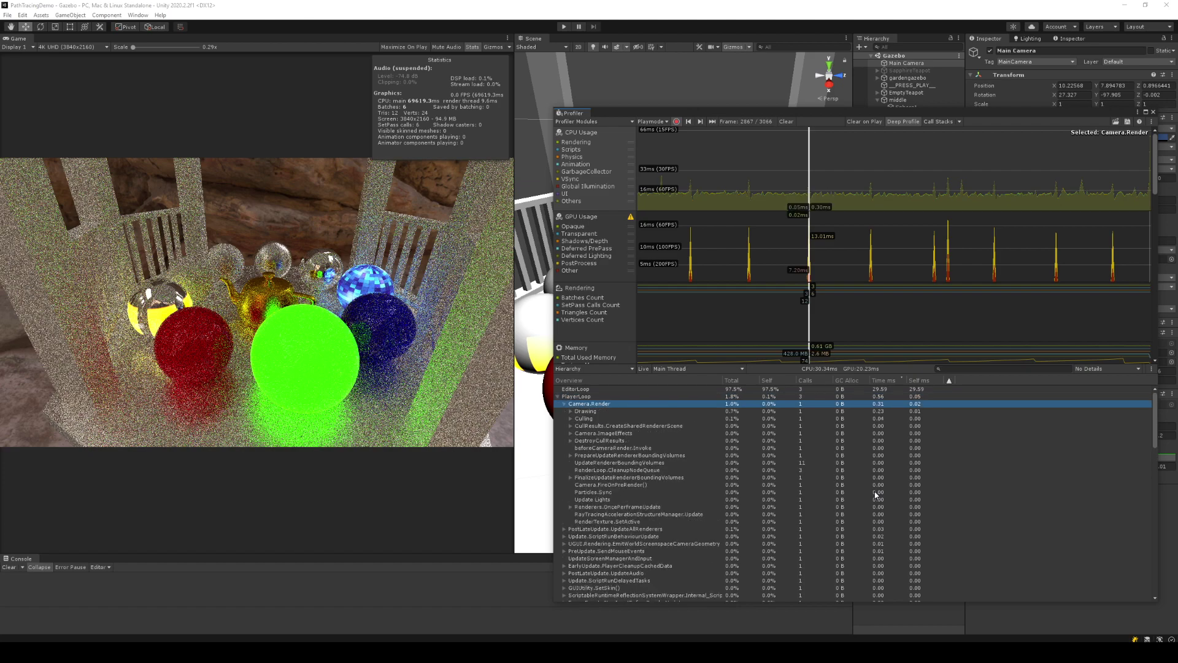
pyautogui.press('Down')
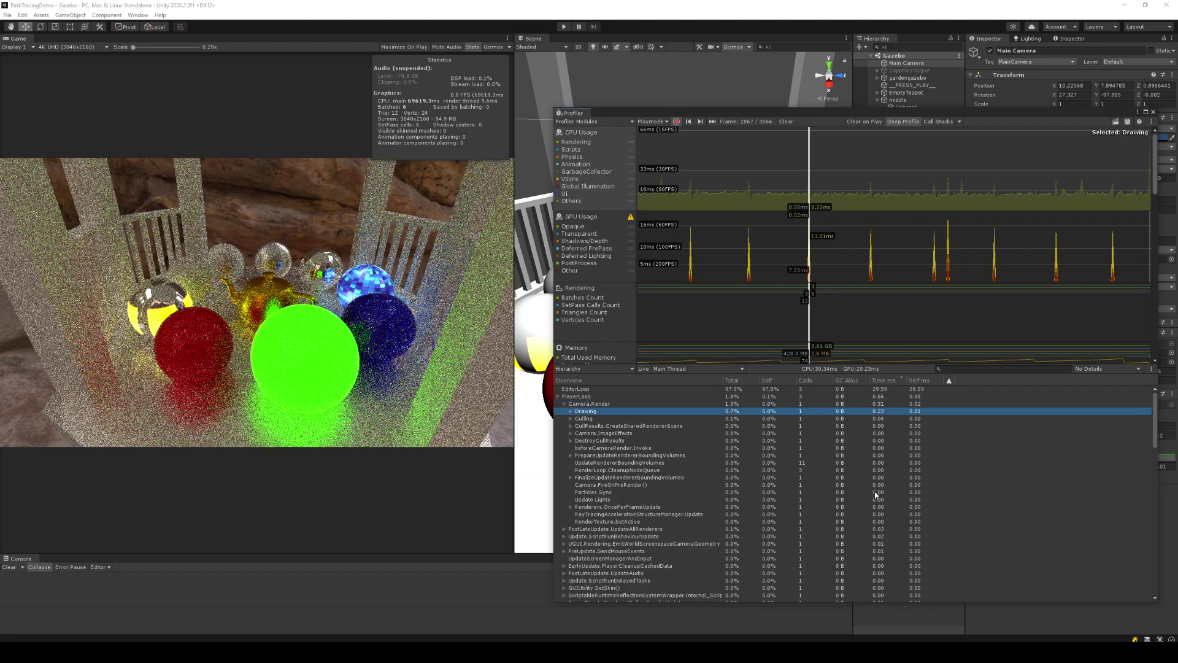
pyautogui.press('Right')
# - Expand Camera.ImageEffects and PathTracingDemo to OnRenderImage() at 0.19 ms, down to Camera.FireOnPostRender
pyautogui.press('Down')
pyautogui.press('Down')
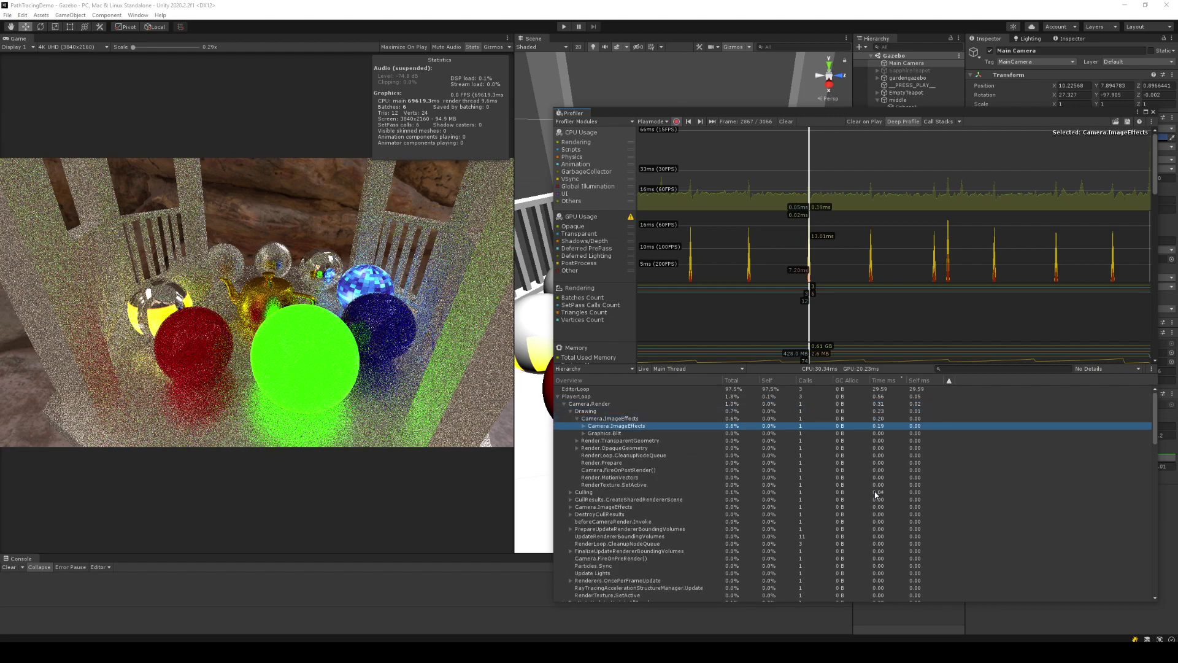
pyautogui.press('Right')
pyautogui.press('Down')
pyautogui.press('Right')
pyautogui.press('Down')
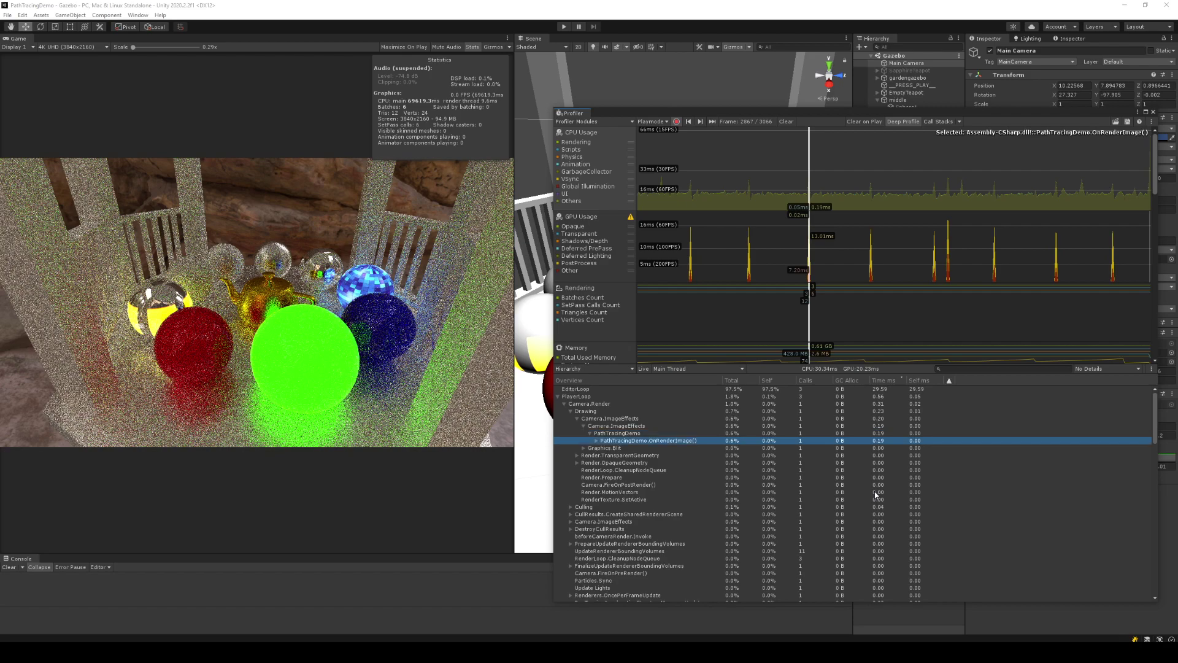
pyautogui.press('Down')
pyautogui.press('Right')
pyautogui.press('Down')
pyautogui.press('Down')
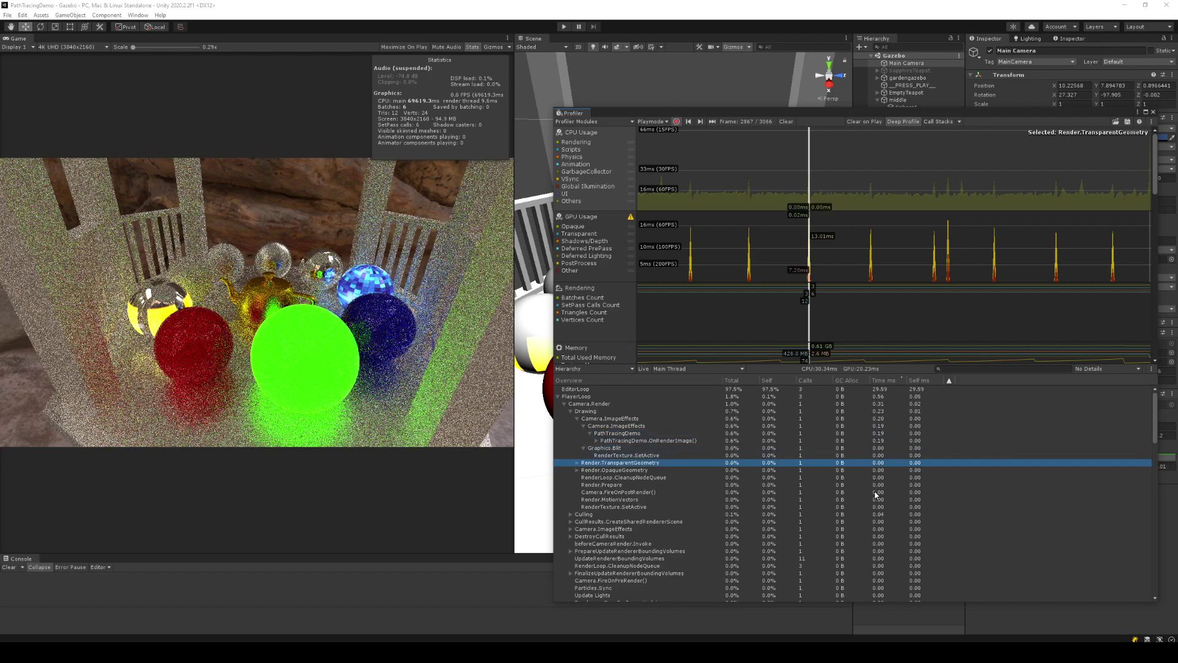
pyautogui.press('Down')
pyautogui.press('Down')
pyautogui.press('Down')
pyautogui.press('Down')
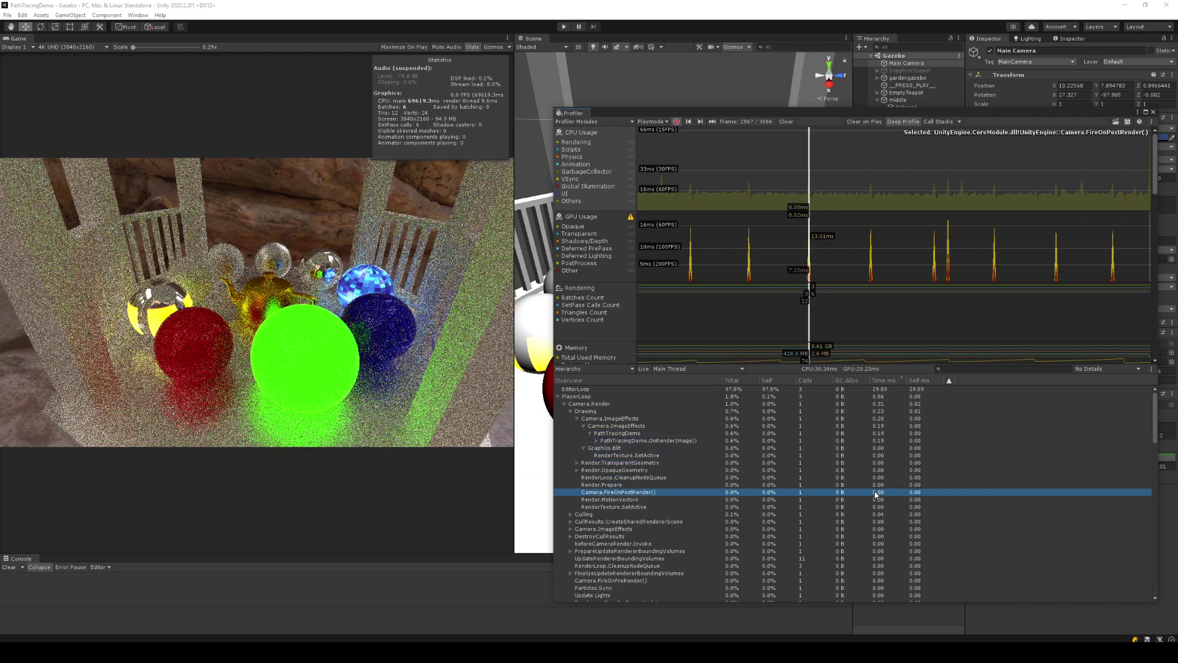
pyautogui.scroll(-5, 875, 494)
pyautogui.scroll(4, 876, 496)
# - Bring PathTracingDemo.cs to CreateResources, where the output texture is sized from Camera.main's pixels
pyautogui.scroll(1, 876, 496)
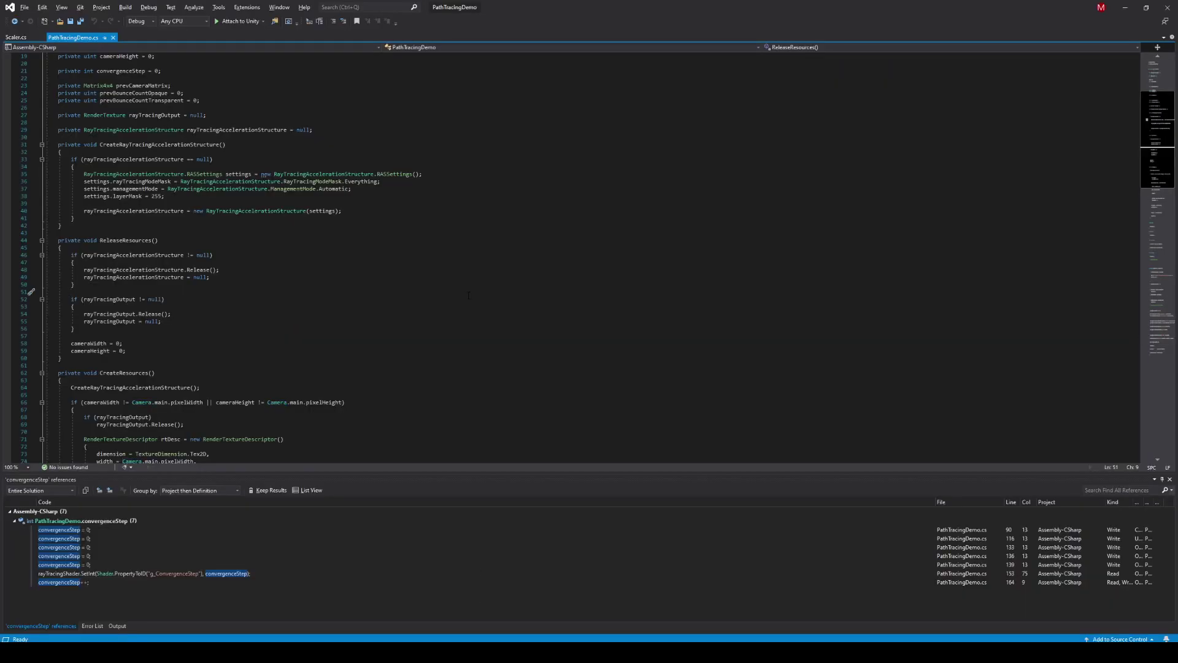
pyautogui.scroll(-6, 468, 295)
pyautogui.scroll(-4, 470, 294)
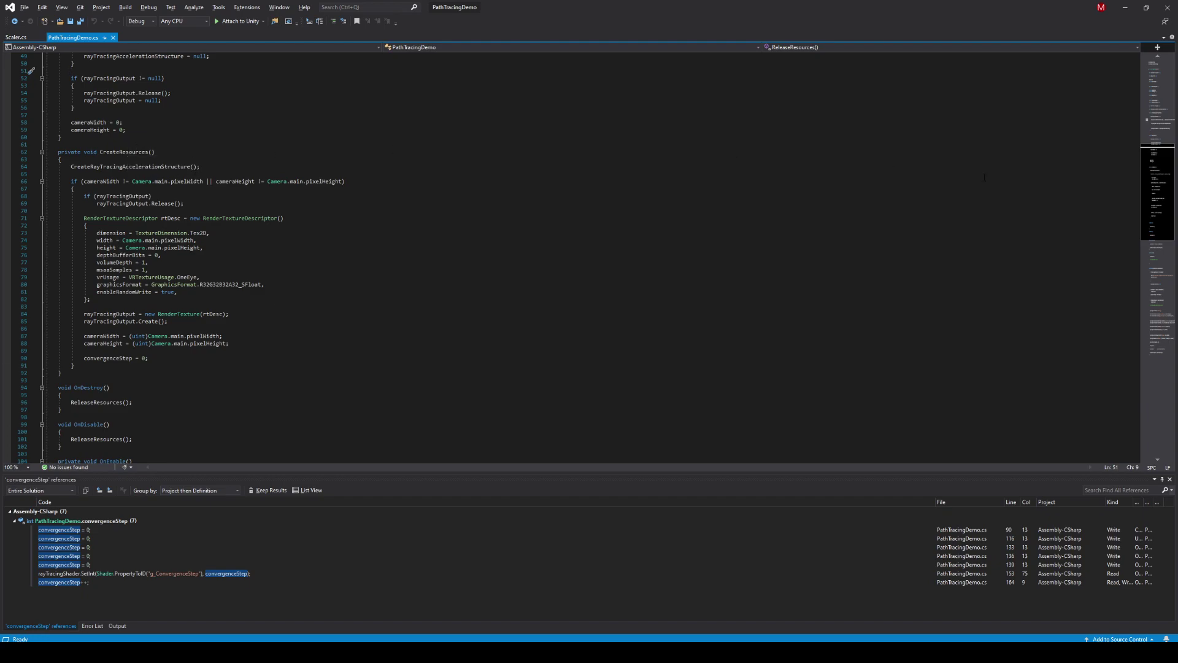
# - Declare a 'Camera cam;' field on a new line above OnEnable
pyautogui.moveTo(1150, 174); pyautogui.dragTo(1149, 87)
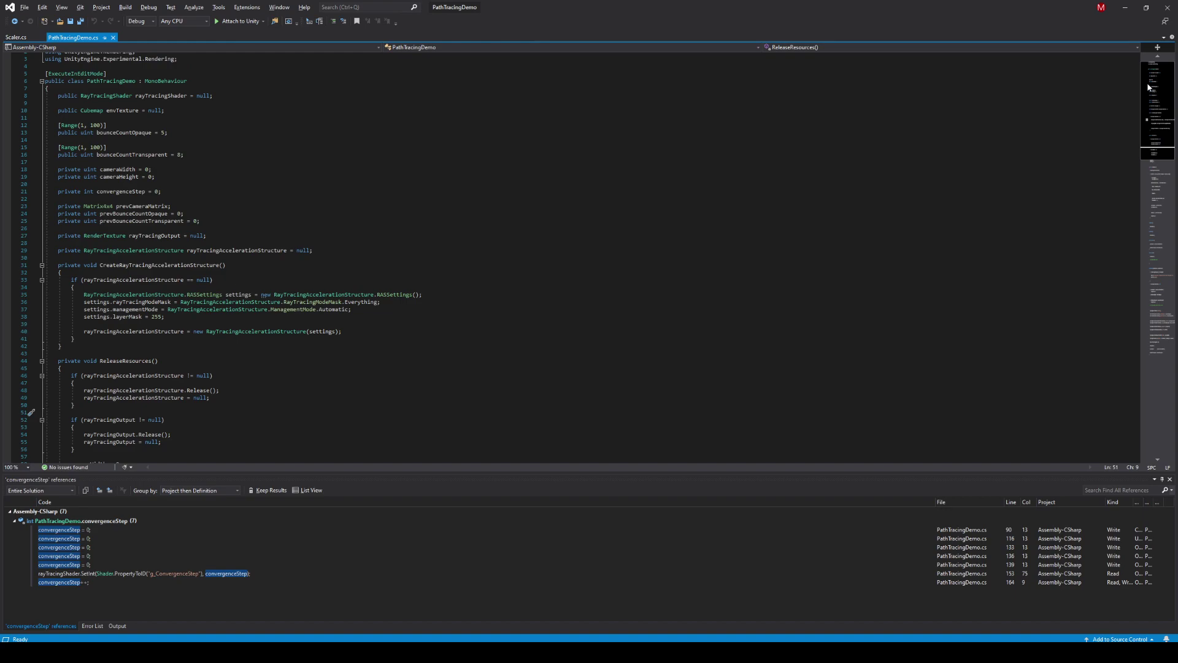
pyautogui.click(389, 258)
pyautogui.scroll(-5, 429, 250)
pyautogui.scroll(-5, 442, 227)
pyautogui.scroll(-6, 460, 203)
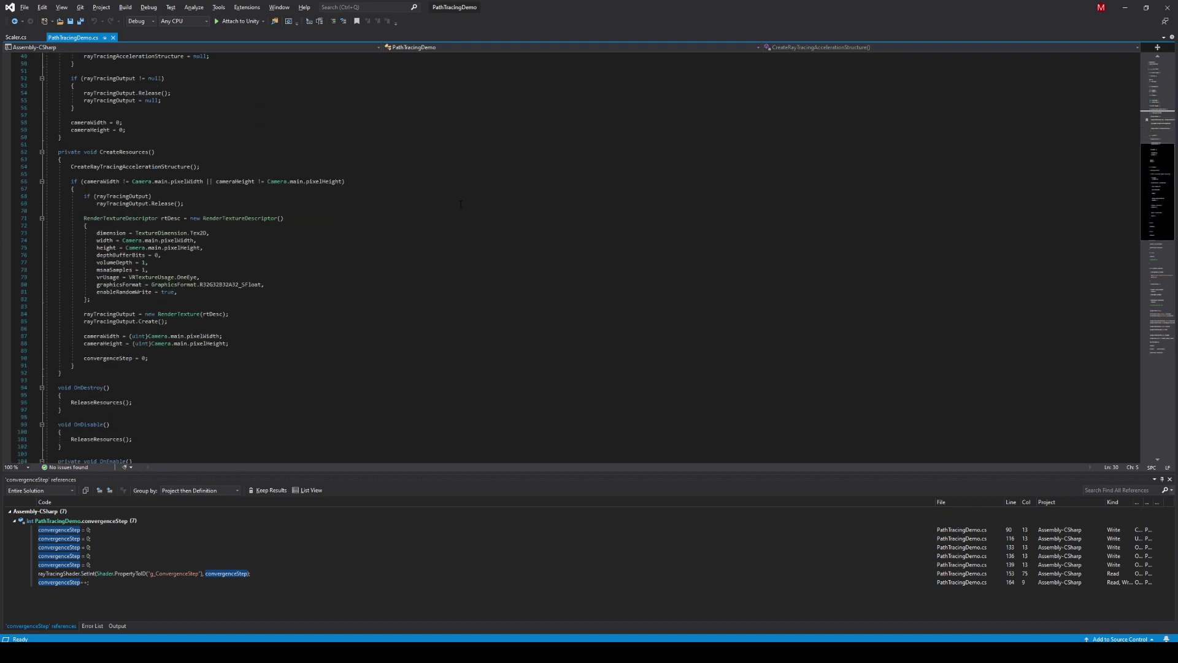
pyautogui.scroll(-7, 461, 204)
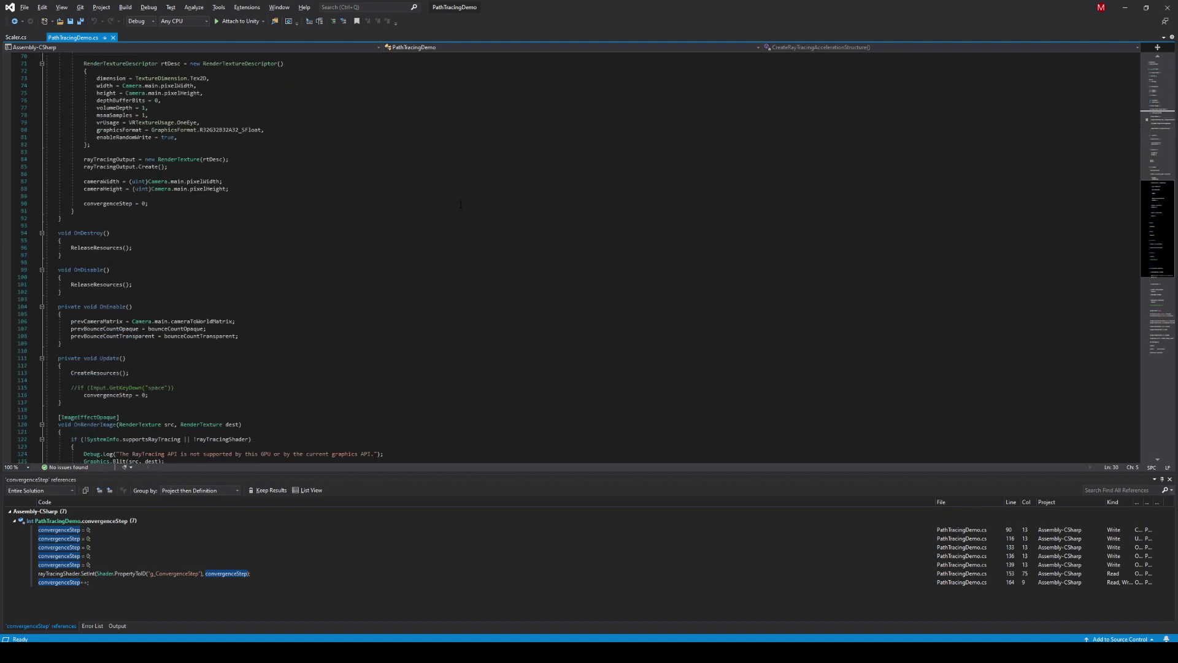
pyautogui.scroll(-3, 461, 204)
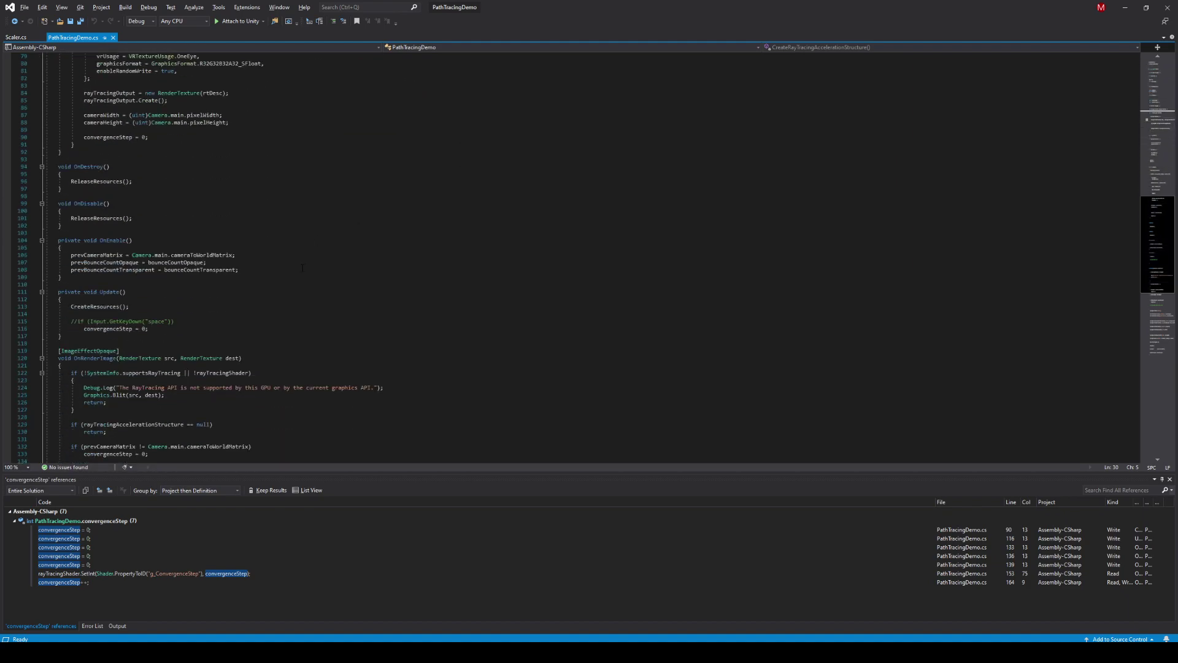
pyautogui.click(243, 235)
pyautogui.press('Return')
pyautogui.write('camera ca')
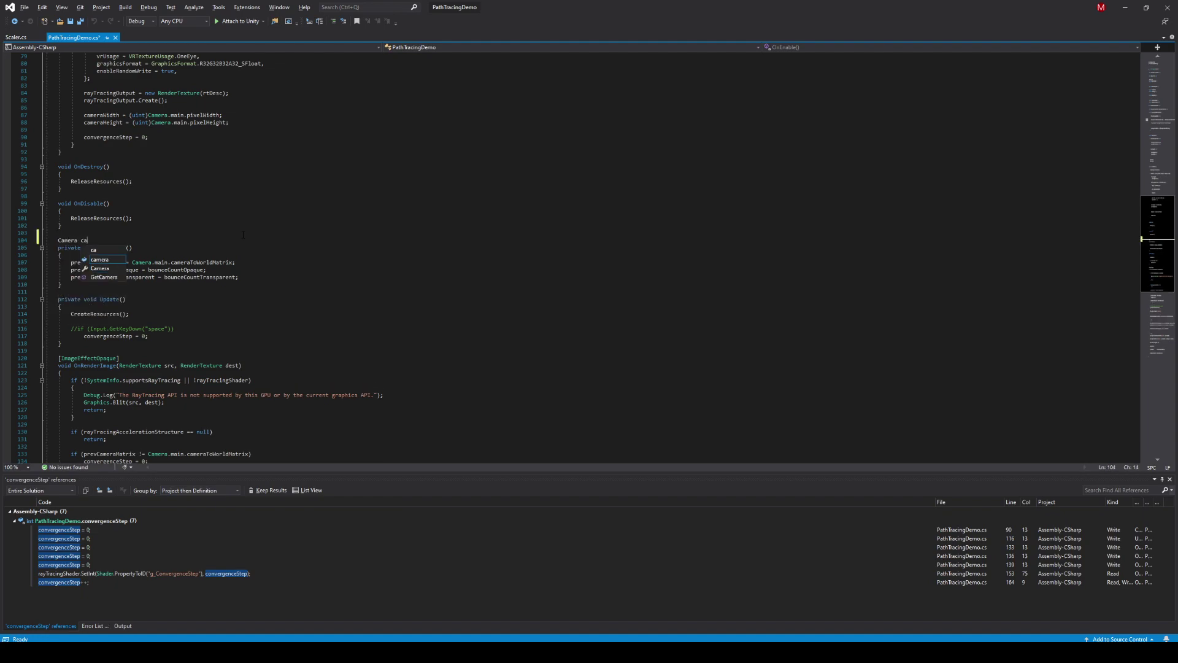
pyautogui.write('m;')
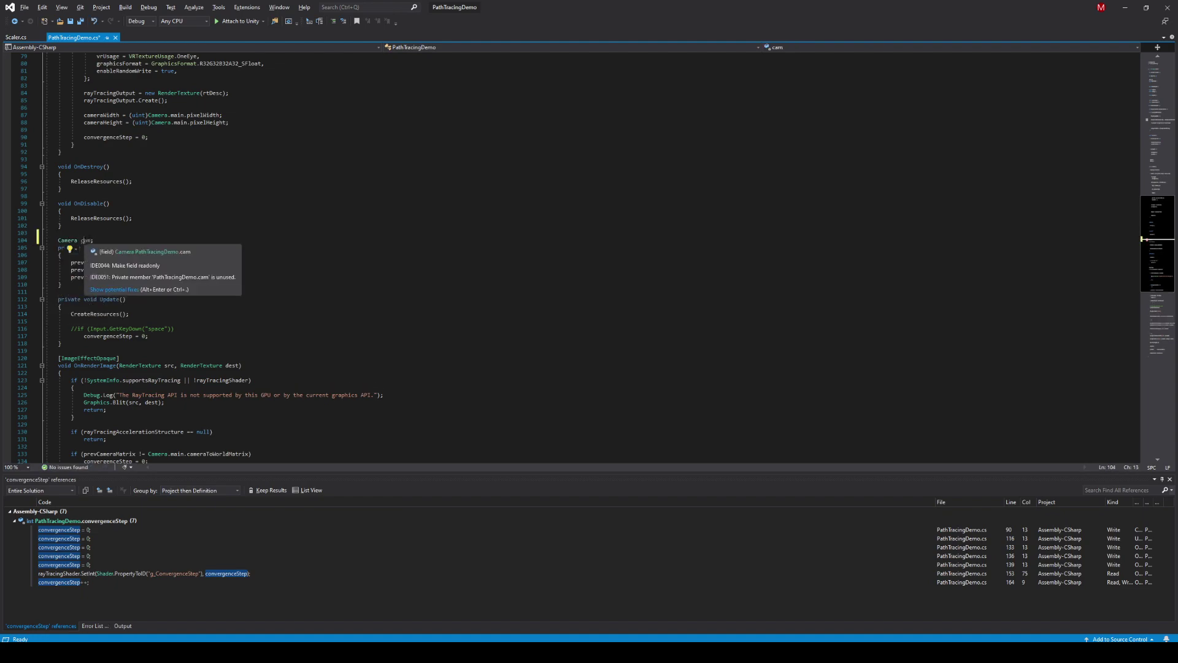
# - Add 'cam = Camera.main;' at the top of OnEnable and save PathTracingDemo.cs
pyautogui.click(267, 274)
pyautogui.press('Up')
pyautogui.press('Up')
pyautogui.press('Up')
pyautogui.press('End')
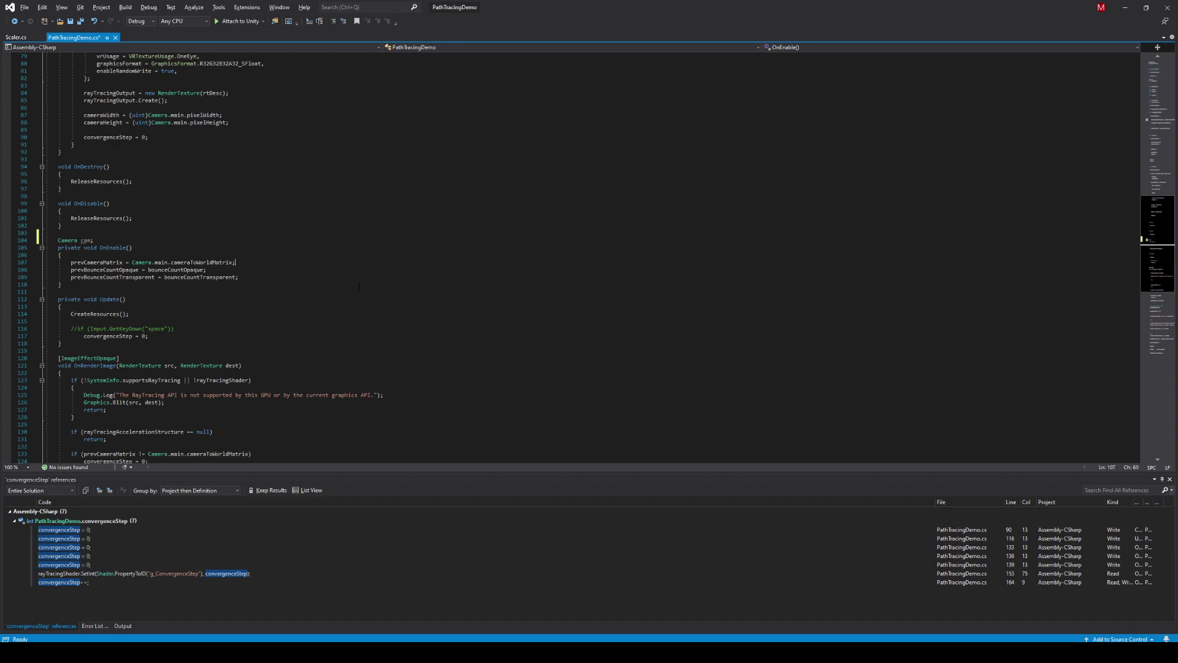
pyautogui.press('Return')
pyautogui.press('Return')
pyautogui.press('Up')
pyautogui.write('cam = ')
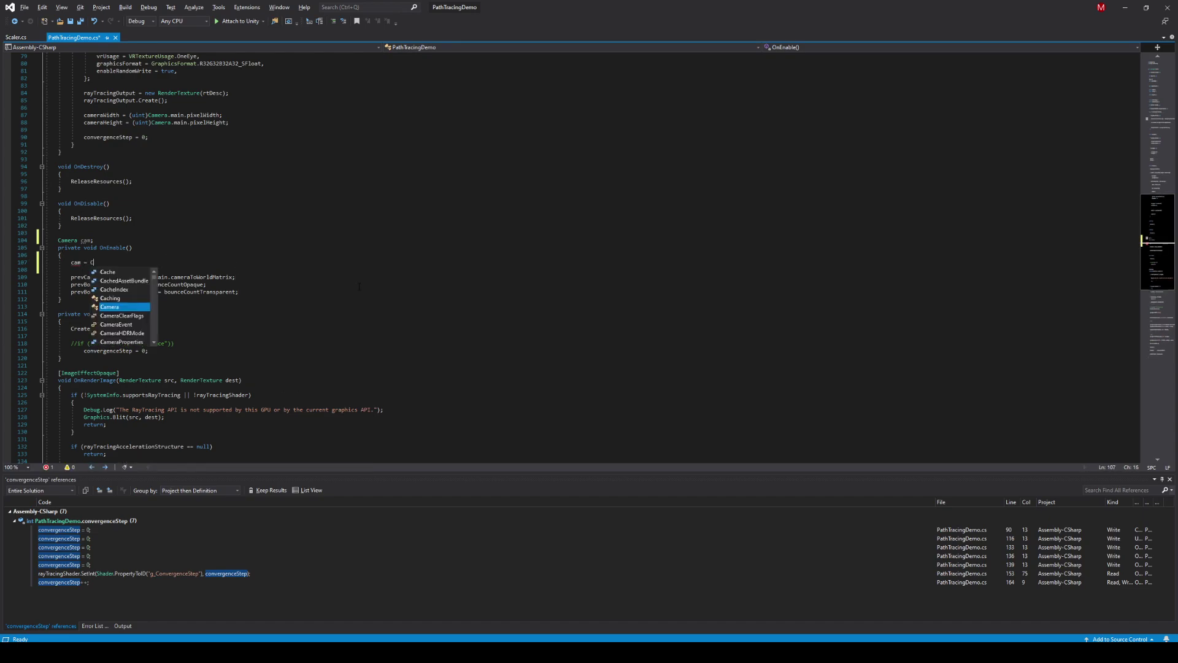
pyautogui.write('Cam')
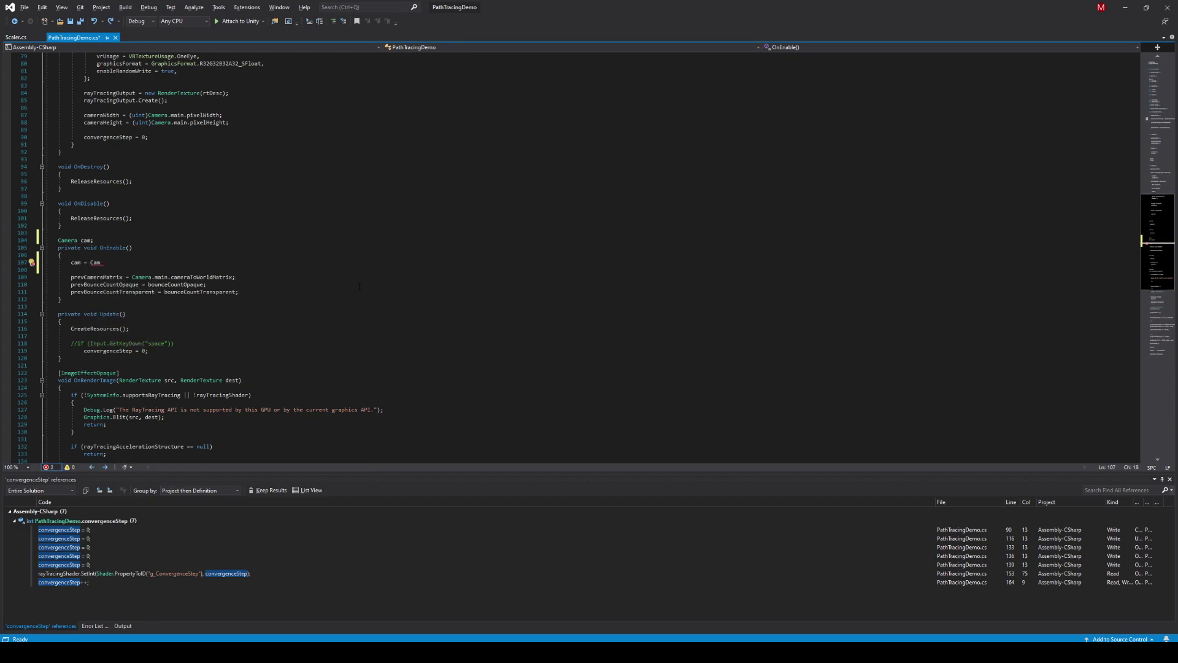
pyautogui.write('era.main;')
pyautogui.hotkey('ctrl', 's')
pyautogui.click(72, 262)
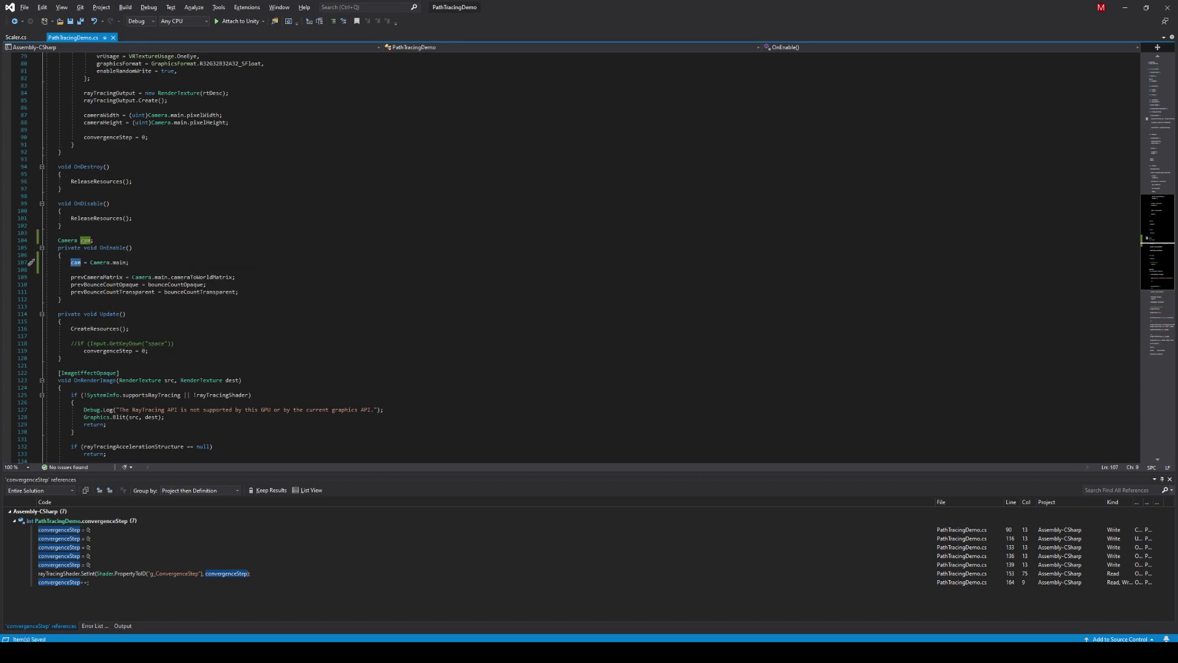
pyautogui.click(137, 278)
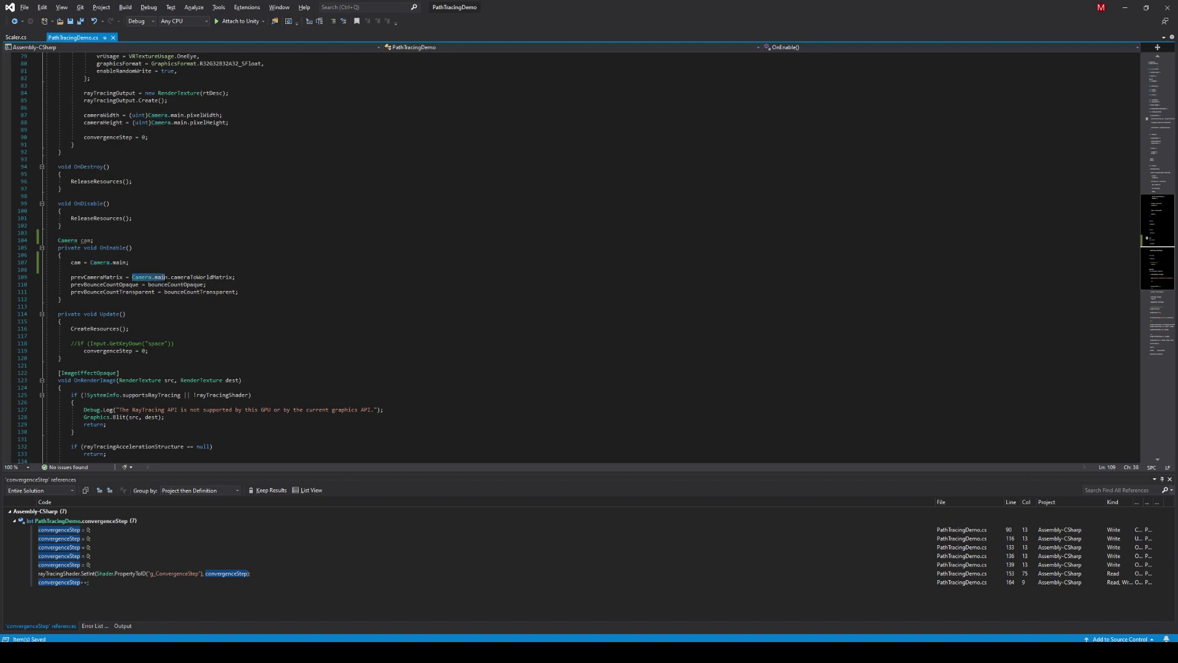
# - Replace the remaining Camera.main uses on lines 66, 74 and 75 with cam
pyautogui.moveTo(132, 277); pyautogui.dragTo(168, 277)
pyautogui.hotkey('ctrl', 'f')
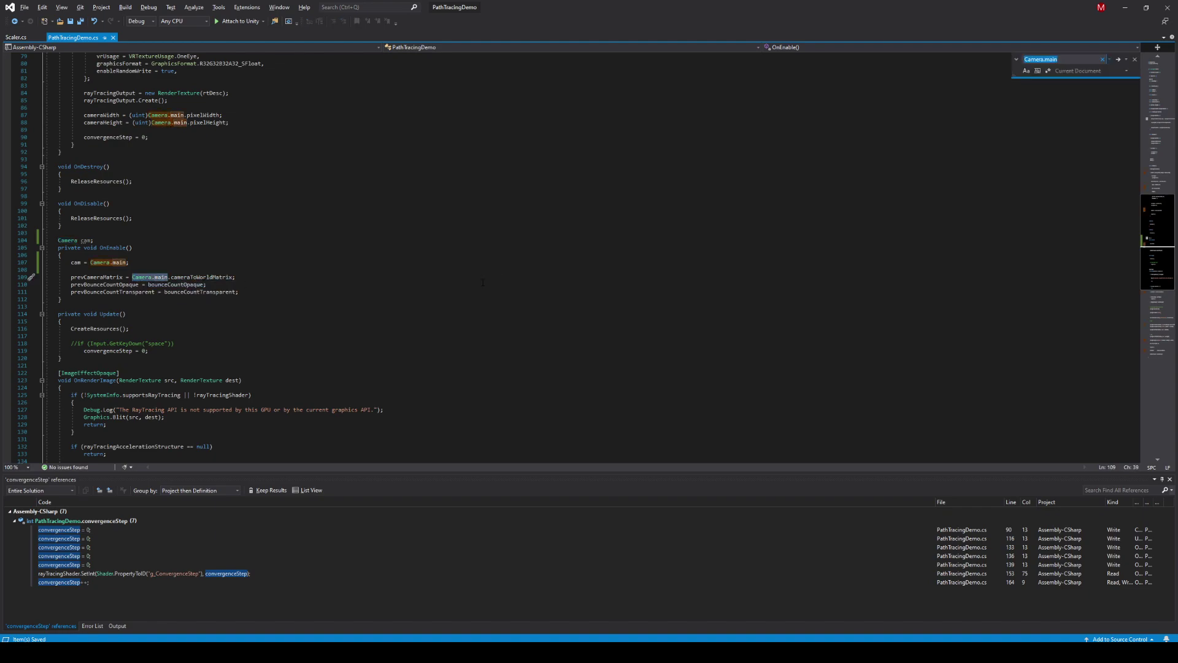
pyautogui.hotkey('ctrl', 'h')
pyautogui.click(1065, 71)
pyautogui.write('lineLen')
pyautogui.hotkey('ctrl', 'a')
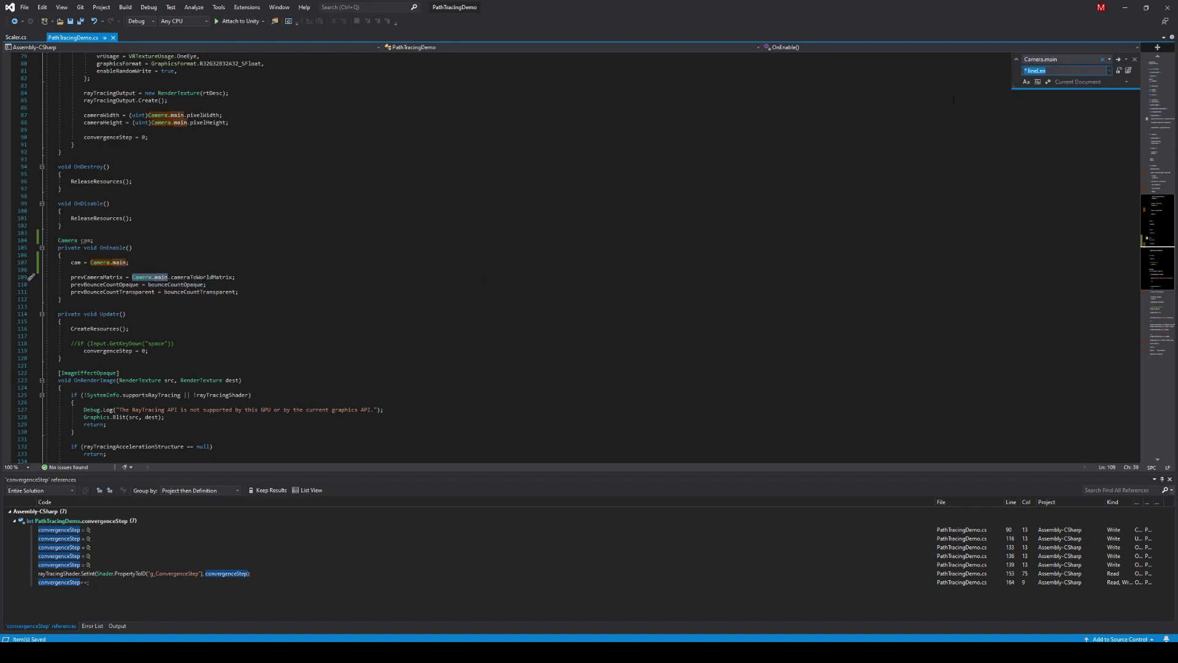
pyautogui.write('cam')
pyautogui.press('Return')
pyautogui.press('Return')
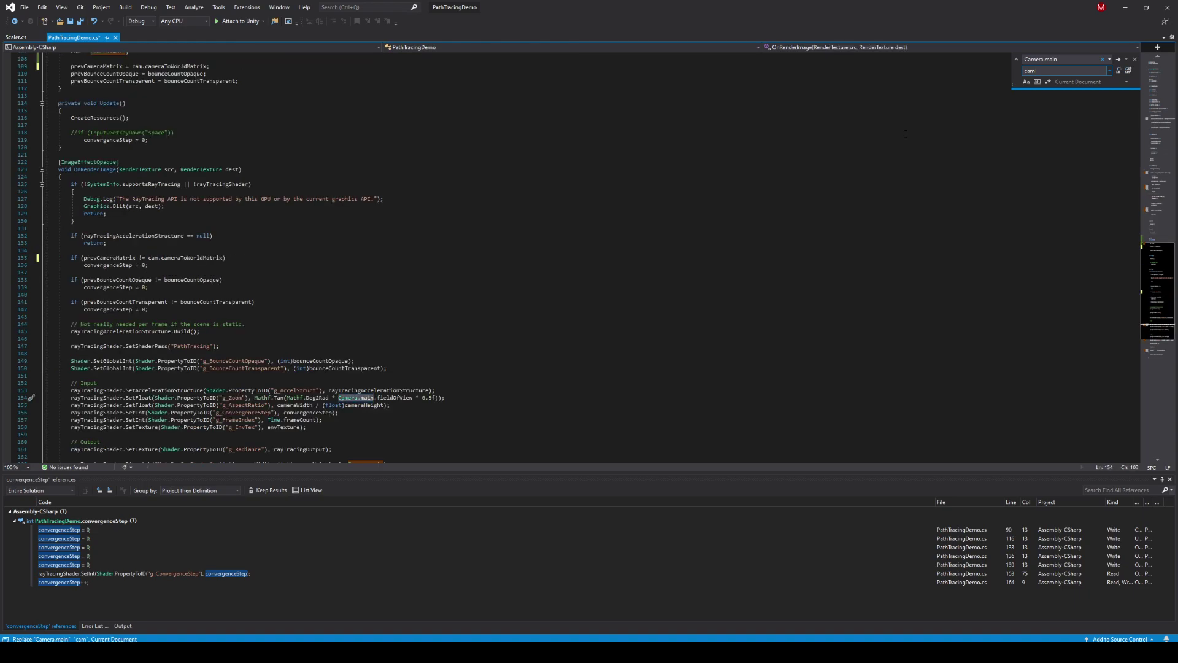
pyautogui.press('Return')
pyautogui.press('Return')
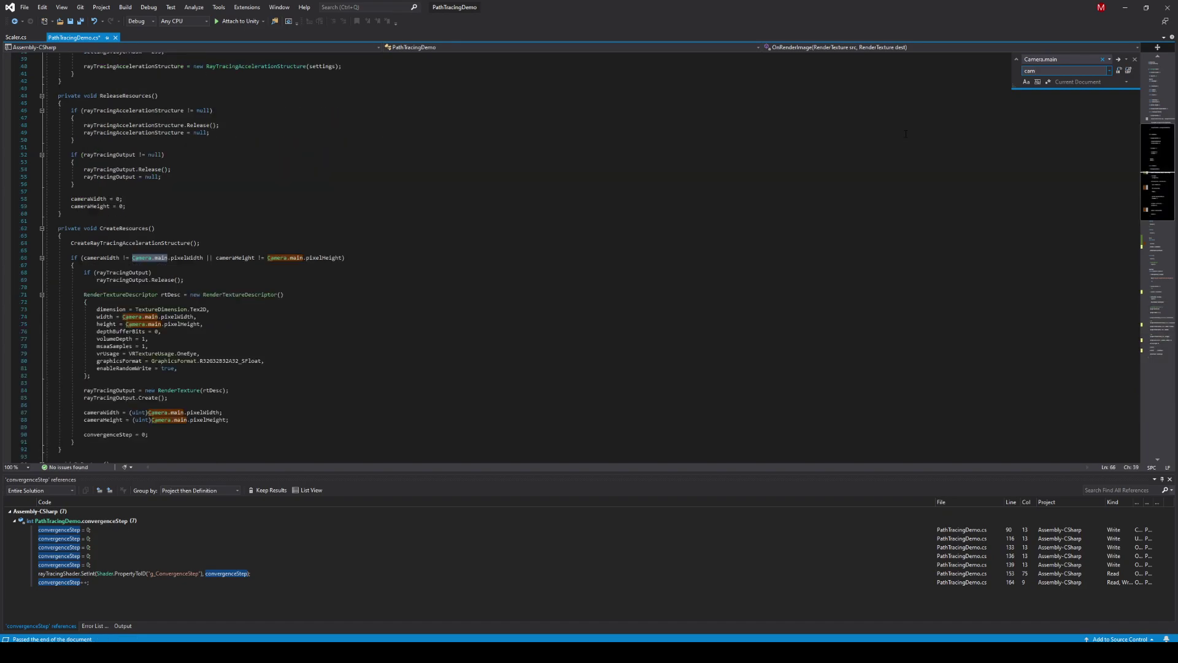
pyautogui.press('Return')
pyautogui.press('Return')
pyautogui.press('Return')
pyautogui.press('Return')
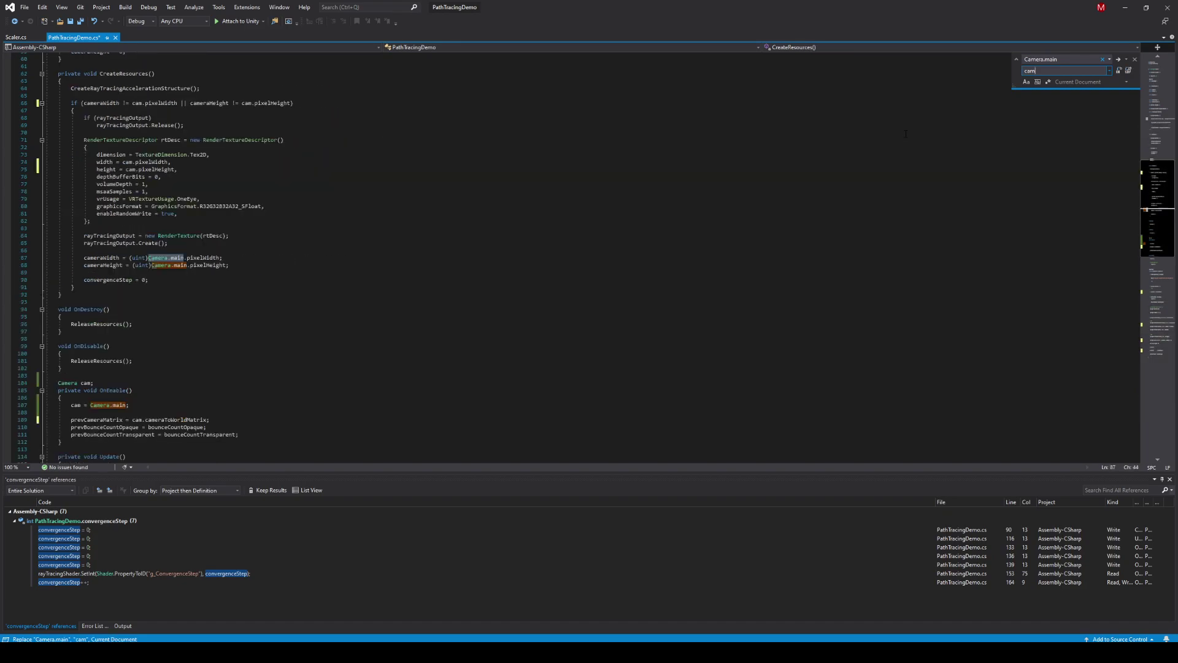
pyautogui.press('Return')
pyautogui.press('Return')
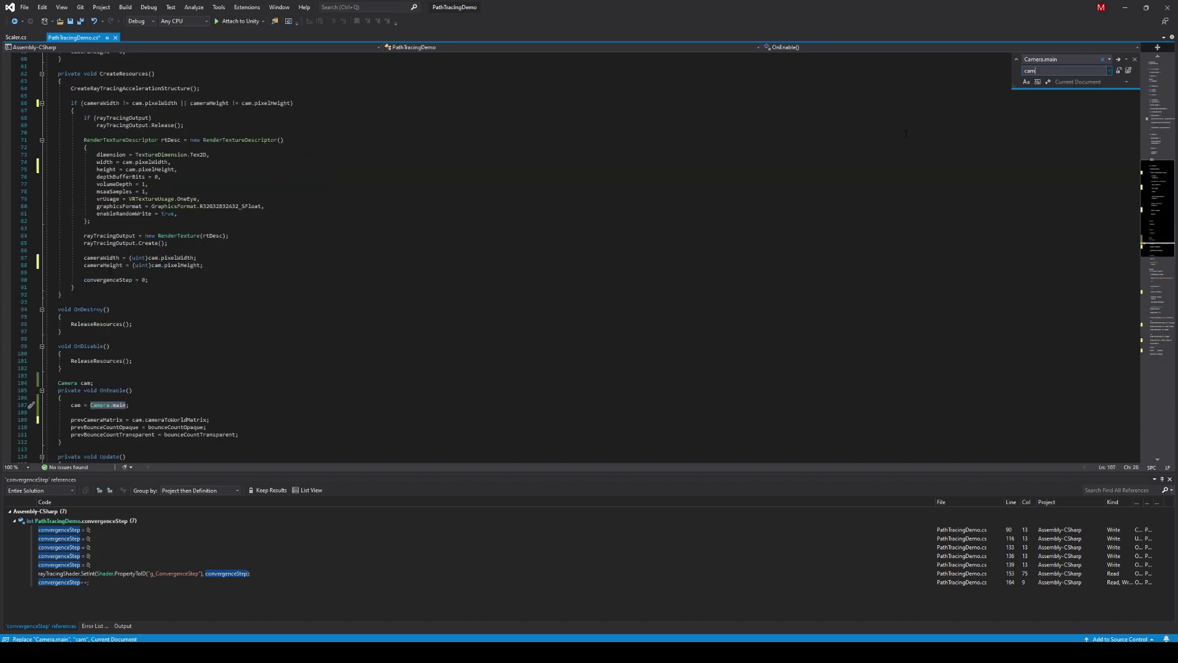
# - Save PathTracingDemo.cs and switch to Unity to reload the scripts
pyautogui.scroll(-5, 623, 207)
pyautogui.hotkey('ctrl', 's')
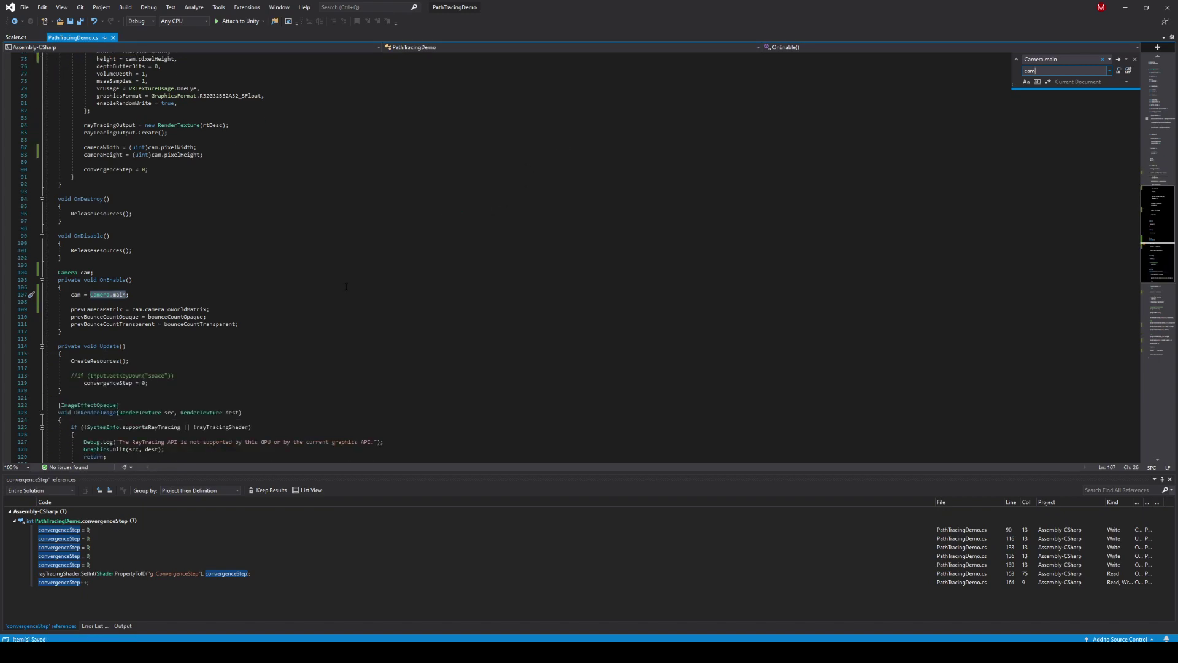
pyautogui.click(345, 287)
pyautogui.hotkey('alt', 'Tab')
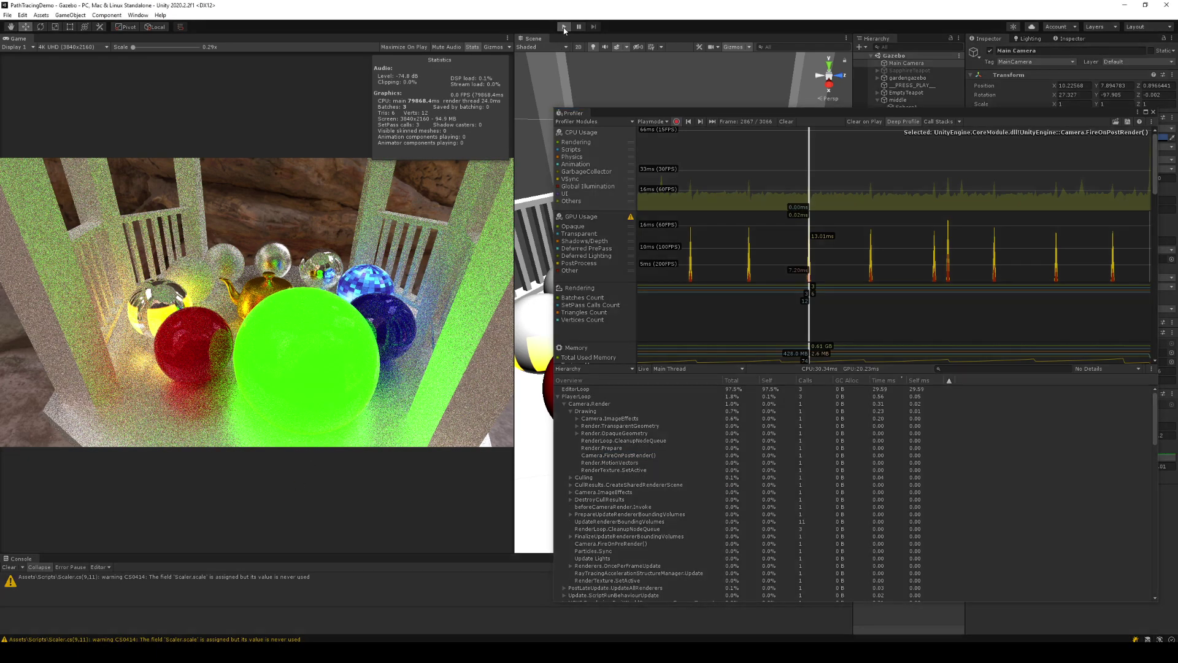
# - Run the path-traced gazebo scene in play mode, then stop it
pyautogui.click(563, 27)
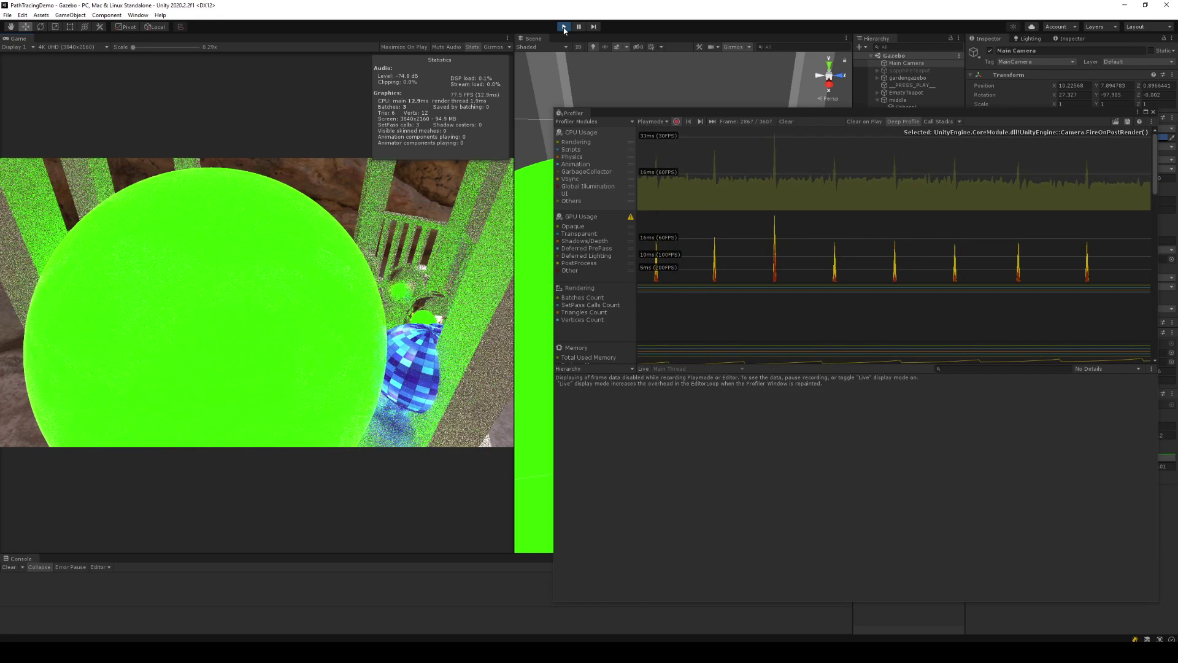
pyautogui.click(564, 27)
# - Comment out 'convergenceStep = 0;' in Update with //, then return to Unity to reimport
pyautogui.hotkey('alt', 'Tab')
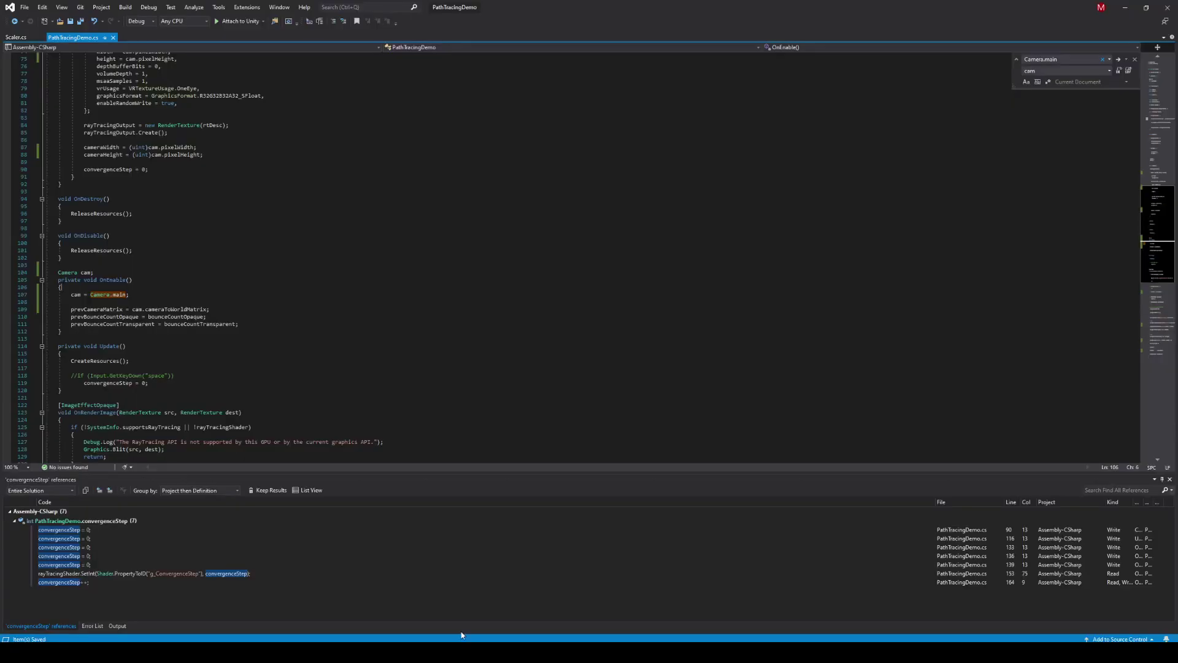
pyautogui.click(346, 220)
pyautogui.scroll(6, 345, 218)
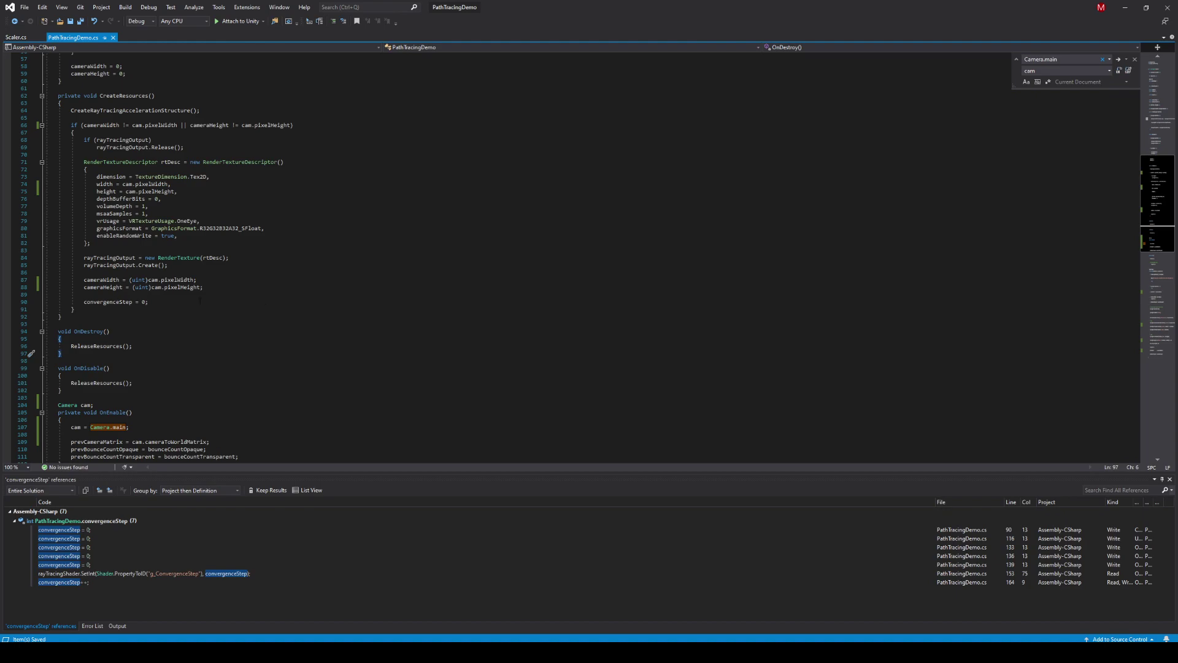
pyautogui.scroll(-4, 292, 301)
pyautogui.scroll(-5, 293, 301)
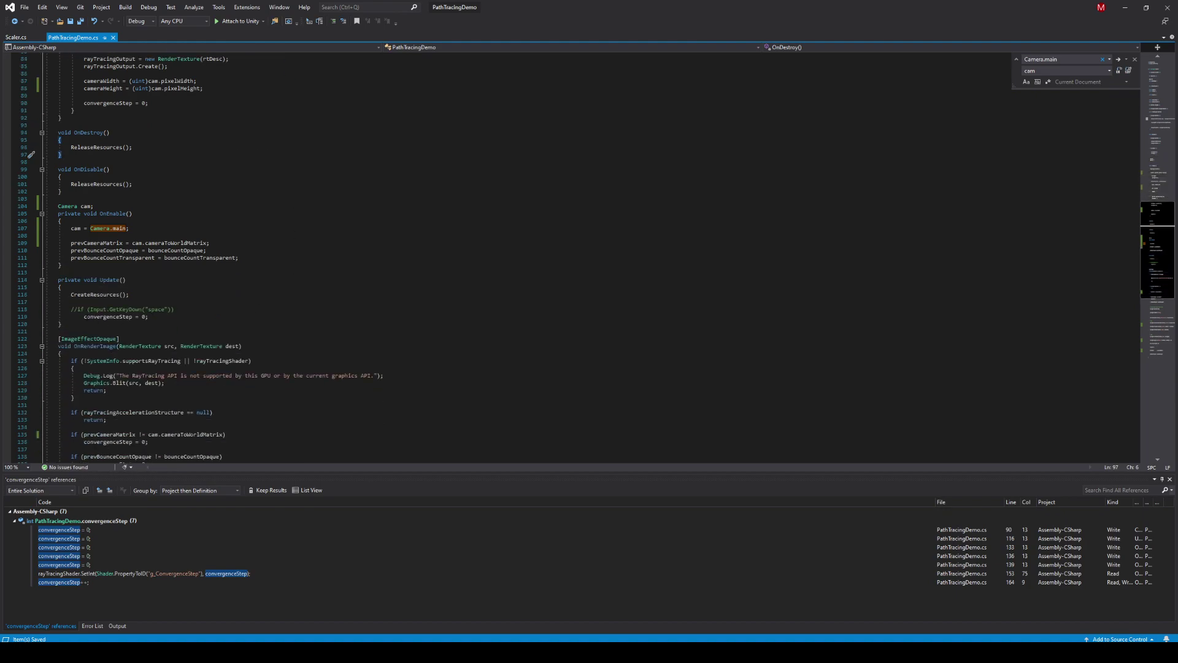
pyautogui.click(84, 316)
pyautogui.write('//')
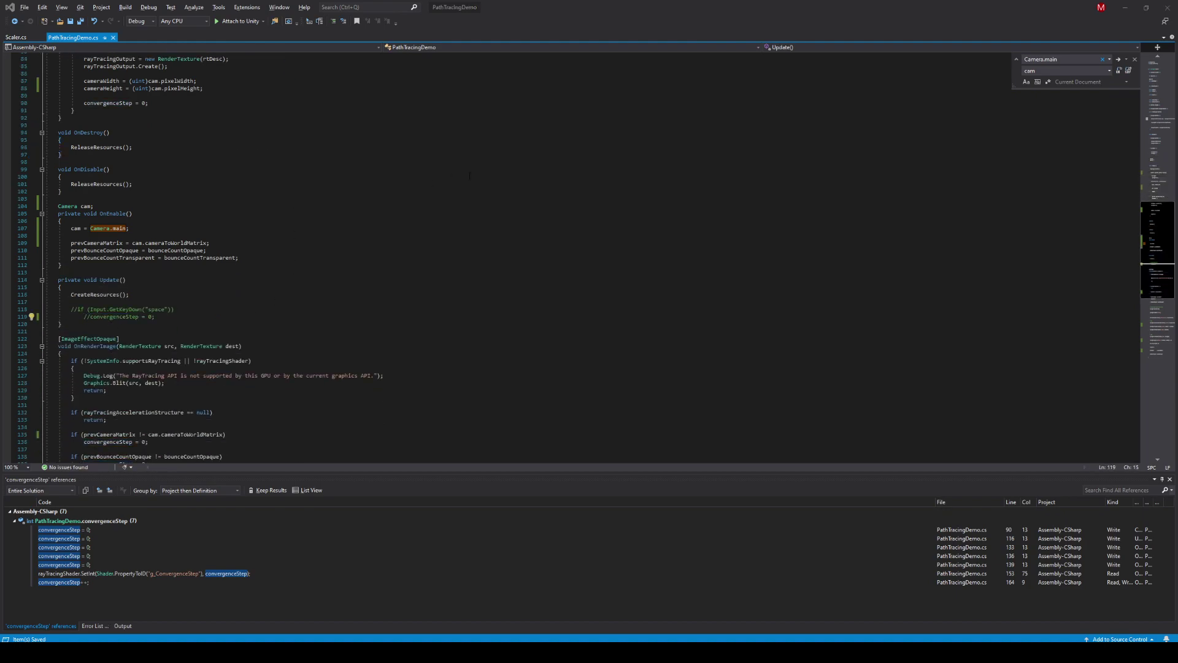
pyautogui.hotkey('alt', 'Tab')
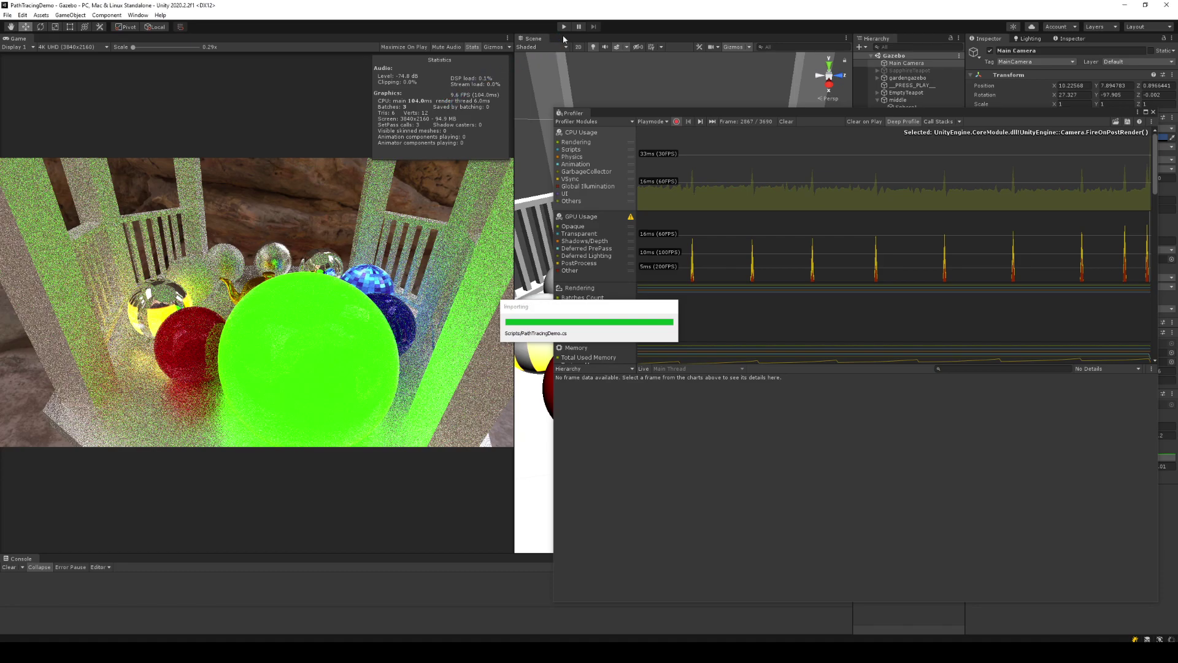
# - Play the recompiled gazebo scene again to check the render, then stop
pyautogui.click(564, 28)
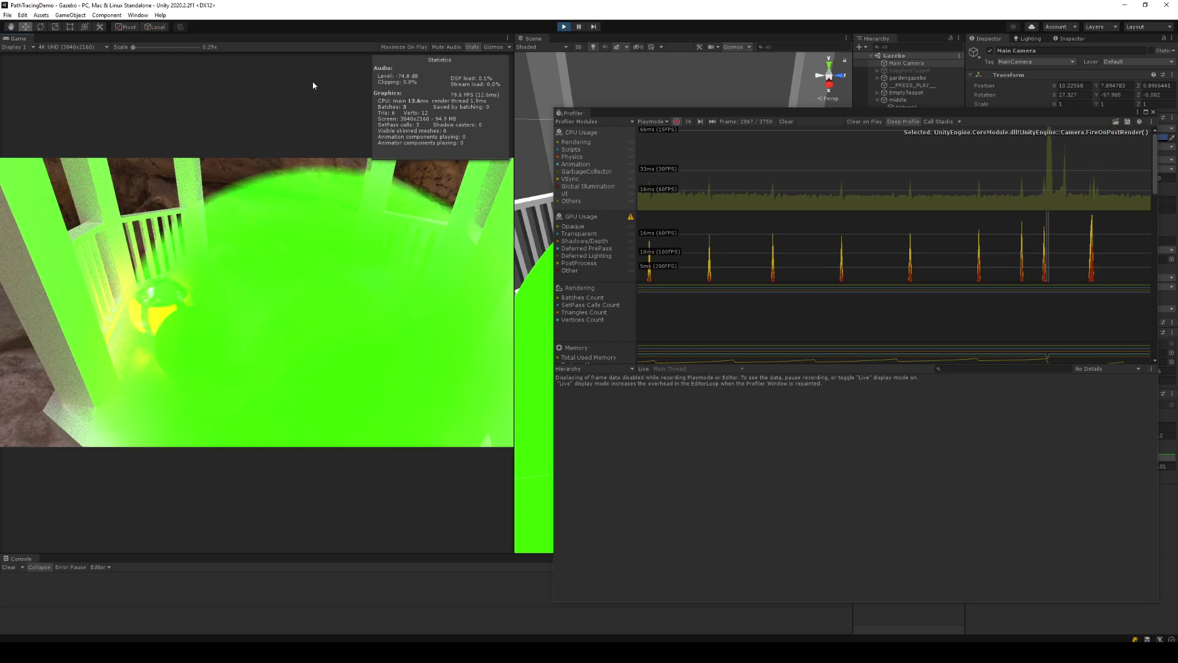
pyautogui.click(563, 27)
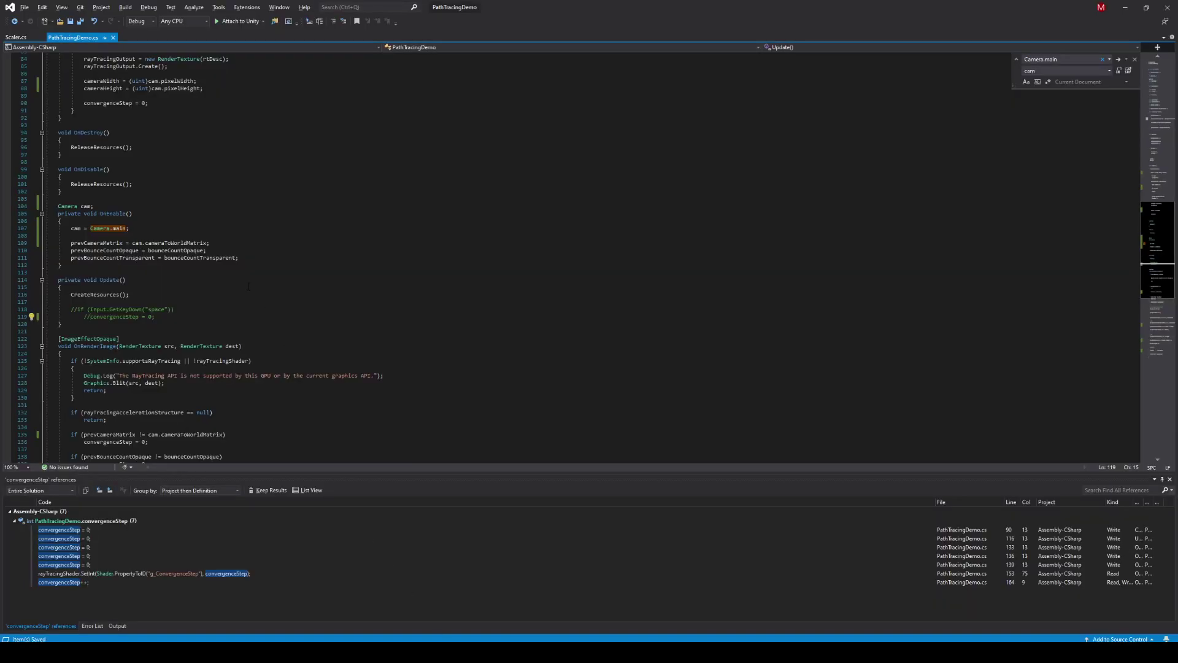
# - Duplicate the convergenceStep++ line, comment out the original, and rewrite the copy as convergenceStep++
pyautogui.click(248, 286)
pyautogui.scroll(-9, 249, 286)
pyautogui.scroll(-7, 215, 293)
pyautogui.scroll(-3, 188, 299)
pyautogui.click(152, 250)
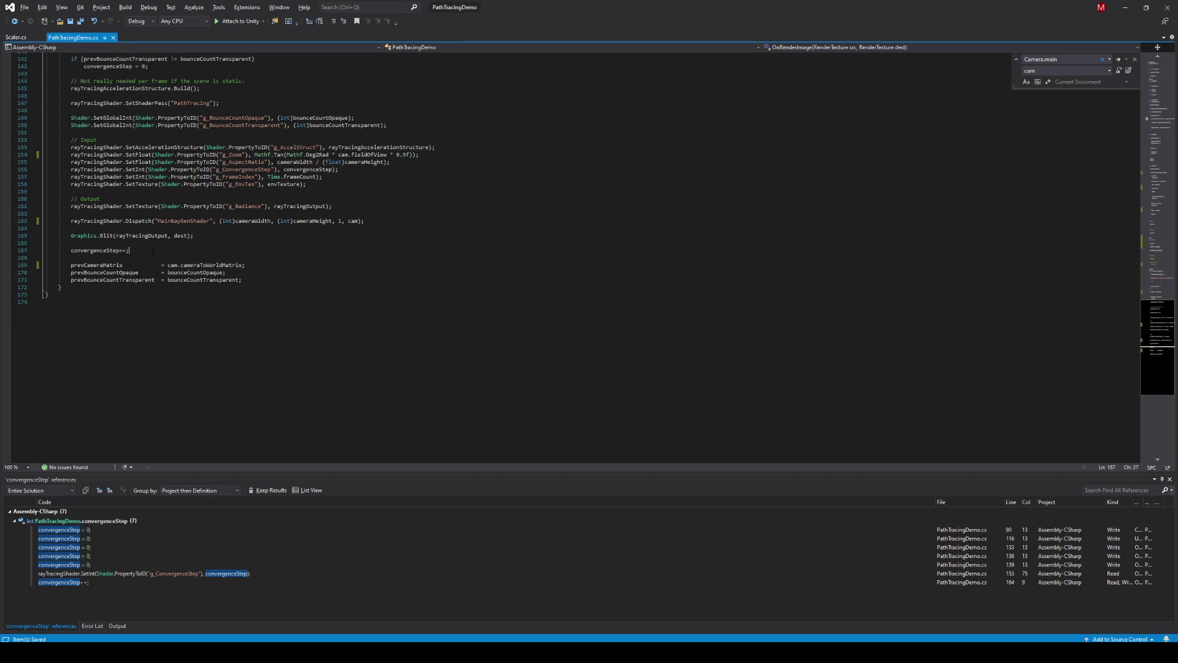
pyautogui.hotkey('ctrl', 'd')
pyautogui.press('Up')
pyautogui.press('Home')
pyautogui.write('//')
pyautogui.press('Down')
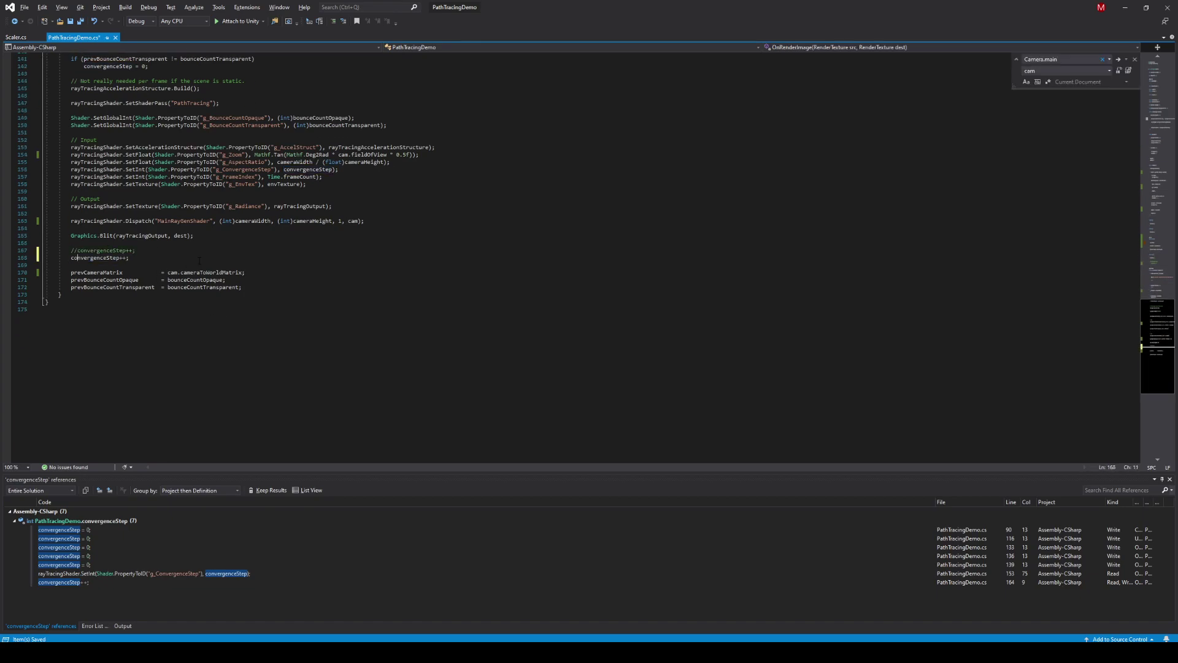
pyautogui.press('BackSpace')
pyautogui.press('BackSpace')
pyautogui.write('conv')
pyautogui.press('Tab')
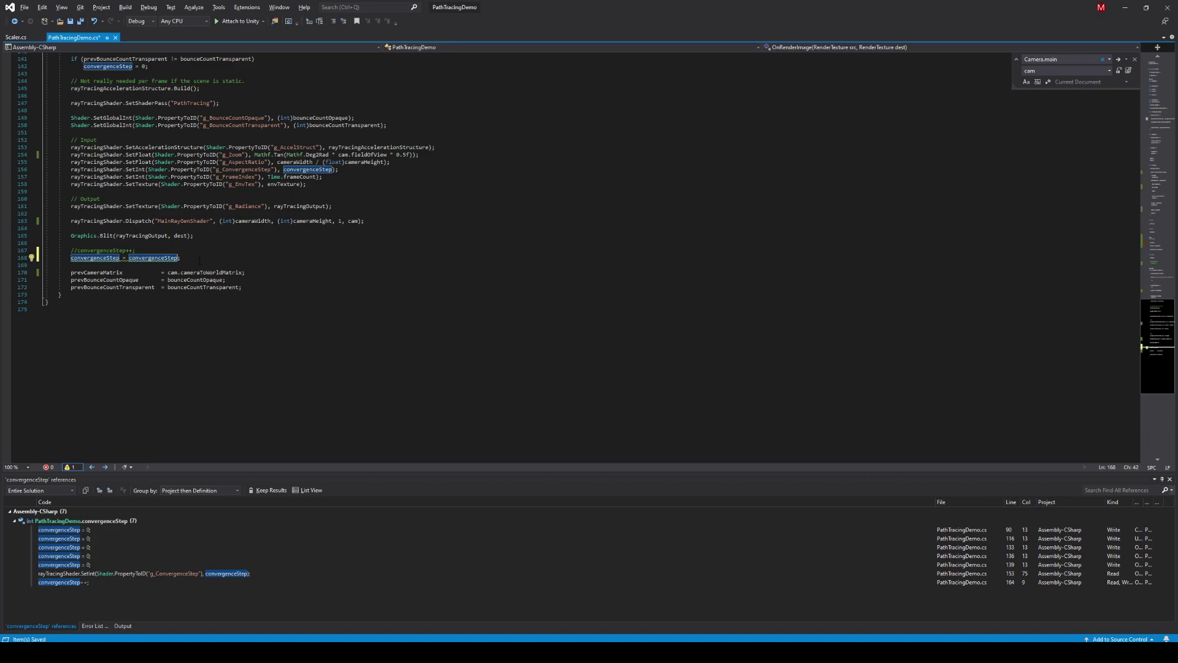
pyautogui.write('++')
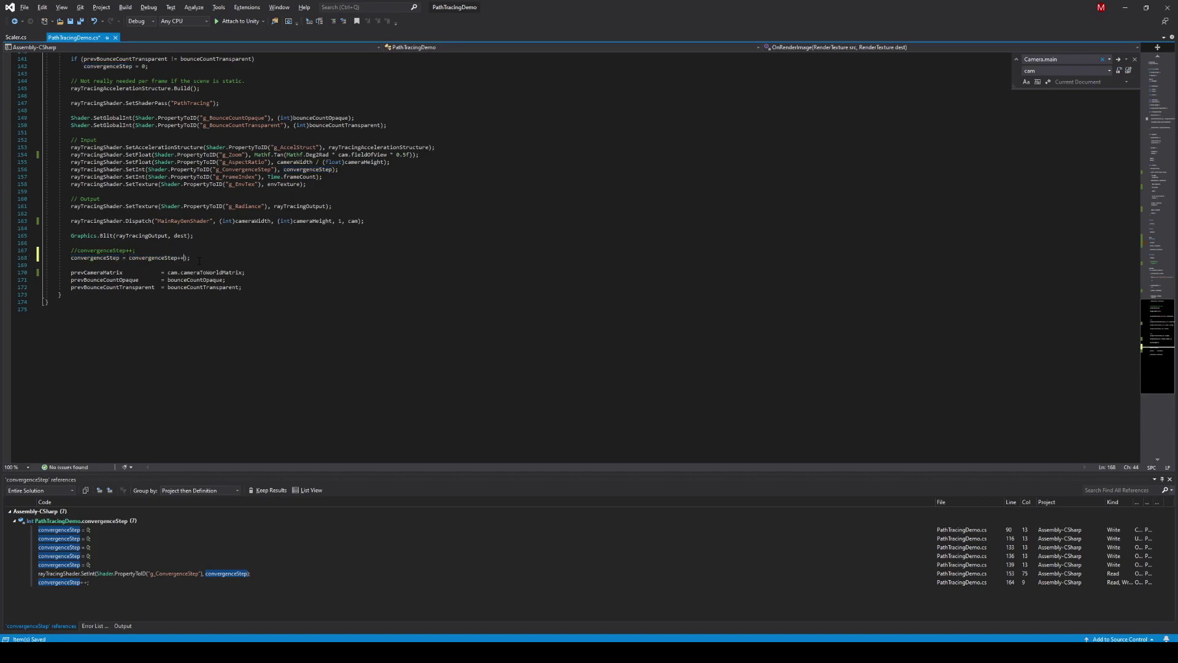
pyautogui.press('Delete')
# - Insert bounceCountOpaque after the modulo on line 168 and save
pyautogui.scroll(5, 200, 260)
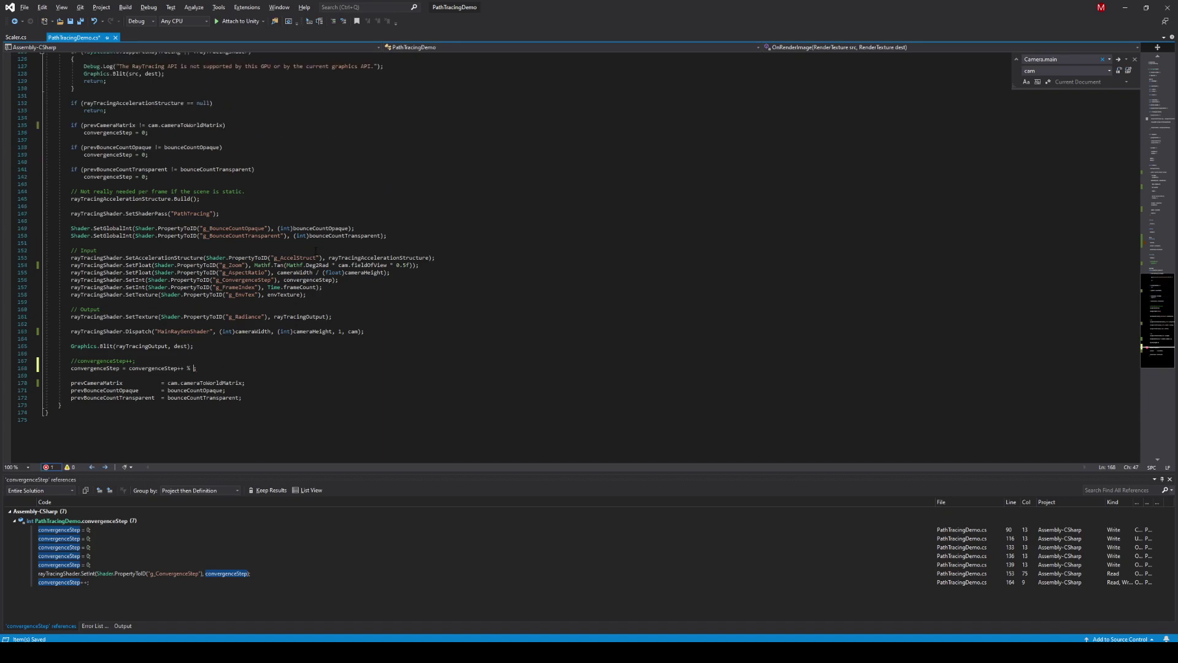
pyautogui.scroll(3, 316, 250)
pyautogui.scroll(10, 316, 251)
pyautogui.scroll(10, 315, 251)
pyautogui.scroll(10, 315, 252)
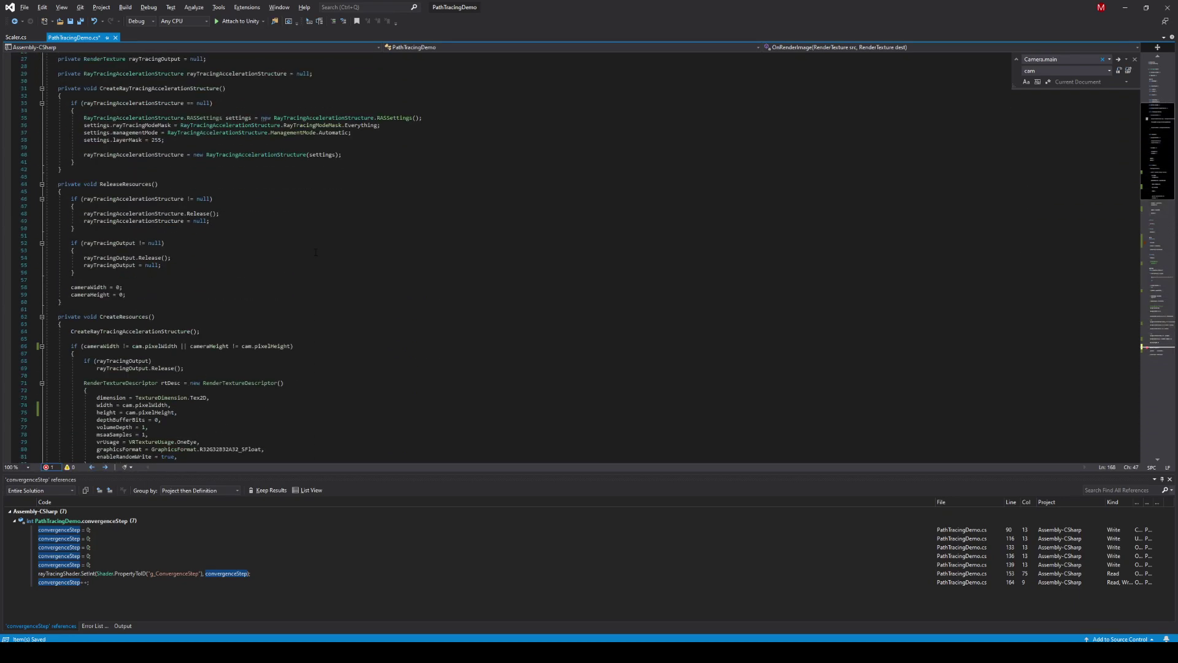
pyautogui.scroll(6, 315, 252)
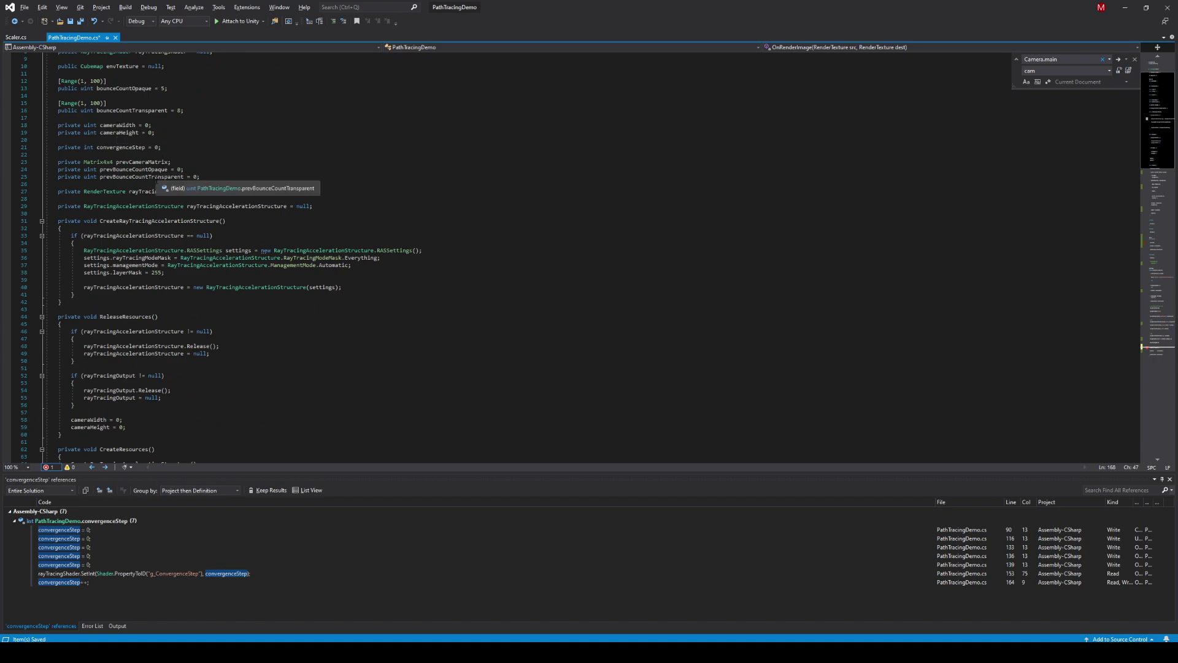
pyautogui.scroll(3, 278, 184)
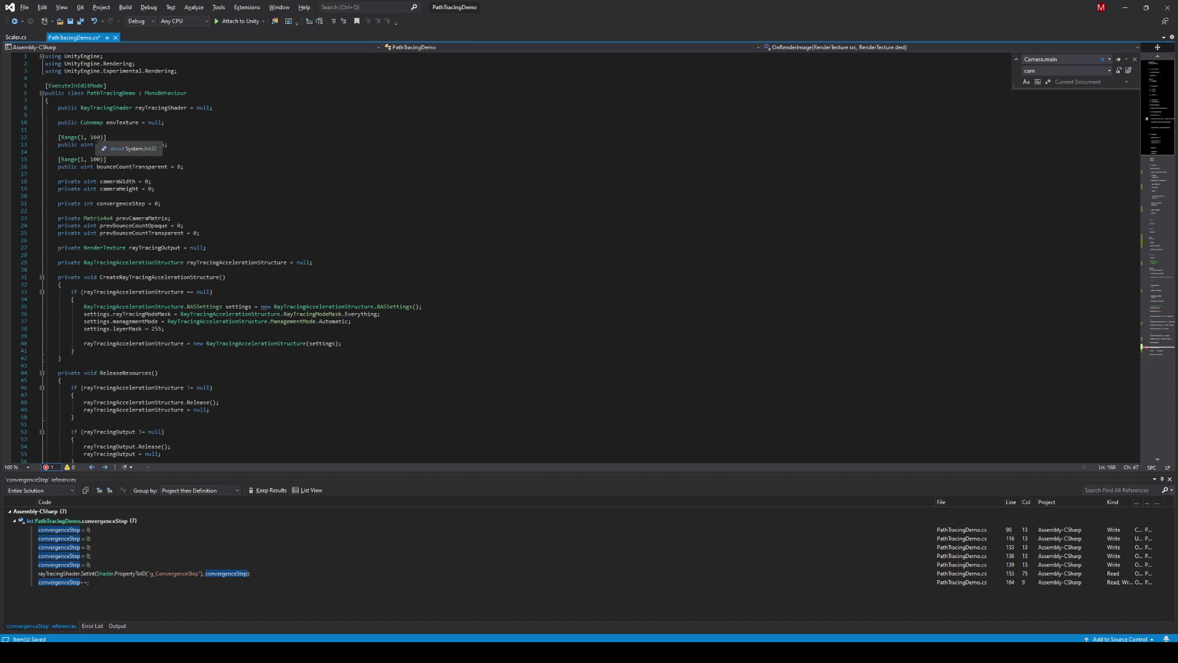
pyautogui.doubleClick(125, 144)
pyautogui.hotkey('ctrl', 'c')
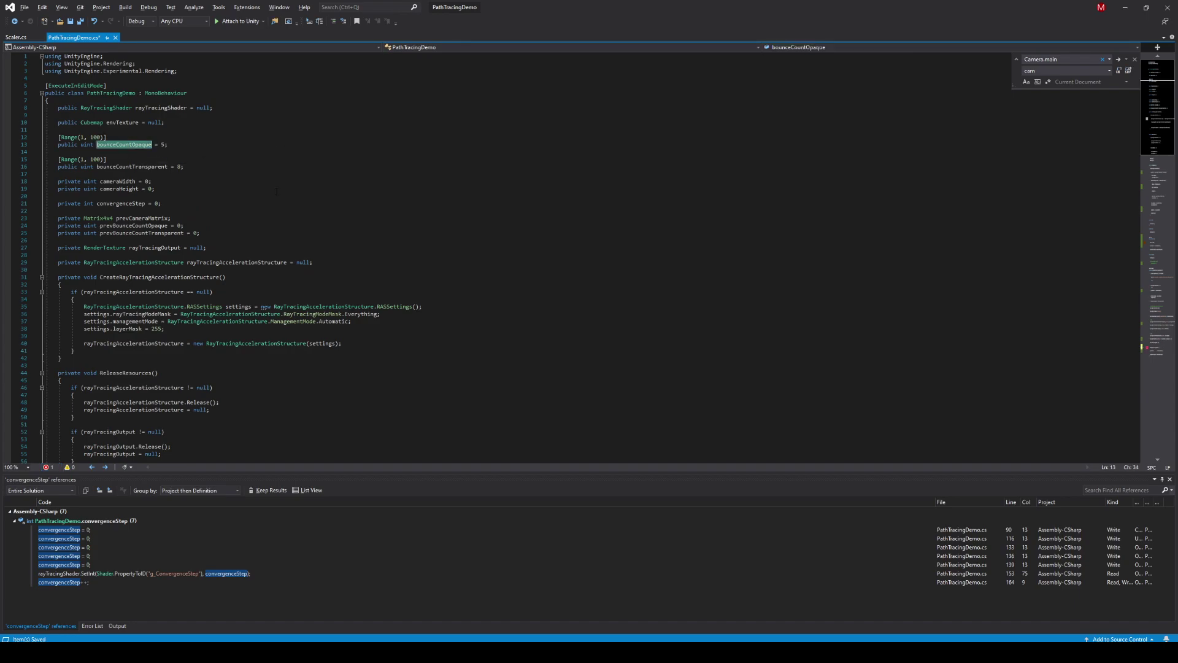
pyautogui.scroll(-2, 287, 191)
pyautogui.scroll(-12, 276, 221)
pyautogui.scroll(-13, 270, 245)
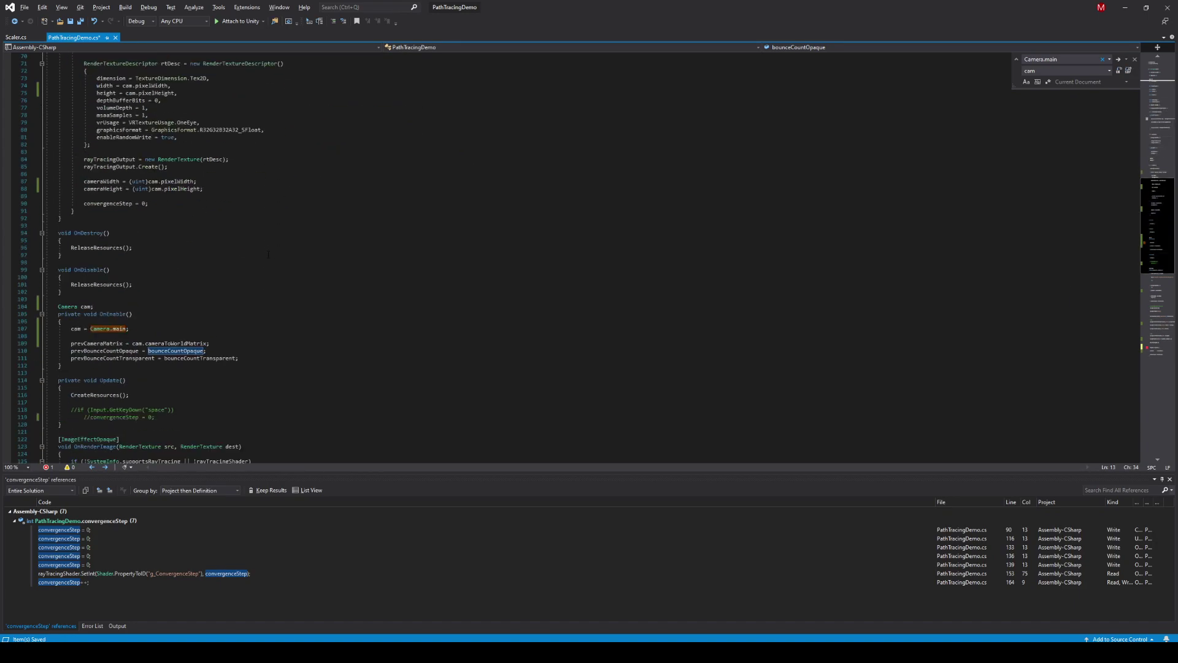
pyautogui.scroll(-3, 262, 262)
pyautogui.scroll(-8, 263, 262)
pyautogui.scroll(-6, 263, 262)
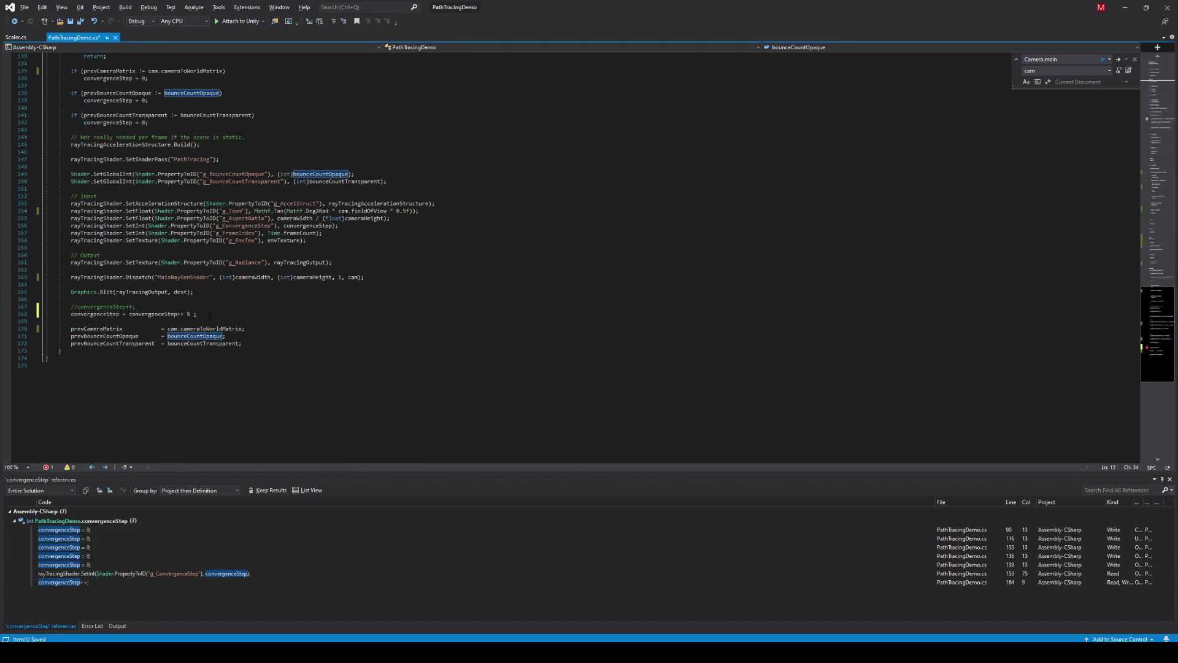
pyautogui.click(210, 315)
pyautogui.hotkey('ctrl', 'v')
pyautogui.hotkey('ctrl', 's')
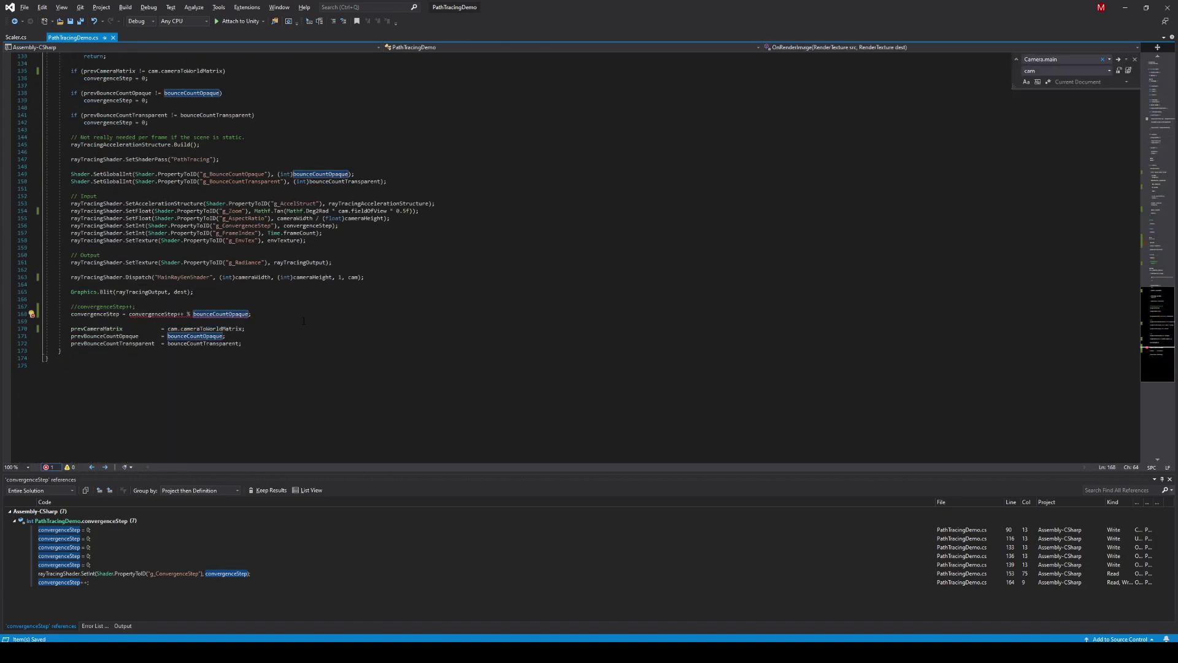
# - Fix the type conversion error by casting to (int)bounceCountOpaque, then switch to Unity
pyautogui.moveTo(170, 315)
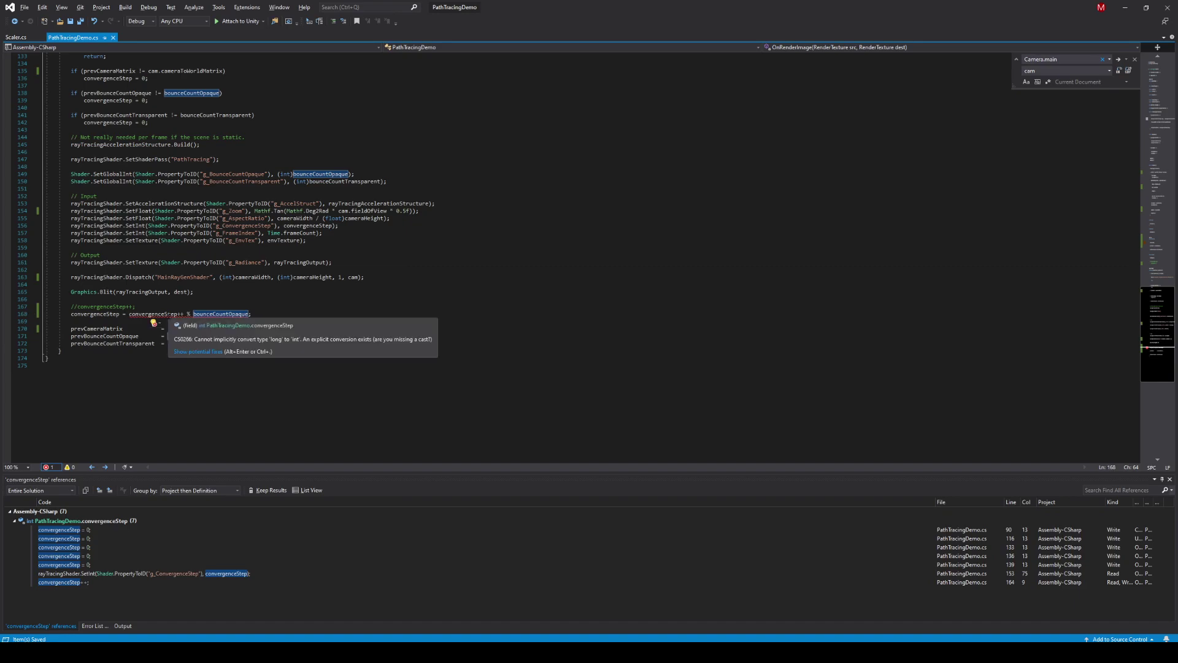
pyautogui.click(173, 307)
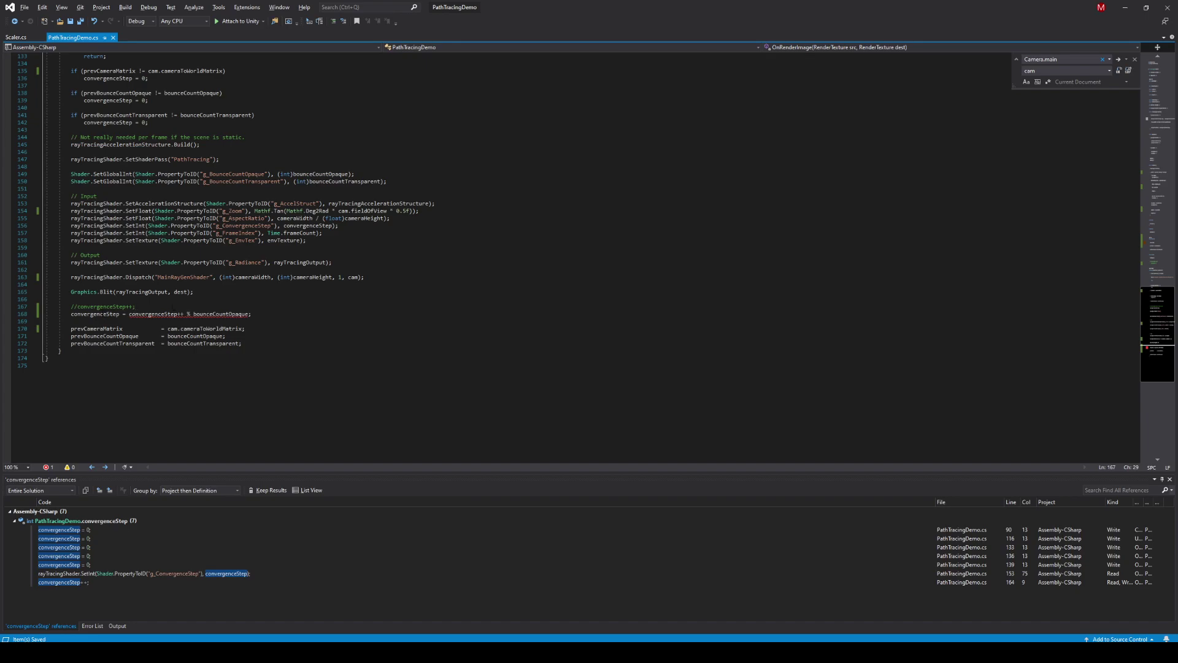
pyautogui.moveTo(114, 315)
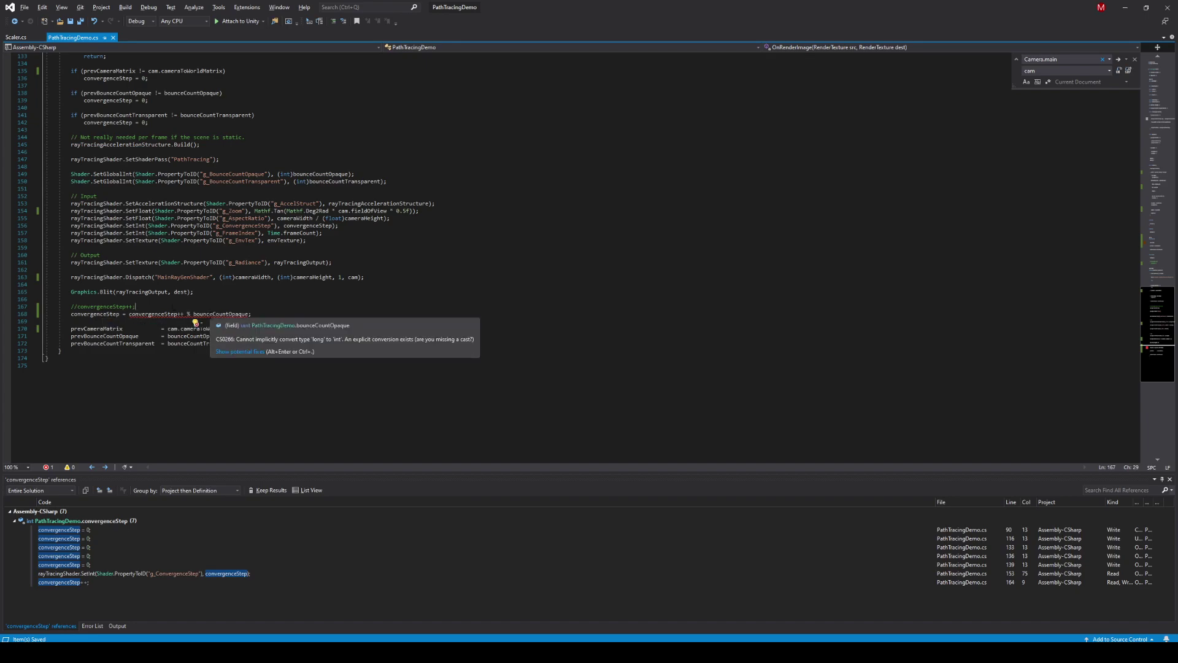
pyautogui.click(189, 314)
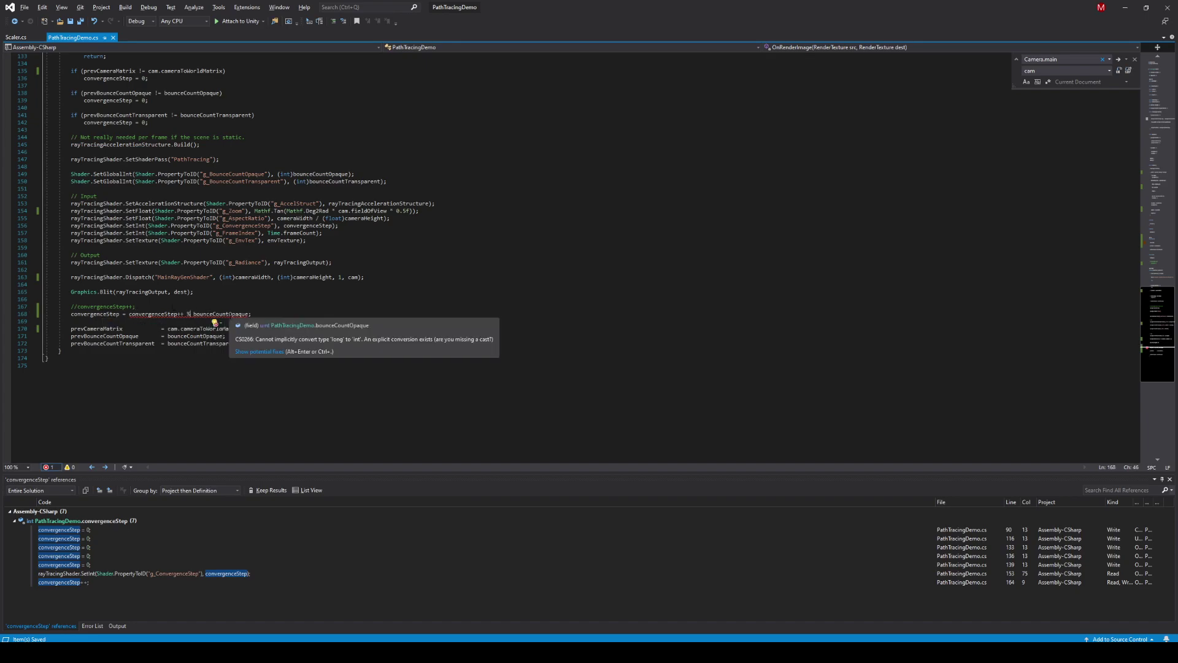
pyautogui.click(247, 314)
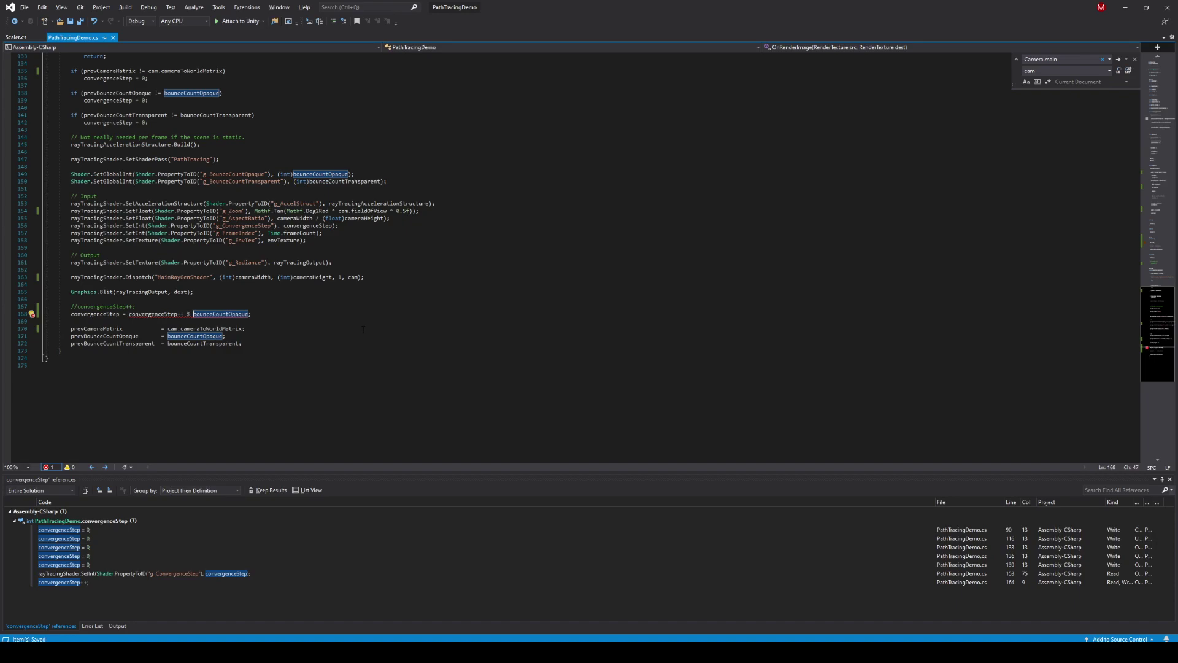
pyautogui.write('(int)')
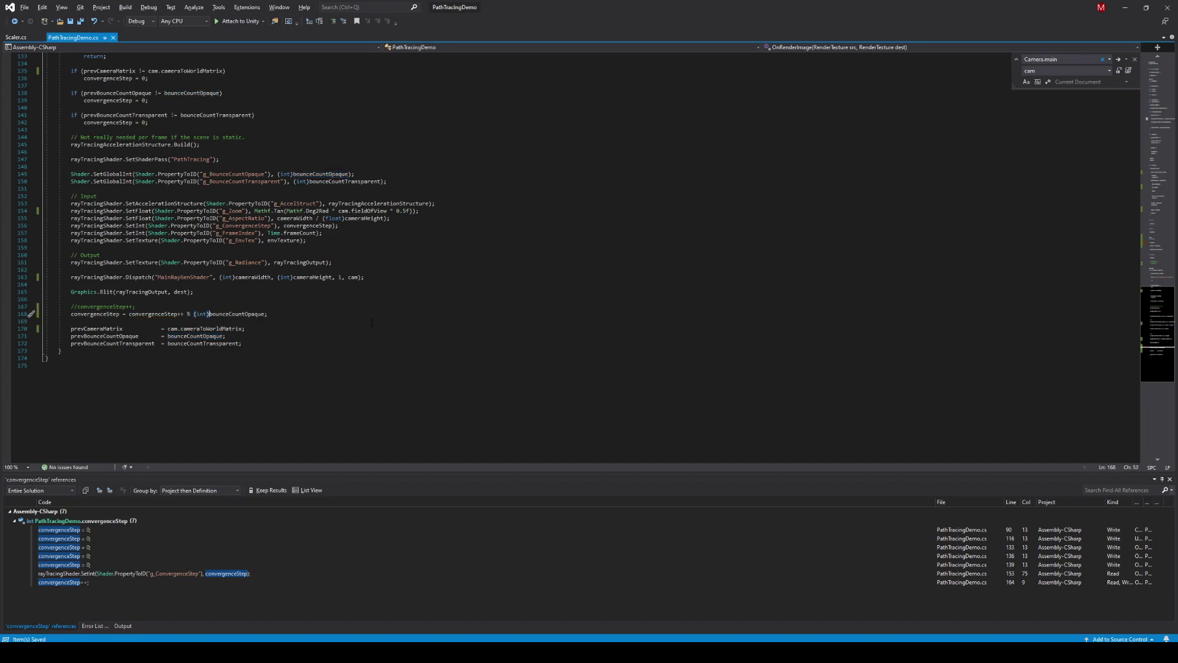
pyautogui.hotkey('alt', 'Tab')
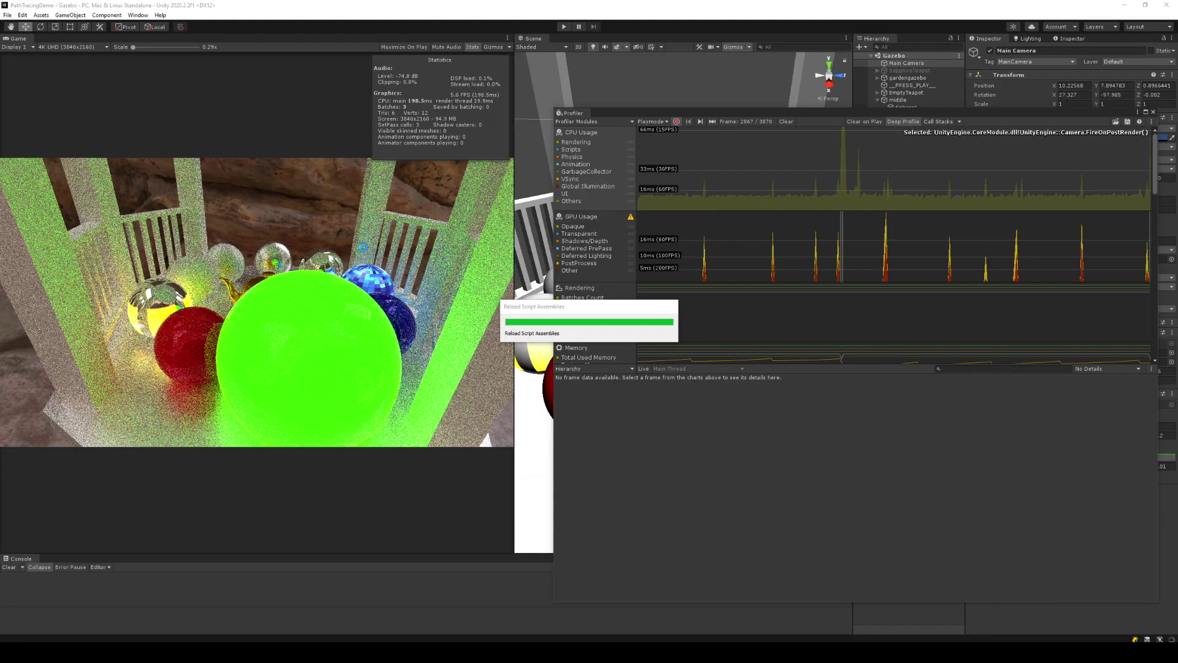
# - Play the scene, adjust the Game view scale, switch resolution to 512x512, then stop play
pyautogui.click(563, 26)
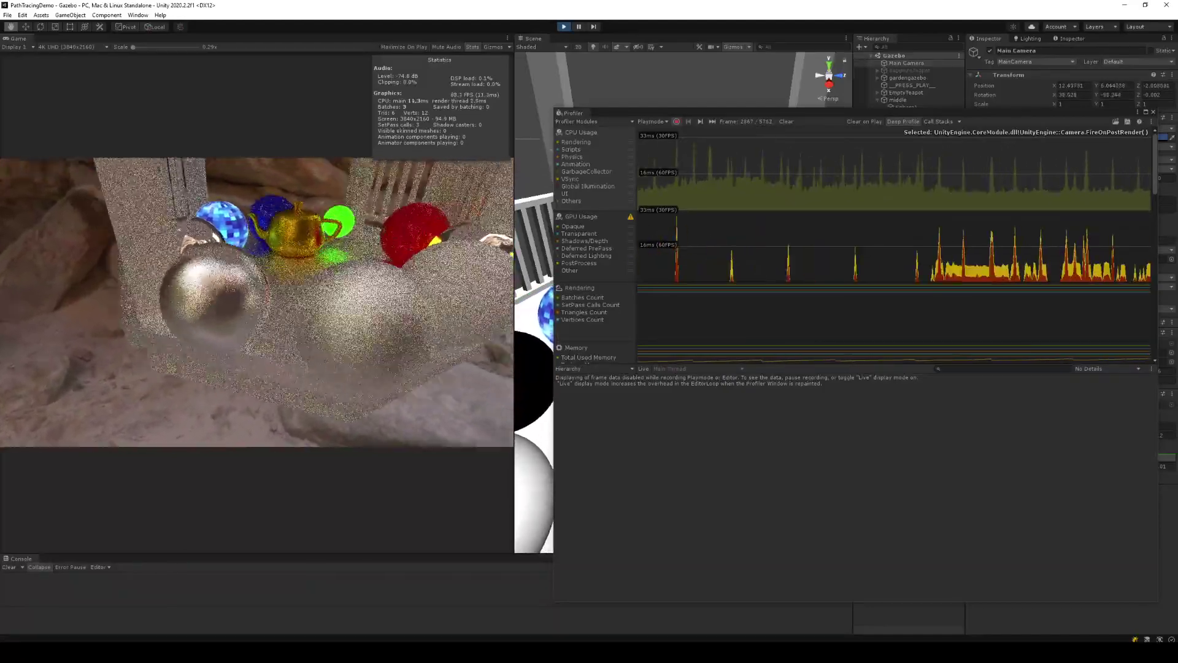
pyautogui.moveTo(133, 47); pyautogui.dragTo(161, 47)
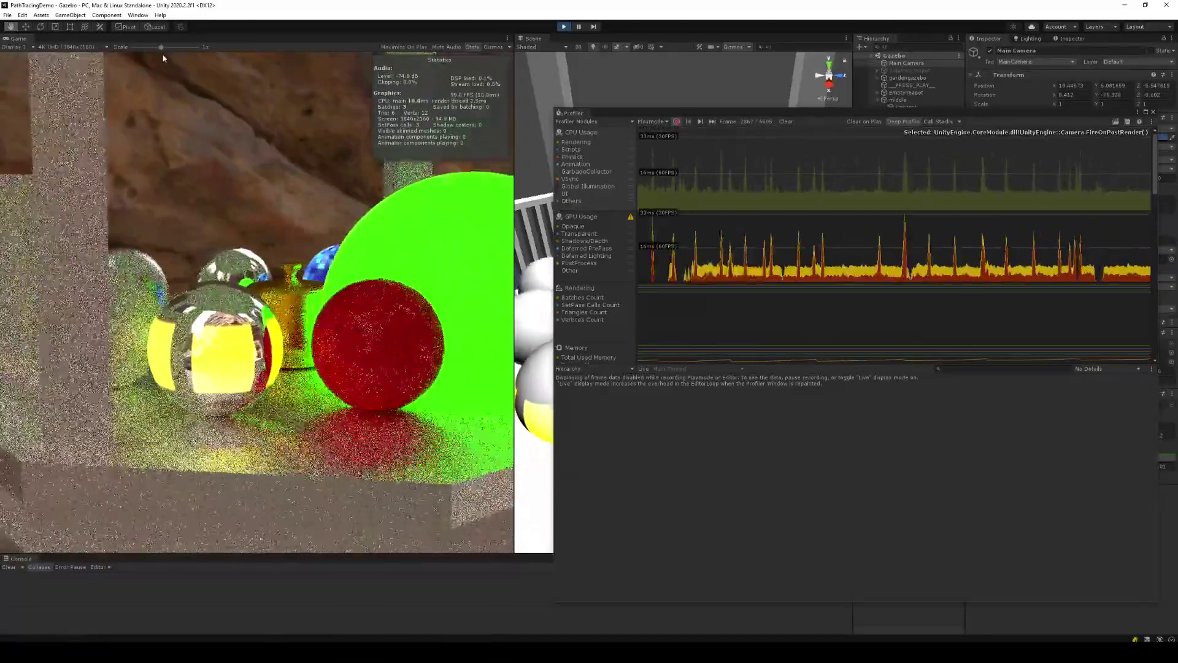
pyautogui.moveTo(160, 47); pyautogui.dragTo(149, 47)
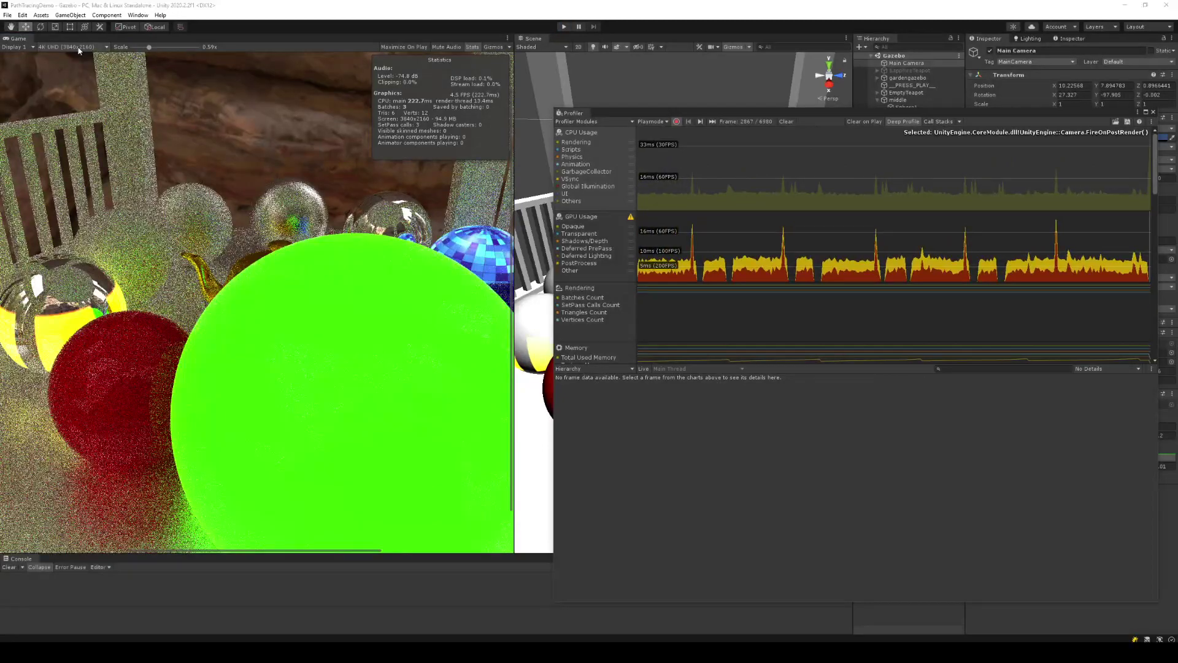
pyautogui.click(72, 46)
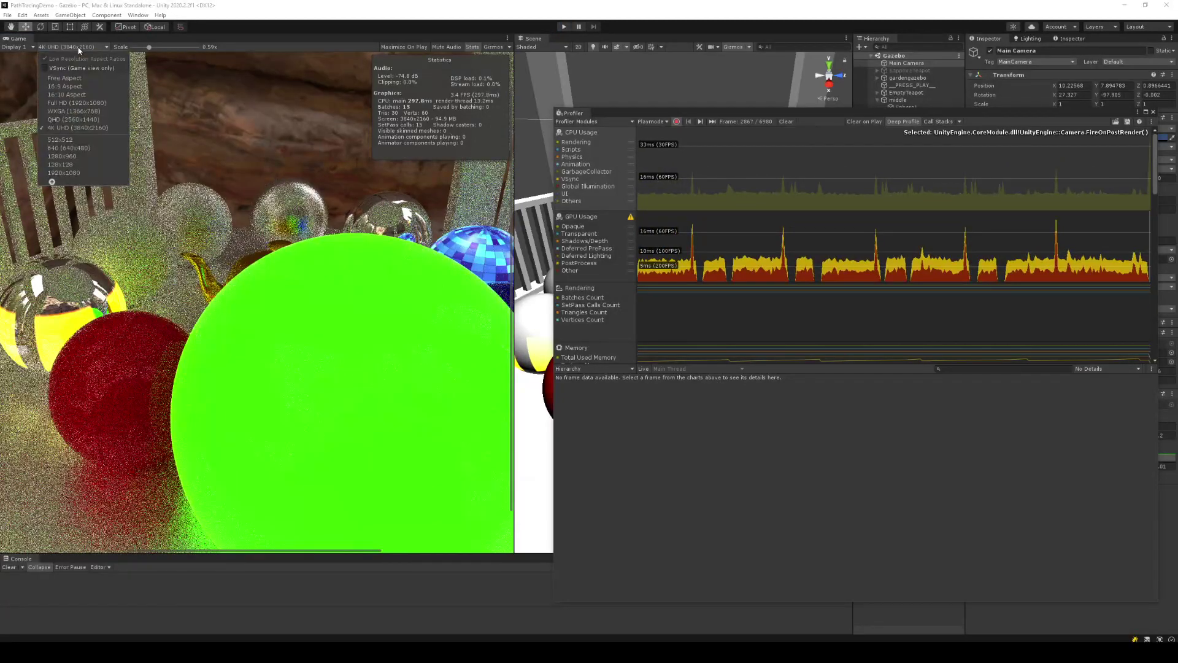
pyautogui.click(86, 140)
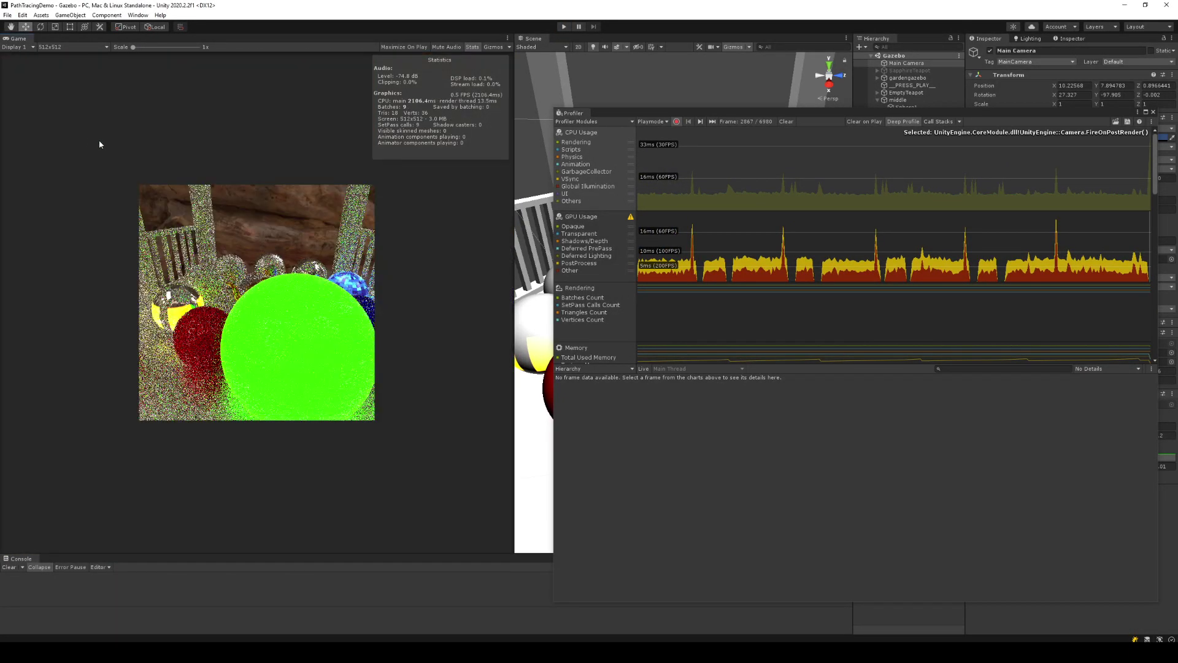
pyautogui.click(563, 27)
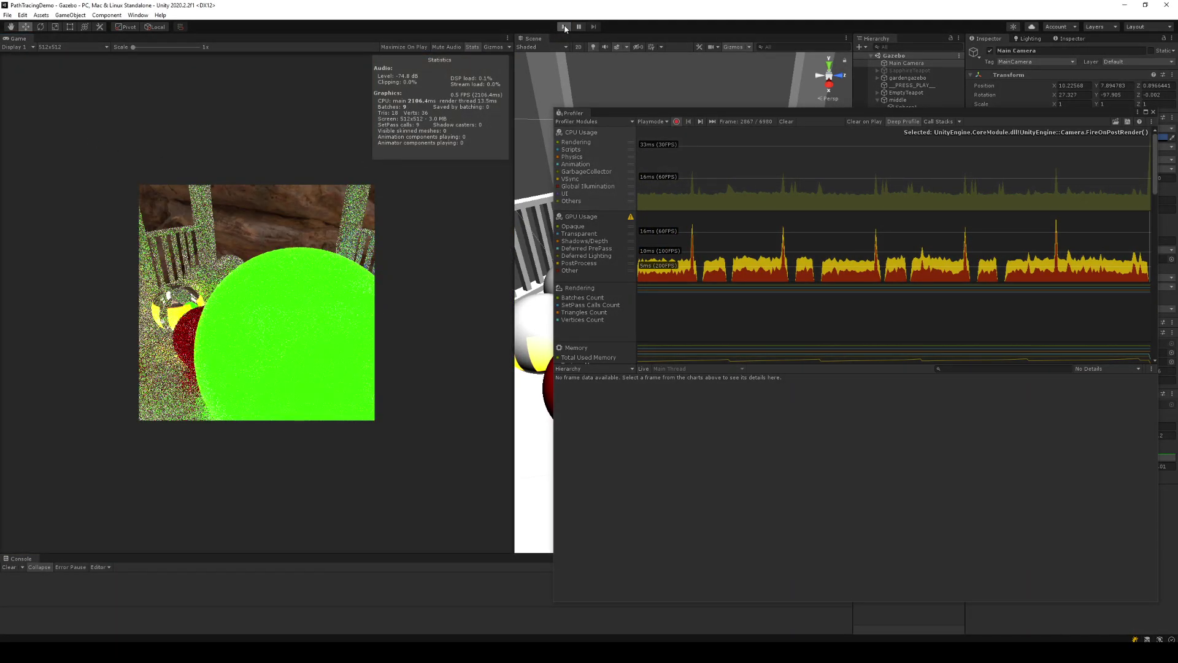
pyautogui.click(563, 27)
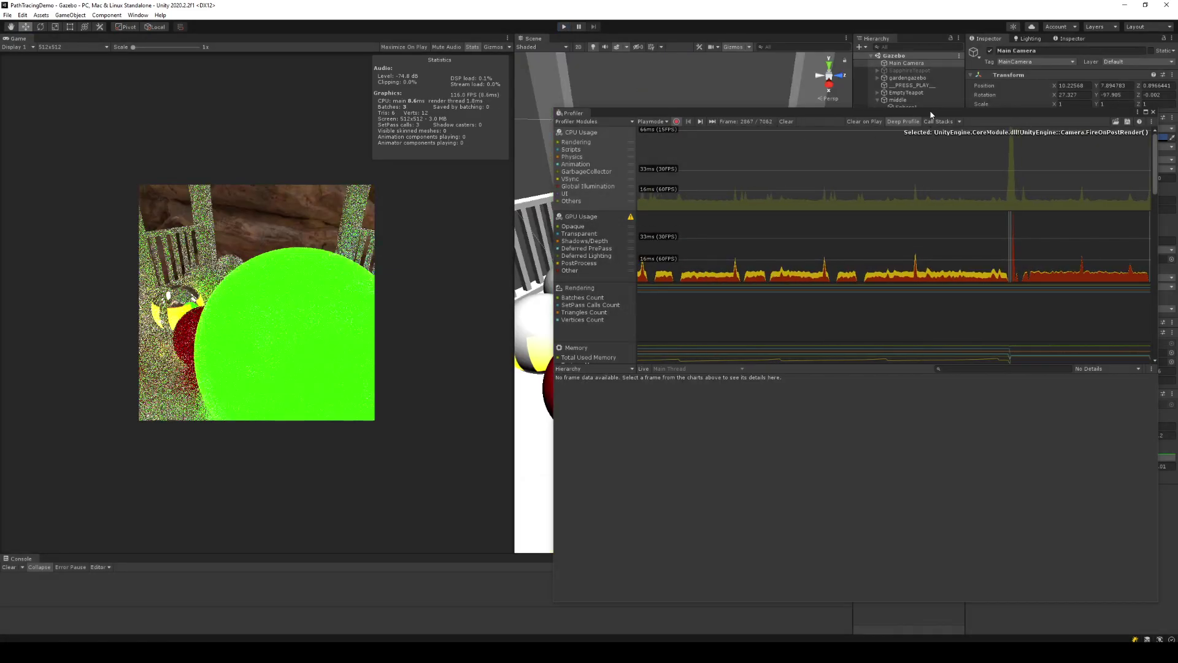
# - Remove the Scaler script from the green sphere Sphere5 and reset its scale to 1
pyautogui.moveTo(931, 115); pyautogui.dragTo(451, 331)
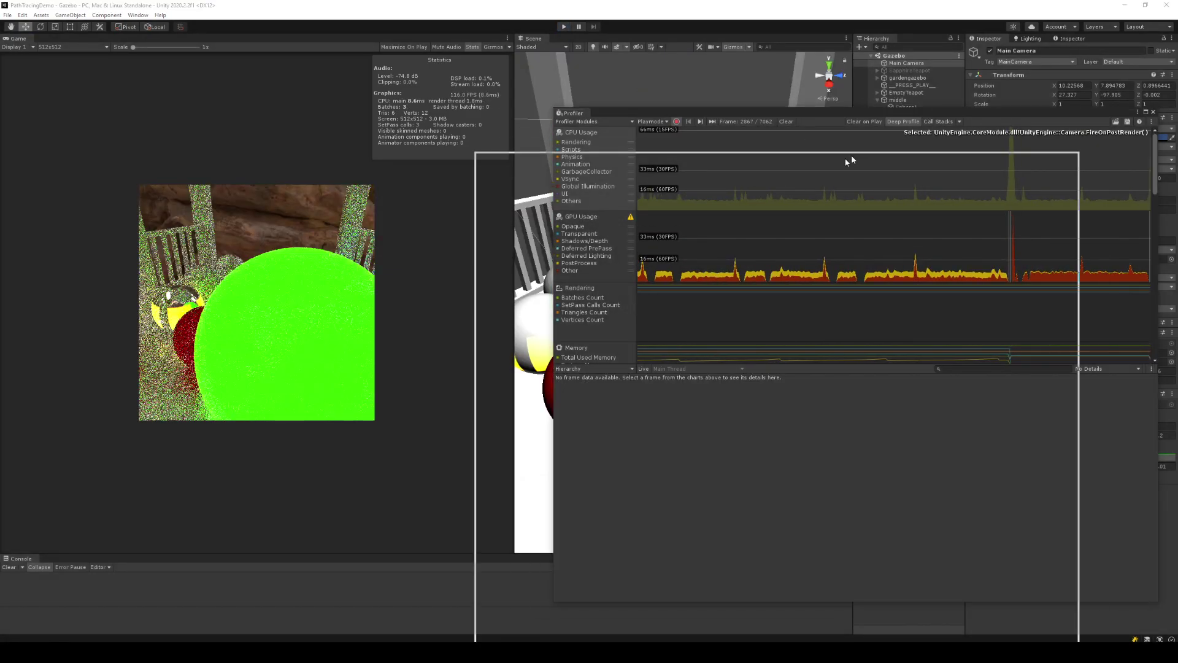
pyautogui.click(748, 310)
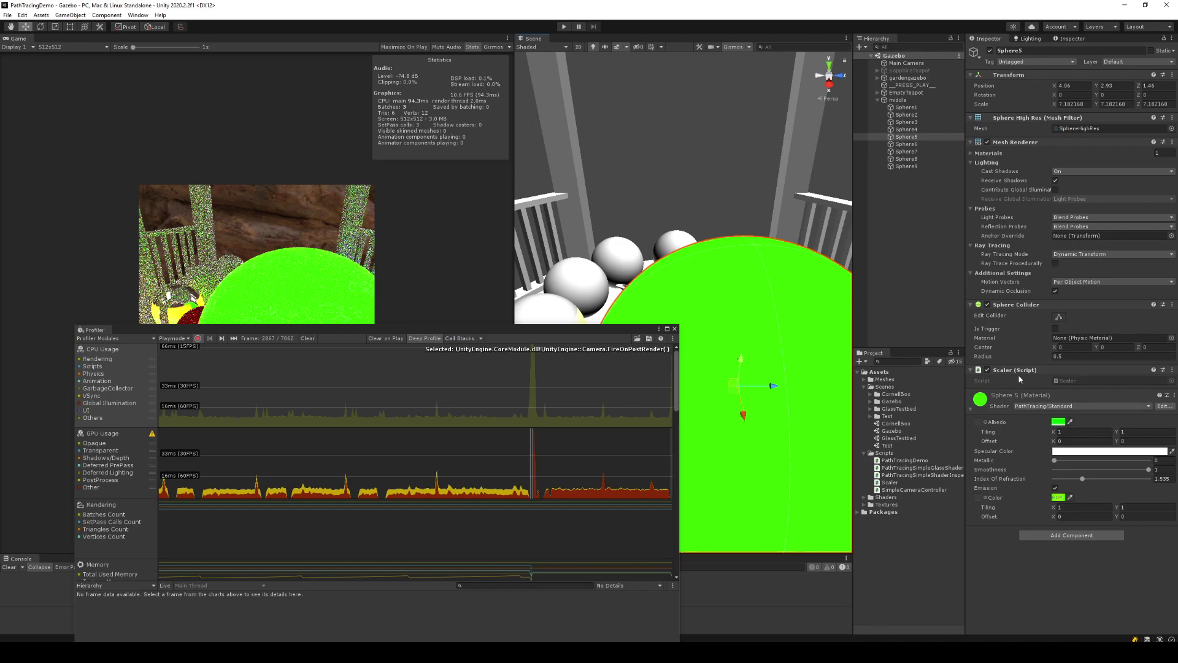
pyautogui.rightClick(1020, 371)
pyautogui.click(1023, 391)
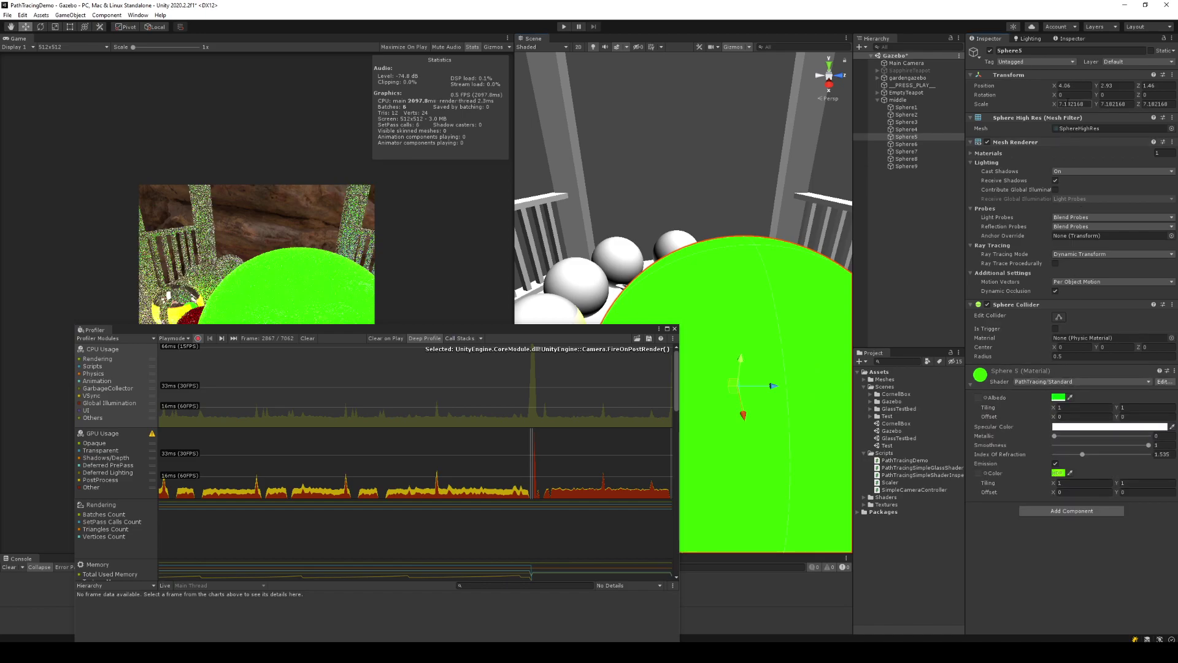
pyautogui.write('1')
pyautogui.press('Tab')
pyautogui.write('1')
pyautogui.press('Tab')
pyautogui.write('1')
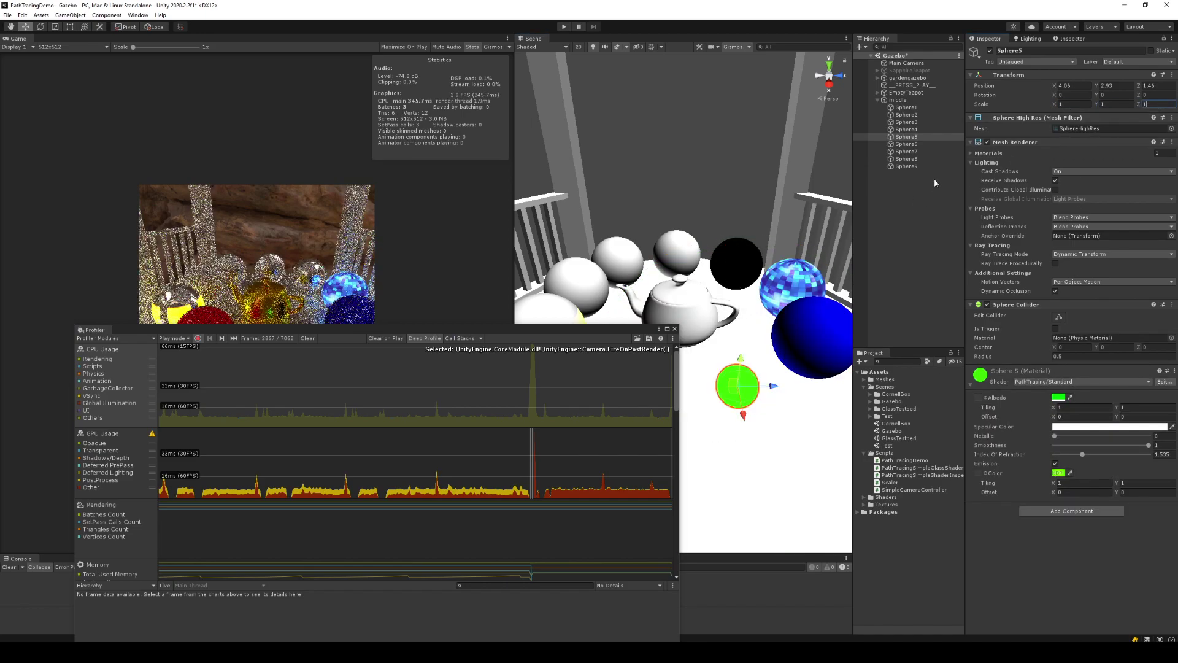
# - Set Sphere5's scale to 2, 2, 2
pyautogui.click(1073, 104)
pyautogui.write('2')
pyautogui.press('Tab')
pyautogui.write('2')
pyautogui.press('Tab')
pyautogui.write('2')
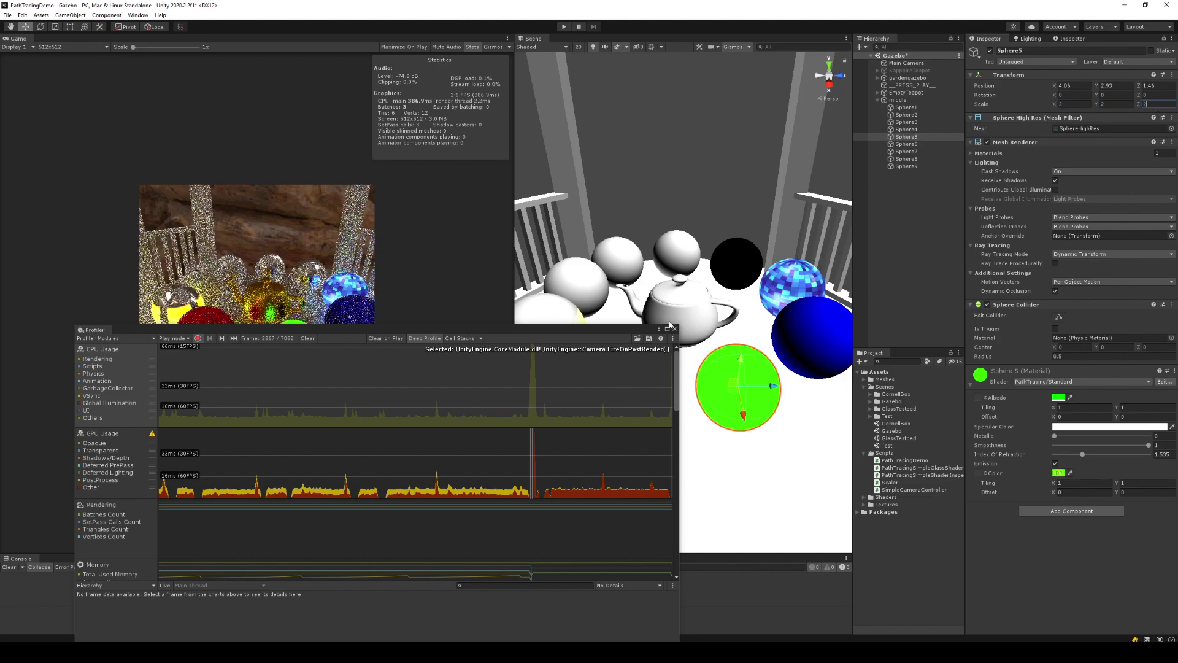
pyautogui.click(359, 345)
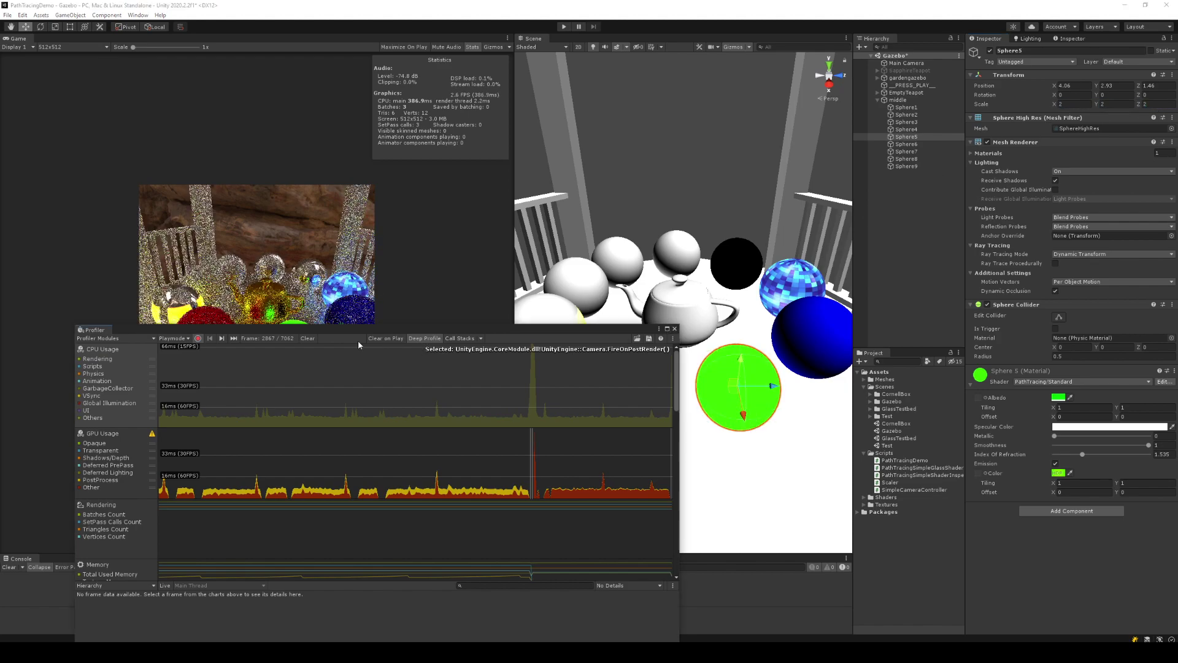
# - Stop and close the Profiler, then save the scene
pyautogui.click(198, 339)
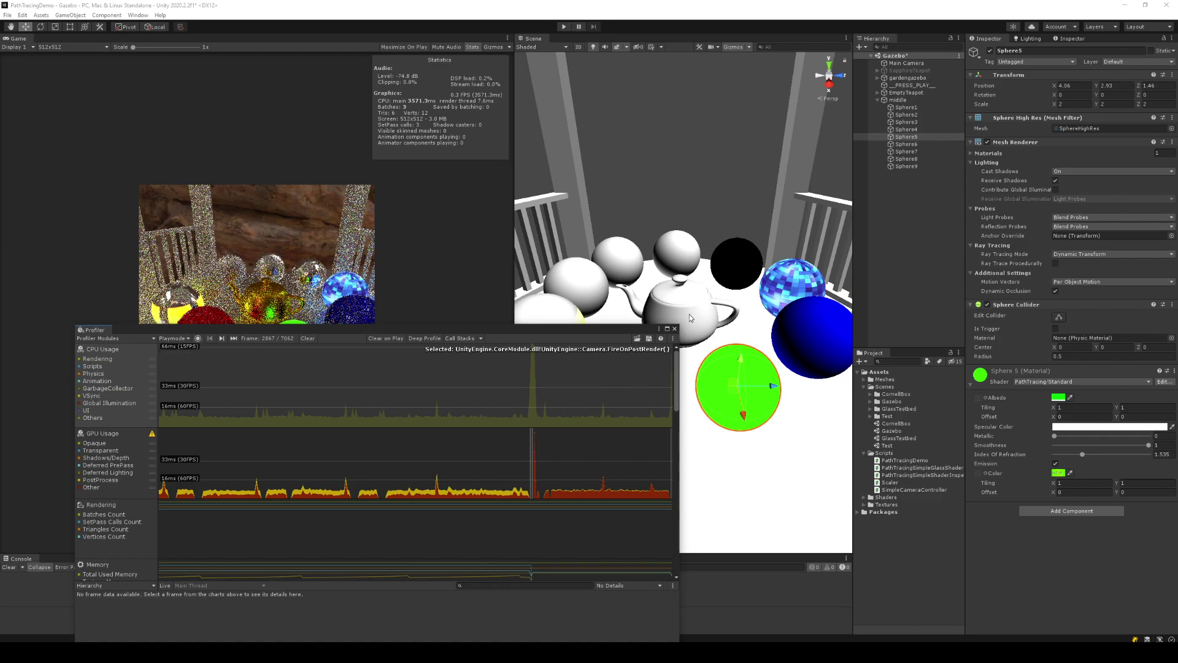
pyautogui.click(675, 330)
pyautogui.hotkey('ctrl', 's')
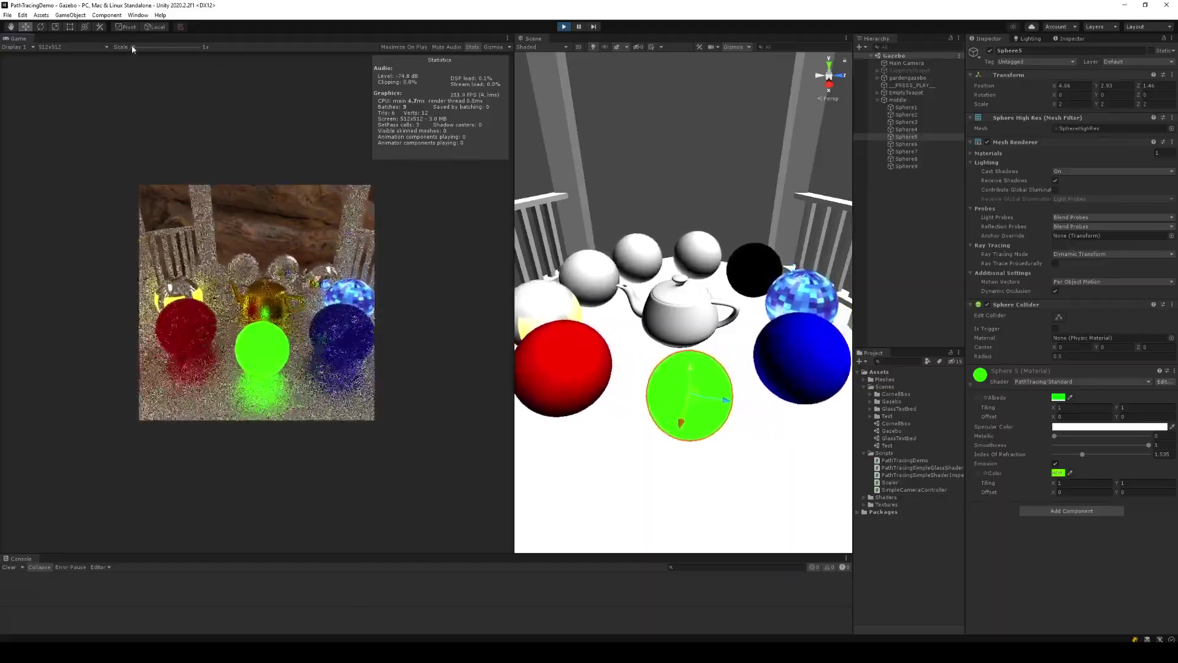
# - Enlarge the Game view to about 1.3x and open Edit > Project Settings
pyautogui.moveTo(132, 46); pyautogui.dragTo(161, 48)
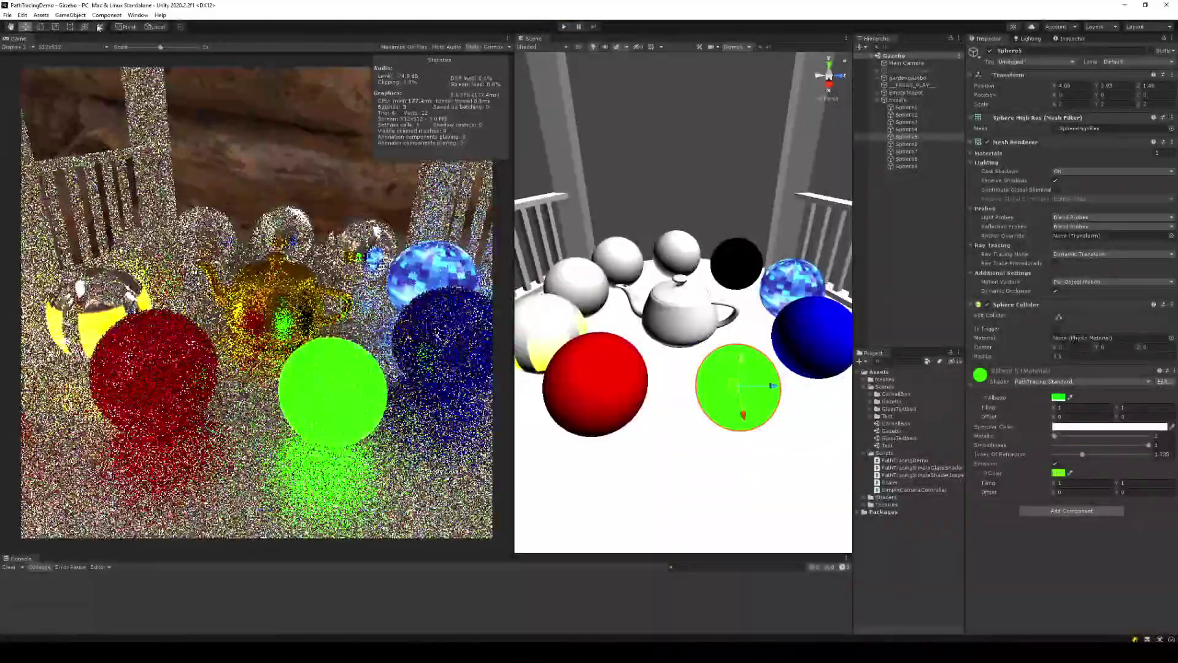
pyautogui.click(22, 14)
pyautogui.click(51, 284)
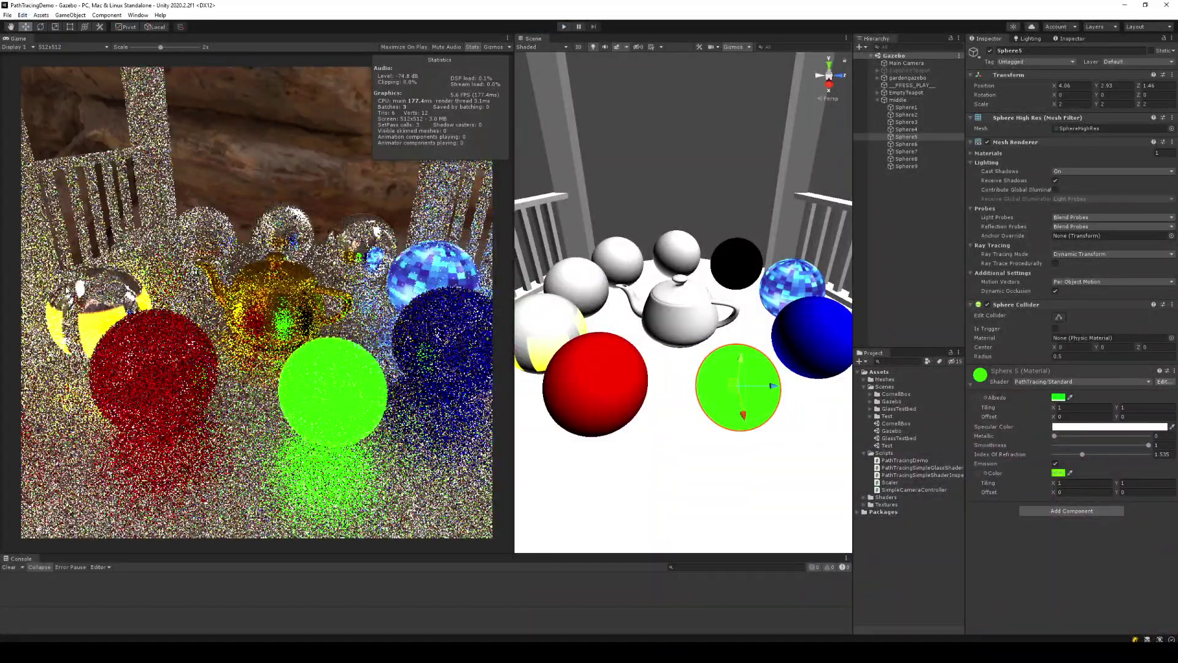
# - In Quality settings, turn off Soft Particles and set Anti Aliasing to Disabled
pyautogui.moveTo(133, 127); pyautogui.dragTo(730, 112)
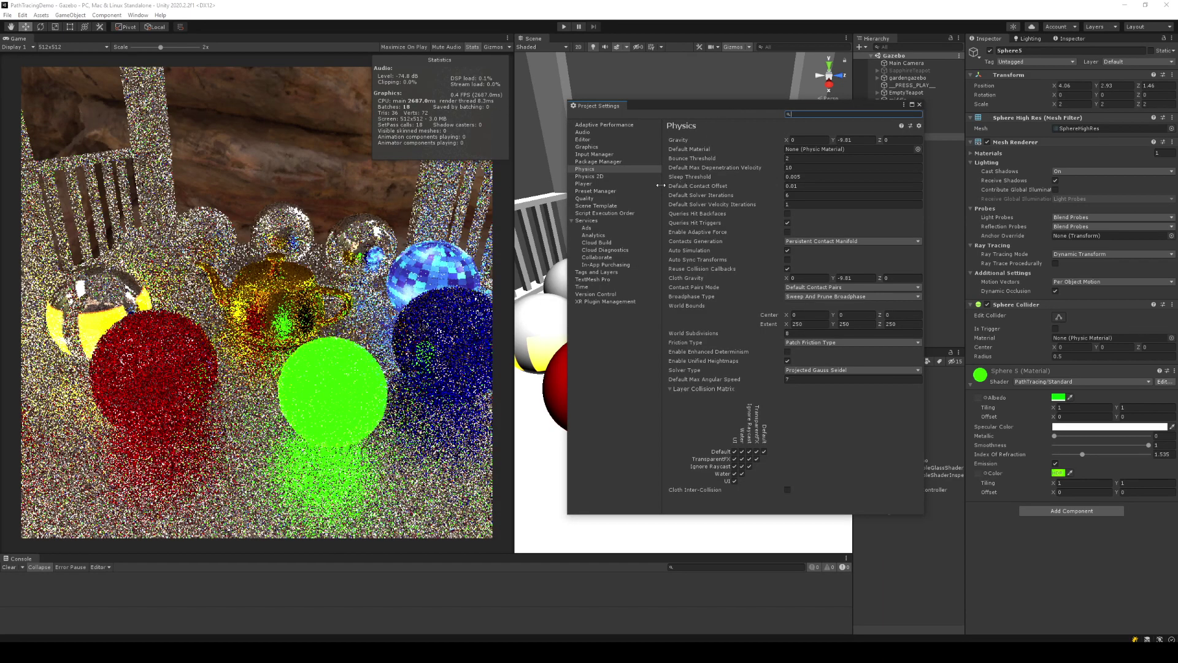
pyautogui.click(597, 200)
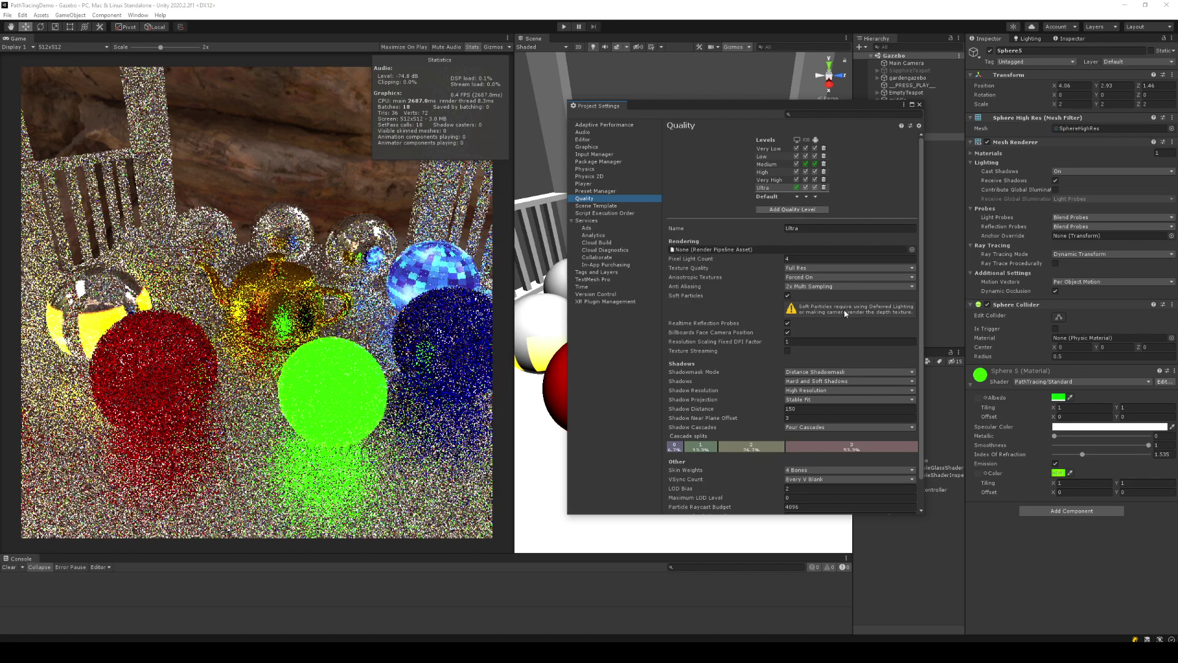
pyautogui.click(788, 296)
pyautogui.click(810, 287)
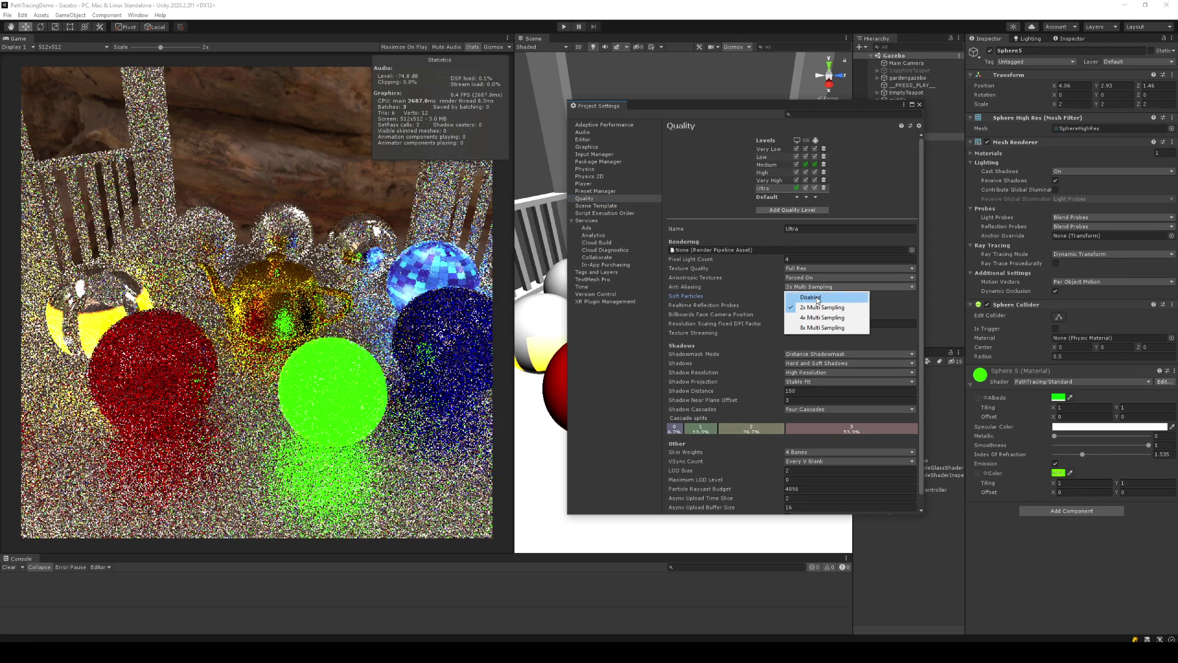
pyautogui.click(817, 298)
pyautogui.click(817, 287)
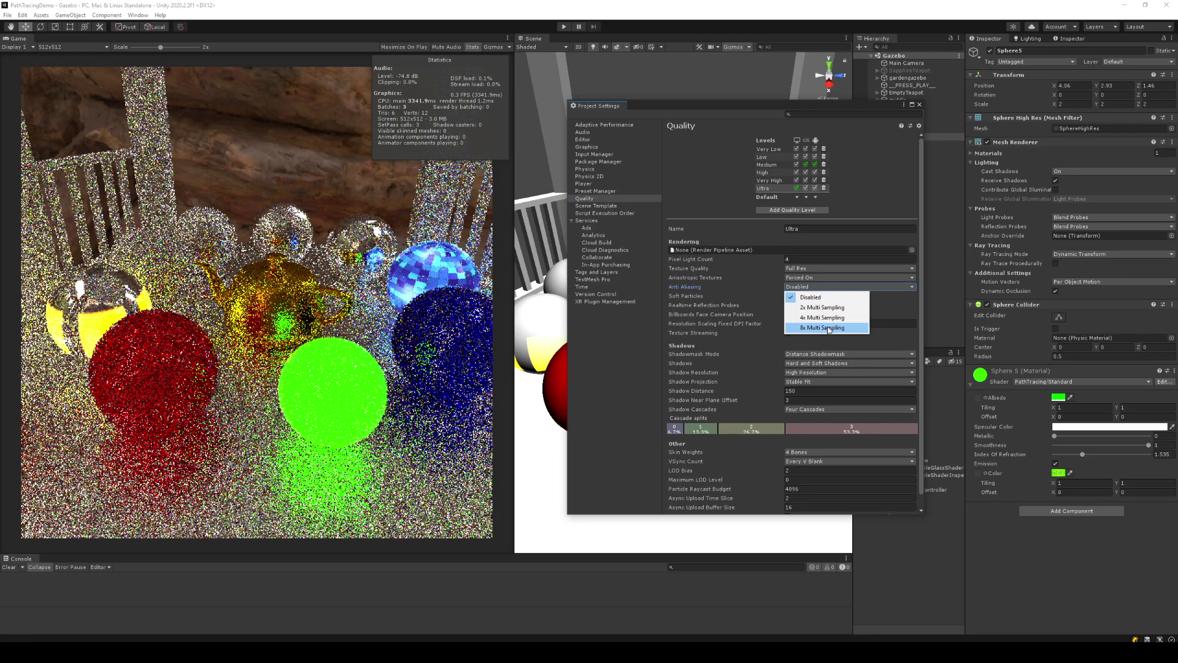
pyautogui.click(828, 328)
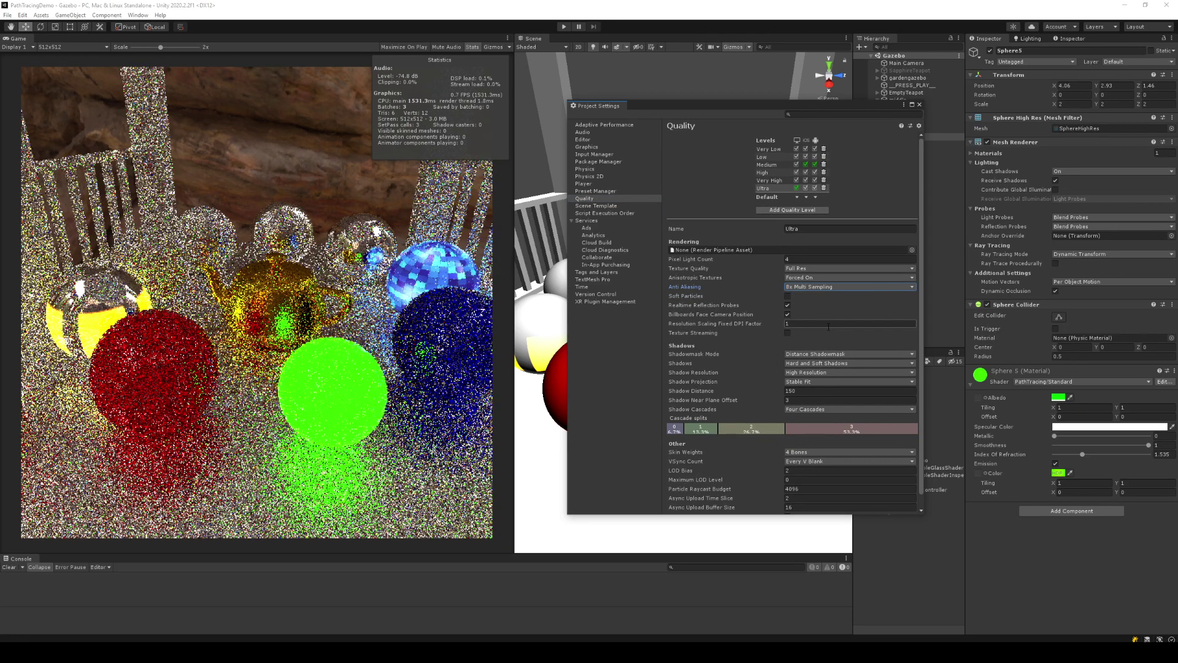
pyautogui.click(818, 290)
pyautogui.click(820, 296)
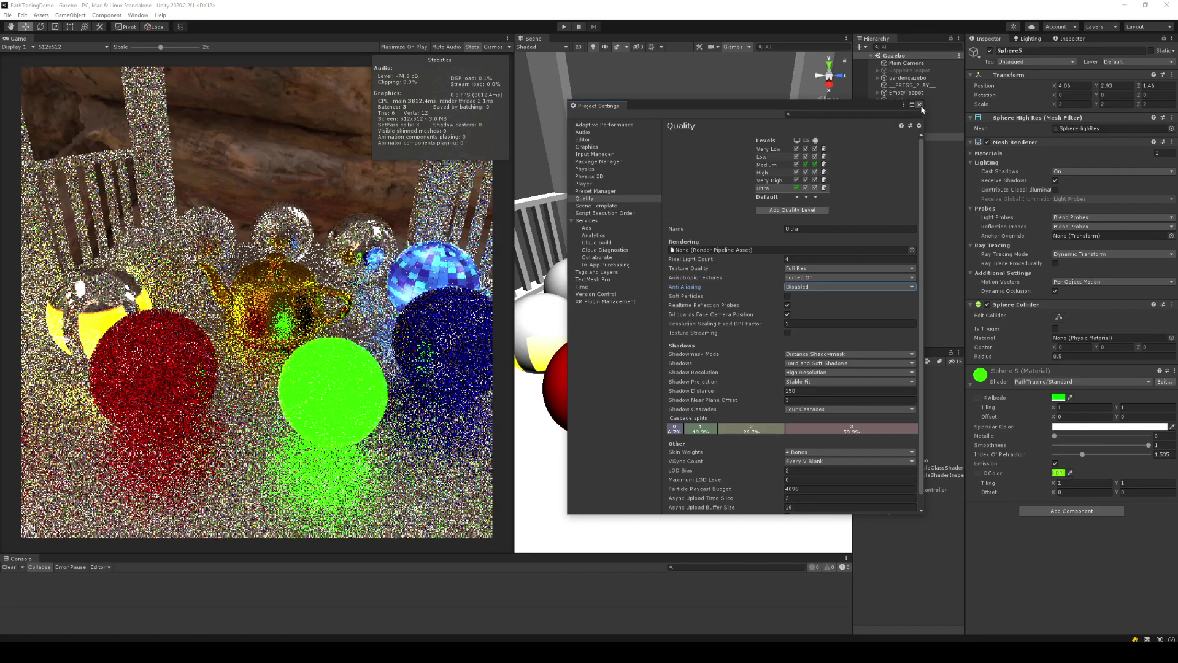
# - Close Project Settings, widen the Scene view, and start playing the scene
pyautogui.click(920, 105)
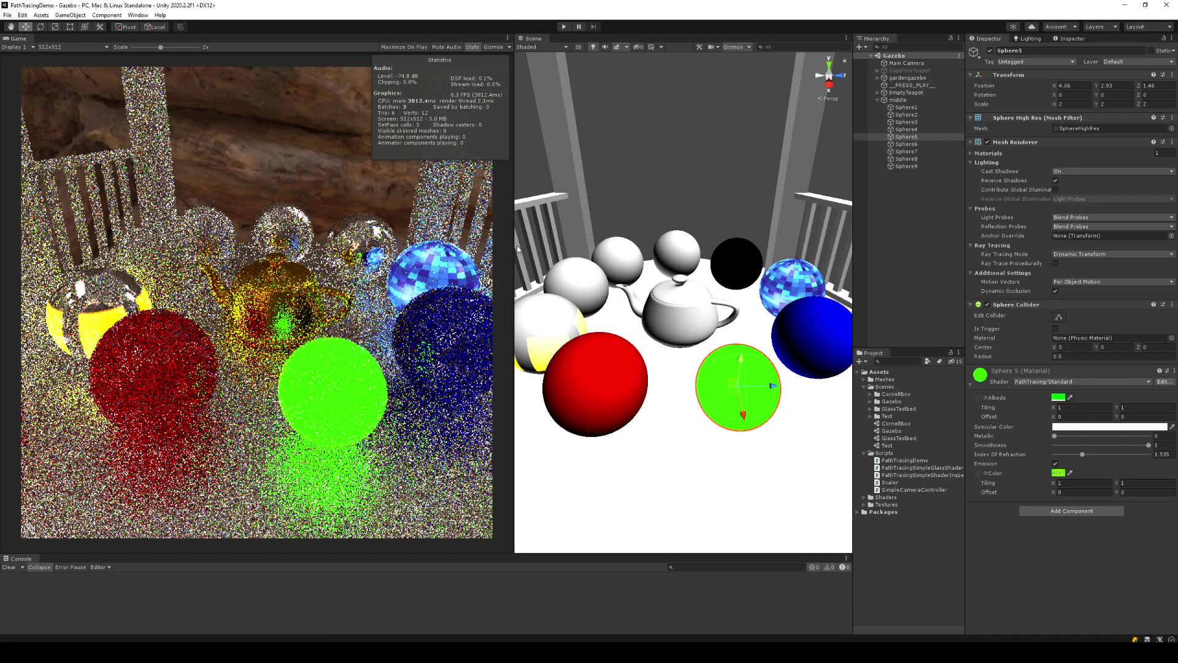
pyautogui.moveTo(513, 246); pyautogui.dragTo(489, 245)
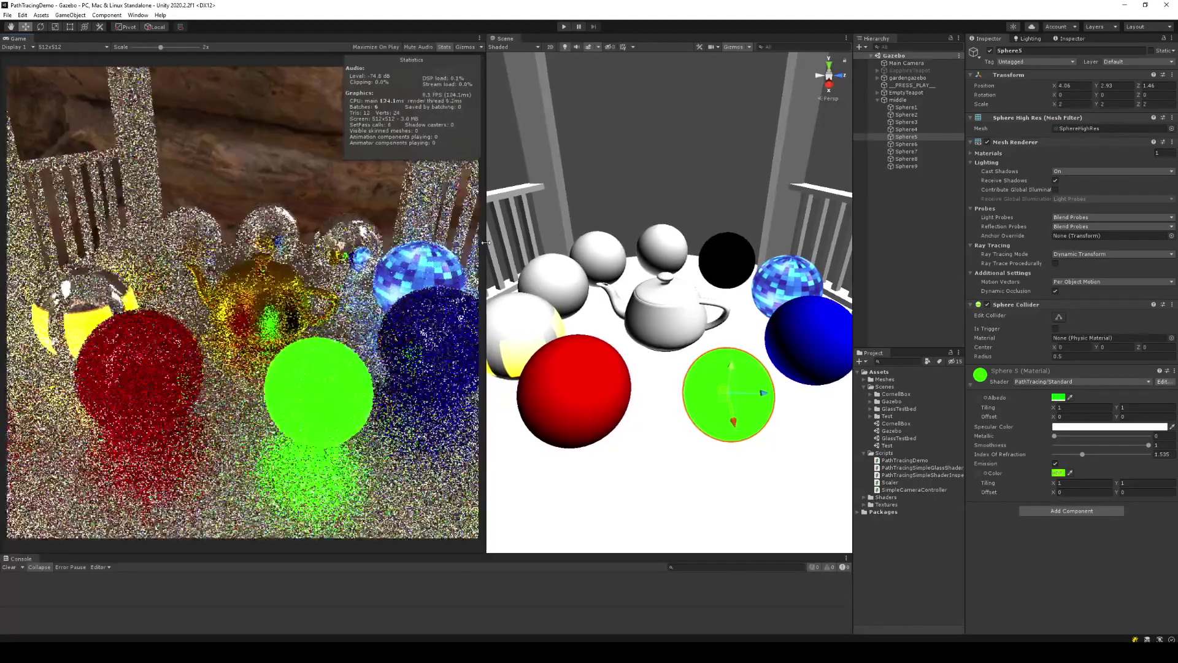
pyautogui.click(562, 27)
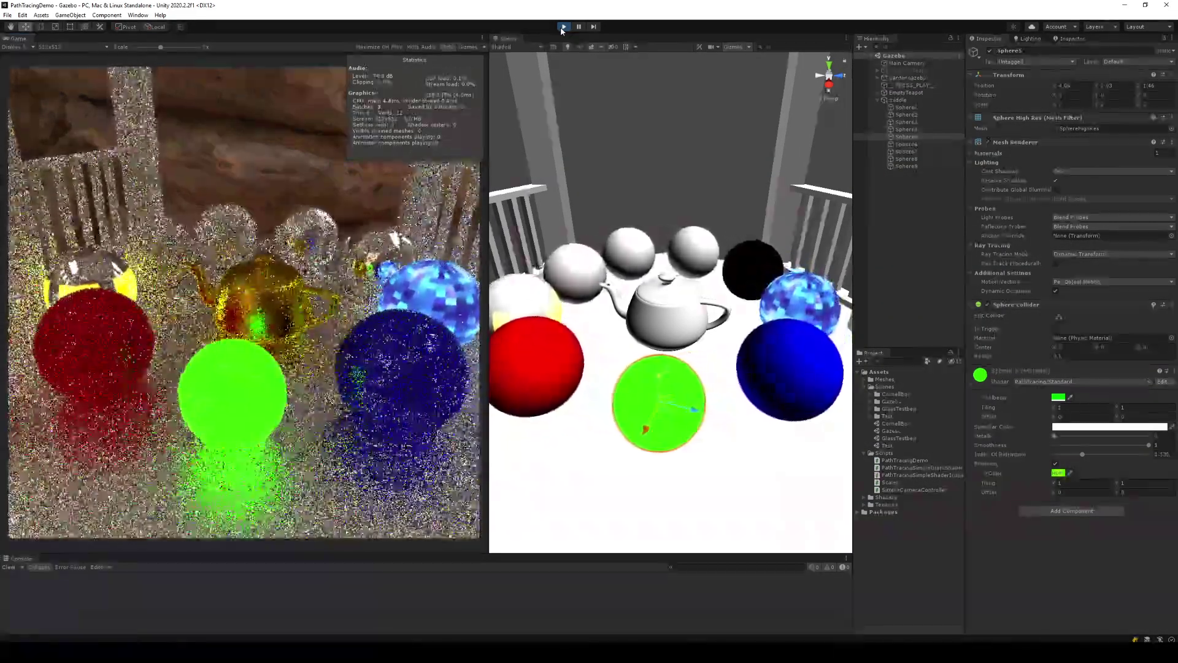
# - Add a 'public int maxLoop = 10;' field after OnRenderImage in PathTracingDemo.cs
pyautogui.hotkey('alt', 'Tab')
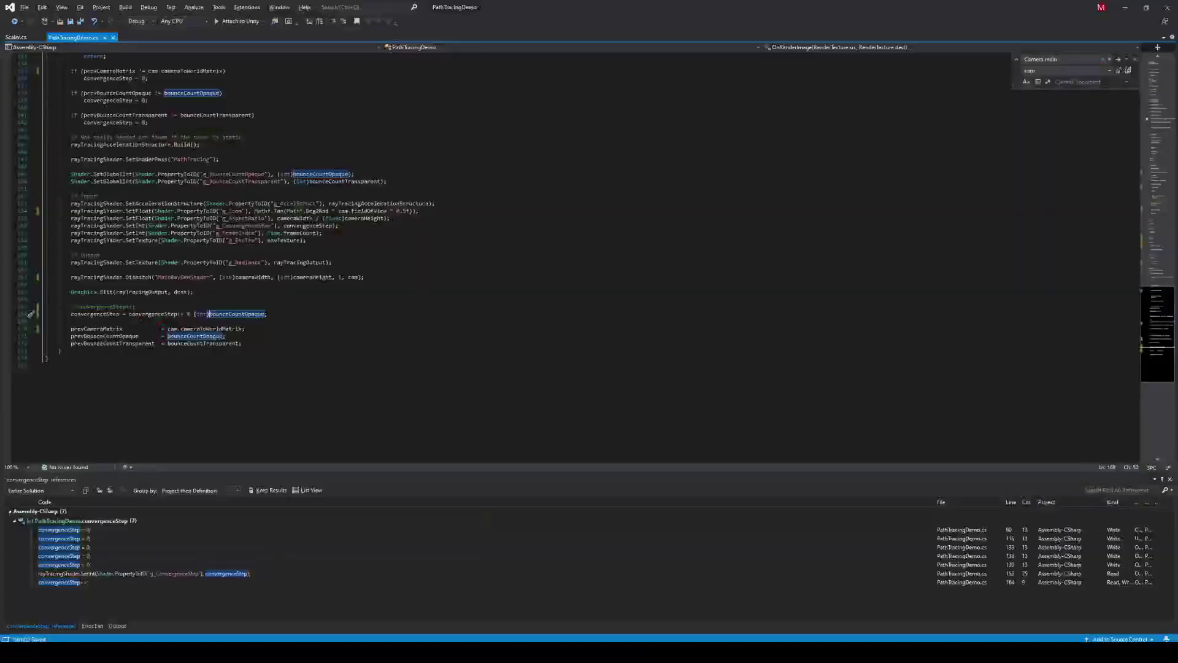
pyautogui.scroll(12, 274, 167)
pyautogui.scroll(12, 270, 166)
pyautogui.scroll(11, 261, 163)
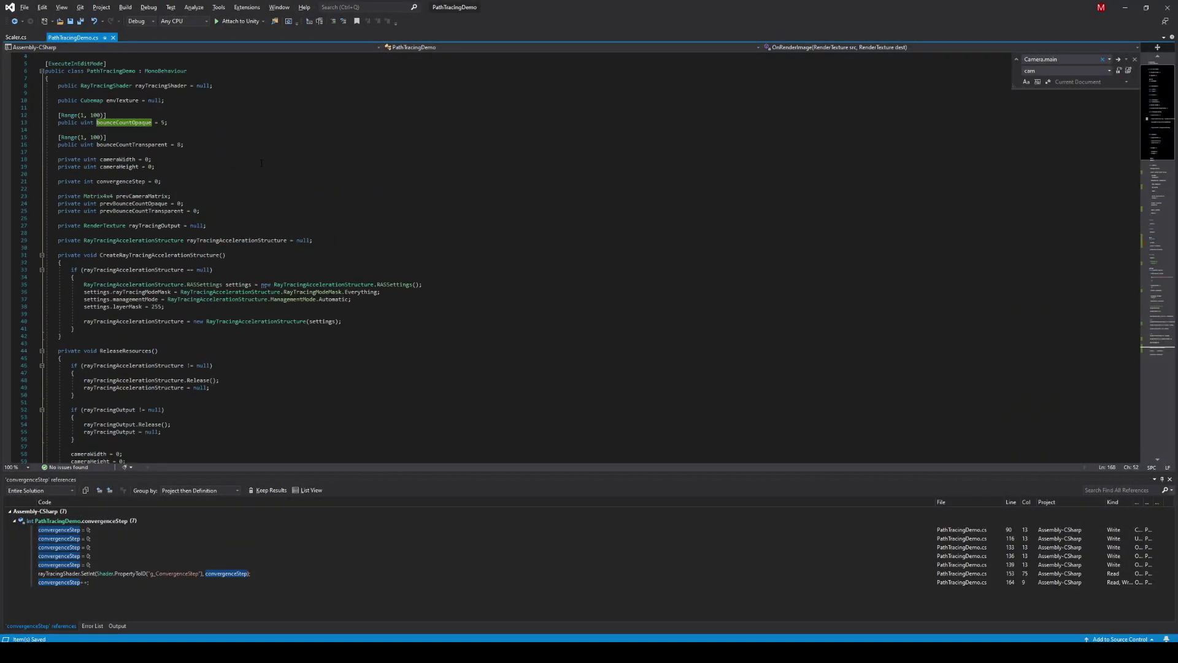
pyautogui.moveTo(1154, 250); pyautogui.dragTo(1161, 329)
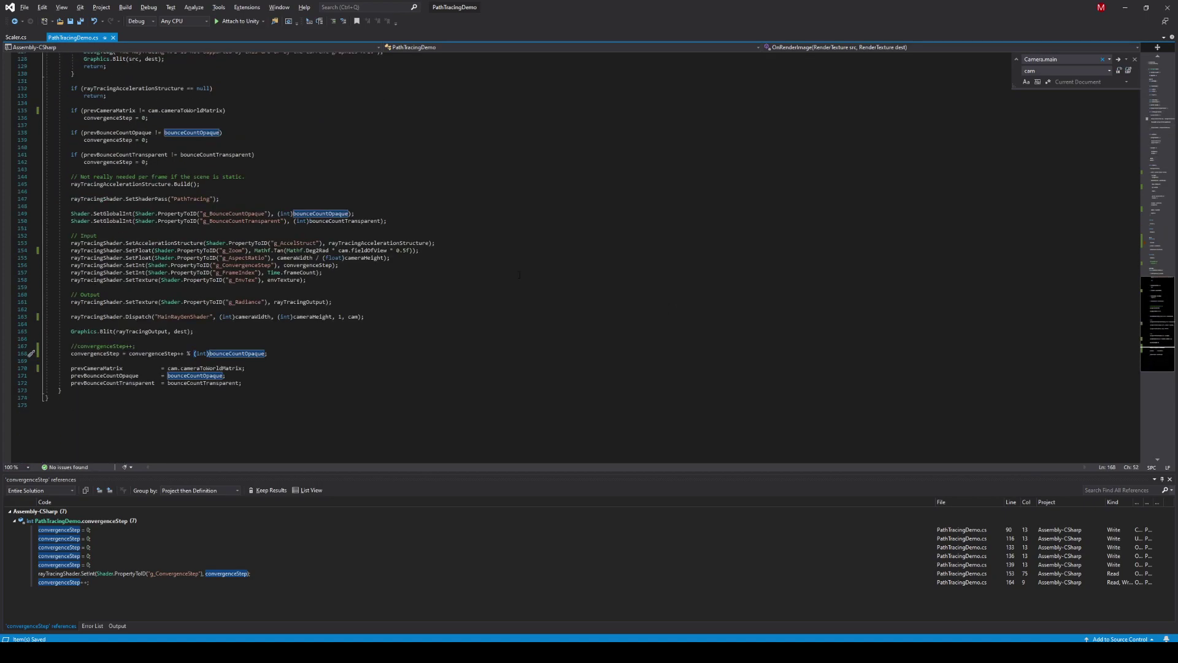
pyautogui.click(307, 395)
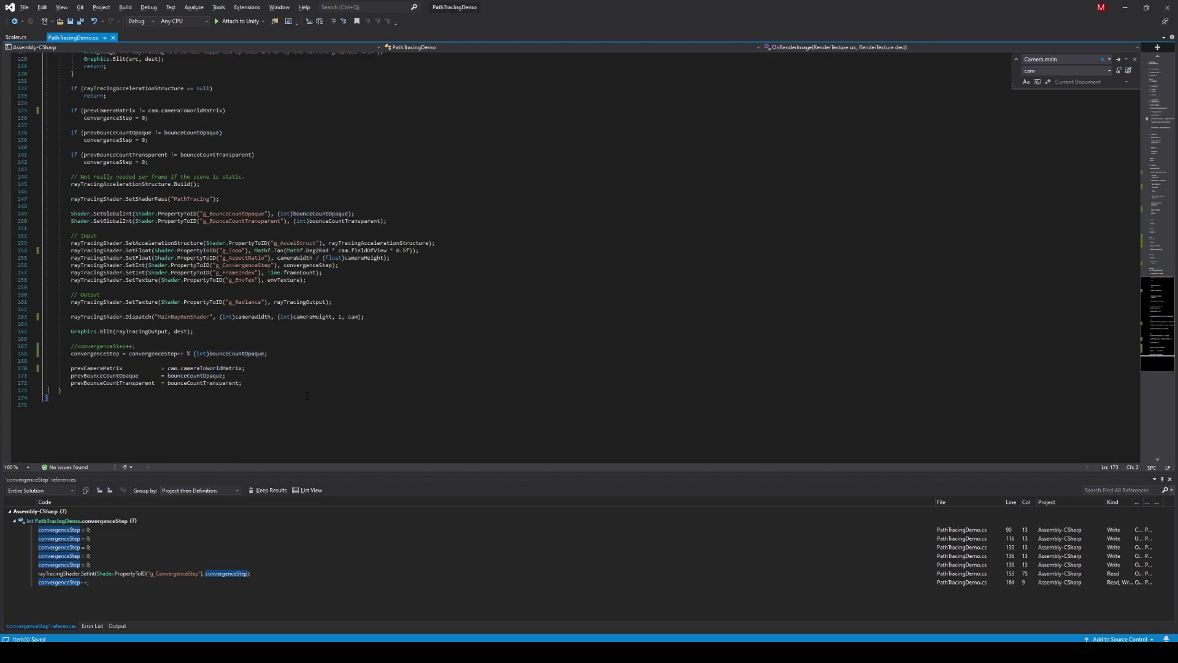
pyautogui.press('Return')
pyautogui.press('Return')
pyautogui.write('public ')
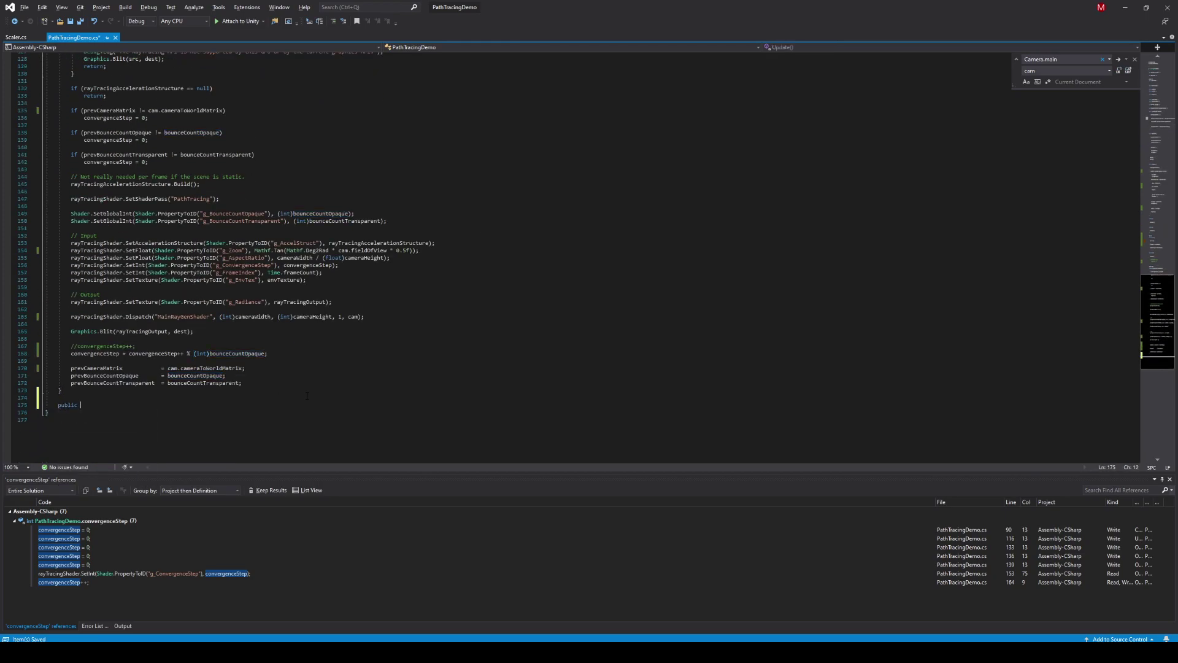
pyautogui.write('int maxLoop = 10;')
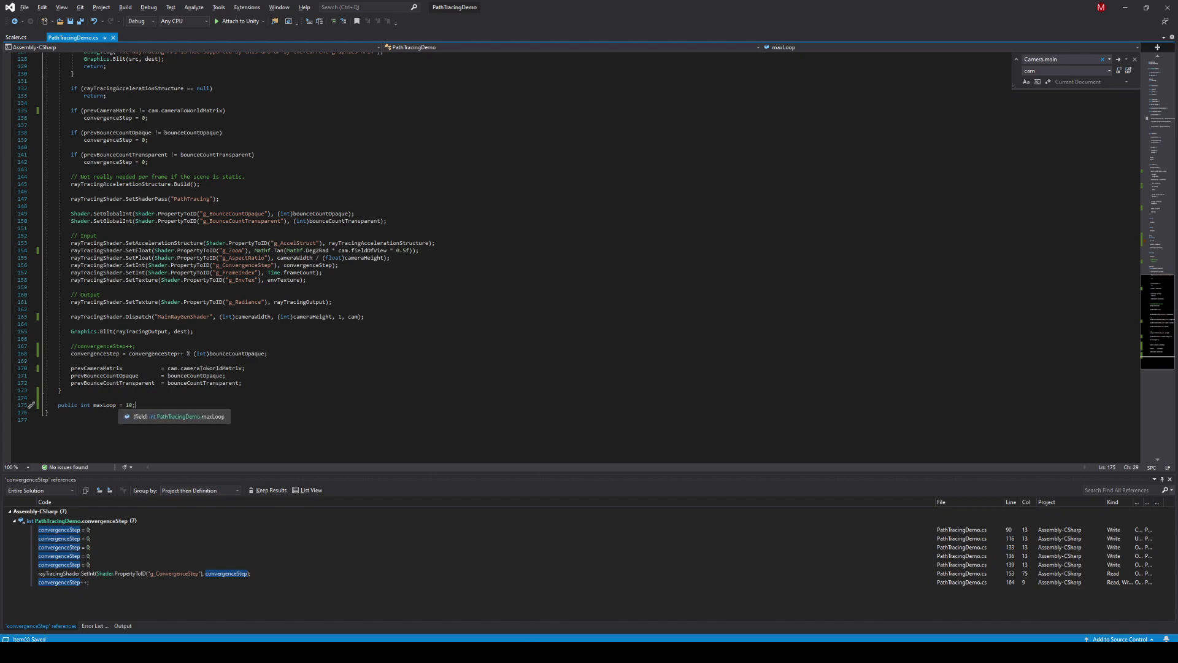
pyautogui.doubleClick(105, 405)
pyautogui.hotkey('ctrl', 'c')
# - Replace (int)bounceCountOpaque on line 168 with maxLoop, then select Main Camera in Unity and play
pyautogui.moveTo(195, 353); pyautogui.dragTo(244, 354)
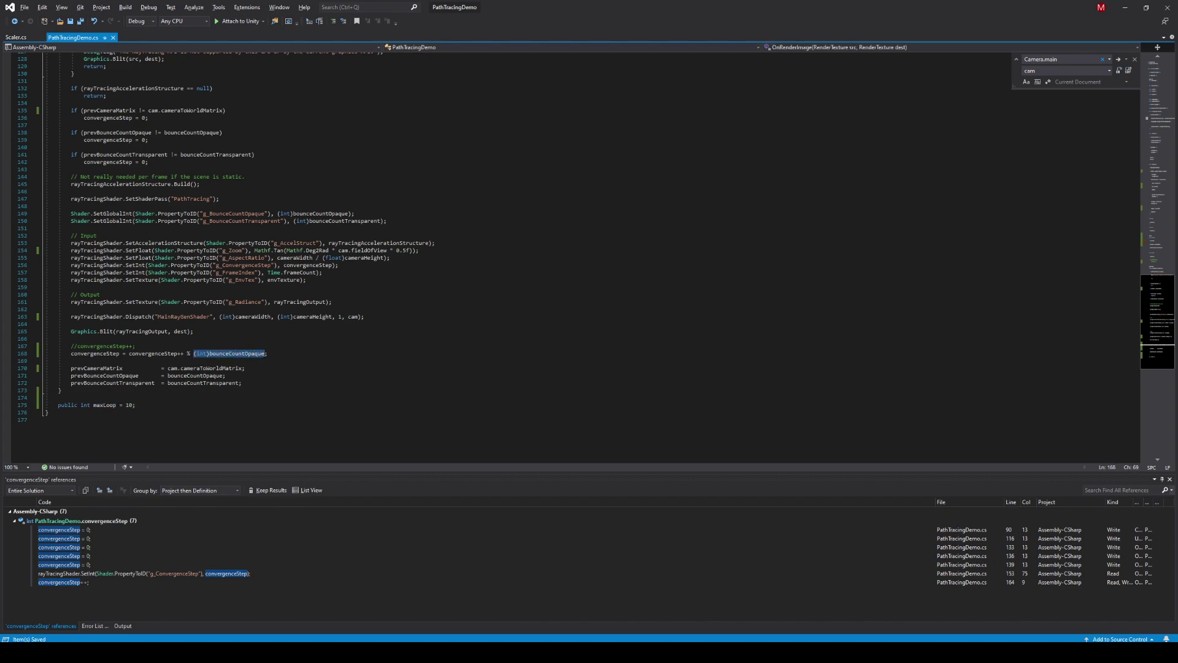
pyautogui.hotkey('ctrl', 'v')
pyautogui.hotkey('alt', 'Tab')
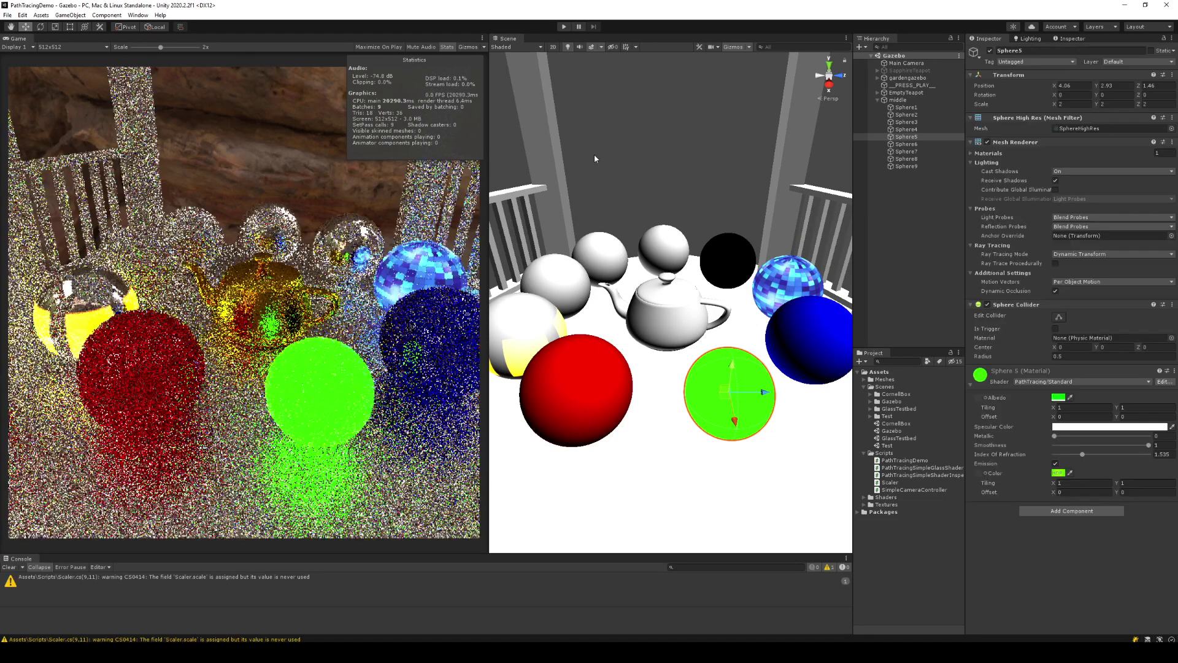
pyautogui.click(906, 63)
pyautogui.click(564, 27)
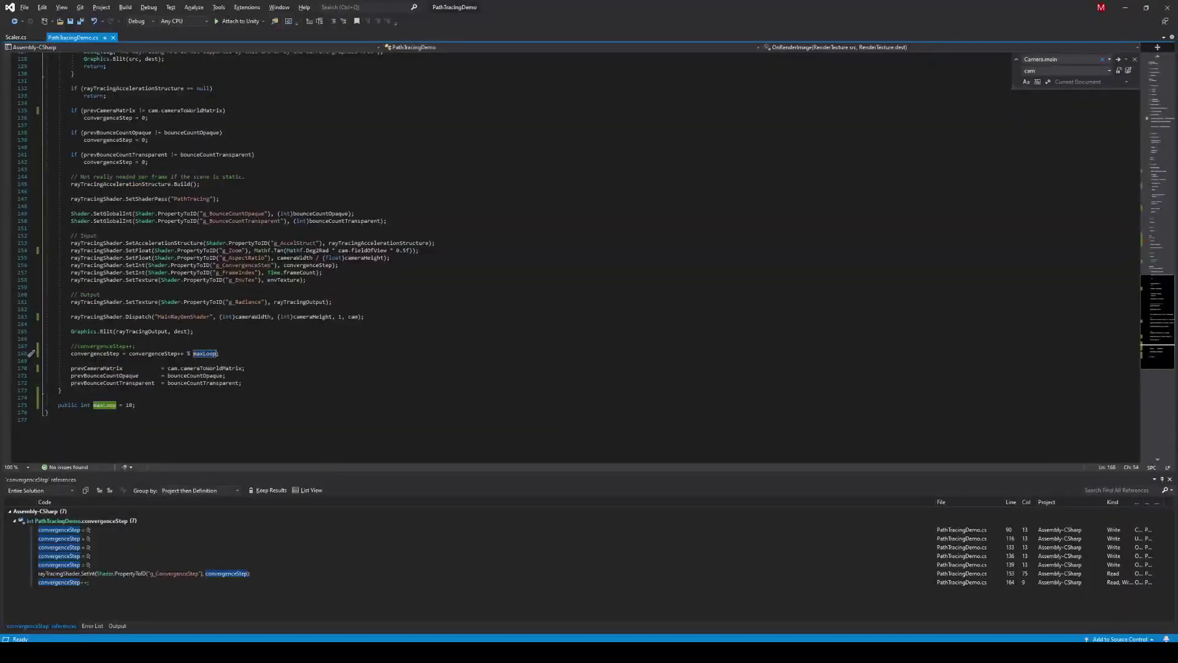
# - Add a Range attribute with bounds 1 and 100 on a new line above maxLoop
pyautogui.click(178, 398)
pyautogui.press('Return')
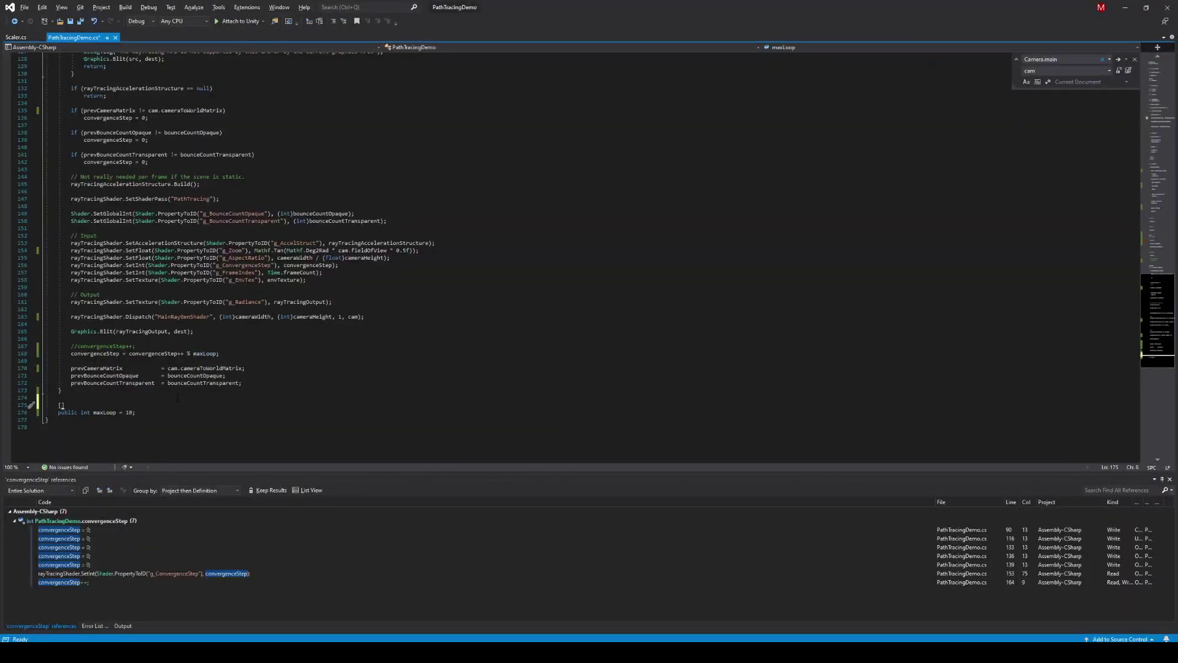
pyautogui.write('ra')
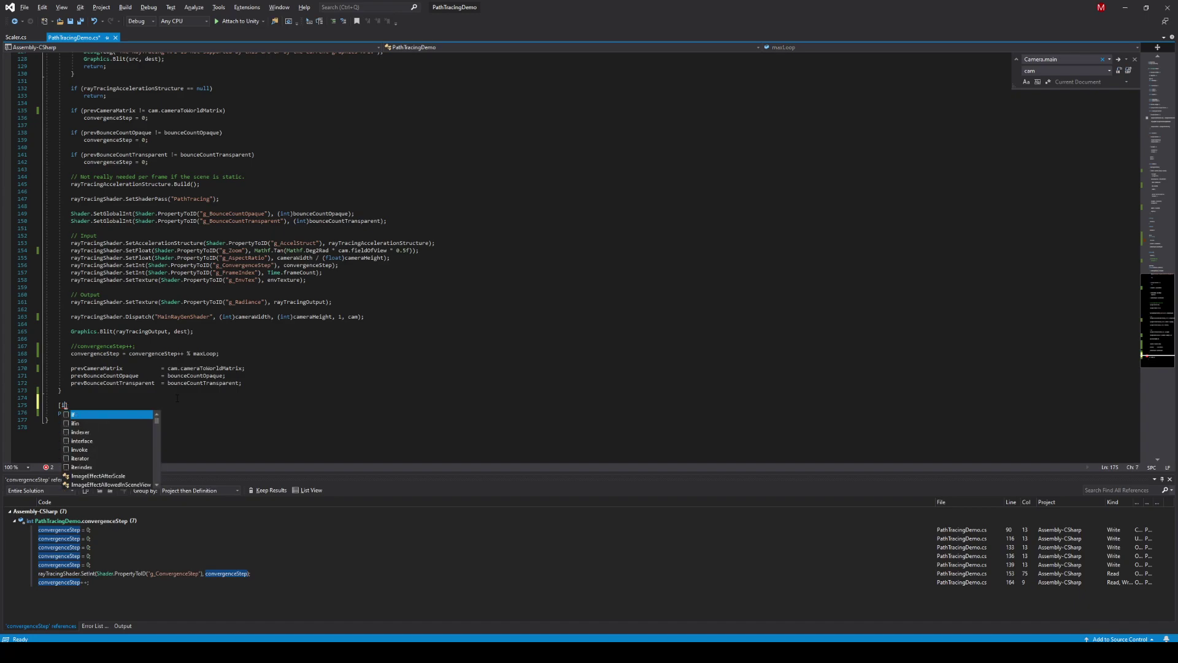
pyautogui.write('(')
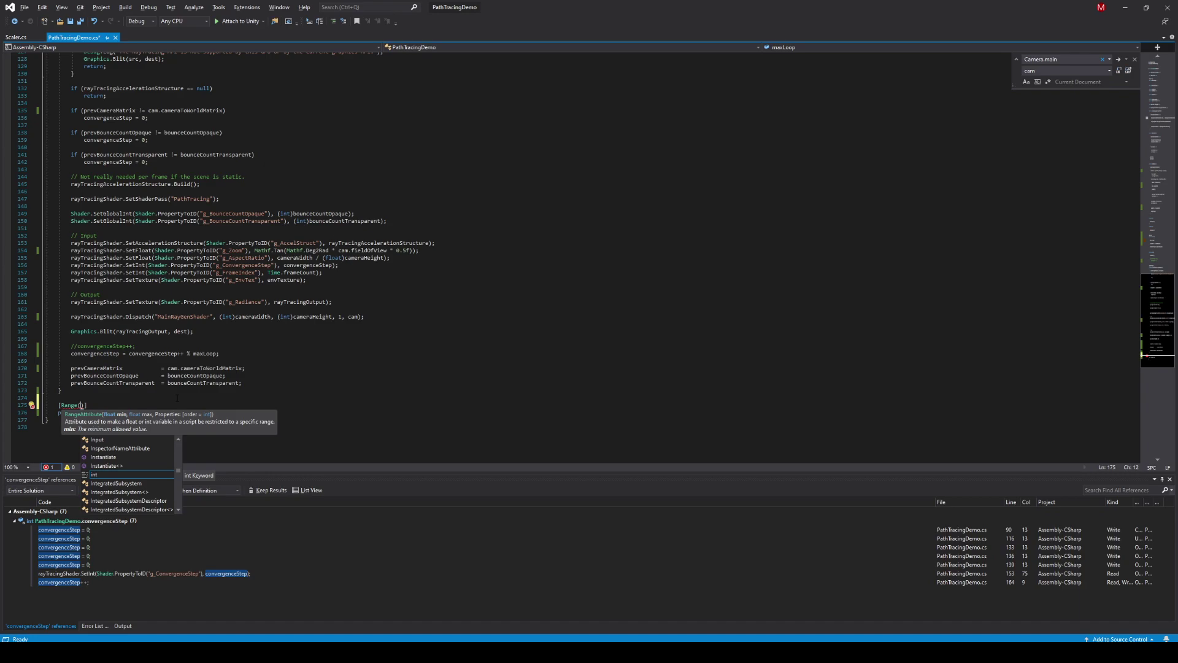
pyautogui.write('1,10')
pyautogui.write('00')
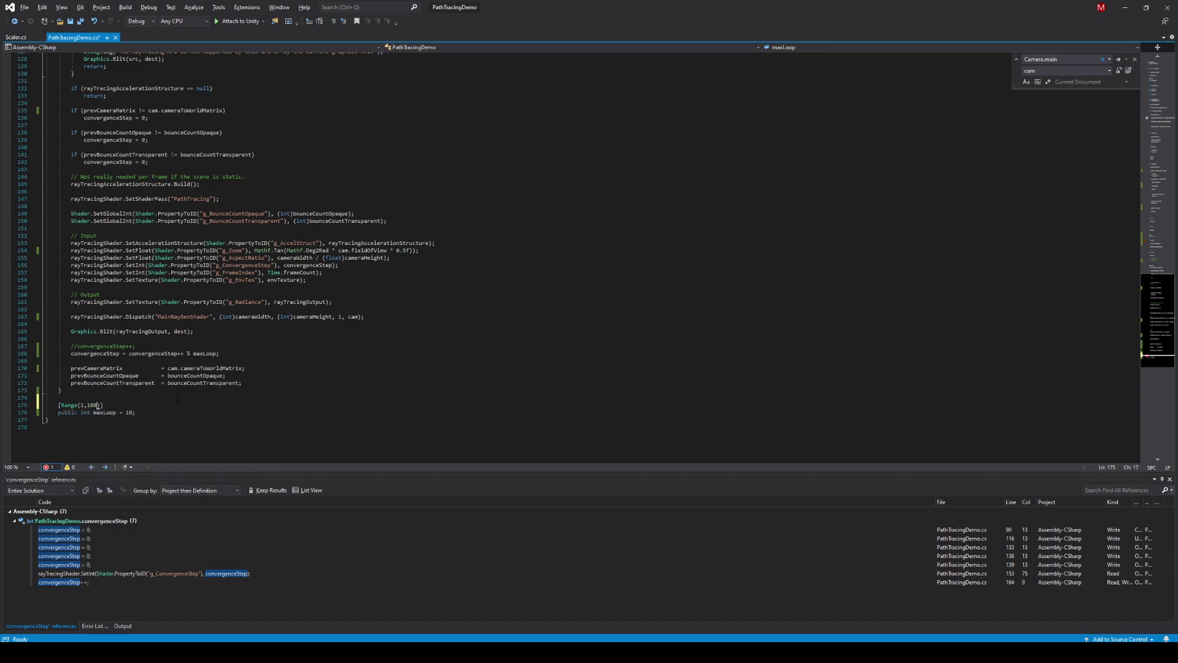
pyautogui.write(',')
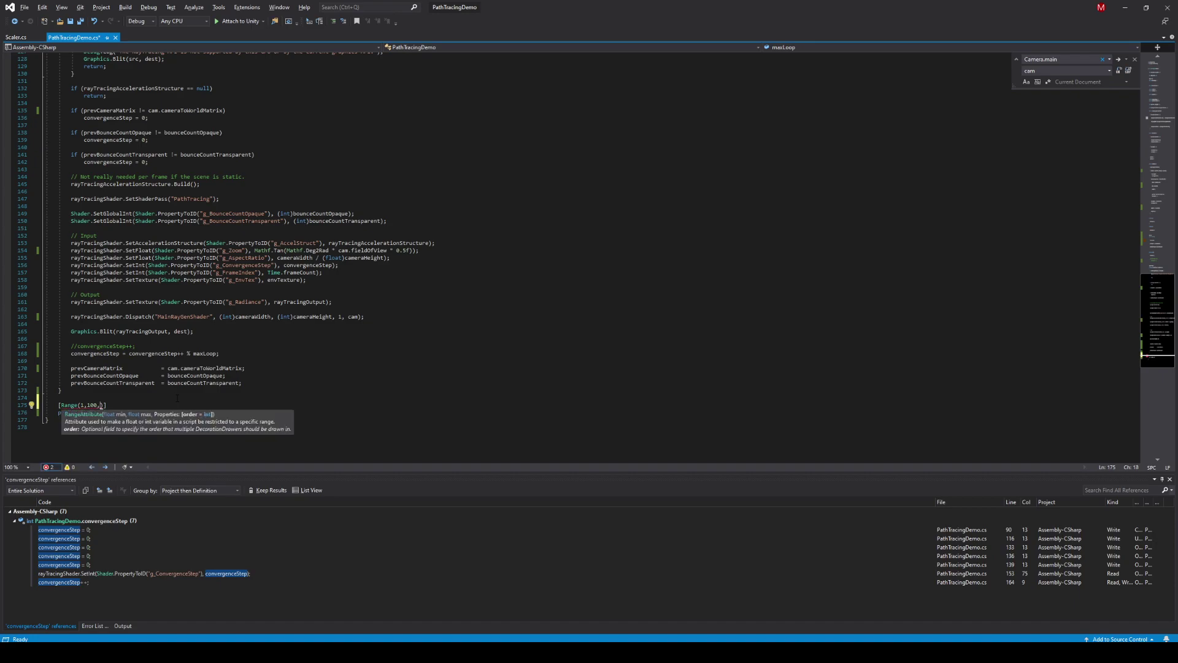
pyautogui.write('order')
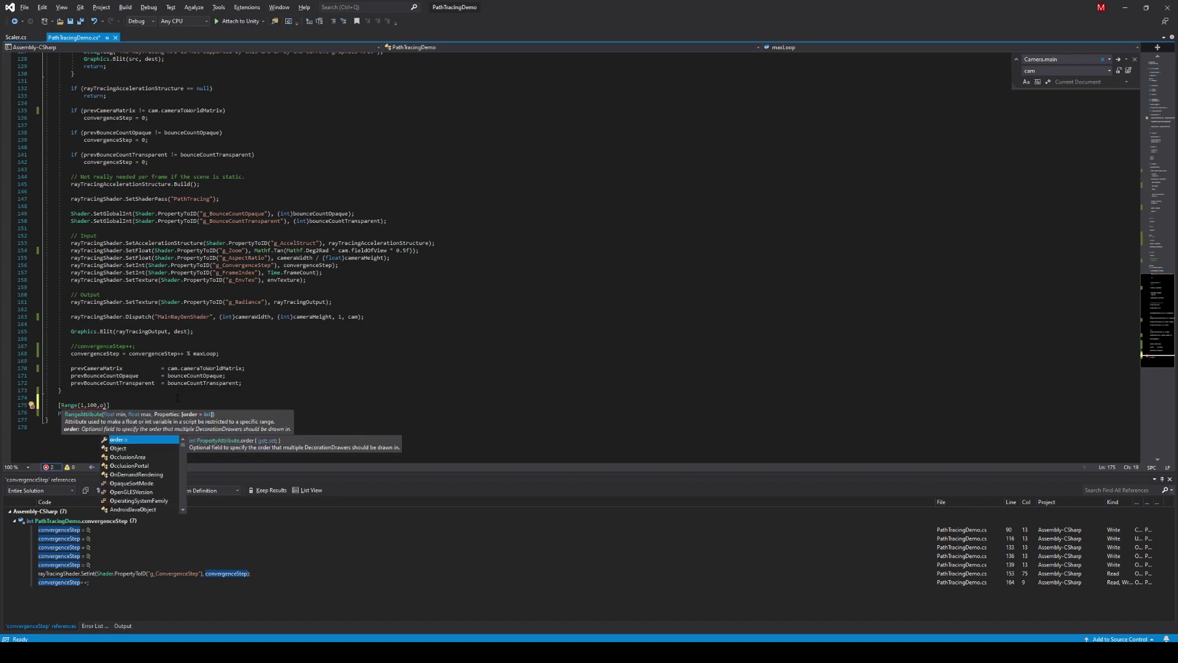
pyautogui.write(' =')
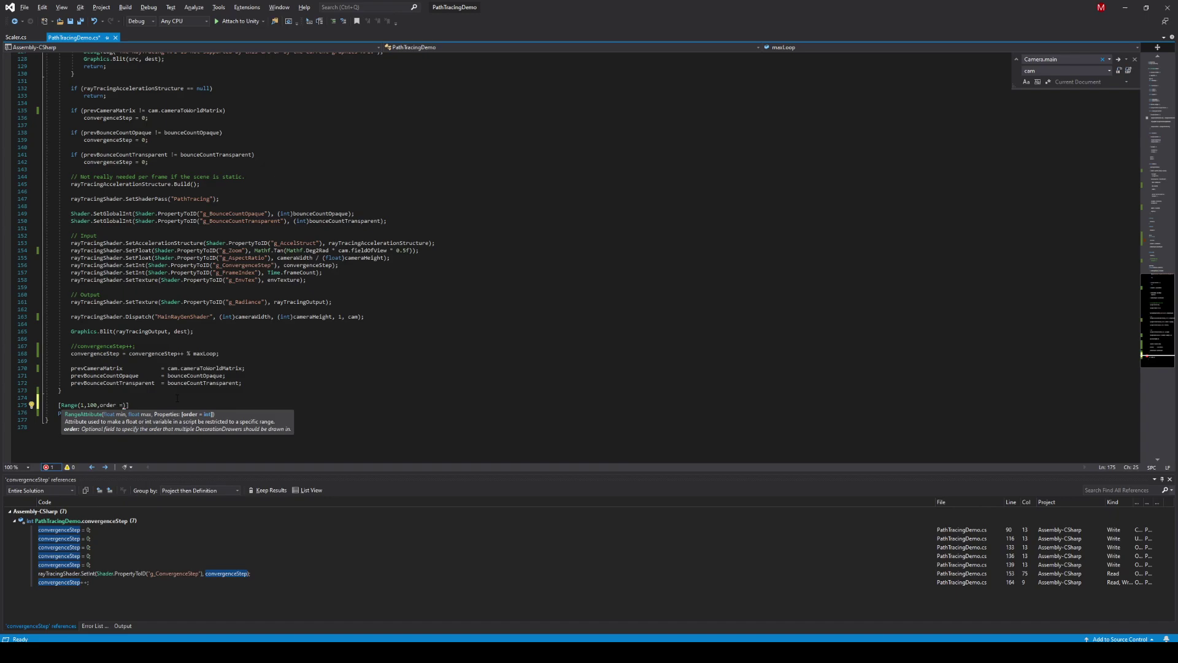
pyautogui.write('int')
pyautogui.press('End')
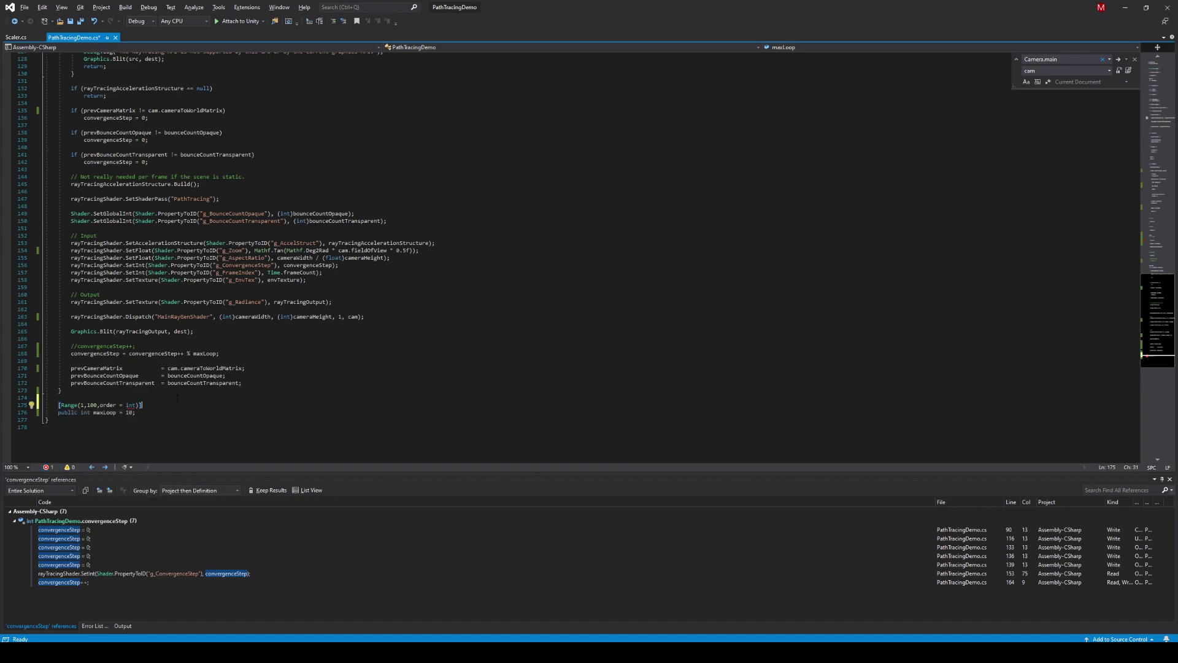
pyautogui.press('Left')
pyautogui.write('I')
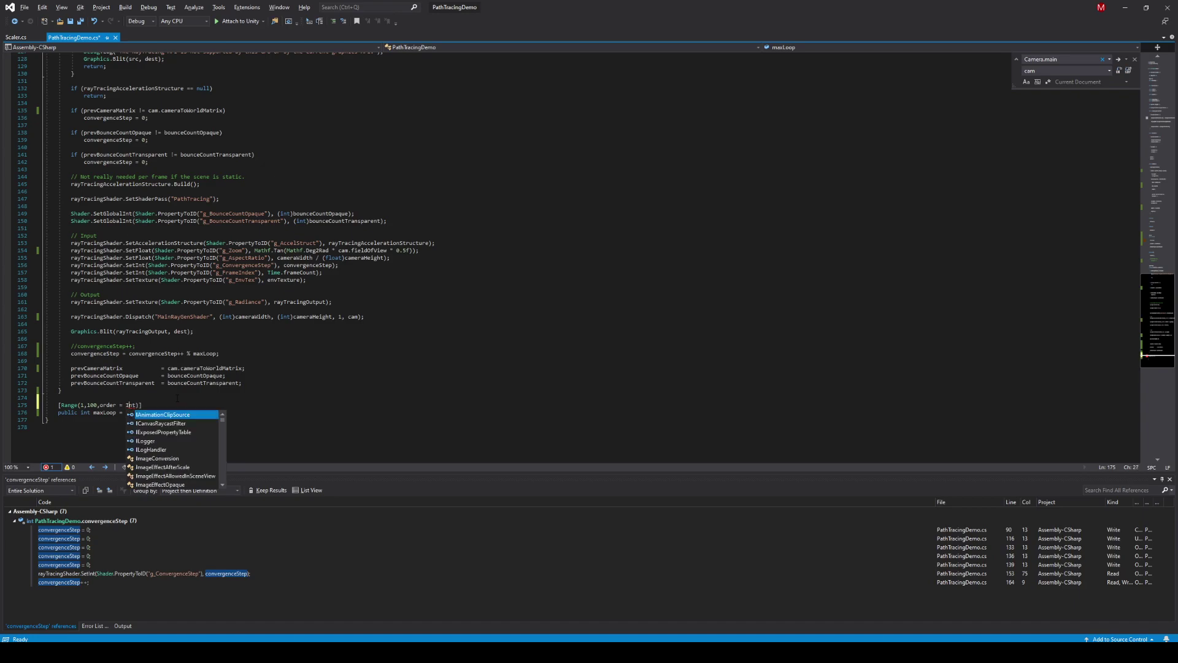
pyautogui.press('Delete')
pyautogui.press('Delete')
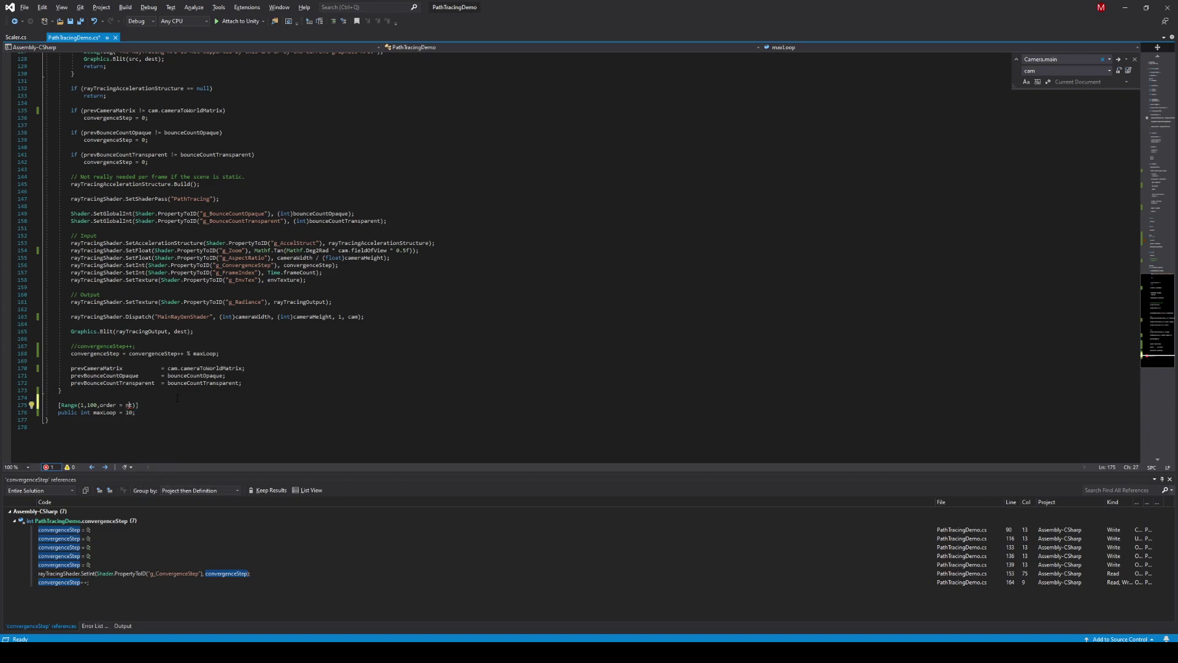
pyautogui.press('BackSpace')
pyautogui.press('BackSpace')
pyautogui.press('BackSpace')
pyautogui.press('BackSpace')
pyautogui.press('BackSpace')
pyautogui.press('BackSpace')
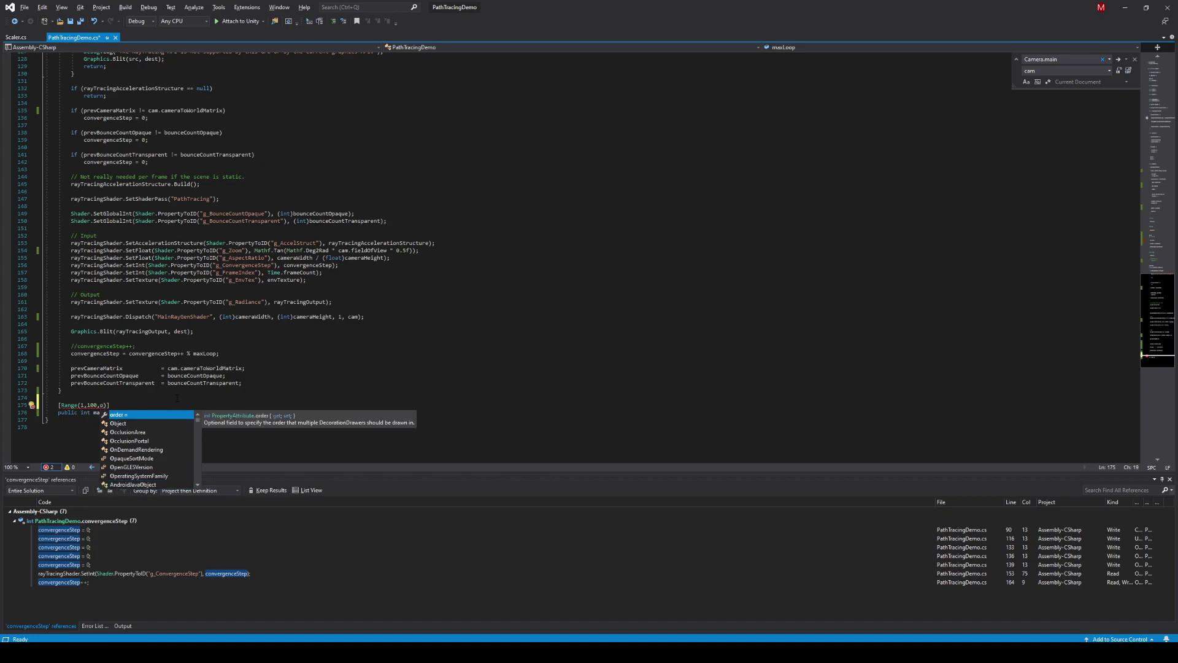
pyautogui.press('Tab')
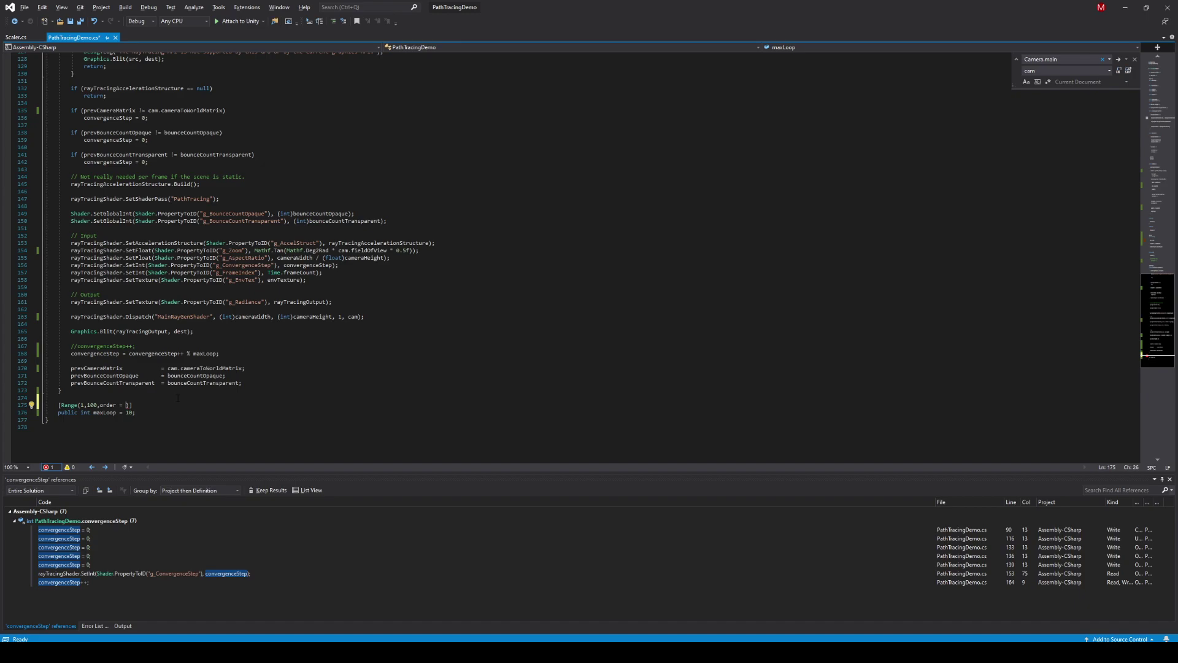
# - Drop the order argument so it reads Range(1,100), save, and reload in Unity
pyautogui.scroll(7, 140, 325)
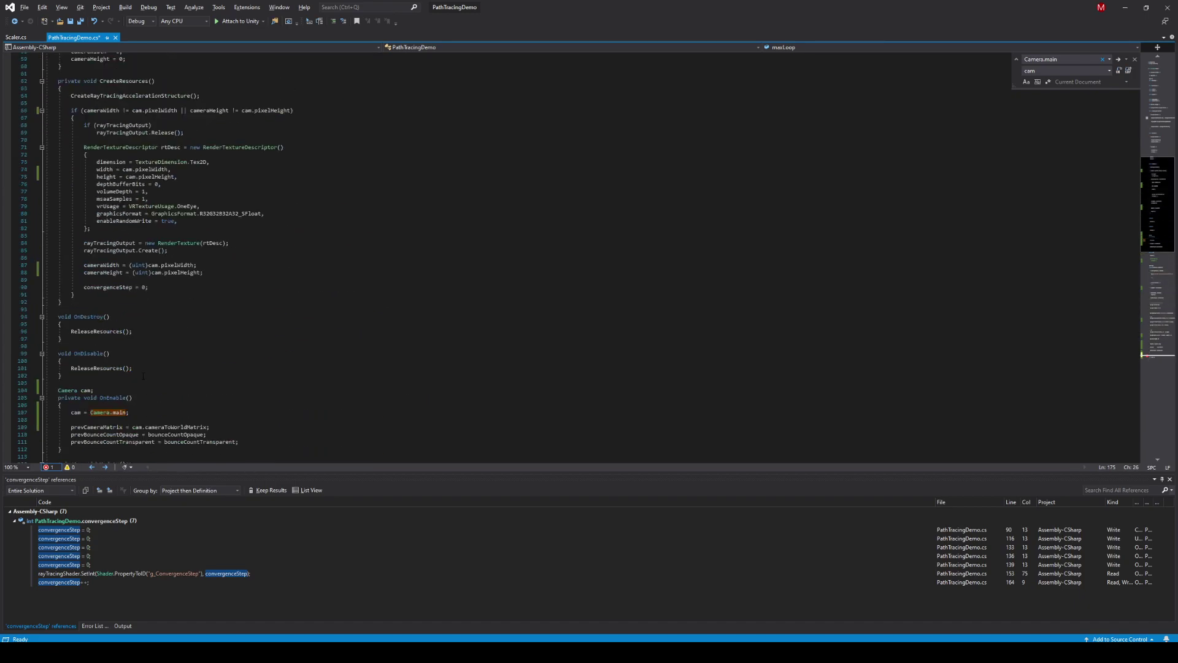
pyautogui.scroll(7, 140, 325)
pyautogui.scroll(6, 140, 326)
pyautogui.scroll(6, 100, 309)
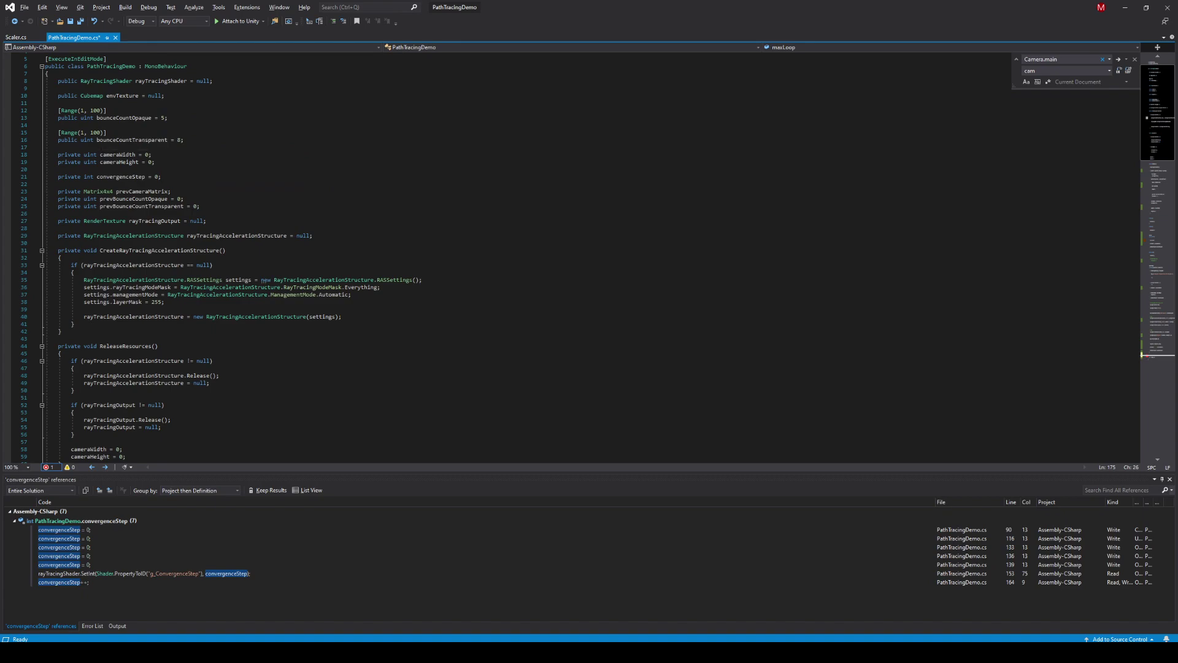
pyautogui.click(1144, 356)
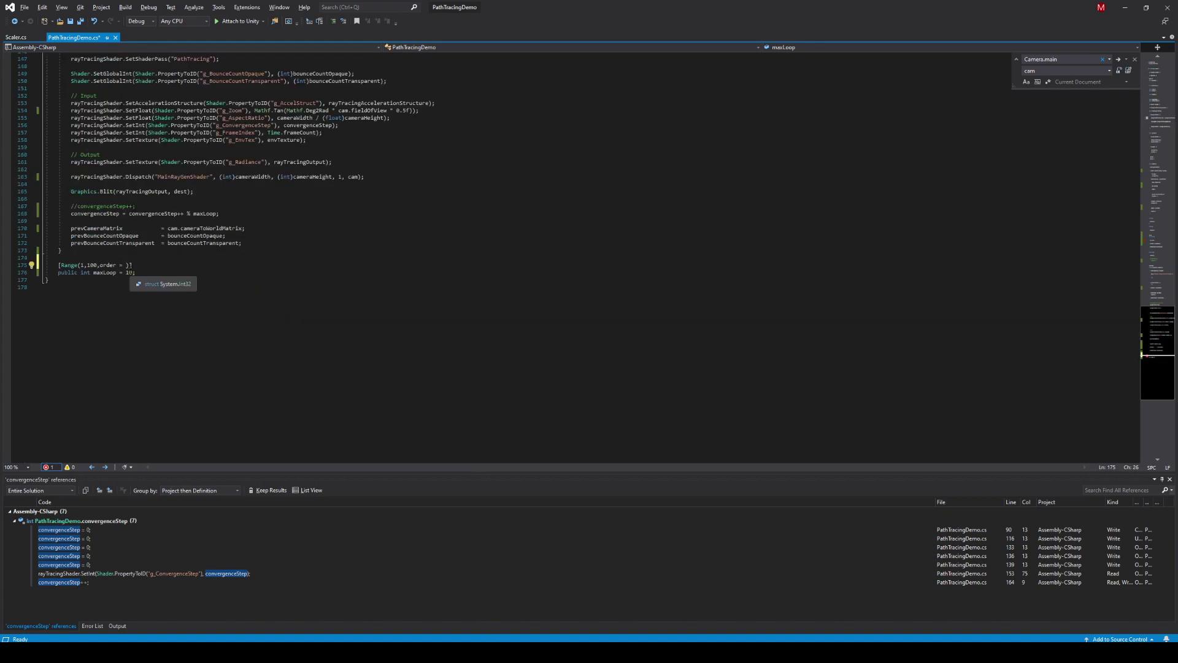
pyautogui.press('BackSpace')
pyautogui.press('BackSpace')
pyautogui.press('BackSpace')
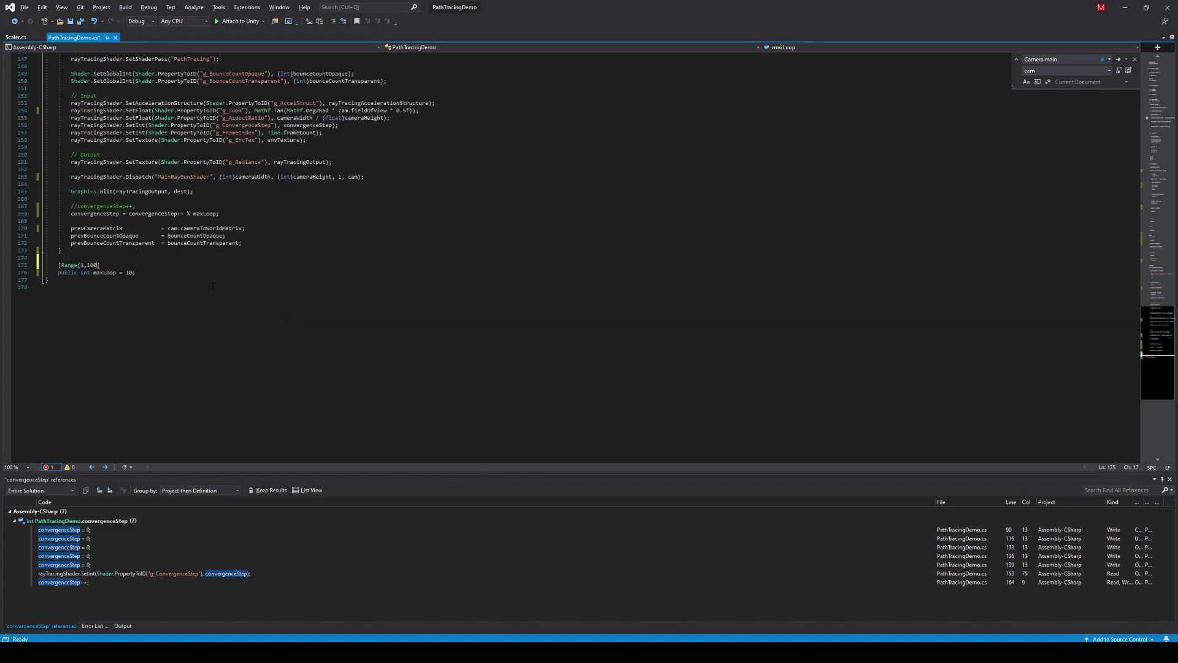
pyautogui.hotkey('ctrl', 's')
pyautogui.moveTo(98, 265)
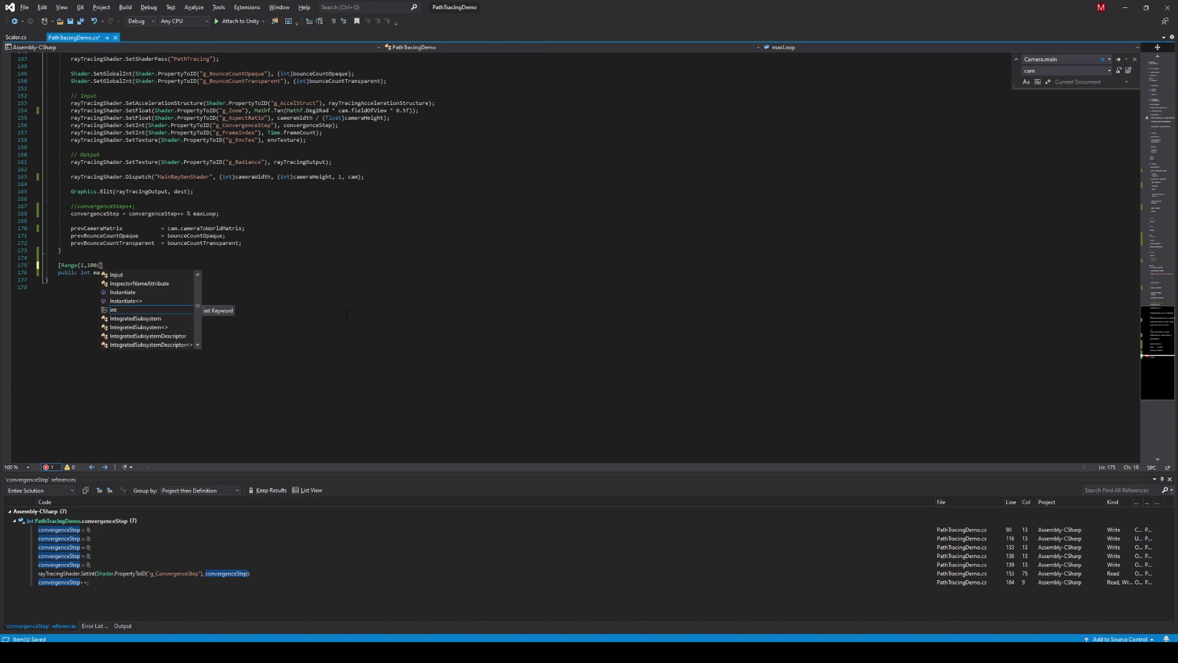
pyautogui.write(')')
pyautogui.hotkey('ctrl', 's')
pyautogui.hotkey('alt', 'Tab')
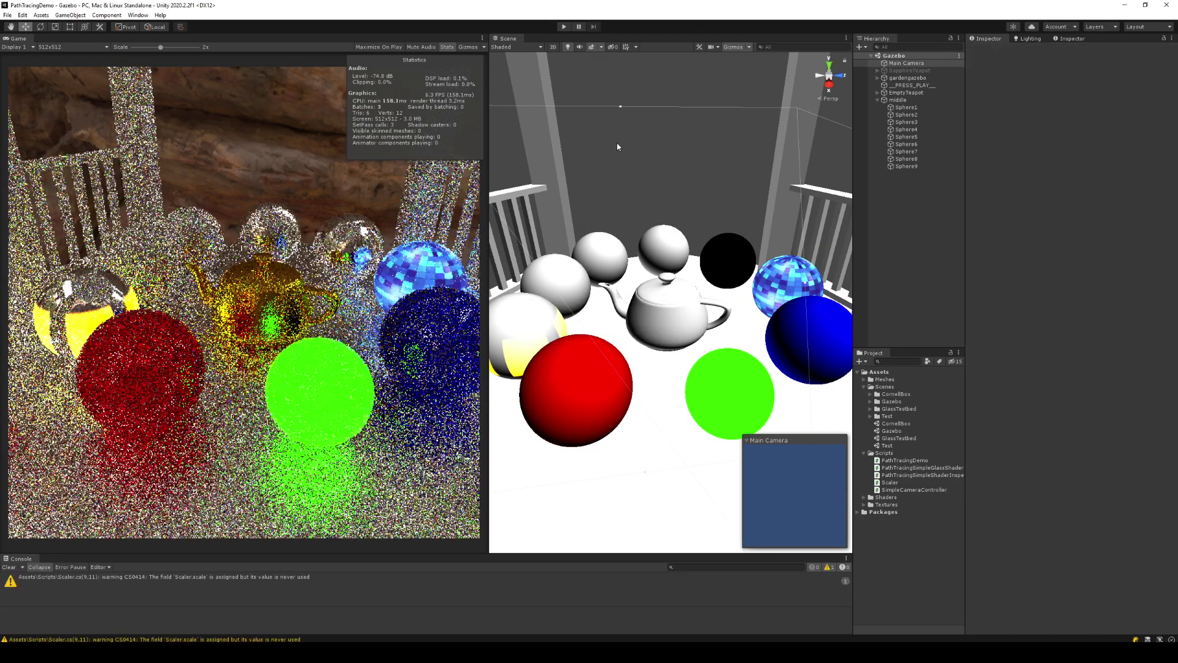
pyautogui.click(564, 27)
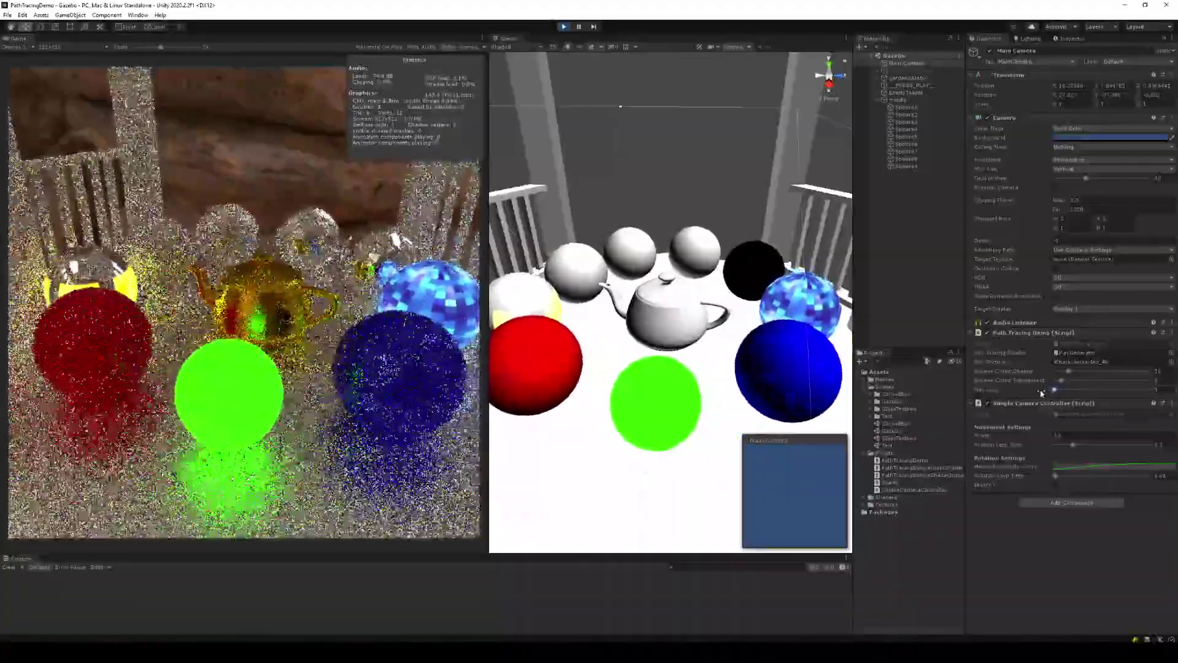
pyautogui.moveTo(1062, 390)
pyautogui.mouseDown()
pyautogui.moveTo(1127, 392)
pyautogui.moveTo(1054, 390)
pyautogui.mouseUp()
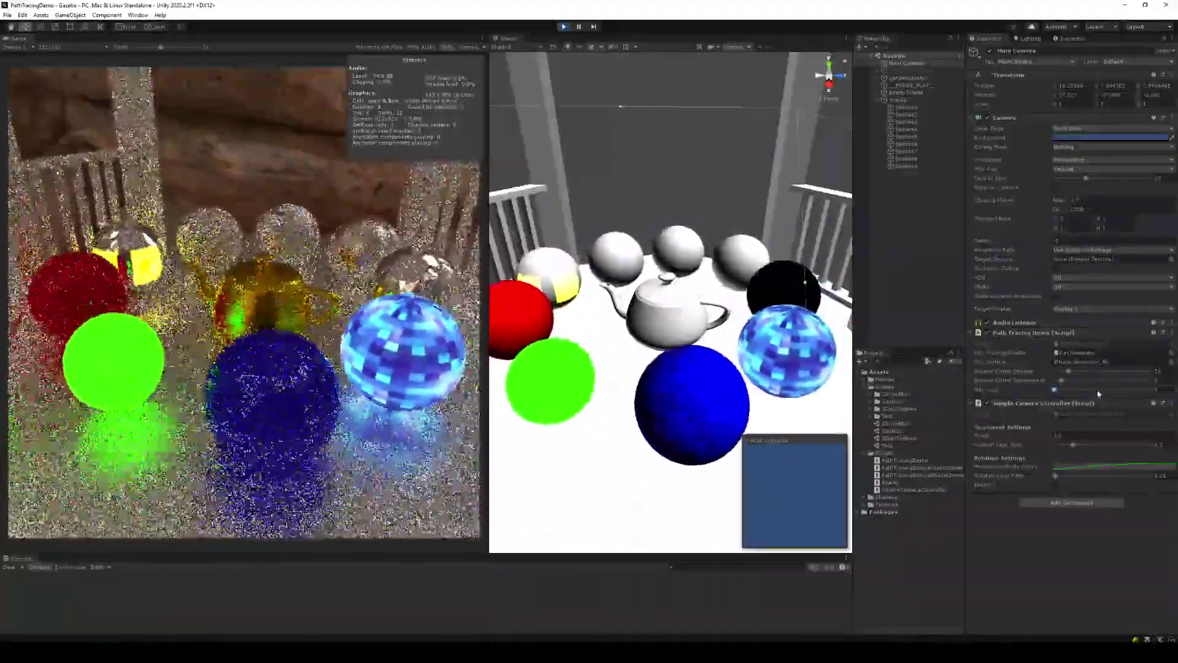
pyautogui.moveTo(1068, 371); pyautogui.dragTo(1055, 372)
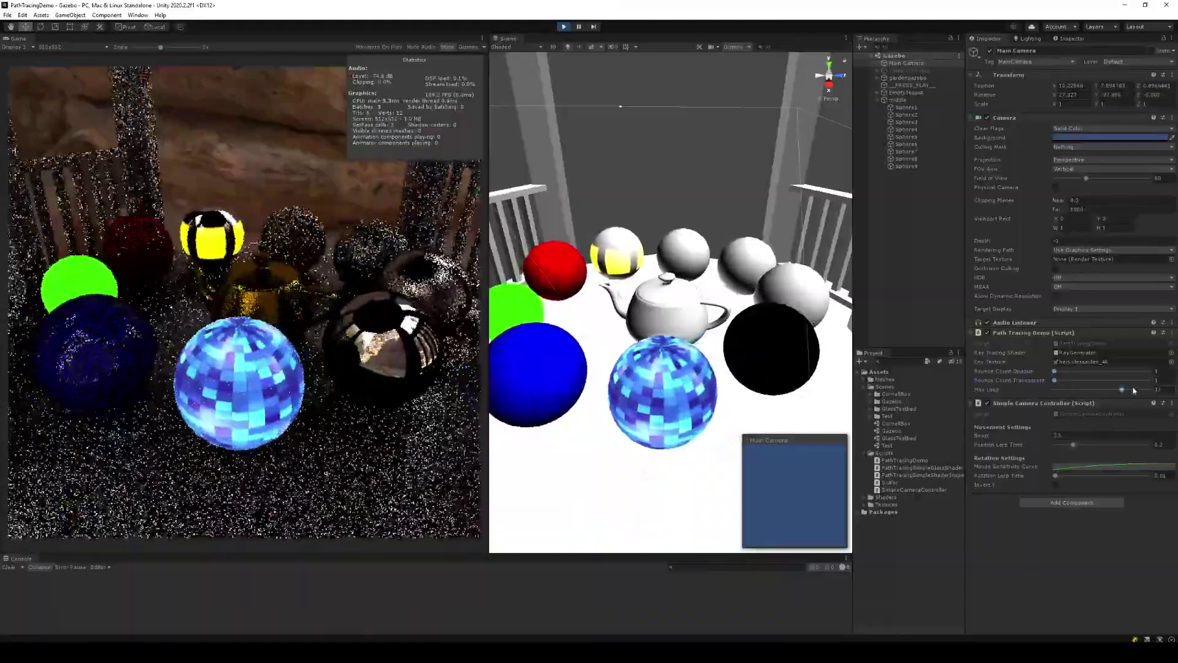
pyautogui.moveTo(1054, 388); pyautogui.dragTo(1159, 373)
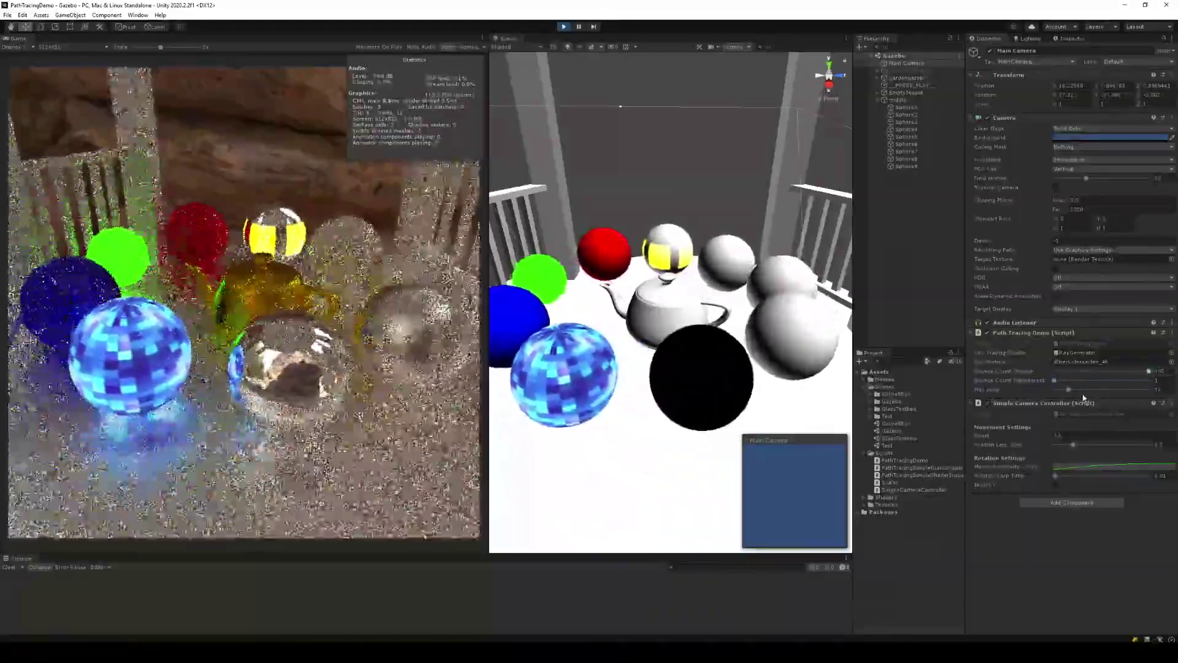
pyautogui.moveTo(1069, 389); pyautogui.dragTo(1159, 390)
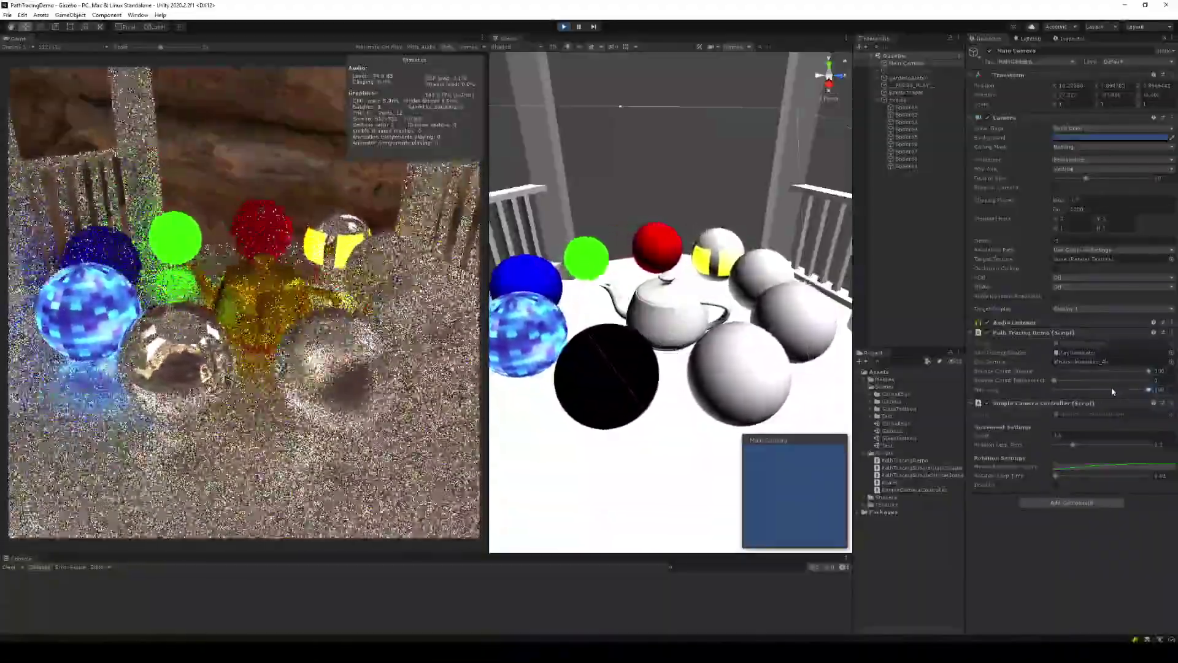
pyautogui.moveTo(1115, 390); pyautogui.dragTo(1085, 388)
pyautogui.click(1074, 391)
pyautogui.click(1059, 372)
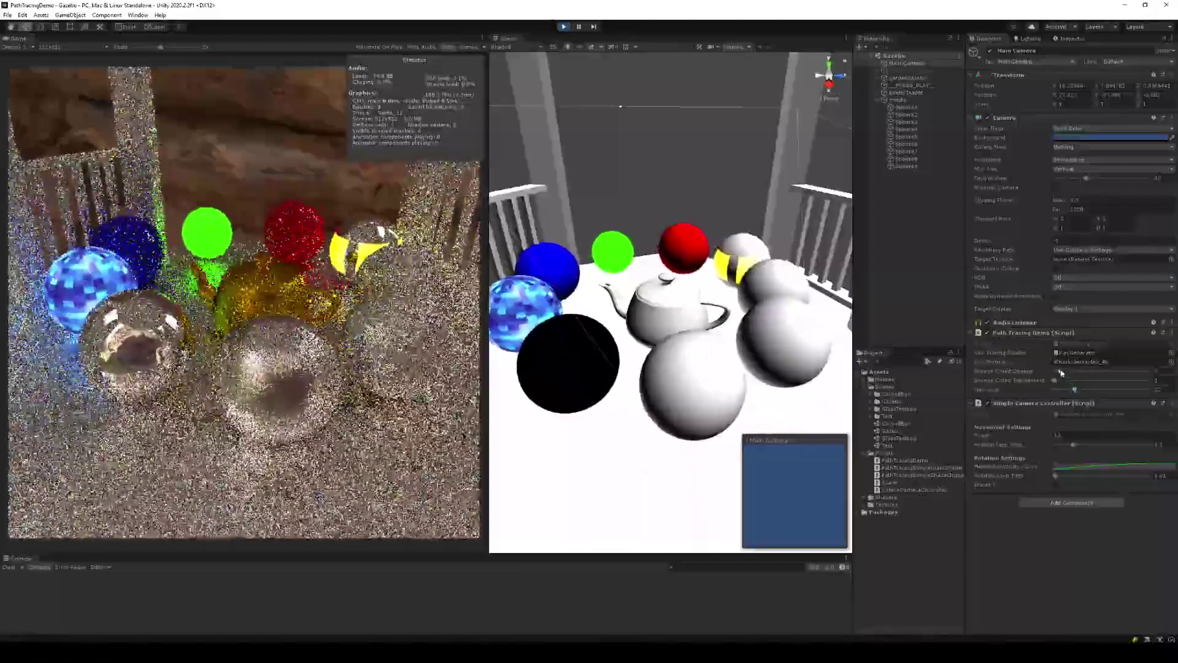
pyautogui.click(1061, 390)
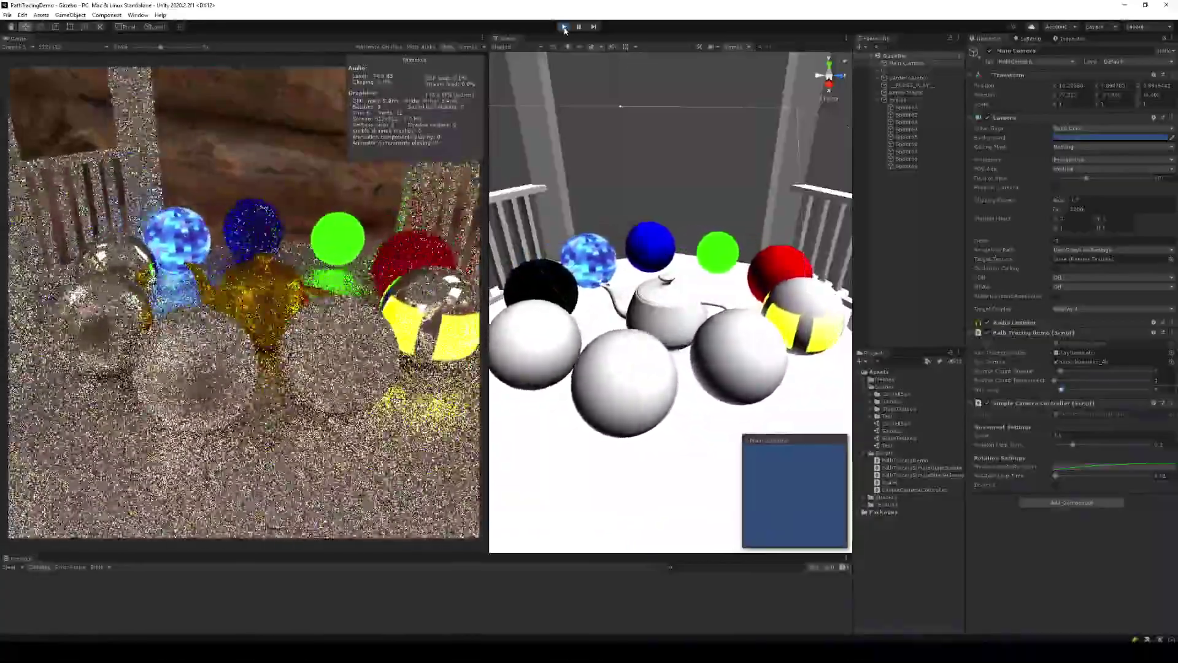
pyautogui.click(564, 27)
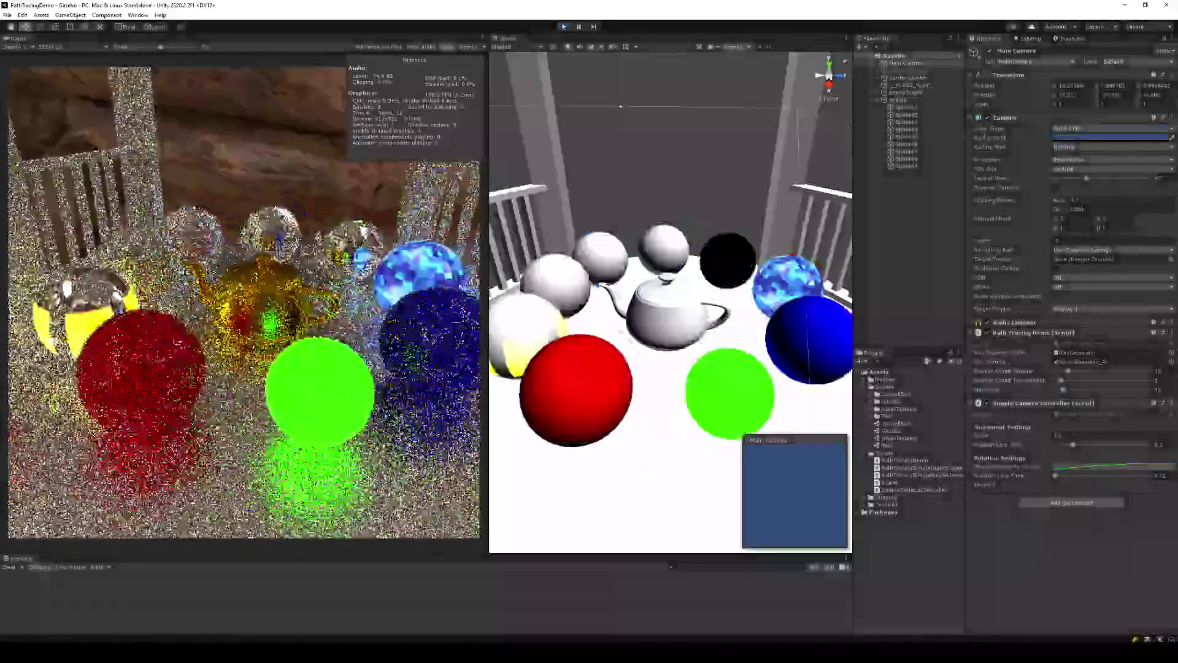
# - Re-enable the plain convergenceStep++ increment and comment out the modulo maxLoop wrap line
pyautogui.hotkey('alt', 'Tab')
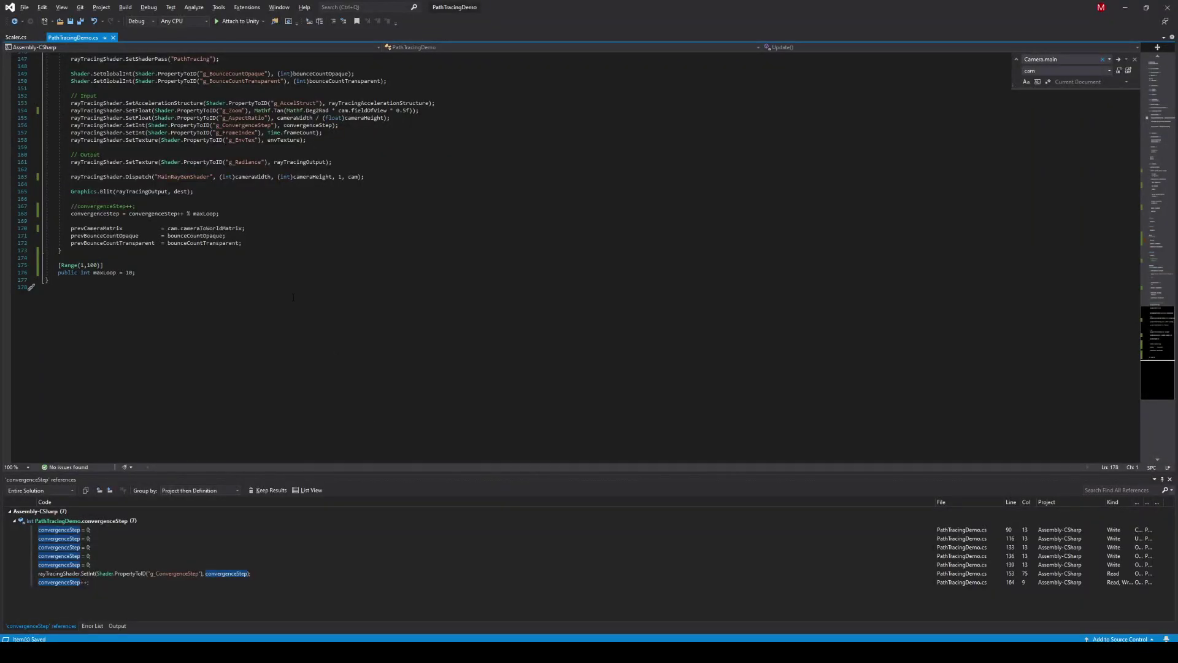
pyautogui.scroll(4, 293, 297)
pyautogui.click(119, 301)
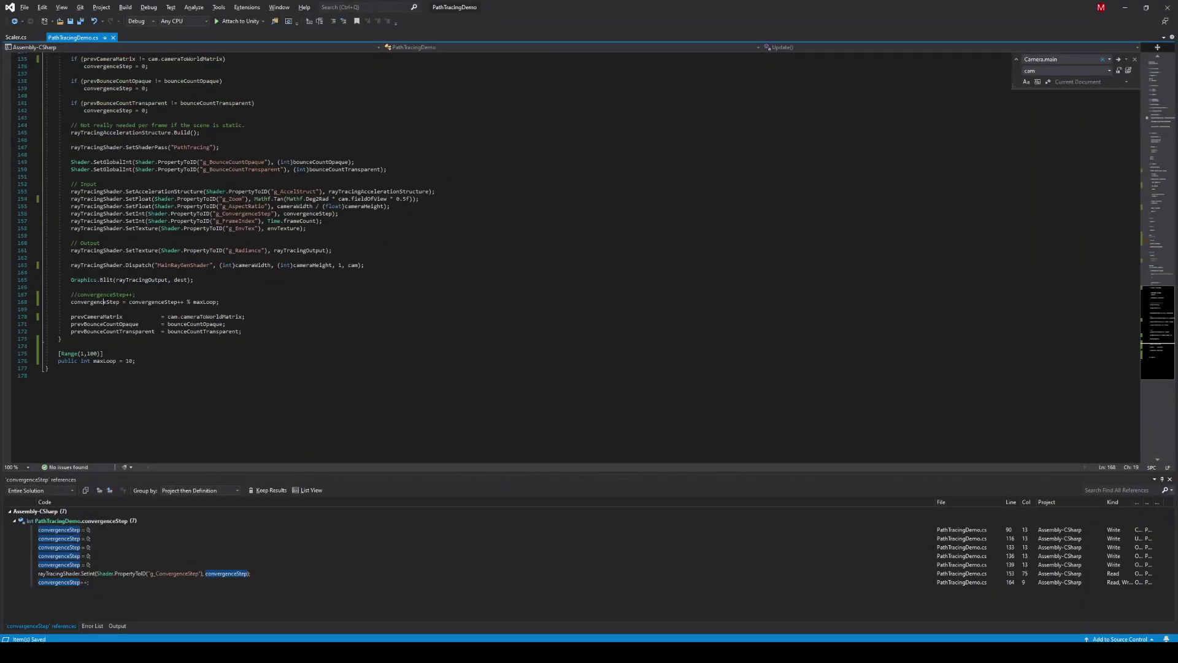
pyautogui.scroll(5, 308, 302)
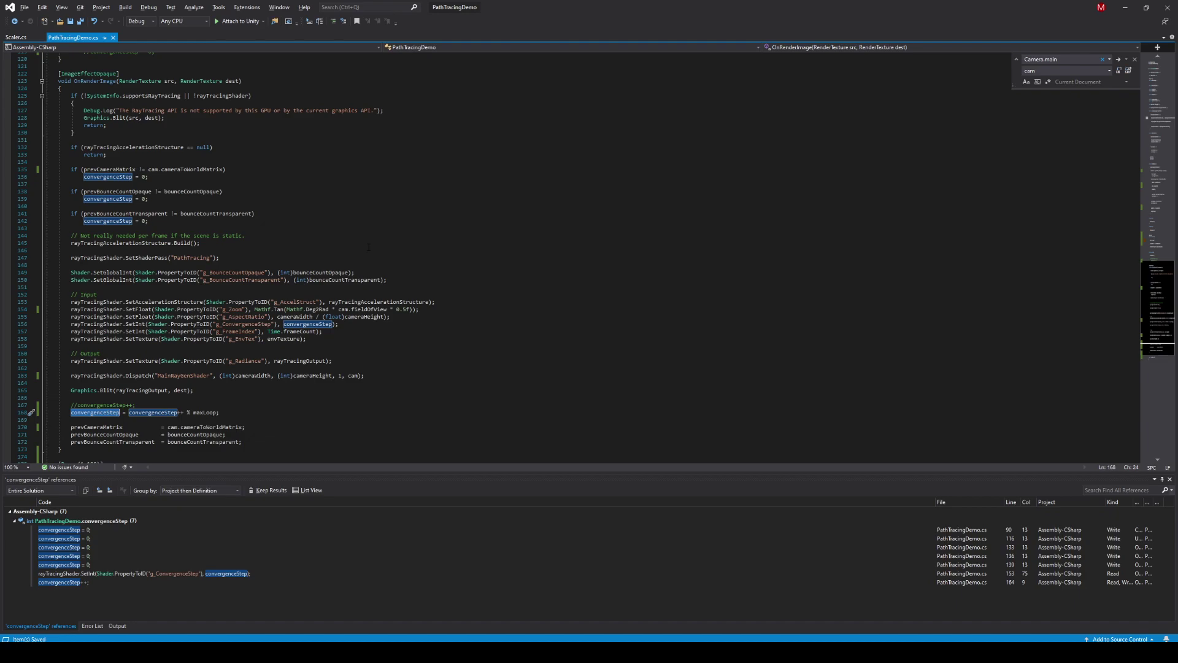
pyautogui.scroll(-3, 283, 342)
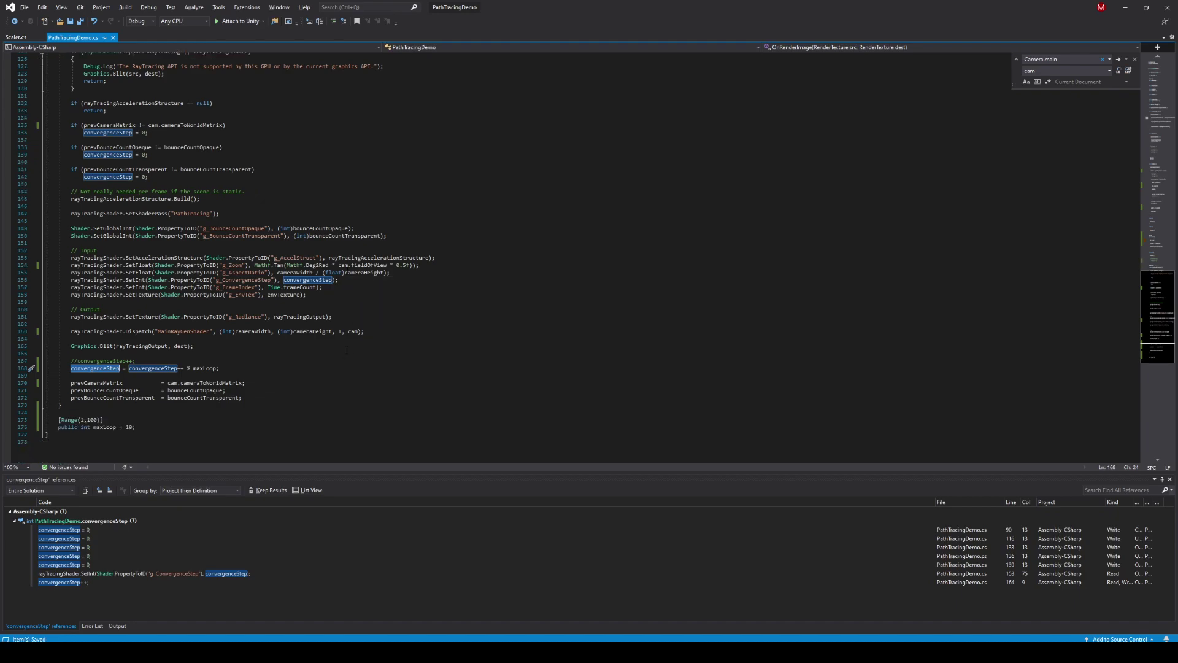
pyautogui.press('Up')
pyautogui.press('Home')
pyautogui.press('Delete')
pyautogui.press('Delete')
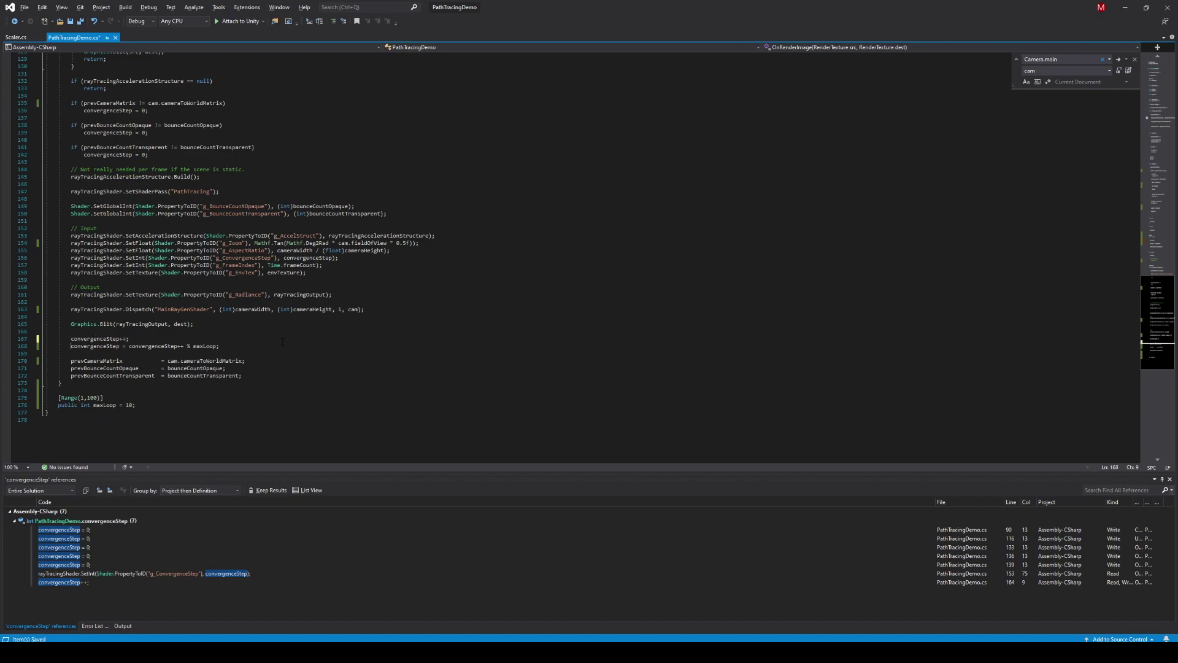
pyautogui.press('Down')
pyautogui.write('//')
# - Uncomment the space-key reset of convergenceStep in Update, joined onto one line
pyautogui.hotkey('ctrl', '-')
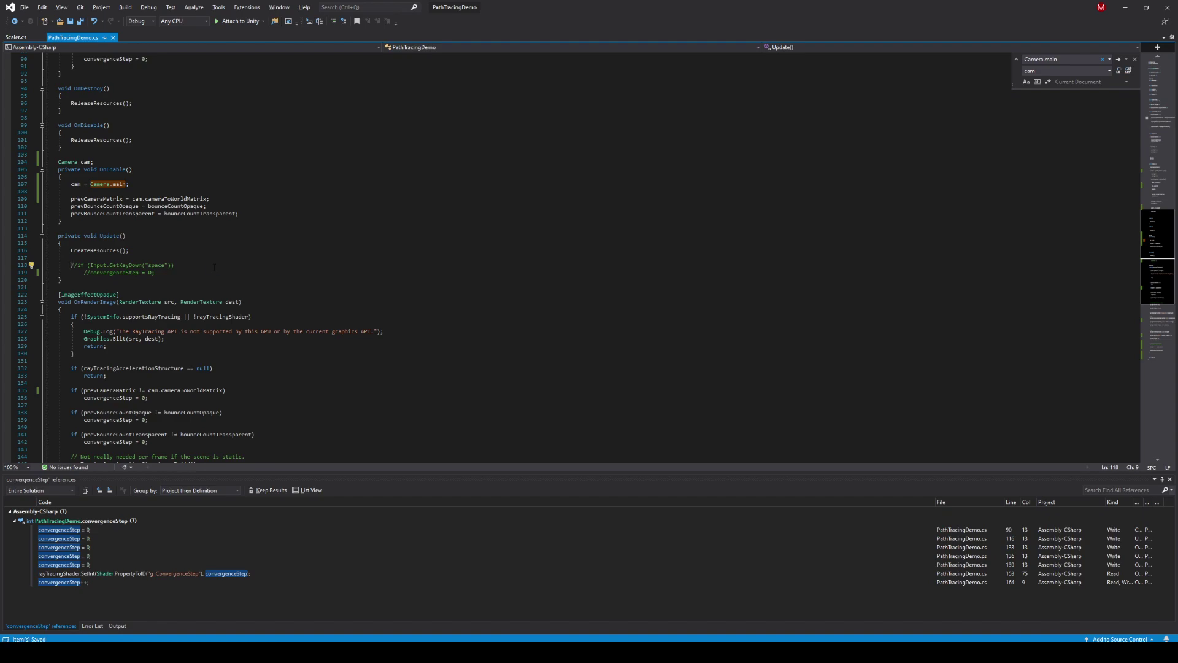
pyautogui.press('Delete')
pyautogui.press('Delete')
pyautogui.press('Down')
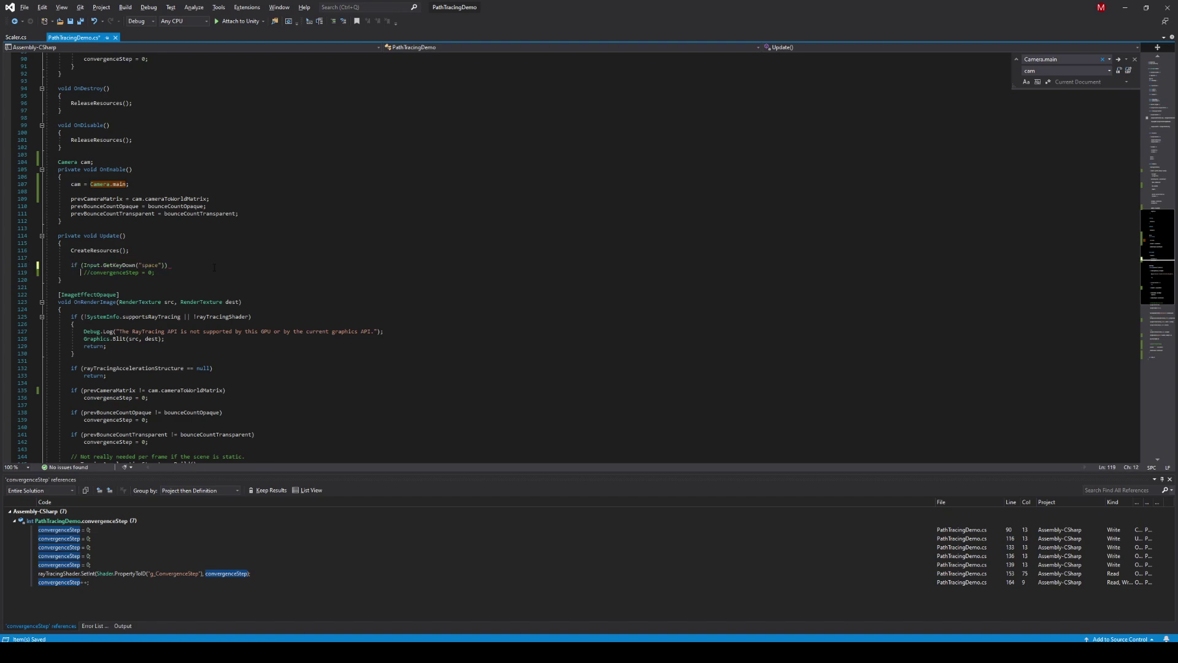
pyautogui.press('Delete')
pyautogui.press('Delete')
pyautogui.press('BackSpace')
pyautogui.press('BackSpace')
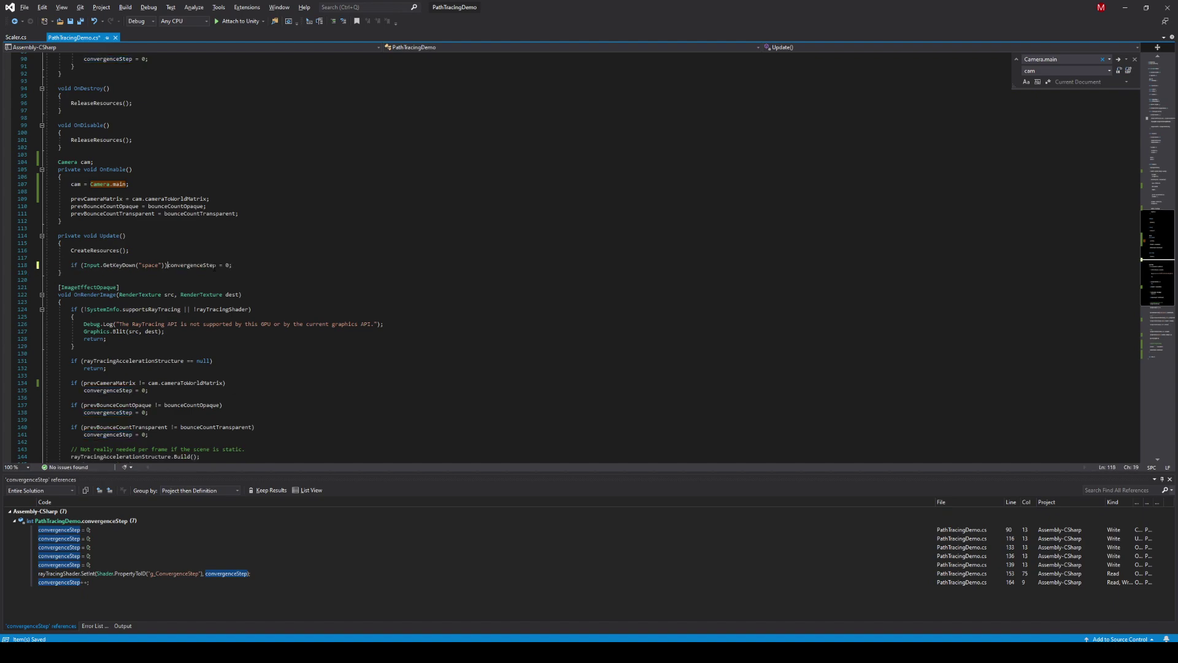
pyautogui.hotkey('alt', 'Tab')
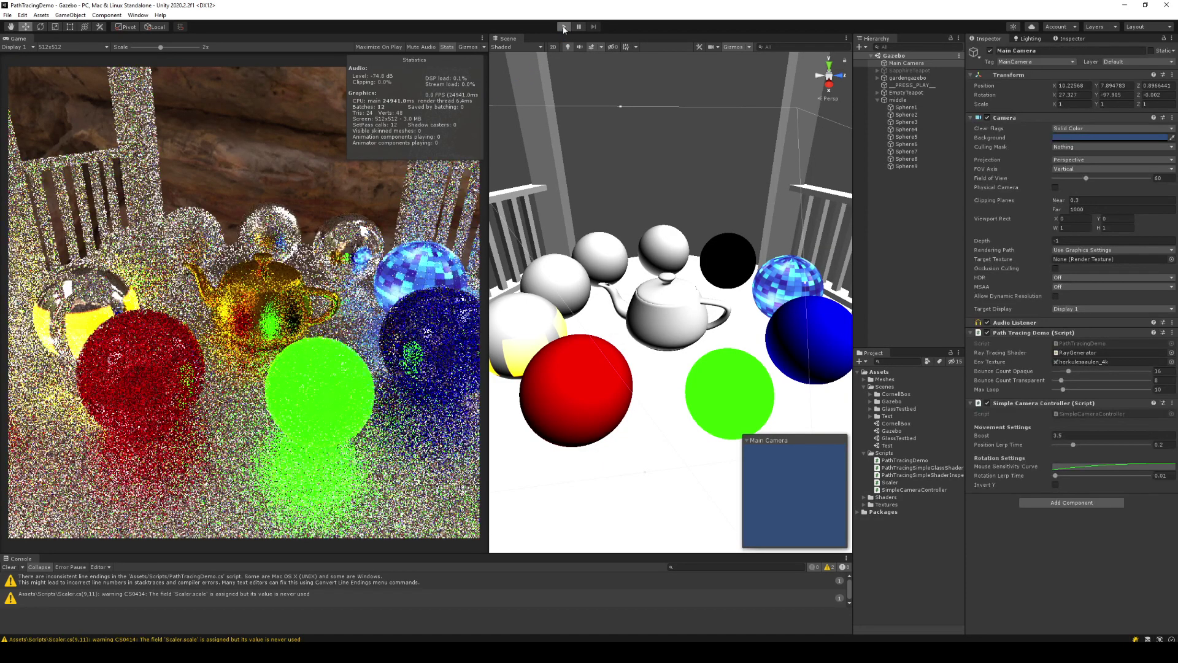
# - Test-run Play mode, then set Bounce Count Opaque to 16 and Bounce Count Transparent to 100
pyautogui.hotkey('ctrl', 'p')
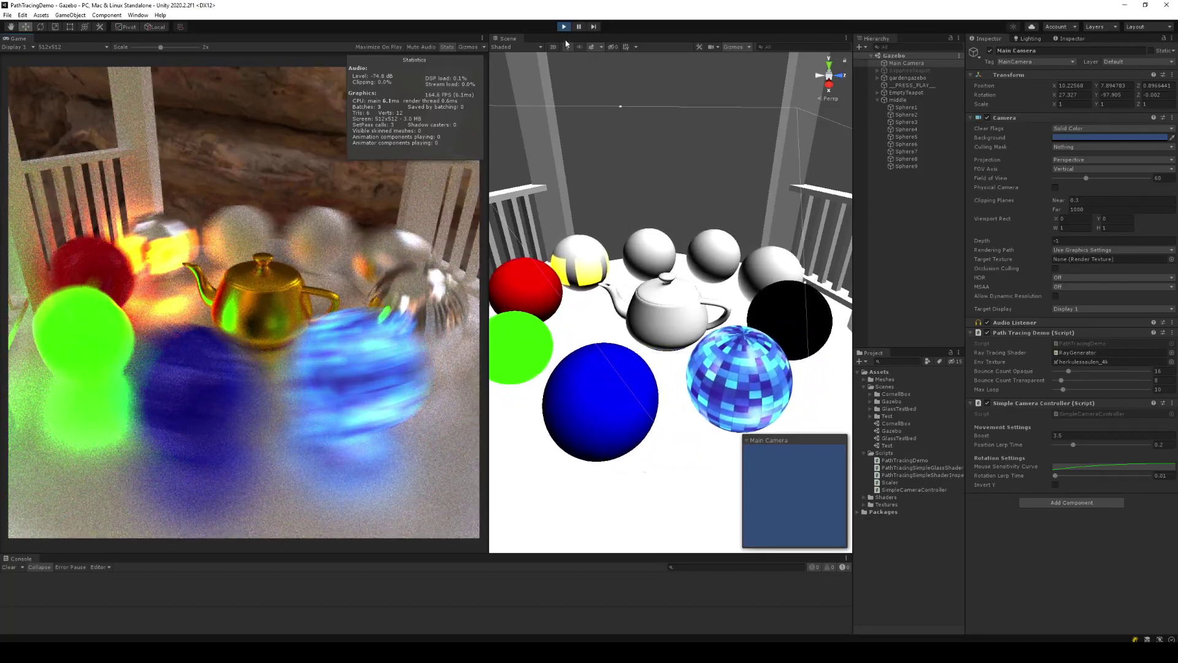
pyautogui.click(569, 27)
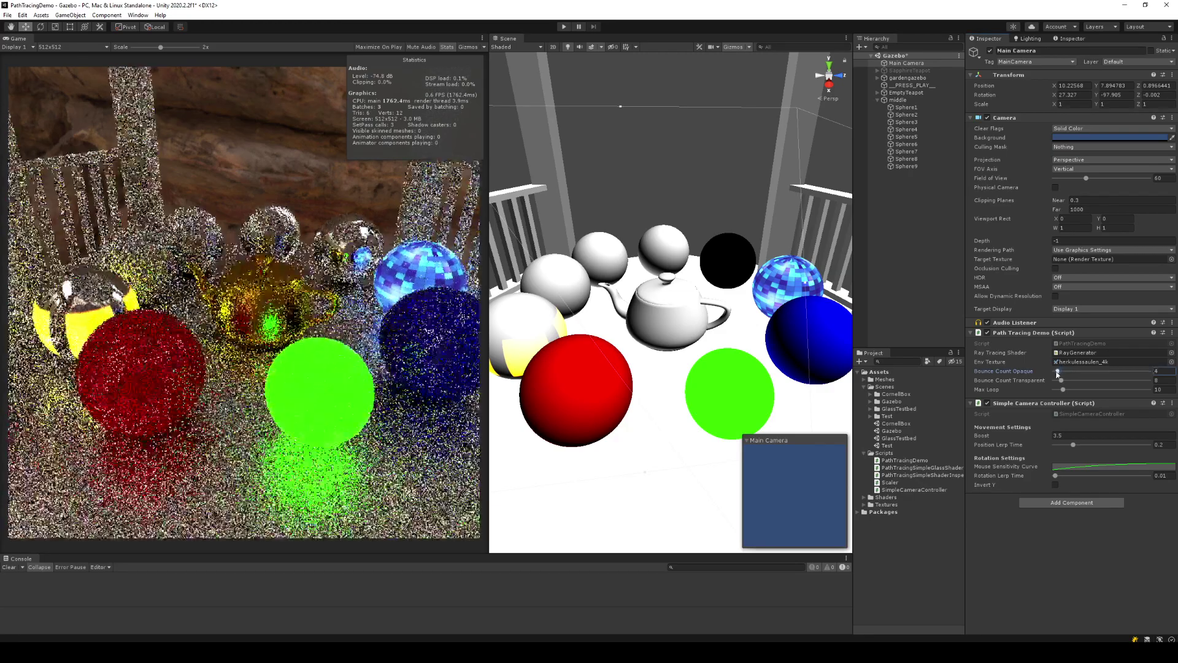
pyautogui.moveTo(1069, 372); pyautogui.dragTo(1070, 372)
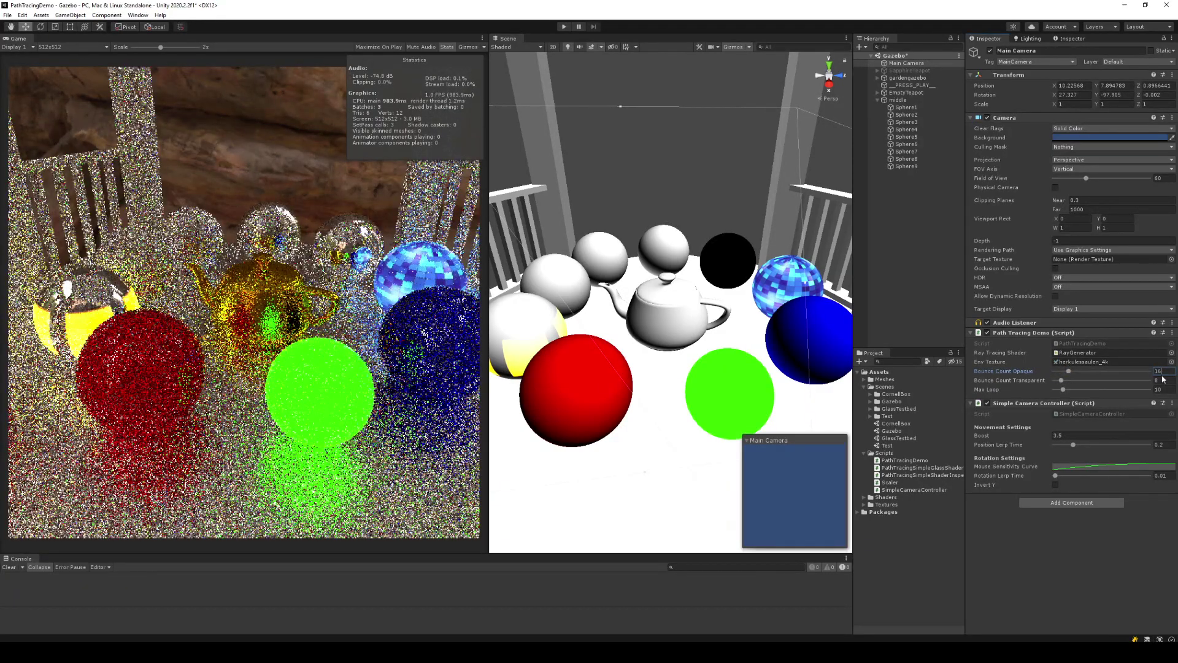
pyautogui.click(1163, 380)
pyautogui.write('16')
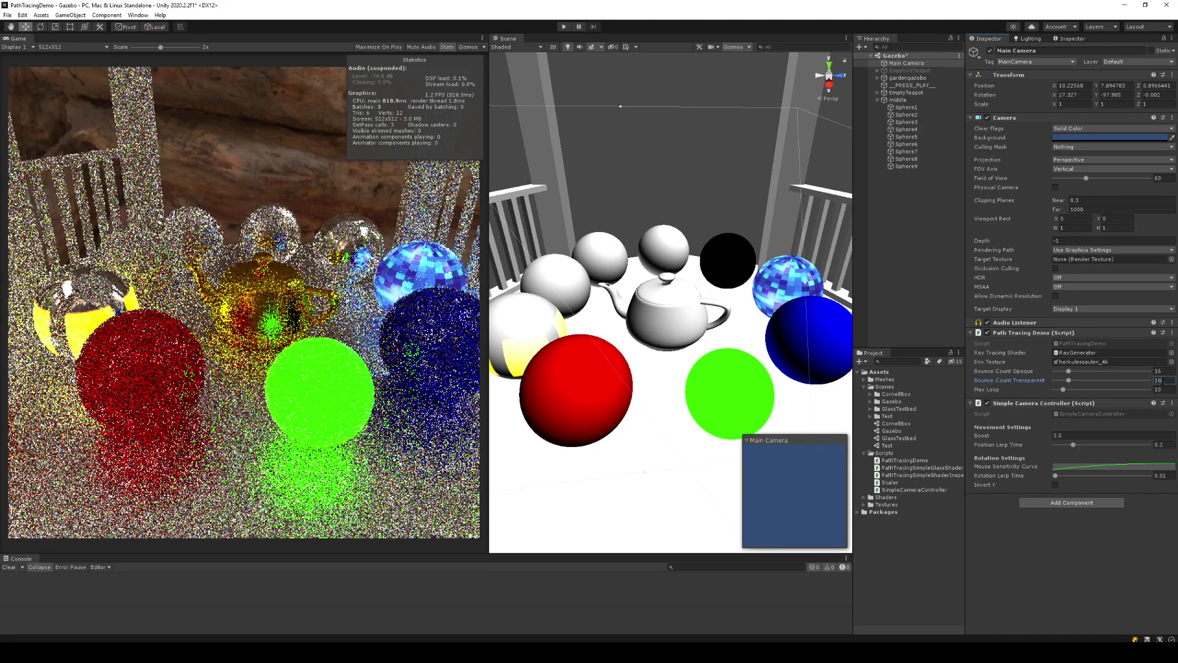
pyautogui.click(1148, 380)
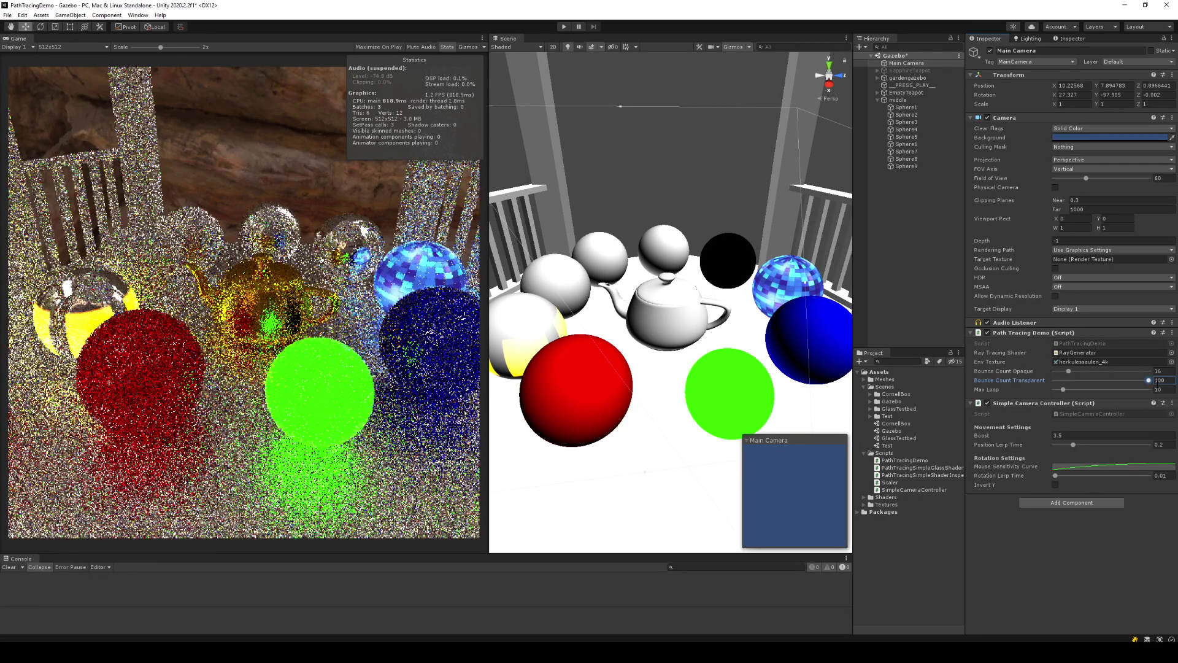
pyautogui.click(1161, 390)
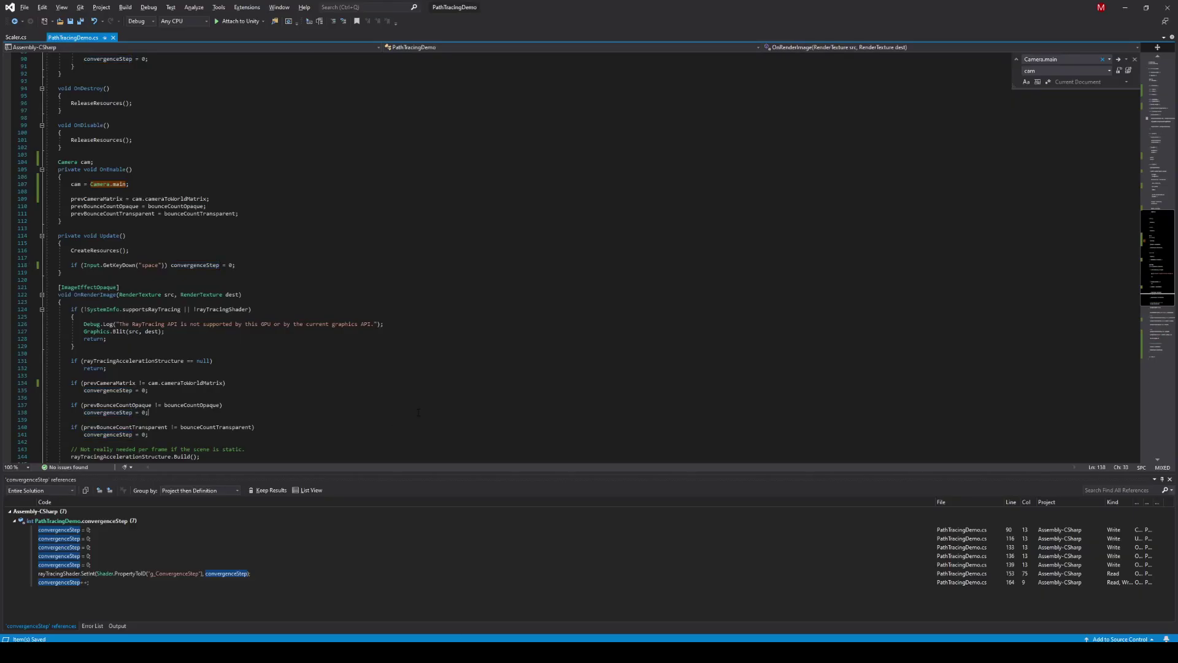
pyautogui.scroll(-7, 402, 393)
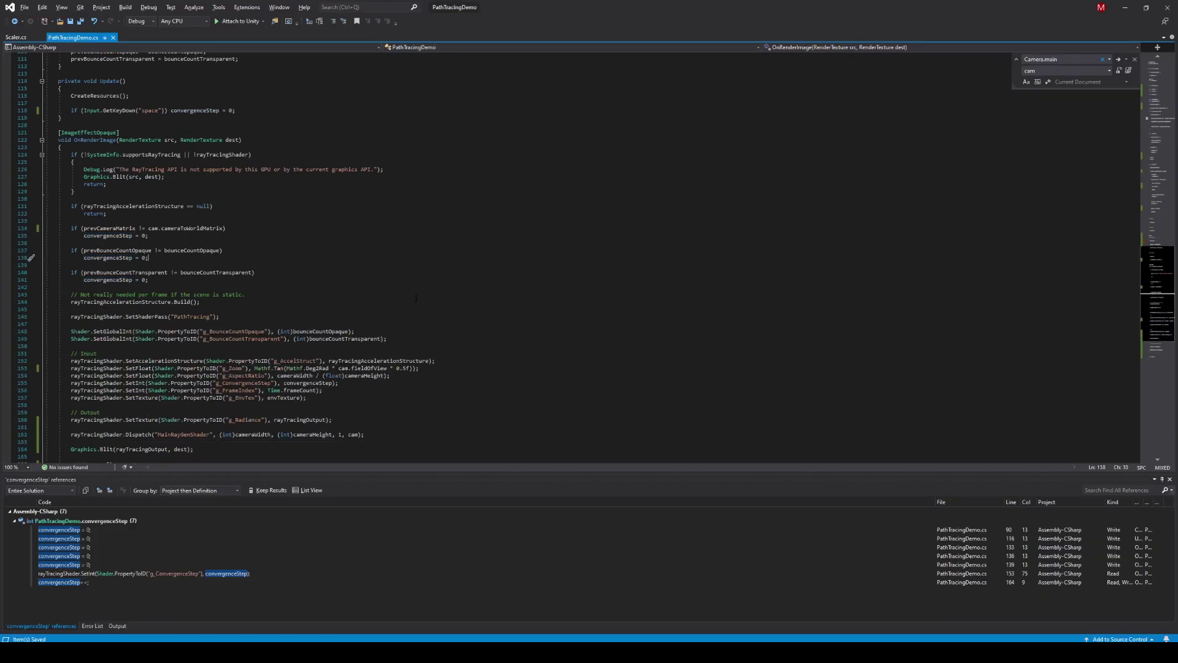
pyautogui.scroll(-5, 416, 299)
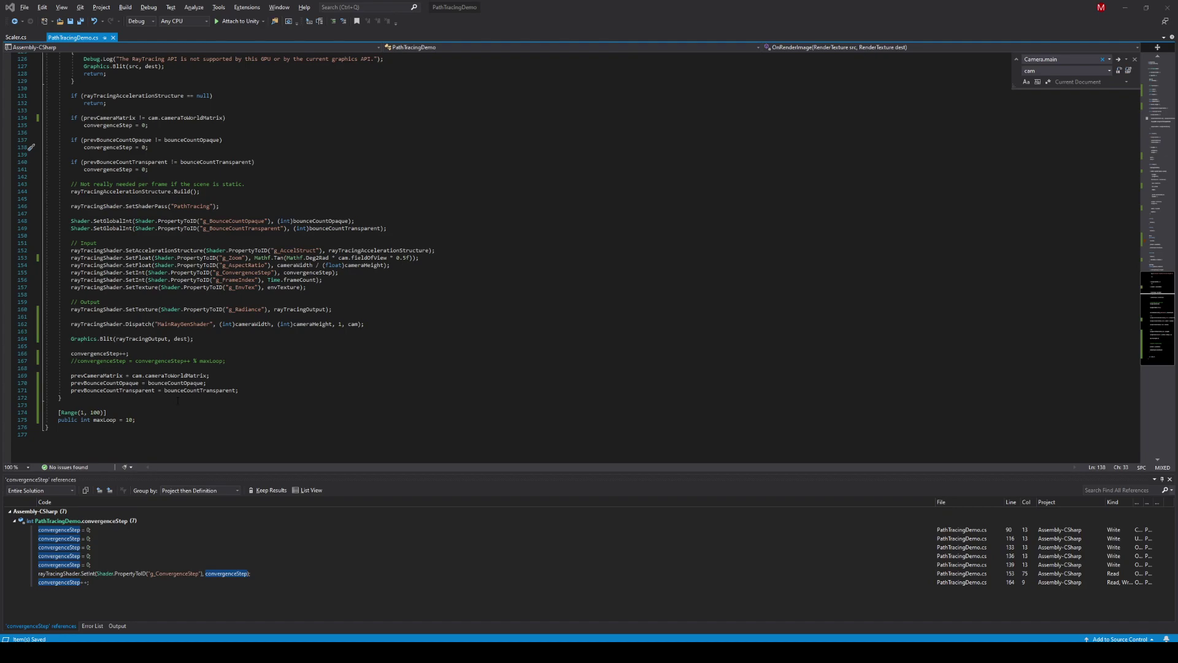
# - Duplicate the Graphics.Blit line, comment out the original, and add an argument after dest
pyautogui.click(71, 338)
pyautogui.hotkey('ctrl', 'd')
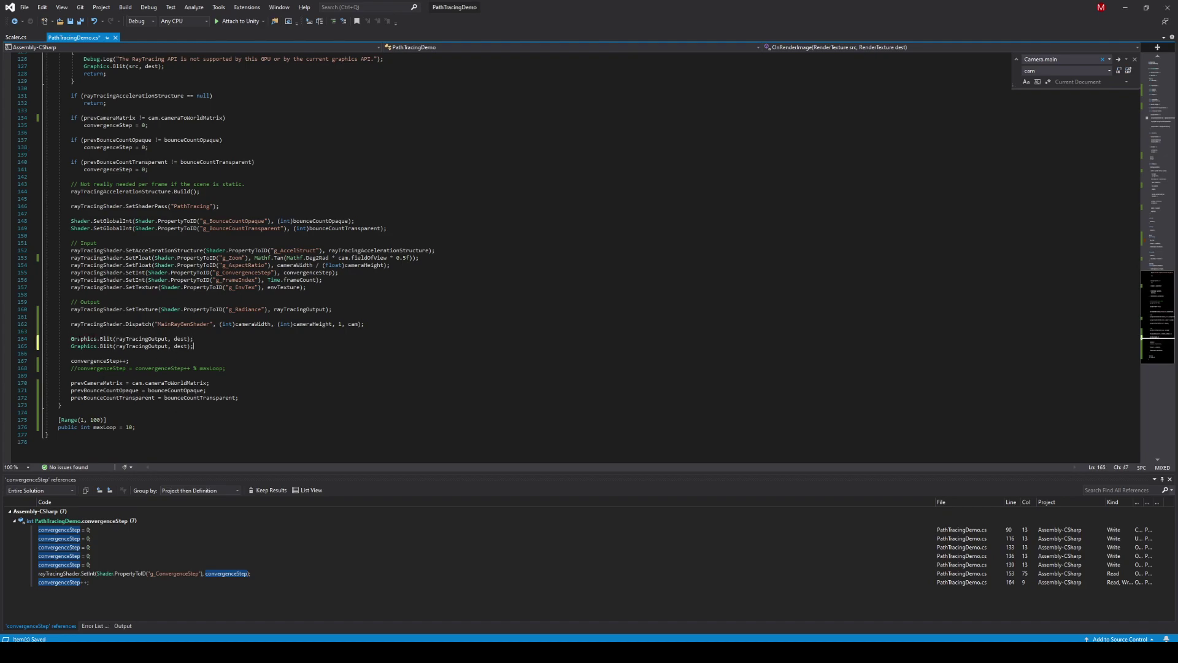
pyautogui.write('//')
pyautogui.click(187, 346)
pyautogui.write(',')
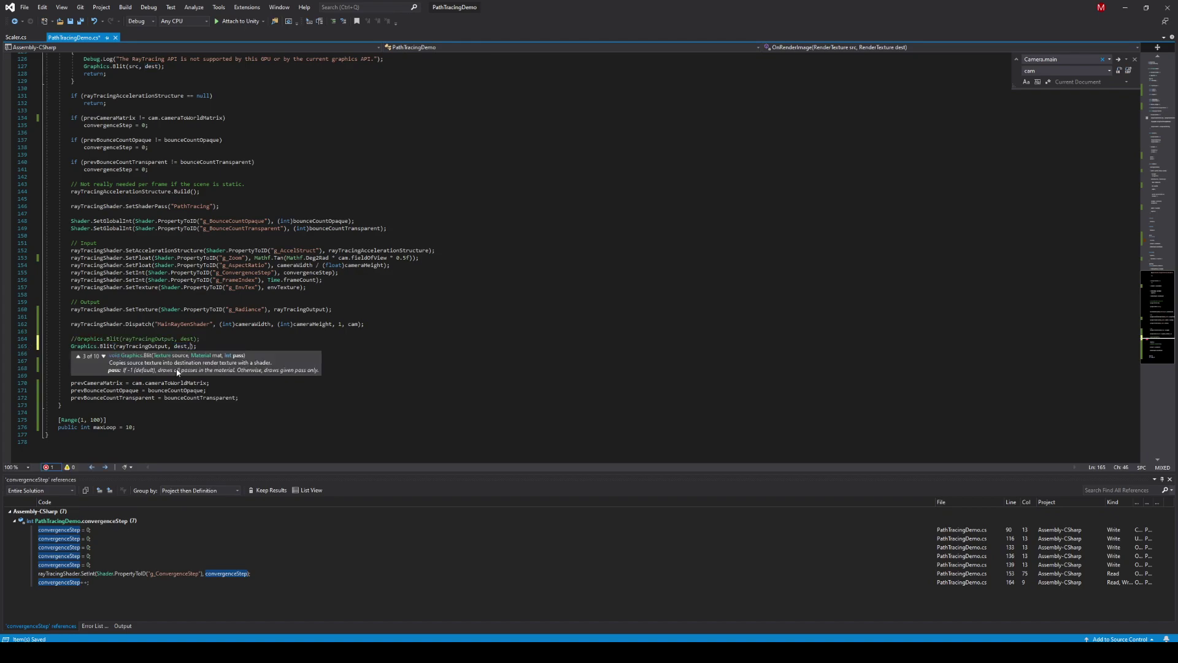
# - Choose the Blit overload taking a scale and pass blitScale as that argument
pyautogui.press('Down')
pyautogui.press('Down')
pyautogui.press('Down')
pyautogui.press('Down')
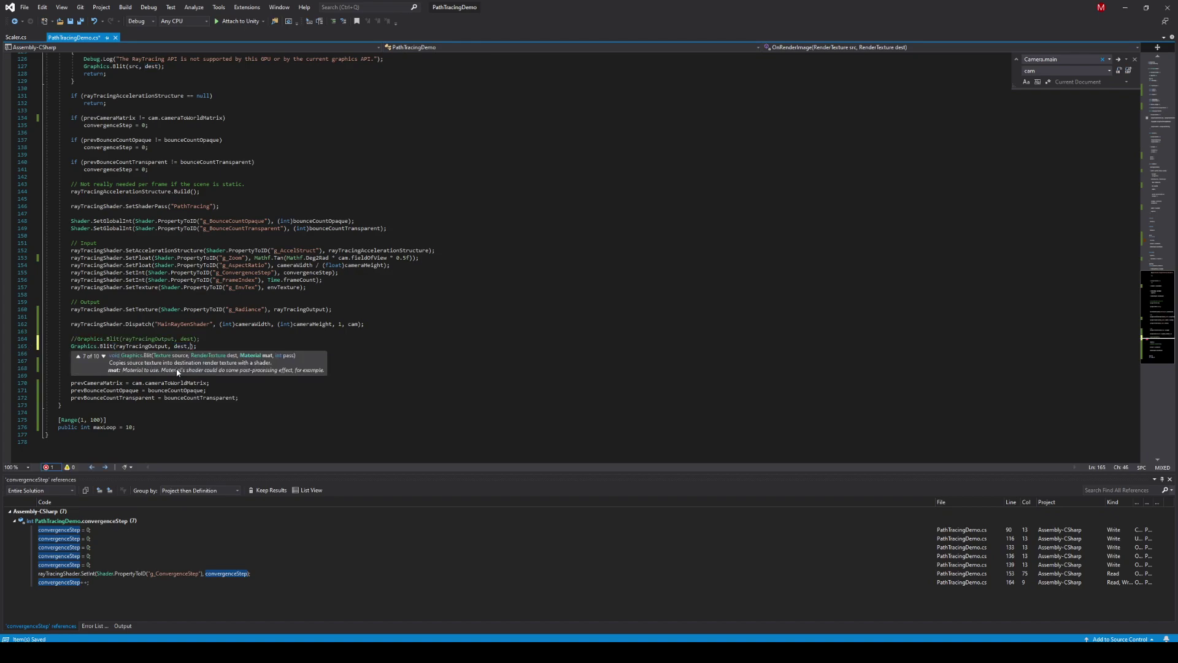
pyautogui.press('Down')
pyautogui.press('Down')
pyautogui.press('Down')
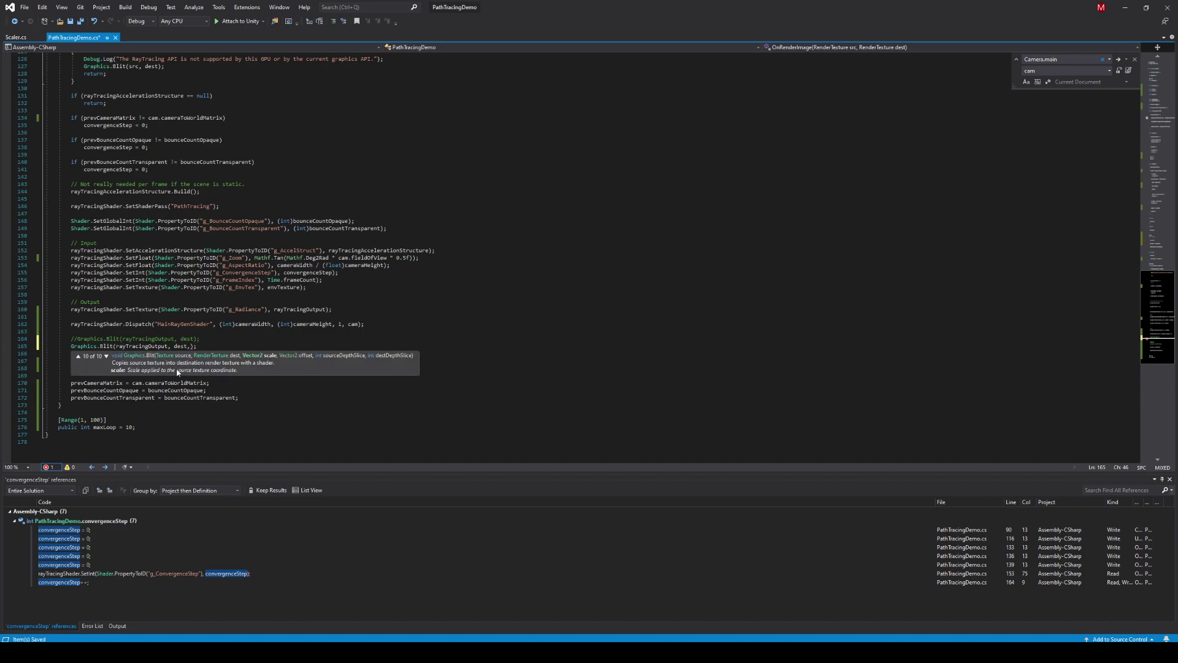
pyautogui.press('Up')
pyautogui.press('Up')
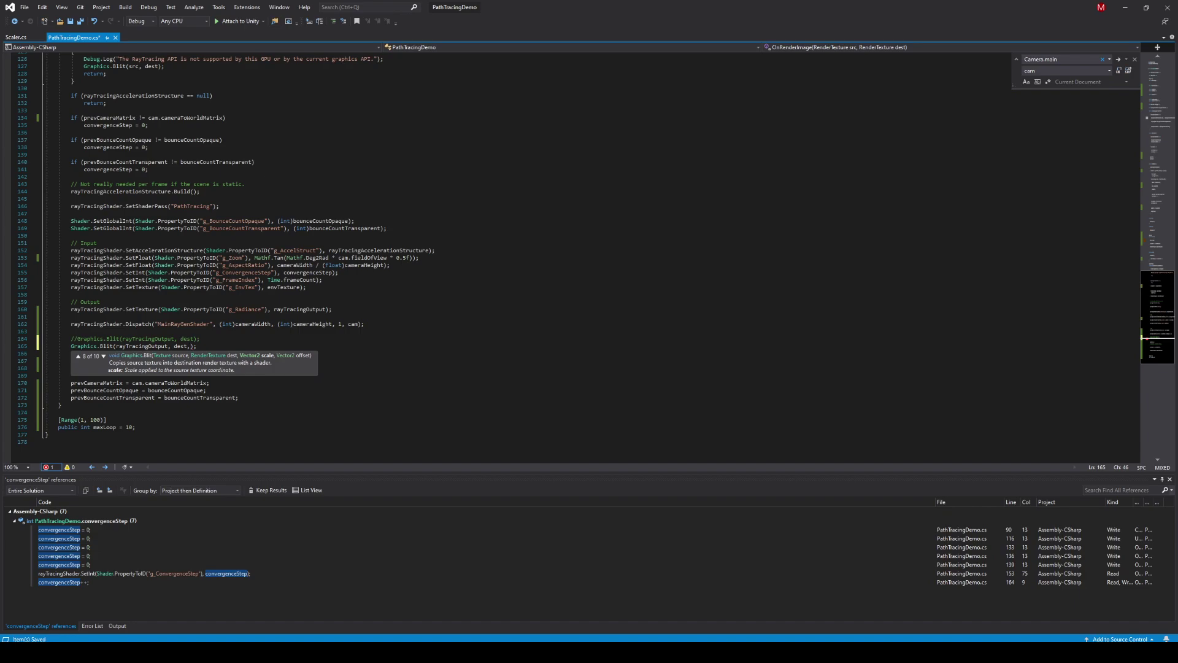
pyautogui.hotkey('ctrl', 'space')
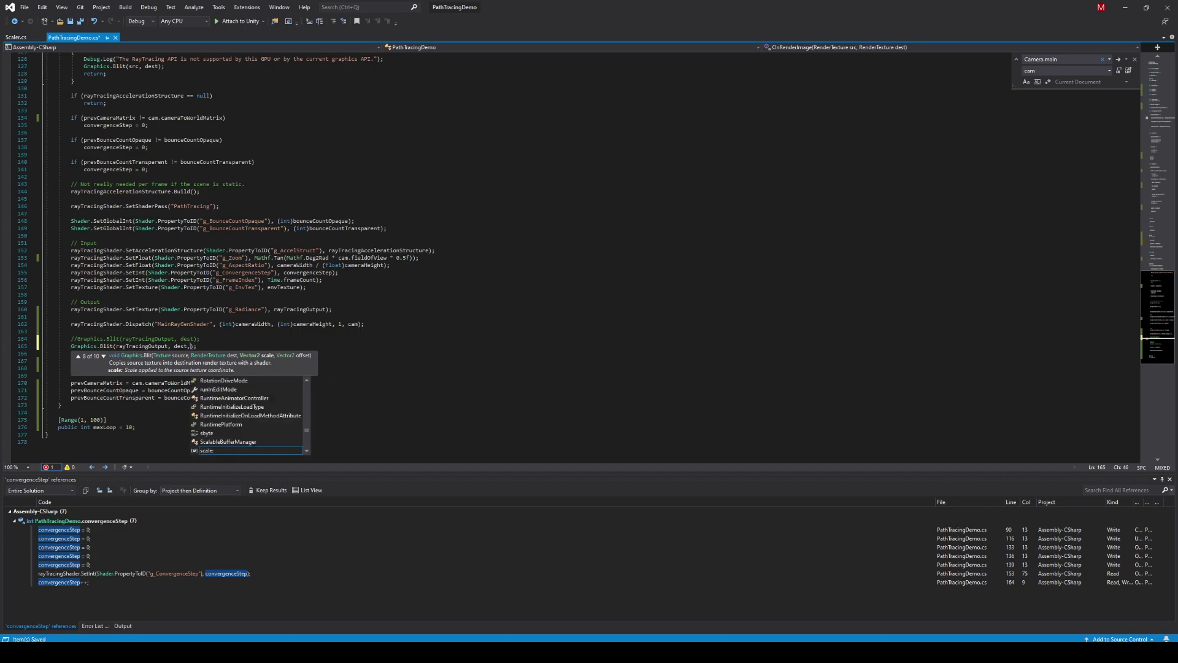
pyautogui.write('blitScale')
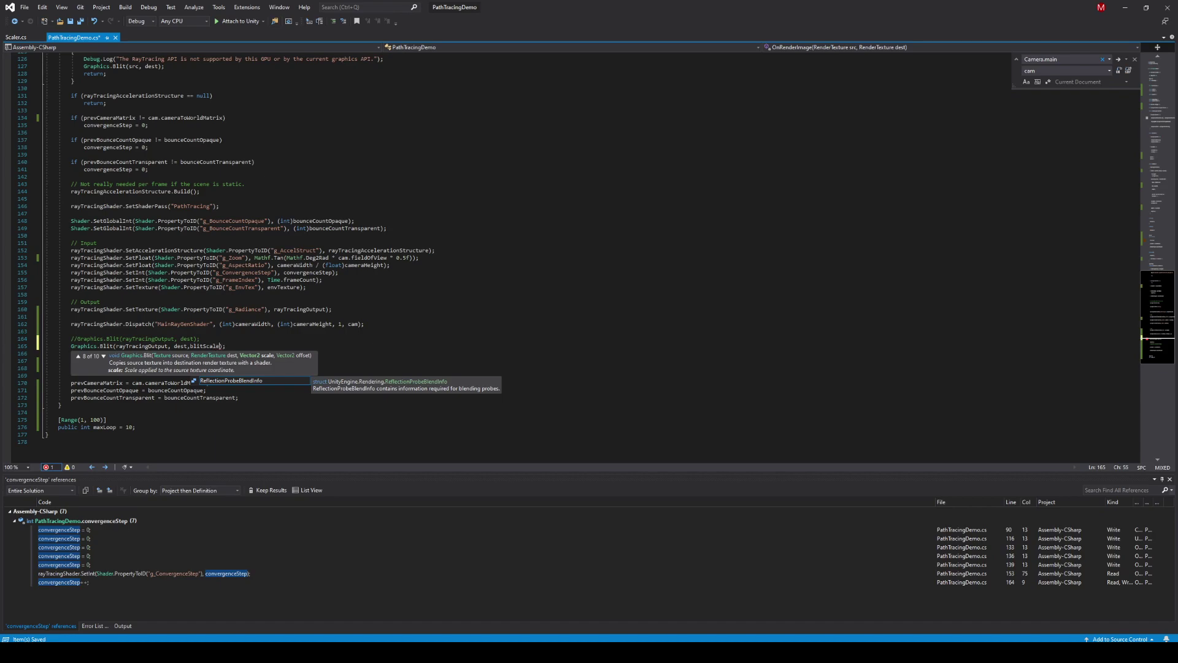
pyautogui.press('Escape')
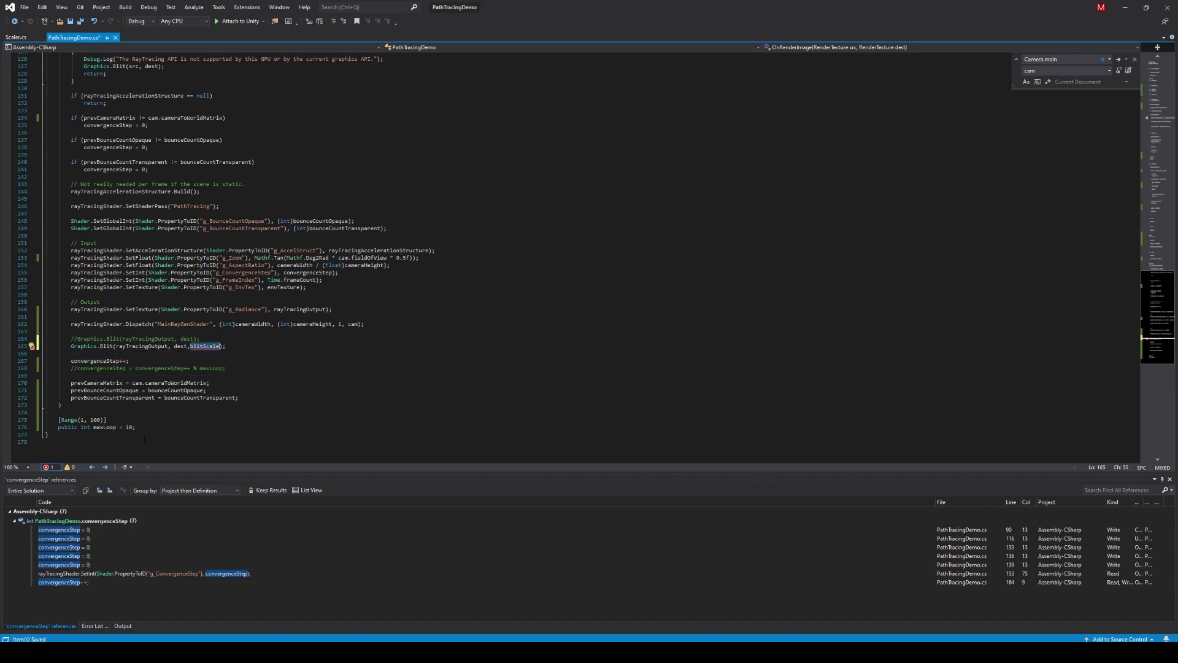
pyautogui.moveTo(135, 427); pyautogui.dragTo(46, 420)
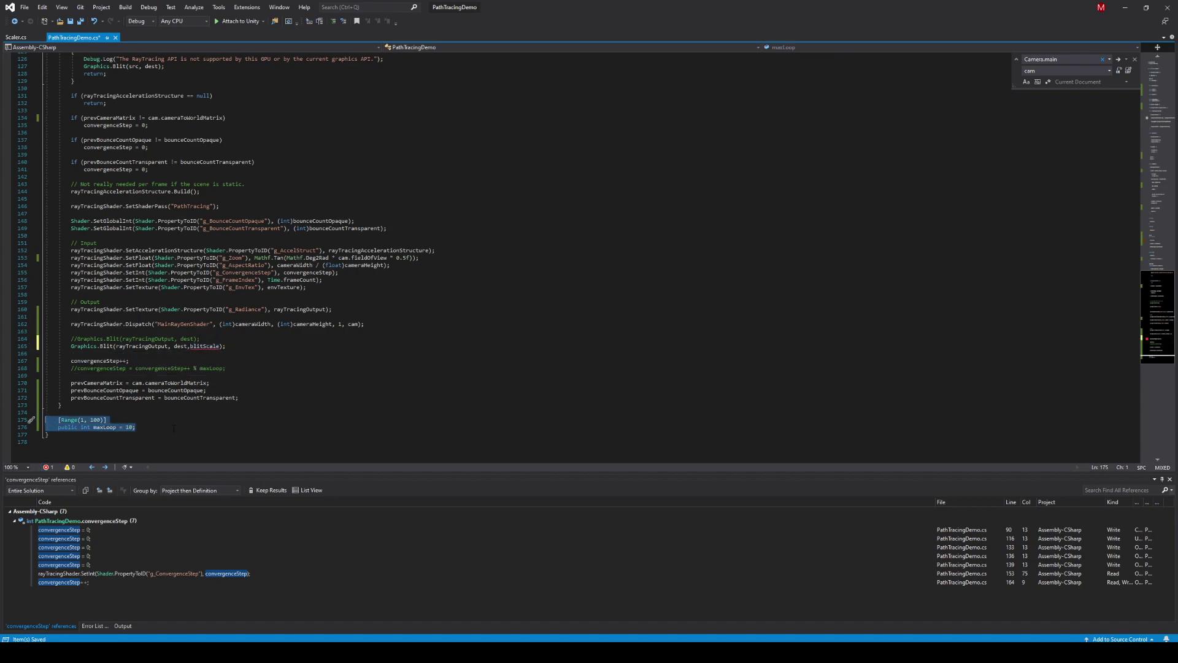
# - Declare 'public Vector2 blitScale = Vector2.one;' and pass Vector2.zero as the Blit offset
pyautogui.write('public Vector2 ')
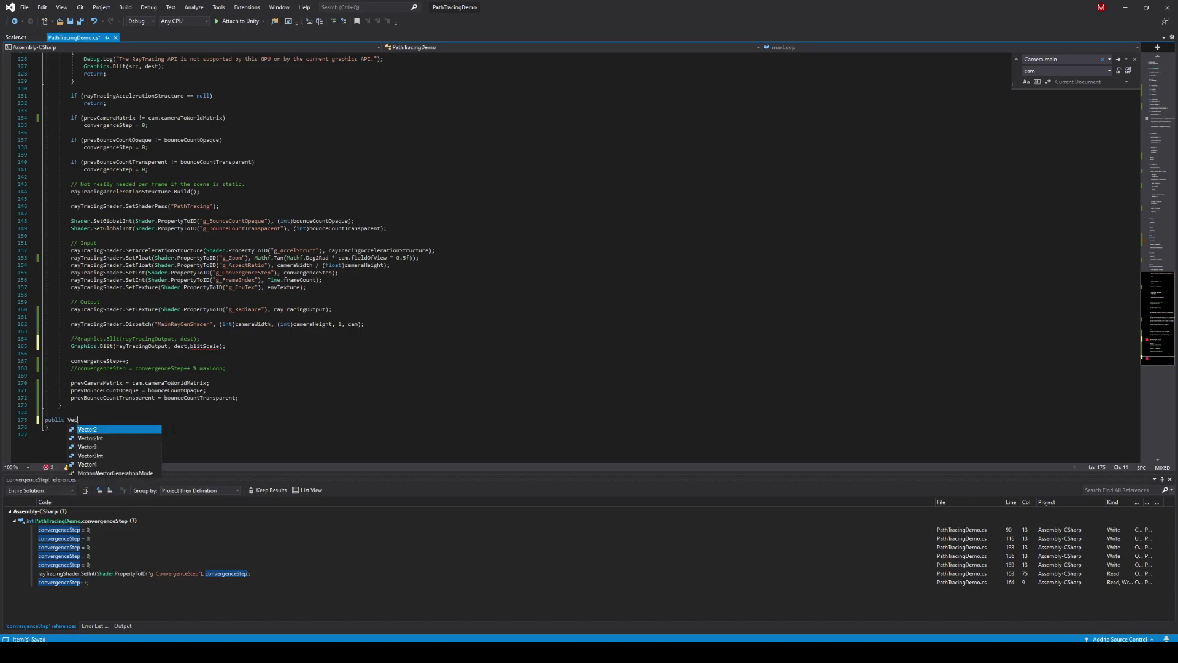
pyautogui.write('blitScale ')
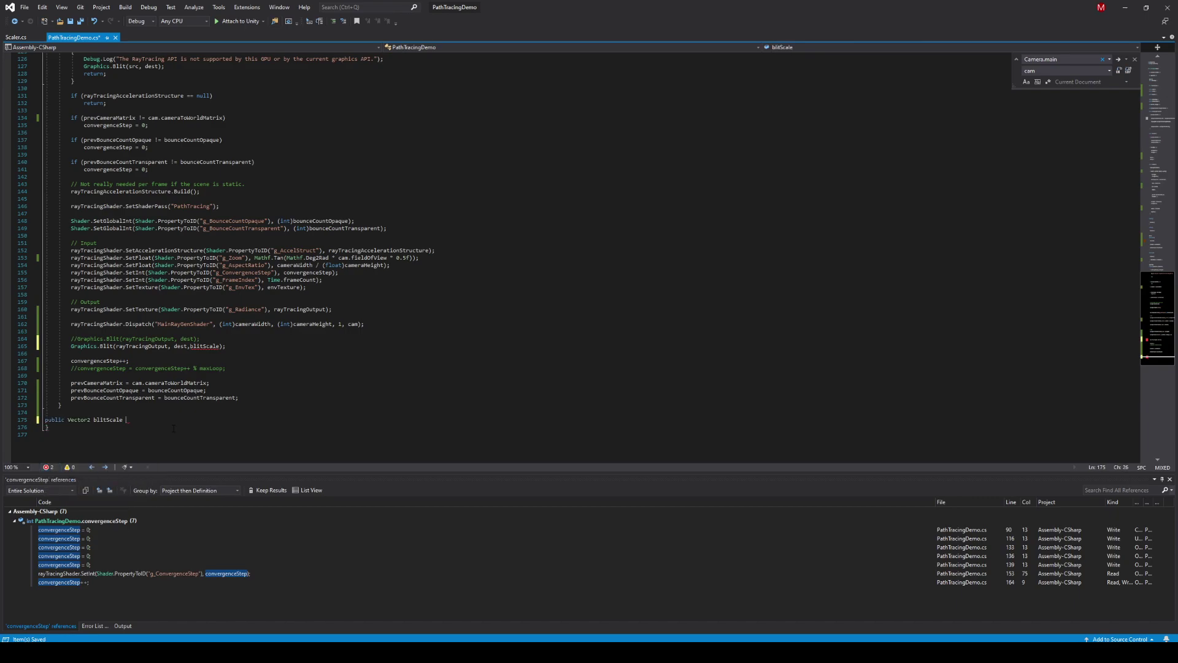
pyautogui.write('= Vec')
pyautogui.write('tor2.one;')
pyautogui.hotkey('ctrl', 's')
pyautogui.moveTo(198, 347)
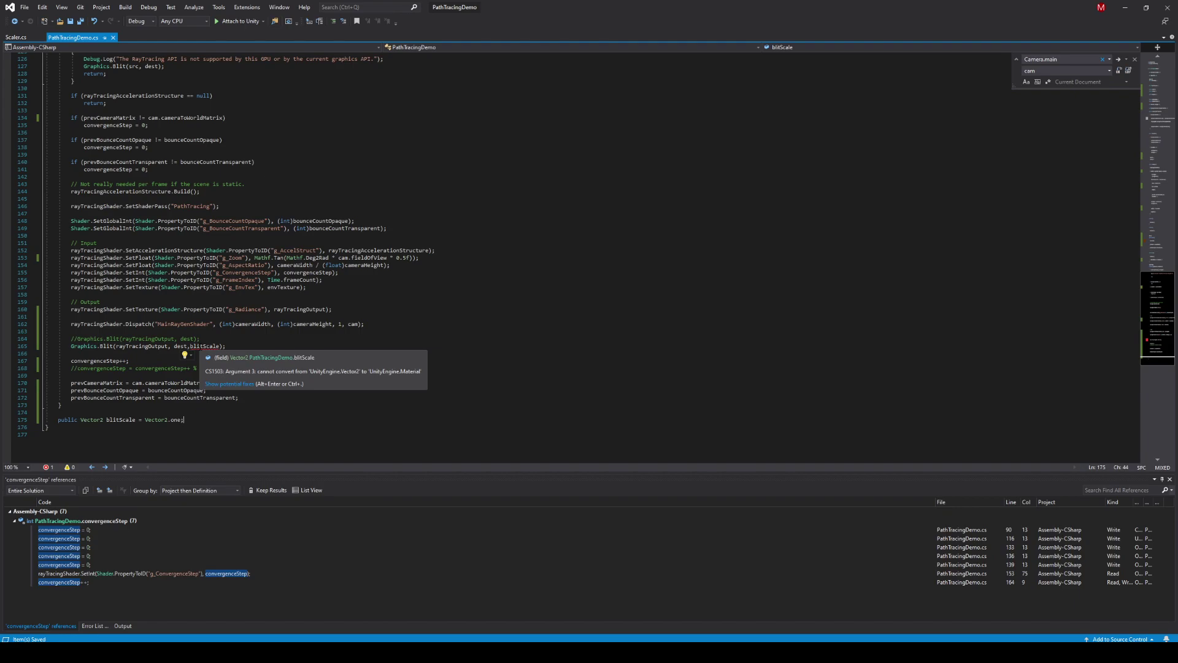
pyautogui.click(219, 346)
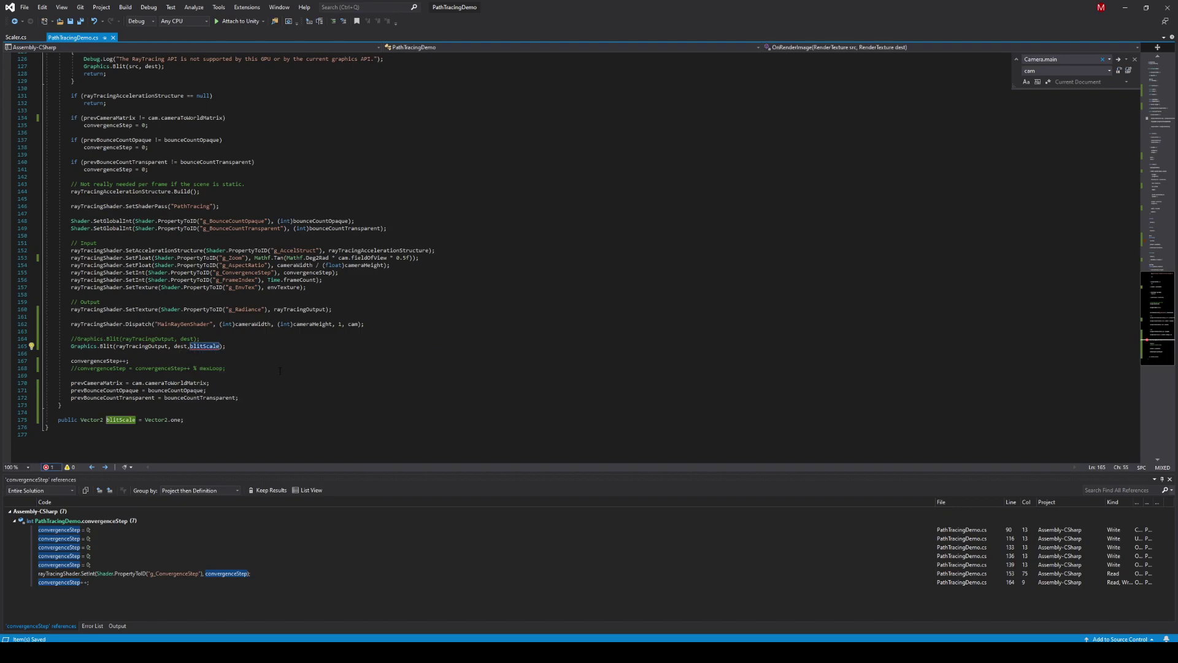
pyautogui.write(',')
pyautogui.write('Vector2.zero')
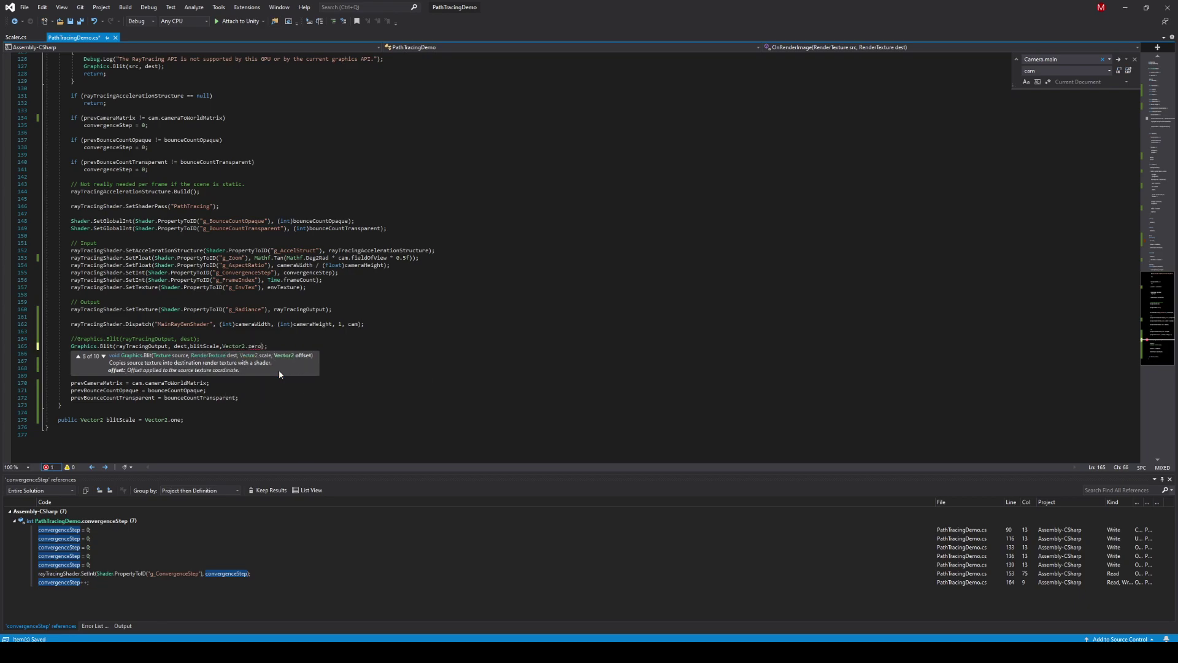
pyautogui.press('Tab')
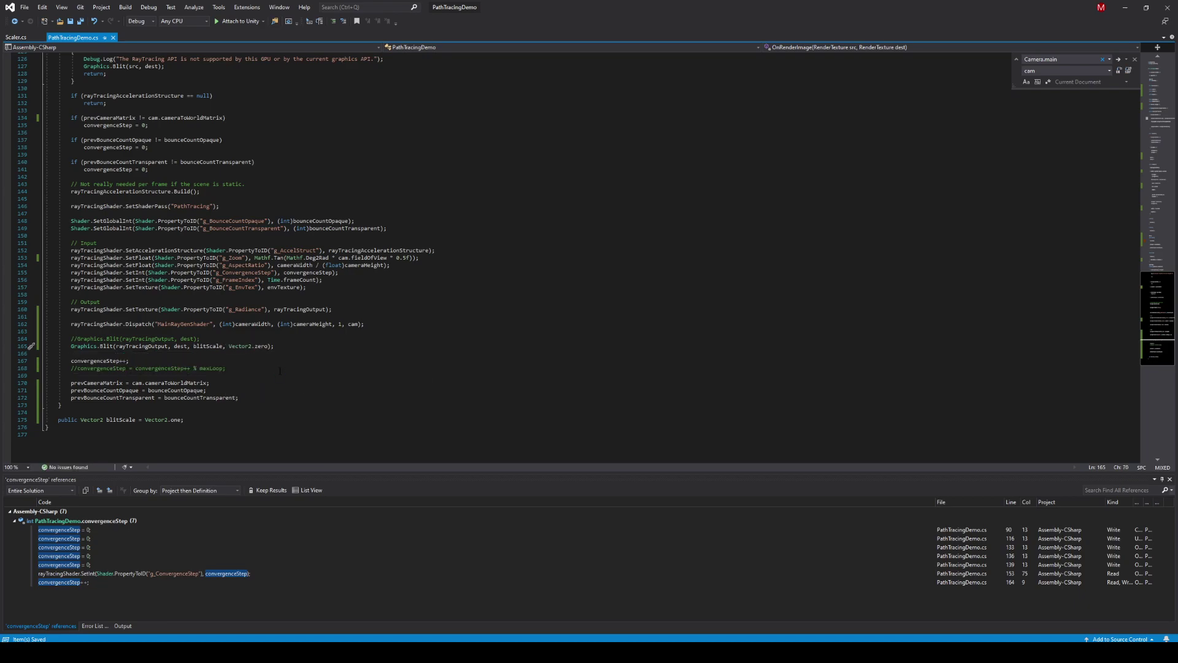
pyautogui.hotkey('alt', 'Tab')
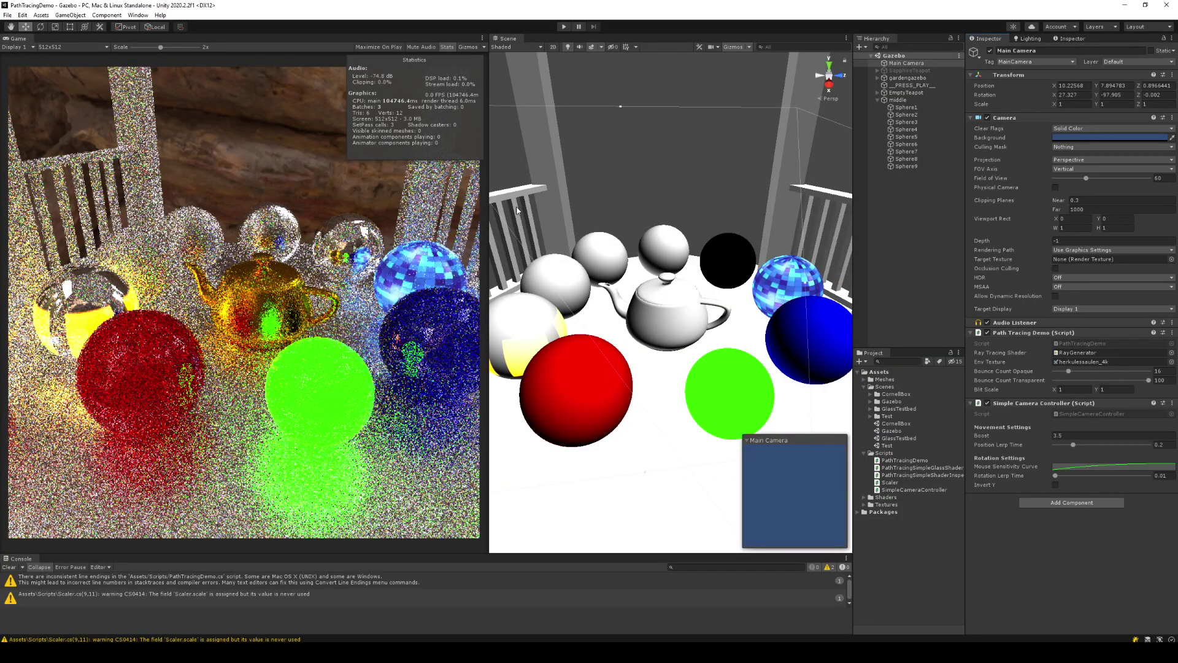
# - Run and stop Play mode to view the path-traced gazebo, then return to PathTracingDemo.cs
pyautogui.click(563, 27)
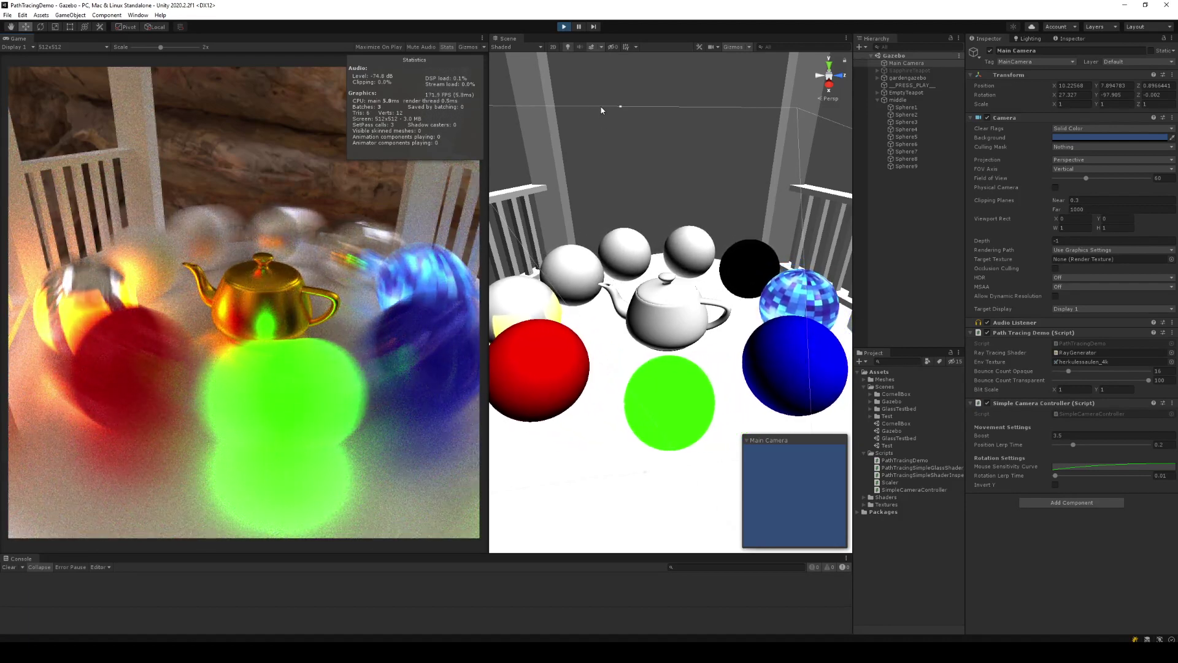
pyautogui.click(563, 27)
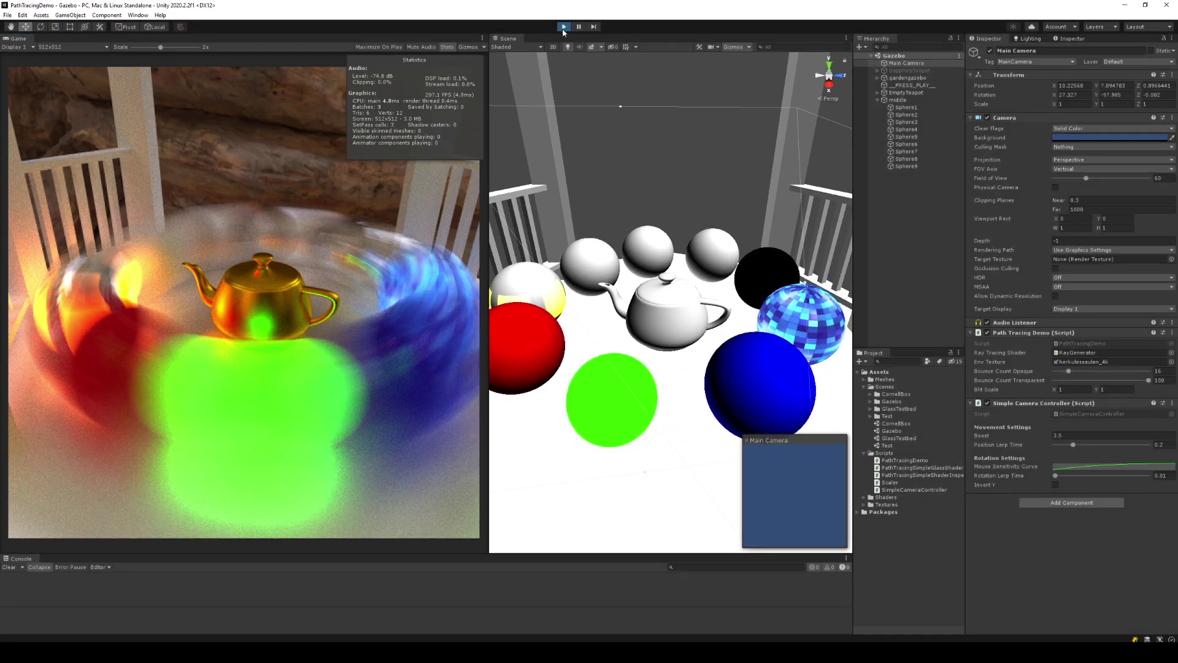
pyautogui.hotkey('alt', 'Tab')
pyautogui.scroll(3, 172, 278)
pyautogui.scroll(11, 171, 277)
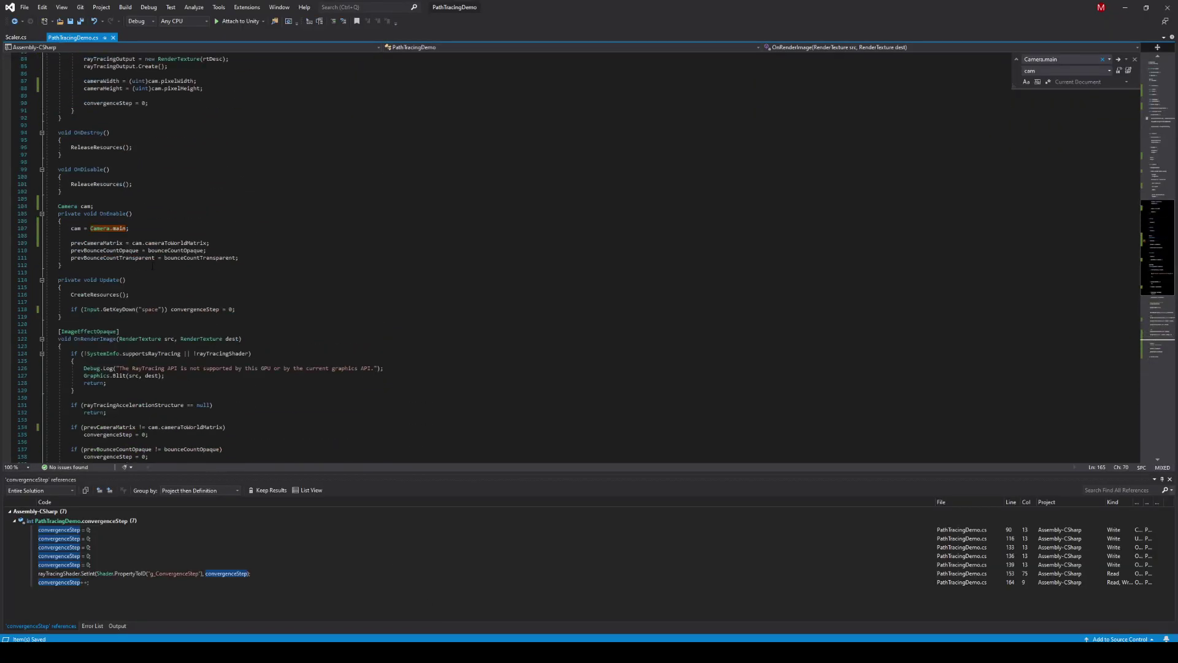
# - Uncomment the convergenceStep wrap line and change its modulo from maxLoop to 16
pyautogui.click(171, 308)
pyautogui.scroll(-7, 283, 331)
pyautogui.scroll(-7, 273, 336)
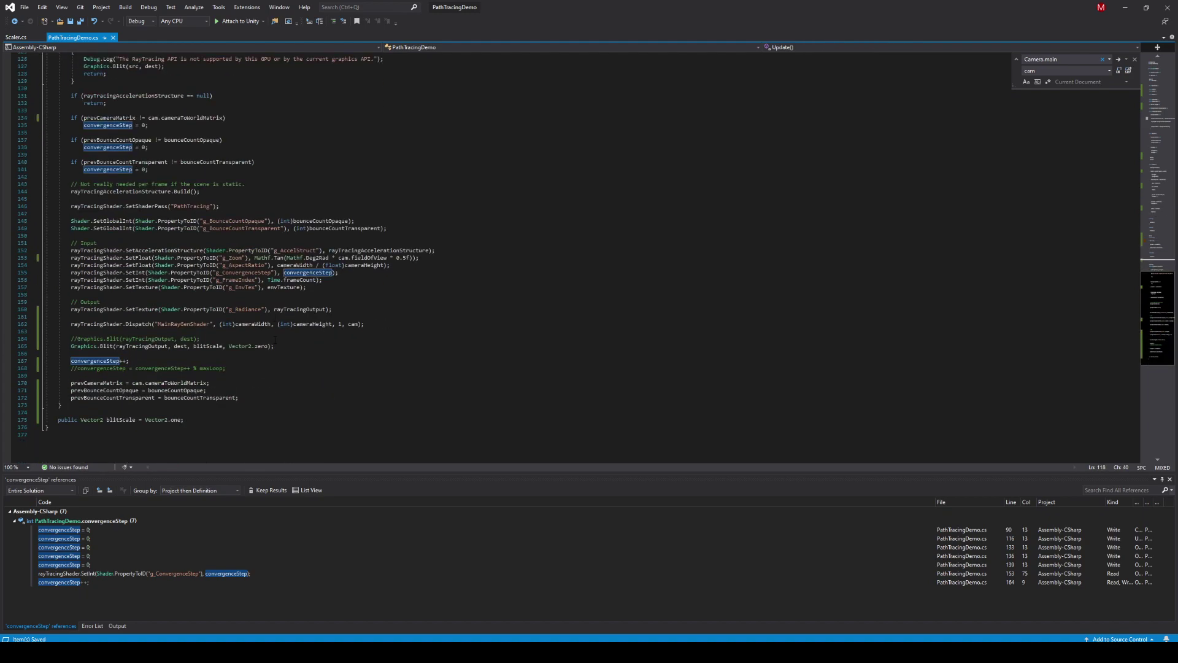
pyautogui.scroll(-3, 265, 341)
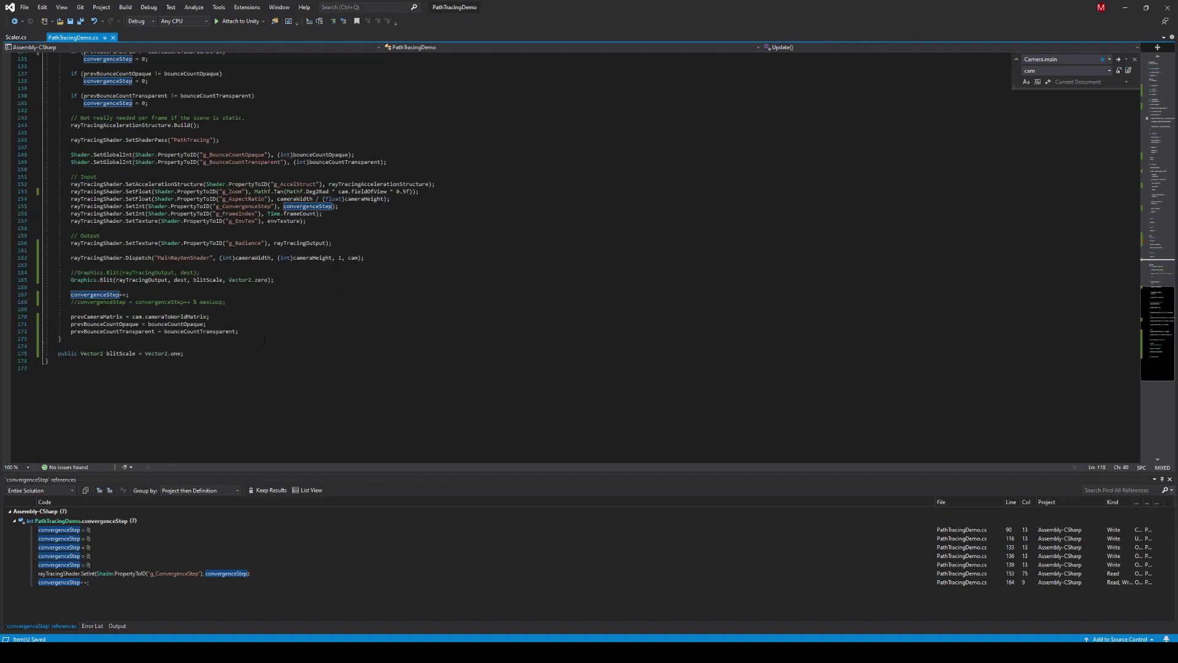
pyautogui.click(234, 303)
pyautogui.press('Left')
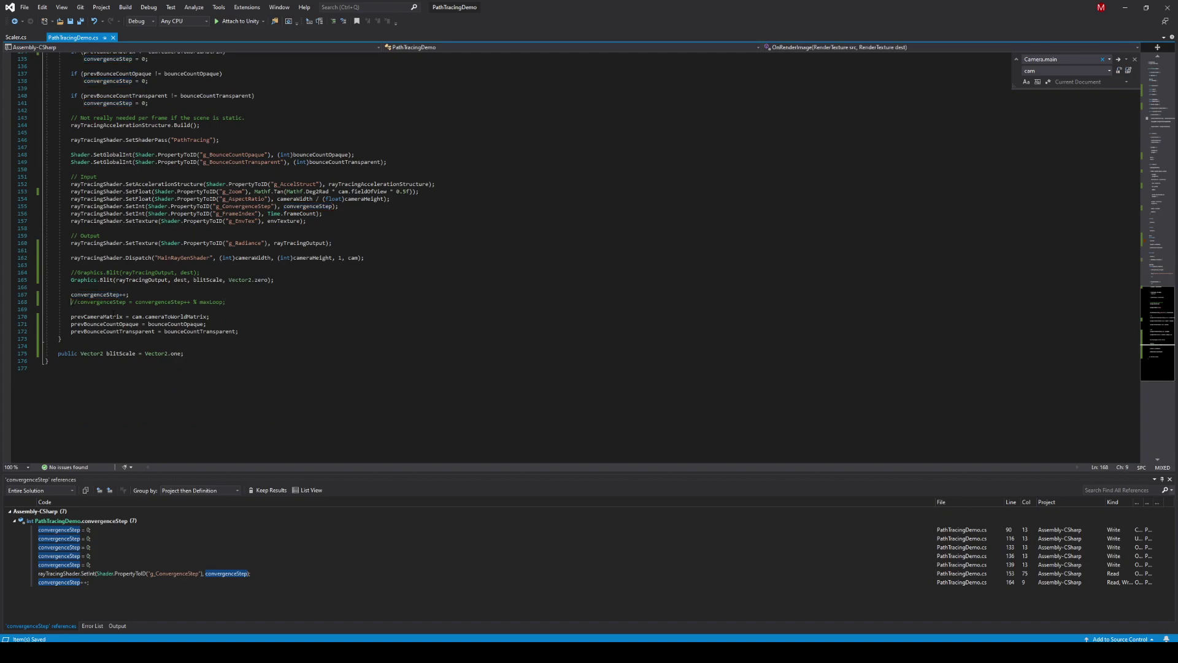
pyautogui.hotkey('ctrl', 'k')
pyautogui.hotkey('ctrl', 'u')
pyautogui.press('BackSpace')
pyautogui.hotkey('ctrl', 'BackSpace')
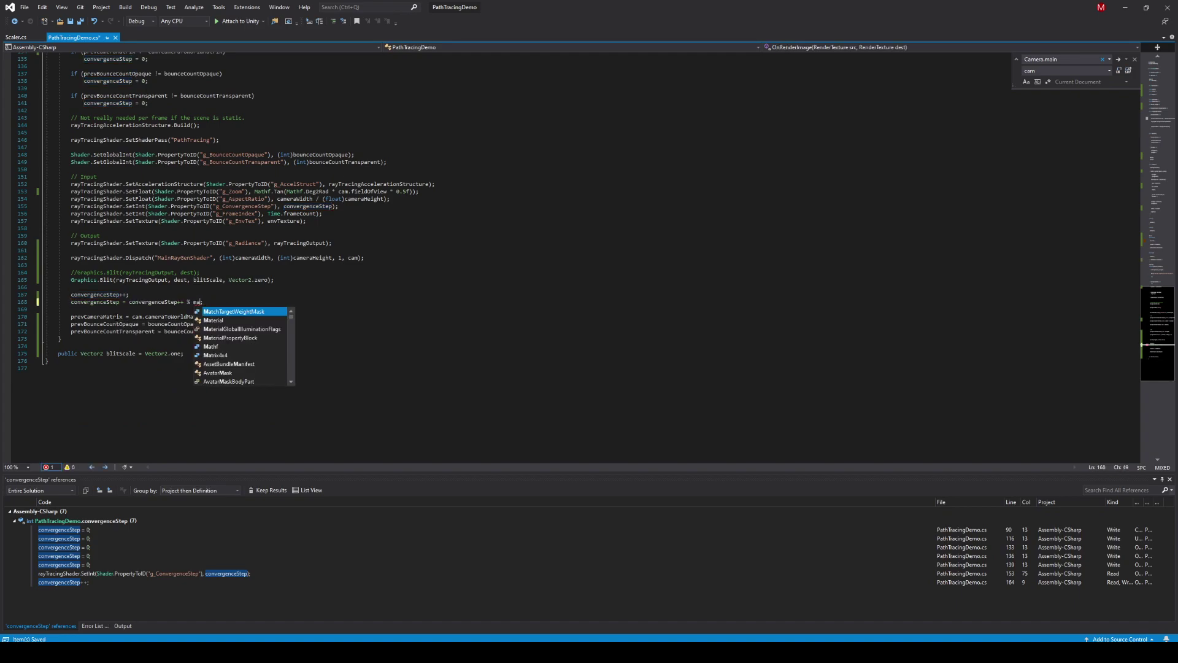
pyautogui.write('16')
# - Comment out the plain convergenceStep++ line and save the script for Unity
pyautogui.click(71, 294)
pyautogui.write('//')
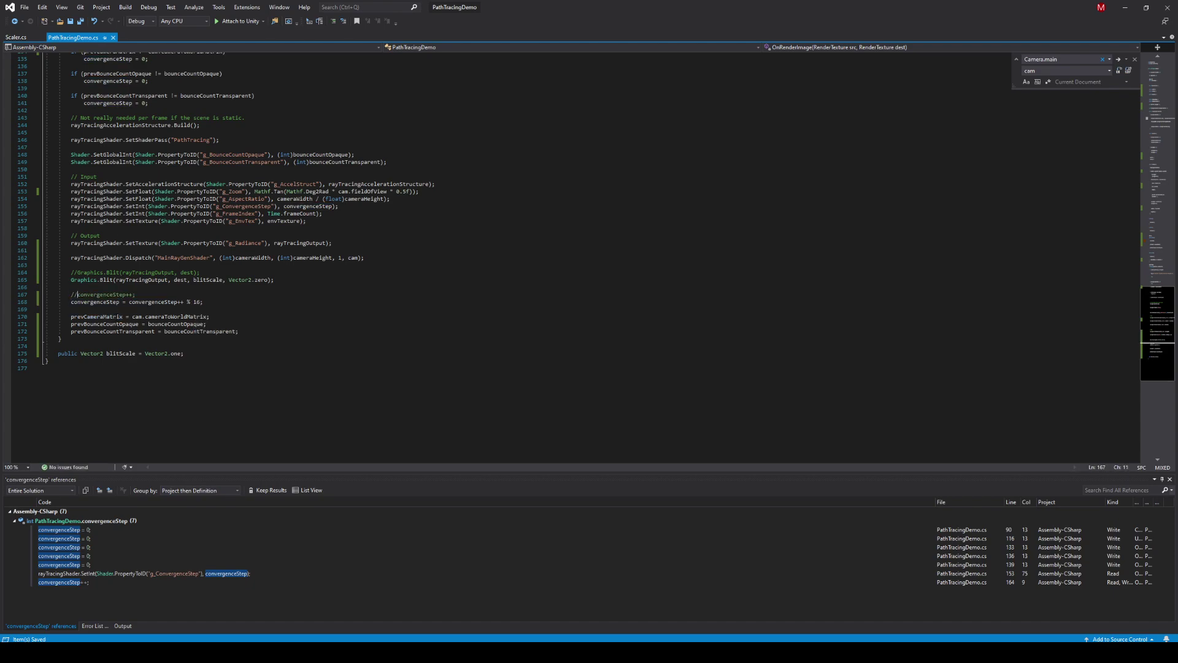
pyautogui.hotkey('ctrl', 's')
pyautogui.hotkey('alt', 'Tab')
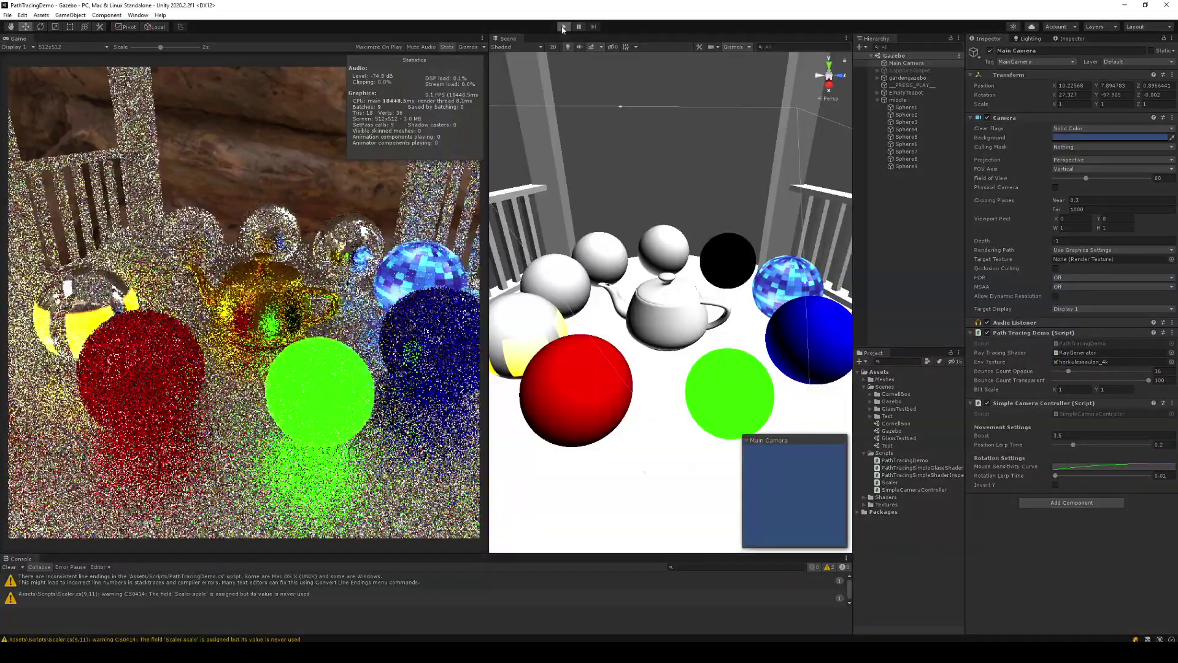
# - In Play mode, try Blit Scale values of 2, then 4, then 0.5
pyautogui.click(562, 27)
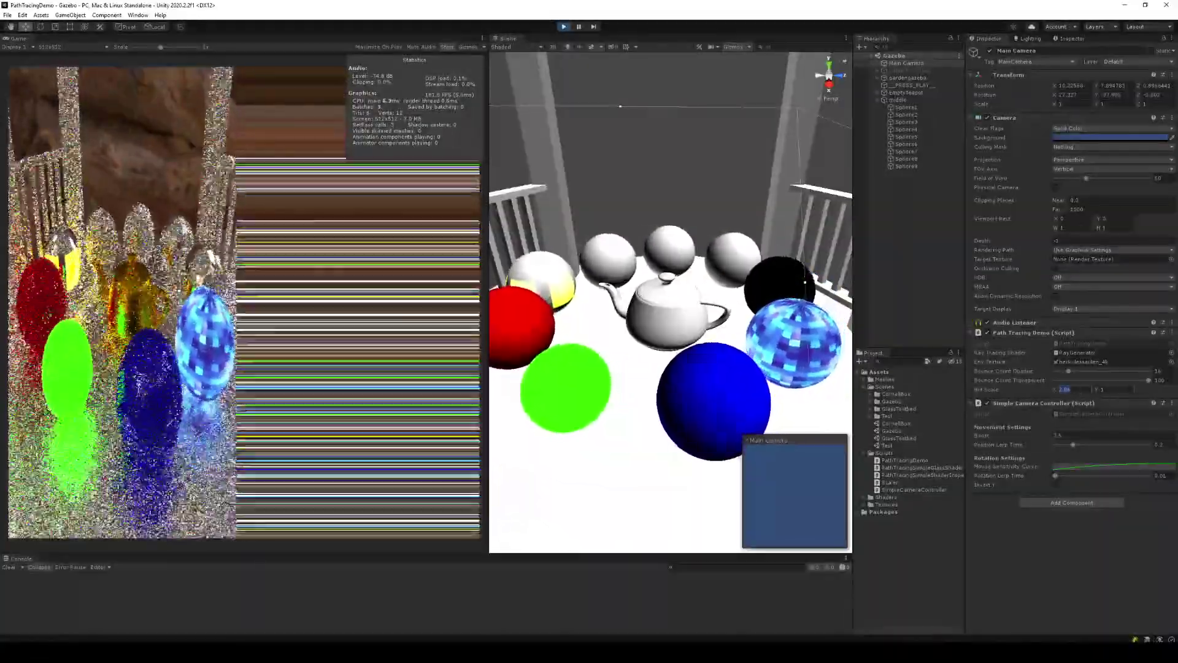
pyautogui.write('2')
pyautogui.press('Return')
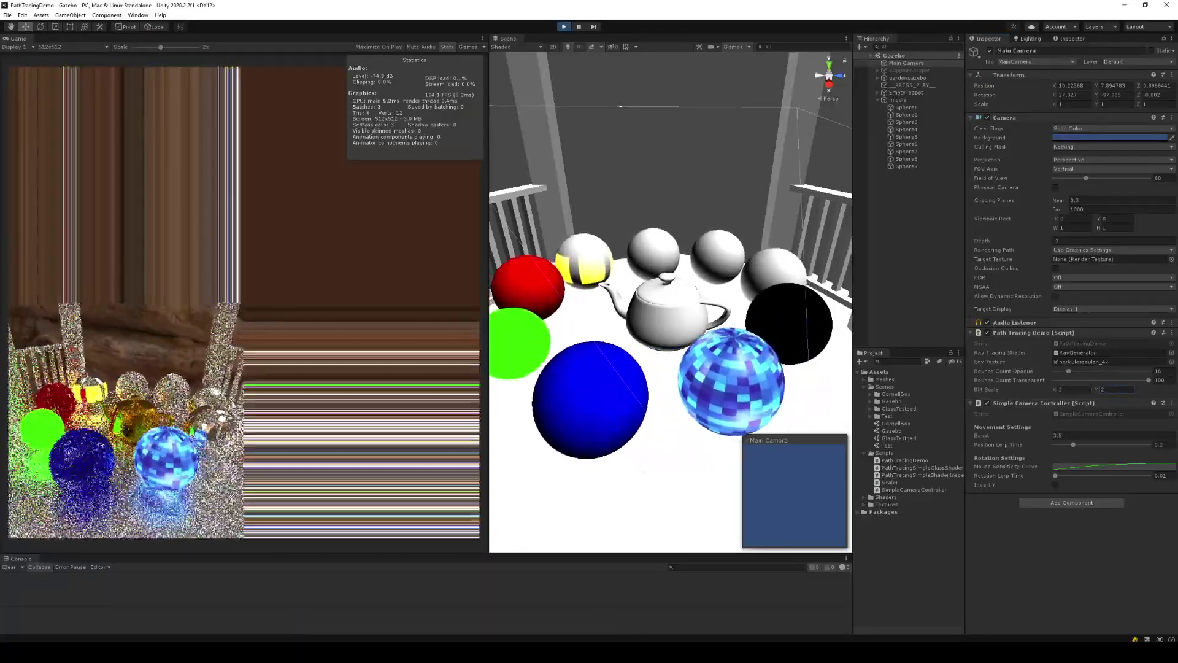
pyautogui.hotkey('shift', 'Tab')
pyautogui.write('4')
pyautogui.click(1112, 392)
pyautogui.write('4')
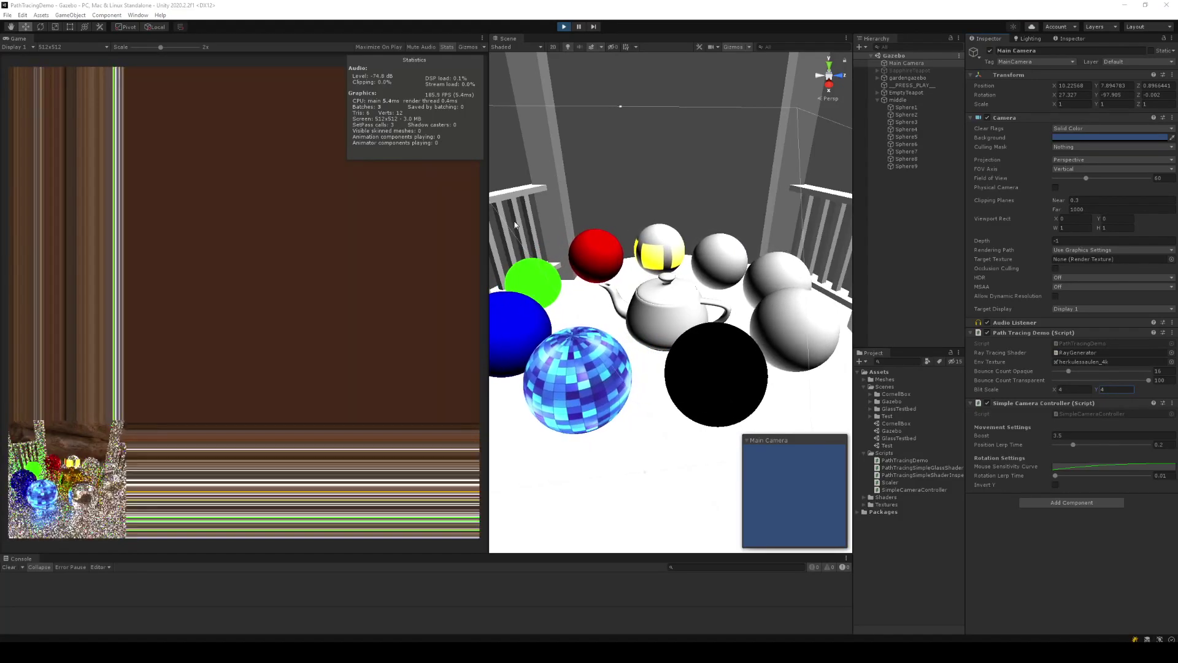
pyautogui.click(1074, 391)
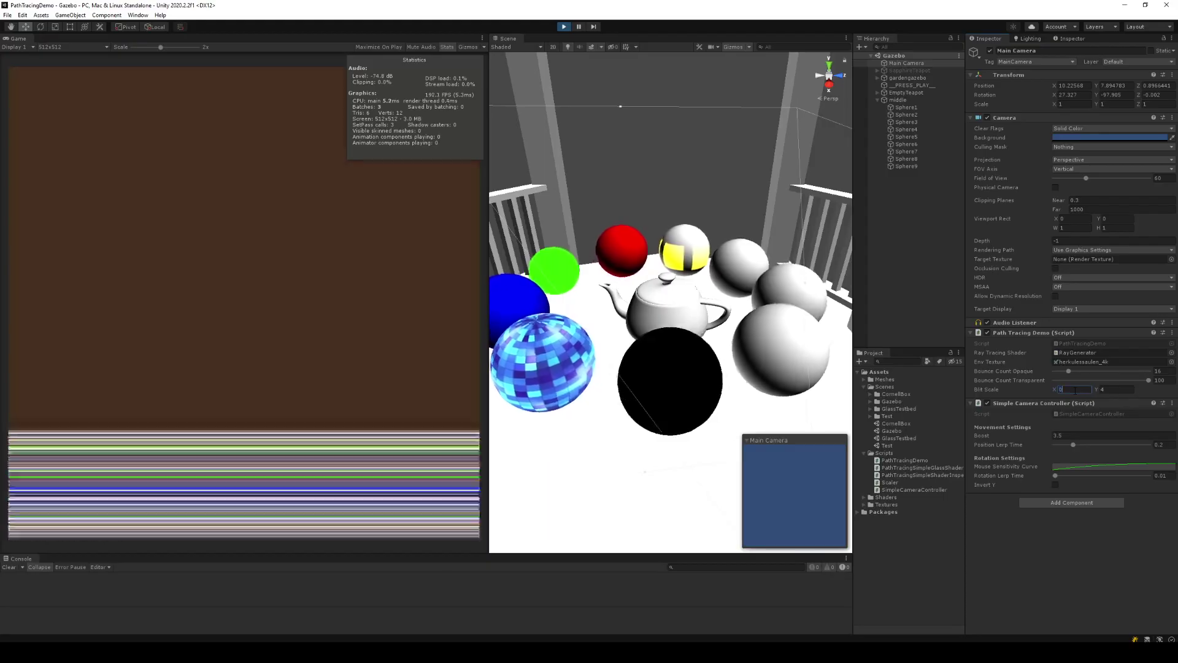
pyautogui.write('0.5')
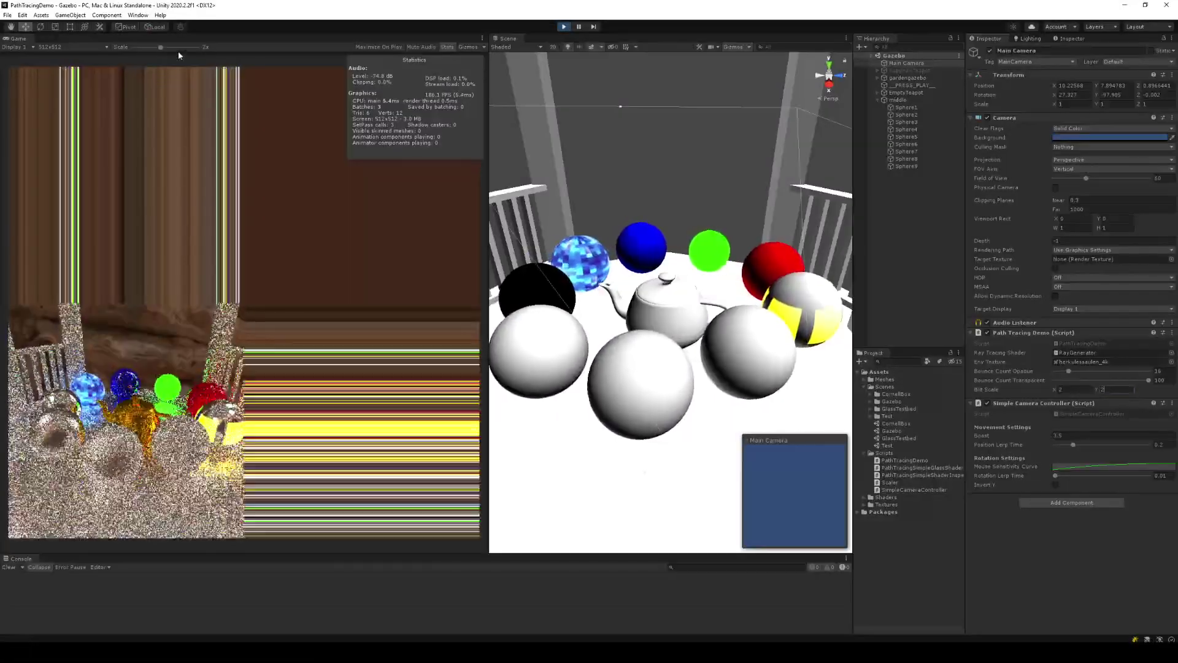
# - Shrink the Game view scale, stop Play mode, and locate the RayGenerator shader asset
pyautogui.moveTo(161, 48); pyautogui.dragTo(132, 49)
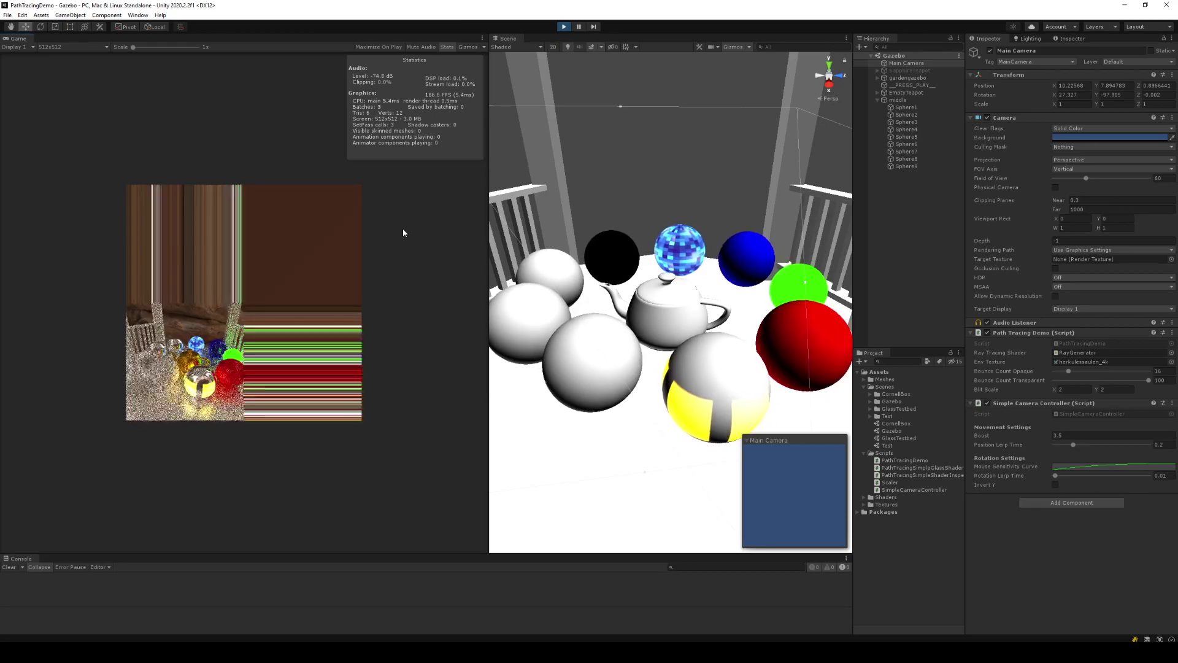
pyautogui.hotkey('ctrl', 'p')
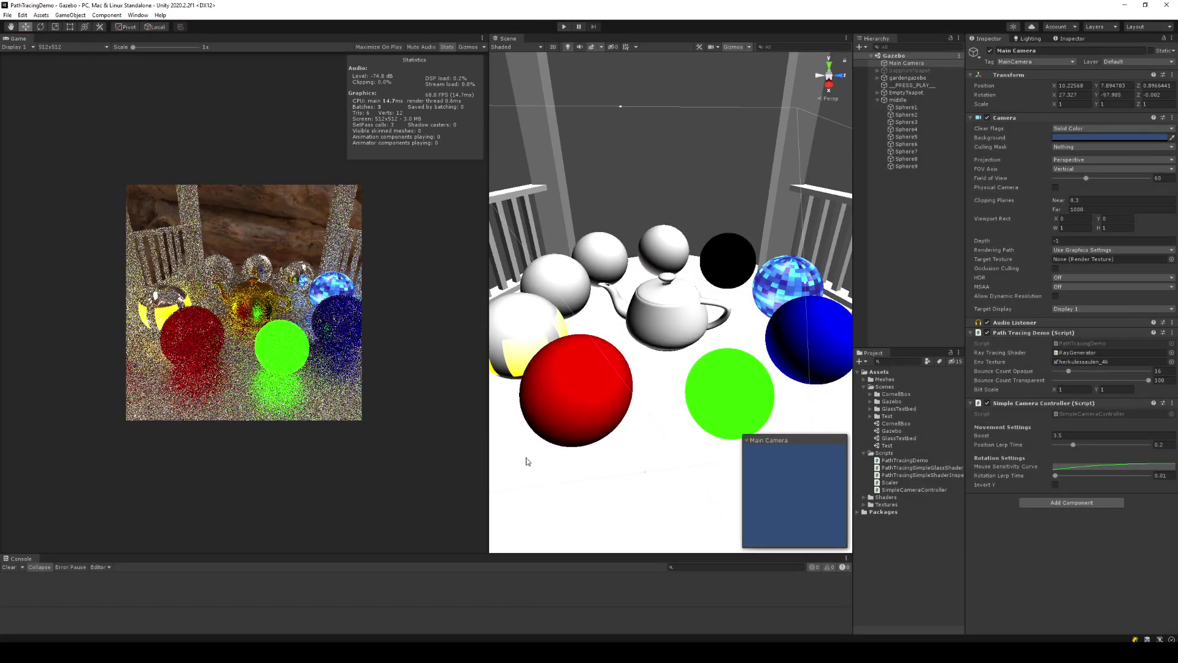
pyautogui.hotkey('alt', 'Tab')
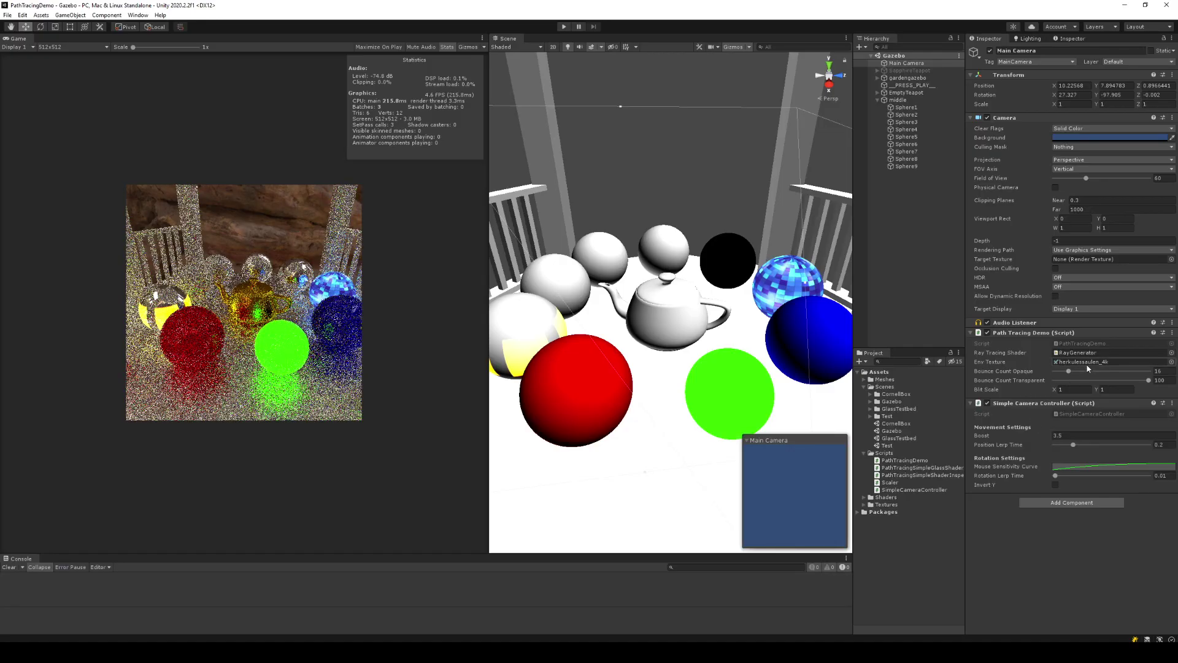
pyautogui.click(1086, 355)
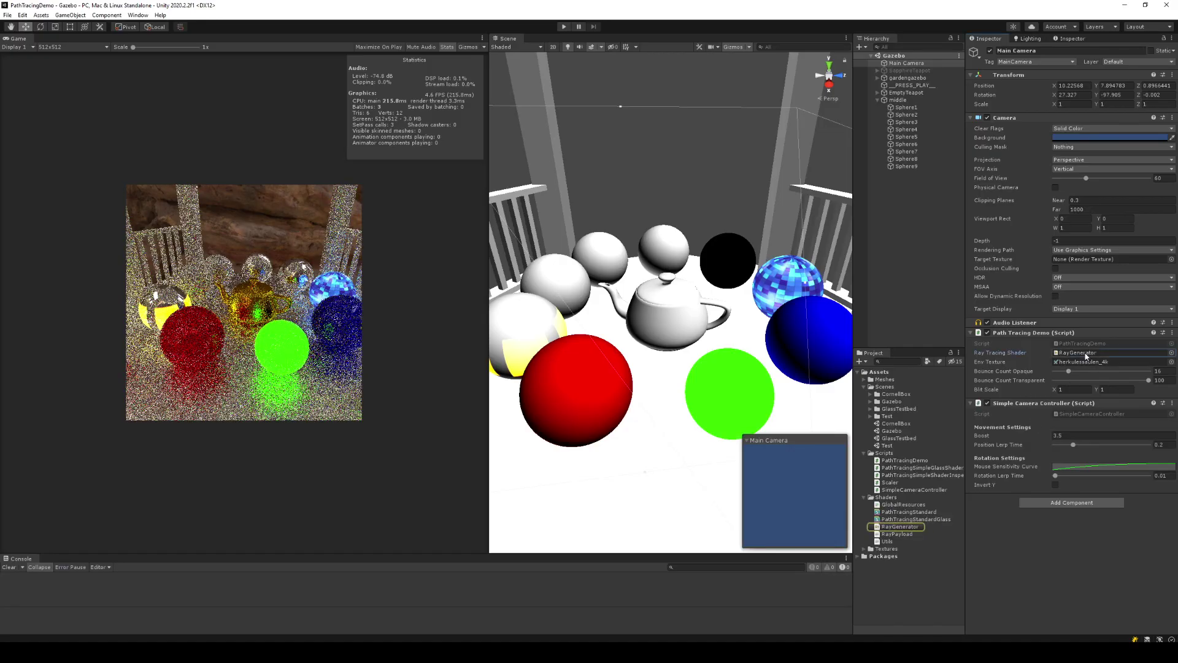
# - Open the RayGenerator shader, delete its blank first line, and save
pyautogui.doubleClick(900, 527)
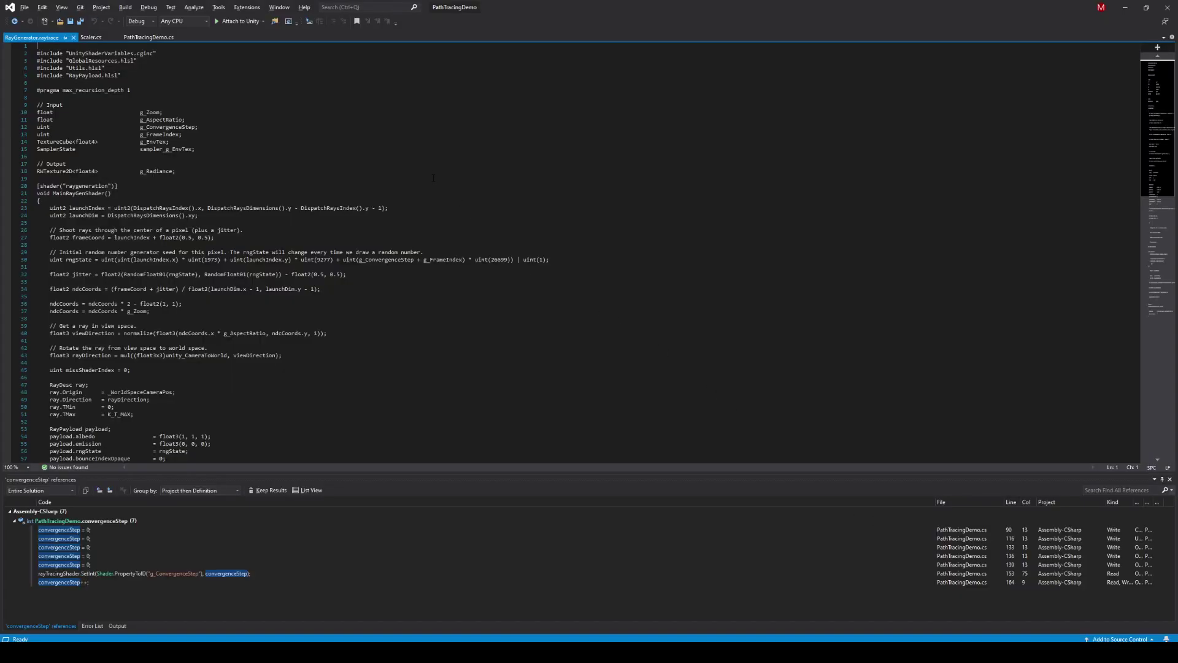
pyautogui.press('Delete')
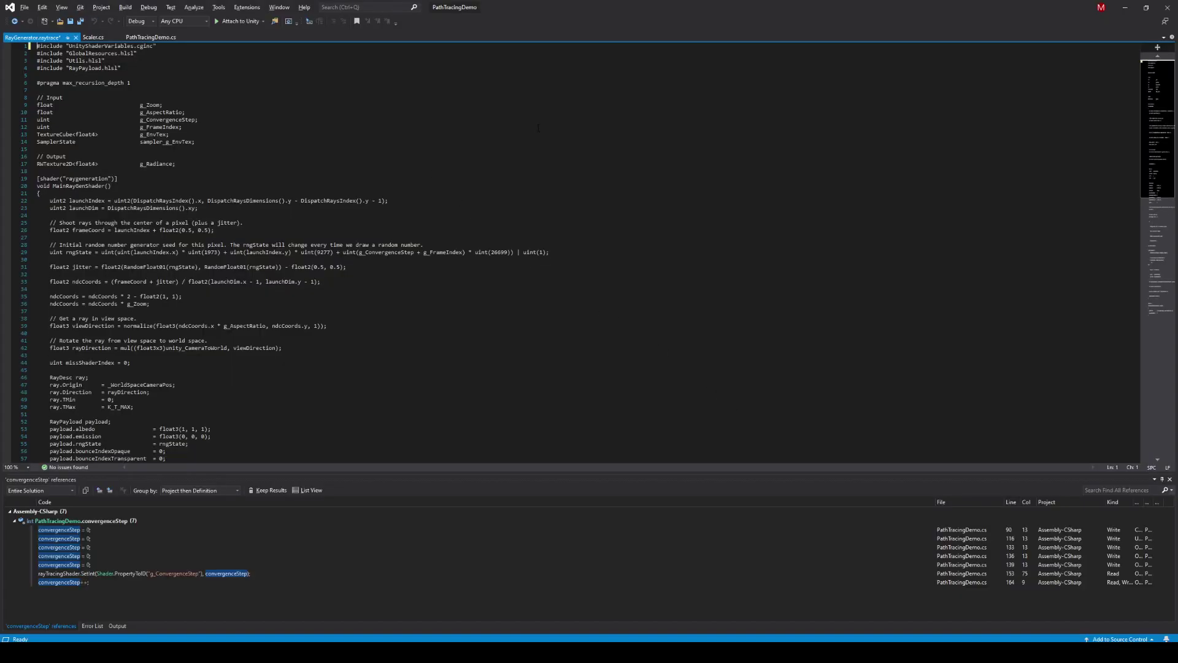
pyautogui.hotkey('ctrl', 's')
# - Keep the random jitter line as a comment and set jitter to float2(0,0), then save
pyautogui.press('Down')
pyautogui.press('Down')
pyautogui.press('Down')
pyautogui.press('Down')
pyautogui.press('Down')
pyautogui.press('Down')
pyautogui.press('Down')
pyautogui.press('Down')
pyautogui.press('Down')
pyautogui.press('Down')
pyautogui.press('Down')
pyautogui.press('Down')
pyautogui.press('Down')
pyautogui.press('Up')
pyautogui.press('Up')
pyautogui.press('Up')
pyautogui.hotkey('ctrl', 'd')
pyautogui.press('Up')
pyautogui.write('//')
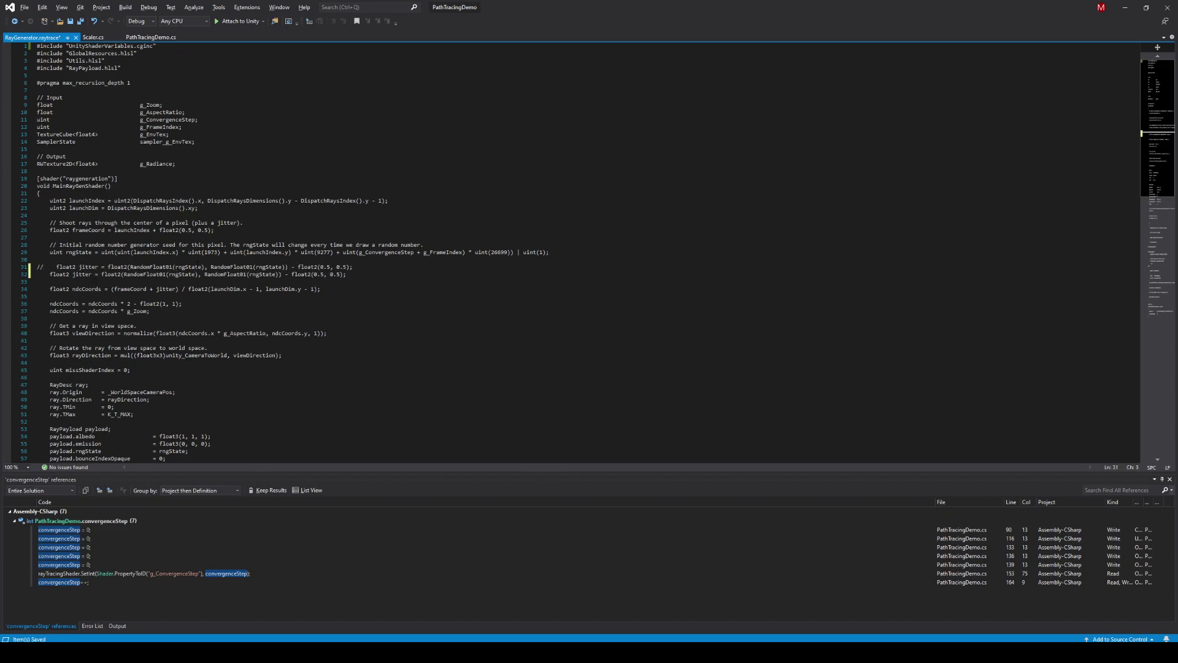
pyautogui.click(124, 274)
pyautogui.hotkey('shift', 'End')
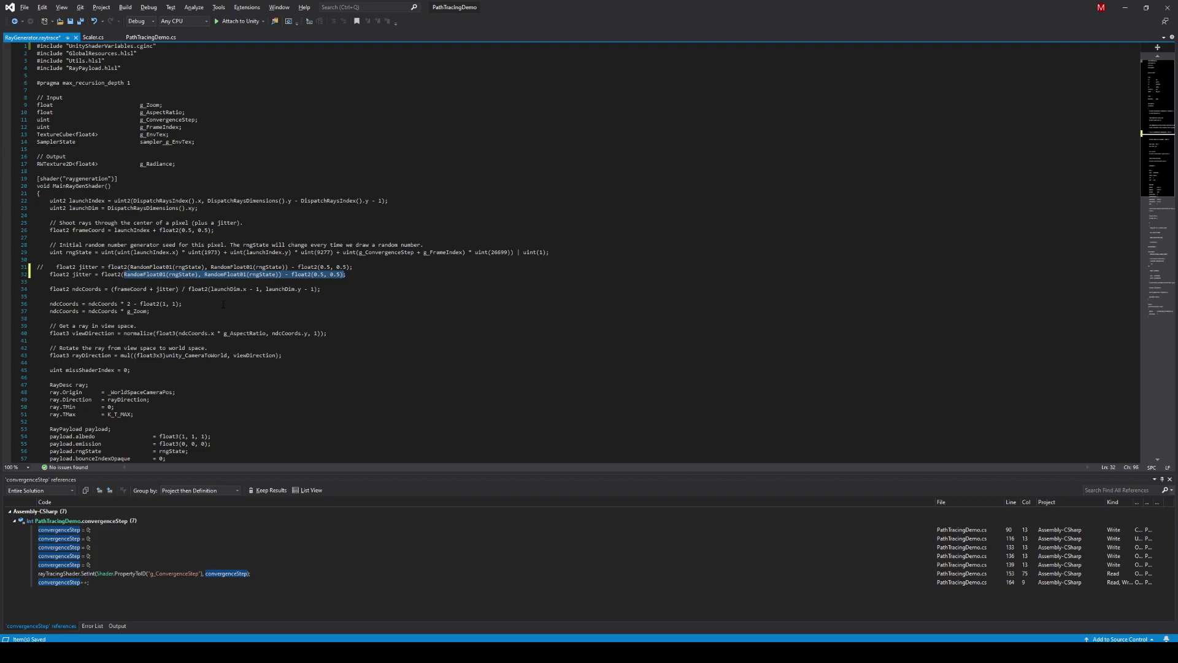
pyautogui.write('0,0')
pyautogui.hotkey('ctrl', 's')
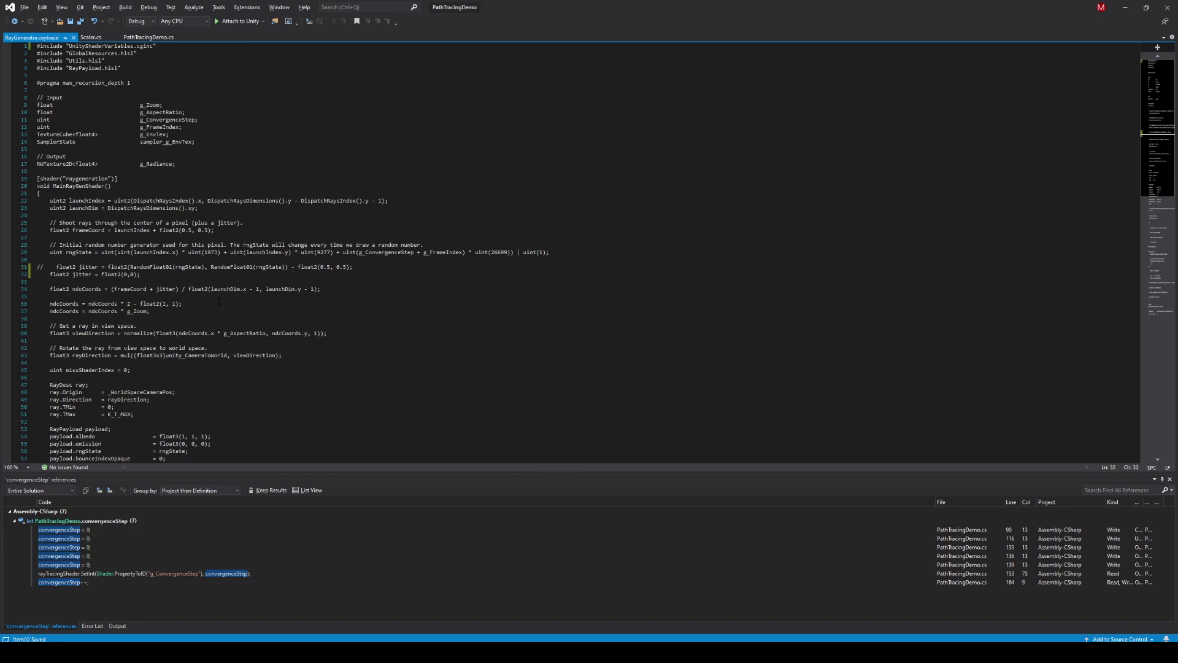
pyautogui.hotkey('alt', 'Tab')
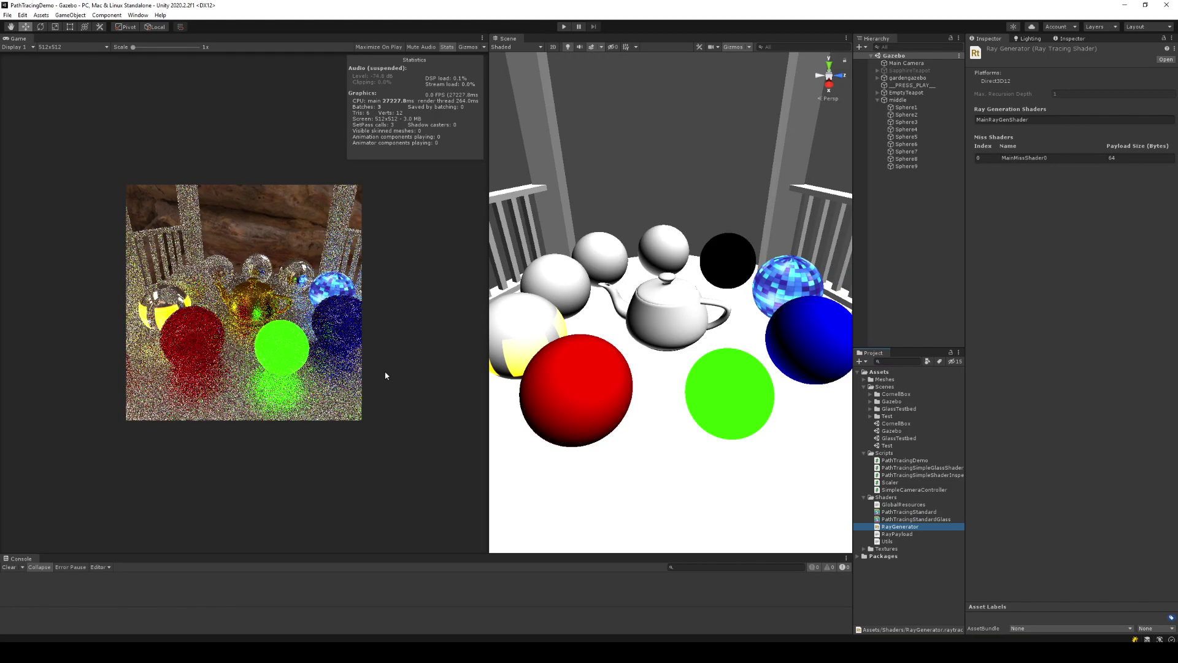
# - Start Play mode, then float and resize the code window beside the Game view
pyautogui.click(563, 26)
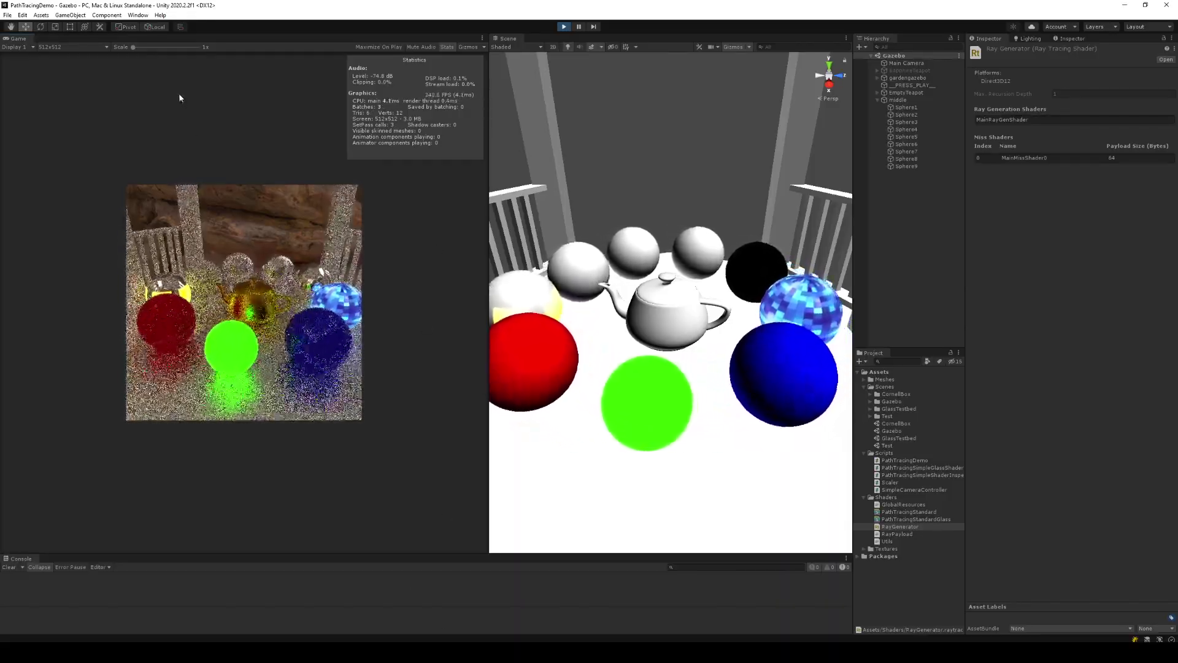
pyautogui.hotkey('alt', 'Tab')
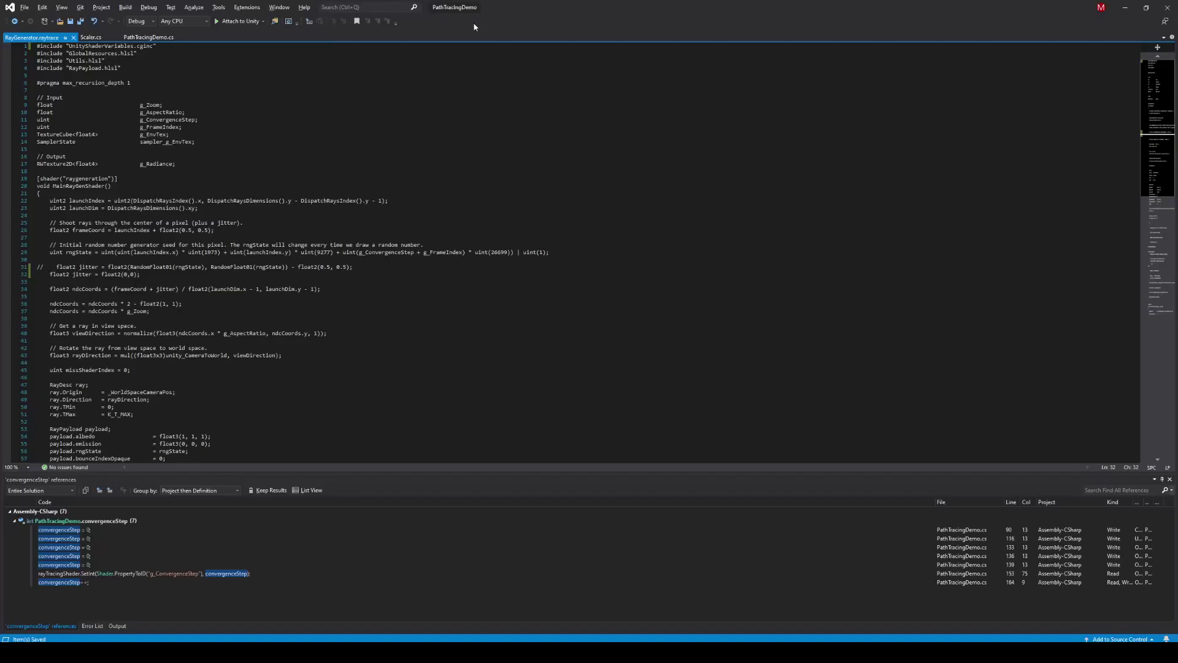
pyautogui.moveTo(497, 9); pyautogui.dragTo(608, 50)
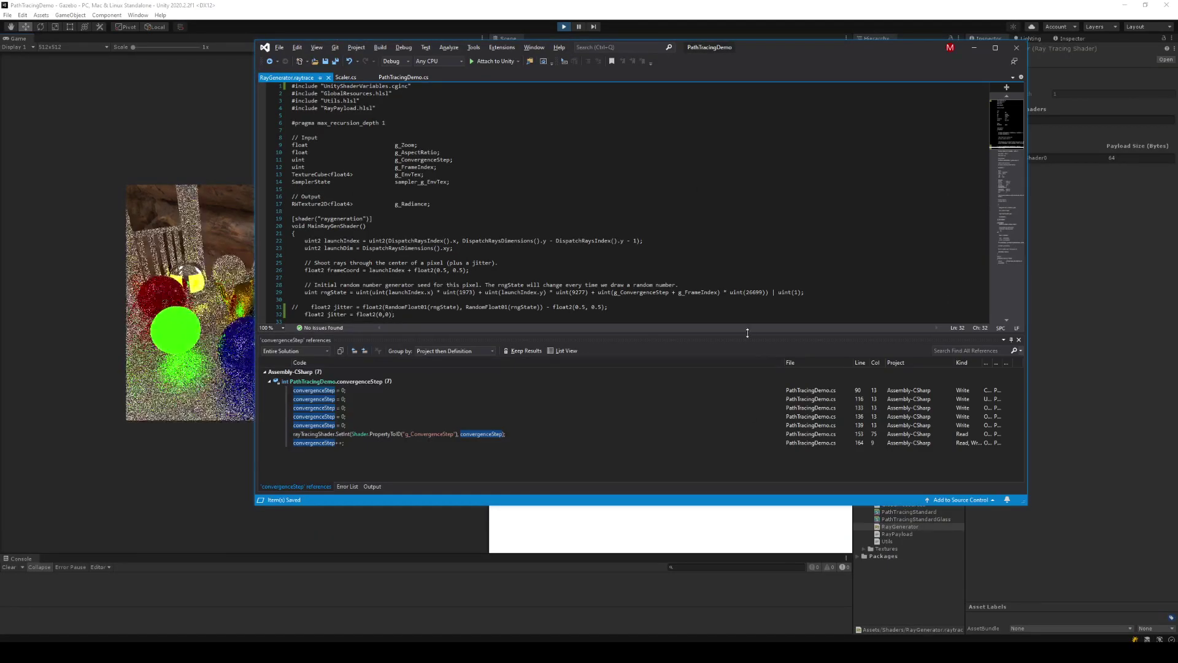
pyautogui.moveTo(747, 332); pyautogui.dragTo(746, 422)
pyautogui.moveTo(1026, 505); pyautogui.dragTo(826, 603)
pyautogui.moveTo(687, 57); pyautogui.dragTo(844, 49)
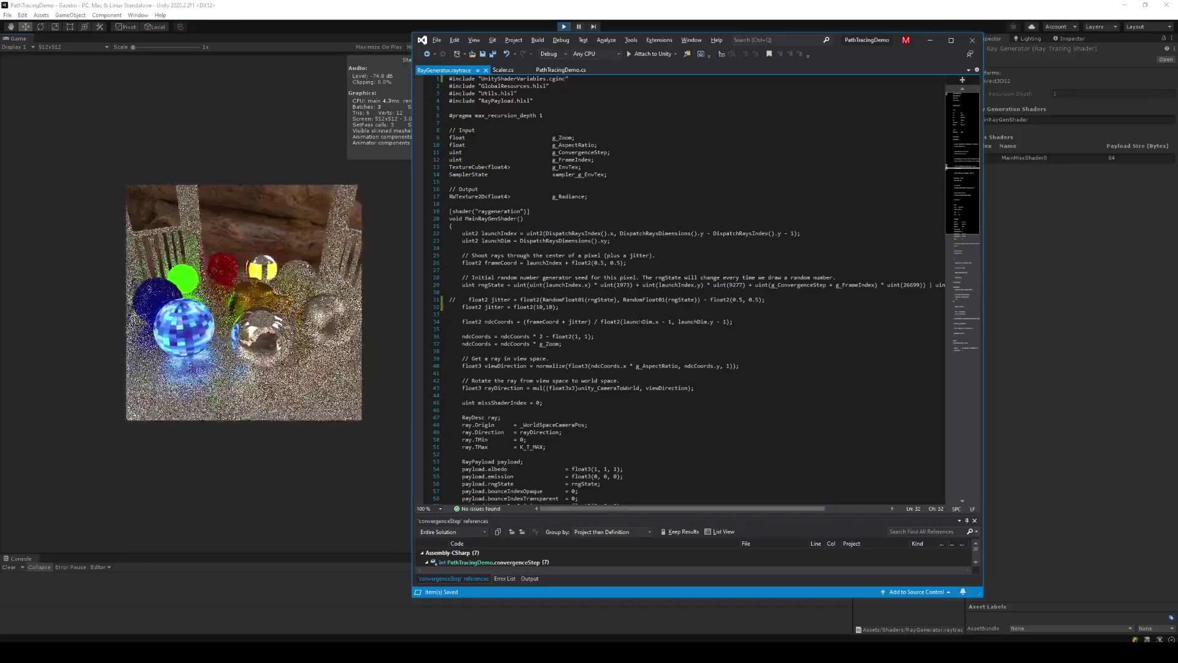
# - Bring Unity forward and restart Play mode with the updated shader
pyautogui.click(413, 5)
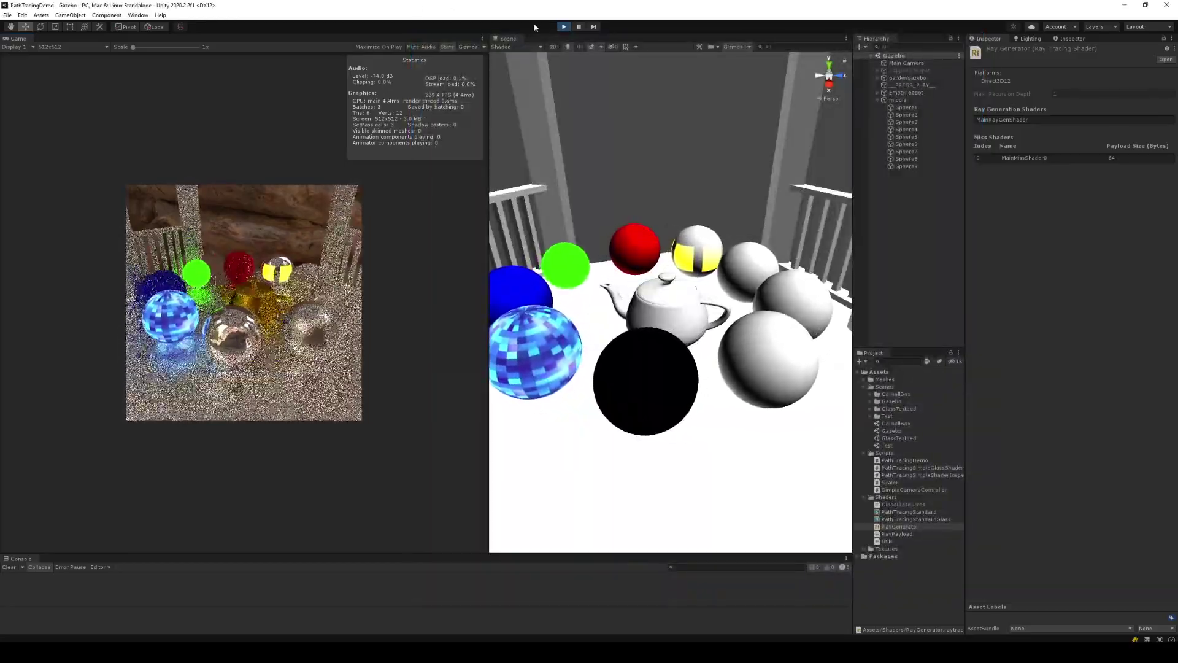
pyautogui.click(564, 27)
pyautogui.click(565, 28)
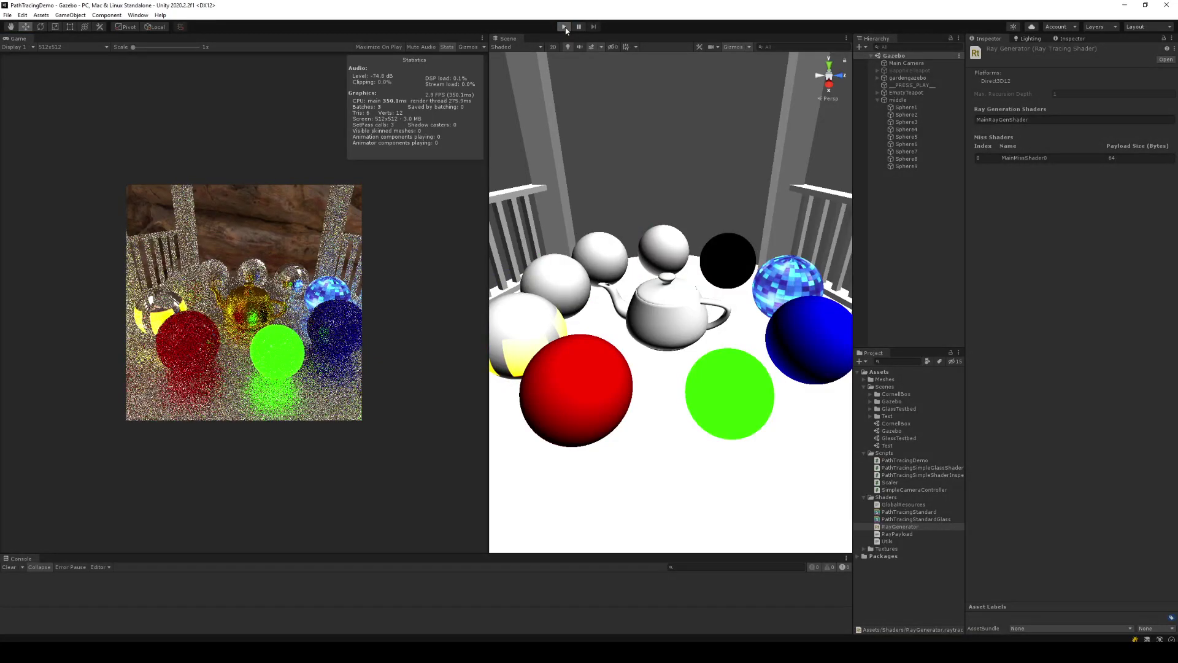
# - Set the jitter offset to float2(0,0) and save the shader
pyautogui.hotkey('alt', 'Tab')
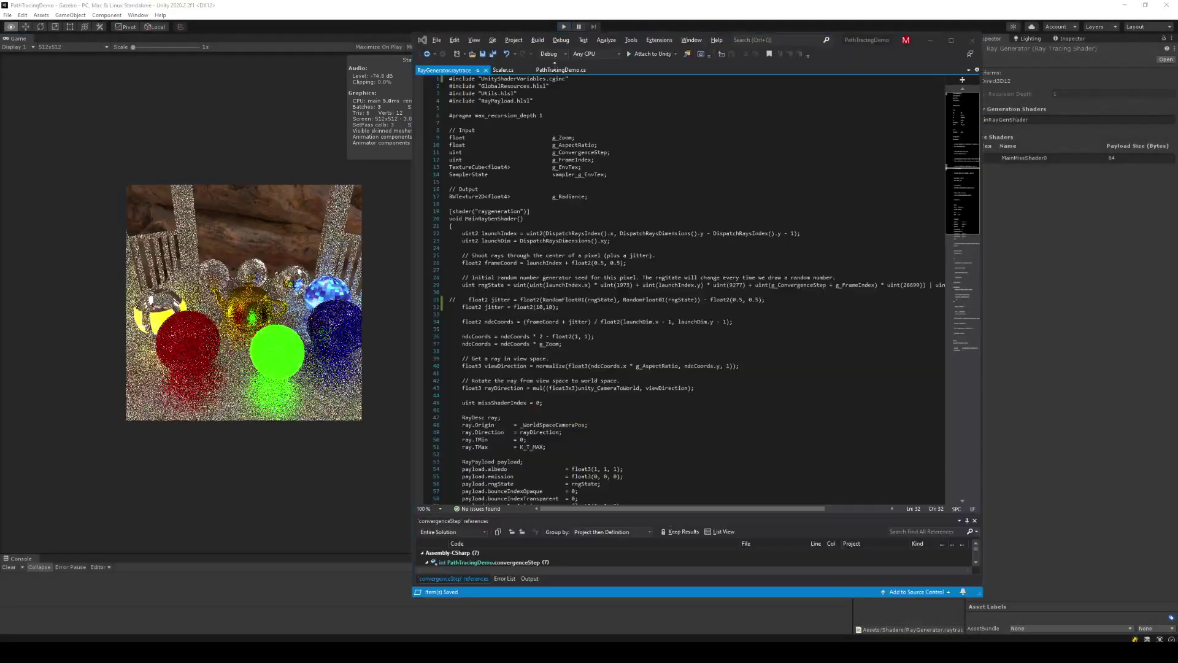
pyautogui.press('BackSpace')
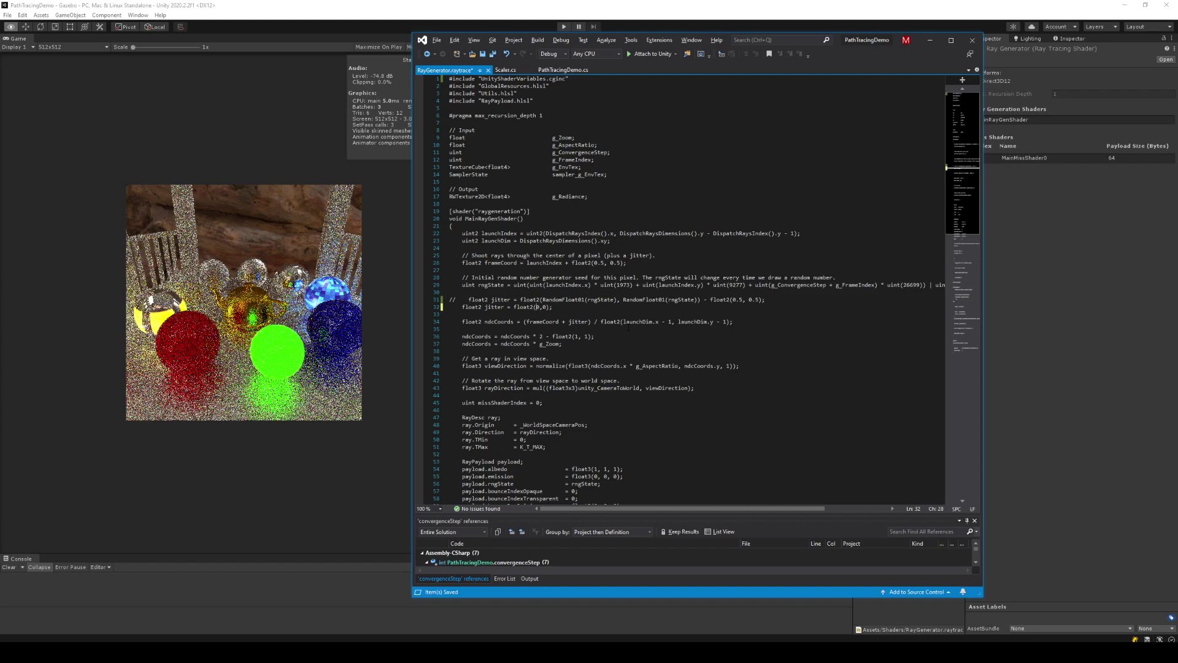
pyautogui.press('Home')
pyautogui.hotkey('ctrl', 's')
# - In MainMissShader, try inverting the environment sample with '1-' on line 106 and preview it in Unity
pyautogui.scroll(-5, 661, 329)
pyautogui.scroll(-5, 657, 327)
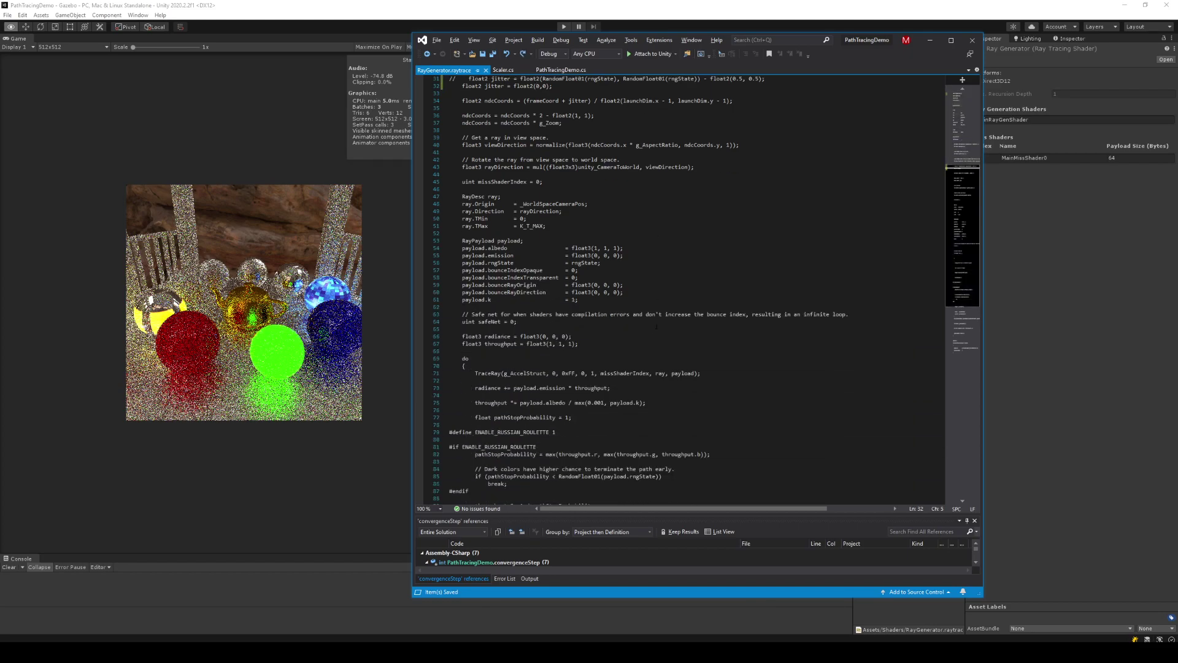
pyautogui.scroll(-3, 656, 326)
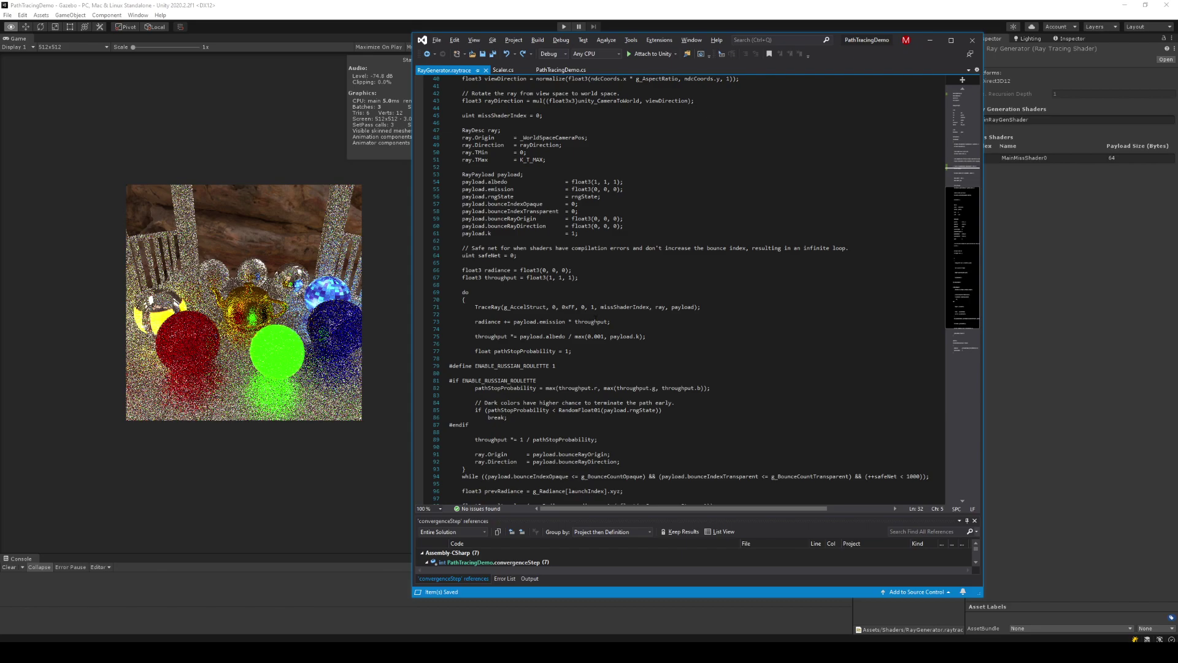
pyautogui.scroll(-3, 594, 321)
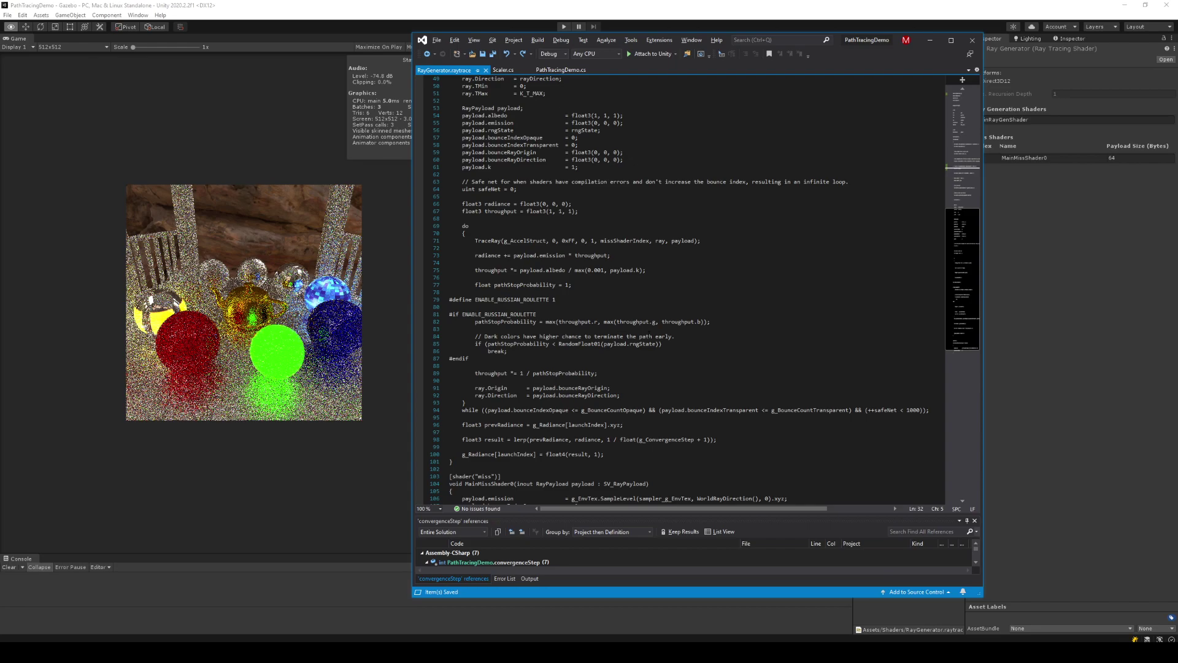
pyautogui.scroll(-3, 650, 333)
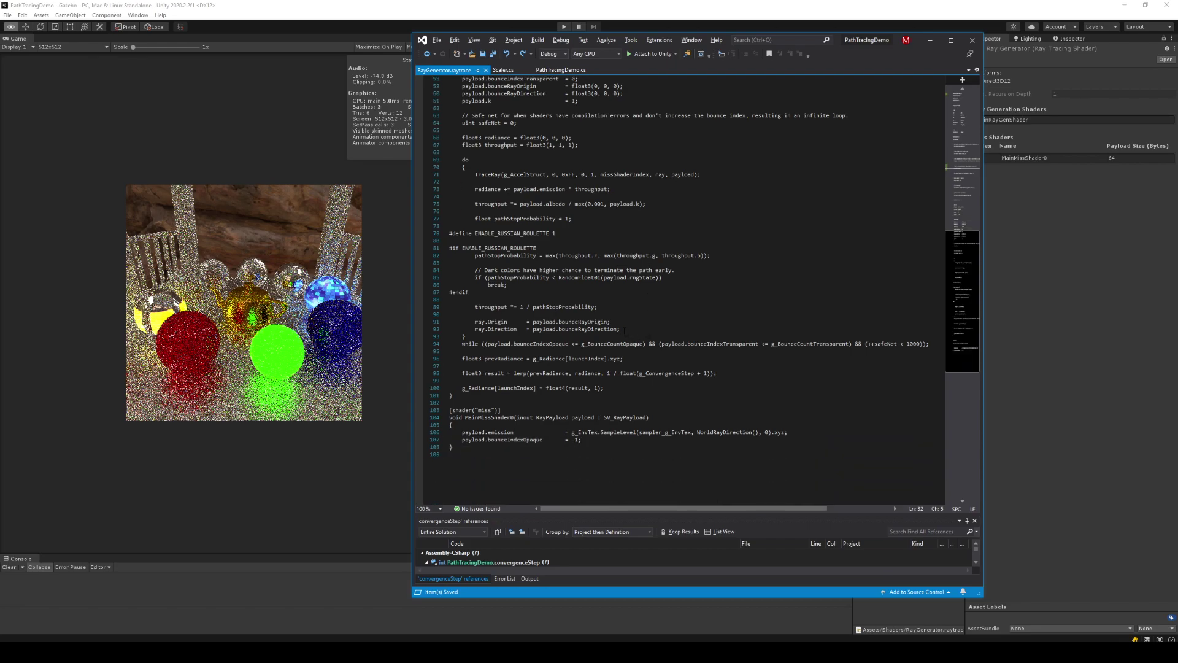
pyautogui.scroll(-3, 625, 331)
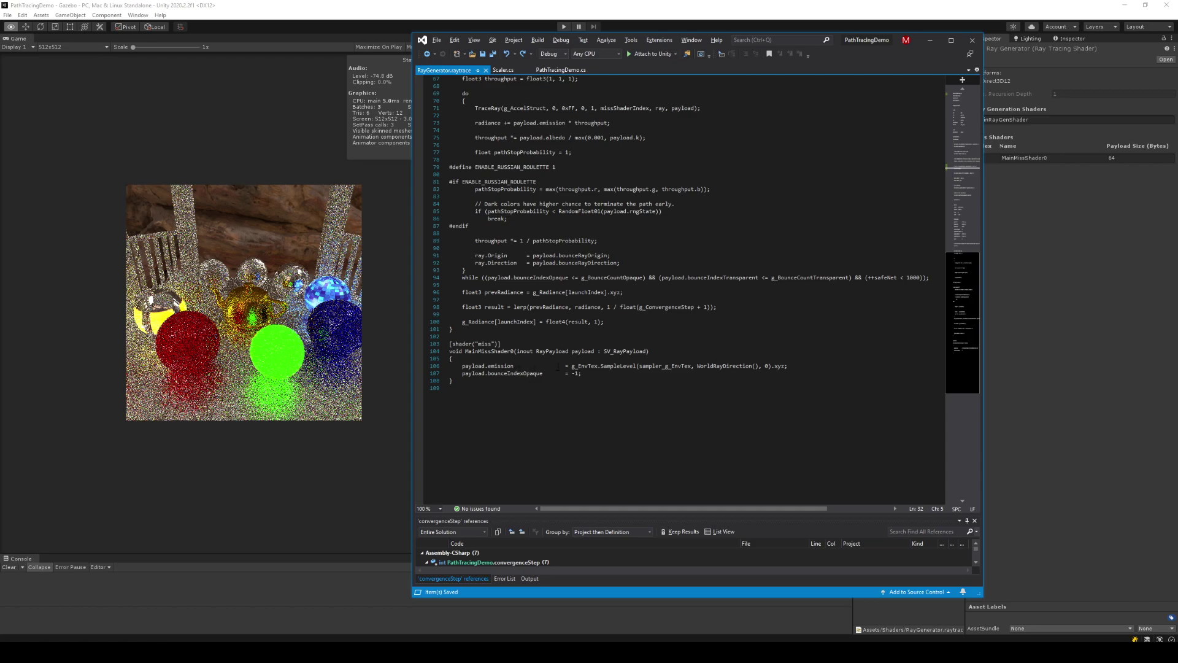
pyautogui.click(571, 365)
pyautogui.write('1-')
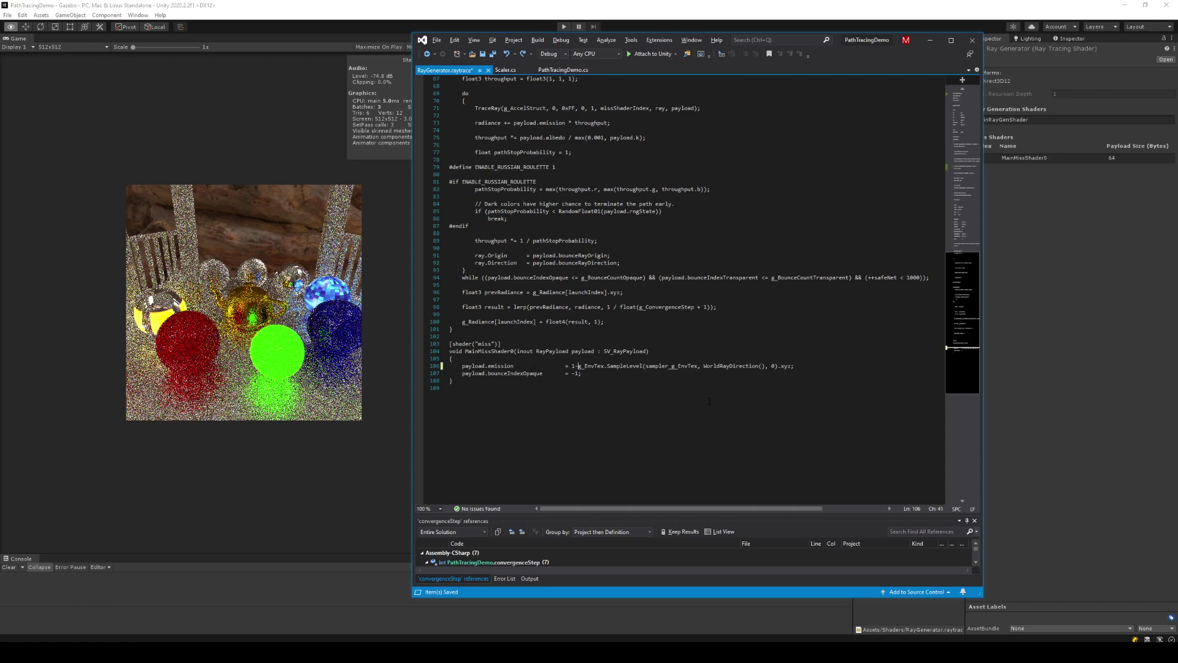
pyautogui.hotkey('alt', 'Tab')
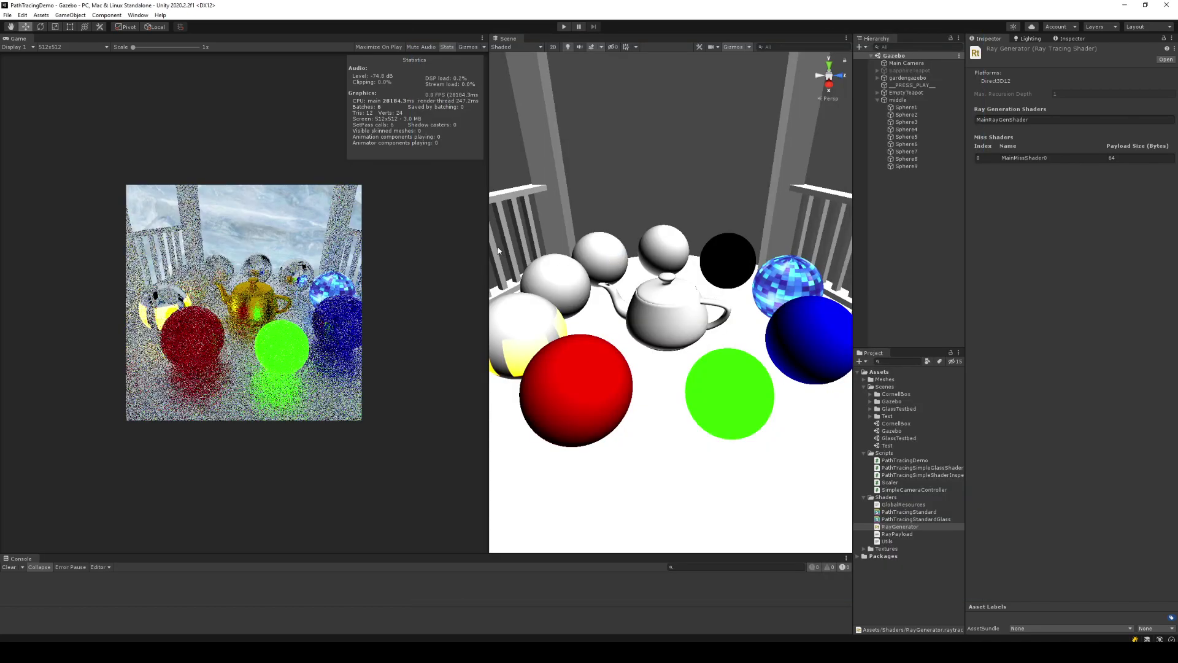
pyautogui.hotkey('alt', 'Tab')
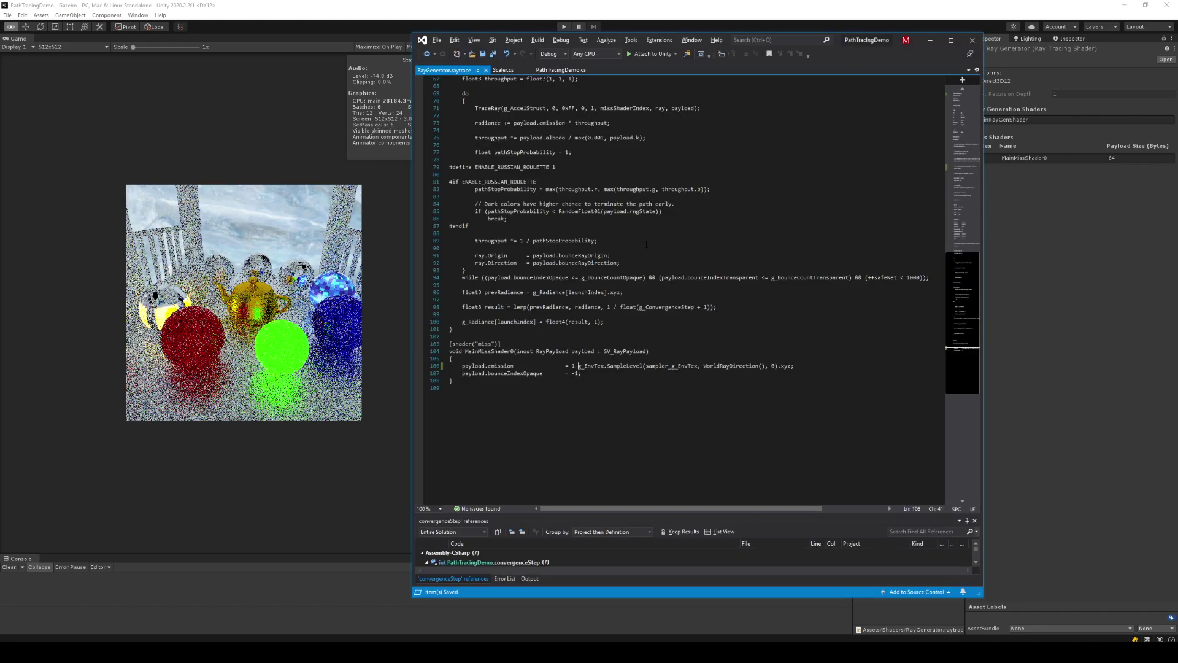
# - Undo the inversion and zero line 106's environment emission with '0;//', then view the dark render
pyautogui.hotkey('ctrl', 'z')
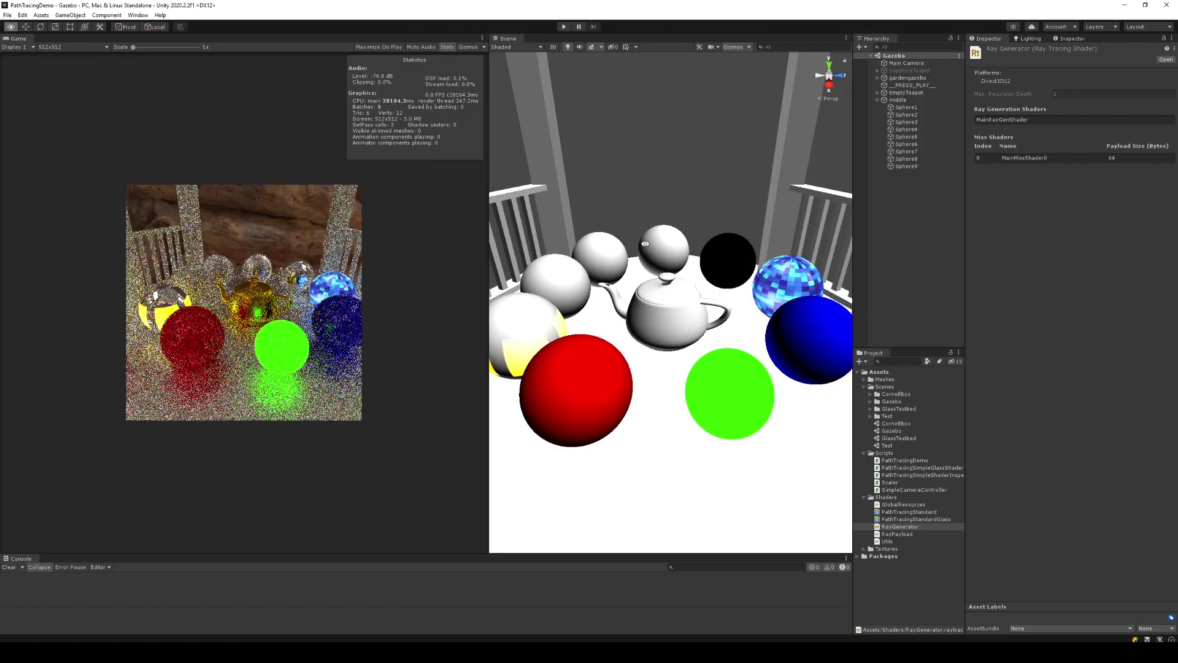
pyautogui.hotkey('alt', 'Tab')
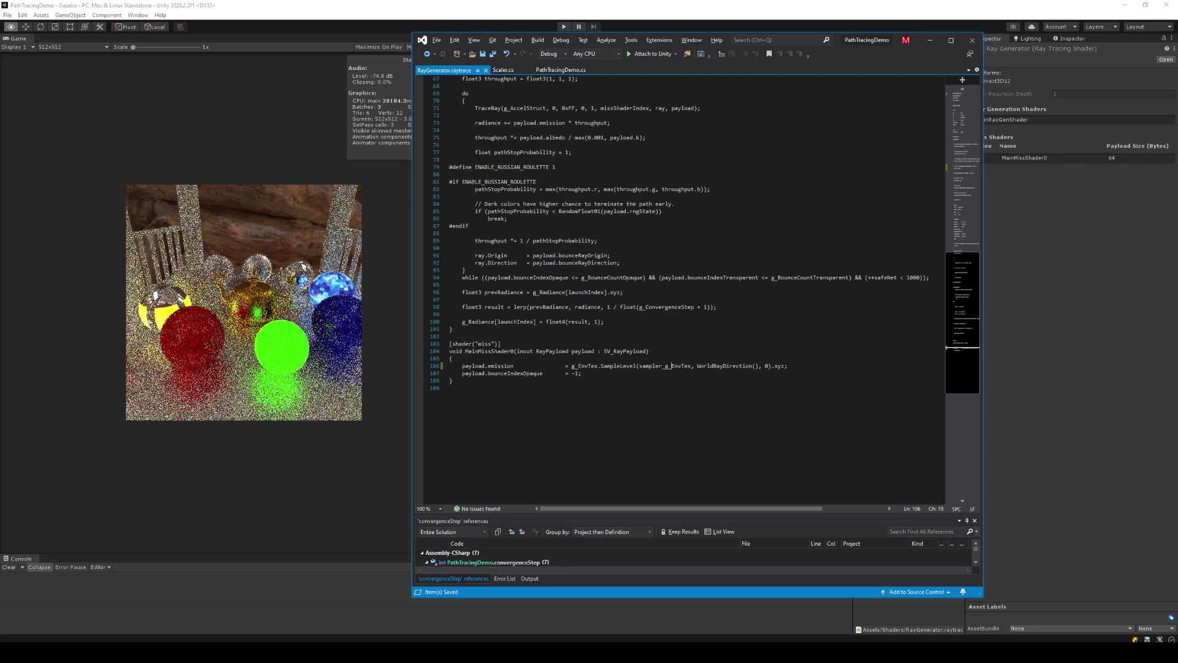
pyautogui.write('0;')
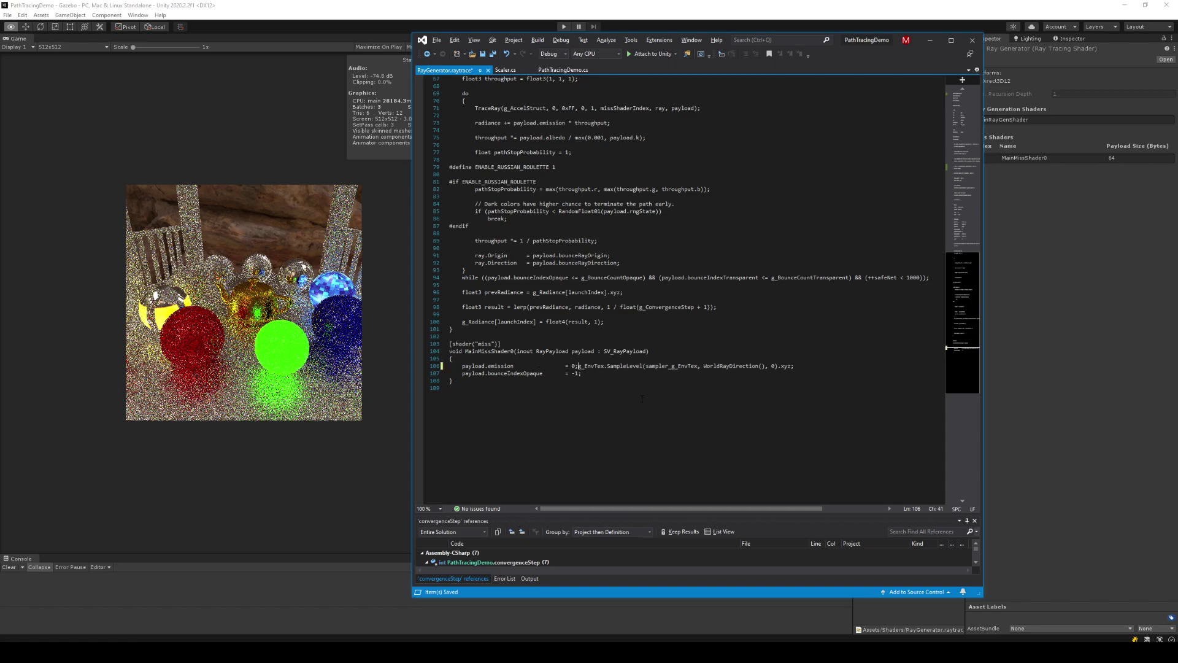
pyautogui.write('//')
pyautogui.hotkey('alt', 'Tab')
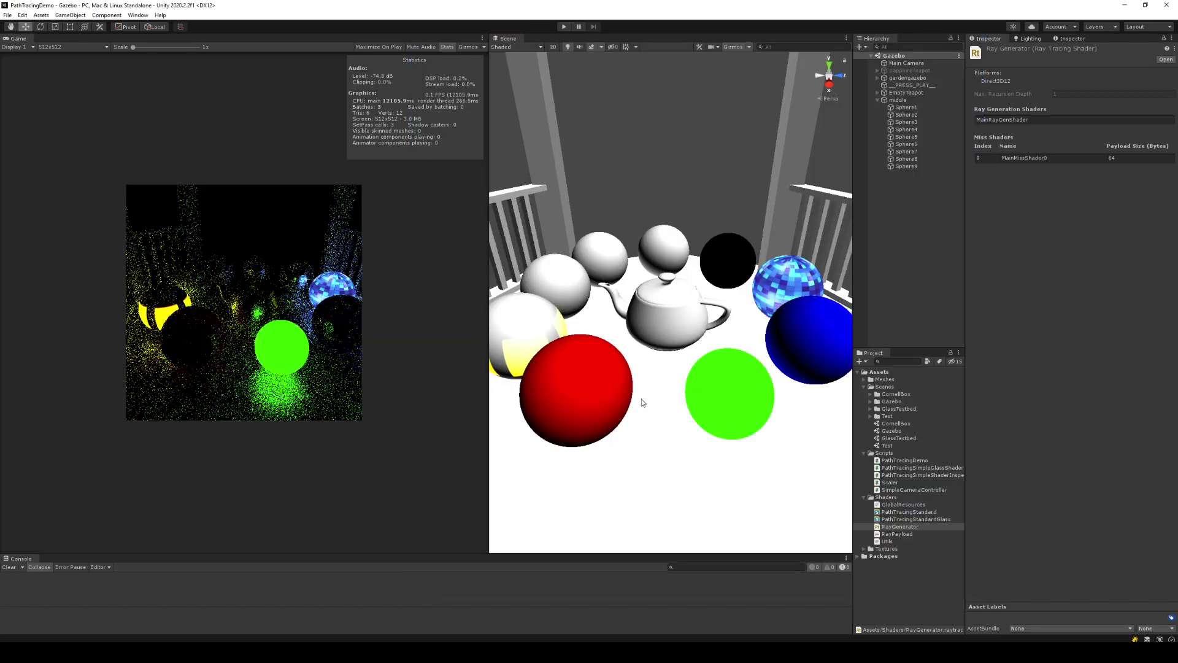
# - Open Unity's Project Settings on the Editor page, browse it, then go back to the Edit menu
pyautogui.hotkey('alt', 'Tab')
pyautogui.click(22, 15)
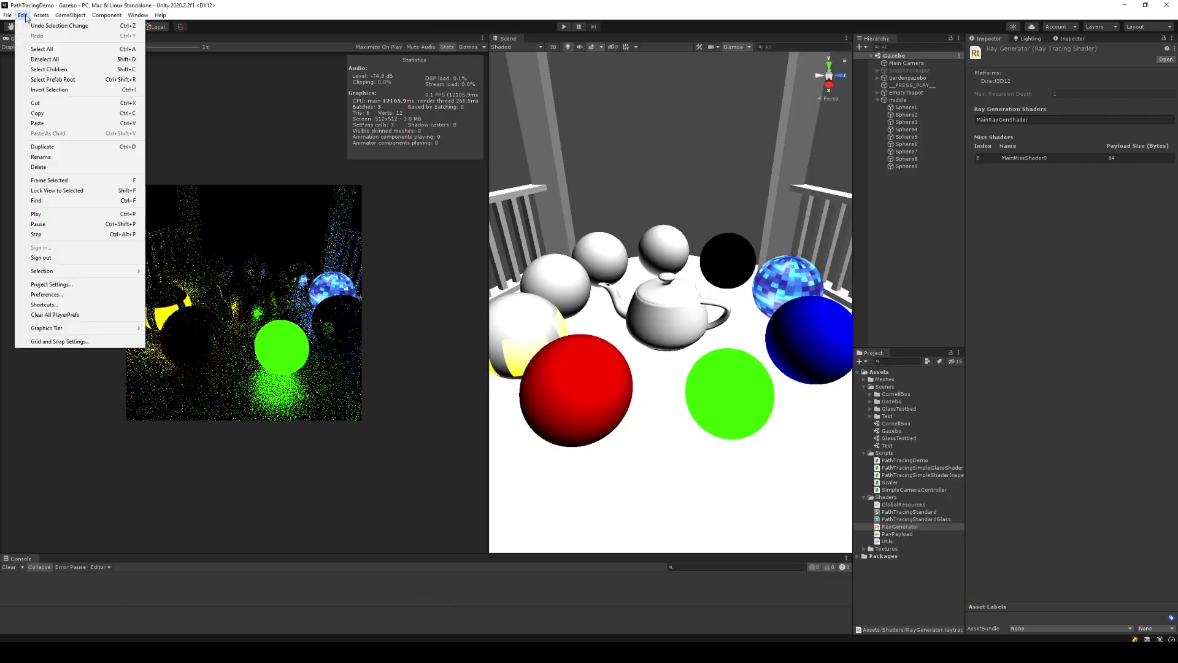
pyautogui.click(65, 285)
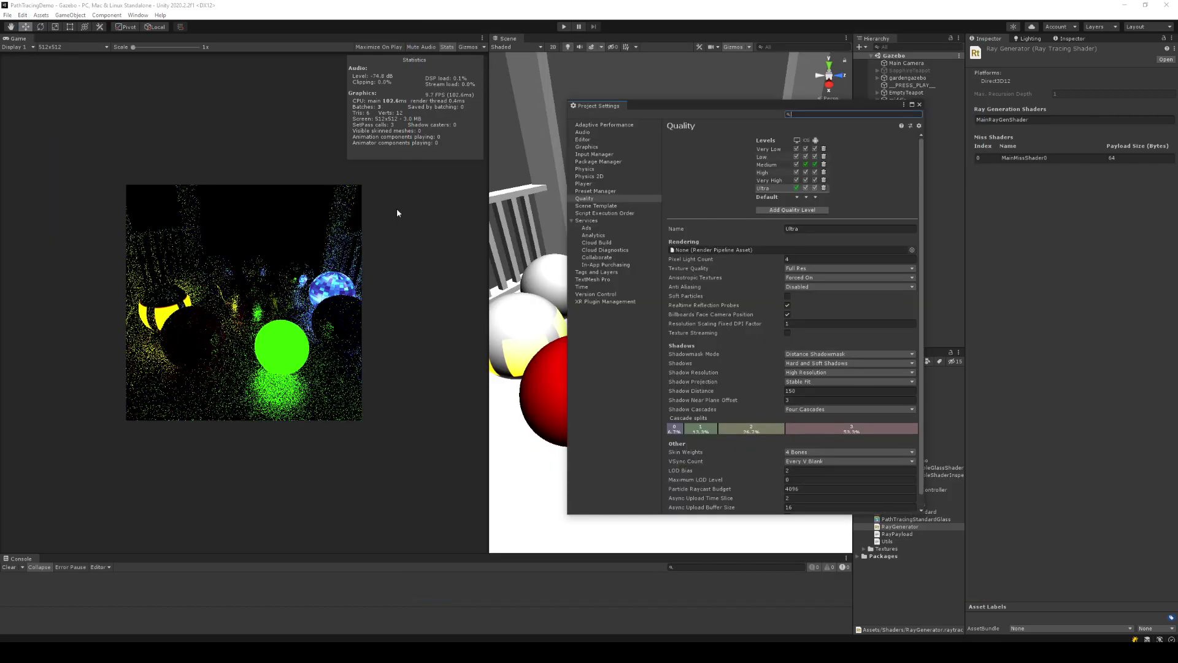
pyautogui.click(587, 141)
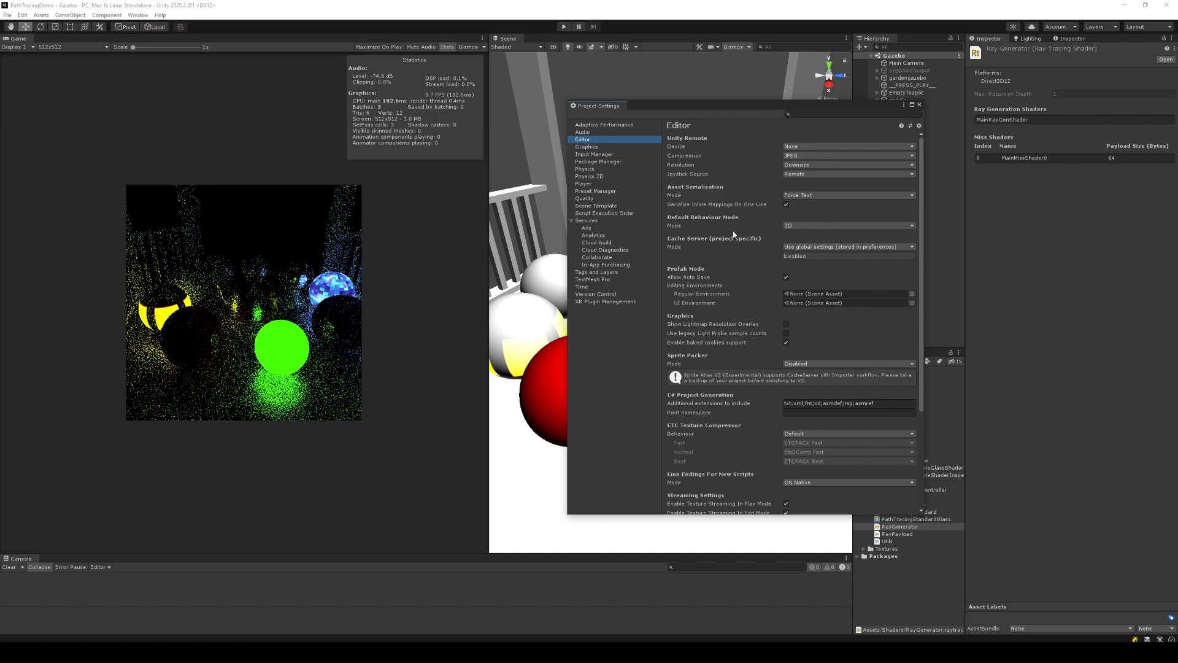
pyautogui.scroll(-1, 760, 246)
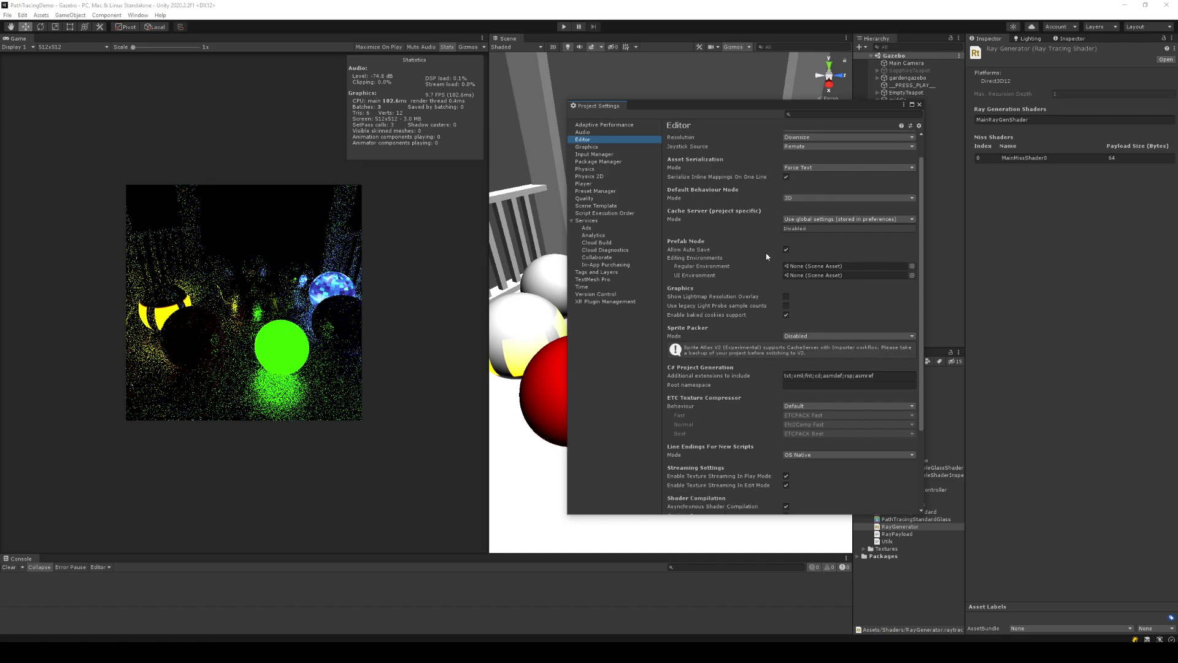
pyautogui.scroll(-3, 752, 244)
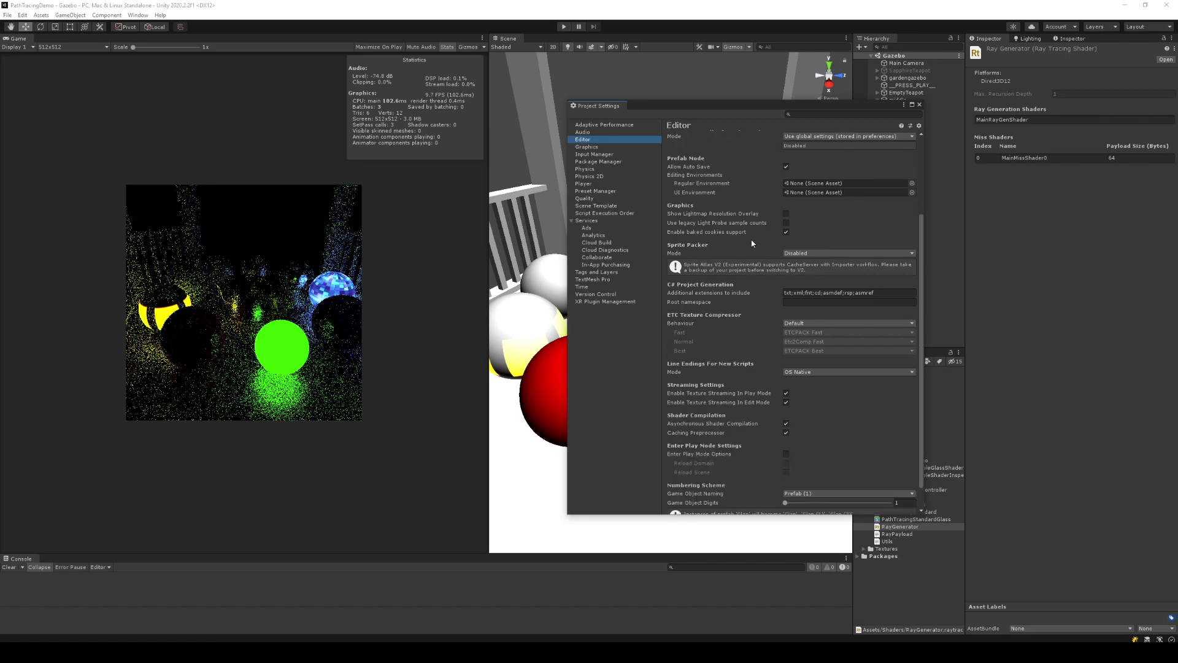
pyautogui.scroll(-1, 752, 244)
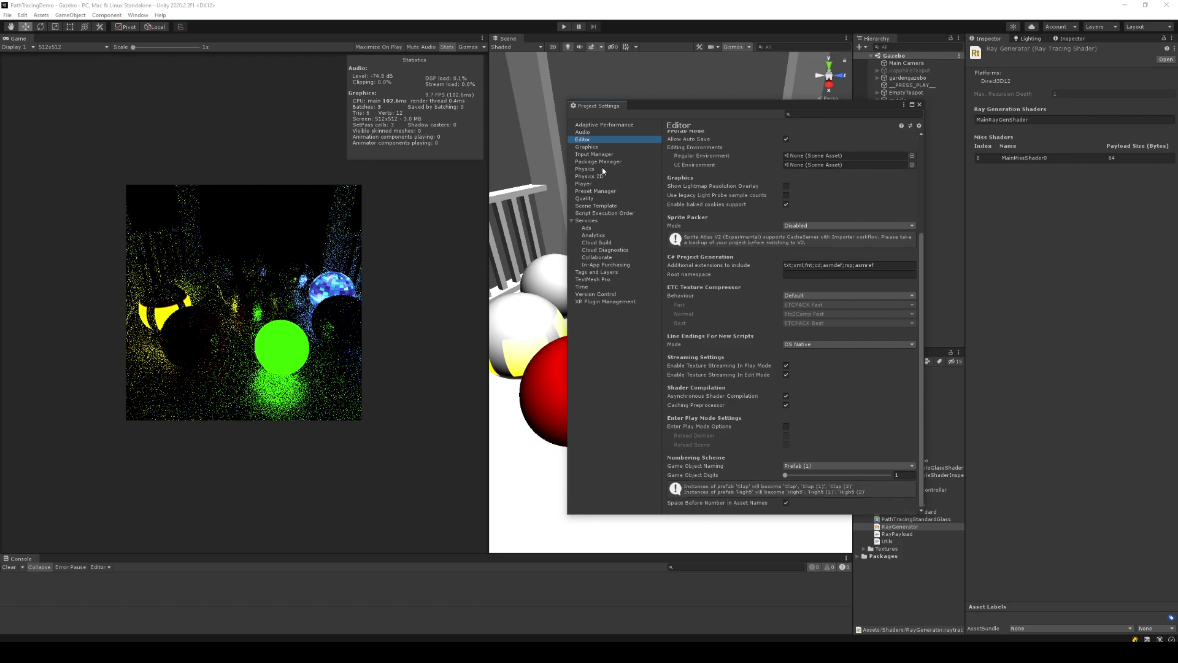
pyautogui.click(25, 15)
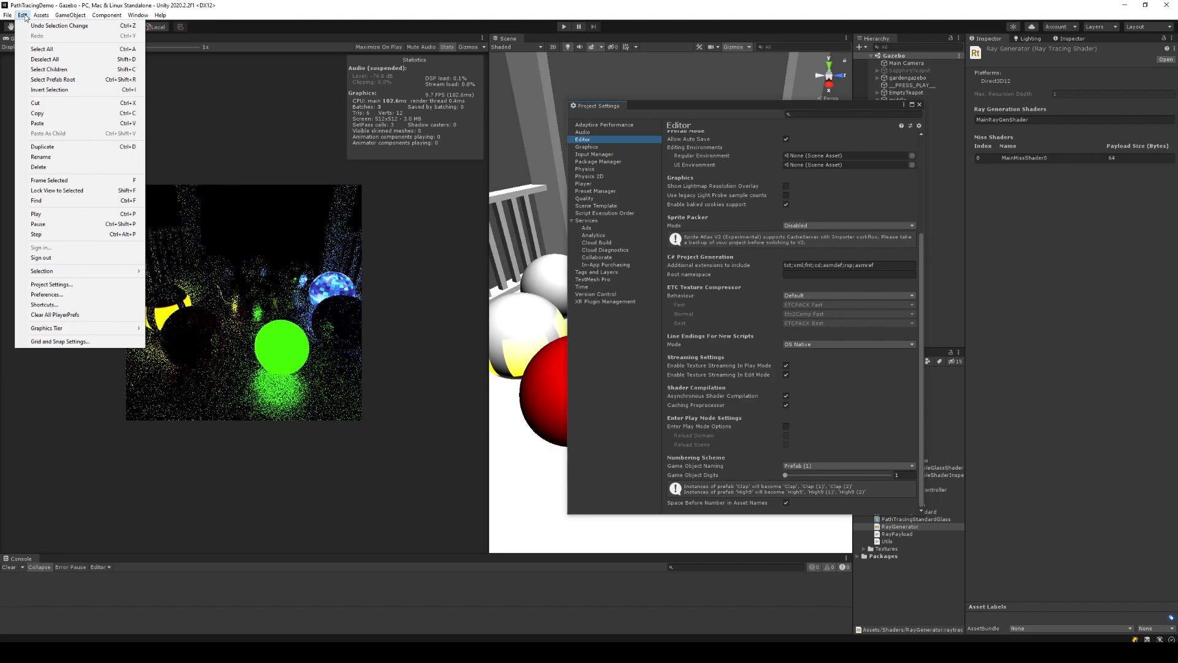
# - In Preferences > General, set Script Changes While Playing to Recompile And Continue Playing
pyautogui.moveTo(62, 271)
pyautogui.click(65, 293)
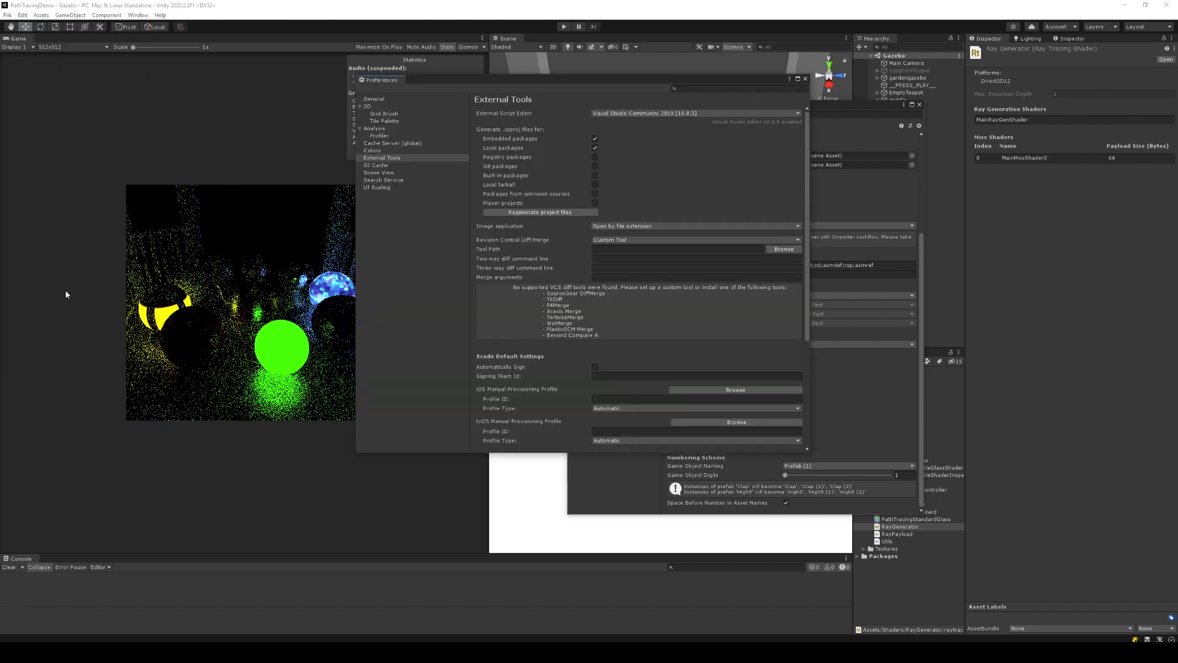
pyautogui.click(374, 99)
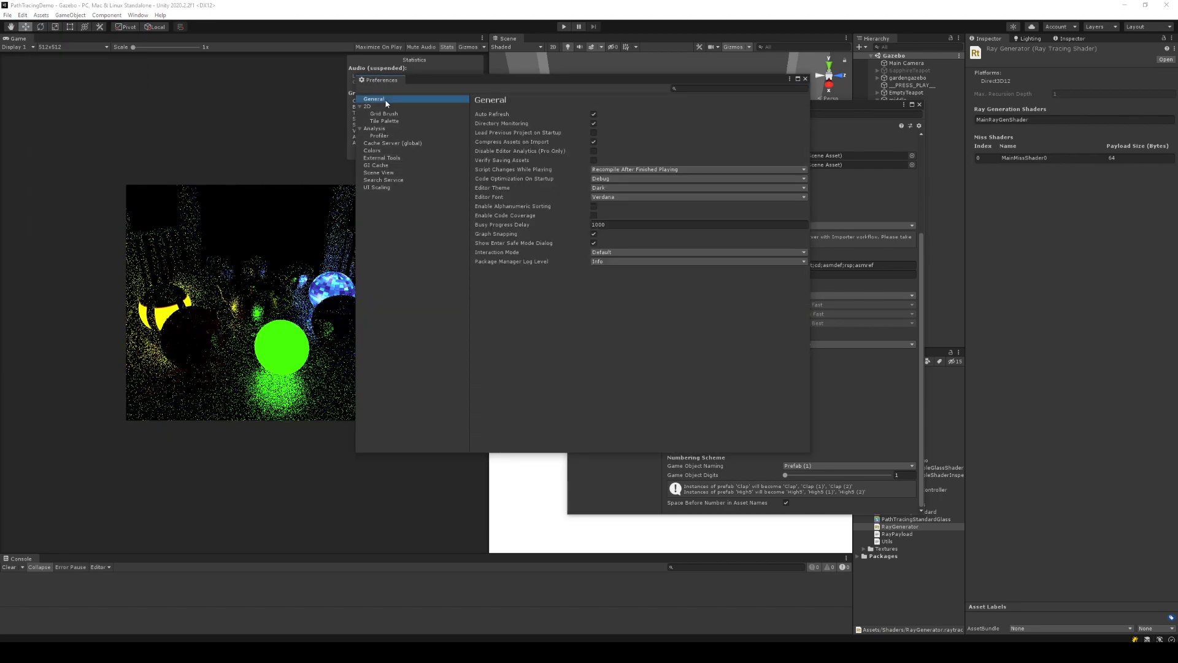
pyautogui.click(626, 170)
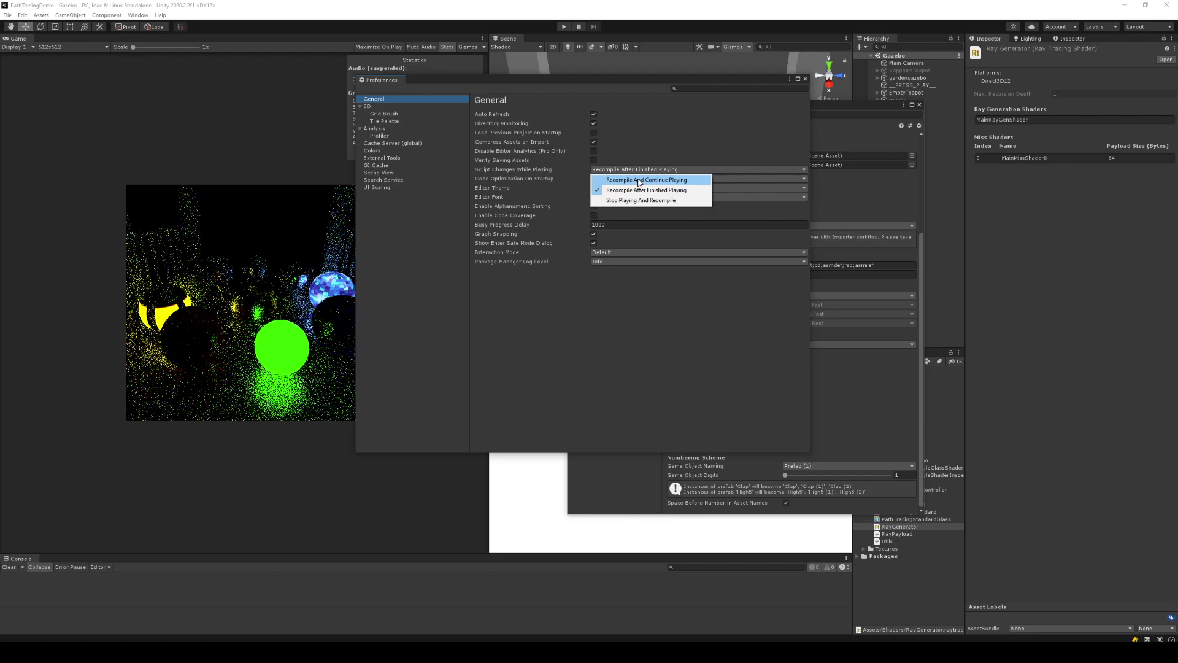
pyautogui.click(639, 182)
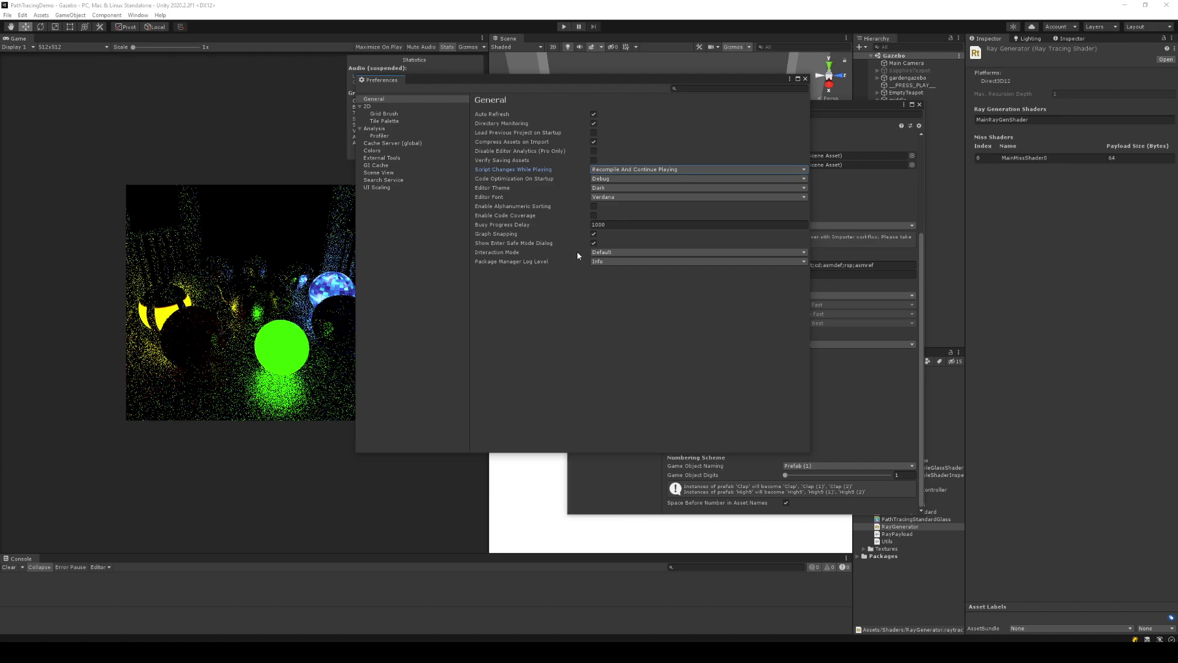
# - Uncheck Show Enter Safe Mode Dialog, close Preferences and Project Settings, and start Play mode
pyautogui.click(594, 243)
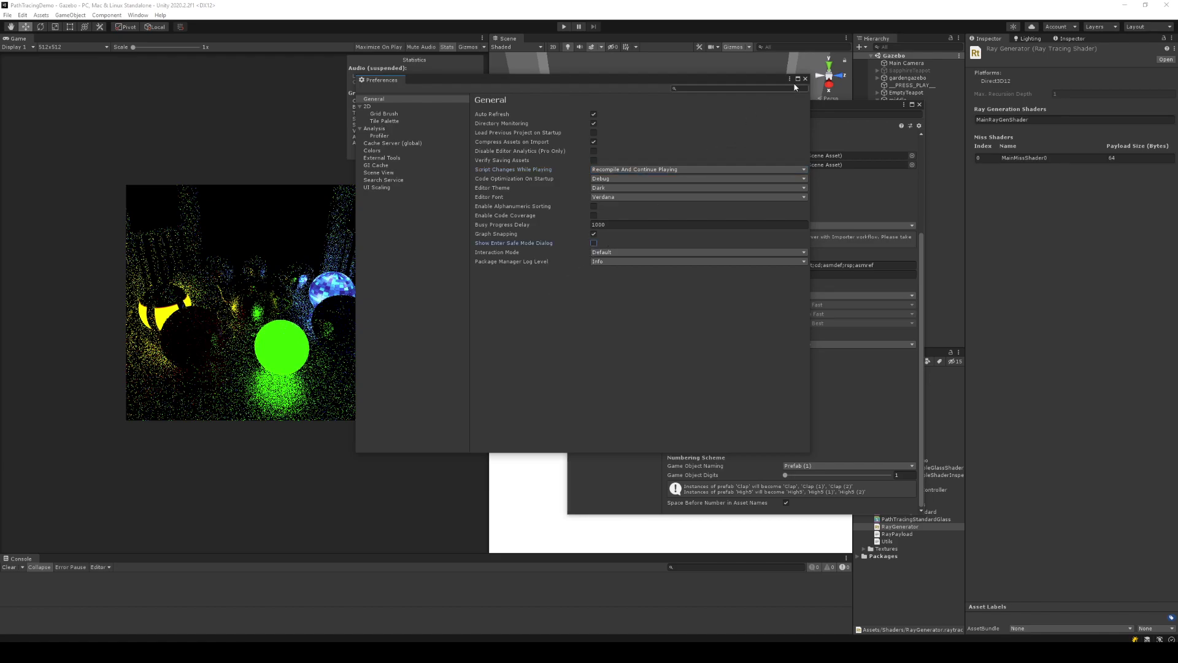
pyautogui.click(688, 252)
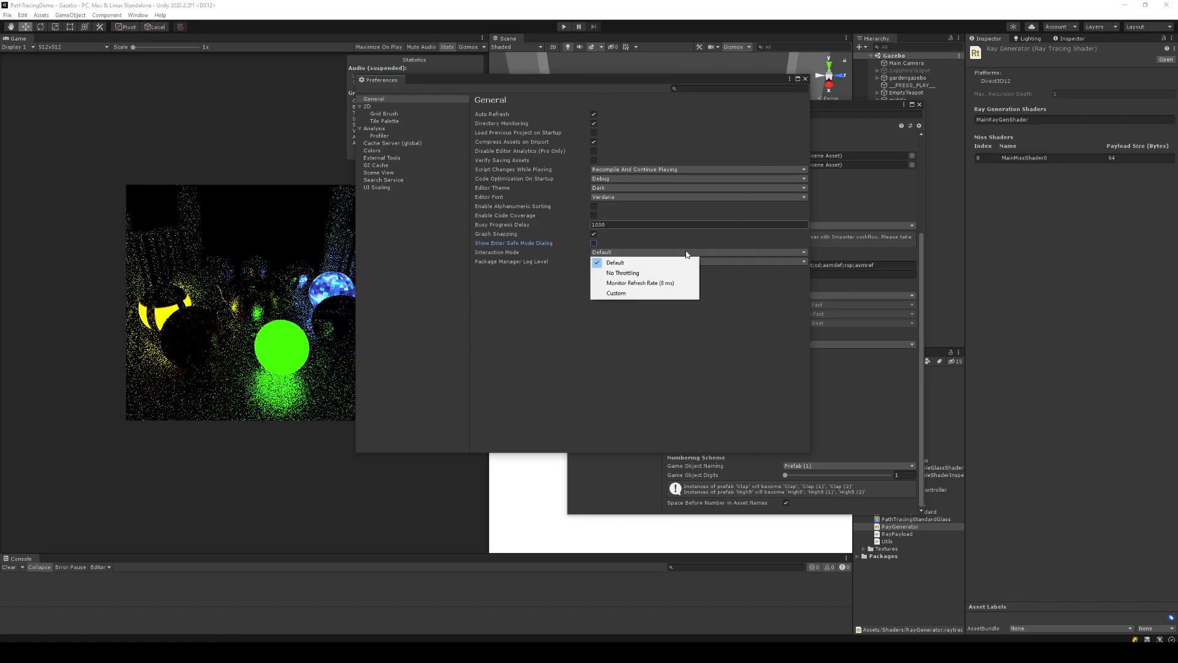
pyautogui.click(806, 79)
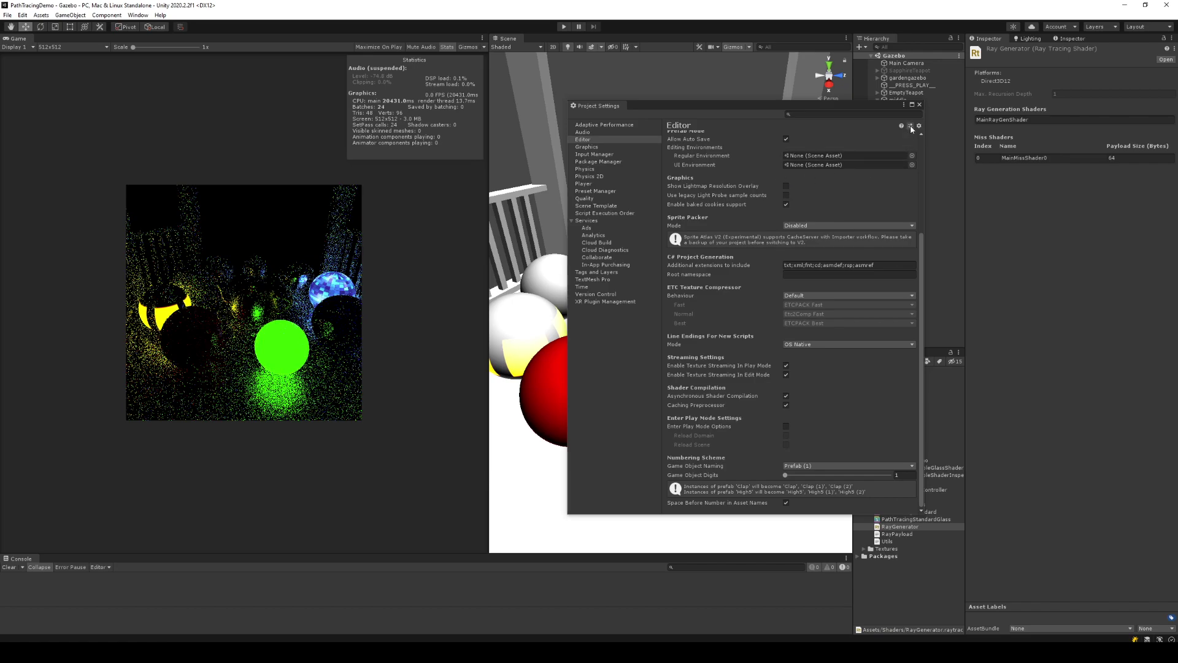
pyautogui.click(919, 104)
pyautogui.click(563, 27)
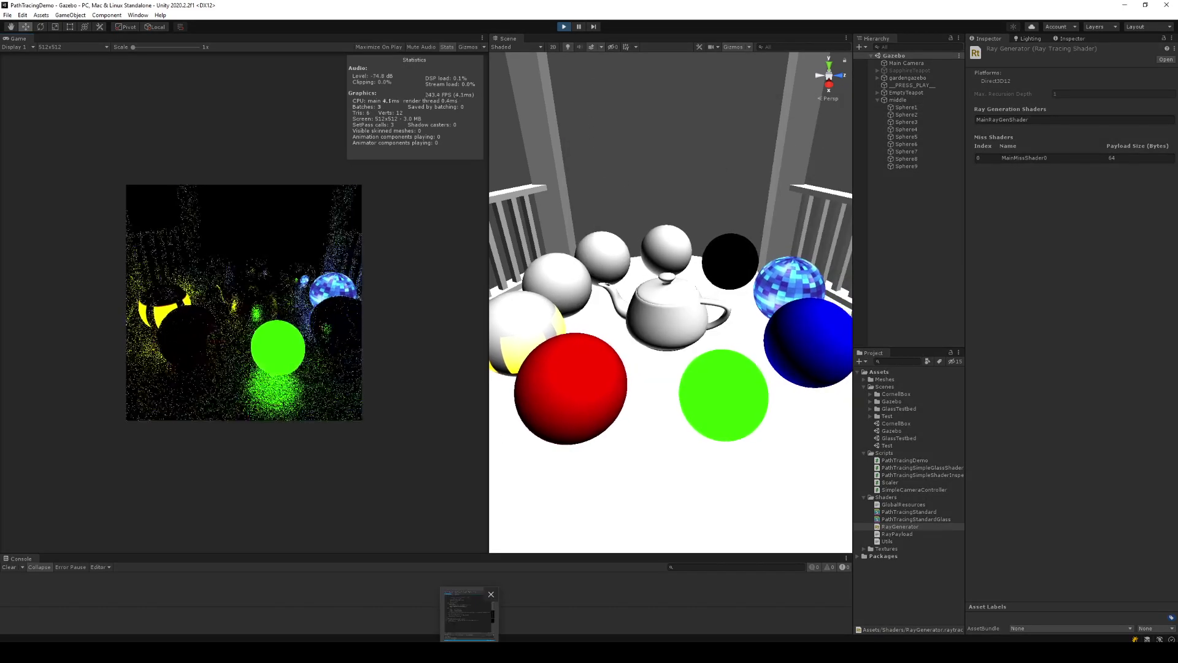
# - Delete the '1;//' before the g_EnvTex sample on line 106 and save
pyautogui.click(469, 652)
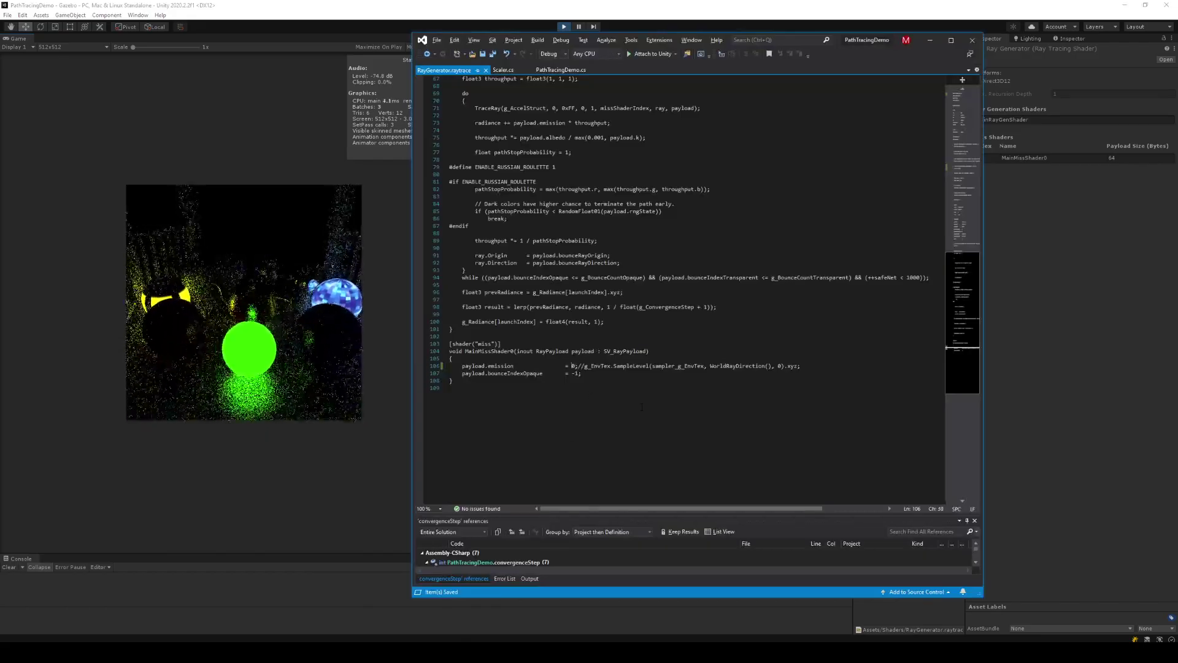
pyautogui.hotkey('alt', 'Tab')
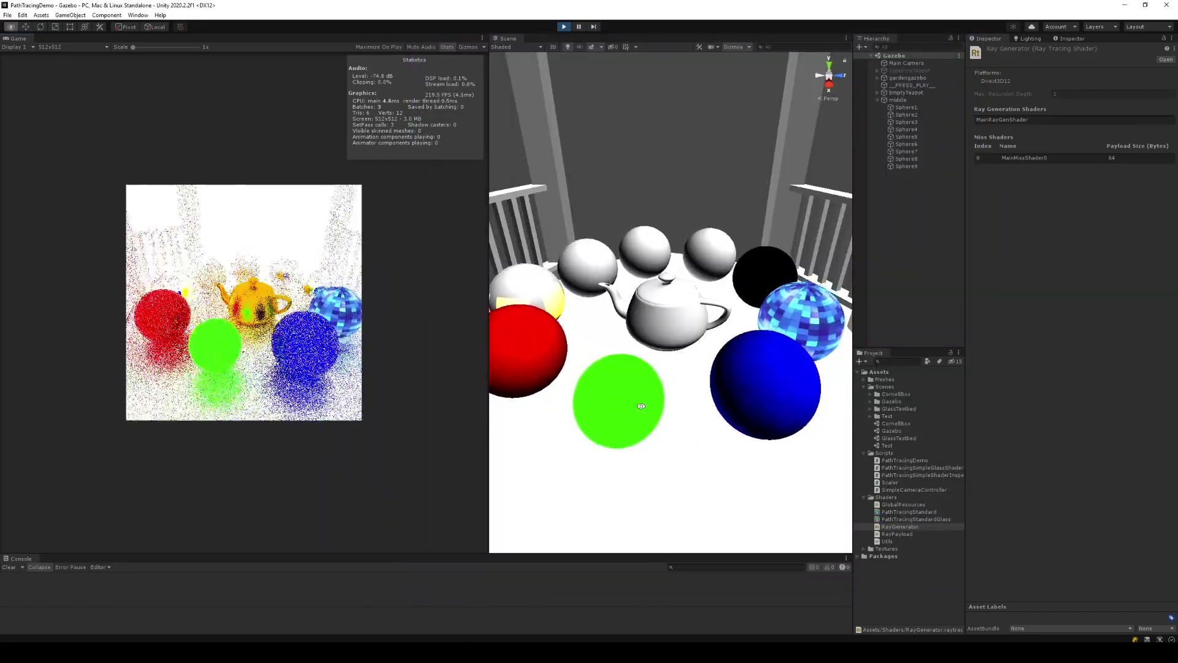
pyautogui.hotkey('alt', 'Tab')
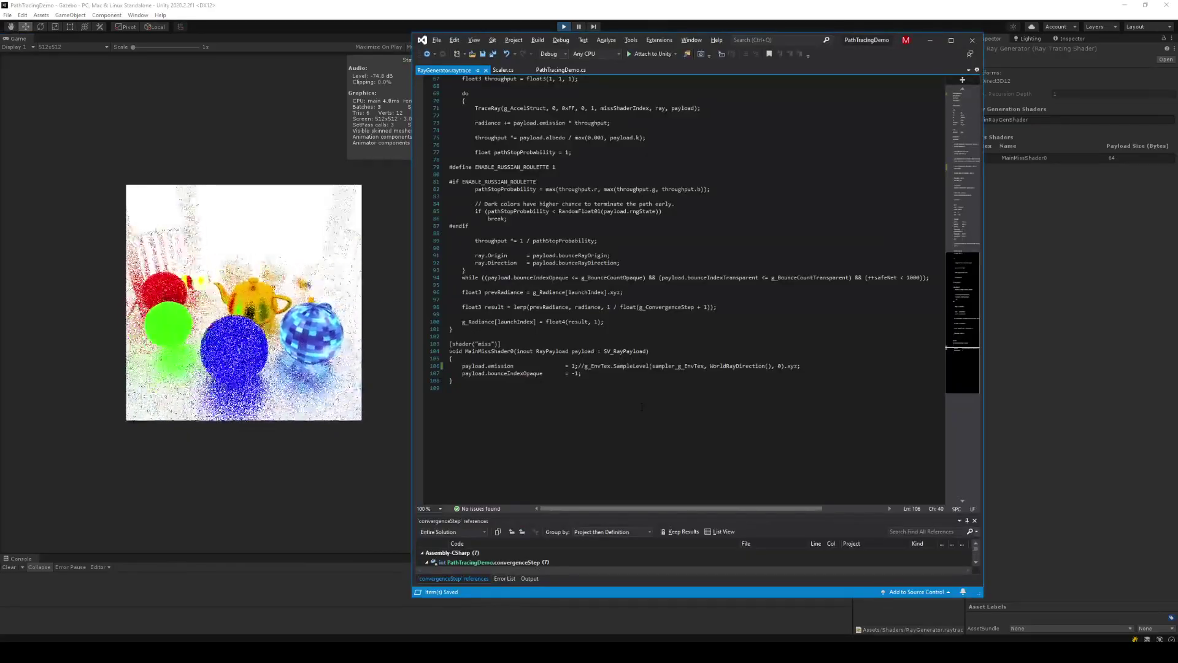
pyautogui.press('BackSpace')
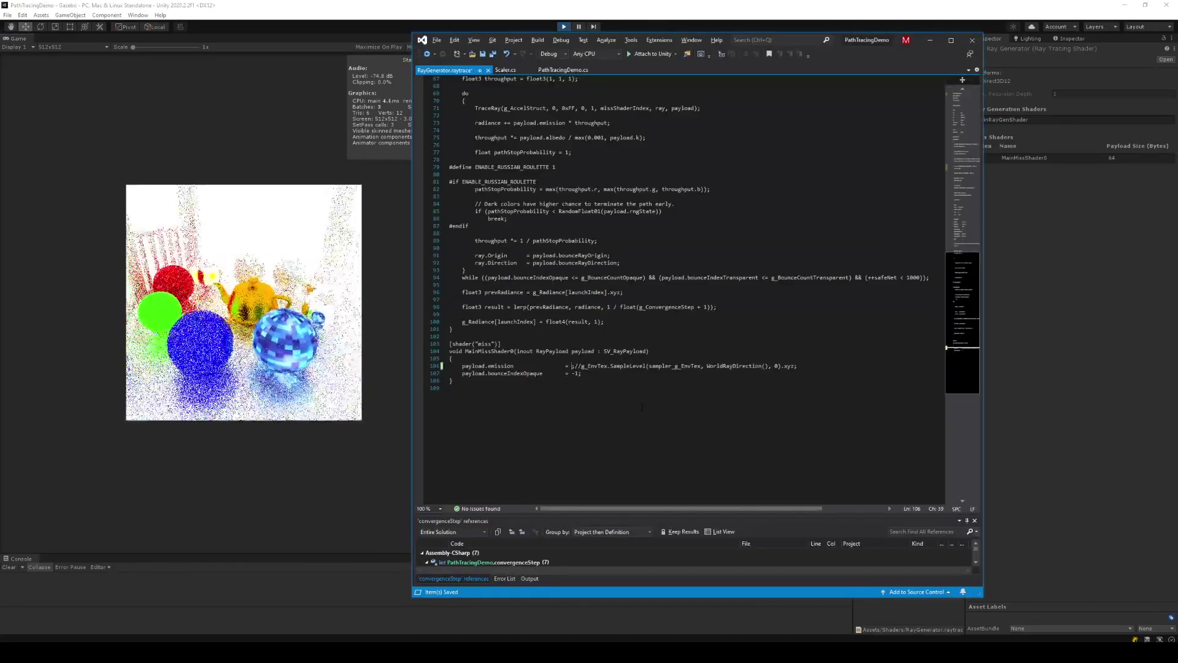
pyautogui.press('Delete')
pyautogui.press('Delete')
pyautogui.press('Delete')
pyautogui.hotkey('ctrl', 's')
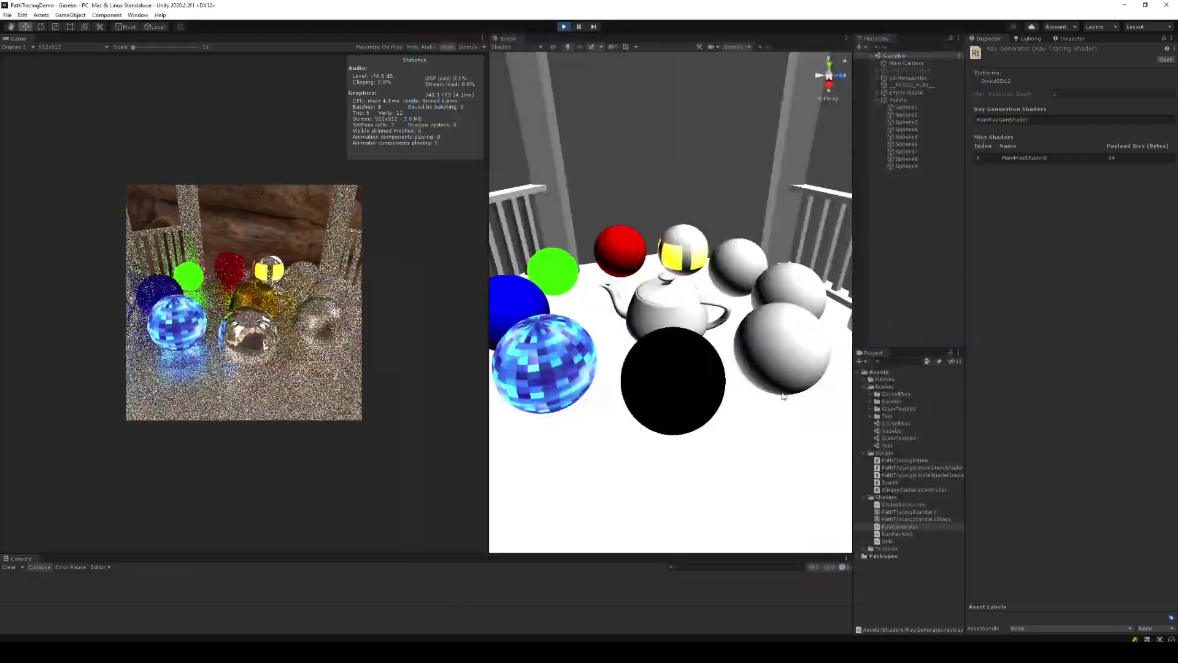
# - Remove the '1-' before WorldRayDirection() and save again
pyautogui.hotkey('alt', 'Tab')
pyautogui.hotkey('alt', 'Tab')
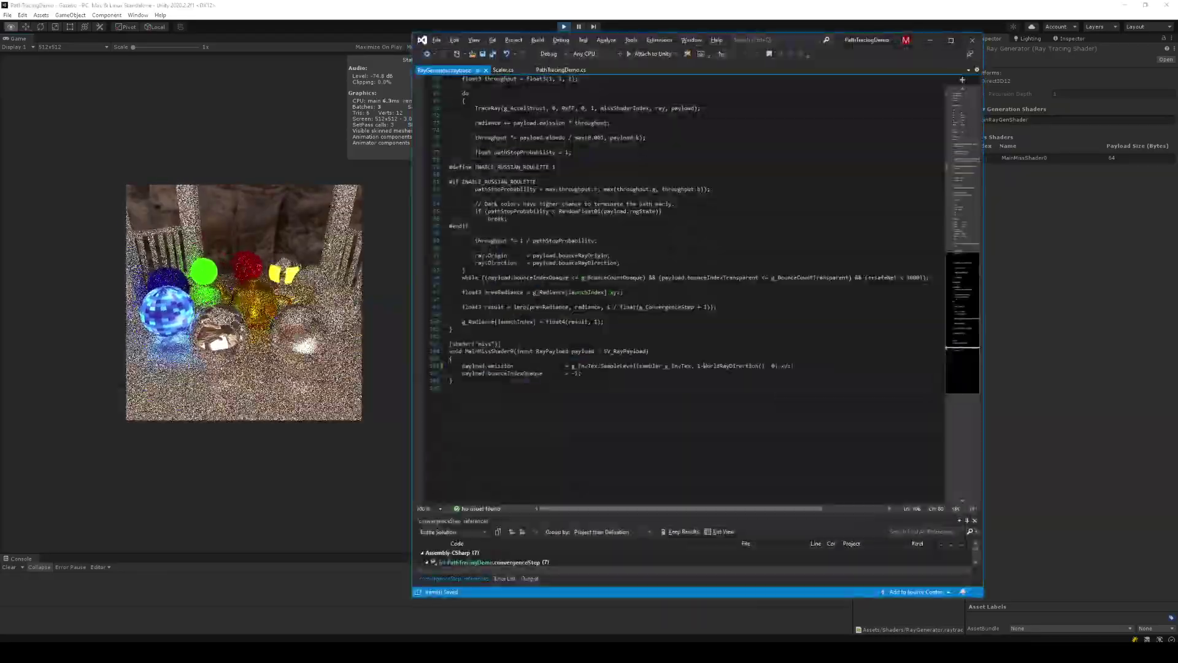
pyautogui.press('BackSpace')
pyautogui.press('BackSpace')
pyautogui.hotkey('ctrl', 's')
pyautogui.hotkey('alt', 'Tab')
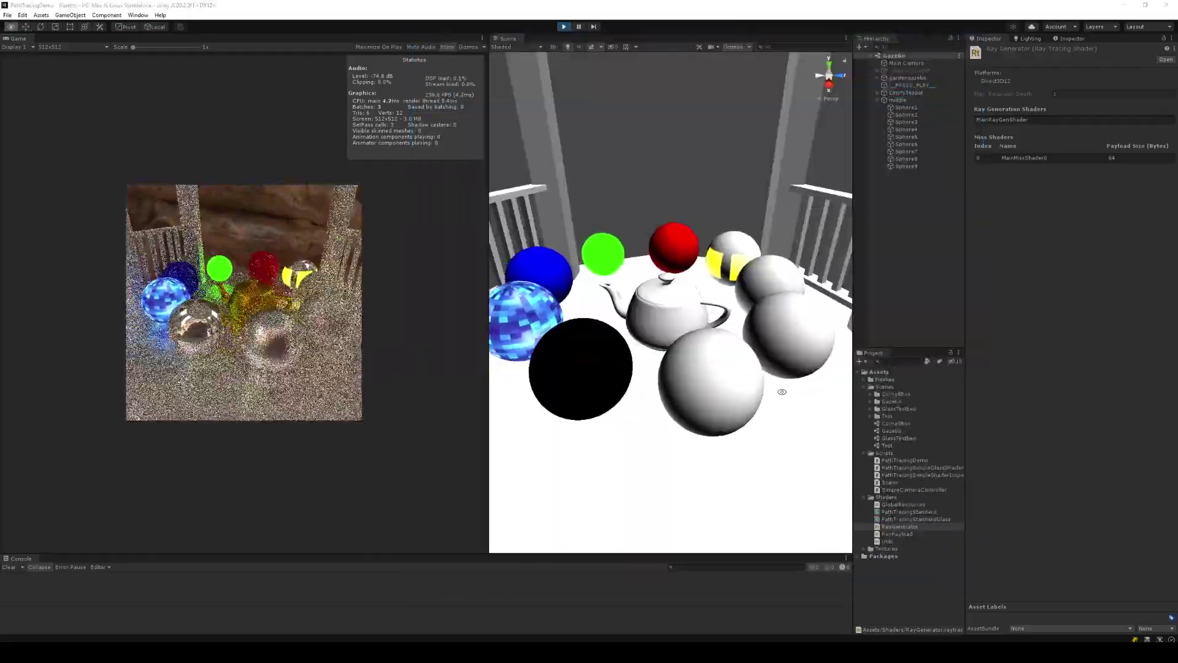
pyautogui.hotkey('alt', 'Tab')
pyautogui.scroll(7, 681, 289)
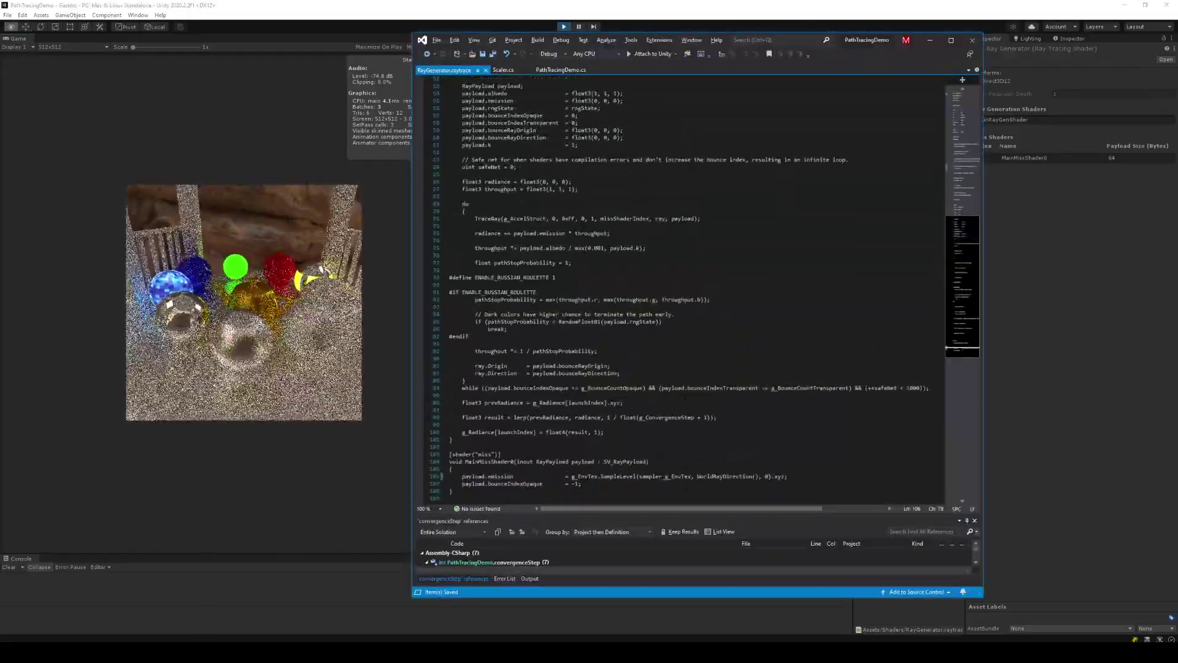
pyautogui.scroll(7, 681, 288)
pyautogui.scroll(8, 681, 288)
pyautogui.scroll(2, 683, 399)
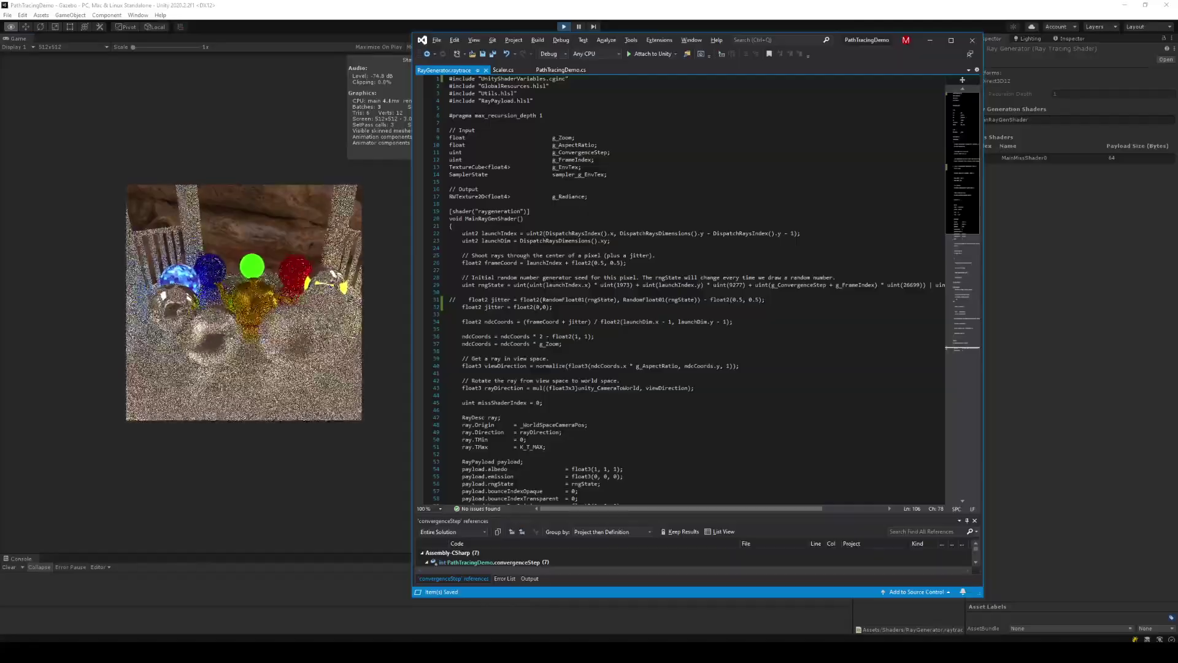
pyautogui.scroll(-6, 683, 399)
pyautogui.scroll(-4, 683, 399)
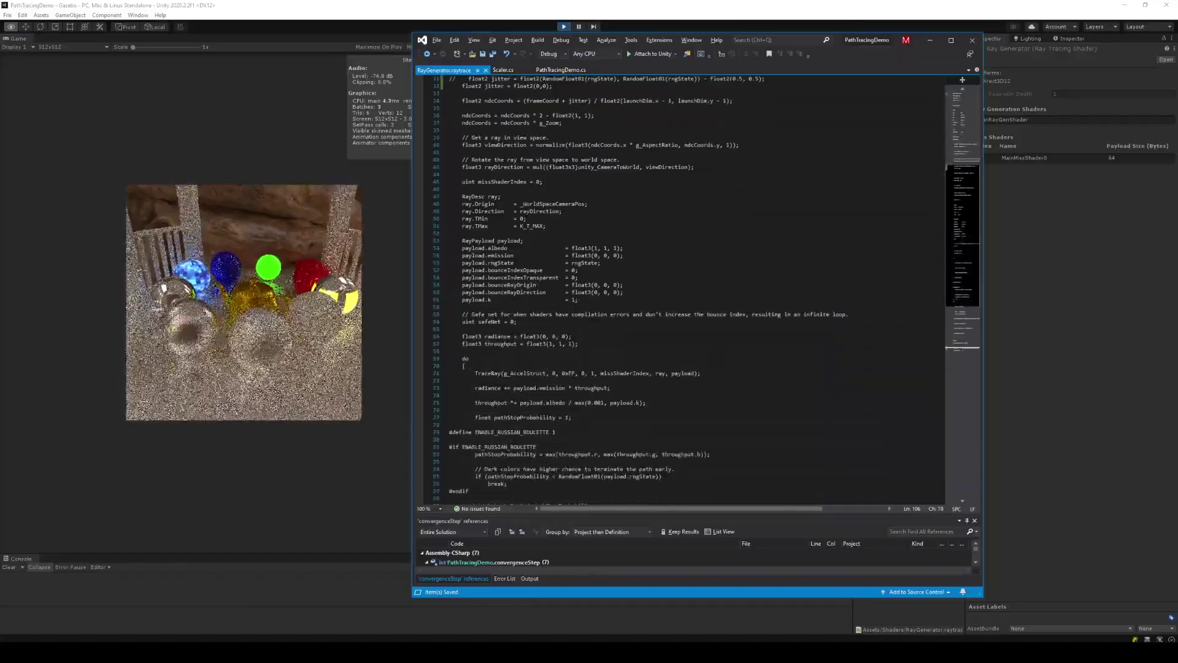
pyautogui.scroll(-4, 683, 400)
pyautogui.scroll(-5, 682, 399)
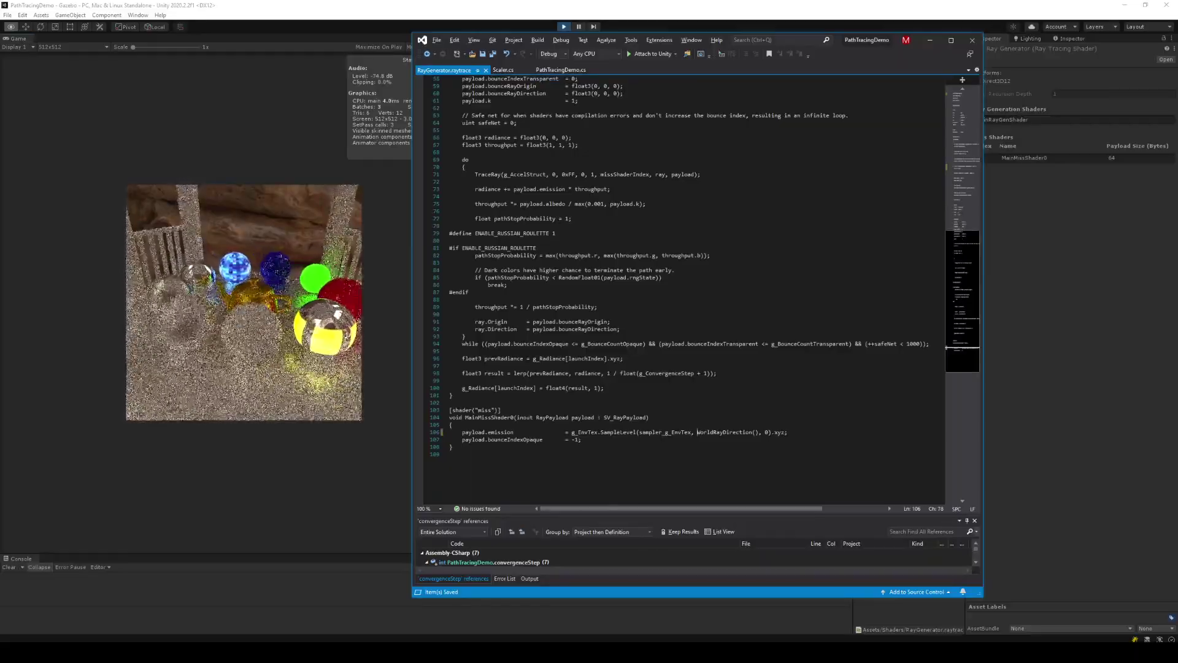
pyautogui.click(514, 373)
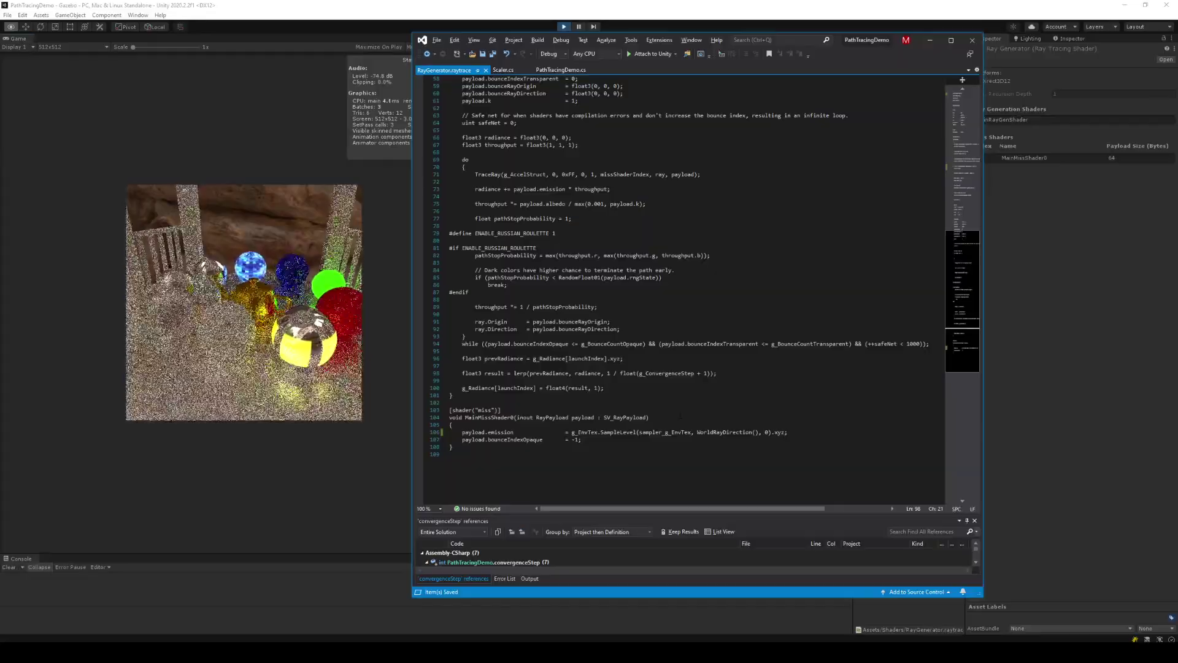
pyautogui.hotkey('ctrl', 's')
pyautogui.hotkey('alt', 'Tab')
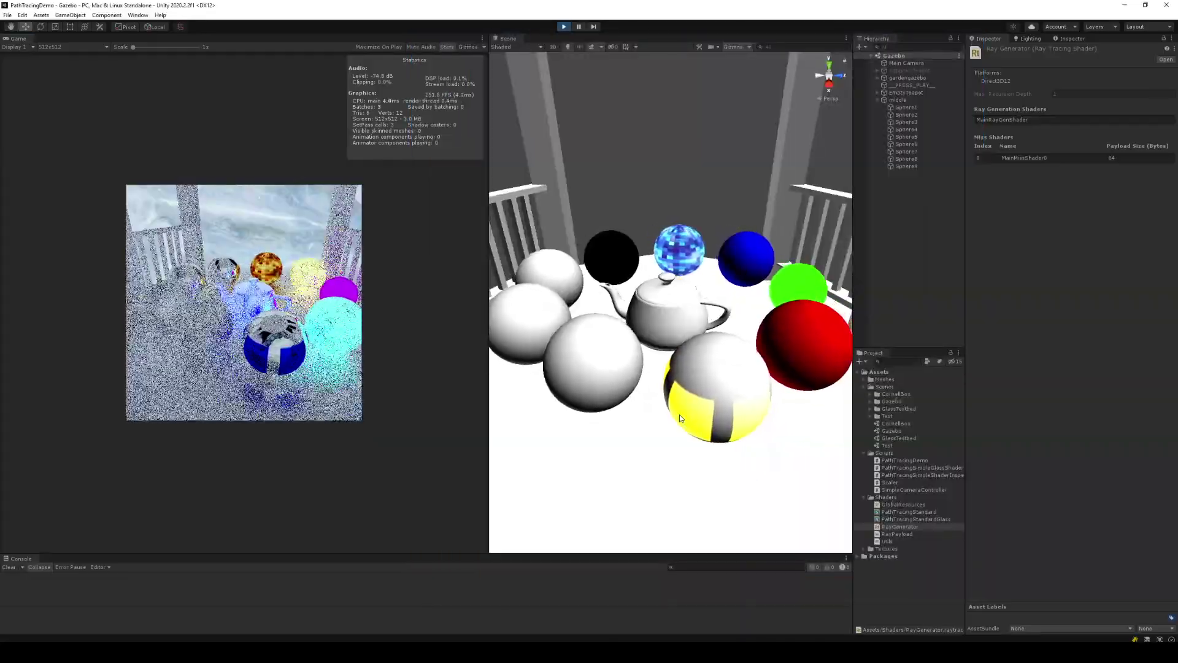
pyautogui.keyDown('alt'); pyautogui.moveTo(679, 419); pyautogui.dragTo(679, 415); pyautogui.keyUp('alt')
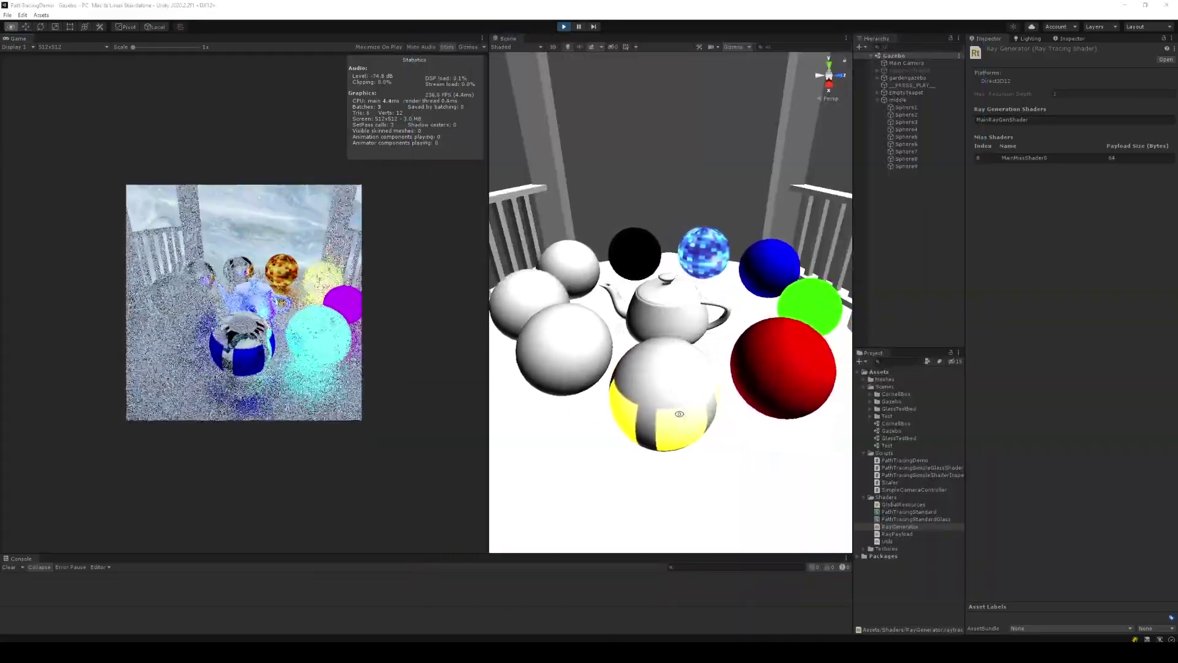
pyautogui.hotkey('alt', 'Tab')
pyautogui.hotkey('alt', 'Tab')
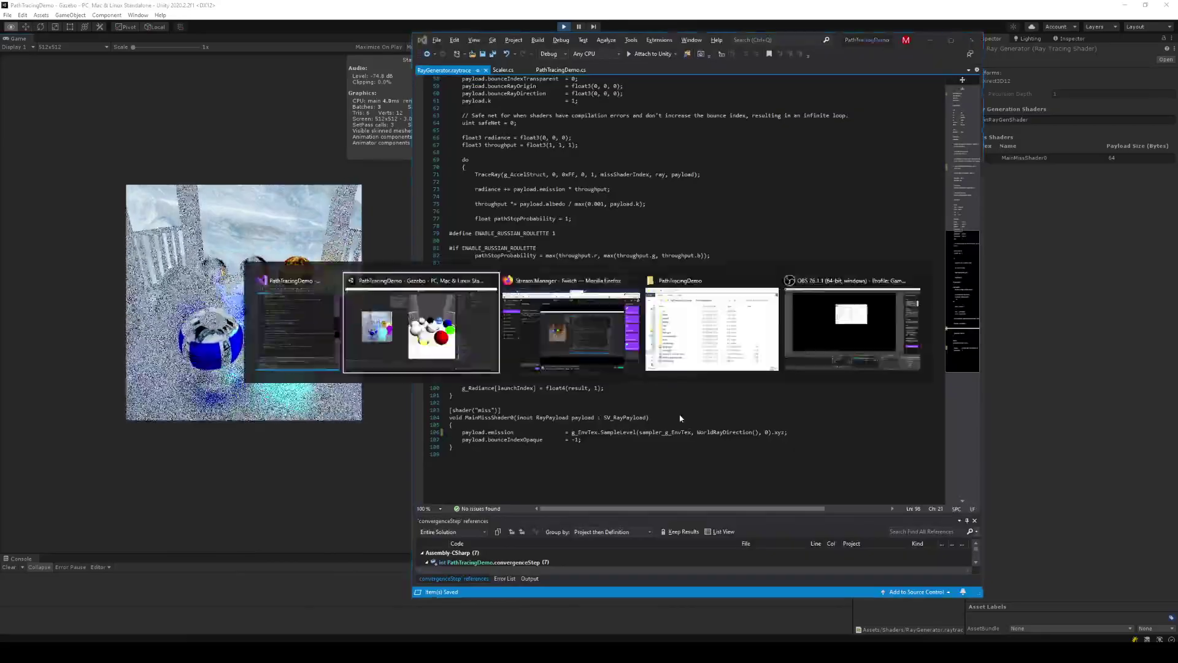
pyautogui.hotkey('alt', 'Tab')
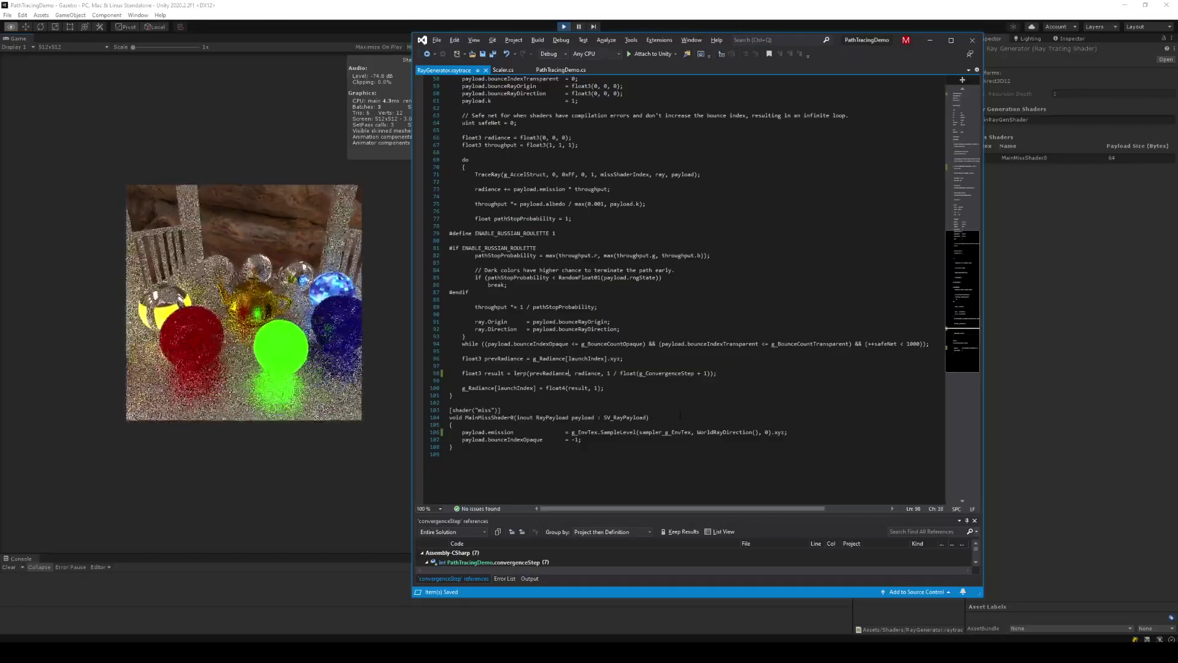
pyautogui.press('Delete')
pyautogui.press('Delete')
pyautogui.press('Delete')
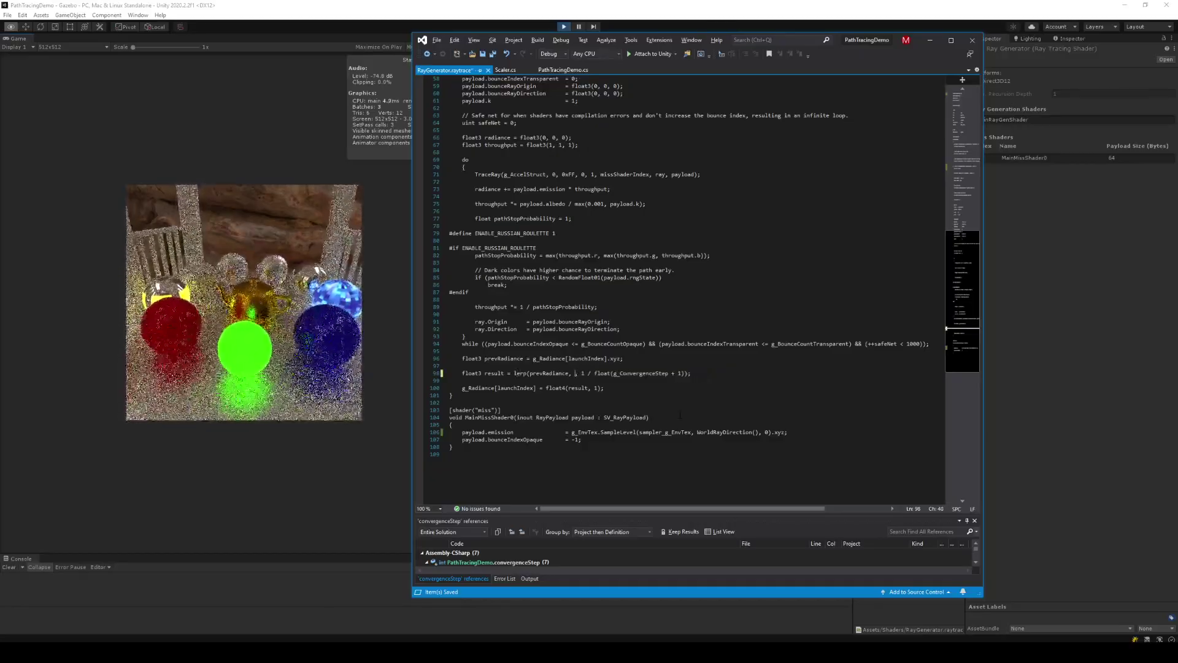
pyautogui.write('1')
pyautogui.hotkey('alt', 'Tab')
pyautogui.hotkey('alt', 'Tab')
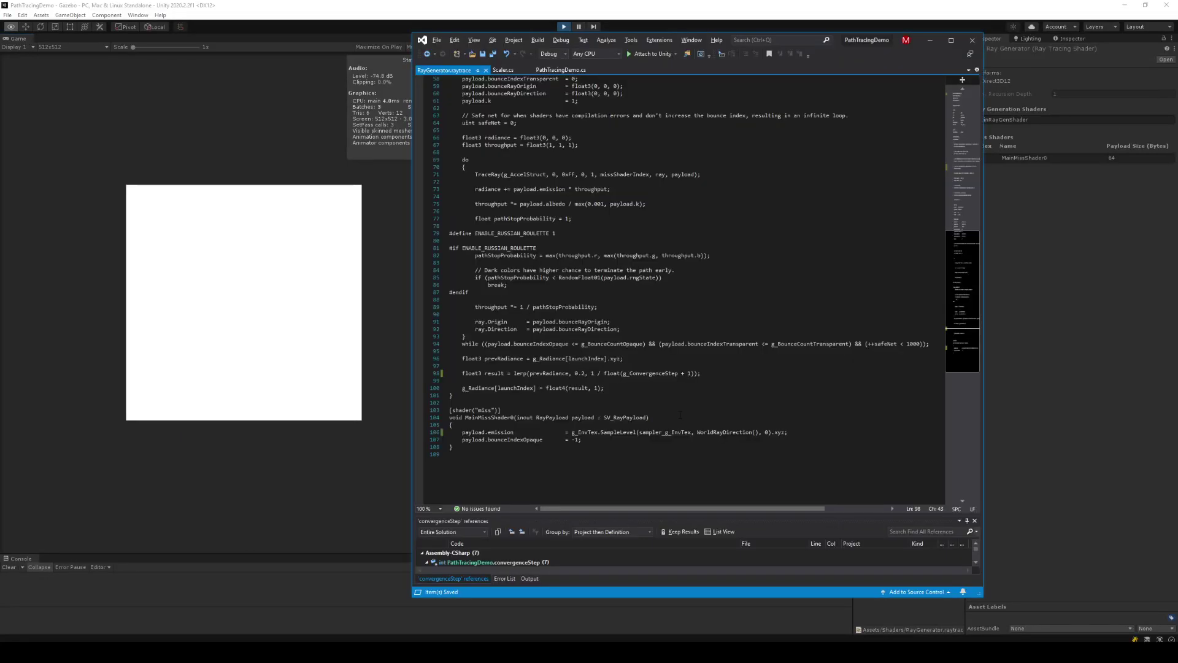
pyautogui.hotkey('alt', 'Tab')
pyautogui.hotkey('alt', 'Tab')
pyautogui.press('BackSpace')
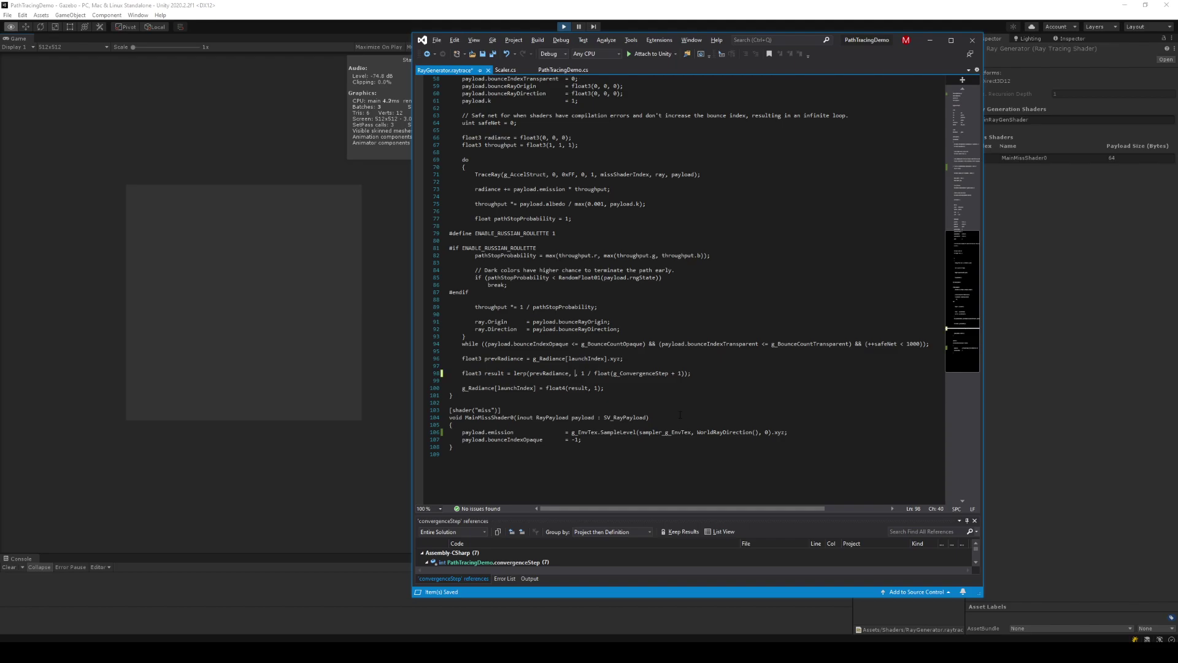
pyautogui.write('radiance,')
pyautogui.hotkey('ctrl', 's')
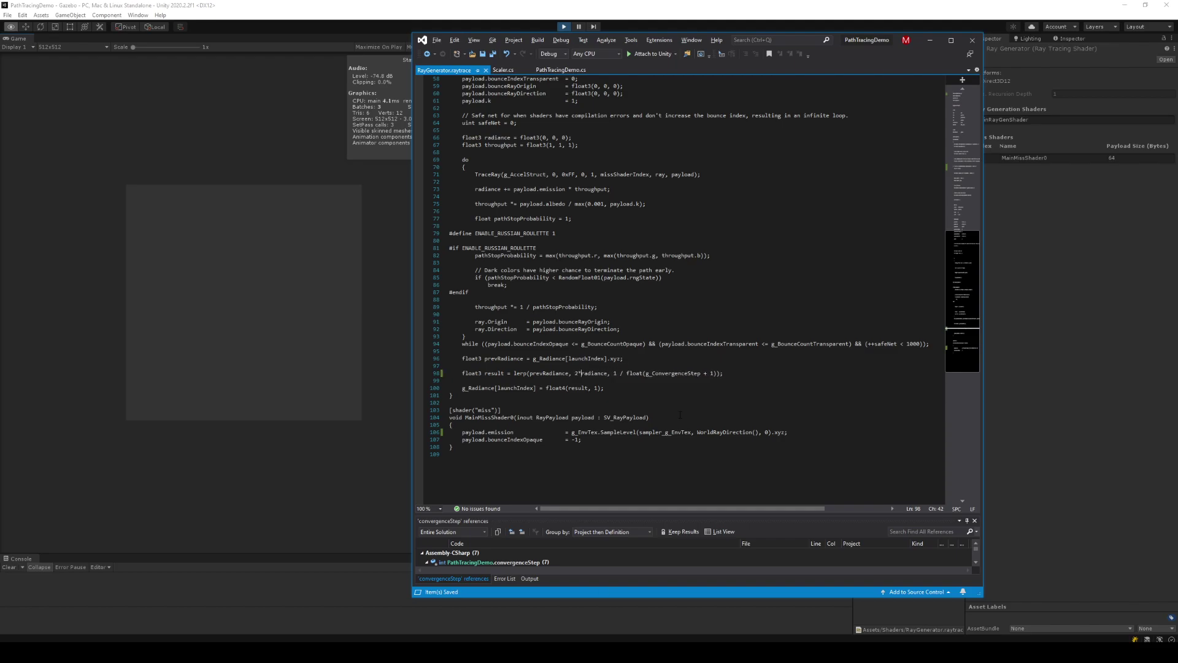
pyautogui.hotkey('alt', 'Tab')
pyautogui.hotkey('alt', 'Tab')
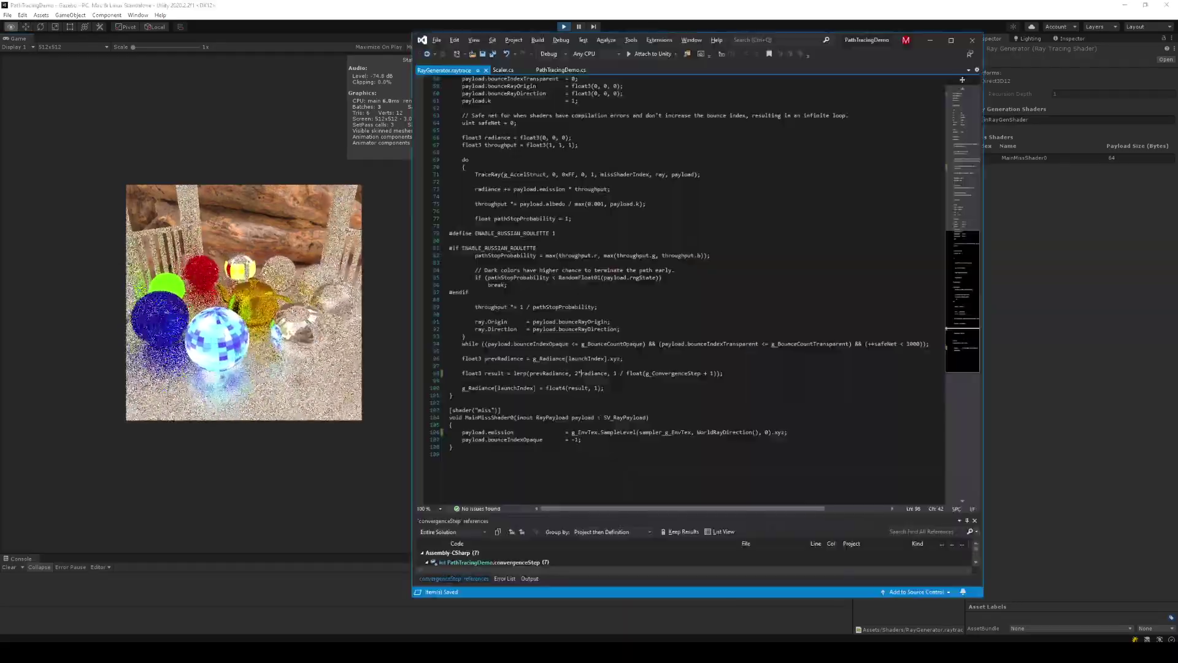
pyautogui.hotkey('alt', 'Tab')
pyautogui.hotkey('alt', 'Tab')
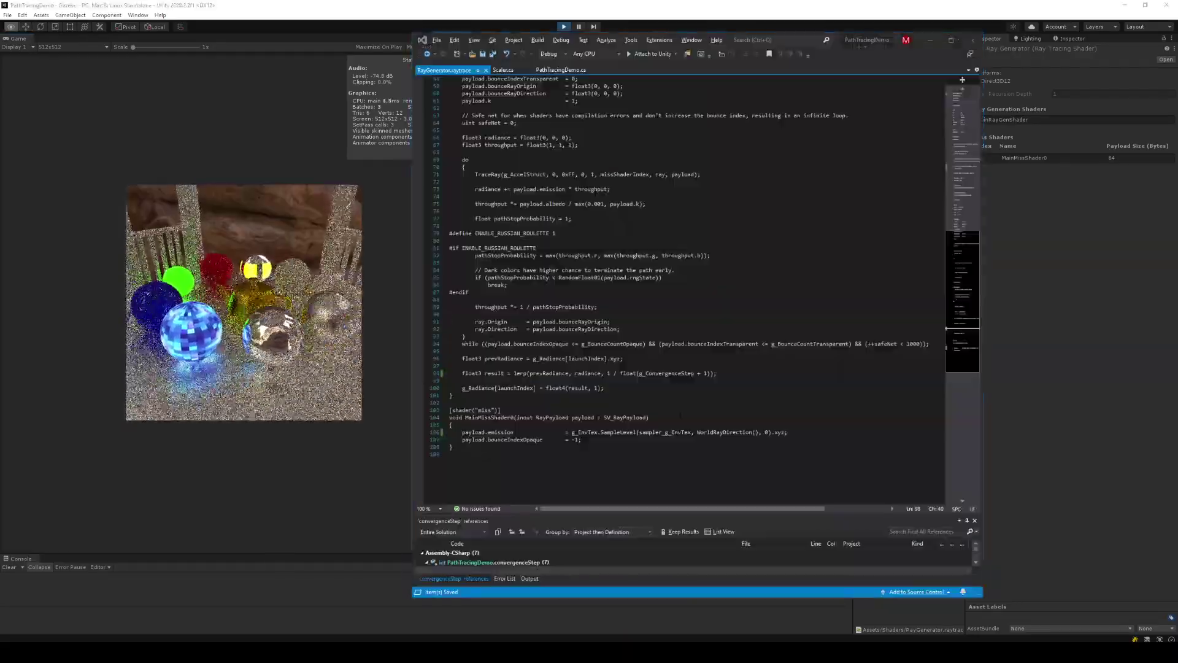
pyautogui.press('Up')
pyautogui.press('Up')
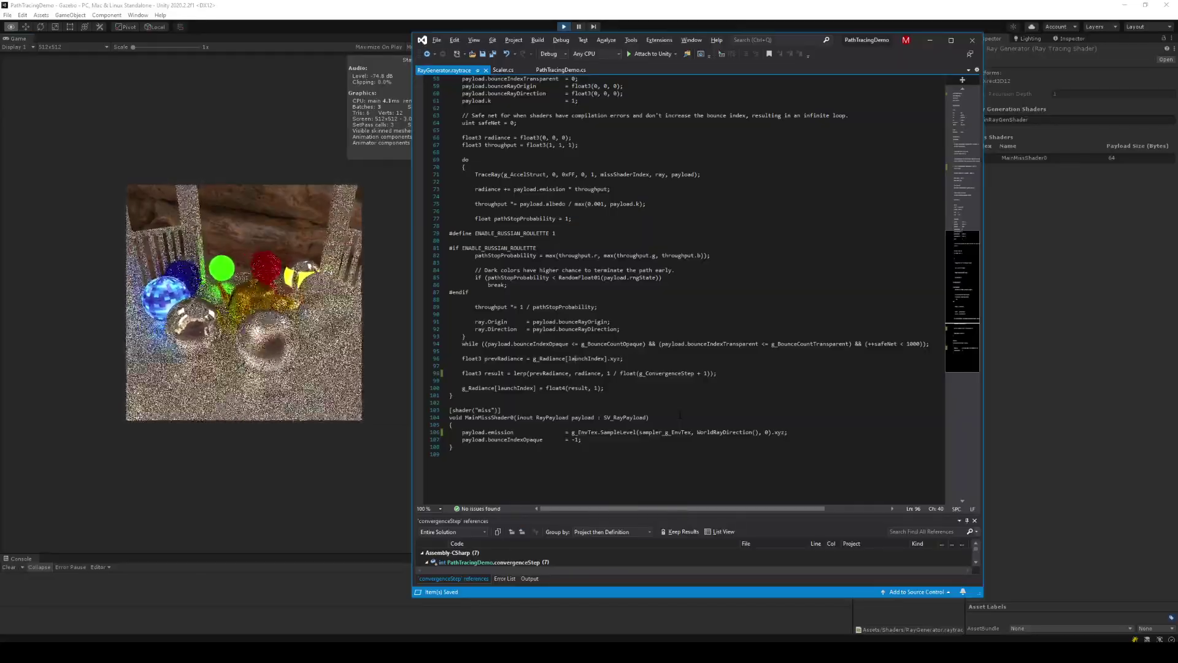
pyautogui.press('Up')
pyautogui.press('Up')
pyautogui.press('Up')
pyautogui.press('Up')
pyautogui.press('Up')
pyautogui.press('Up')
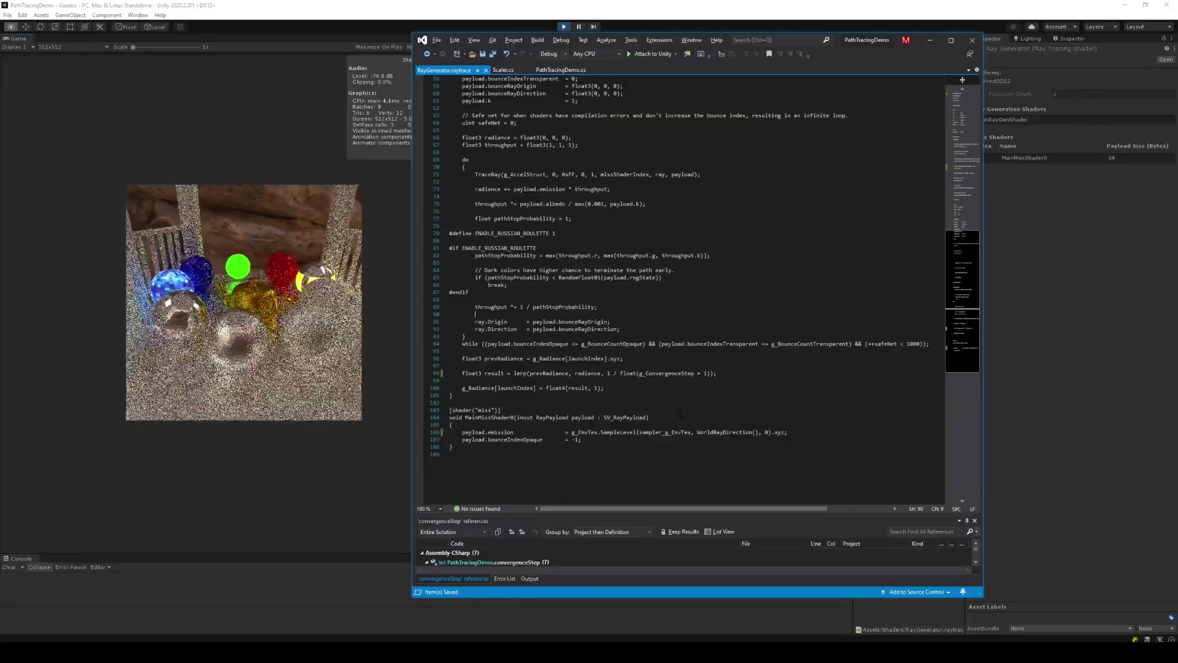
pyautogui.press('Up')
pyautogui.press('Up')
pyautogui.press('Up')
pyautogui.press('Up')
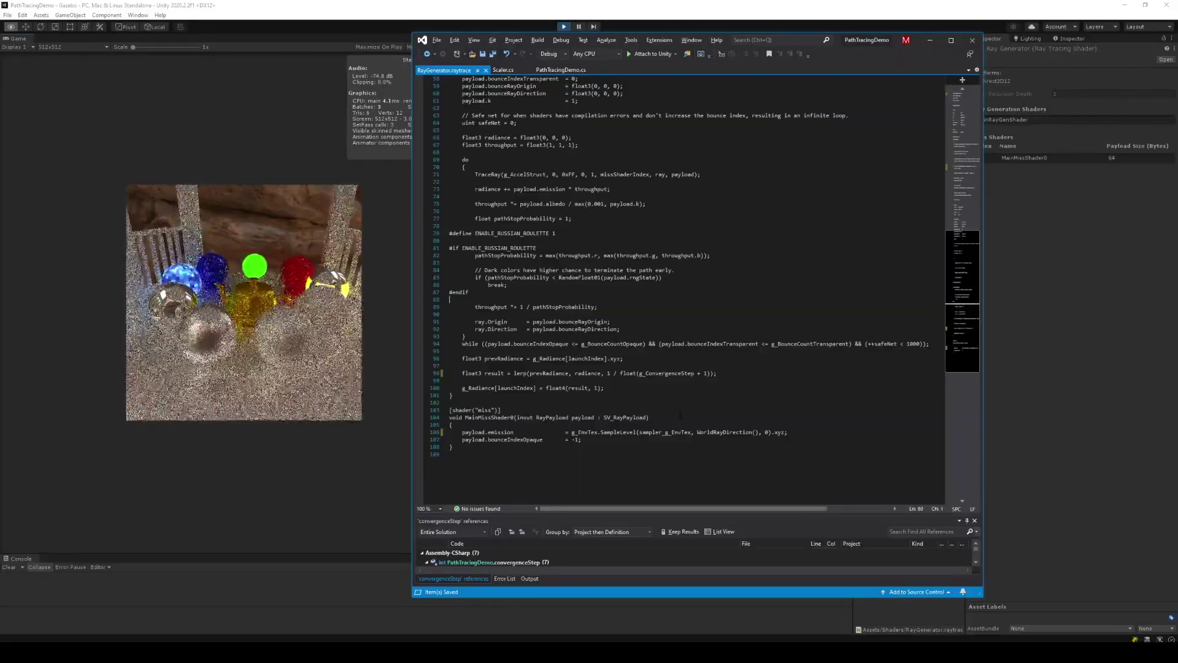
pyautogui.press('Up')
pyautogui.press('Up')
pyautogui.press('Up')
pyautogui.press('Up')
pyautogui.press('Up')
pyautogui.press('Up')
pyautogui.press('BackSpace')
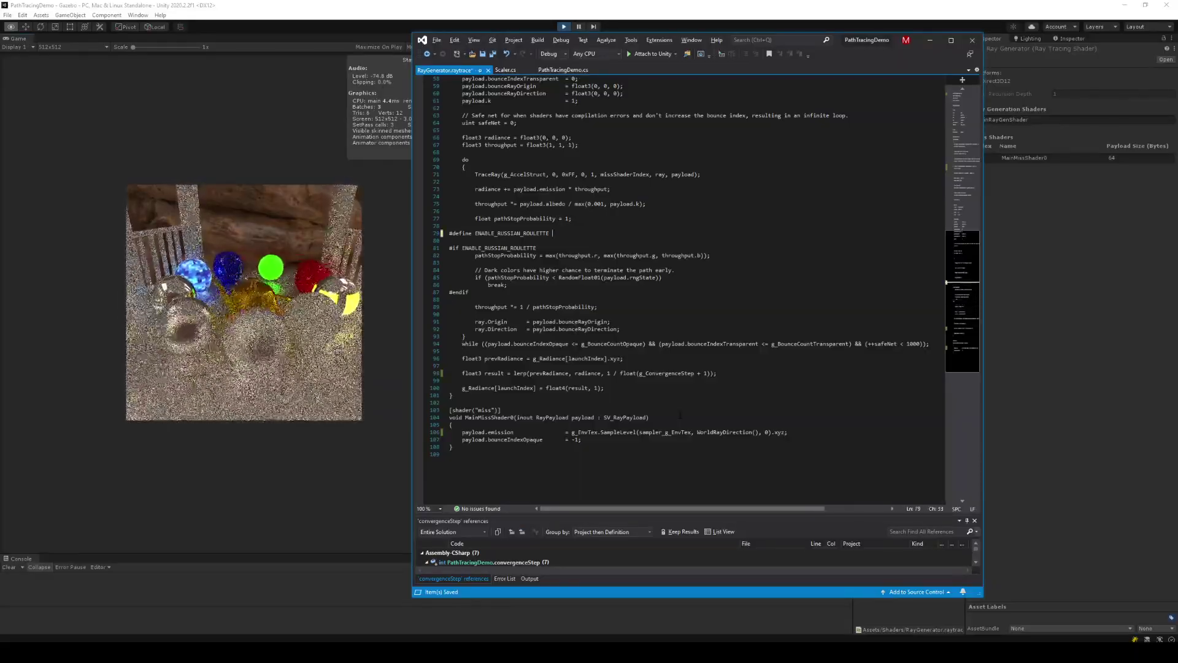
pyautogui.hotkey('ctrl', 's')
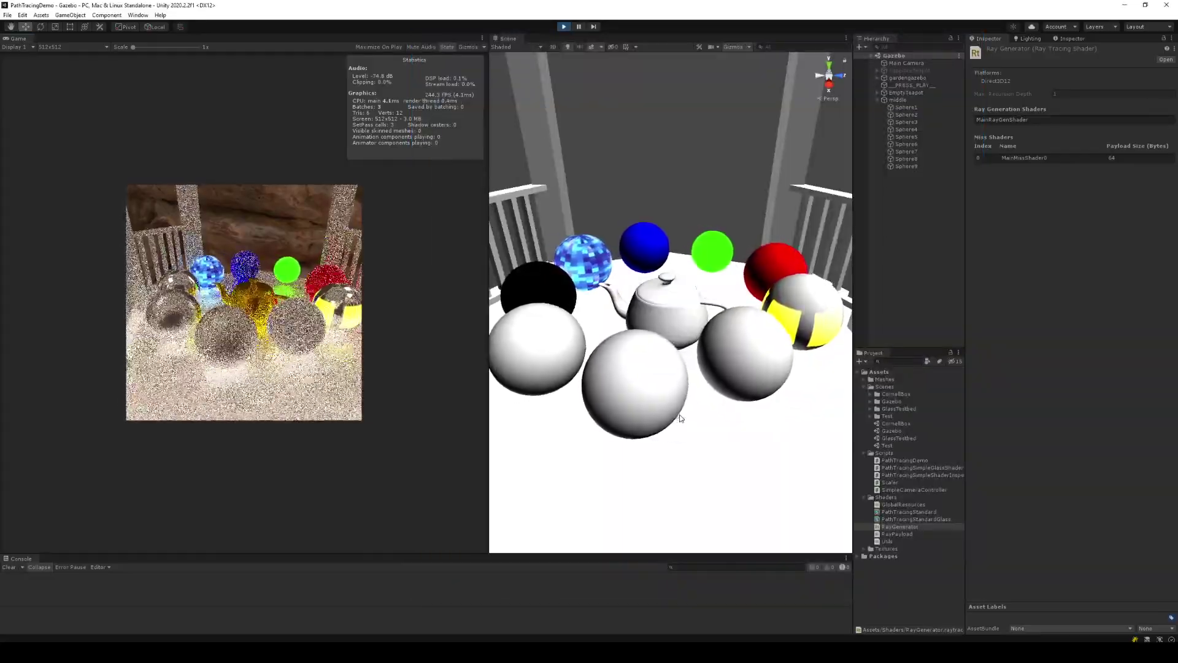
pyautogui.press('BackSpace')
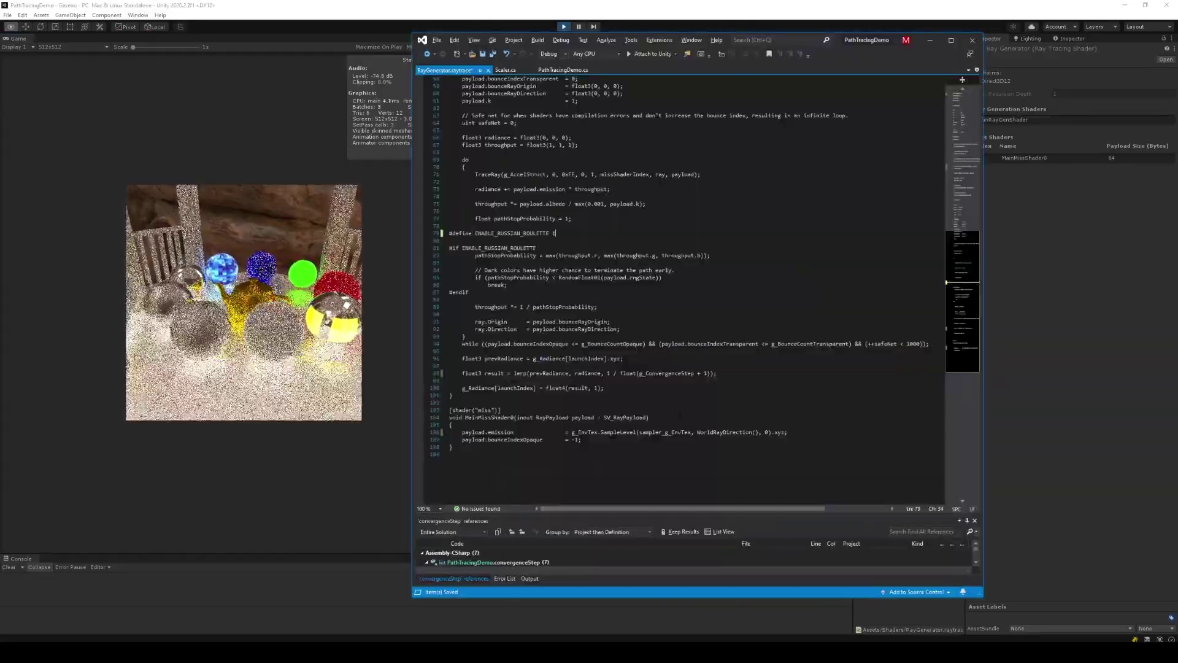
pyautogui.hotkey('ctrl', 's')
pyautogui.hotkey('alt', 'Tab')
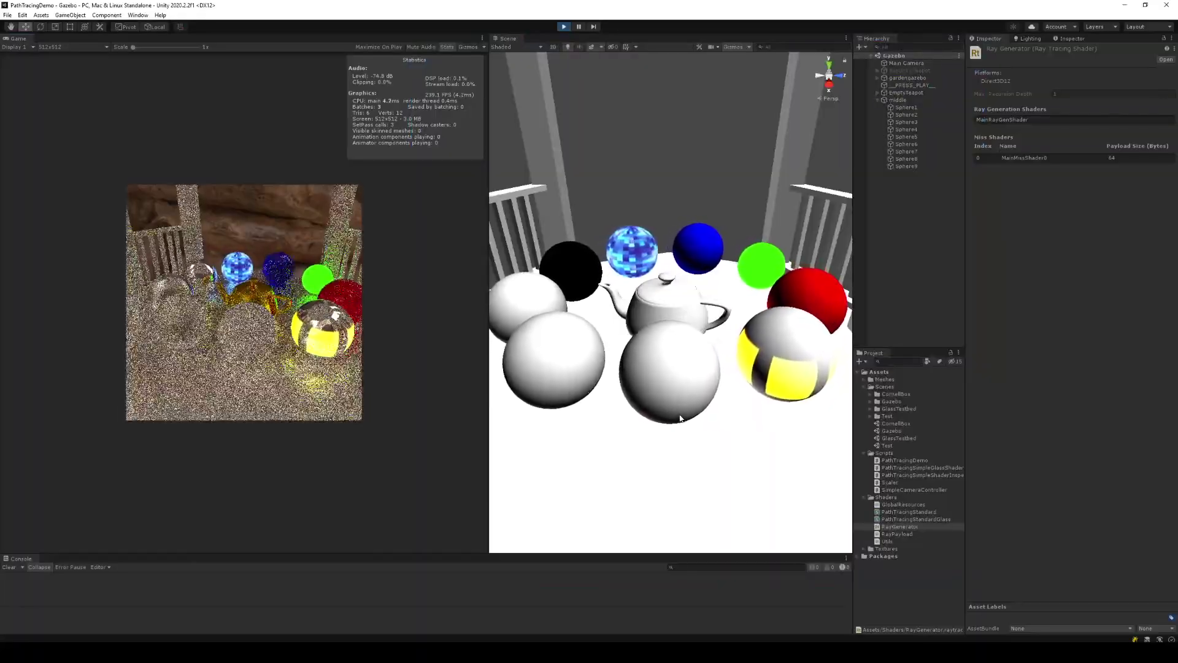
pyautogui.hotkey('alt', 'Tab')
pyautogui.press('Up')
pyautogui.press('Up')
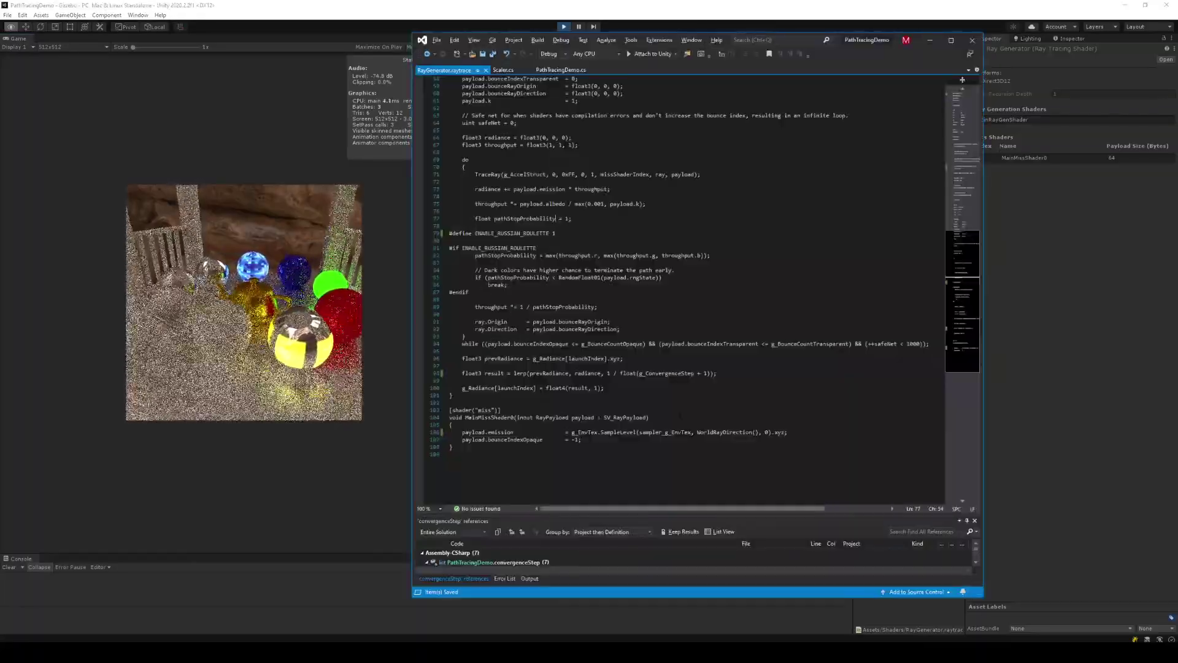
pyautogui.press('BackSpace')
pyautogui.press('Delete')
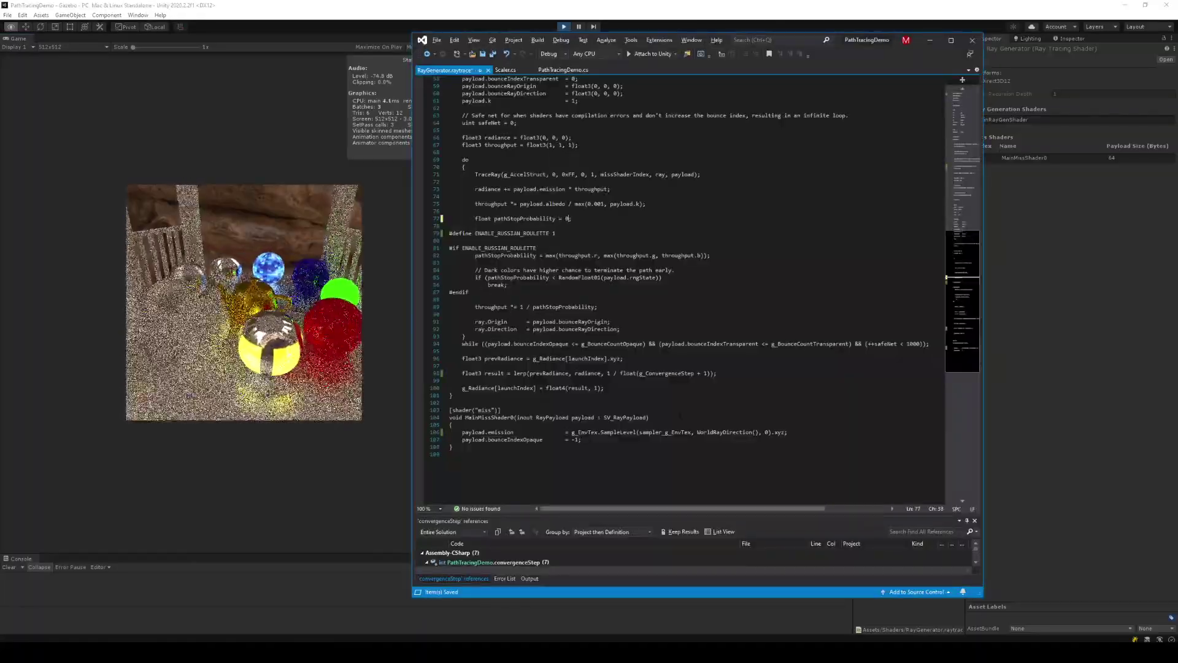
pyautogui.hotkey('ctrl', 's')
pyautogui.hotkey('alt', 'Tab')
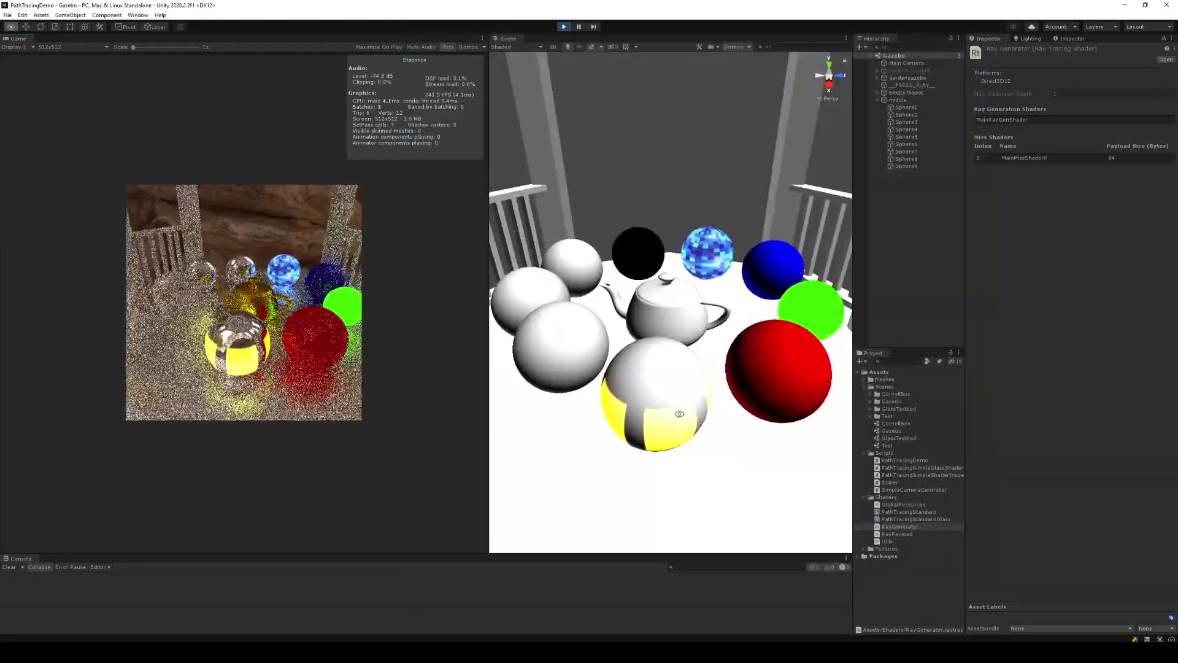
pyautogui.hotkey('alt', 'Tab')
pyautogui.hotkey('ctrl', 's')
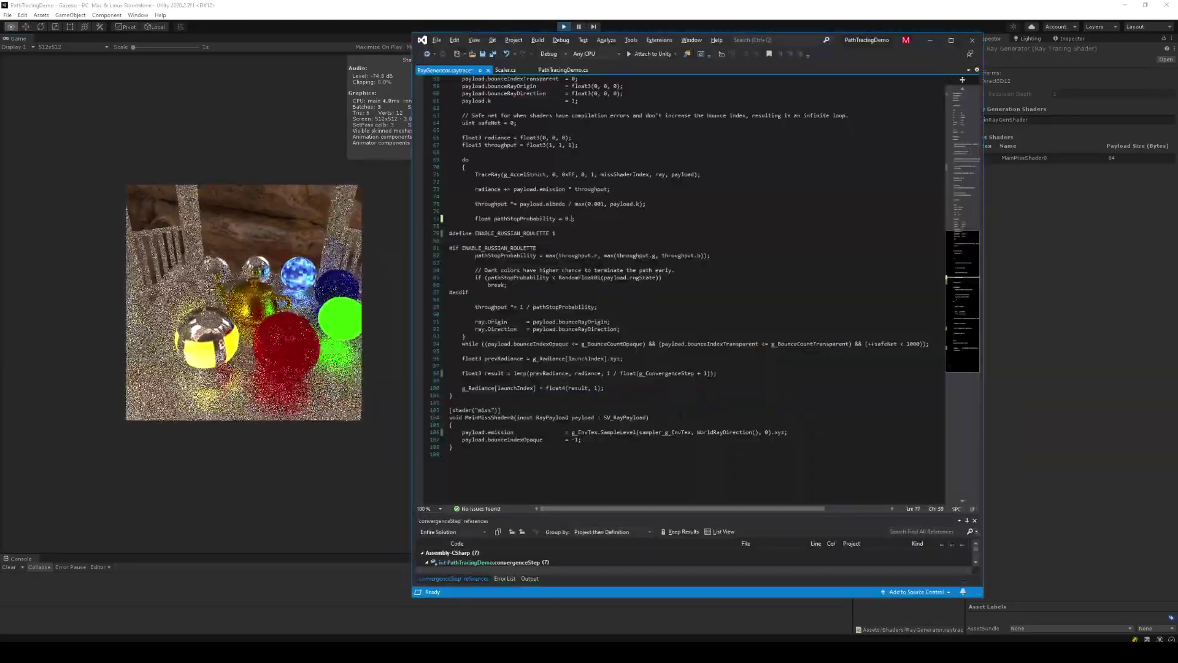
pyautogui.hotkey('alt', 'Tab')
pyautogui.hotkey('alt', 'Tab')
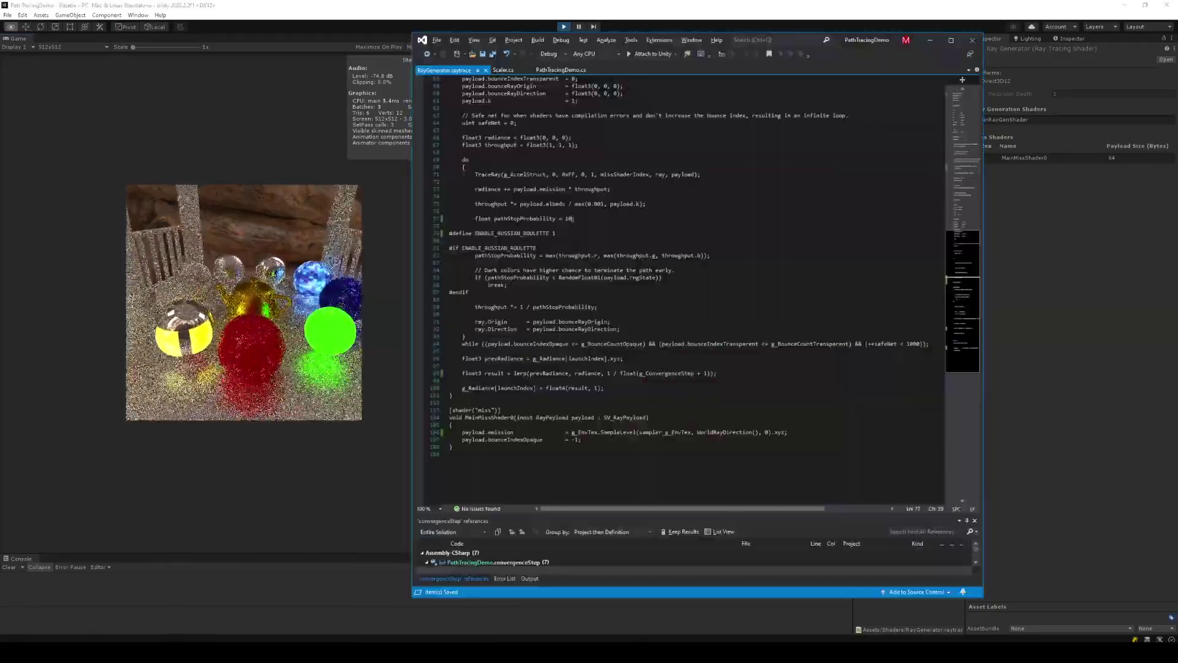
pyautogui.hotkey('ctrl', 's')
pyautogui.hotkey('alt', 'Tab')
pyautogui.hotkey('alt', 'Tab')
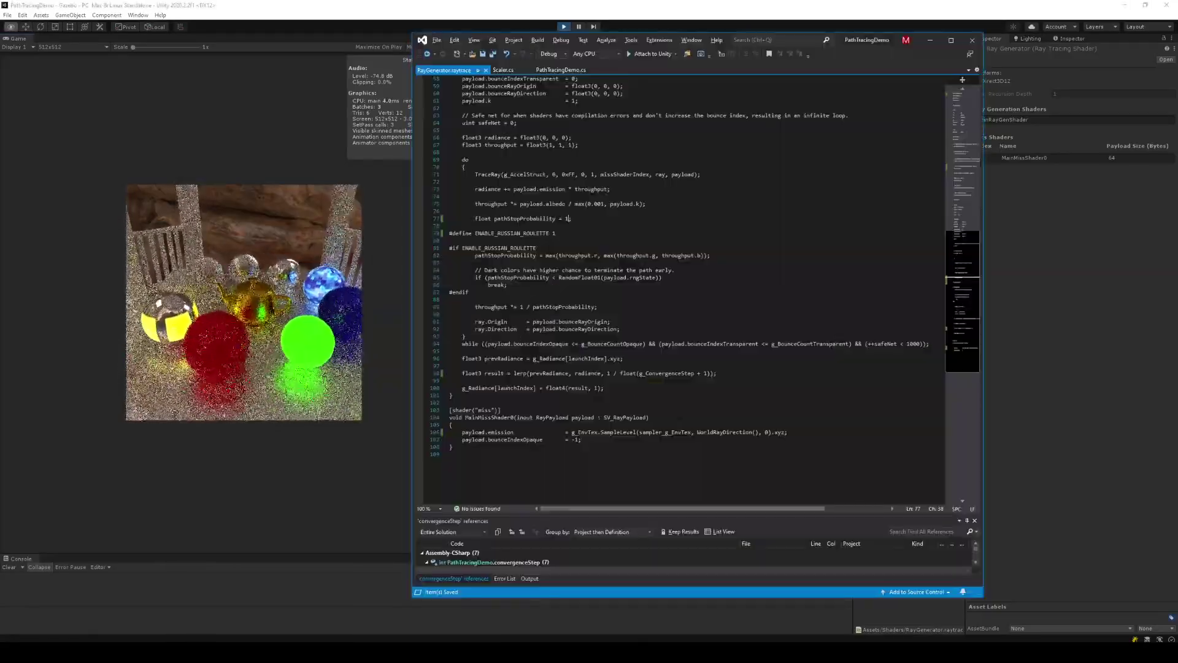
pyautogui.scroll(3, 681, 288)
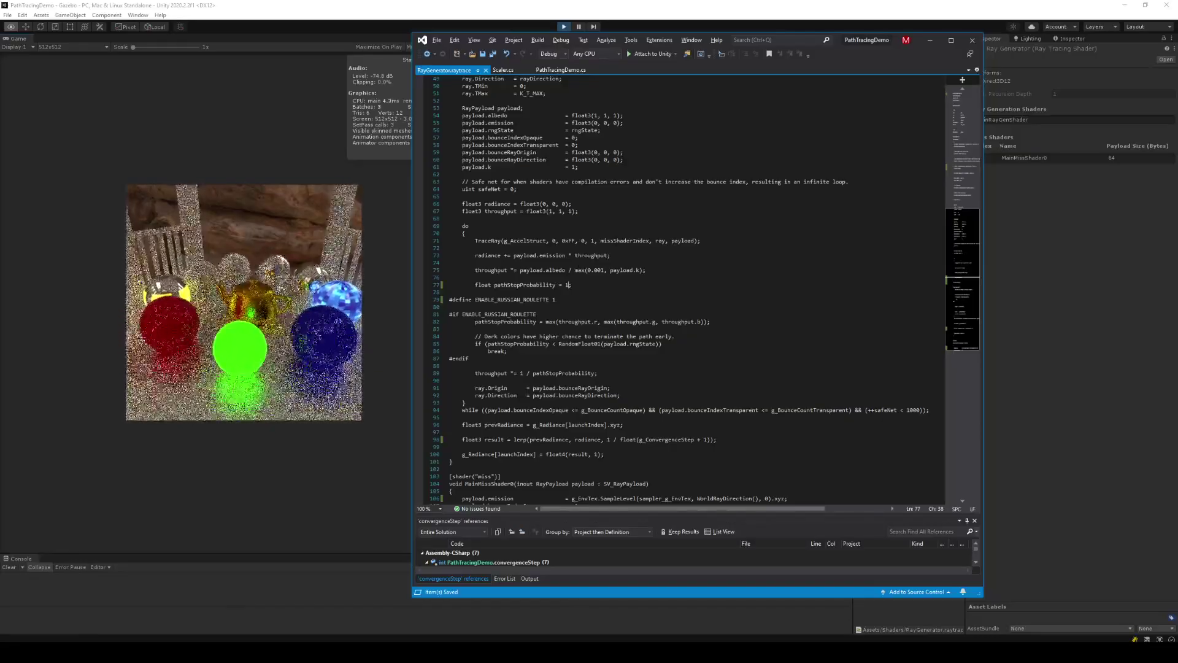
pyautogui.click(489, 240)
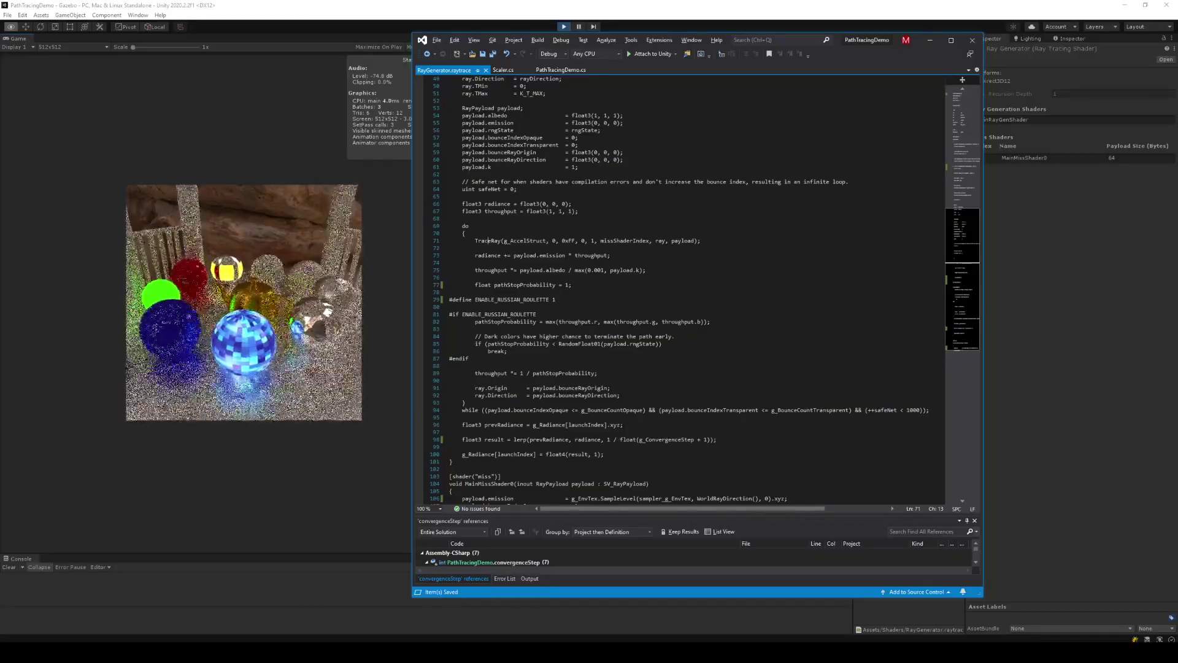
pyautogui.scroll(3, 690, 289)
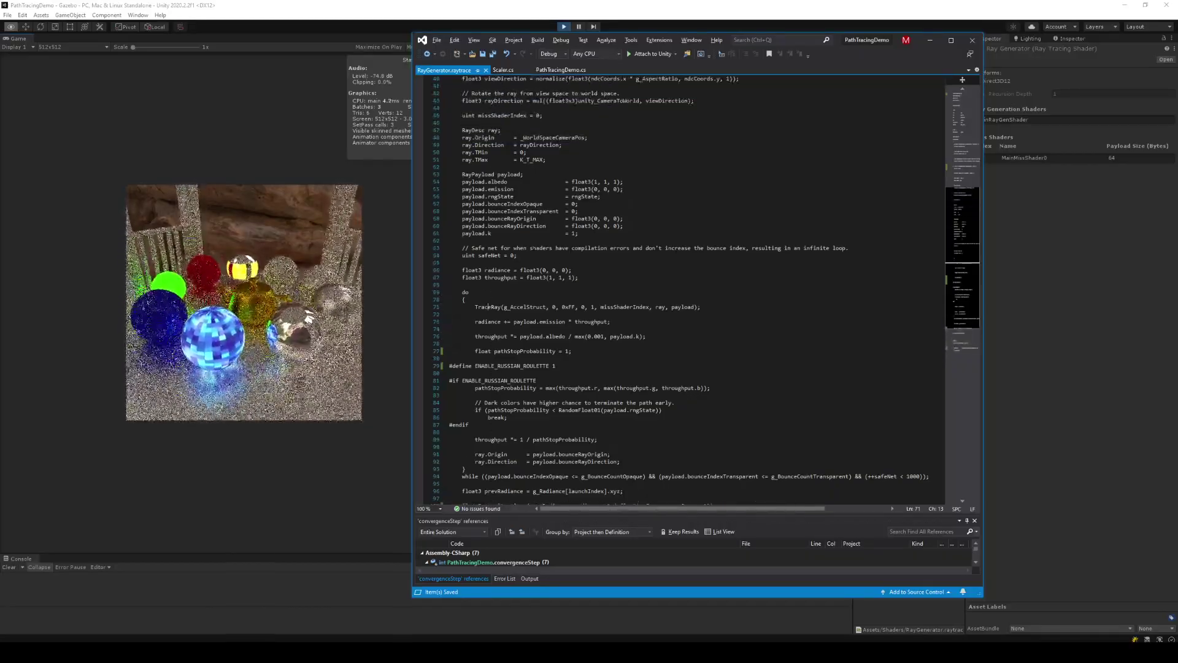
pyautogui.click(578, 233)
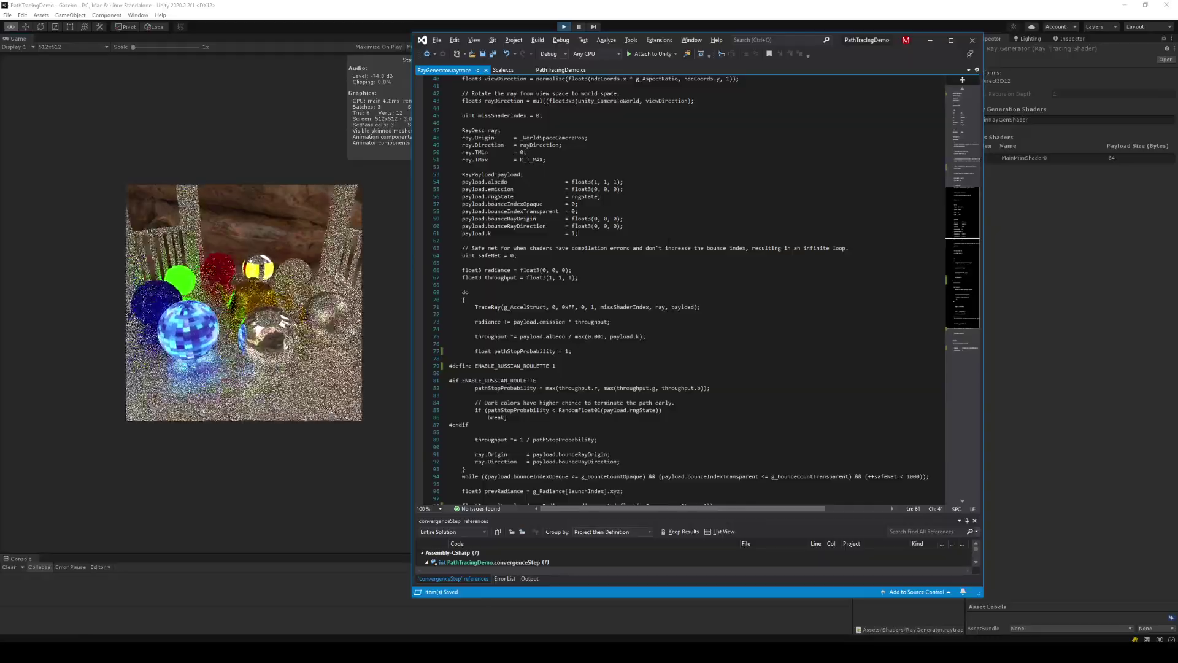
pyautogui.scroll(3, 690, 288)
pyautogui.scroll(2, 690, 288)
pyautogui.click(546, 270)
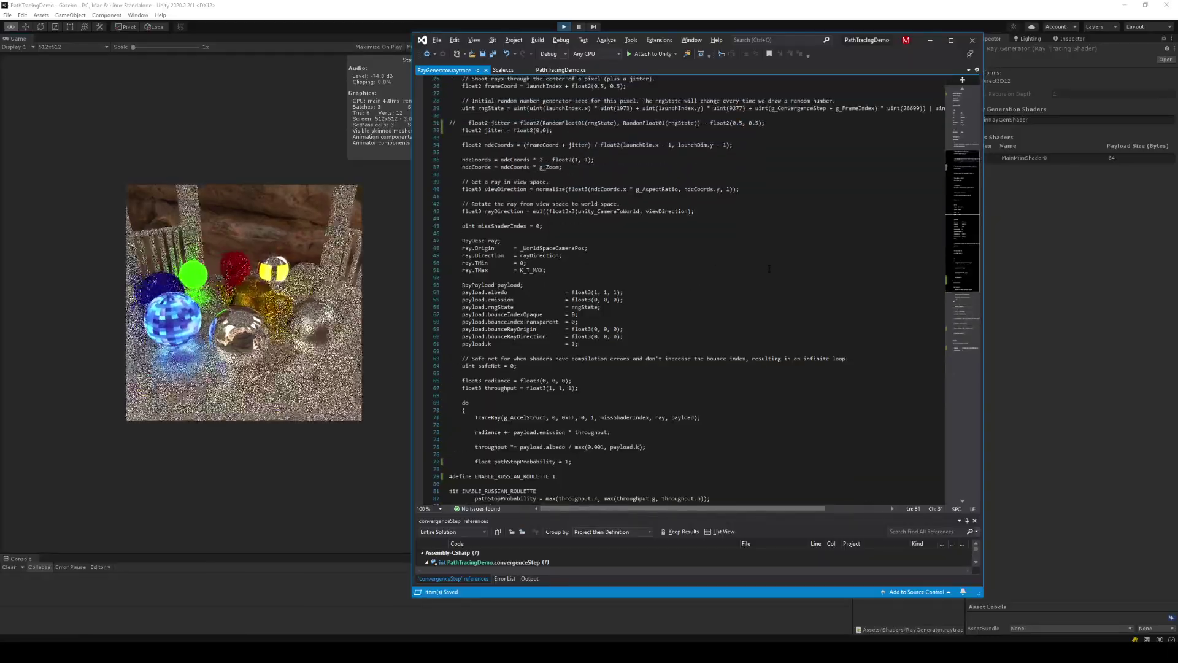
pyautogui.click(451, 211)
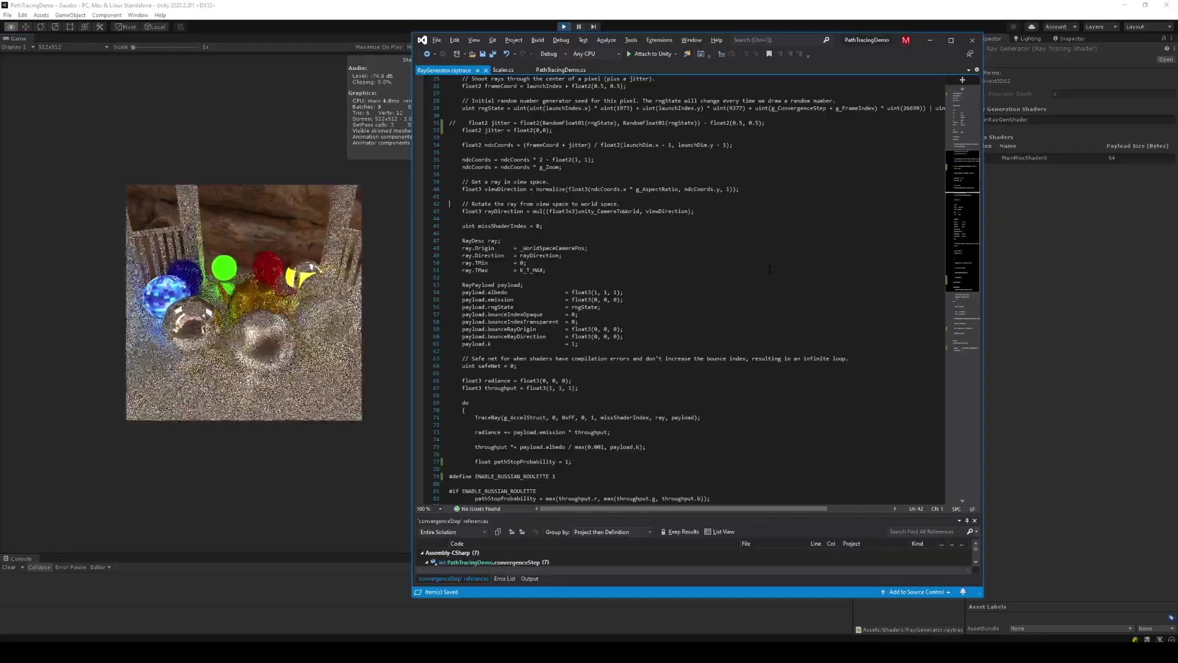
pyautogui.press('Up')
pyautogui.press('Up')
pyautogui.press('Up')
pyautogui.scroll(4, 769, 269)
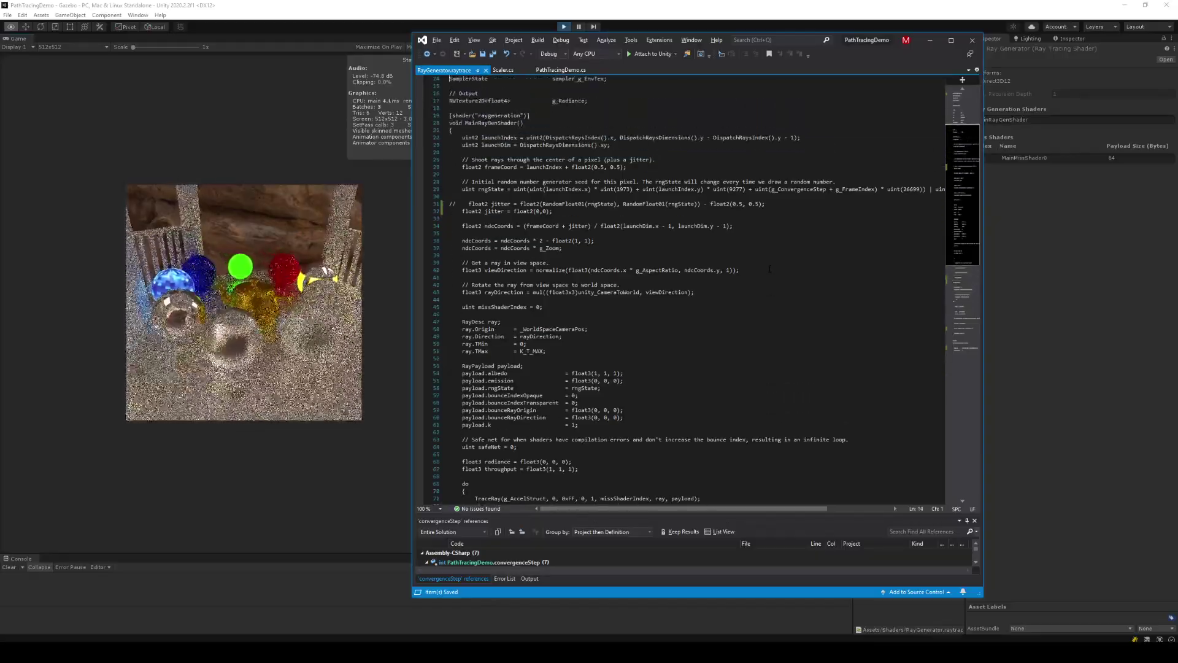
pyautogui.press('Up')
pyautogui.press('Up')
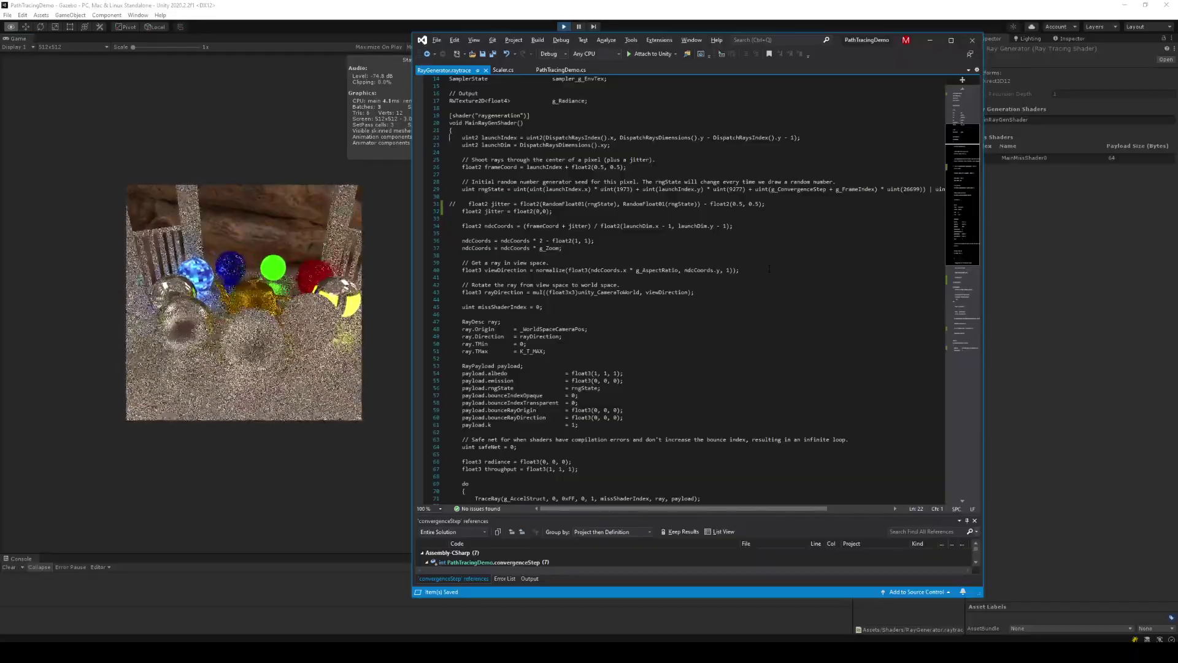
# - Comment out the uint rngState seeding line and the payload.rngState assignment, save, and recompile in Unity
pyautogui.press('Down')
pyautogui.press('Down')
pyautogui.press('Down')
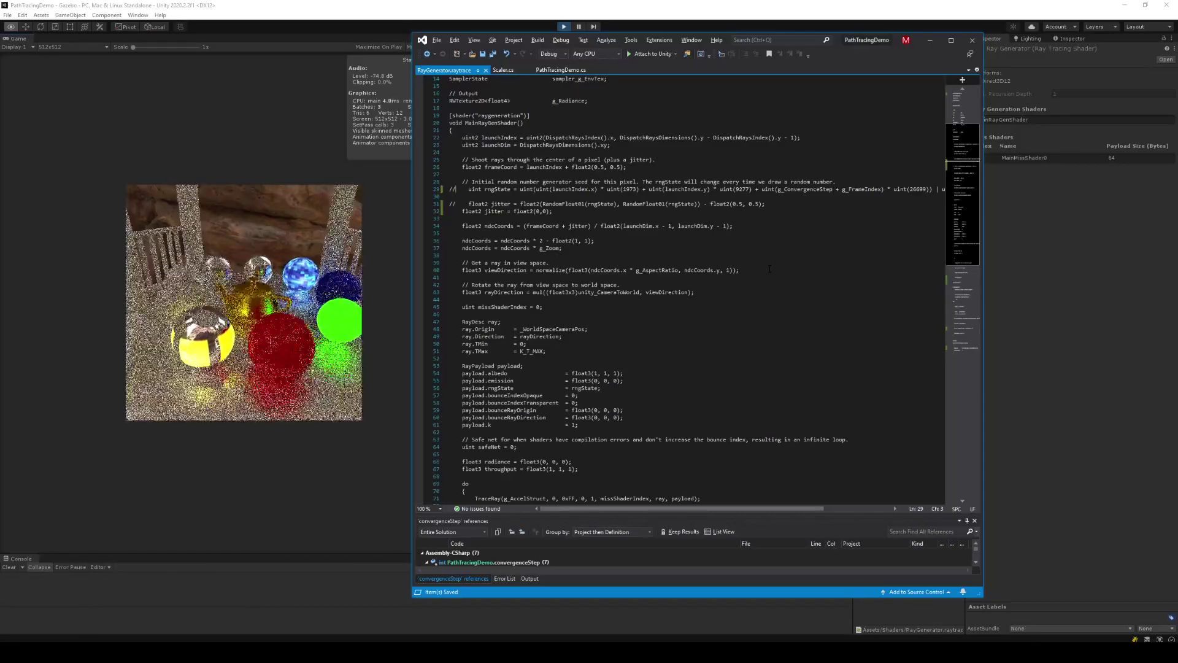
pyautogui.hotkey('alt', 'Tab')
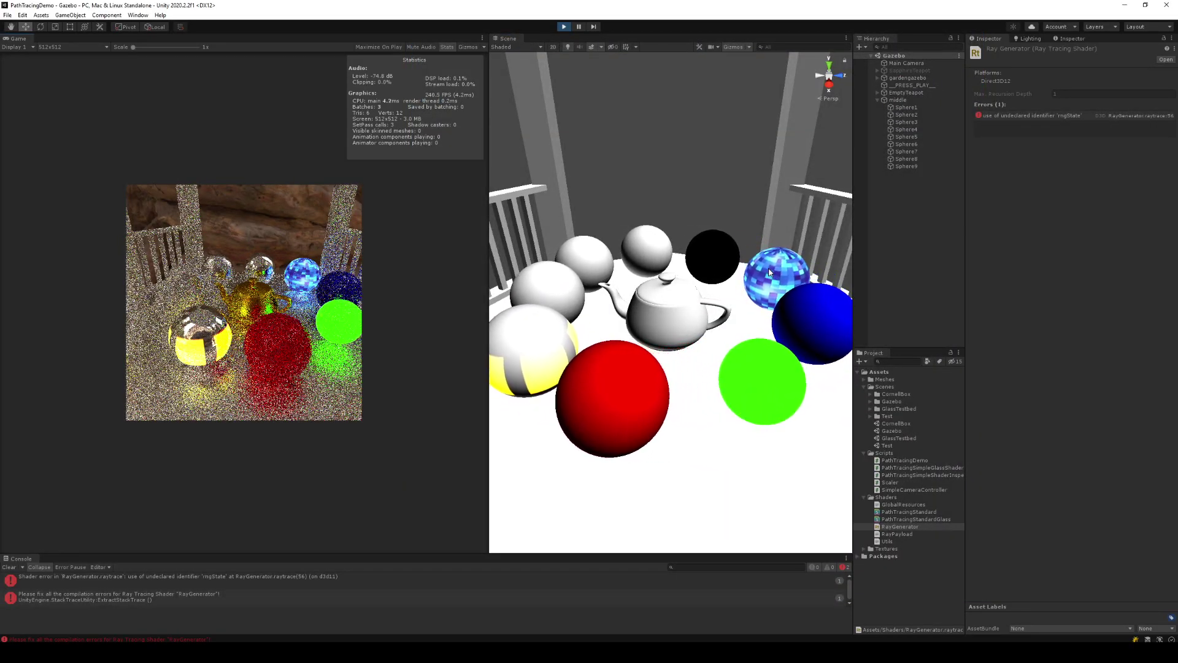
pyautogui.hotkey('alt', 'Tab')
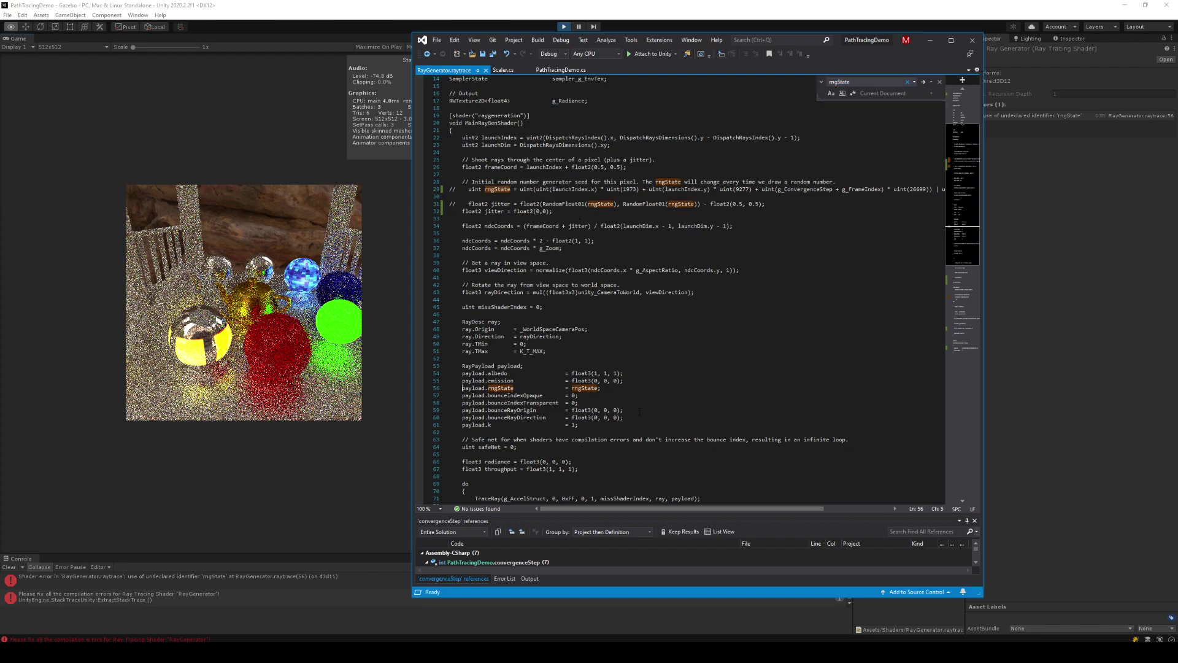
pyautogui.scroll(-4, 641, 411)
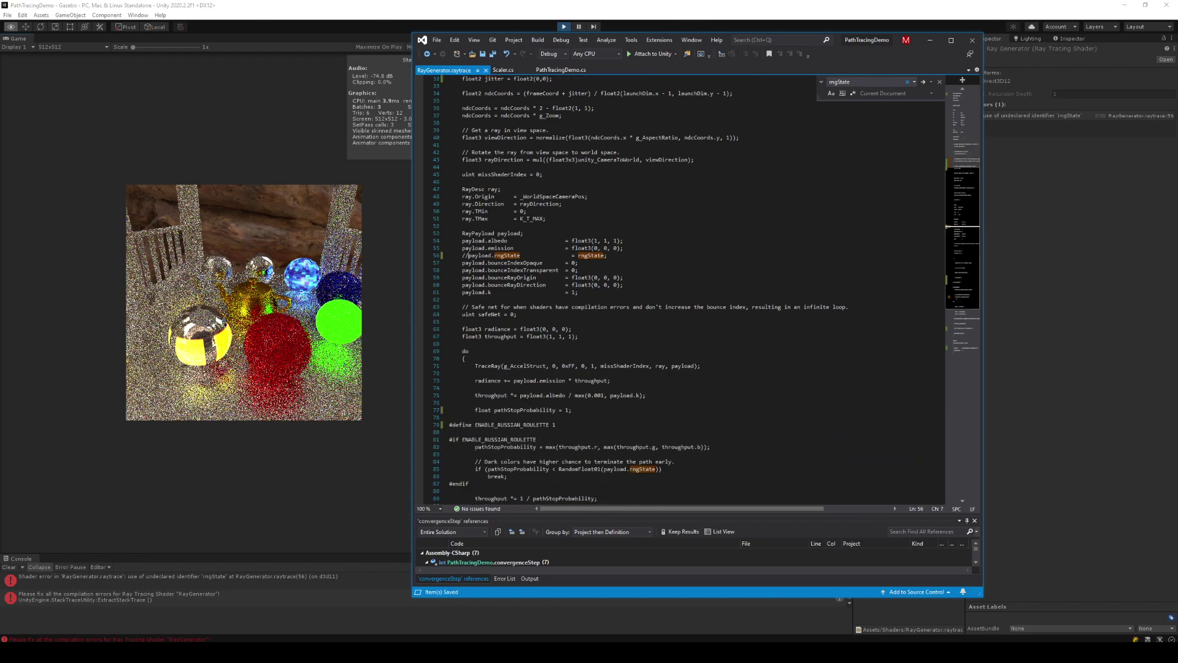
pyautogui.scroll(-7, 669, 370)
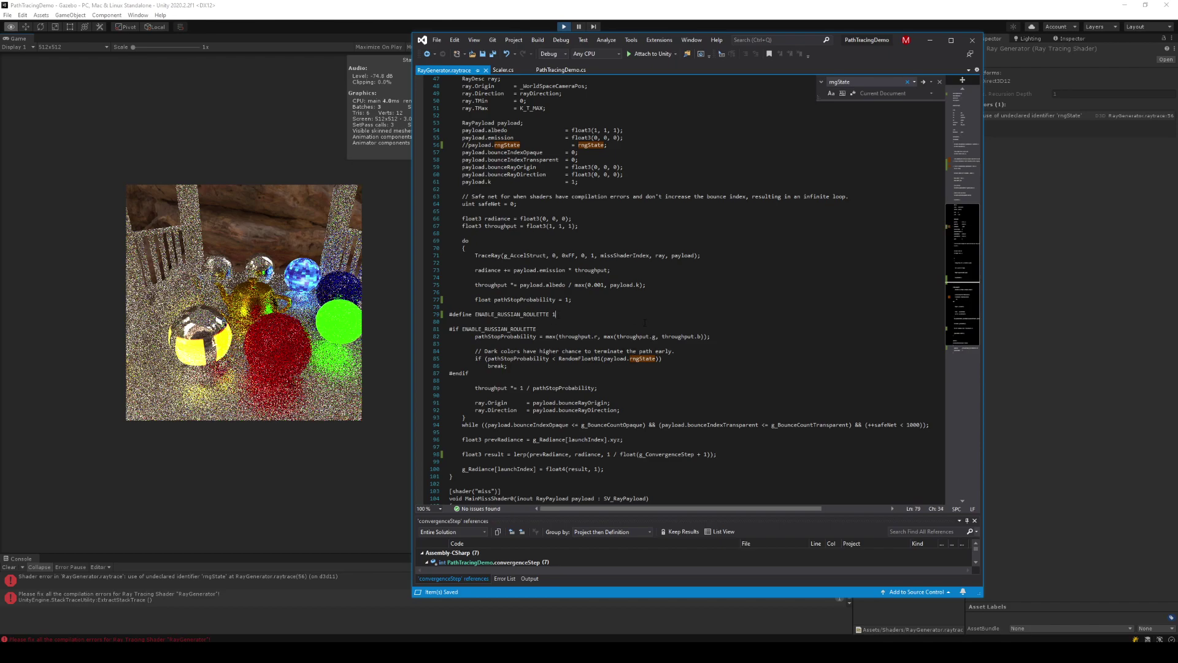
pyautogui.hotkey('ctrl', 's')
pyautogui.hotkey('alt', 'Tab')
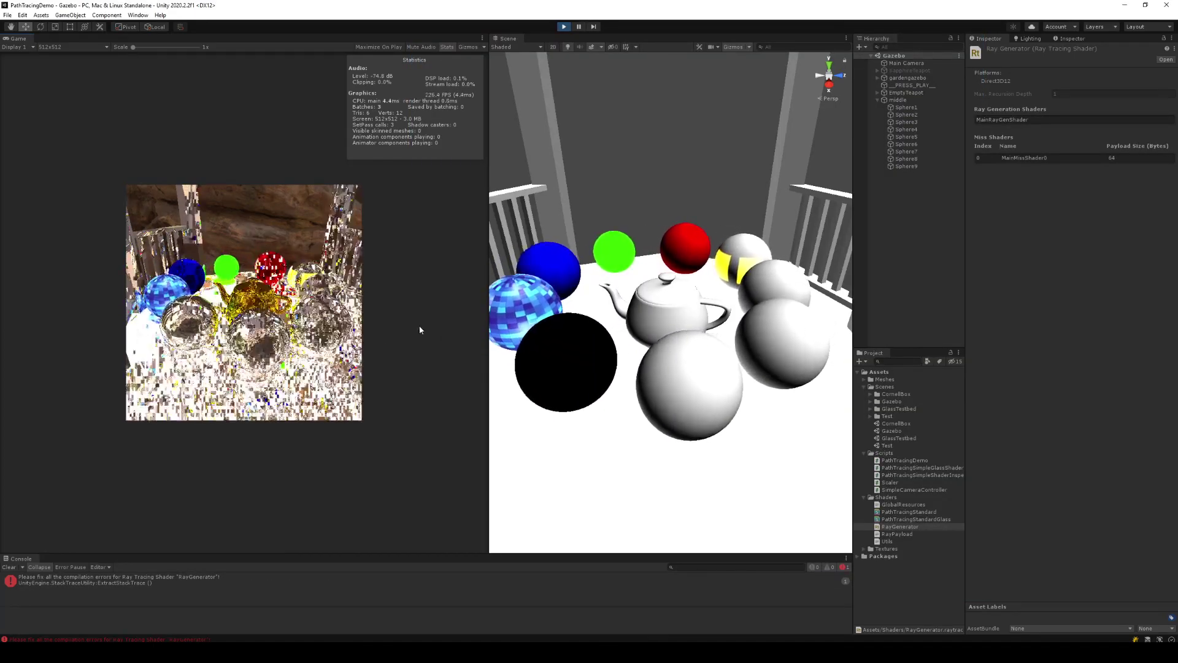
# - Turn and lower the game camera among the spheres and set the Game view to Free Aspect
pyautogui.moveTo(418, 319); pyautogui.dragTo(393, 319, button='right')
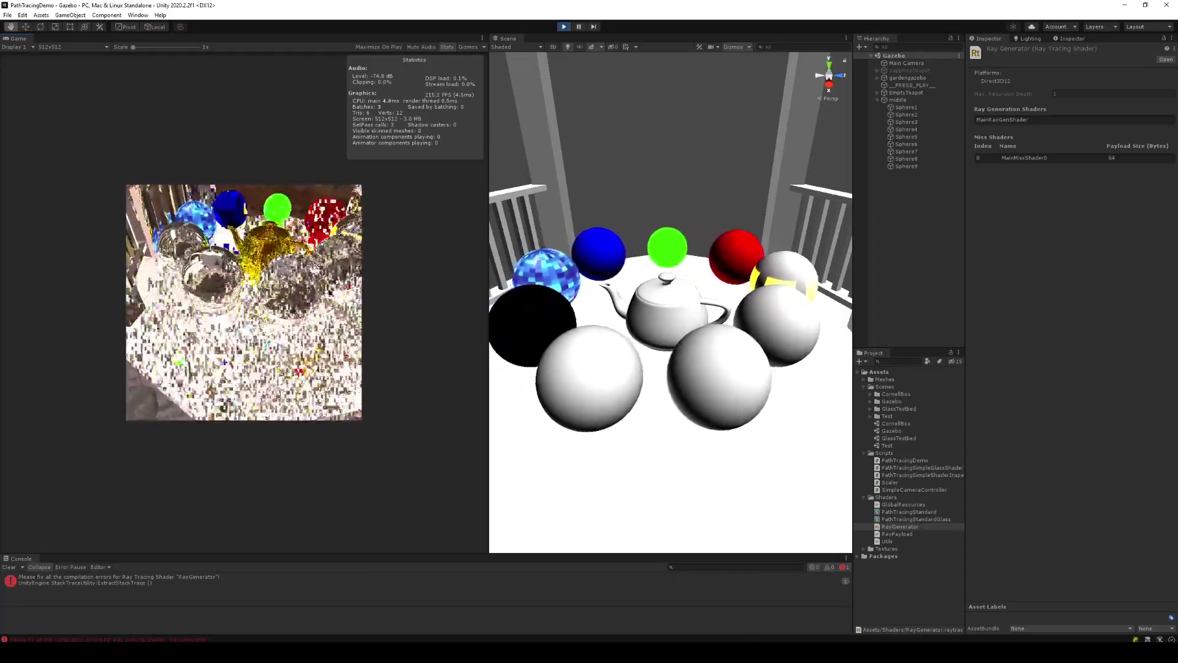
pyautogui.press('q')
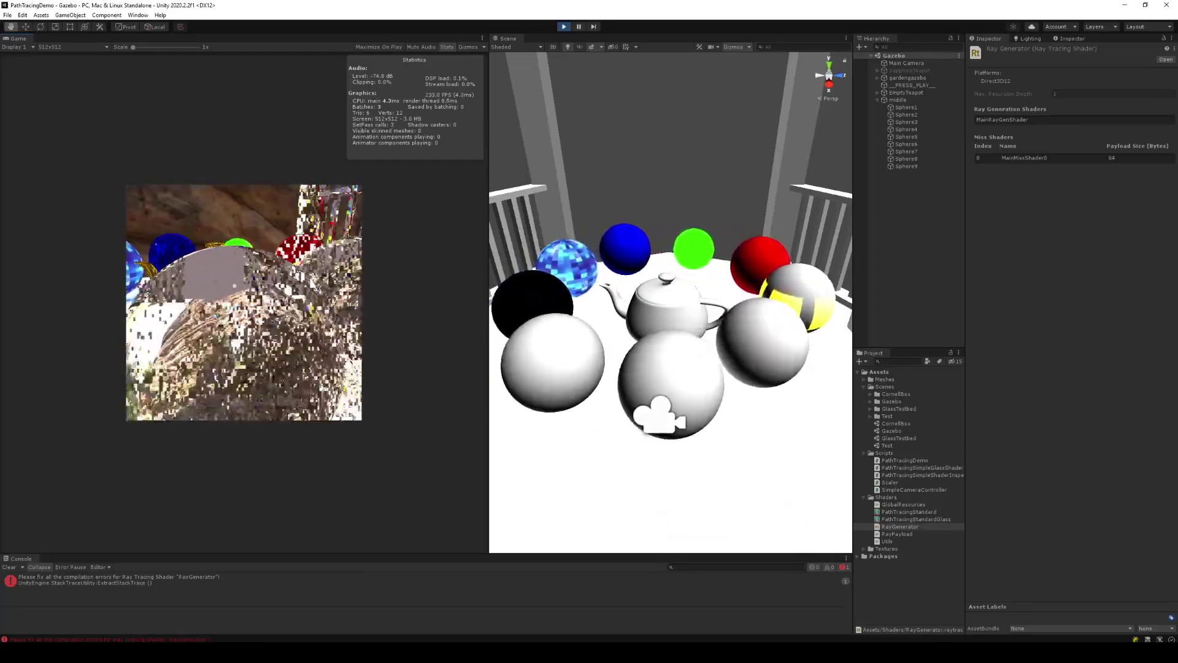
pyautogui.moveTo(243, 301); pyautogui.dragTo(64, 49, button='right')
pyautogui.click(64, 47)
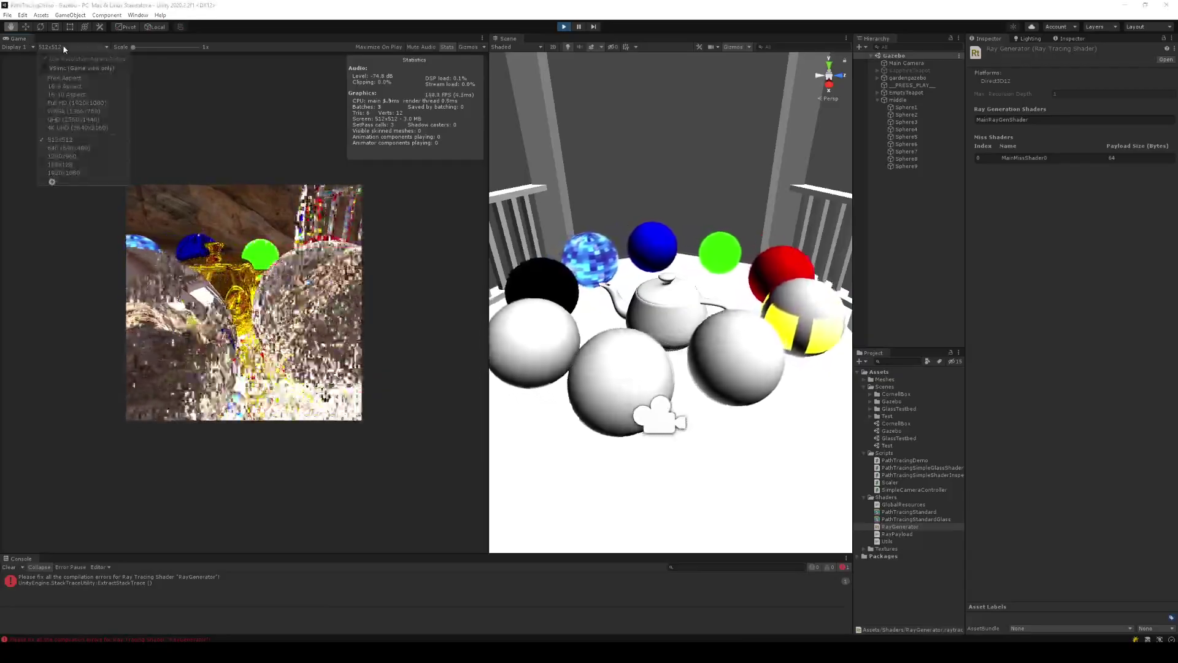
pyautogui.click(67, 74)
# - Fly the camera back with W/A/S to reveal the glass spheres, teapot and table, then return to the shader
pyautogui.press('s')
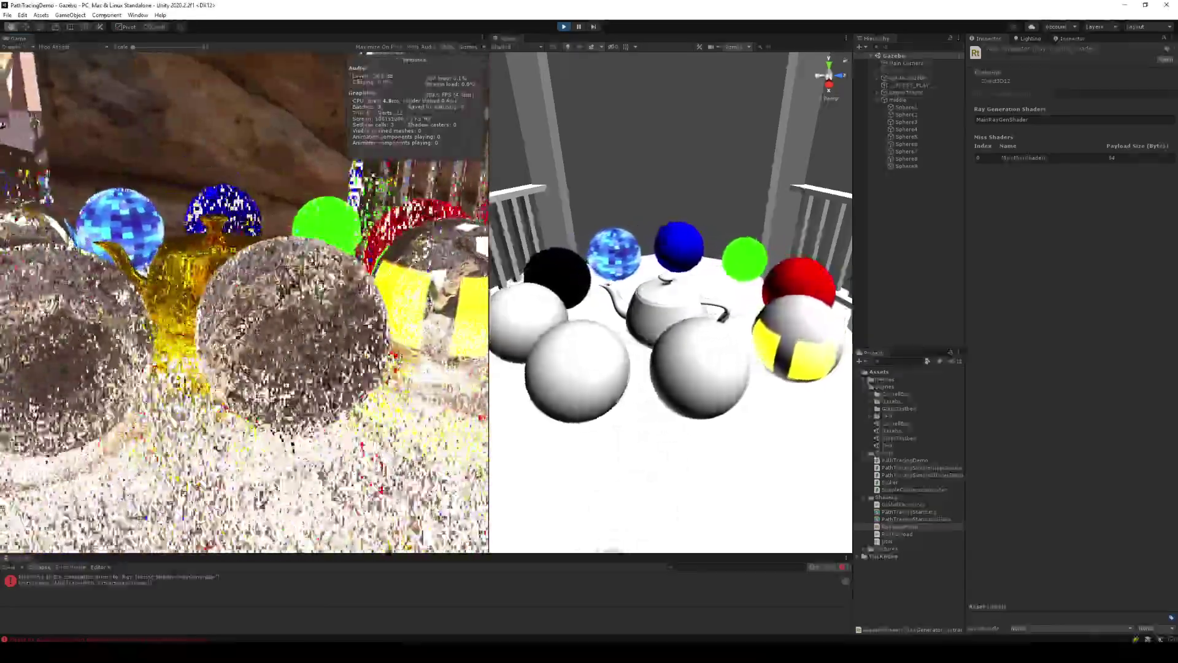
pyautogui.press('w')
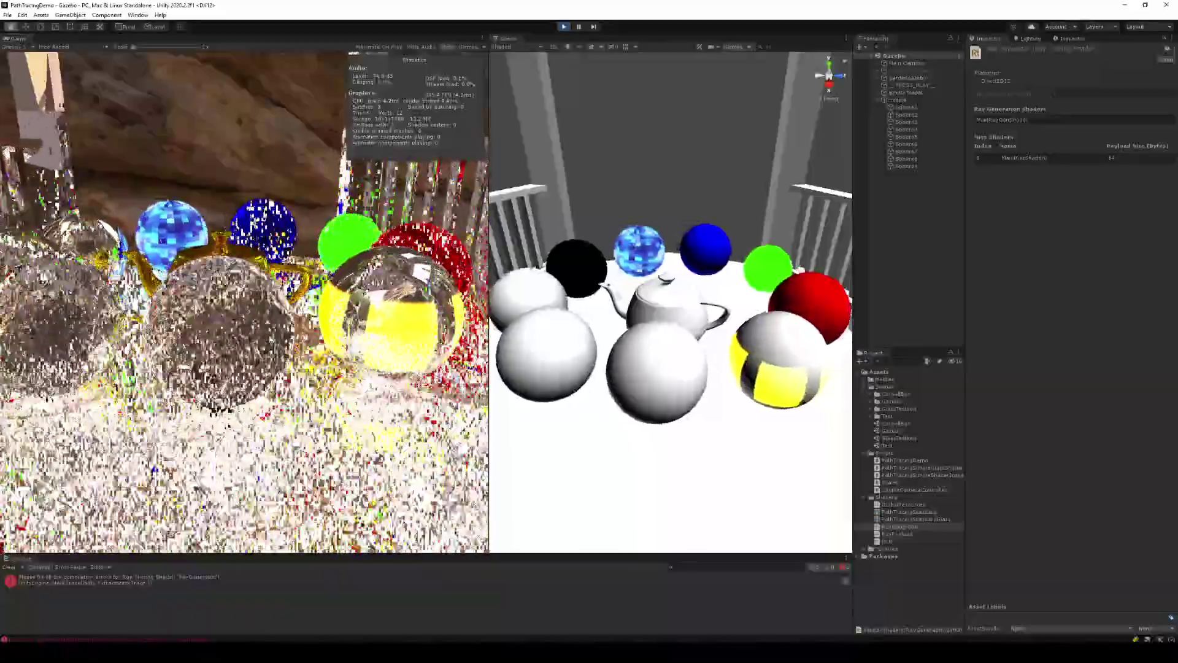
pyautogui.press('s')
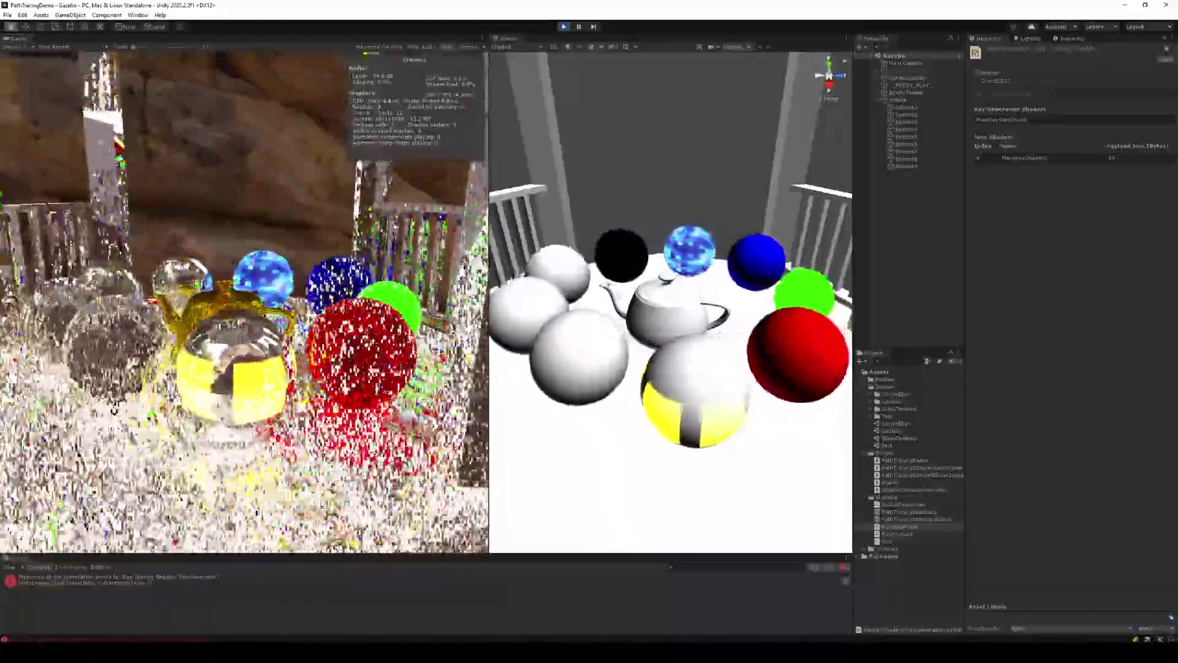
pyautogui.press('w')
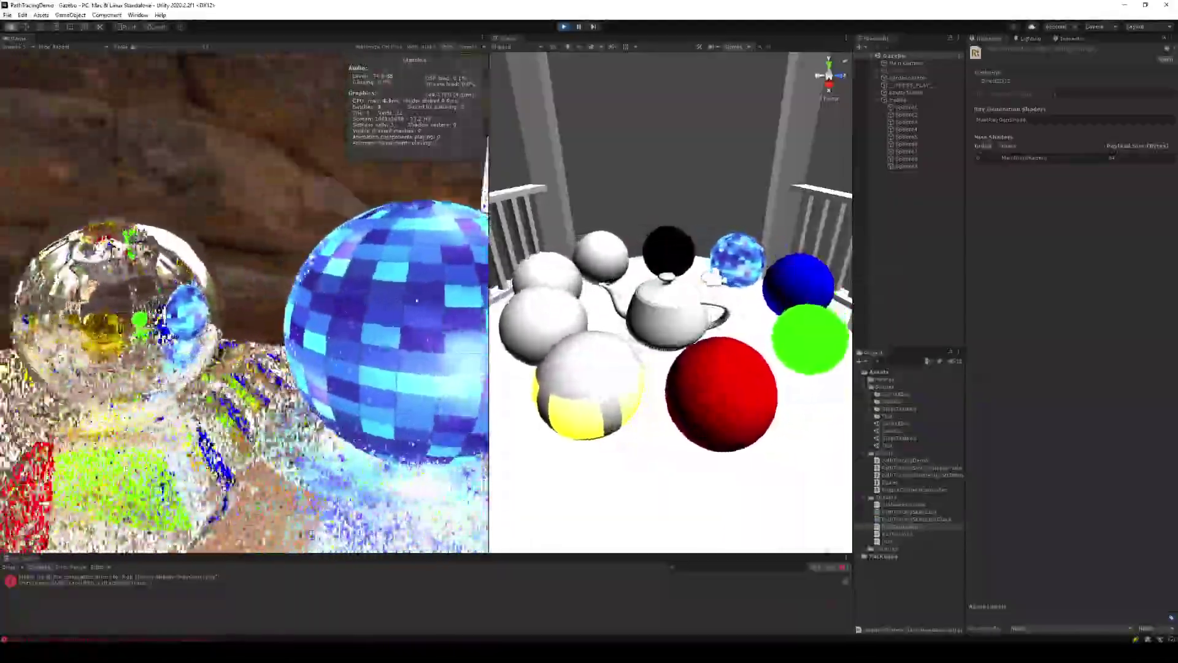
pyautogui.press('a')
pyautogui.press('a')
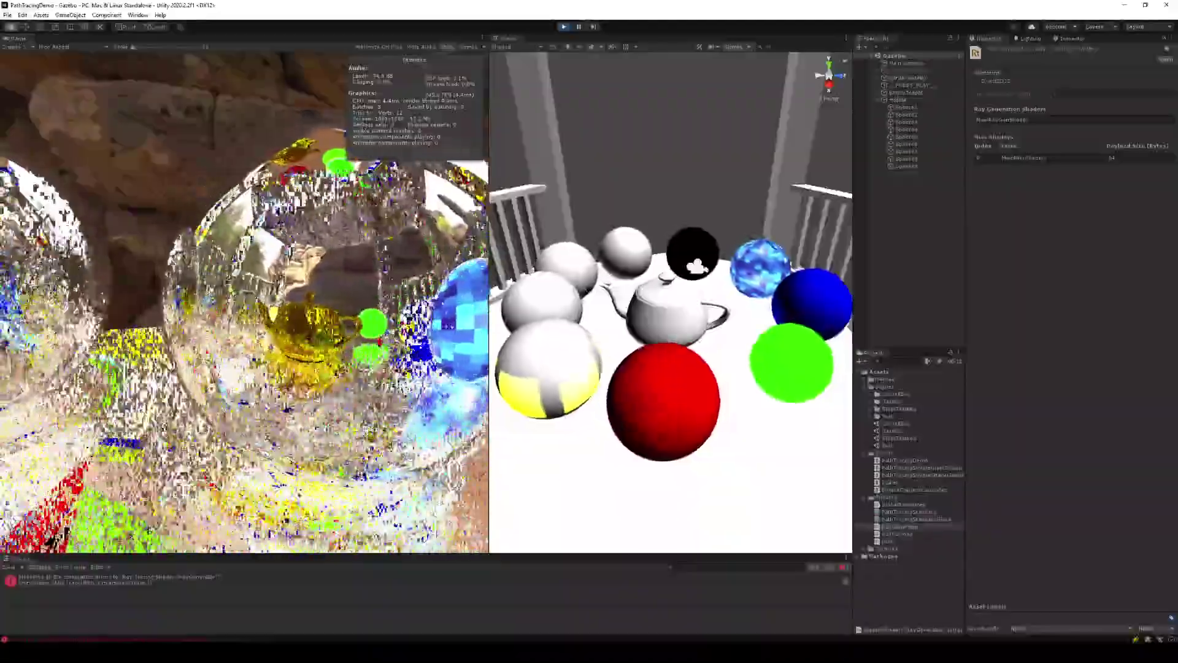
pyautogui.press('s')
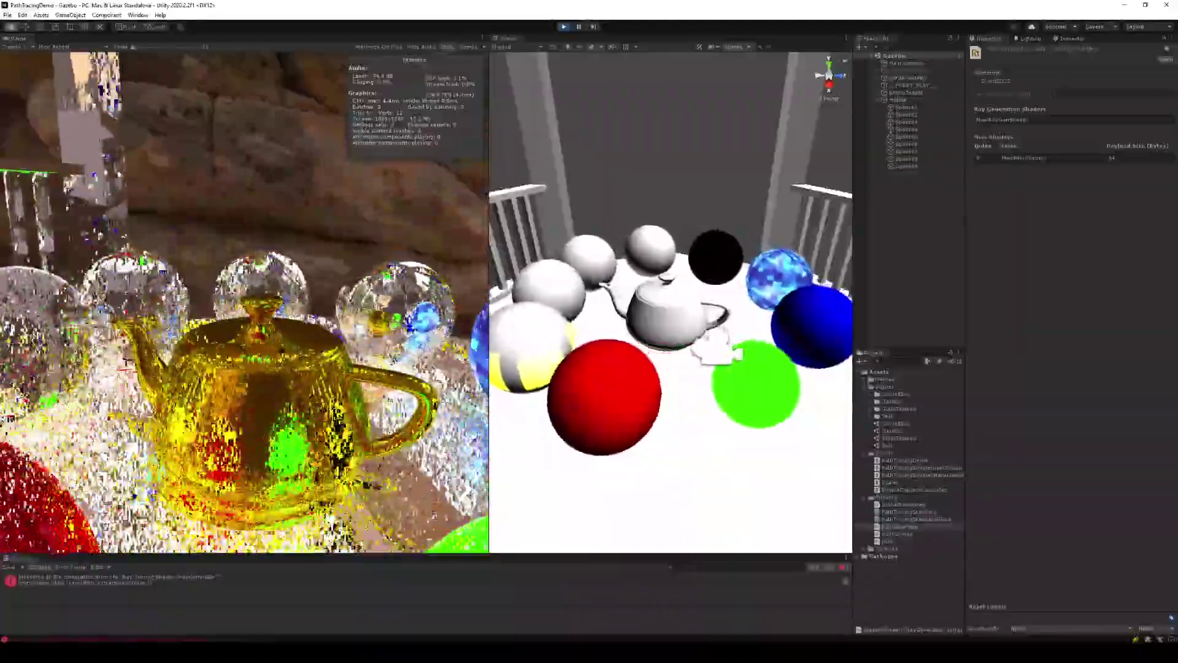
pyautogui.hotkey('alt', 'Tab')
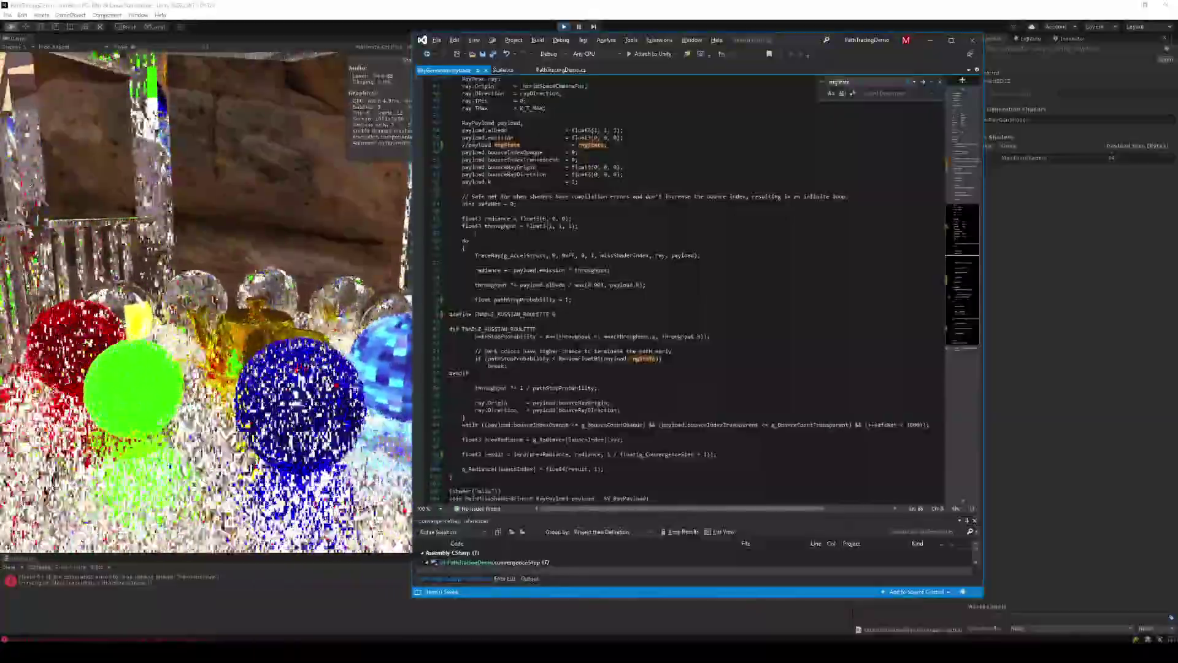
# - Scroll through RayGenerator.raytrace to the throughput line, comparing against Unity's current render
pyautogui.scroll(1, 687, 288)
pyautogui.scroll(4, 688, 288)
pyautogui.scroll(4, 687, 288)
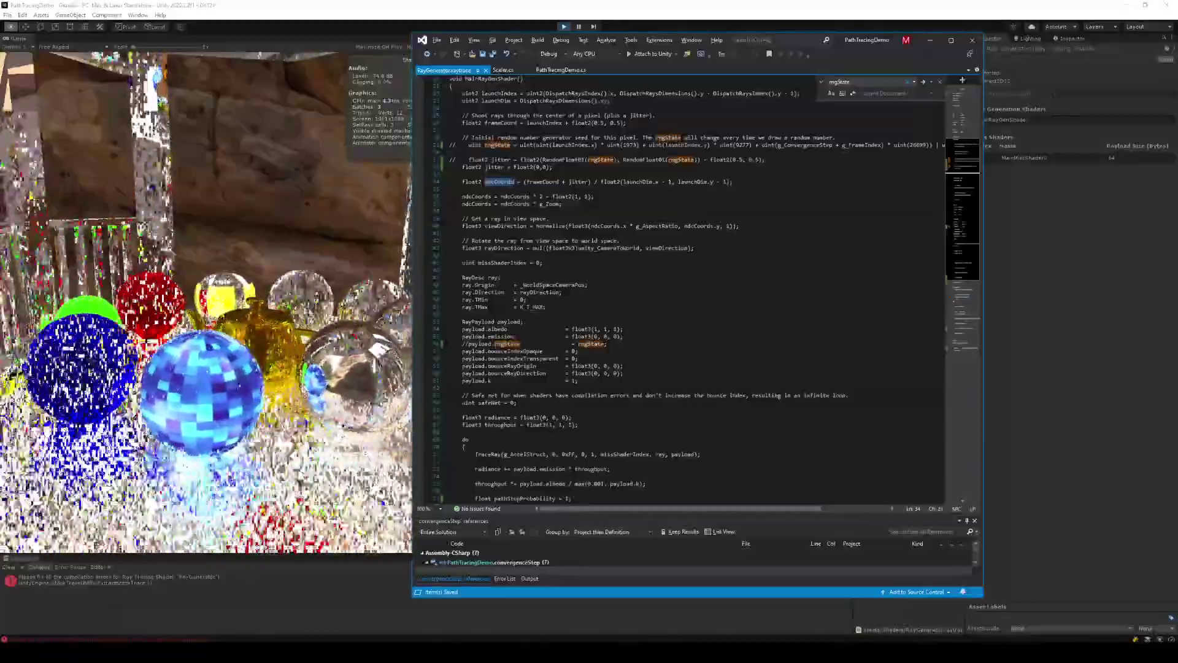
pyautogui.scroll(2, 687, 289)
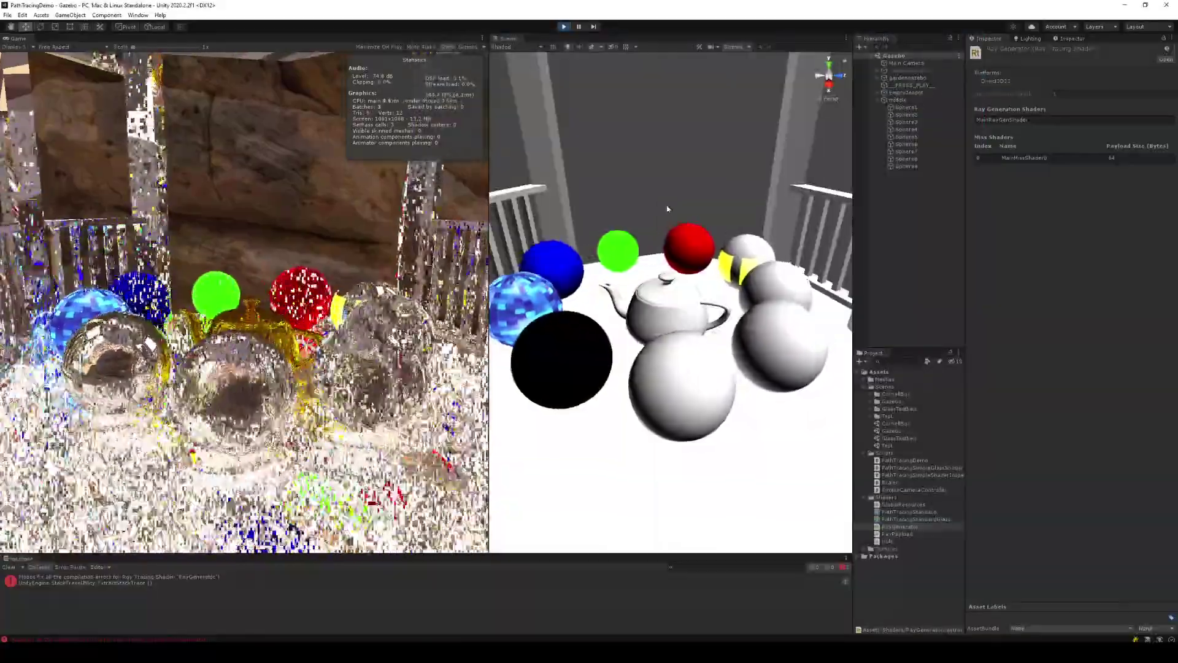
pyautogui.hotkey('alt', 'Tab')
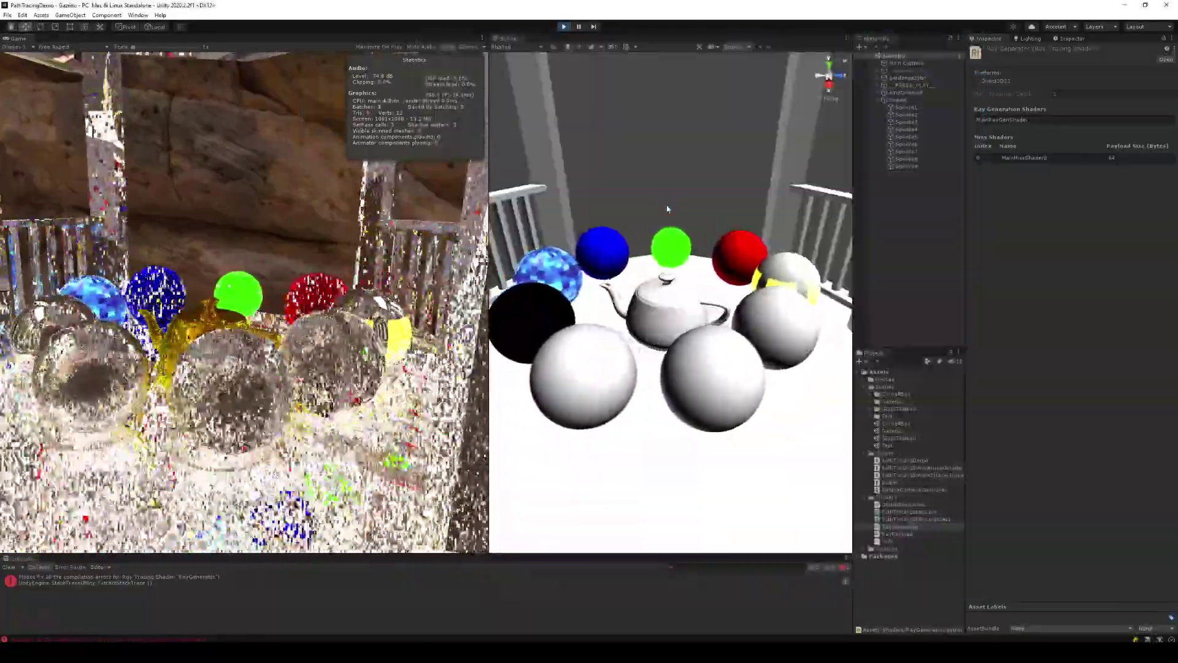
pyautogui.hotkey('alt', 'Tab')
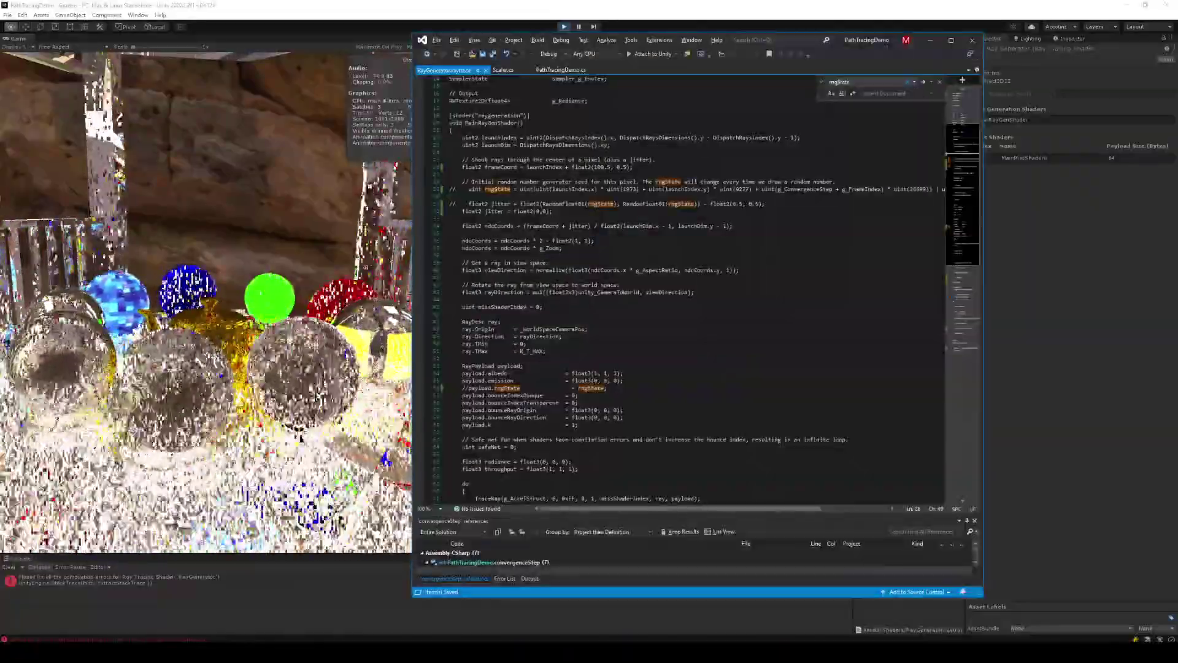
pyautogui.hotkey('alt', 'Tab')
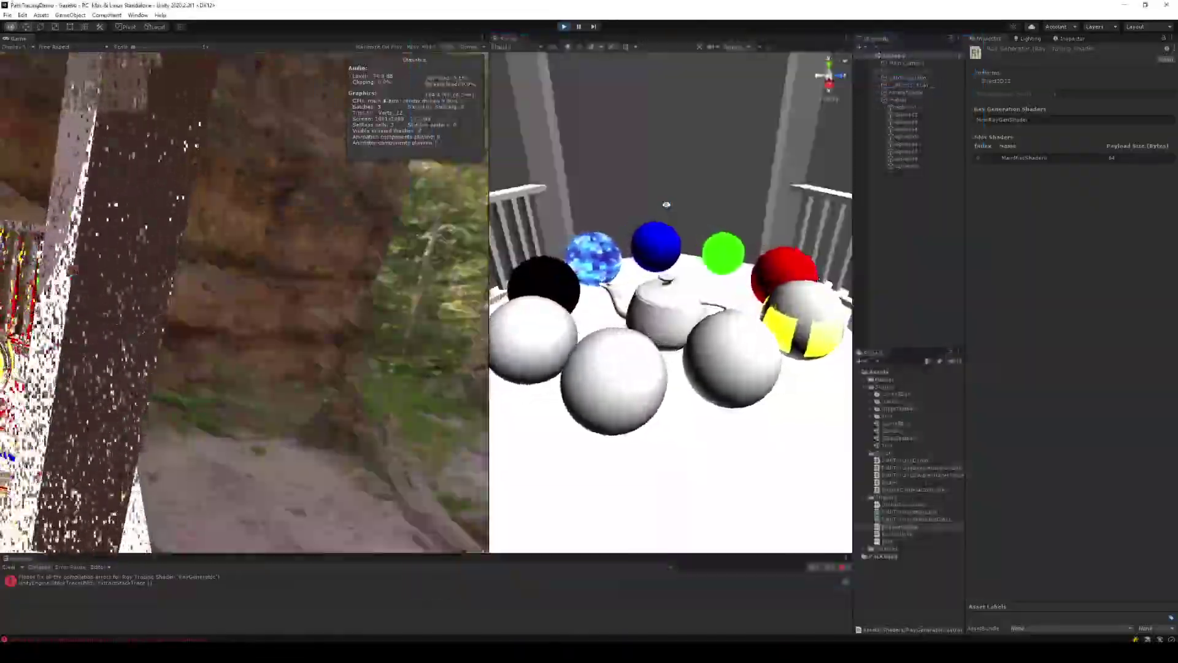
pyautogui.hotkey('alt', 'Tab')
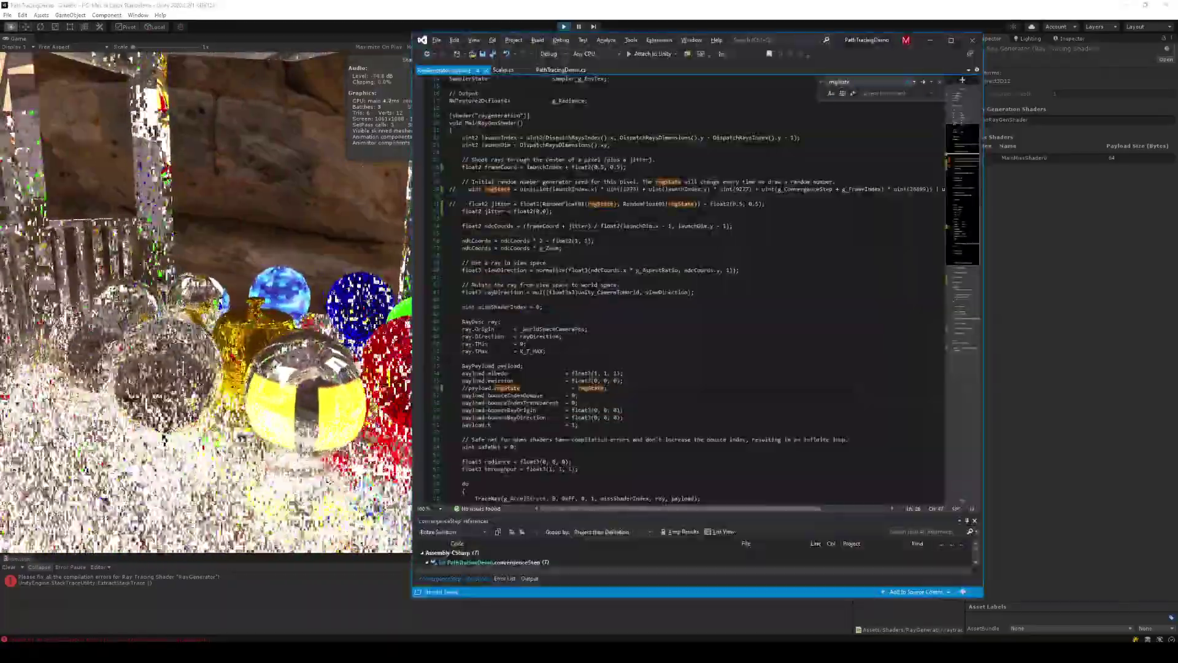
pyautogui.scroll(-5, 681, 289)
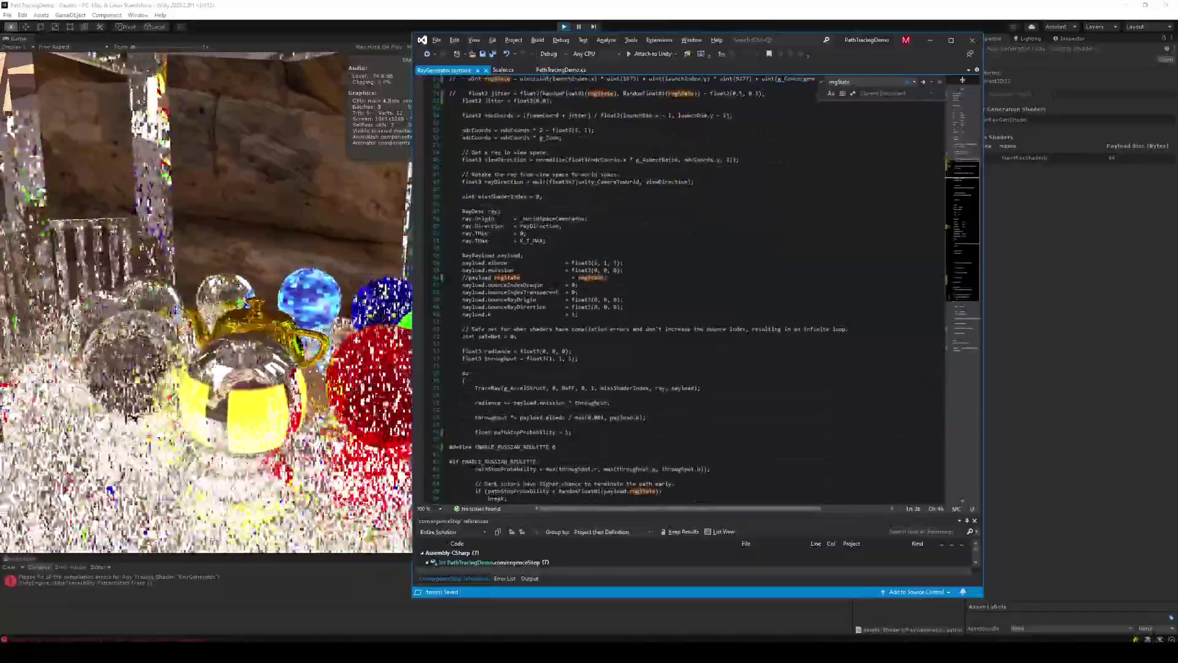
pyautogui.scroll(-3, 680, 288)
pyautogui.scroll(-3, 681, 288)
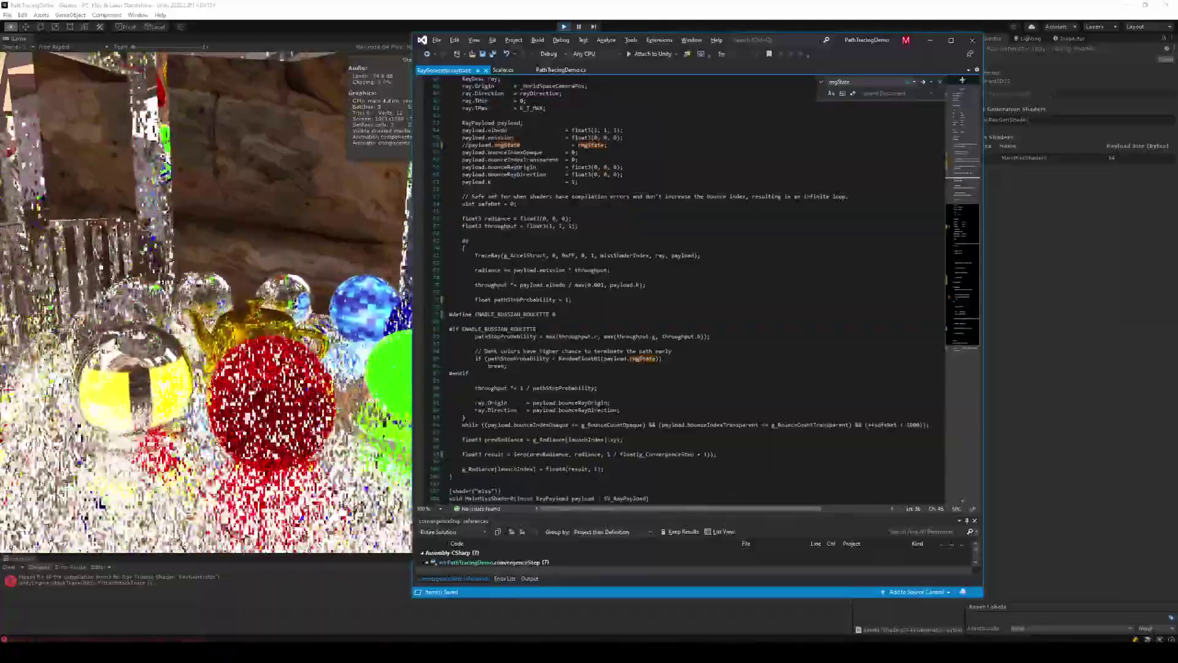
pyautogui.hotkey('alt', 'Tab')
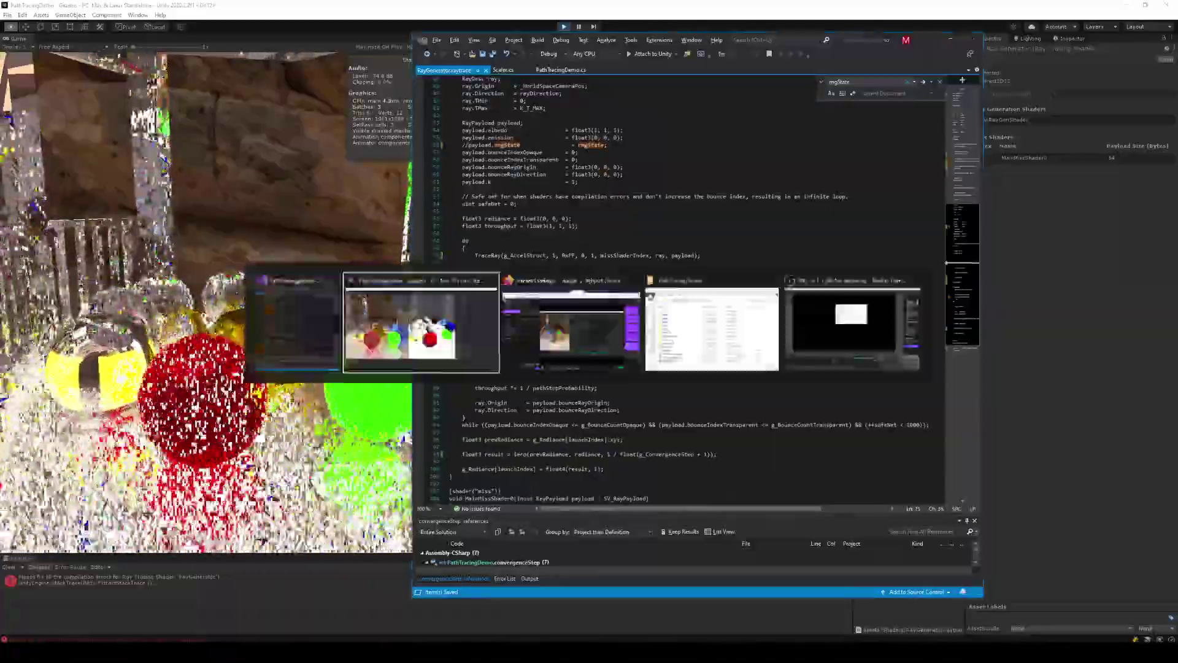
pyautogui.hotkey('alt', 'Tab')
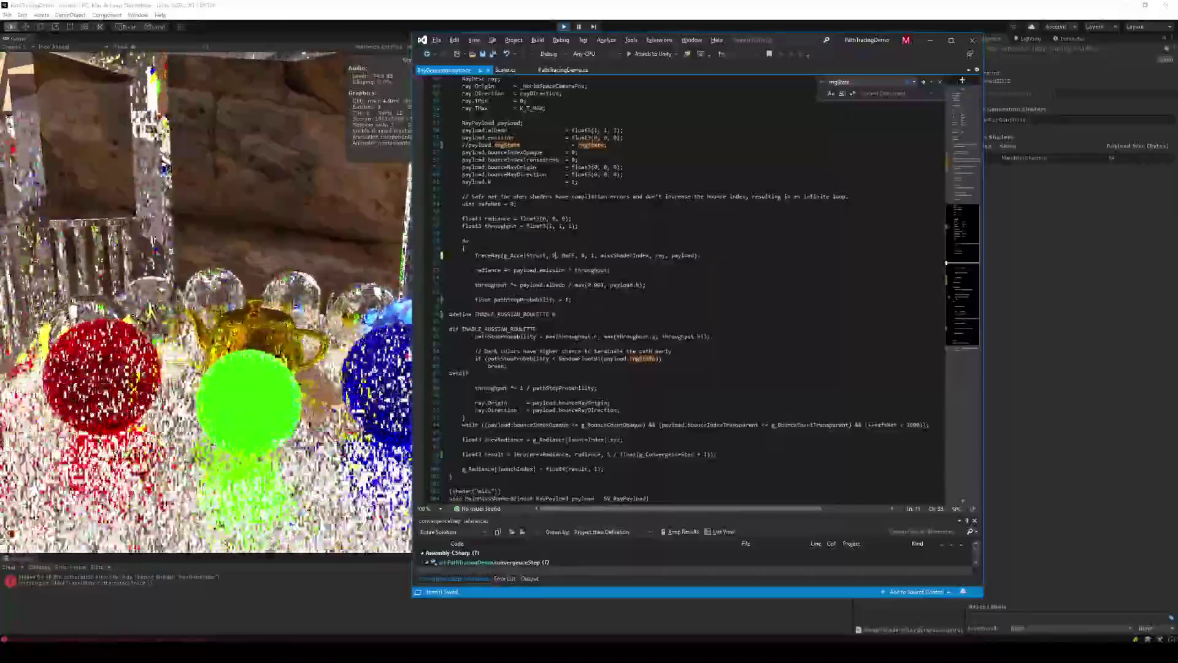
pyautogui.hotkey('alt', 'Tab')
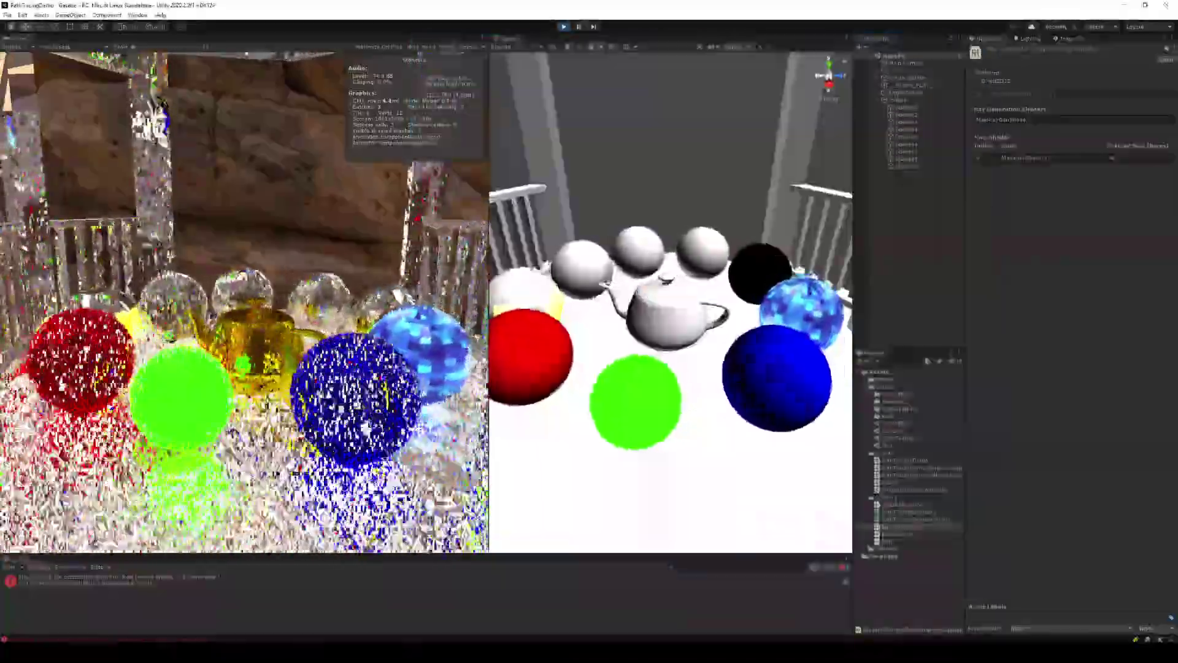
pyautogui.hotkey('alt', 'Tab')
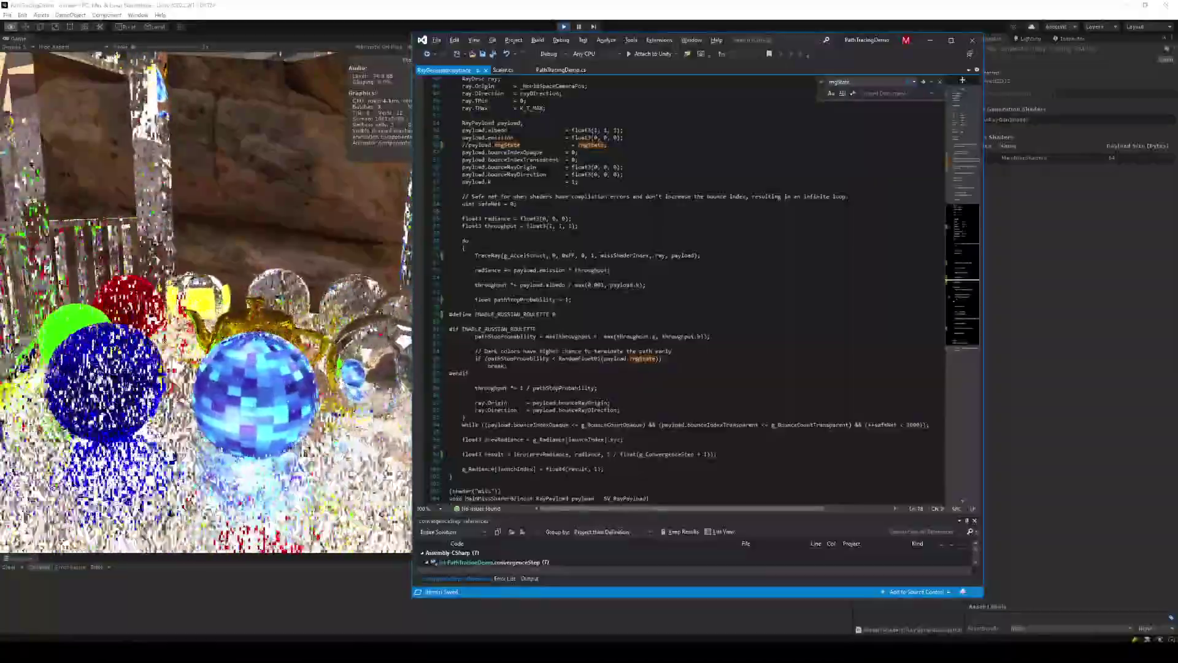
# - Raise the throughput minimum from max(0.001, payload.k) to 10, then fly Unity's camera toward the disco sphere
pyautogui.click(594, 285)
pyautogui.press('Delete')
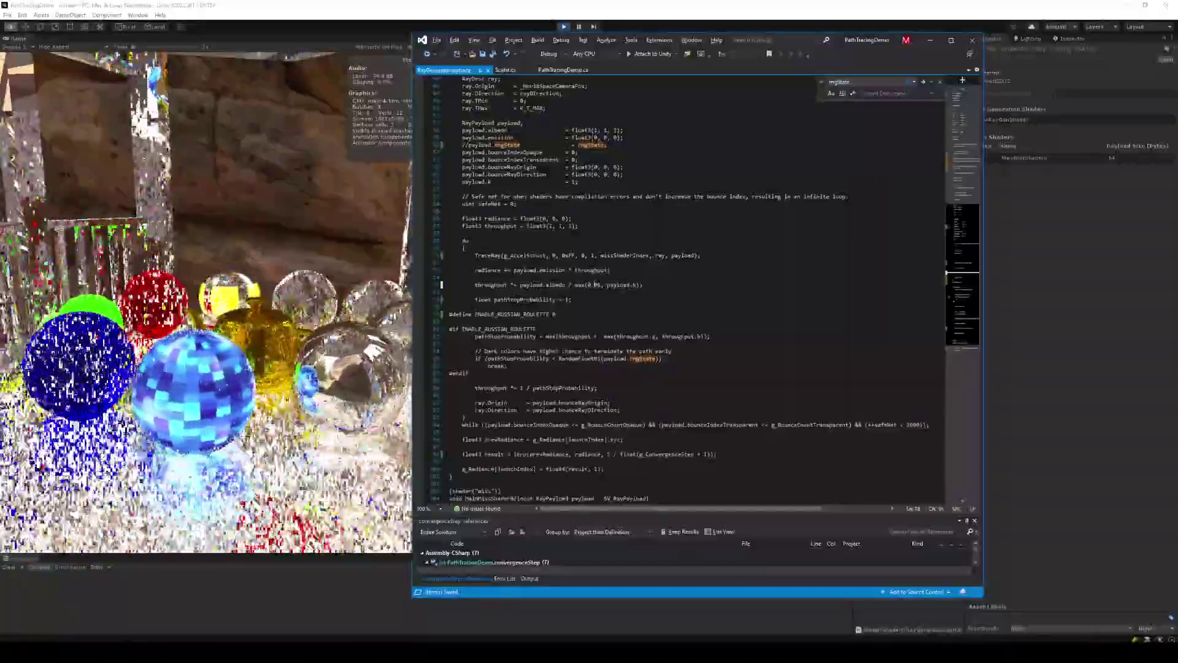
pyautogui.press('Delete')
pyautogui.hotkey('alt', 'Tab')
pyautogui.hotkey('alt', 'Tab')
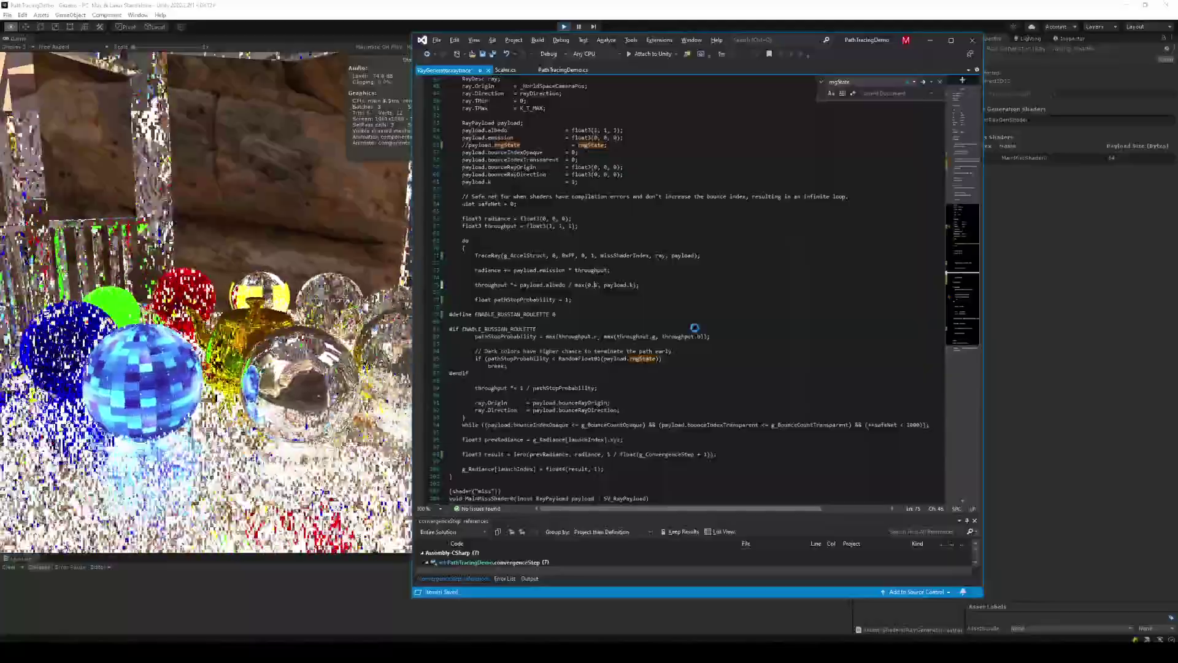
pyautogui.hotkey('alt', 'Tab')
pyautogui.hotkey('alt', 'Tab')
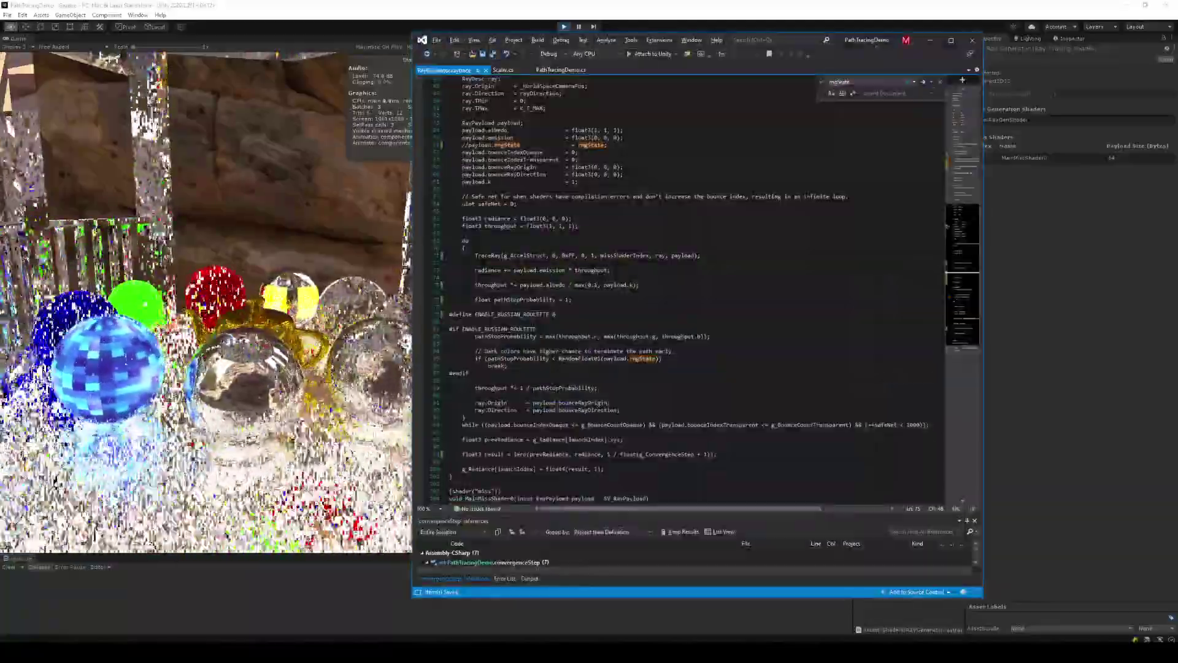
pyautogui.hotkey('alt', 'Tab')
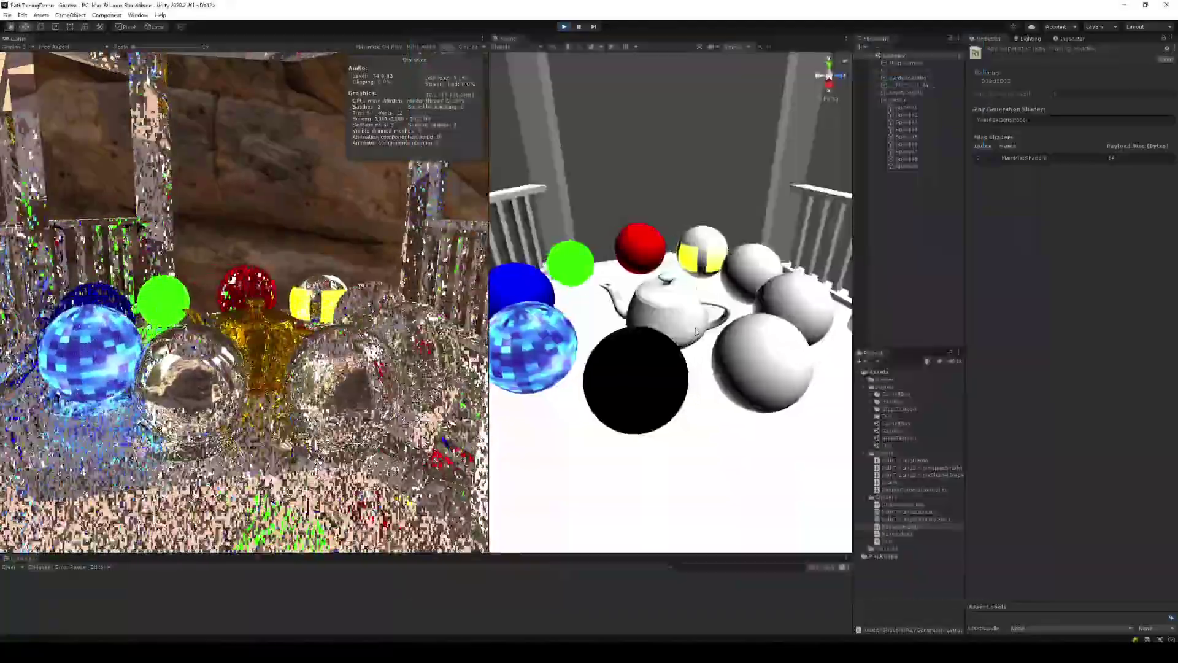
pyautogui.hotkey('alt', 'Tab')
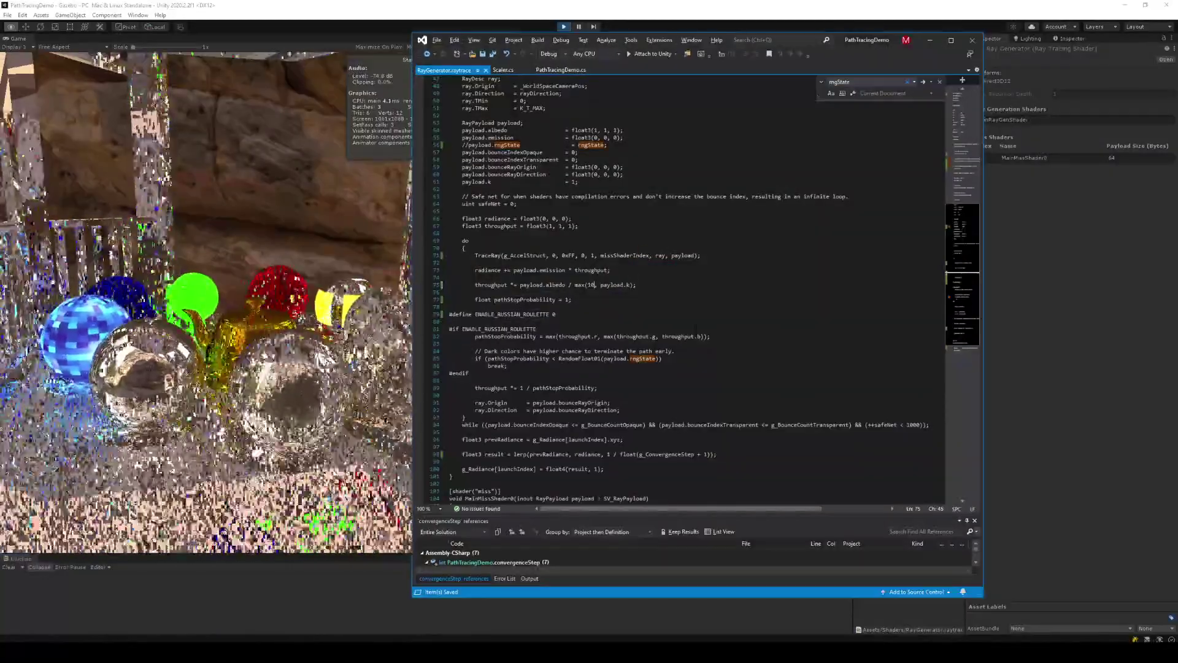
pyautogui.hotkey('alt', 'Tab')
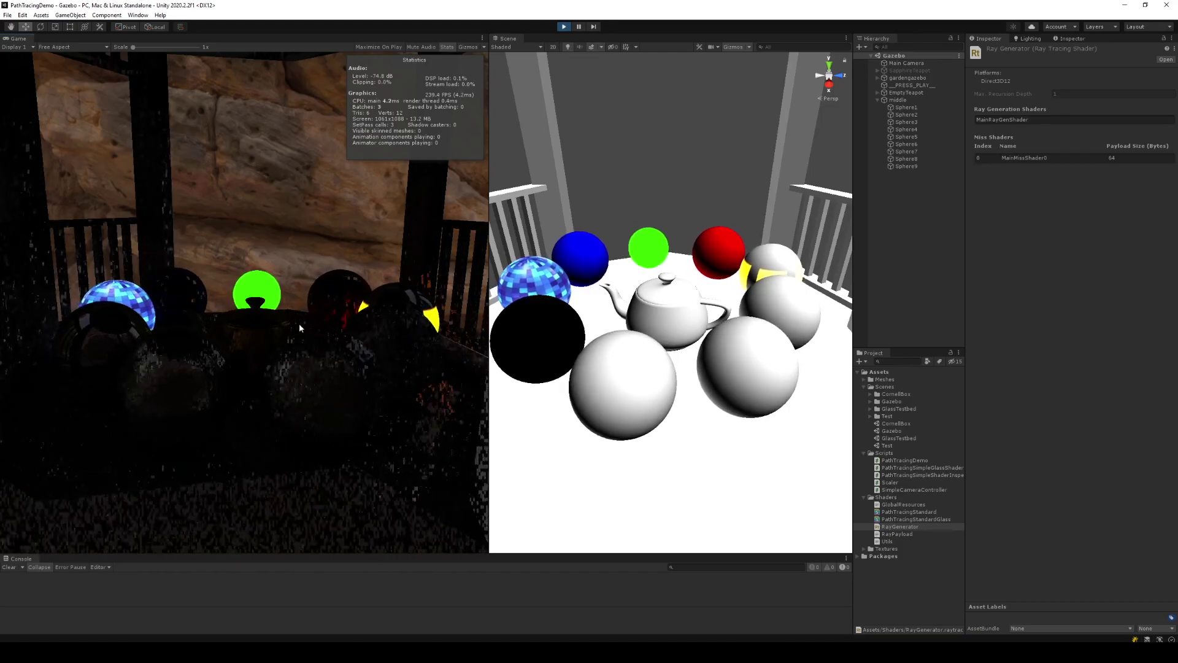
pyautogui.moveTo(300, 329); pyautogui.dragTo(299, 328, button='right')
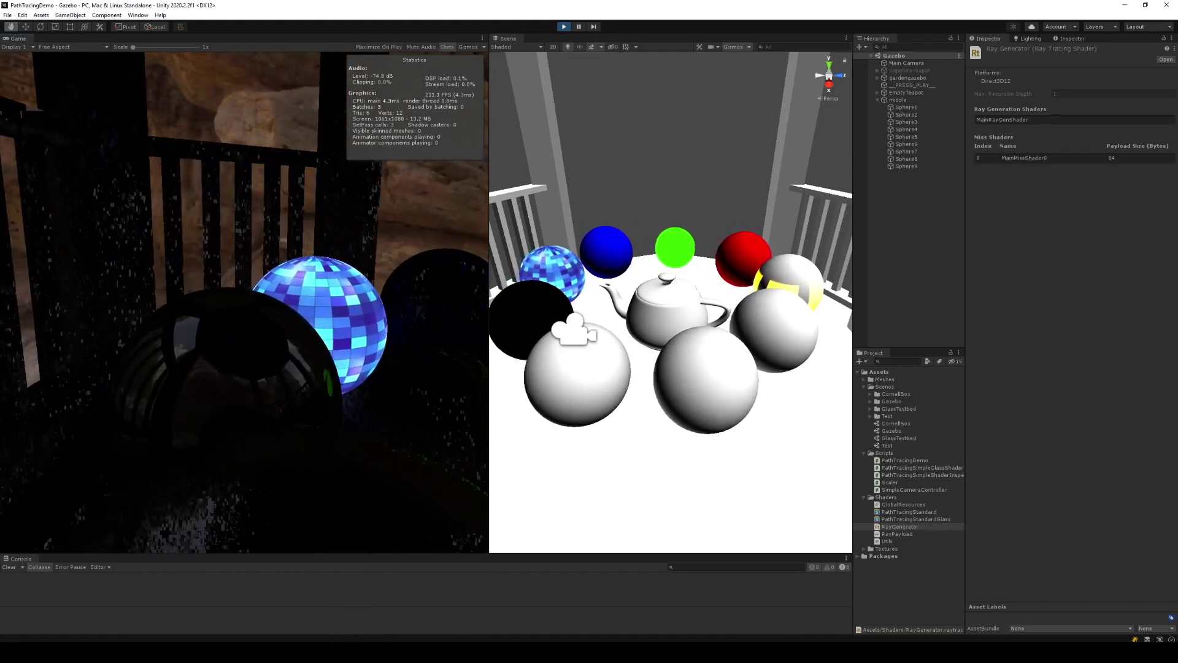
pyautogui.press('w')
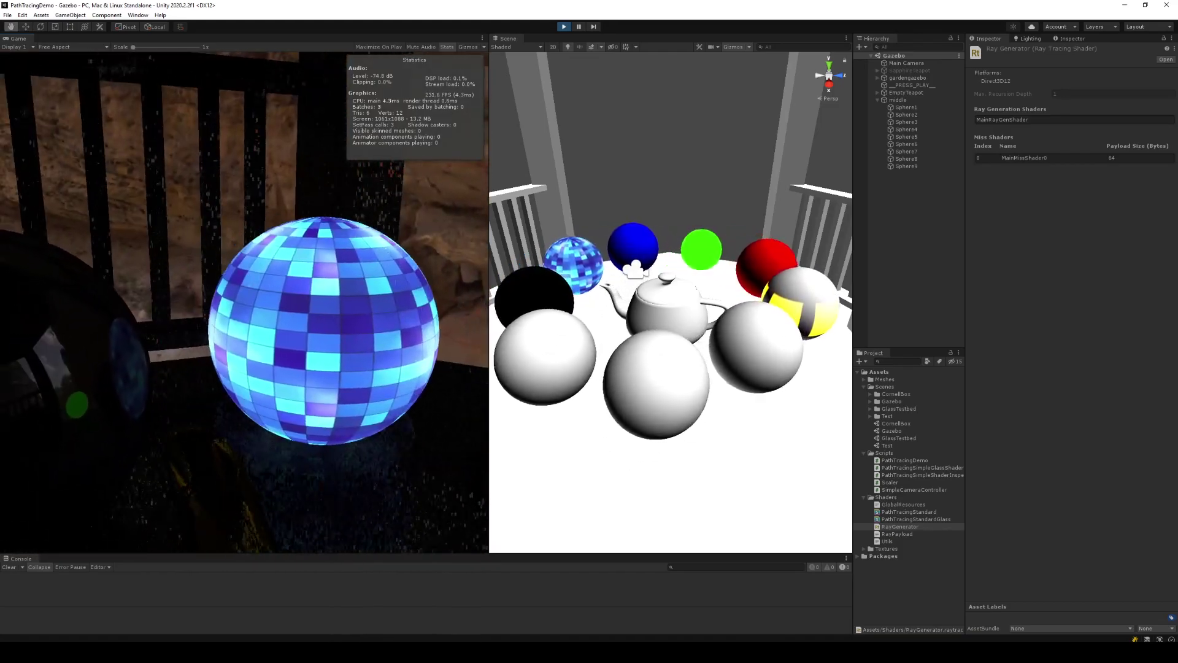
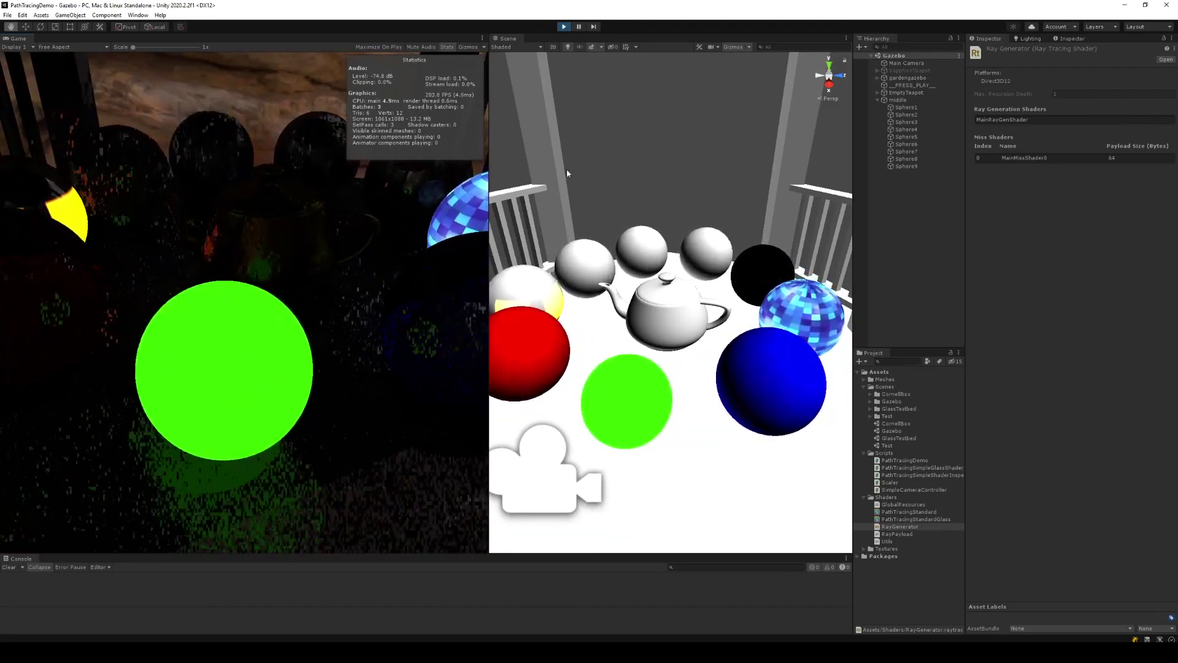
# - Stop Play mode, select the green Sphere5 and adjust its smoothness, keeping Index of Refraction at 1.535
pyautogui.hotkey('ctrl', 'p')
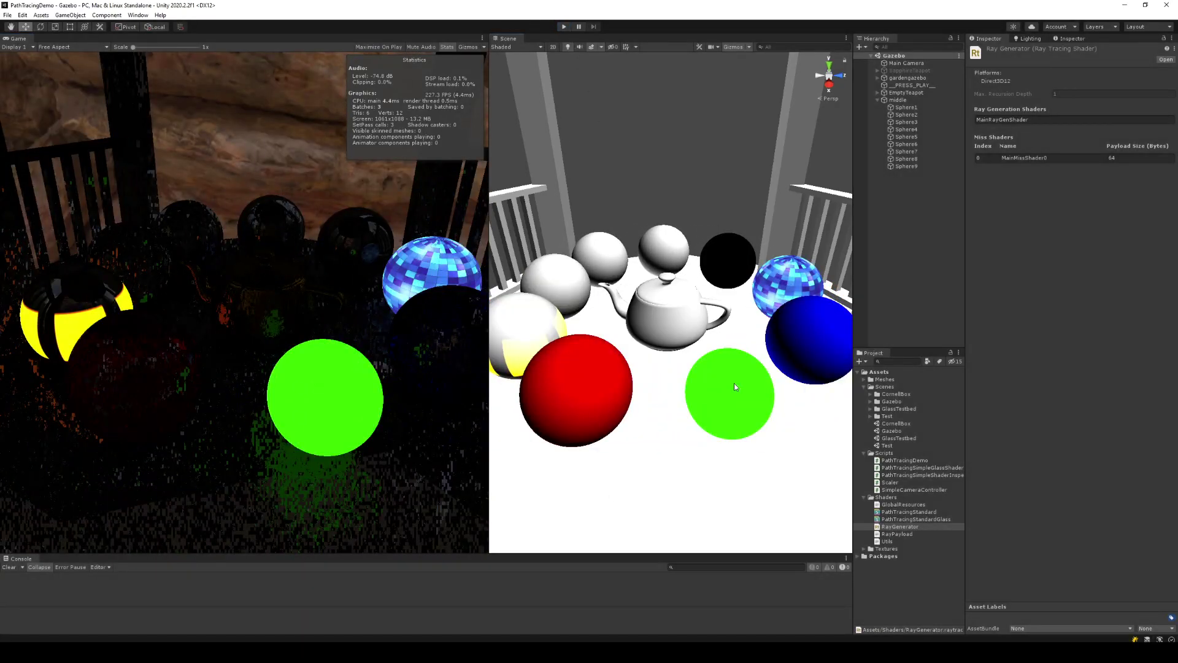
pyautogui.click(735, 386)
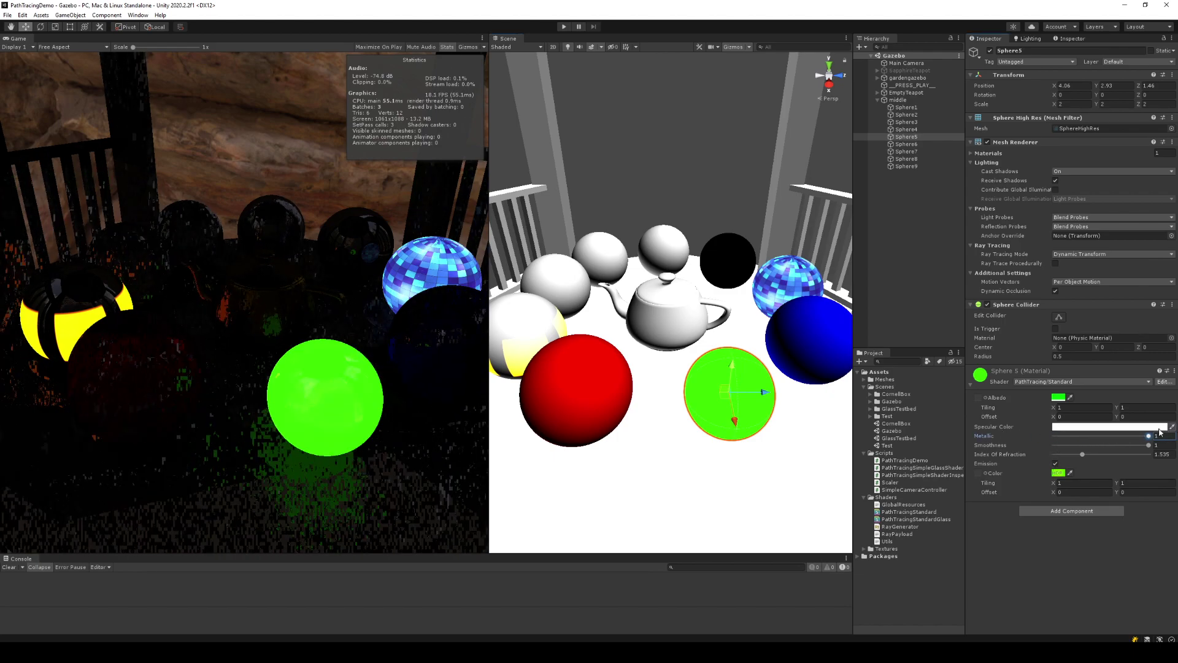
pyautogui.moveTo(1148, 445); pyautogui.dragTo(1176, 441)
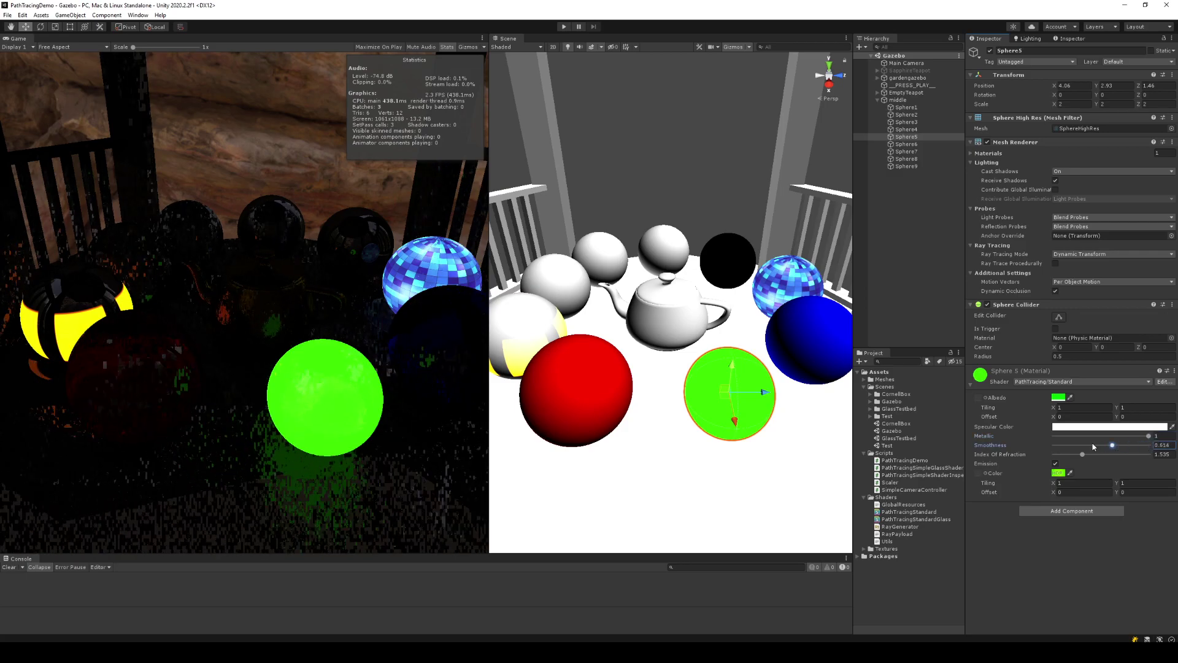
pyautogui.moveTo(1082, 454); pyautogui.dragTo(1041, 459)
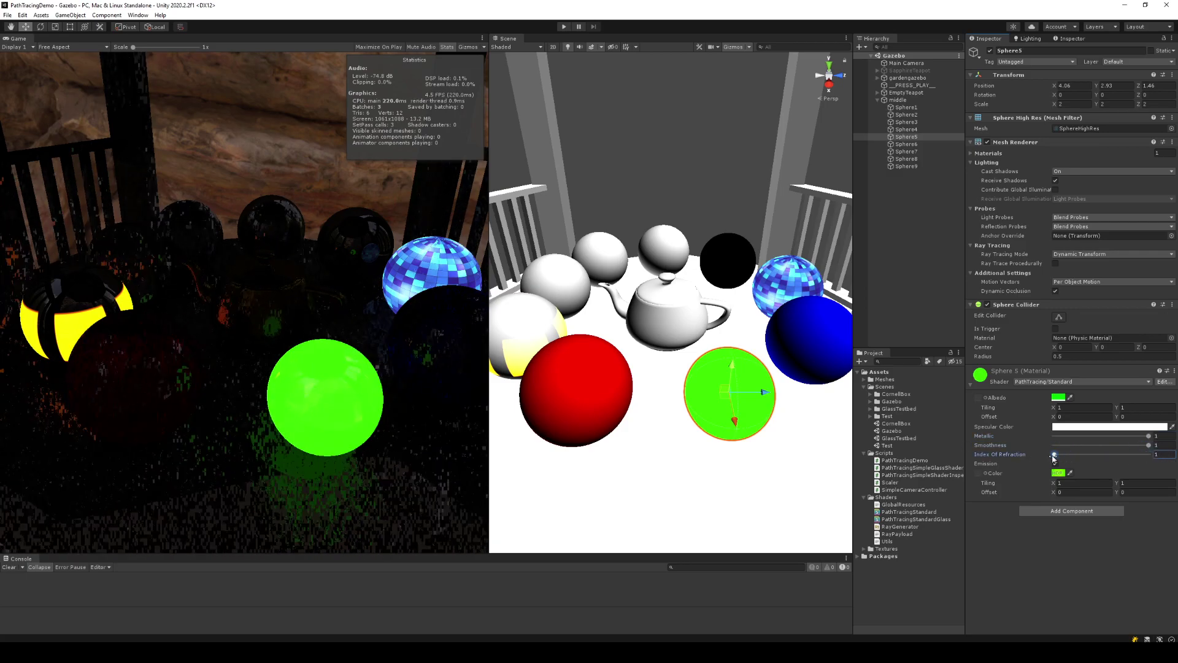
pyautogui.hotkey('ctrl', 'z')
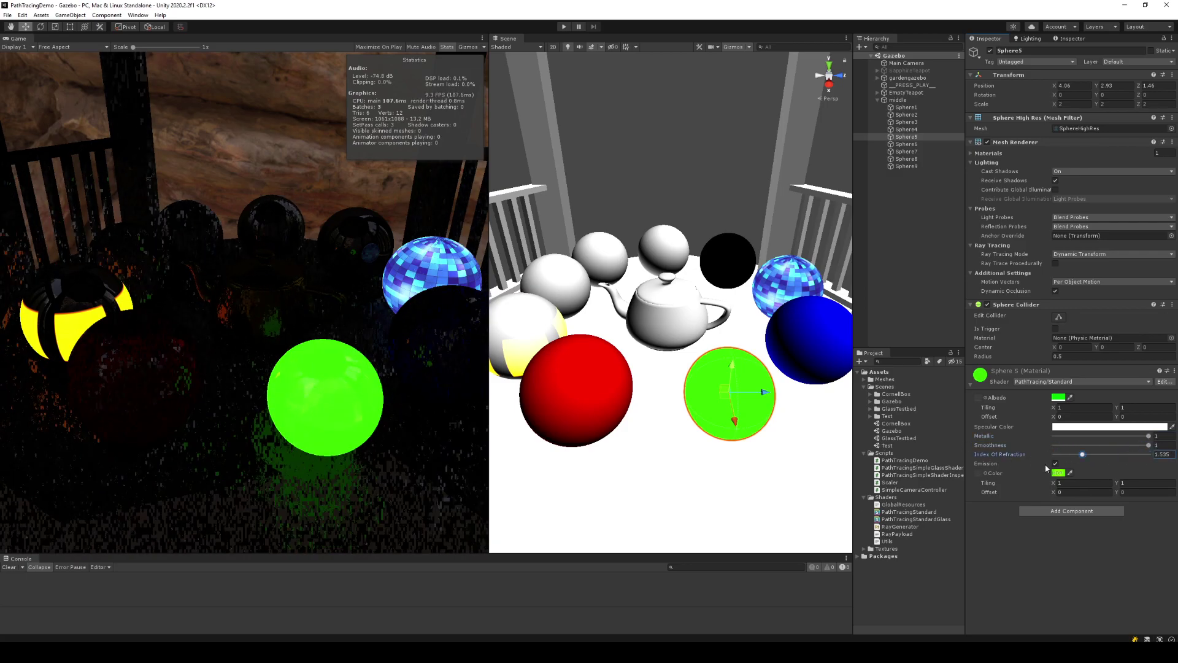
# - Try the specular and albedo colour pickers, darkening the colour to black
pyautogui.click(1057, 426)
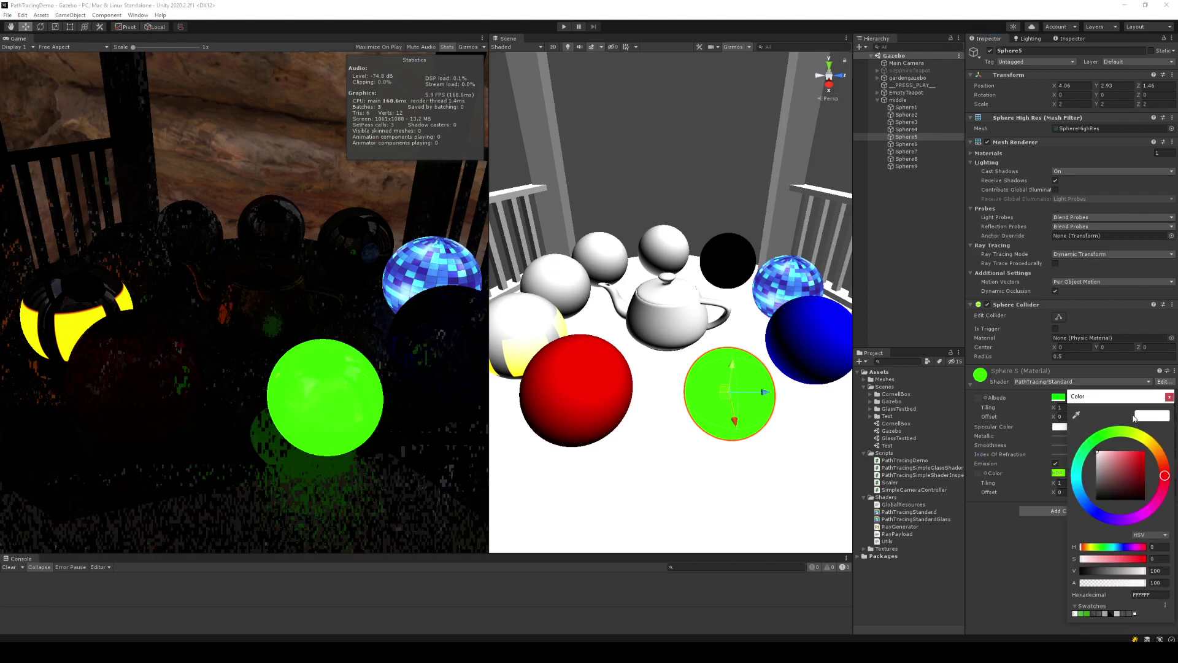
pyautogui.click(1168, 397)
pyautogui.click(1058, 397)
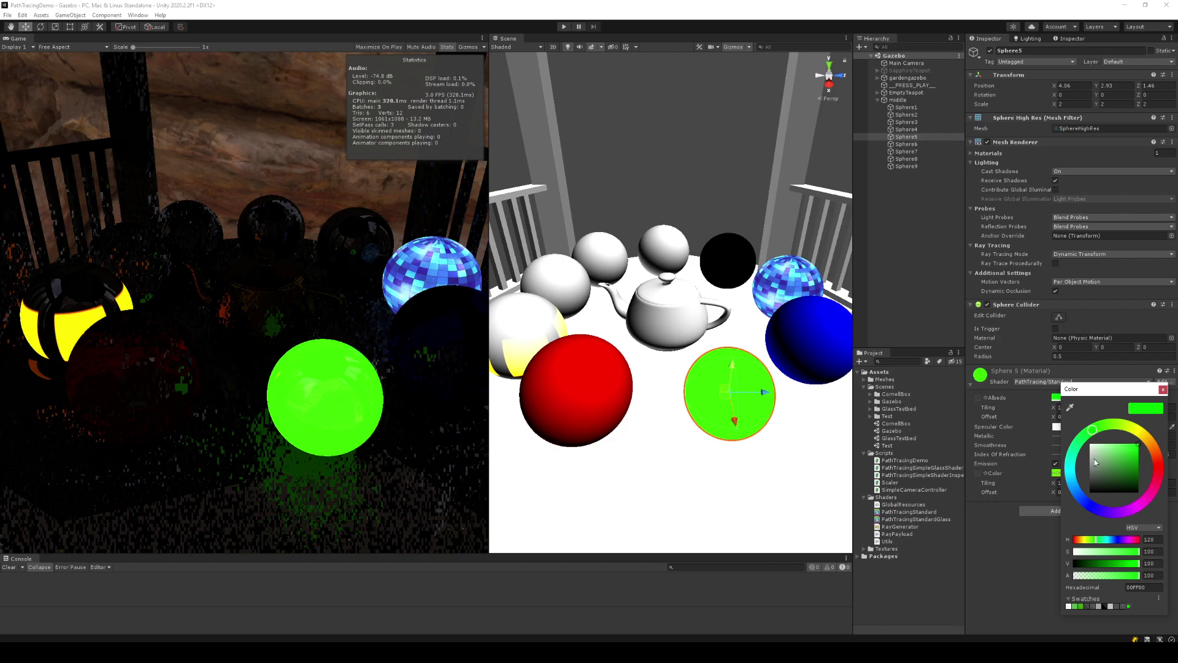
pyautogui.moveTo(1095, 461); pyautogui.dragTo(1064, 525)
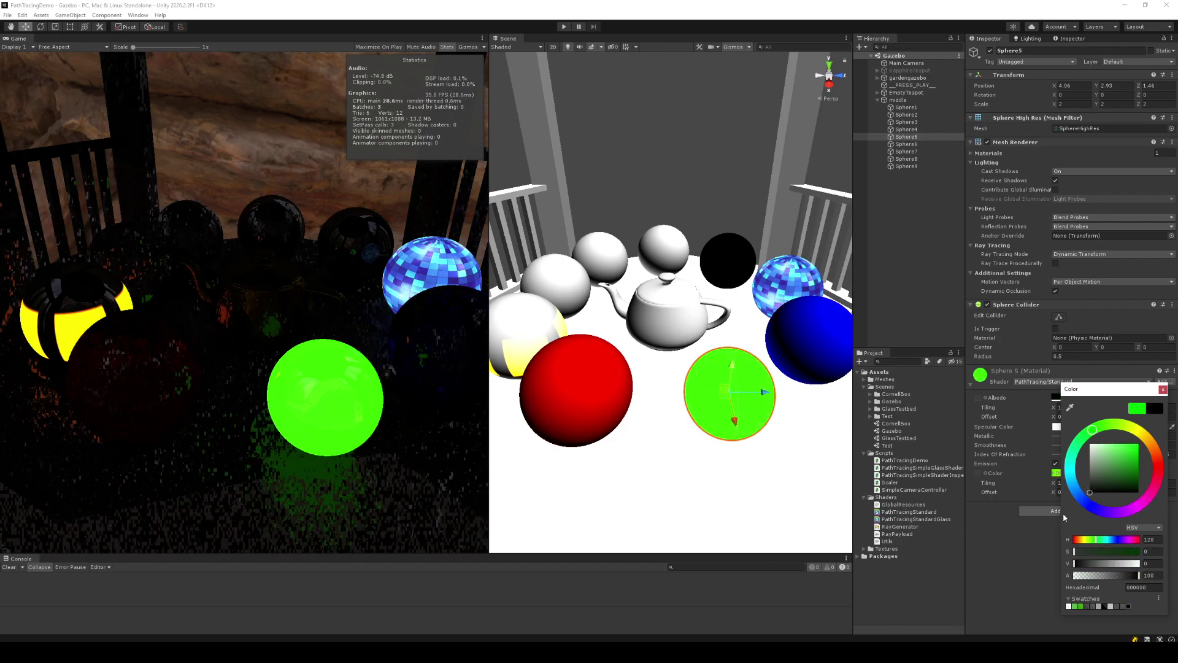
pyautogui.click(1164, 391)
# - Experiment with the HDR emission colour: black, then a grey glow, then dark red
pyautogui.click(1059, 473)
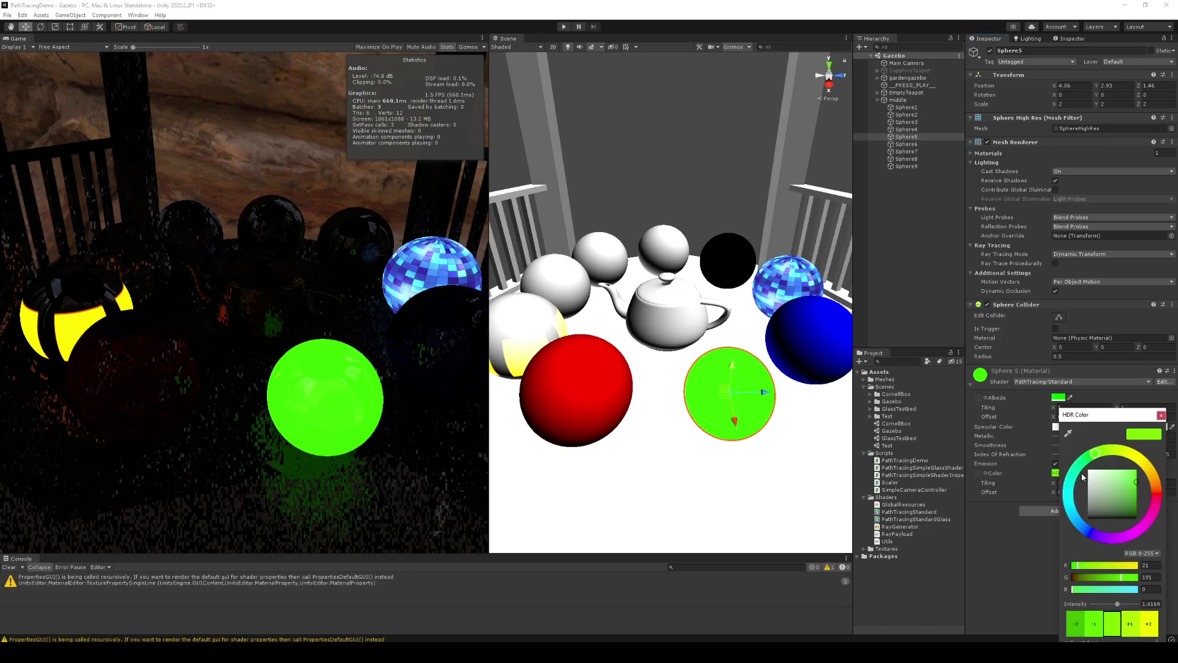
pyautogui.moveTo(1097, 488); pyautogui.dragTo(1059, 521)
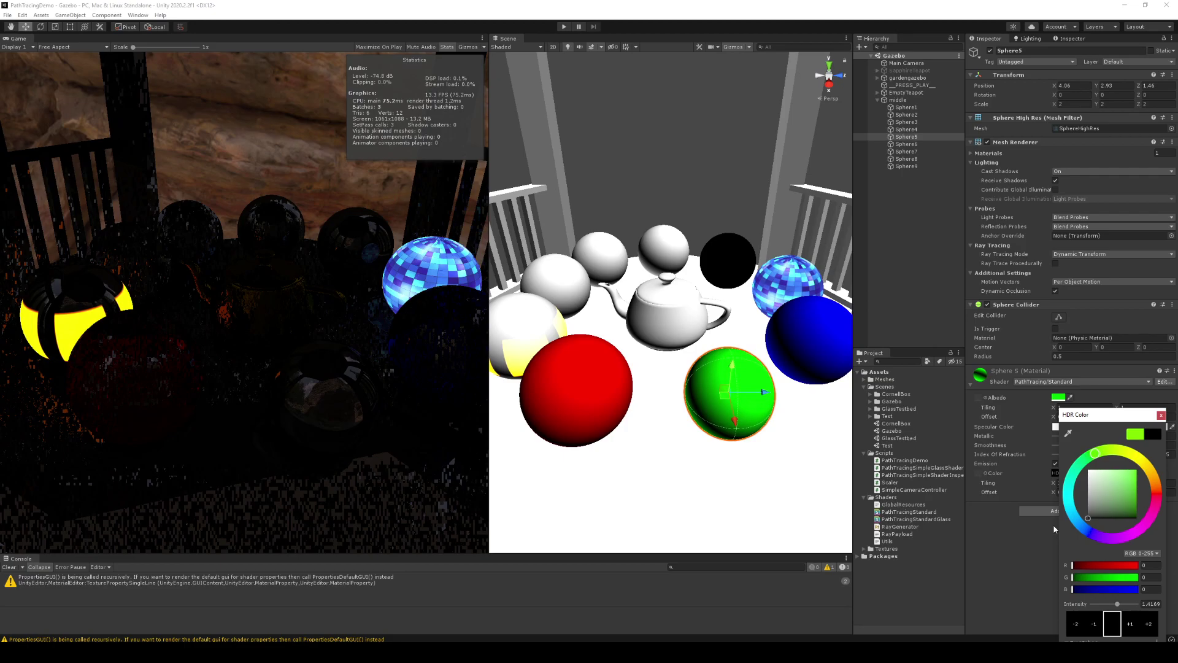
pyautogui.moveTo(1054, 528)
pyautogui.mouseDown()
pyautogui.moveTo(1050, 513)
pyautogui.moveTo(1029, 510)
pyautogui.moveTo(1136, 495)
pyautogui.mouseUp()
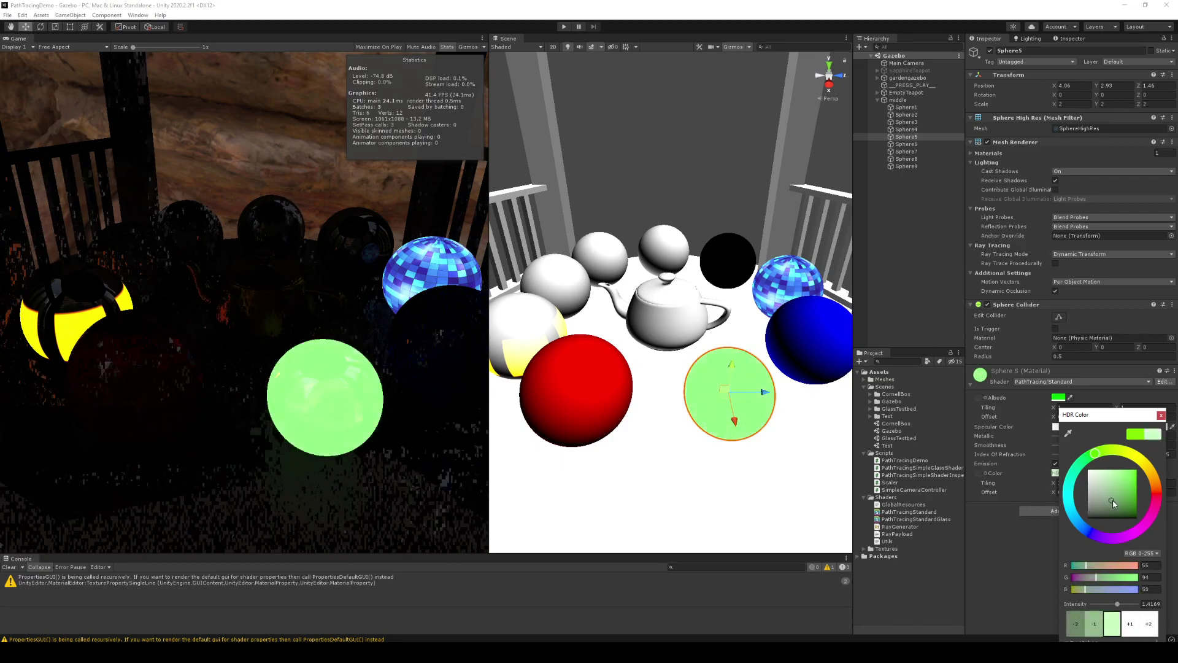
pyautogui.click(1157, 497)
pyautogui.moveTo(1092, 492)
pyautogui.mouseDown()
pyautogui.moveTo(1122, 511)
pyautogui.moveTo(1115, 524)
pyautogui.mouseUp()
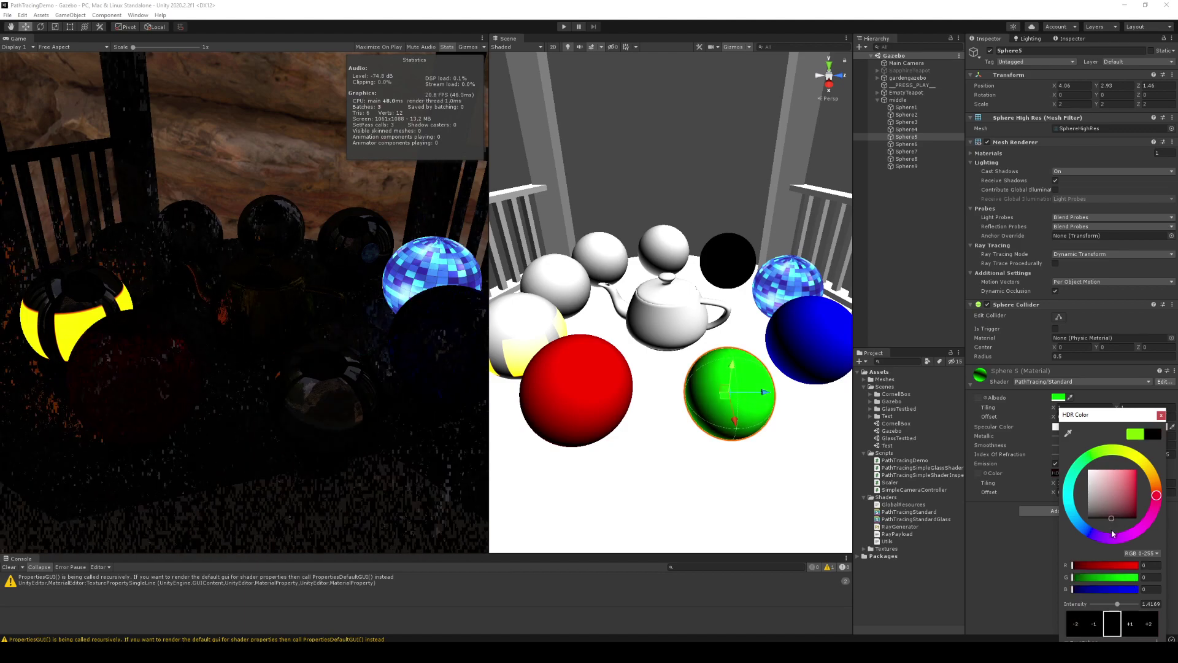
pyautogui.click(1161, 414)
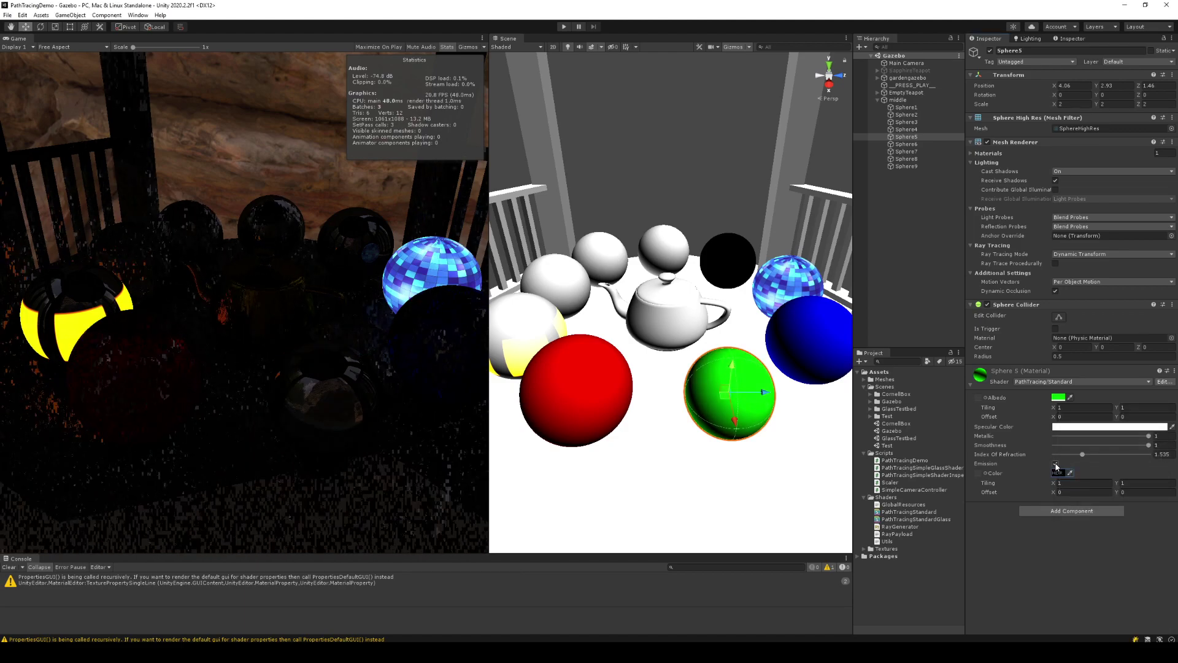
# - Turn off emission and reset the albedo to pure green 00FF00
pyautogui.click(1055, 465)
pyautogui.click(1058, 397)
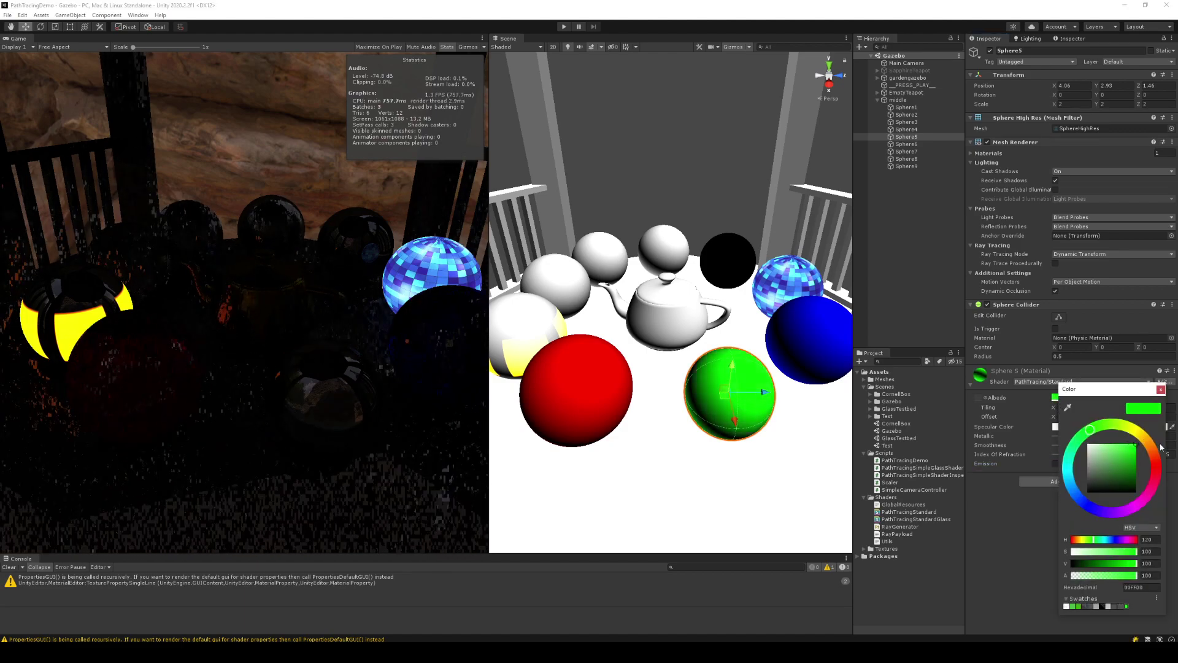
pyautogui.moveTo(1106, 467); pyautogui.dragTo(1161, 410)
pyautogui.click(1162, 390)
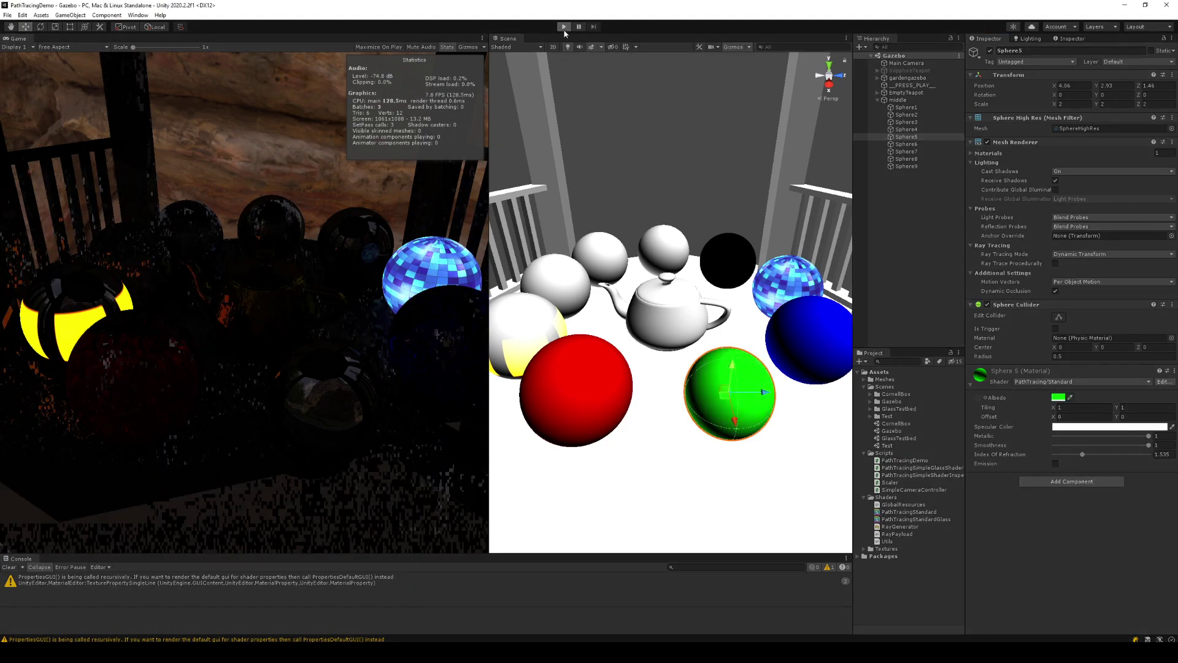
pyautogui.hotkey('ctrl', 'p')
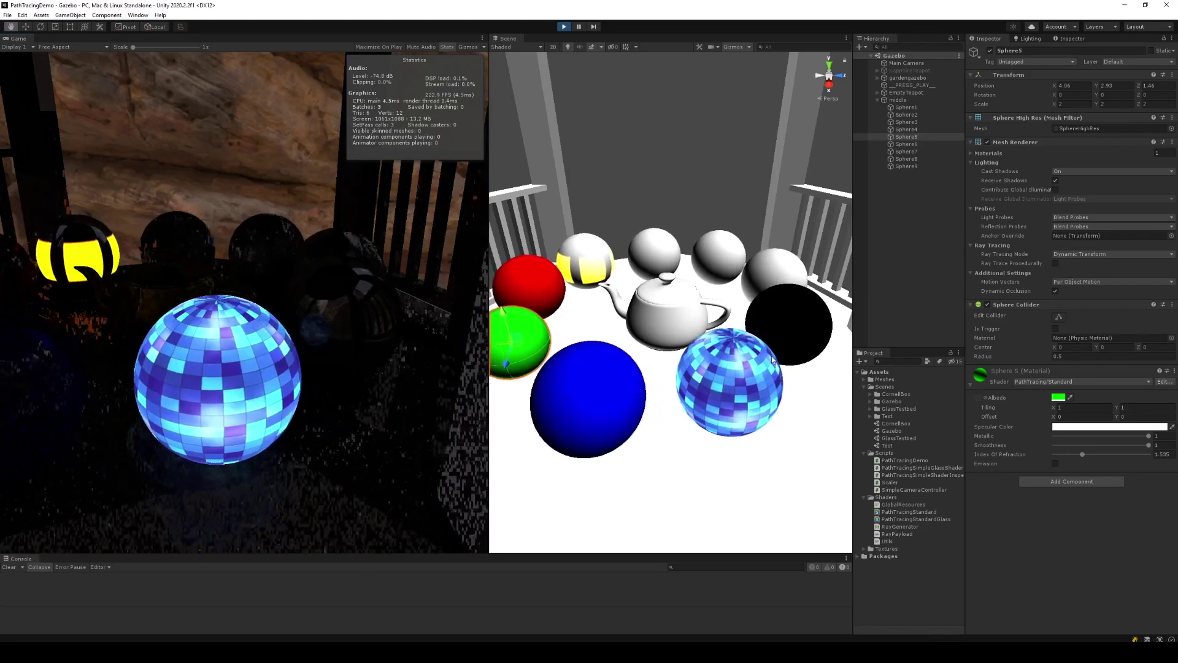
pyautogui.click(785, 338)
pyautogui.click(1012, 371)
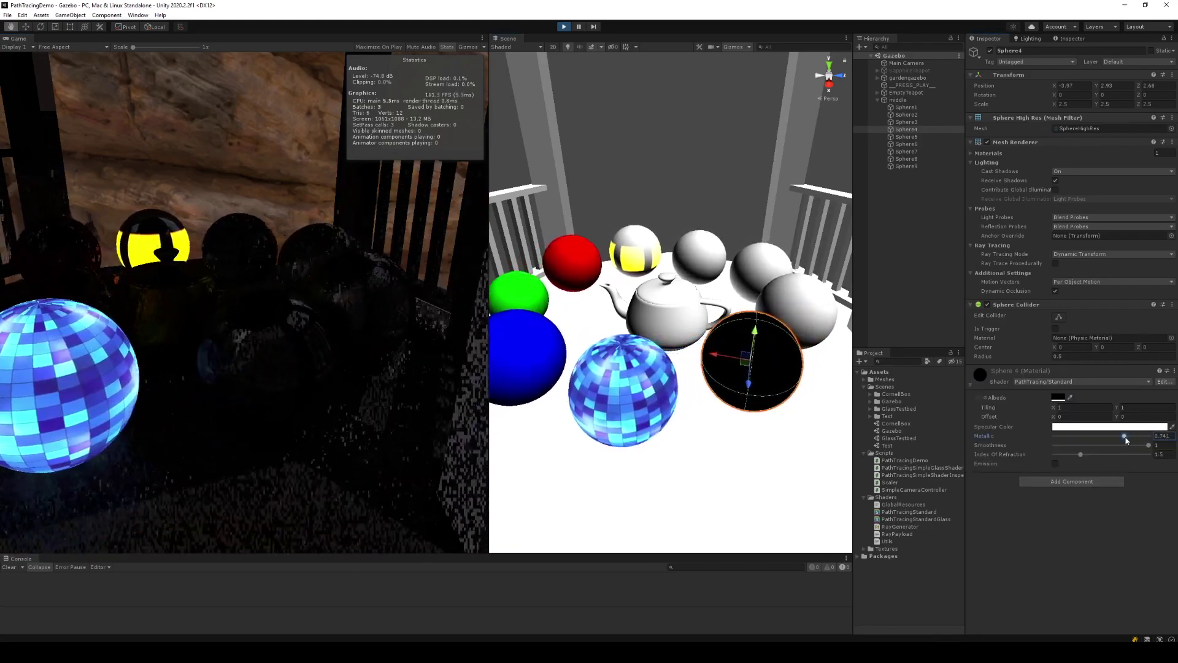
pyautogui.moveTo(1146, 438)
pyautogui.mouseDown()
pyautogui.moveTo(1007, 446)
pyautogui.moveTo(1157, 443)
pyautogui.mouseUp()
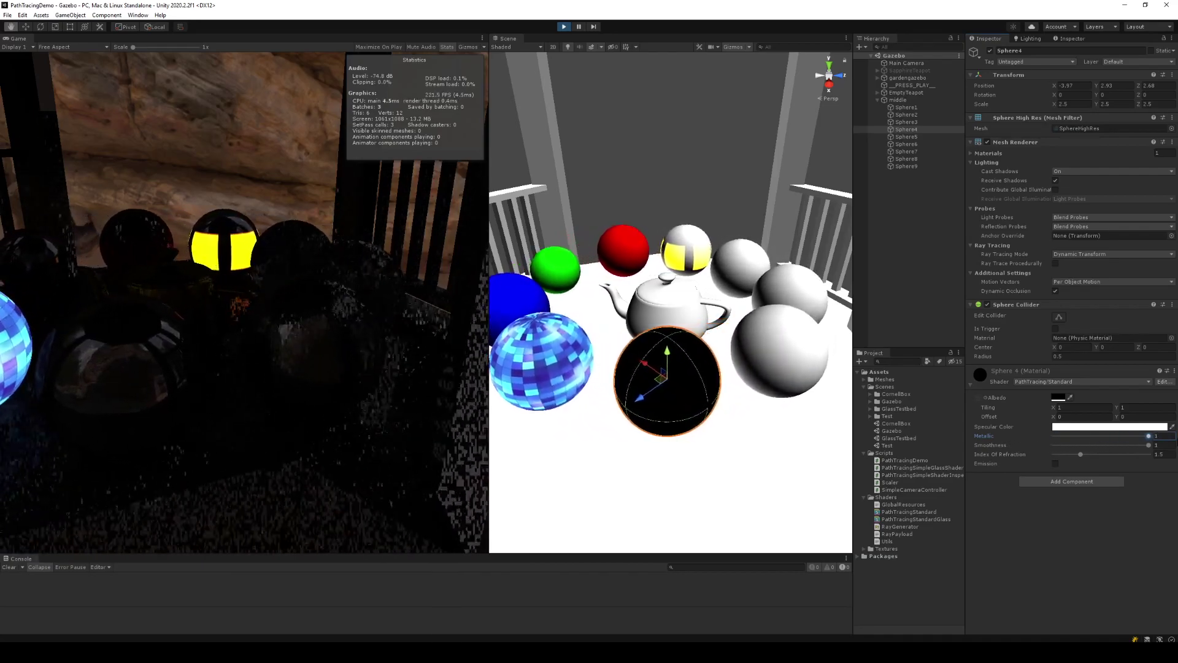
pyautogui.click(1149, 444)
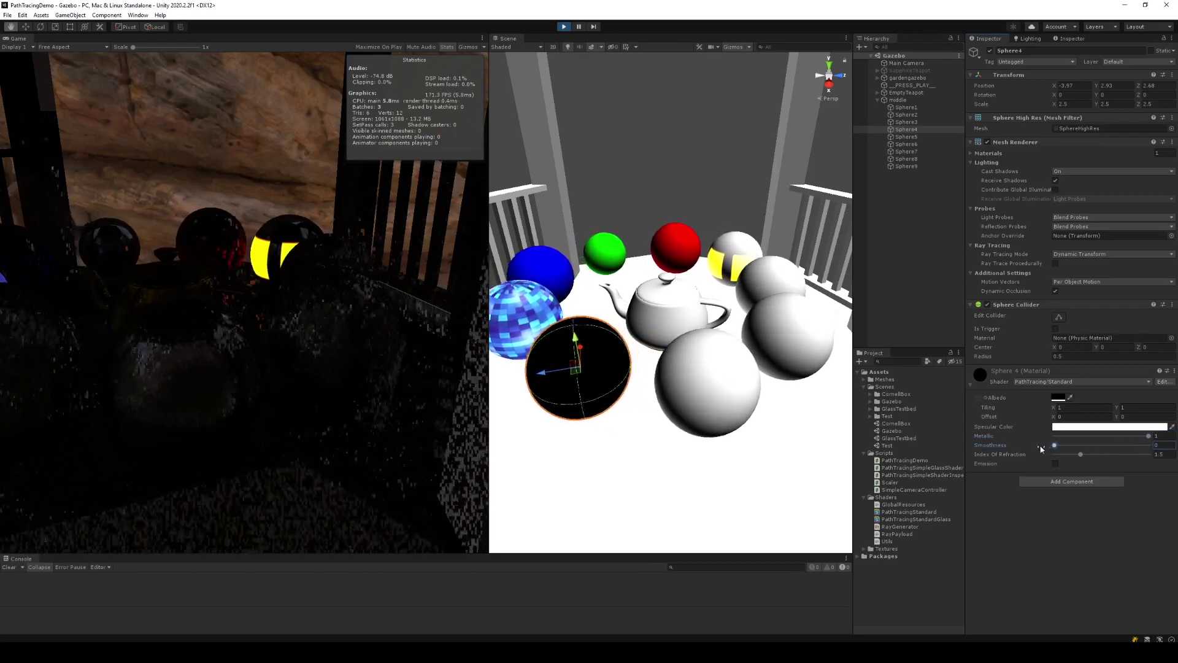
pyautogui.moveTo(1149, 445); pyautogui.dragTo(954, 450)
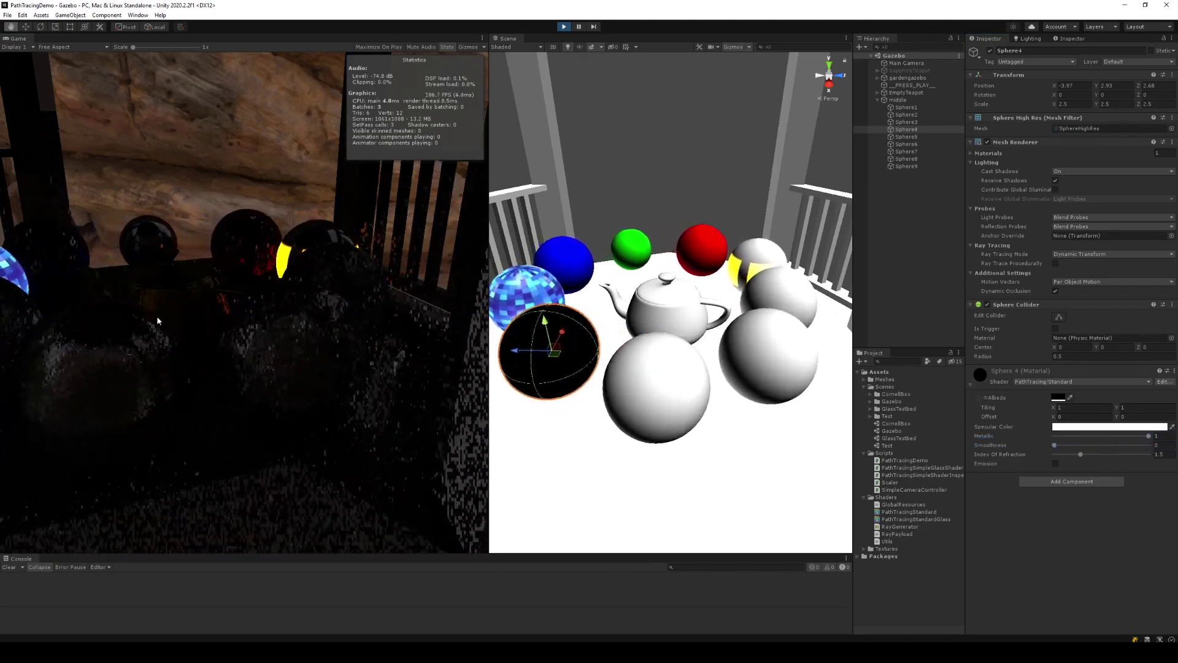
pyautogui.moveTo(158, 315)
pyautogui.mouseDown(button='right')
pyautogui.moveTo(184, 294)
pyautogui.moveTo(258, 289)
pyautogui.mouseUp(button='right')
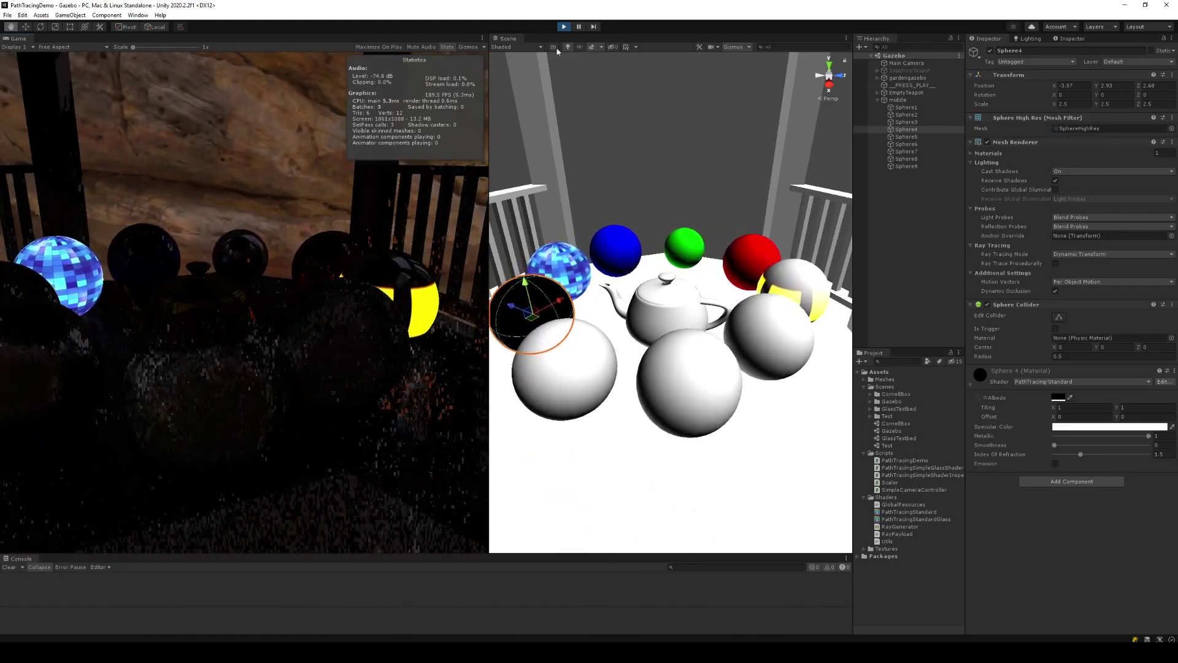
pyautogui.hotkey('ctrl', 'p')
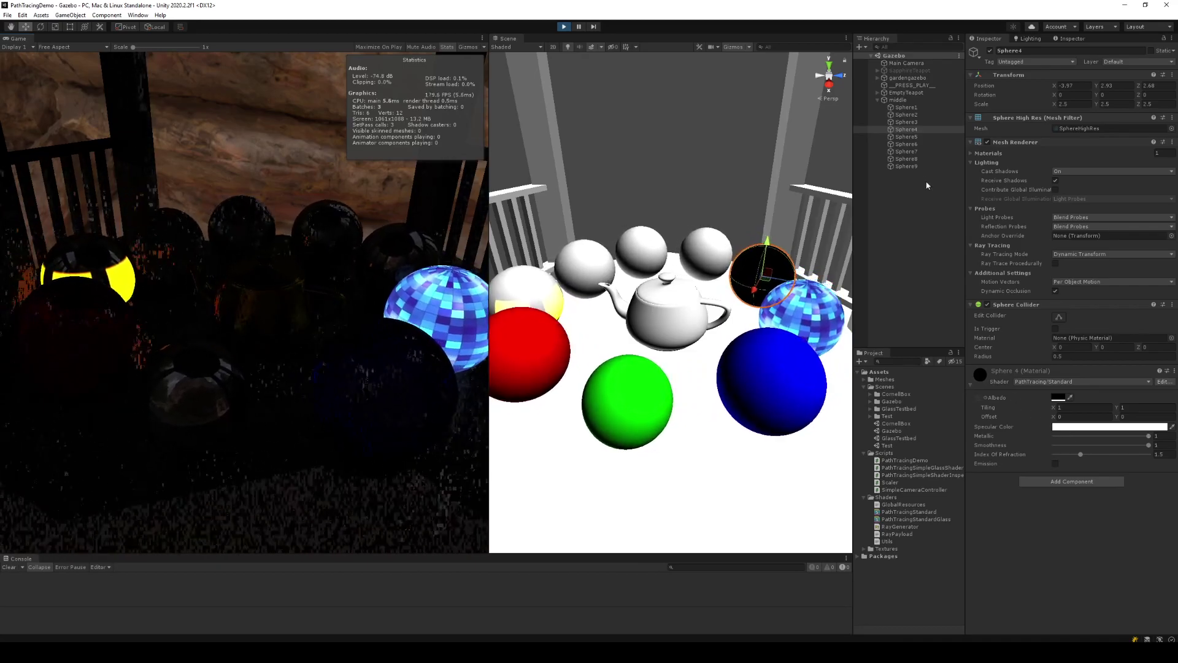
# - Inspect Sphere9's Emissive Stripe material and raise the blue Sphere8's metallic to about 0.5
pyautogui.click(915, 108)
pyautogui.keyDown('shift'); pyautogui.click(914, 166); pyautogui.keyUp('shift')
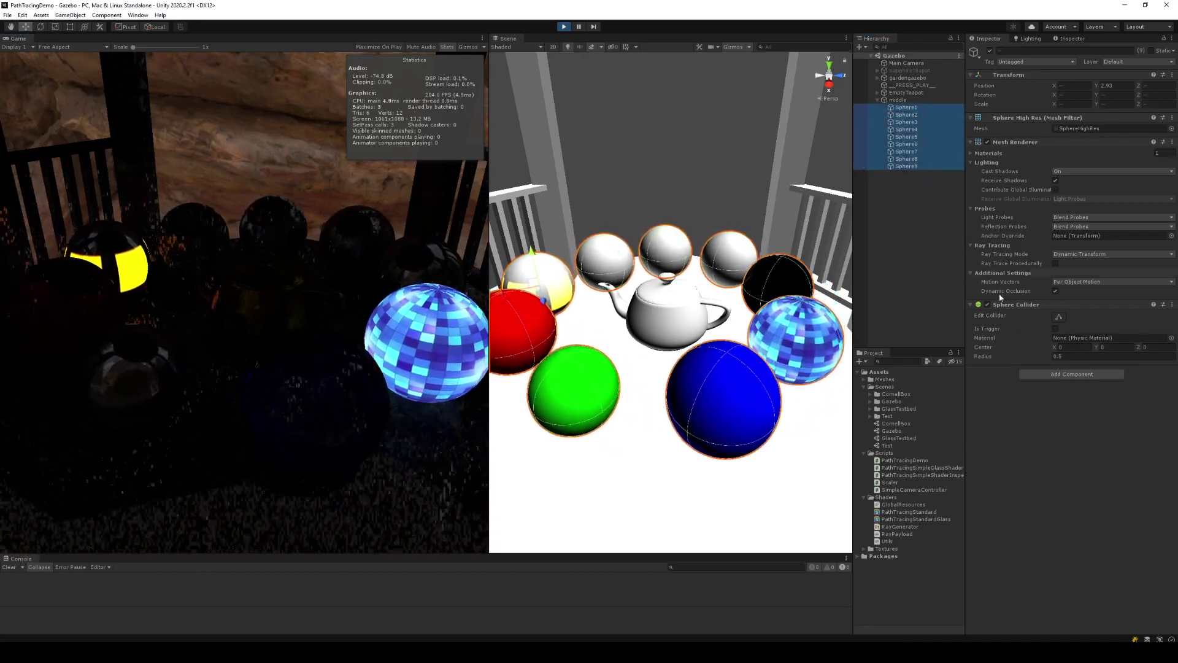
pyautogui.click(902, 167)
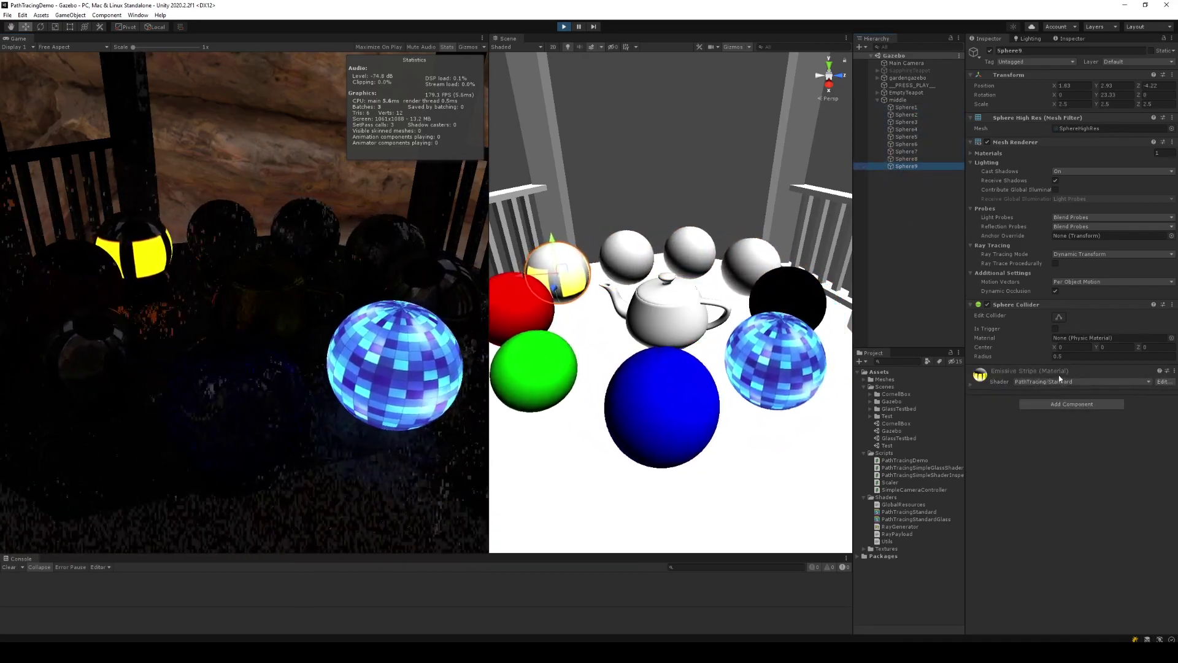
pyautogui.click(1037, 370)
pyautogui.click(917, 160)
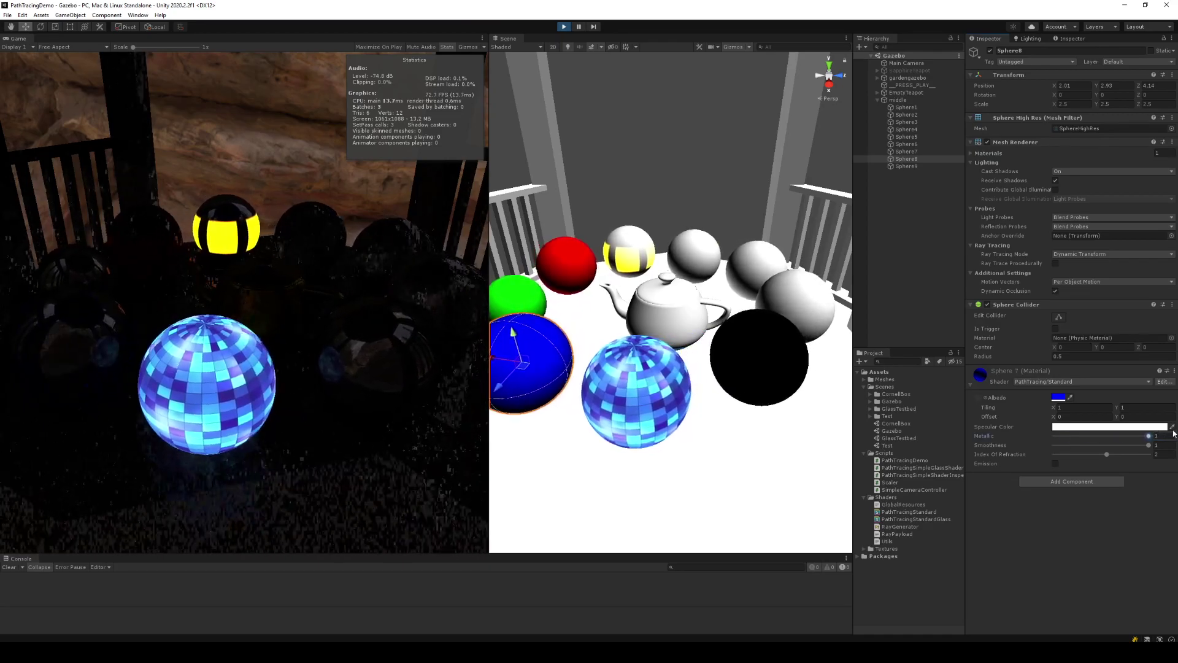
pyautogui.moveTo(1064, 437); pyautogui.dragTo(1150, 435)
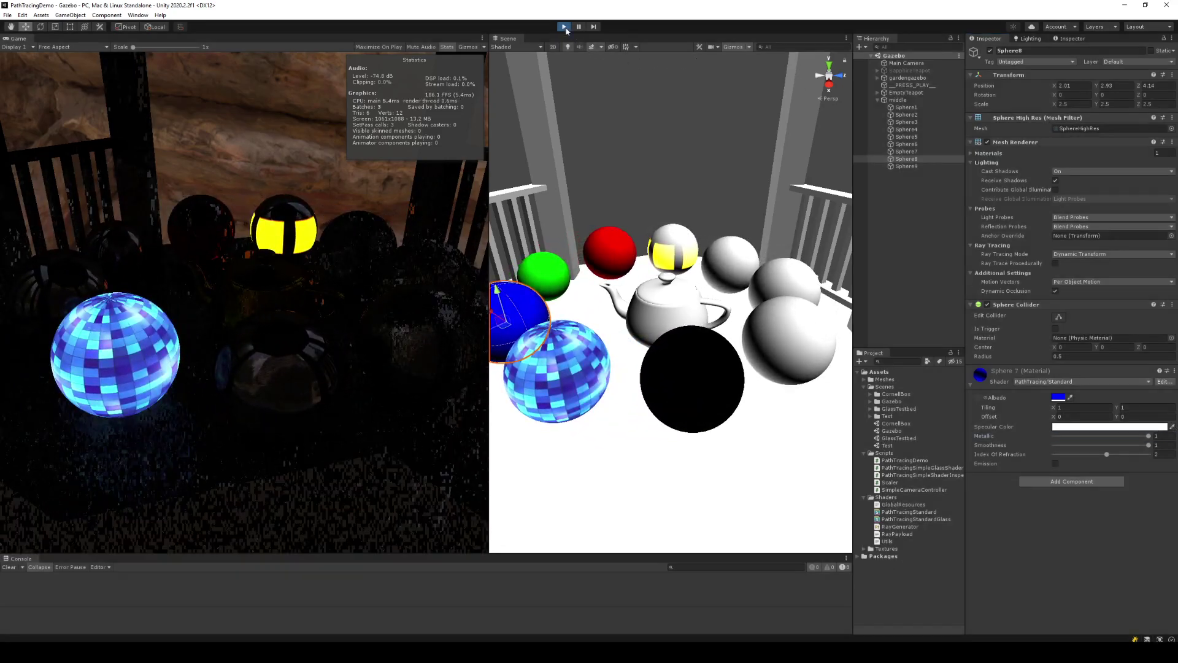
# - Stop Play mode and raise Sphere2's material smoothness to 1
pyautogui.click(564, 26)
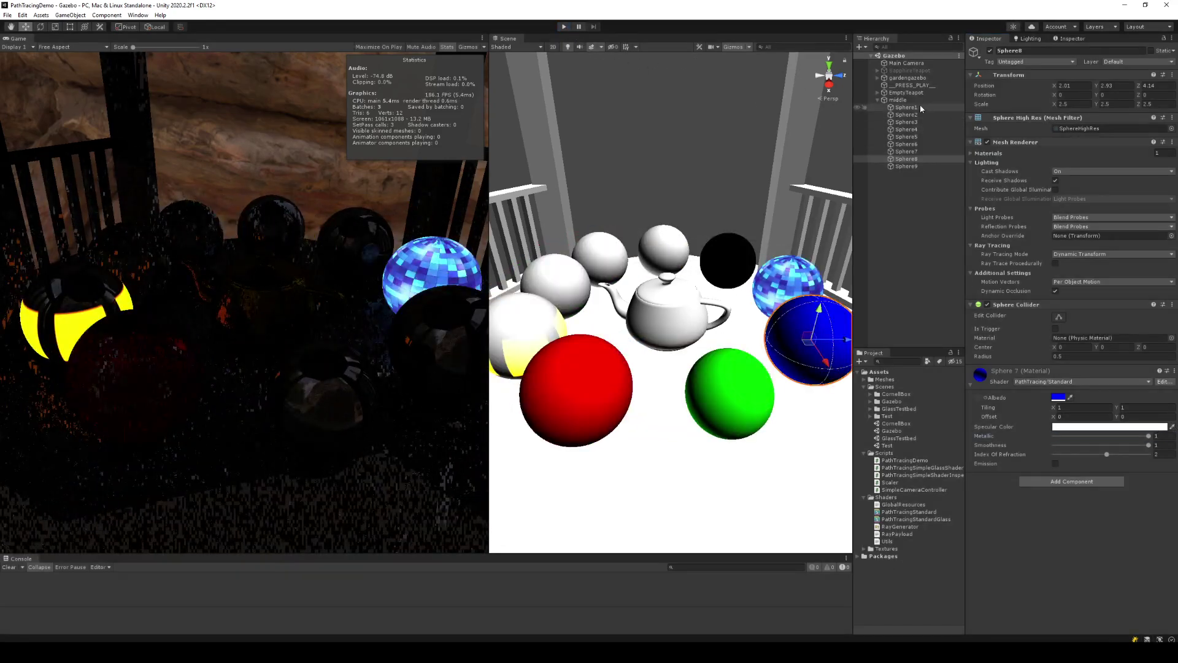
pyautogui.click(914, 107)
pyautogui.keyDown('shift'); pyautogui.click(922, 164); pyautogui.keyUp('shift')
pyautogui.click(911, 108)
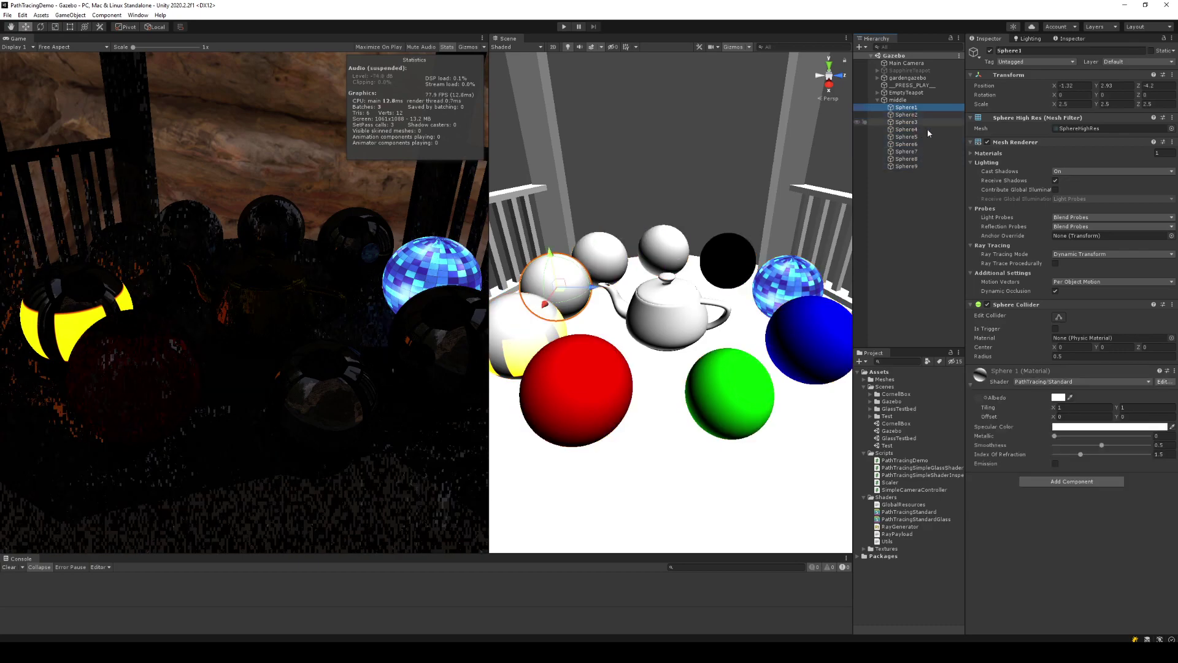
pyautogui.click(908, 115)
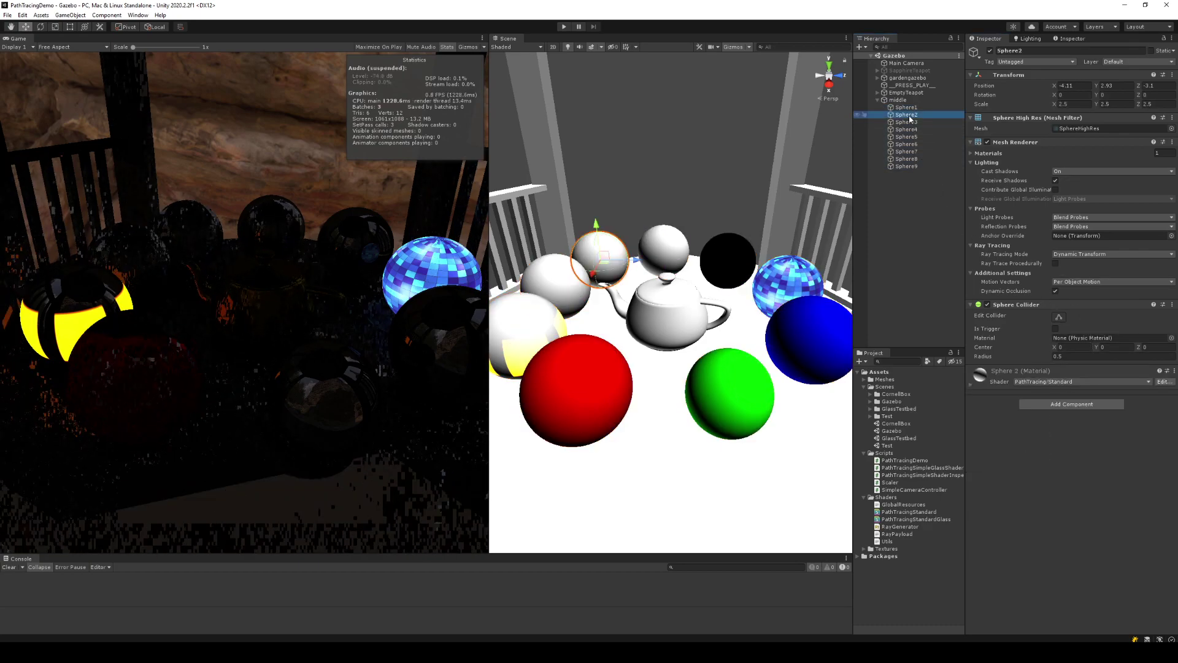
pyautogui.click(1048, 370)
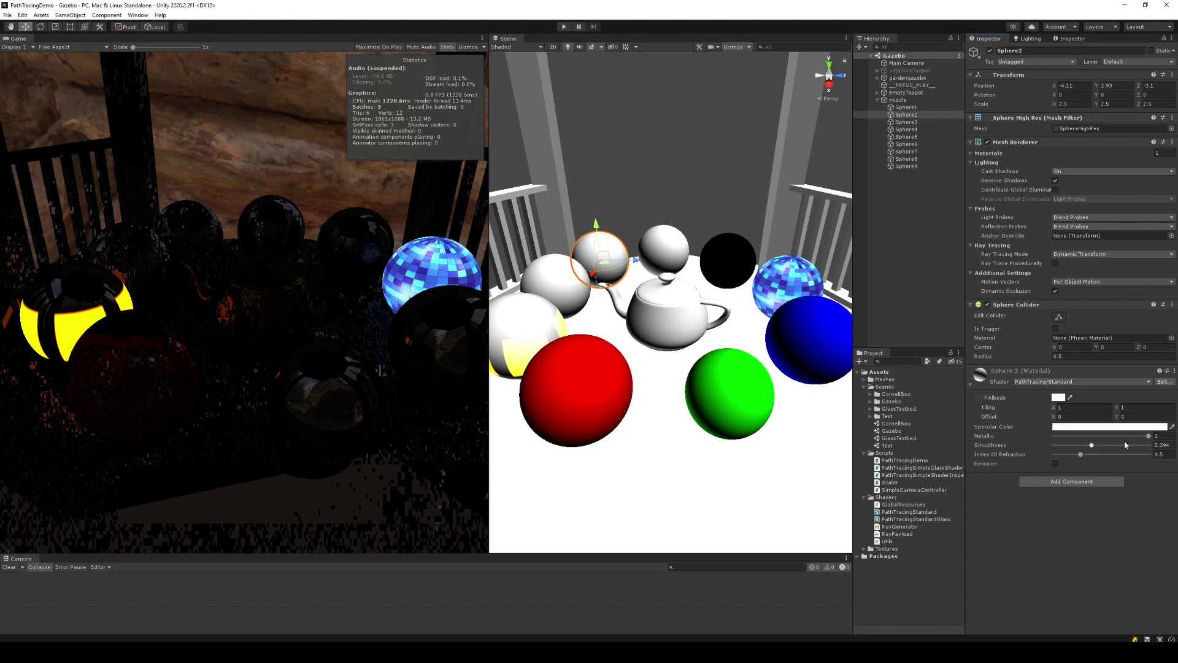
pyautogui.moveTo(1124, 444); pyautogui.dragTo(1152, 444)
# - Inspect Sphere3–Sphere5, then make the blue mosaic Sphere6 fully metallic and smooth
pyautogui.click(906, 123)
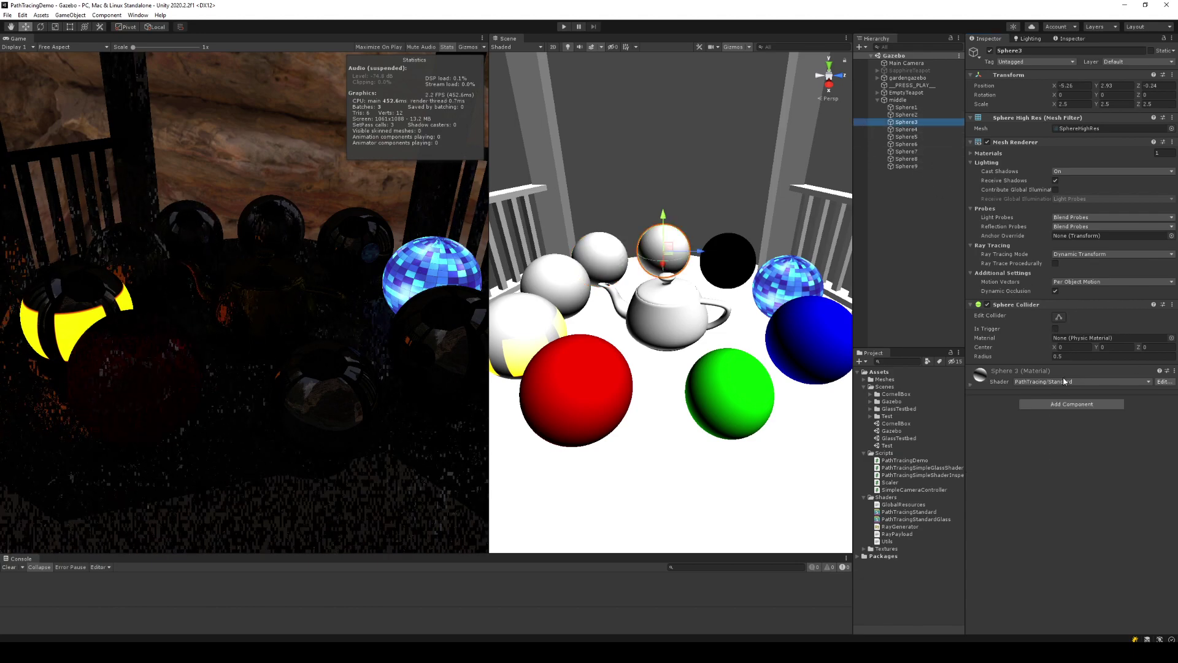
pyautogui.click(1058, 371)
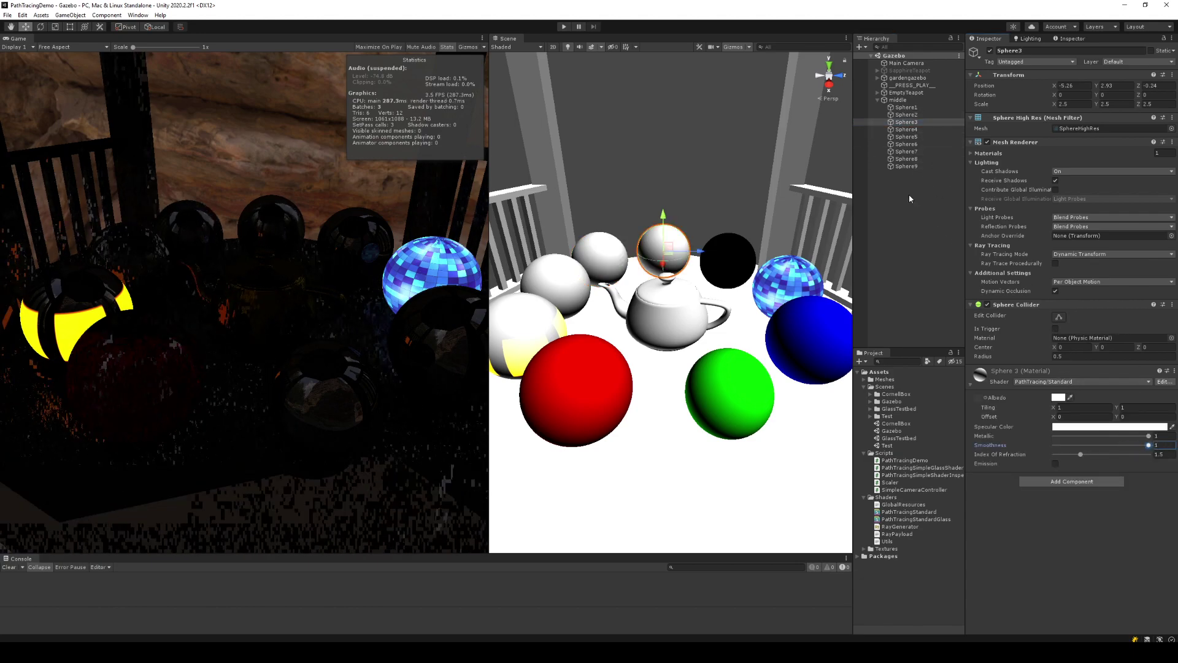
pyautogui.click(906, 130)
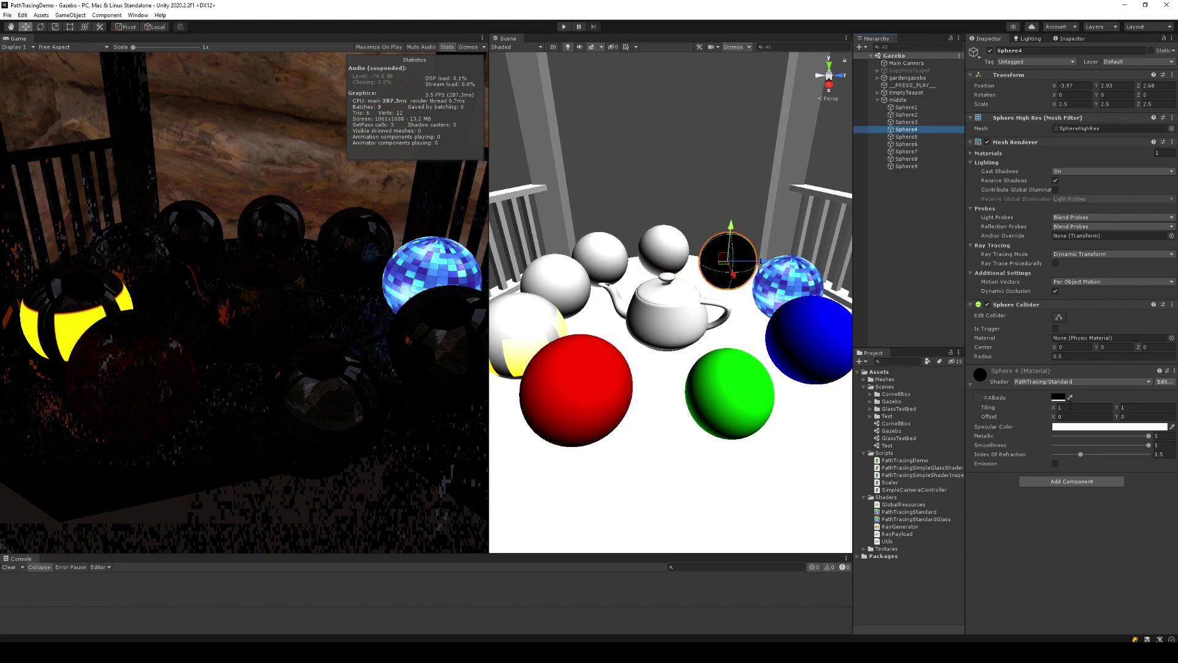
pyautogui.click(906, 137)
pyautogui.click(907, 144)
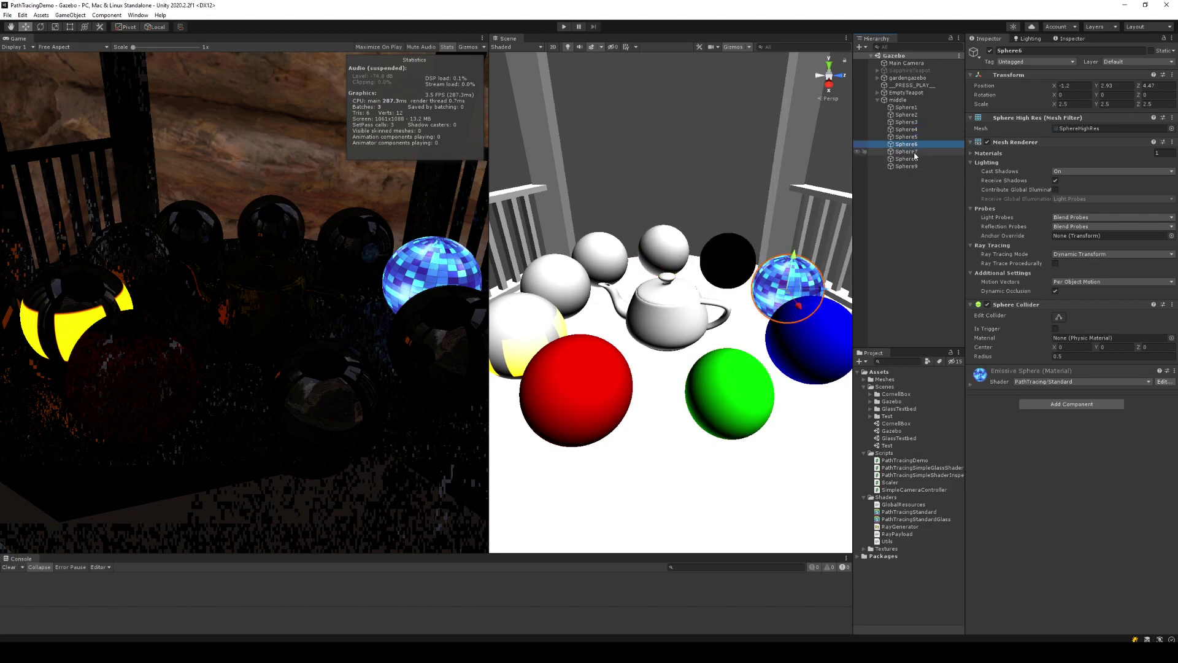
pyautogui.click(1082, 386)
pyautogui.moveTo(1135, 445); pyautogui.dragTo(1175, 437)
# - Make the red Sphere7's material fully metallic, then inspect Sphere8 and Sphere9
pyautogui.click(905, 151)
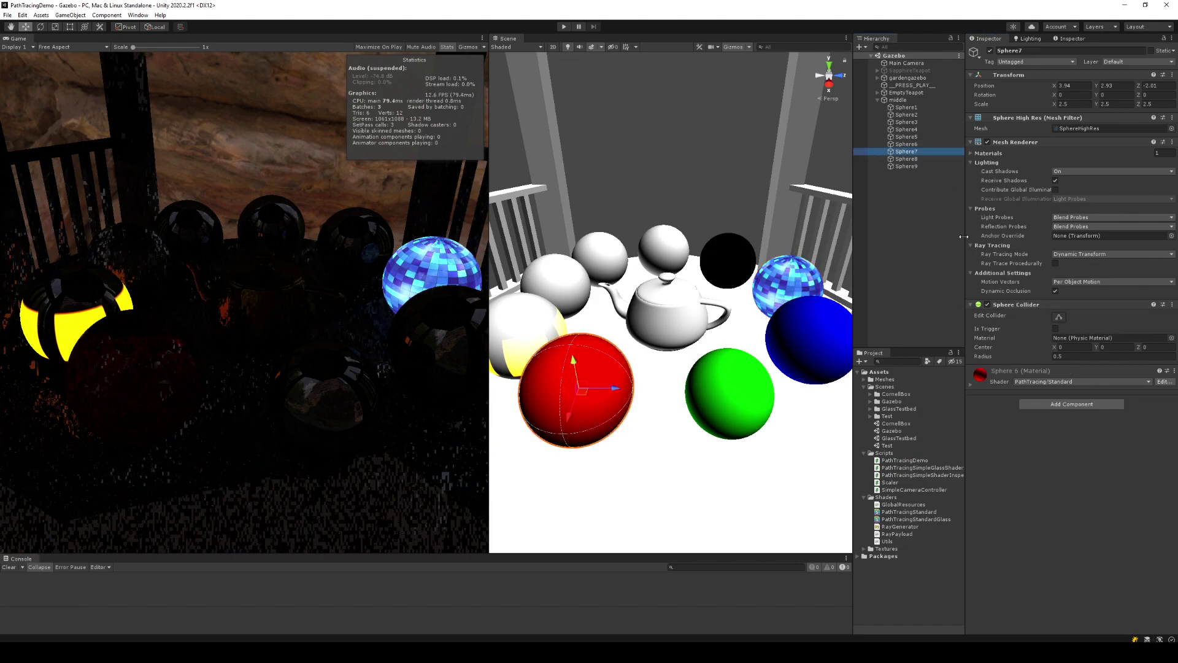
pyautogui.click(1035, 368)
pyautogui.moveTo(1120, 438); pyautogui.dragTo(1168, 437)
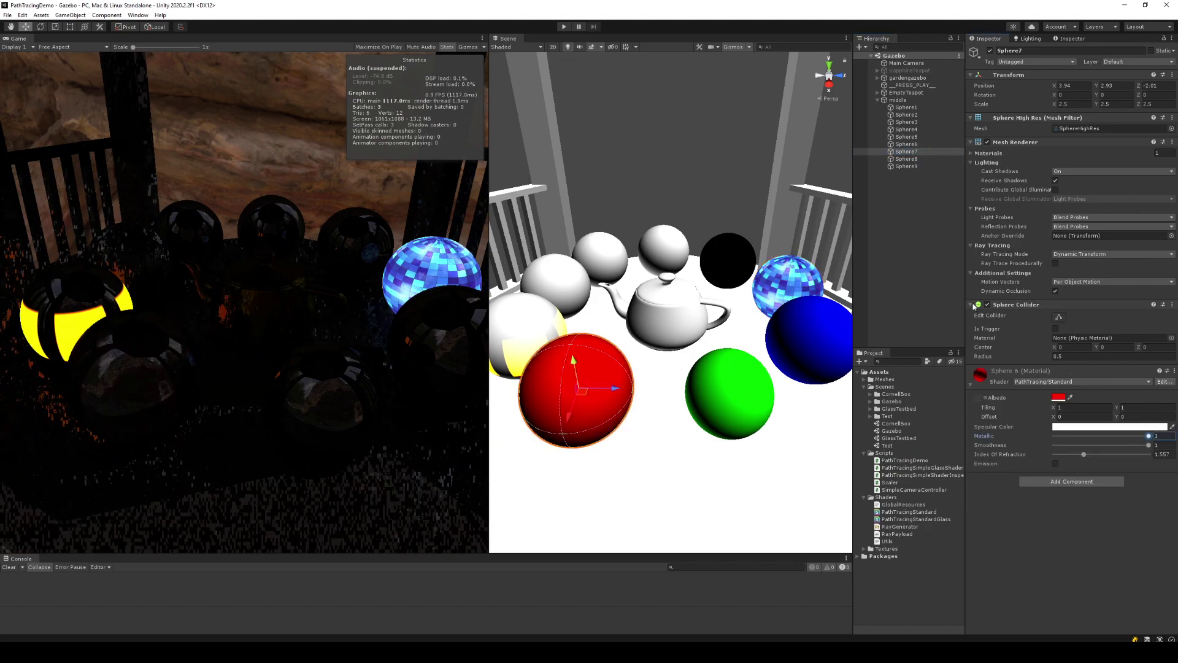
pyautogui.click(908, 160)
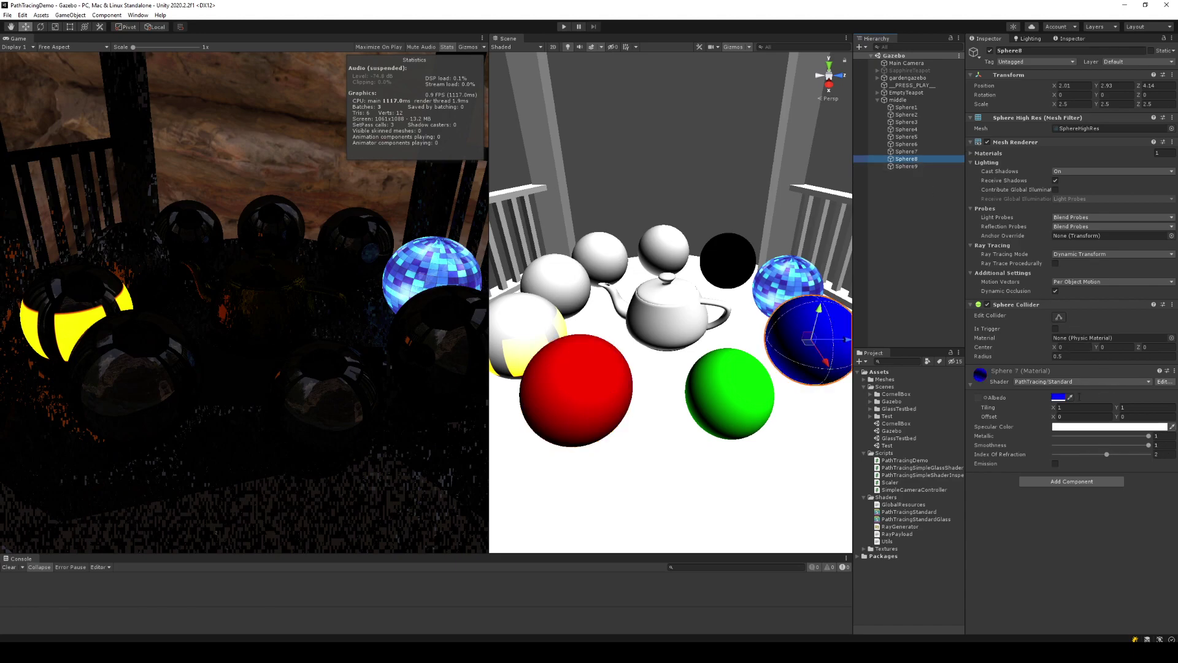
pyautogui.click(927, 166)
# - Make the Floor material fully metallic and smooth with a slightly grey EAEAEA specular colour
pyautogui.click(776, 434)
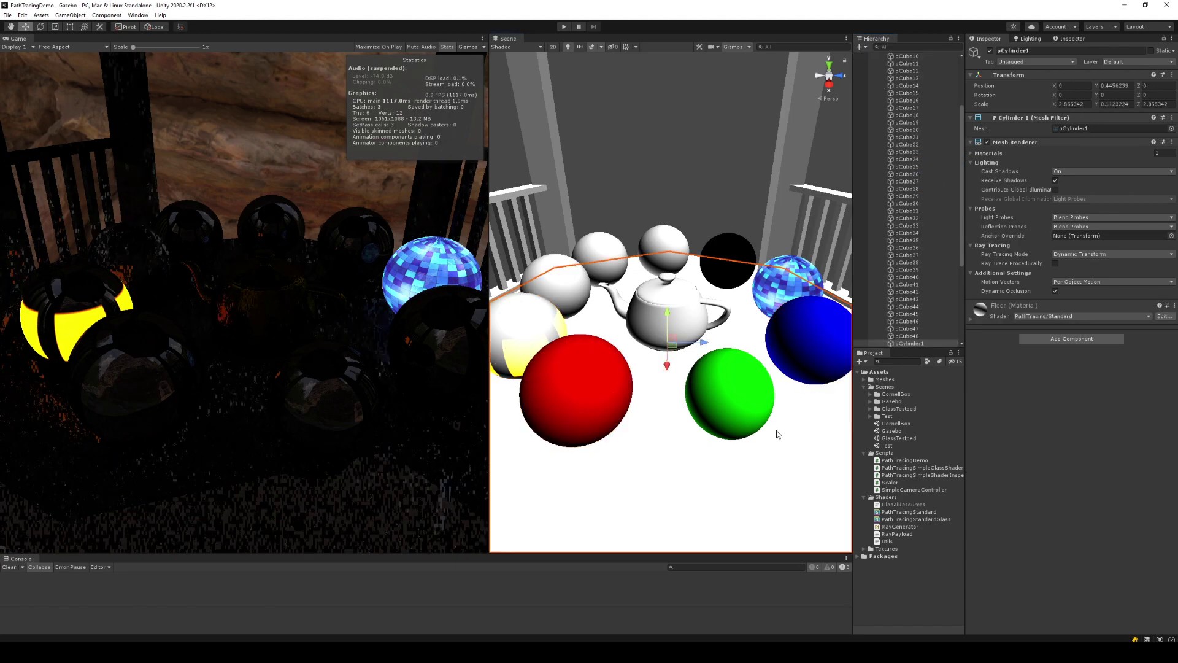
pyautogui.click(1016, 320)
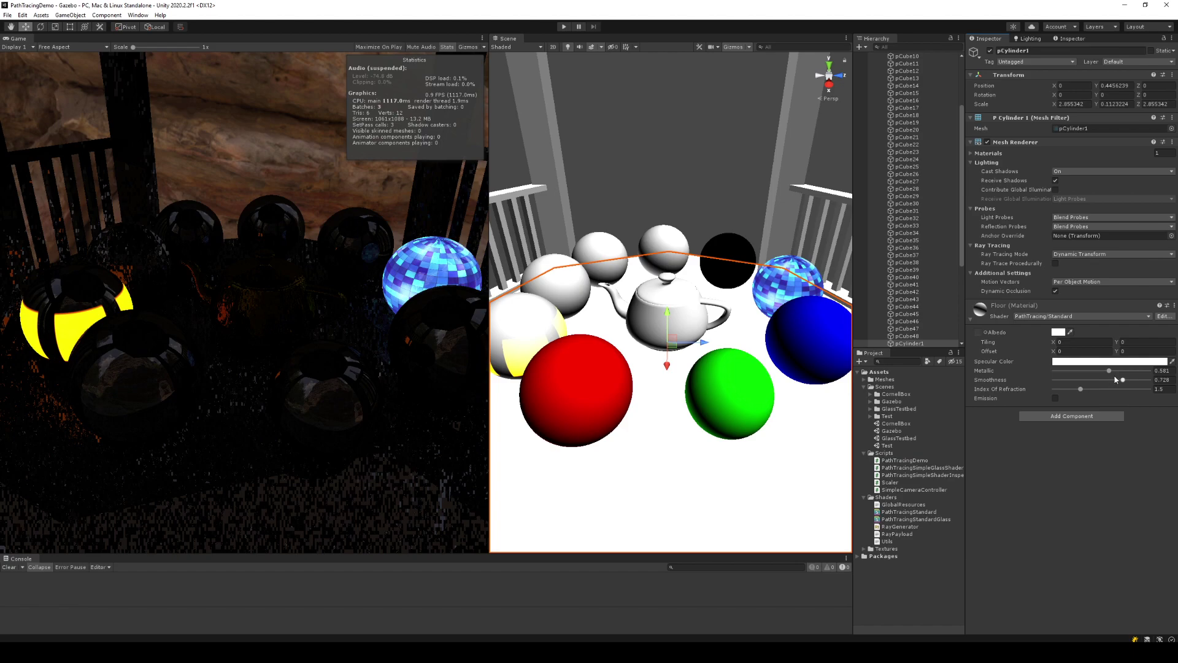
pyautogui.moveTo(1109, 371); pyautogui.dragTo(1151, 379)
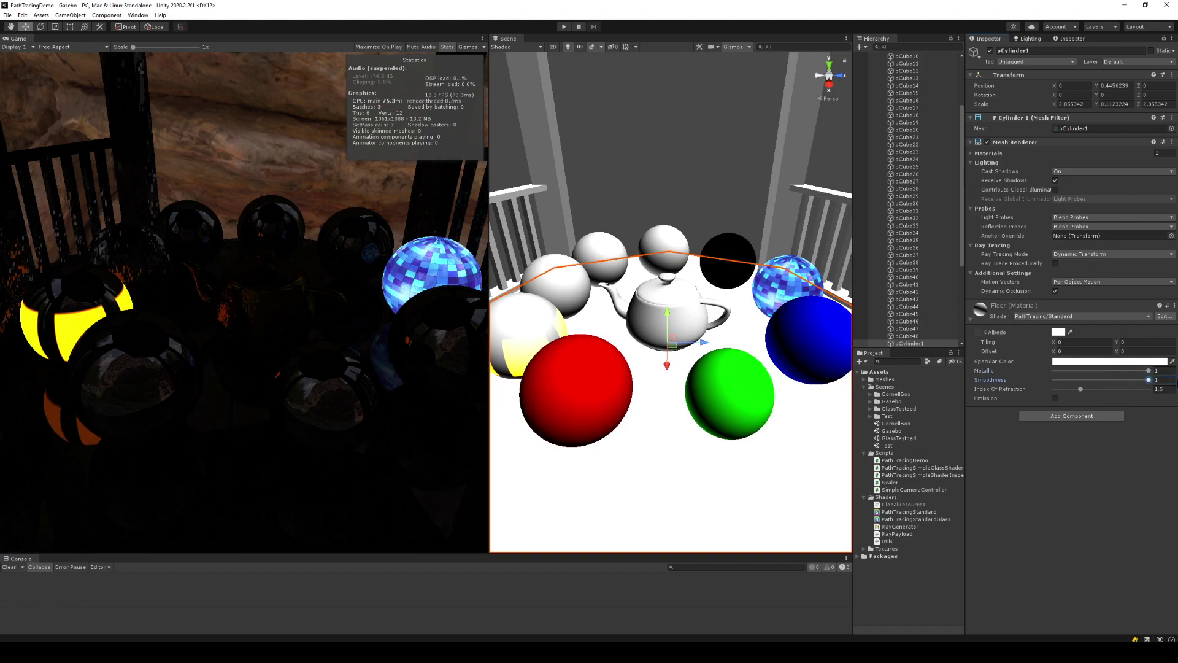
pyautogui.click(1109, 361)
pyautogui.moveTo(1113, 423); pyautogui.dragTo(1081, 409)
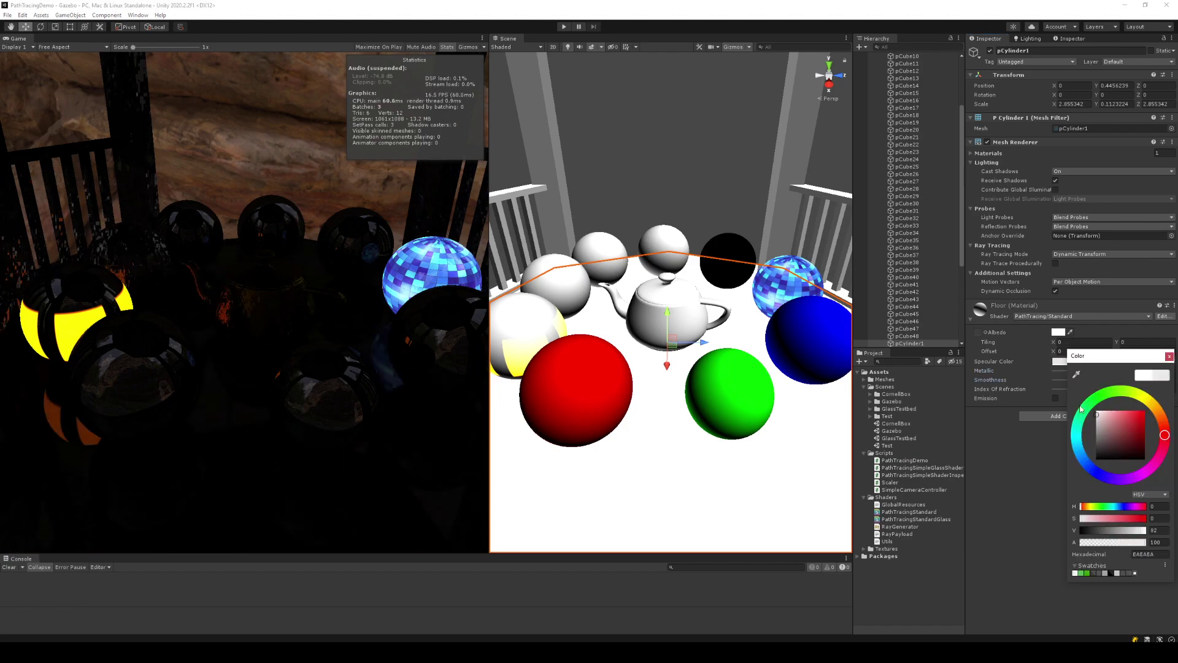
pyautogui.click(1169, 357)
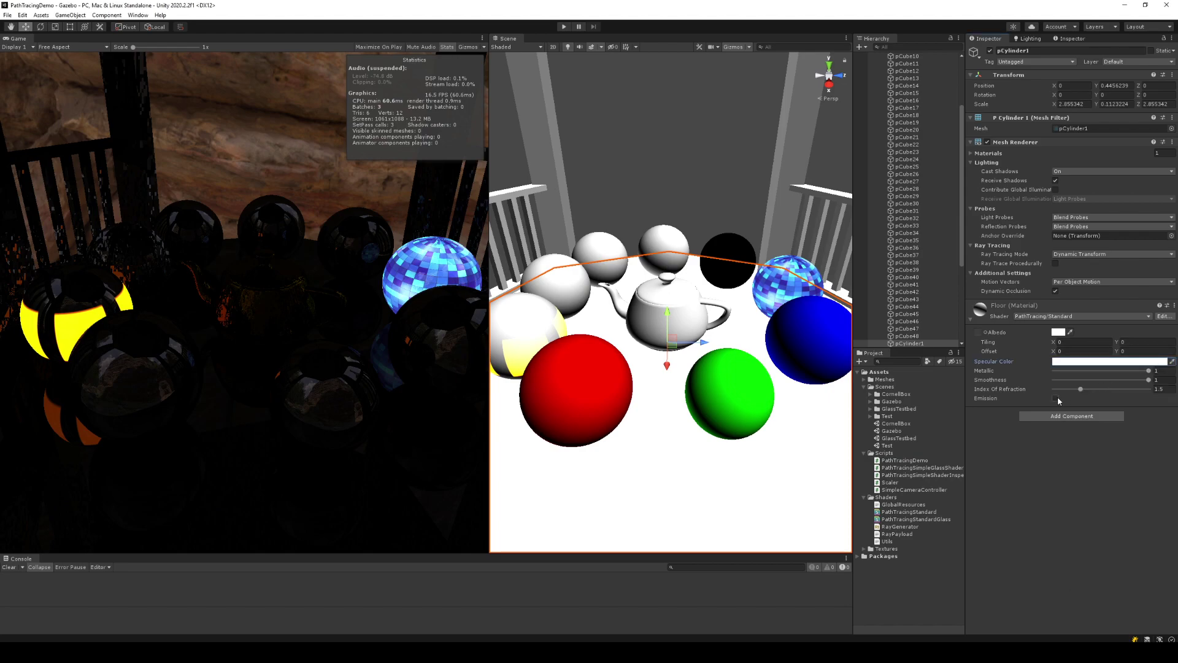
# - Enable emission on the Floor material with a dark grey HDR colour
pyautogui.click(1055, 397)
pyautogui.click(1060, 406)
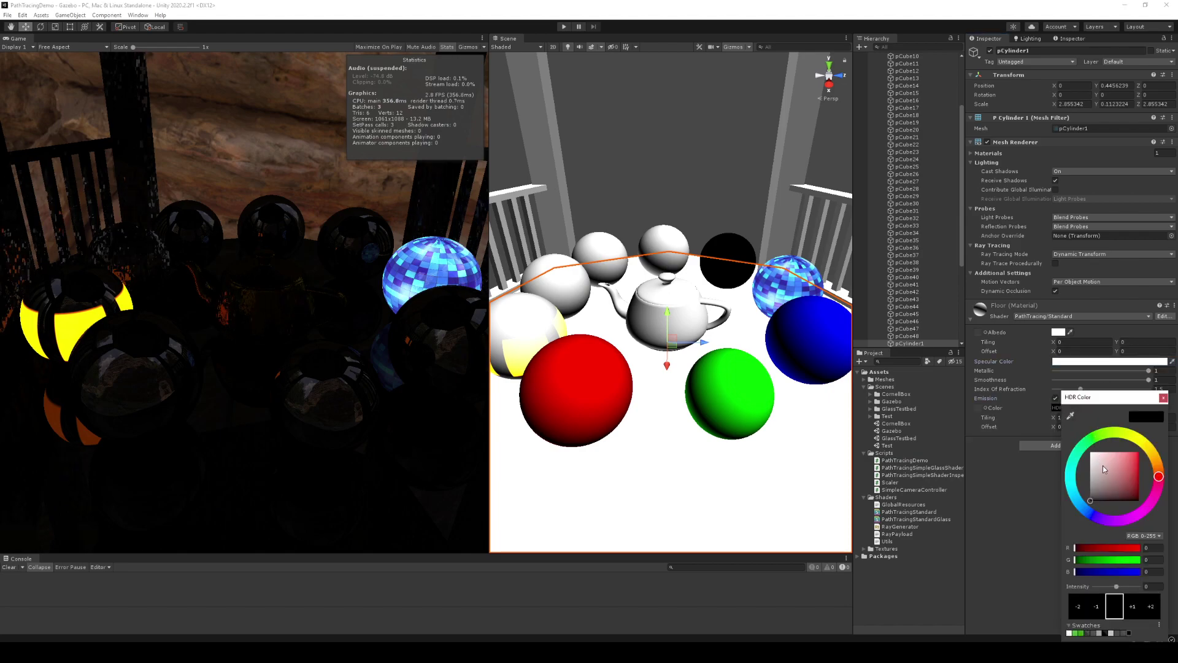
pyautogui.moveTo(1102, 469)
pyautogui.mouseDown()
pyautogui.moveTo(1080, 446)
pyautogui.moveTo(1071, 500)
pyautogui.mouseUp()
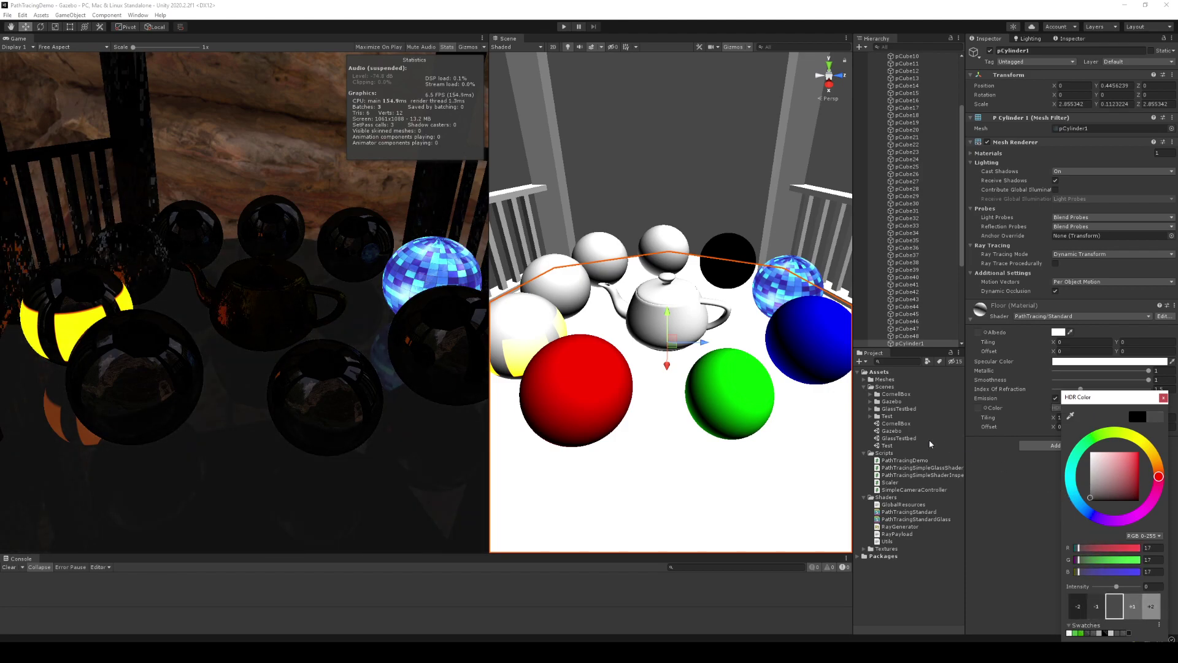
pyautogui.click(568, 212)
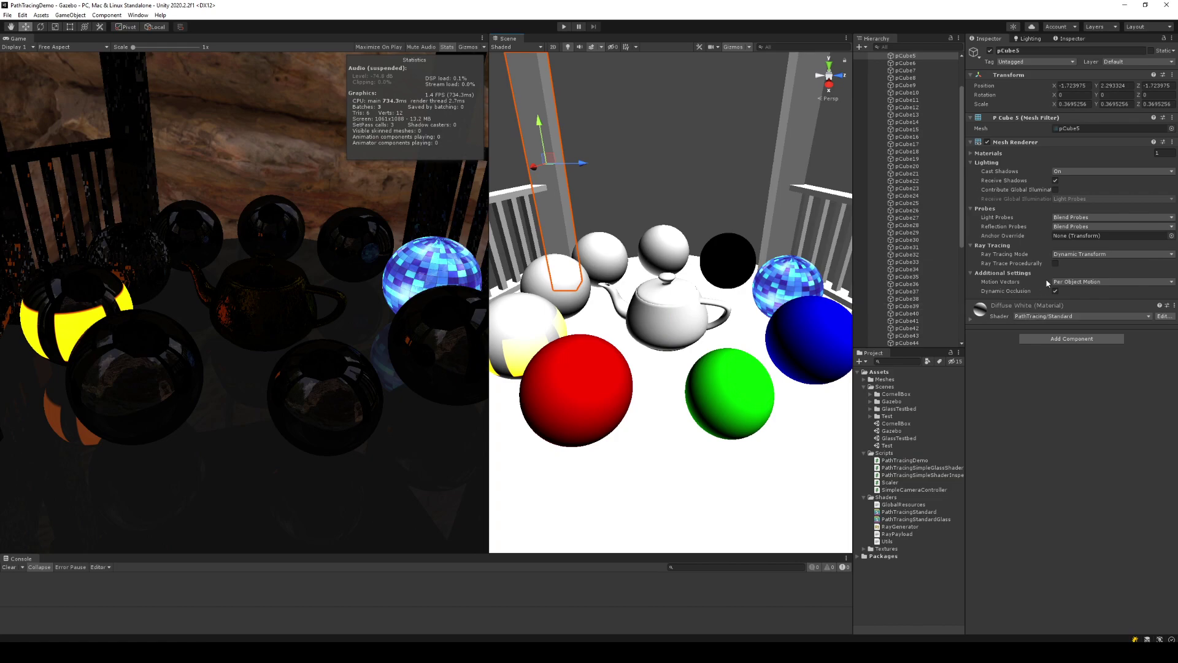
# - Browse the pillar's materials in Gazebo/Materials, narrowing to the Wall material
pyautogui.click(970, 154)
pyautogui.click(1067, 165)
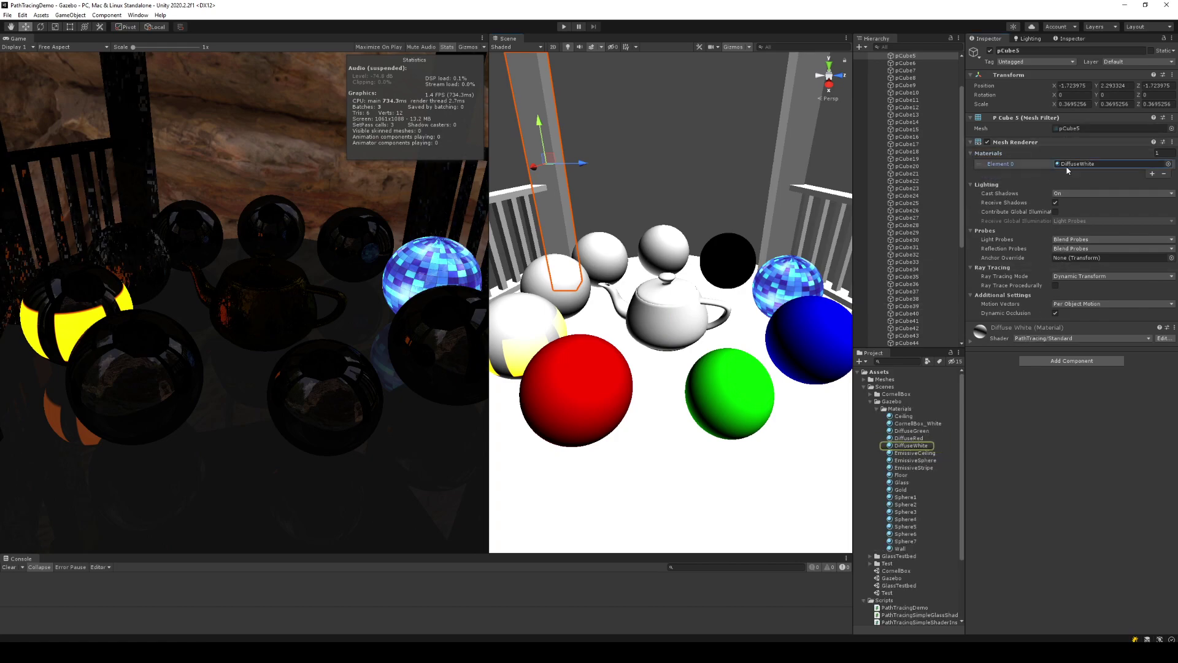
pyautogui.click(906, 549)
pyautogui.keyDown('shift'); pyautogui.click(913, 418); pyautogui.keyUp('shift')
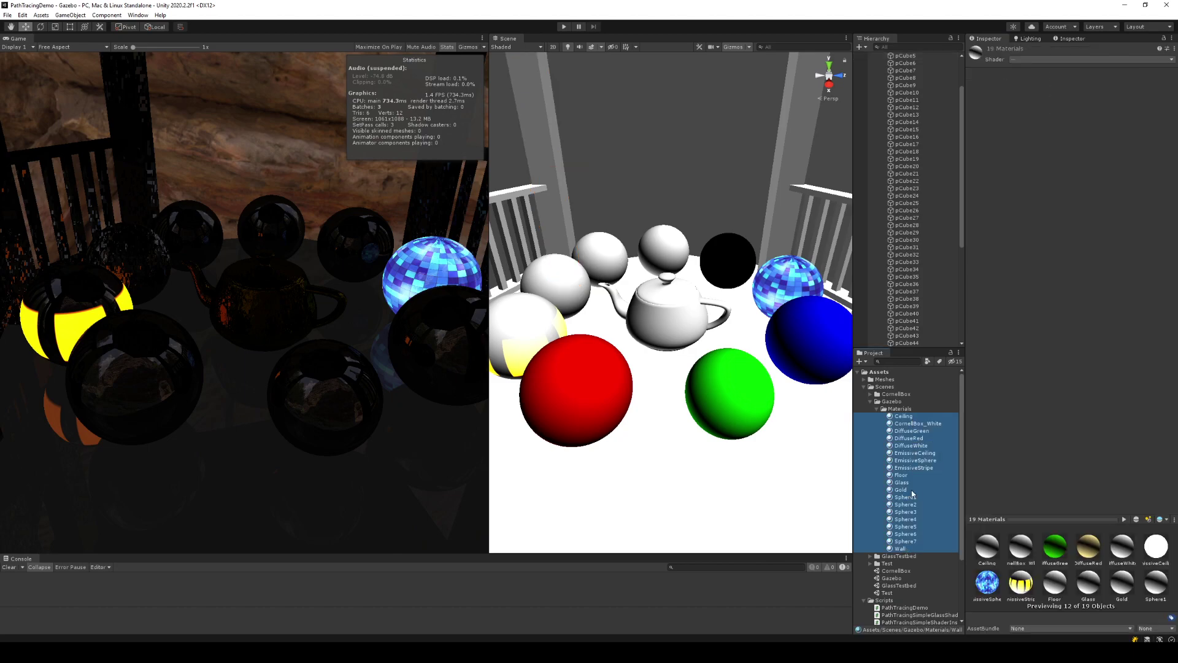
pyautogui.click(910, 550)
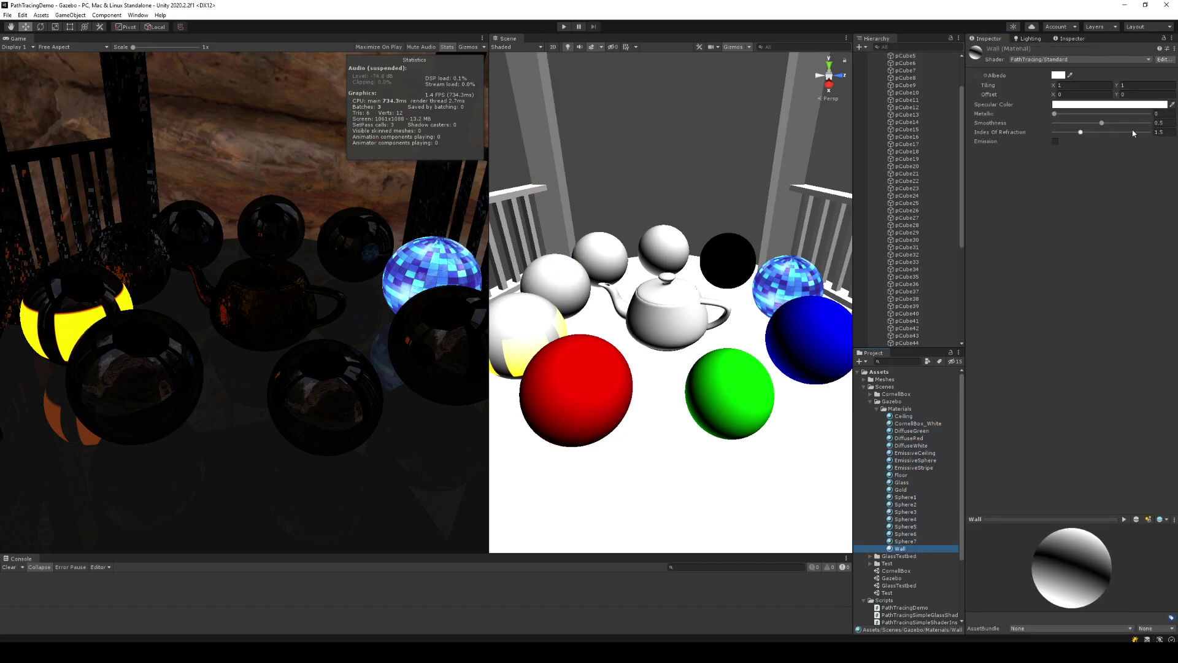
# - Set the Sphere1 material's Smoothness to 1
pyautogui.click(910, 541)
pyautogui.press('Up')
pyautogui.press('Up')
pyautogui.press('Up')
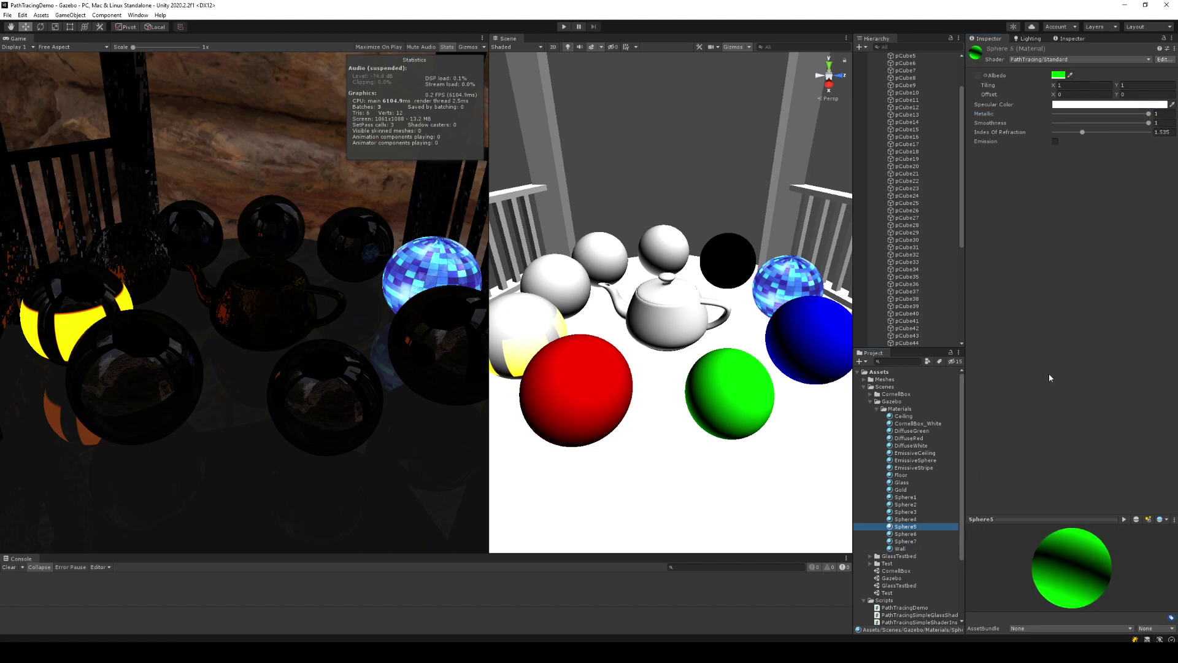
pyautogui.press('Up')
pyautogui.press('Up')
pyautogui.press('Up')
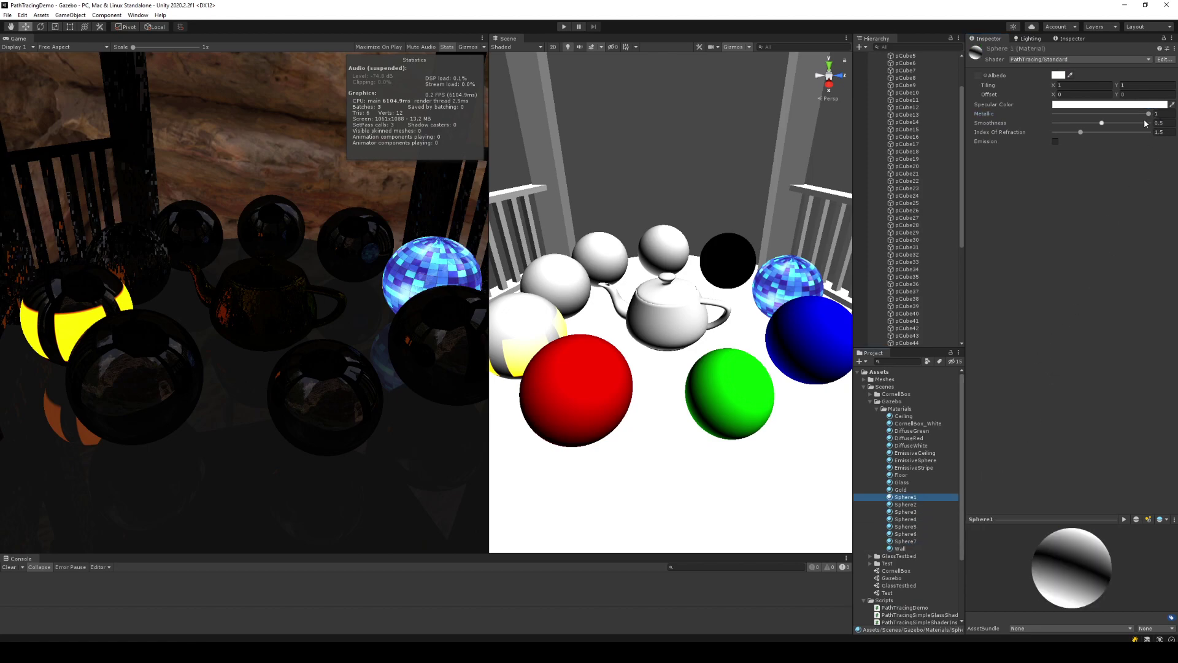
pyautogui.click(1145, 123)
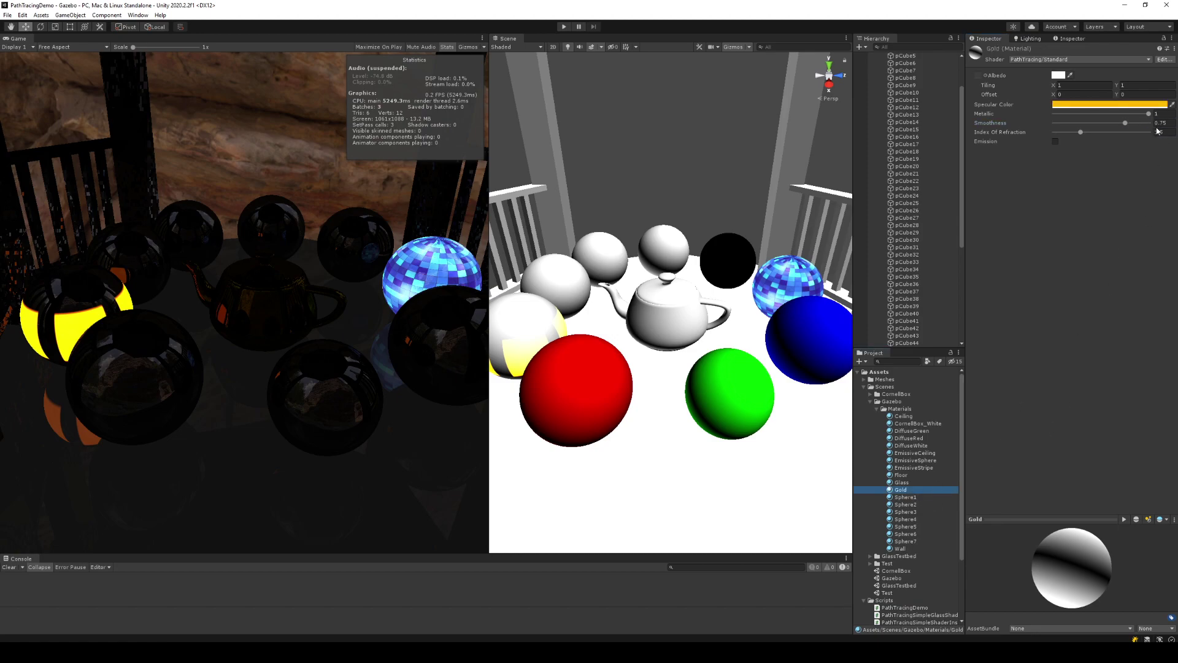
# - Check the Glass, Floor and EmissiveCeiling materials, then make DiffuseWhite fully metallic
pyautogui.click(931, 482)
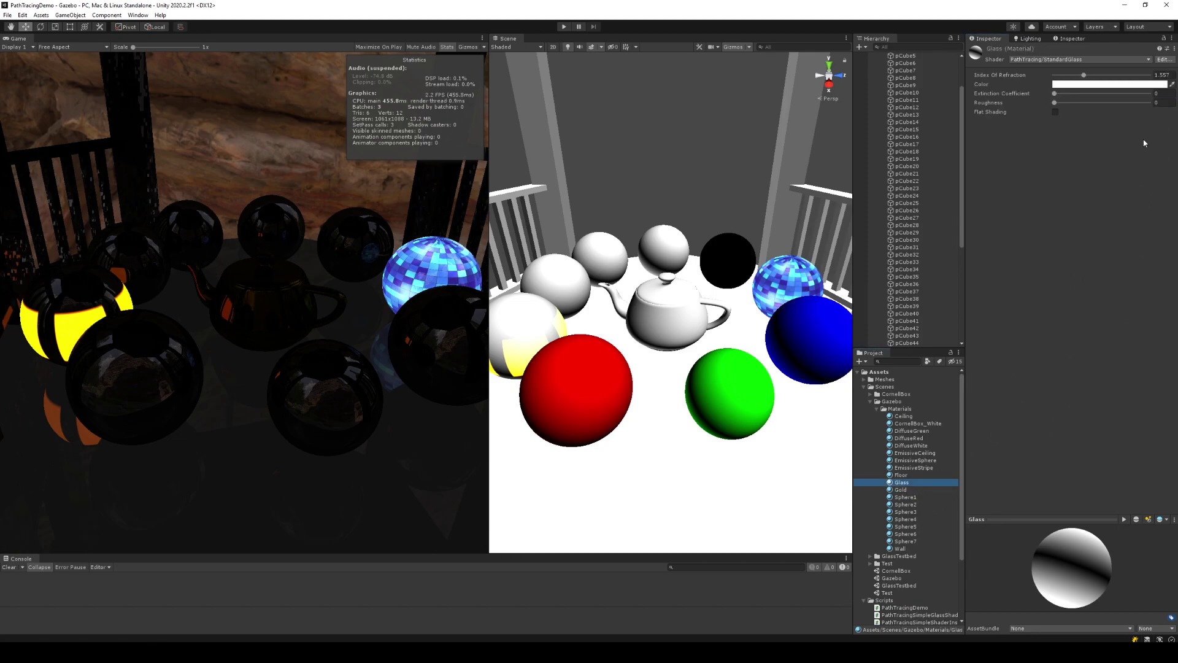
pyautogui.click(908, 476)
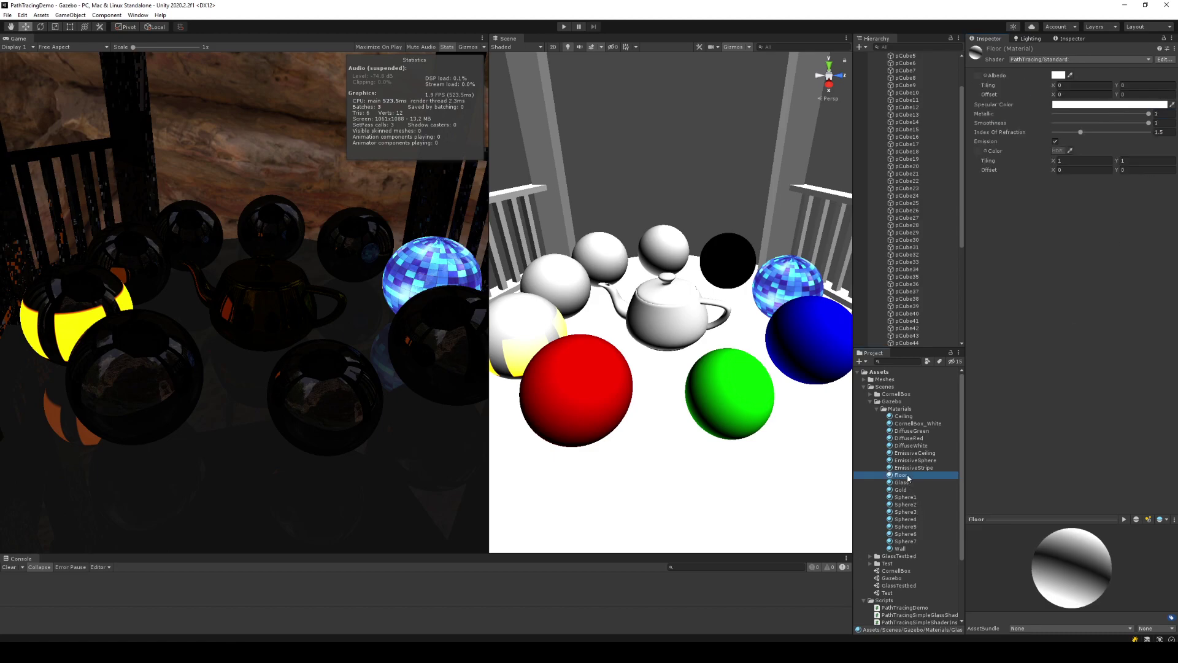
pyautogui.press('Up')
pyautogui.press('Up')
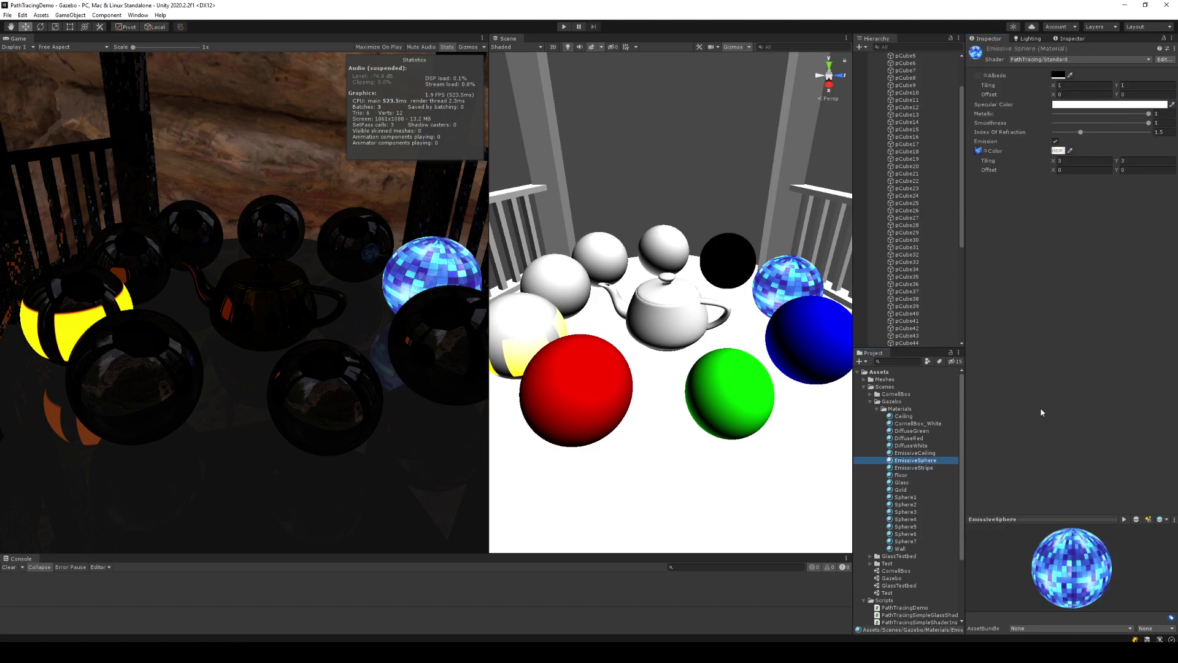
pyautogui.press('Up')
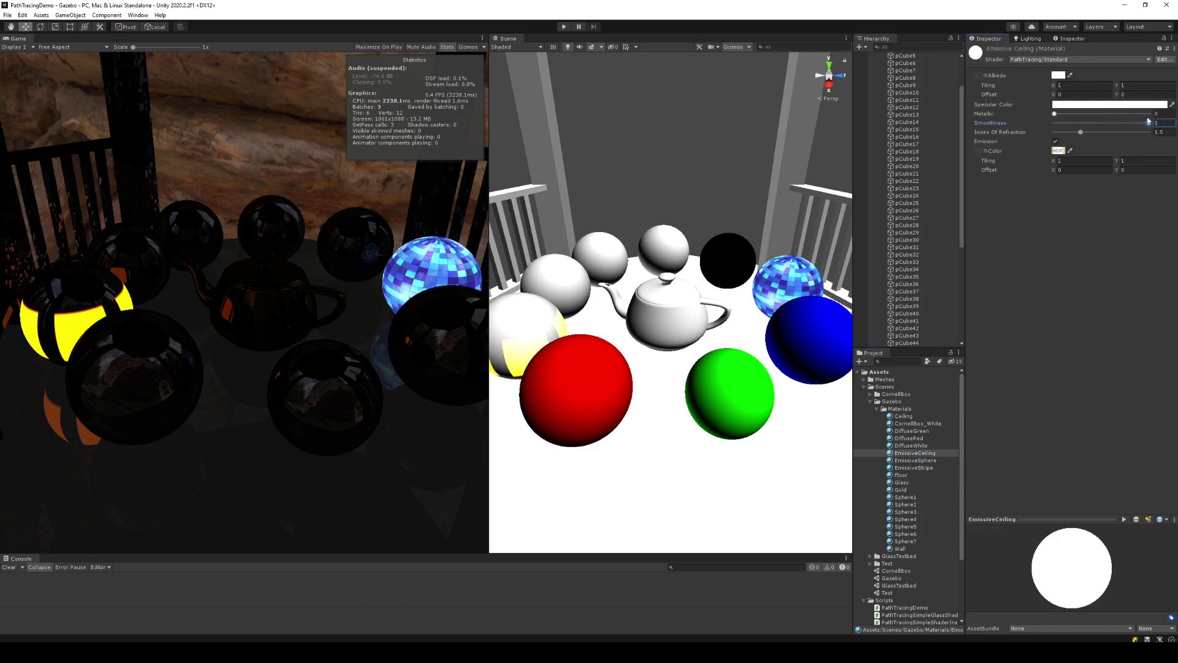
pyautogui.click(917, 445)
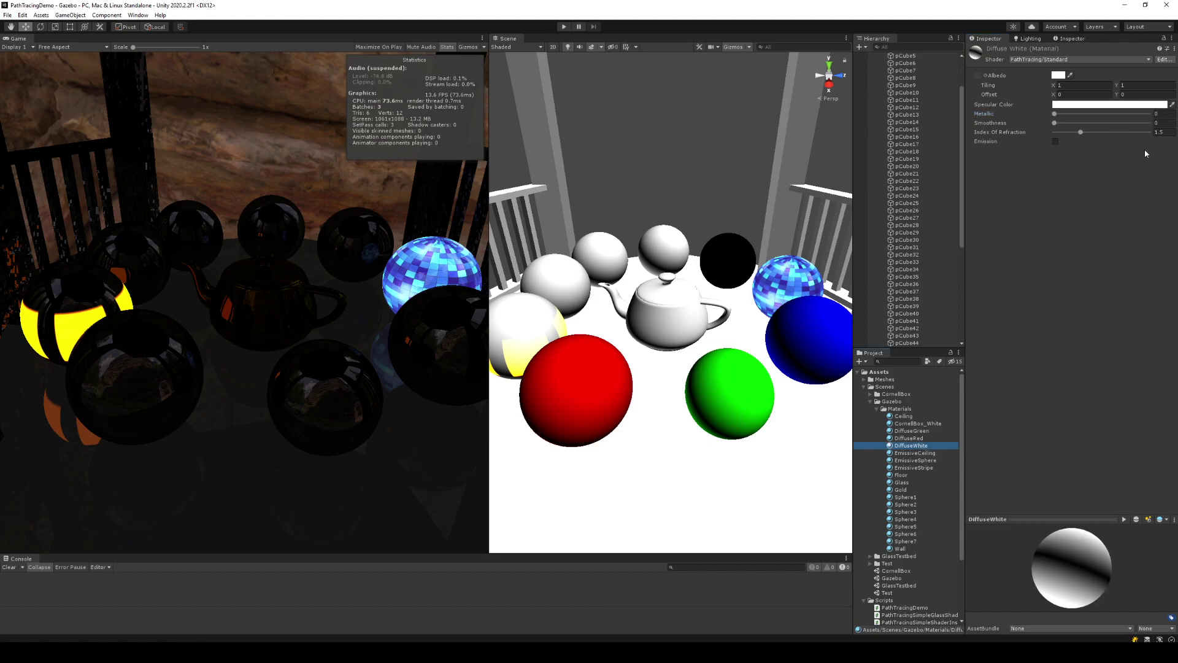
pyautogui.moveTo(1152, 114); pyautogui.dragTo(1167, 115)
# - Review DiffuseGreen, DiffuseRed and CornellBox_White materials, then run the scene in Play mode
pyautogui.click(929, 431)
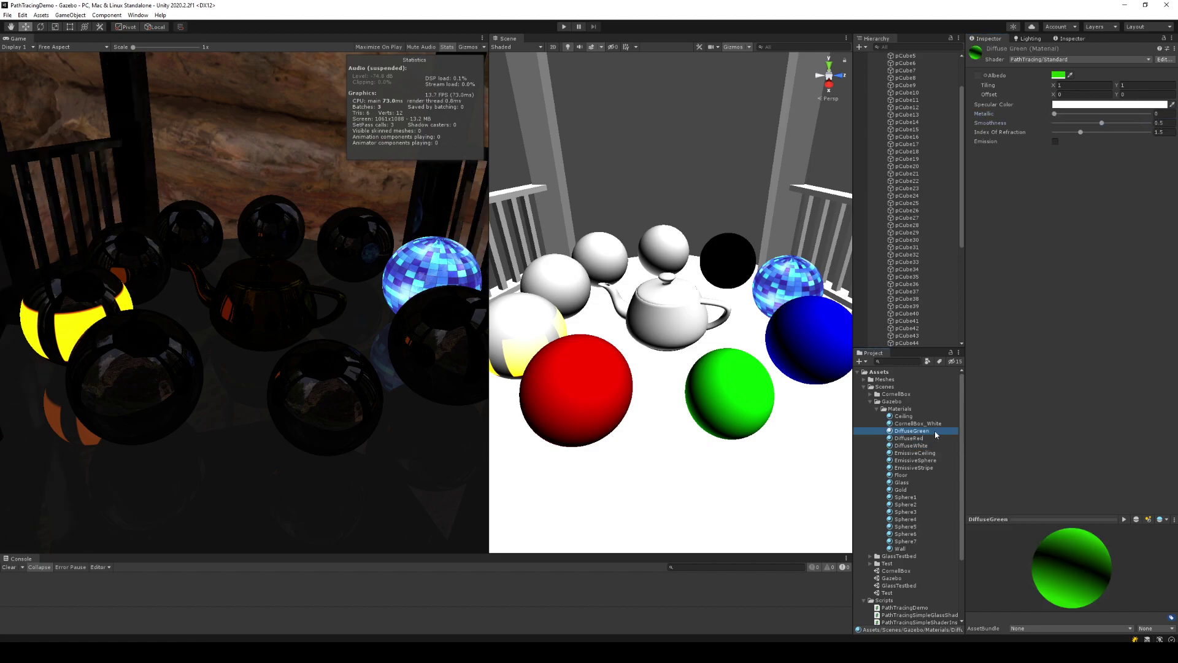
pyautogui.click(937, 438)
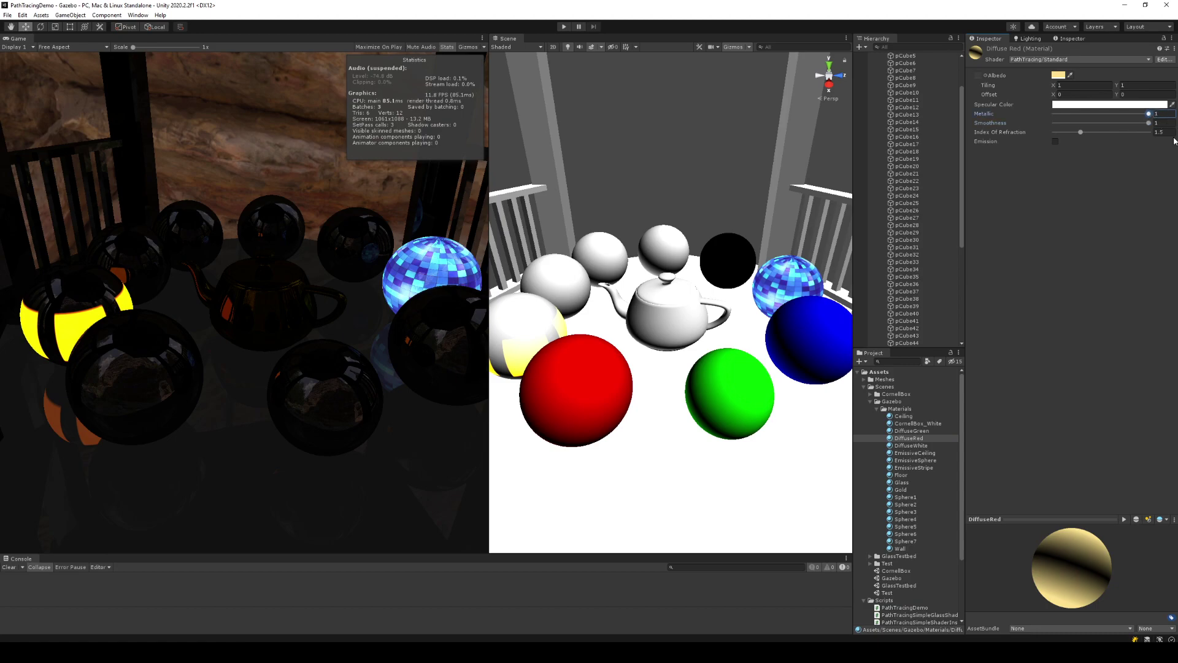
pyautogui.click(912, 431)
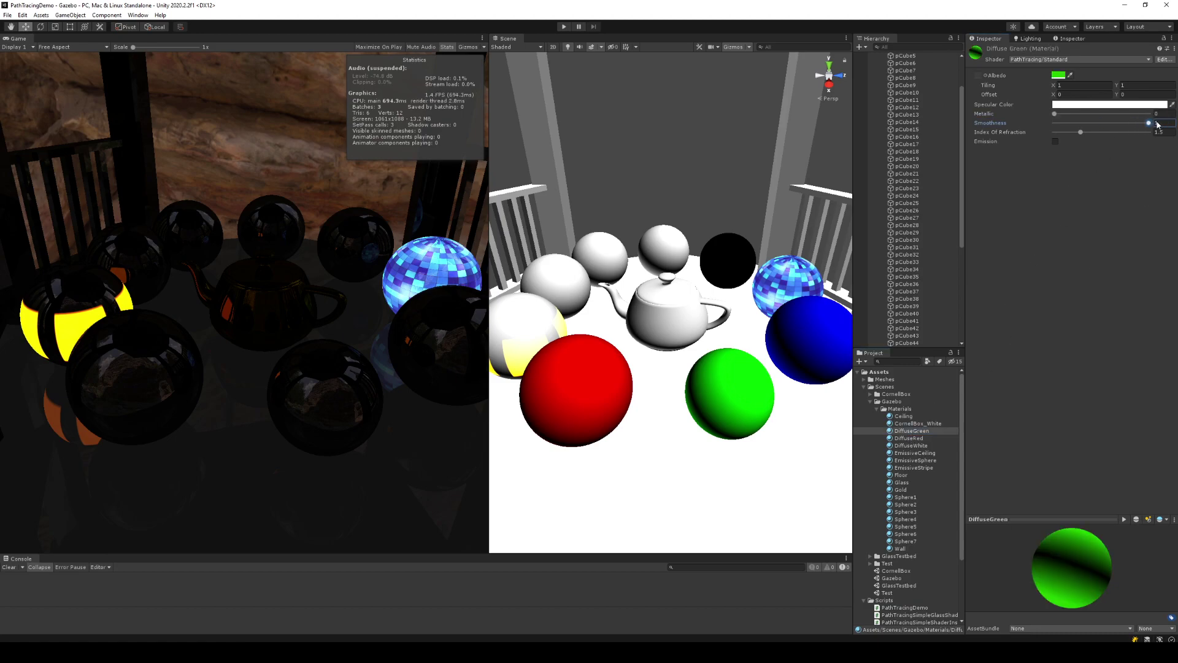
pyautogui.click(916, 423)
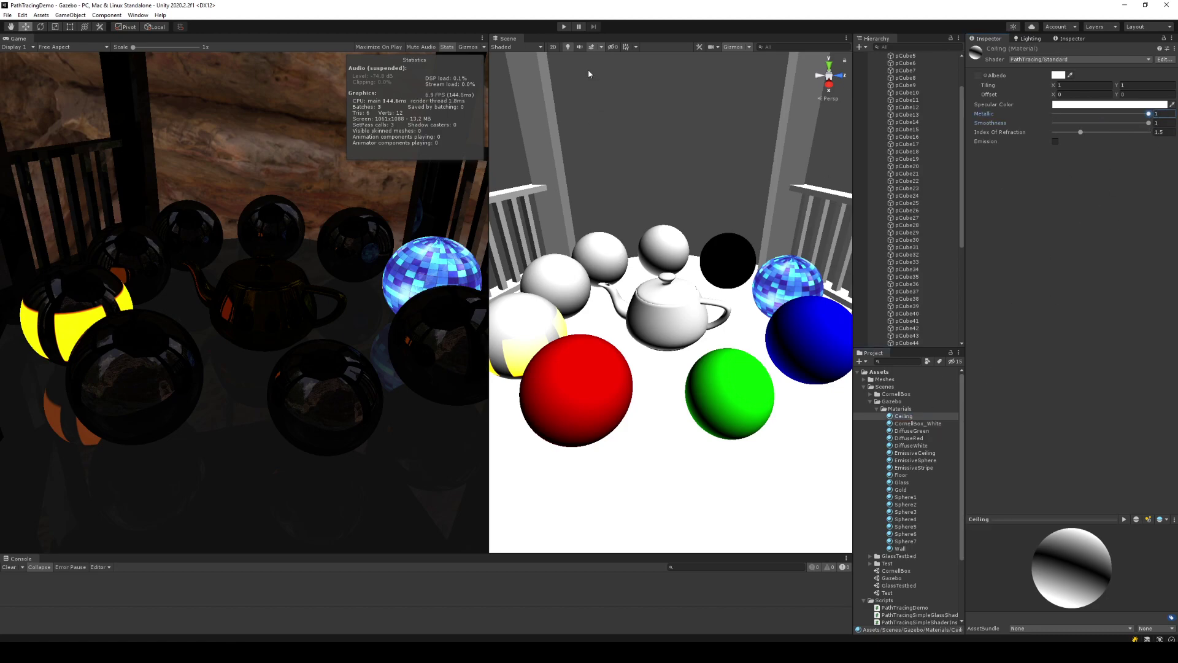
pyautogui.click(564, 27)
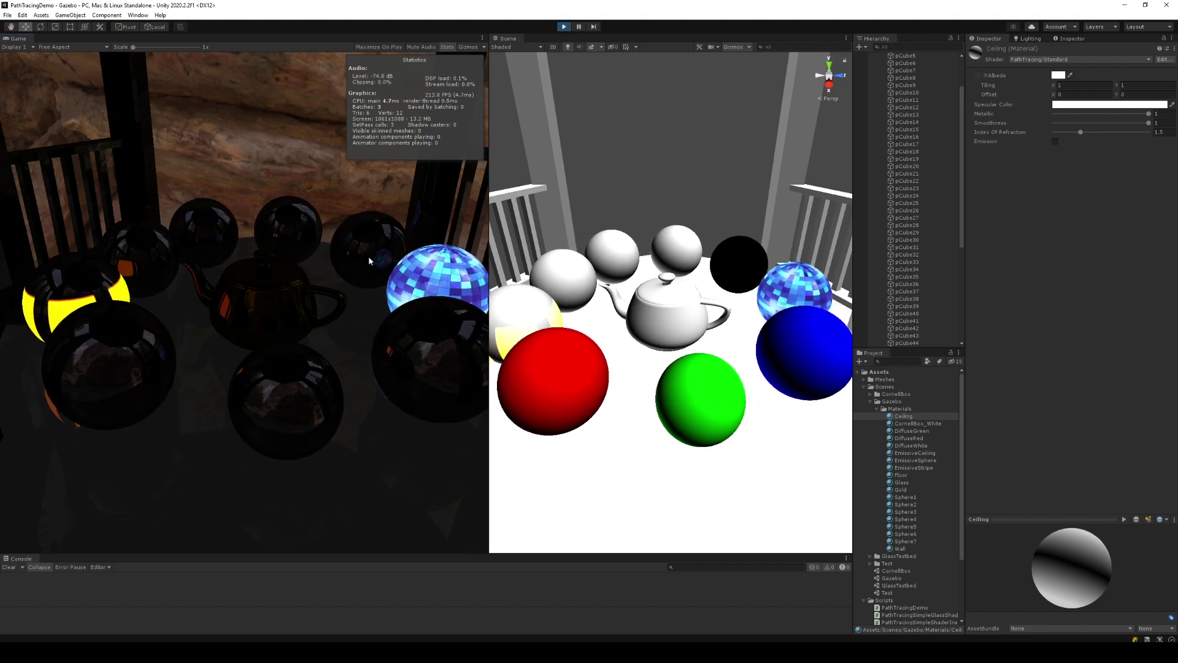
# - Switch the Game view to 512x512 resolution and inspect the render
pyautogui.click(47, 48)
pyautogui.click(76, 140)
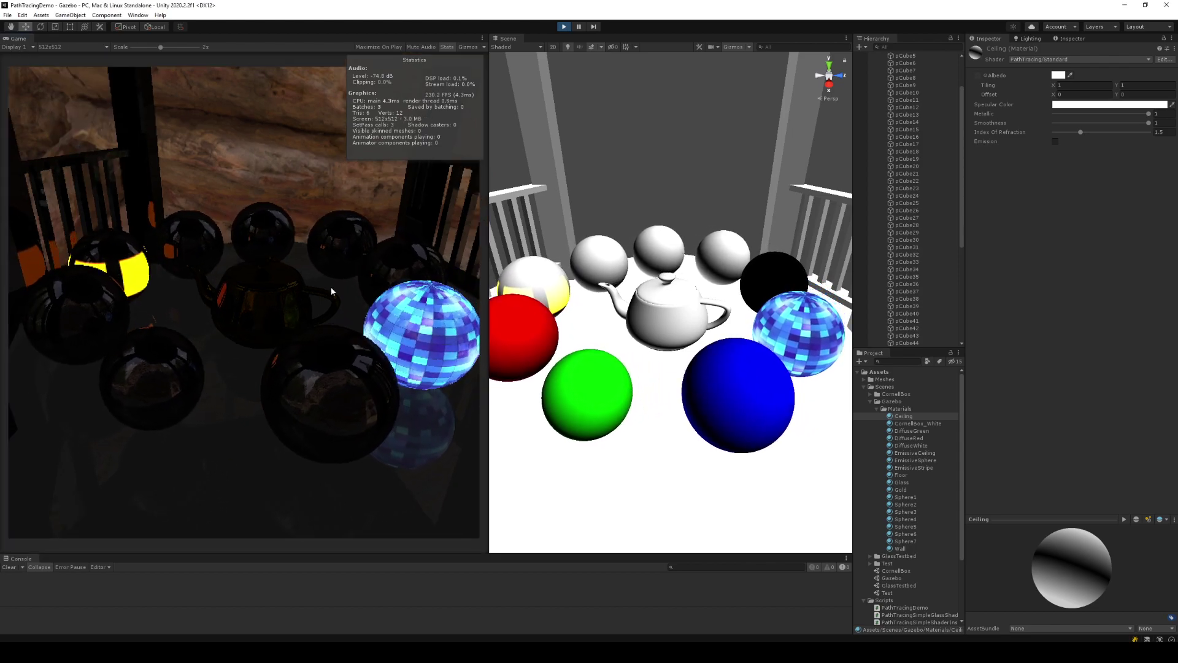
pyautogui.scroll(-3, 139, 165)
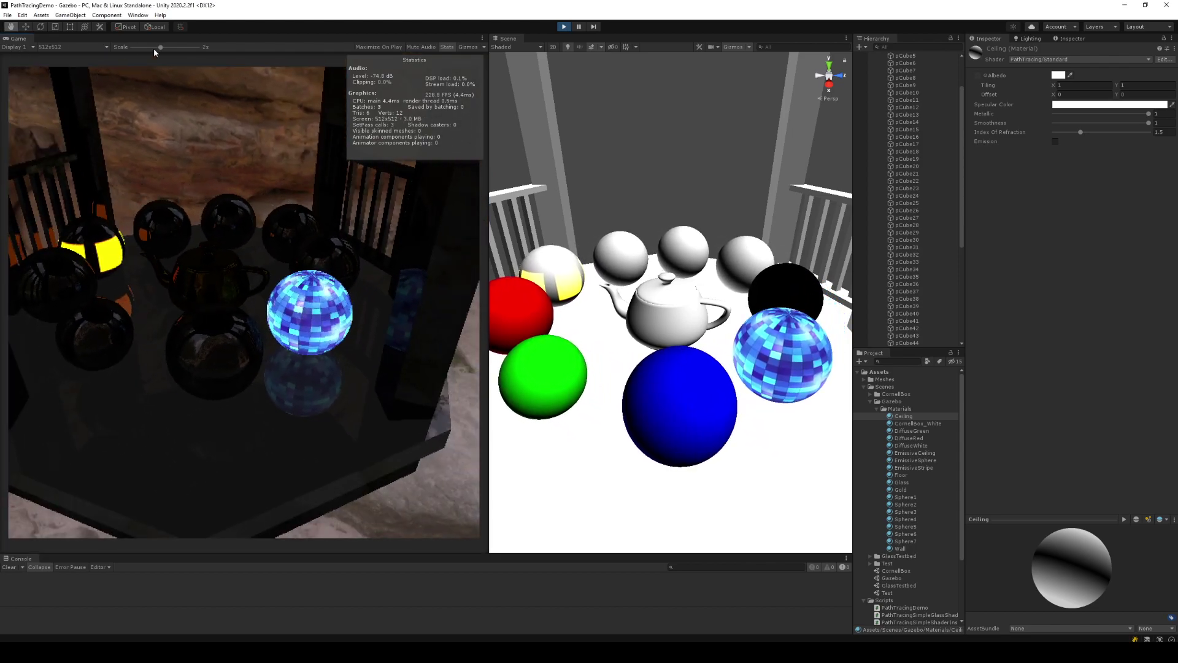
pyautogui.scroll(-2, 139, 165)
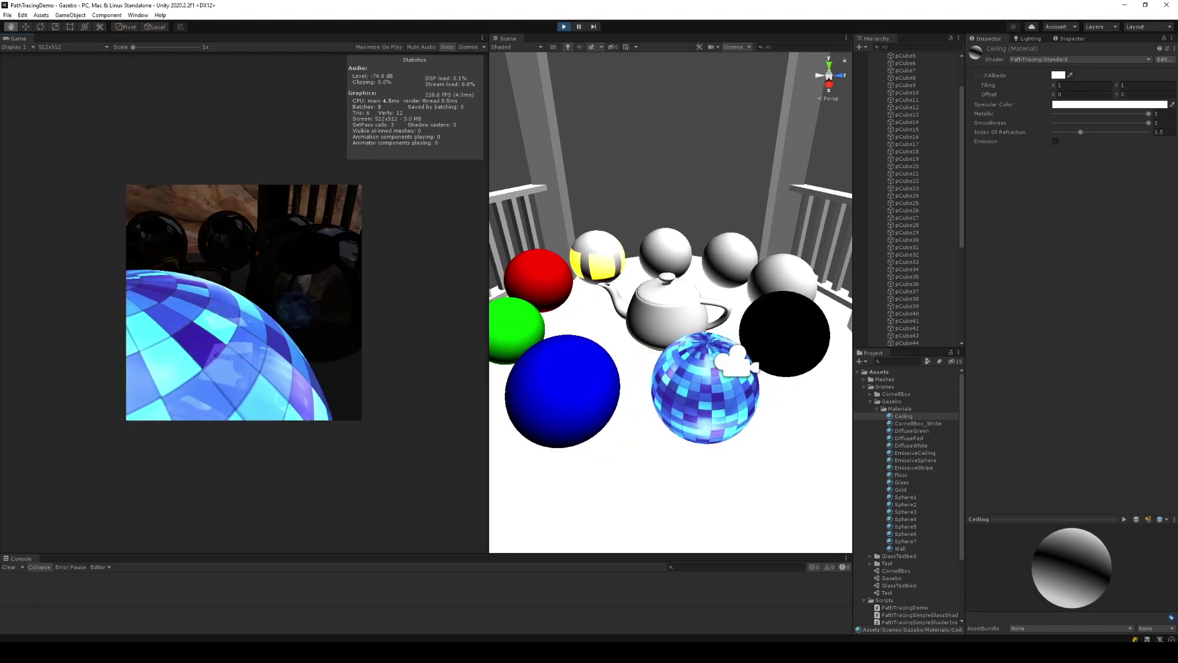
# - Return the Game view to Free Aspect and exit Play mode
pyautogui.click(68, 47)
pyautogui.click(65, 78)
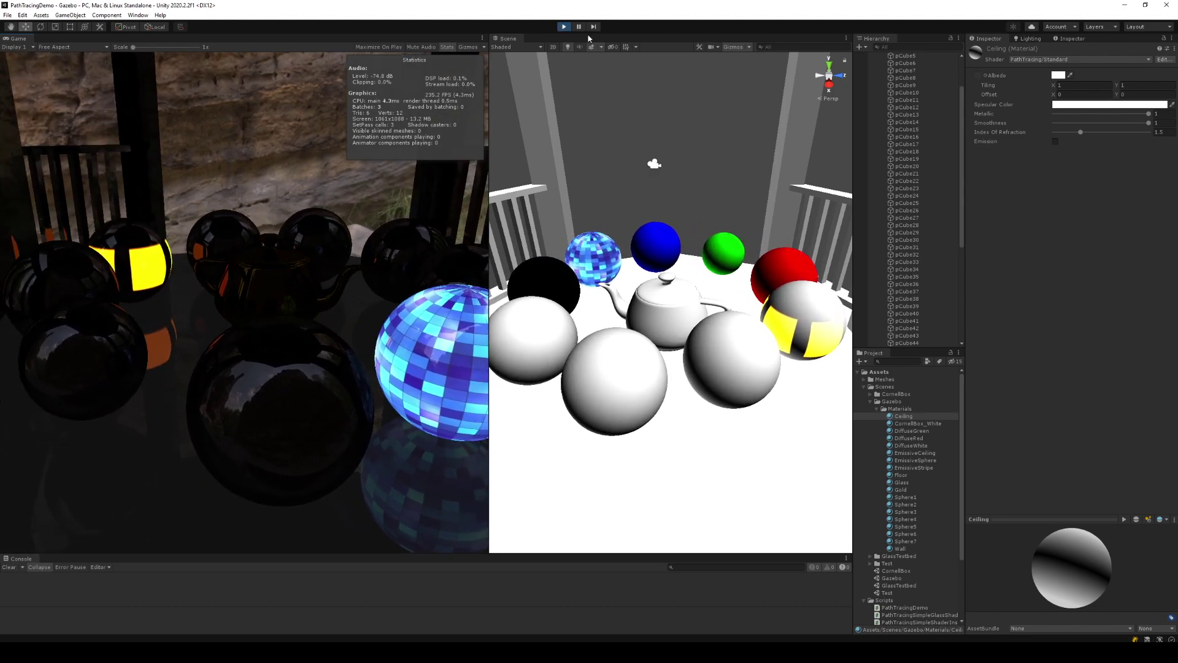
pyautogui.scroll(3, 882, 89)
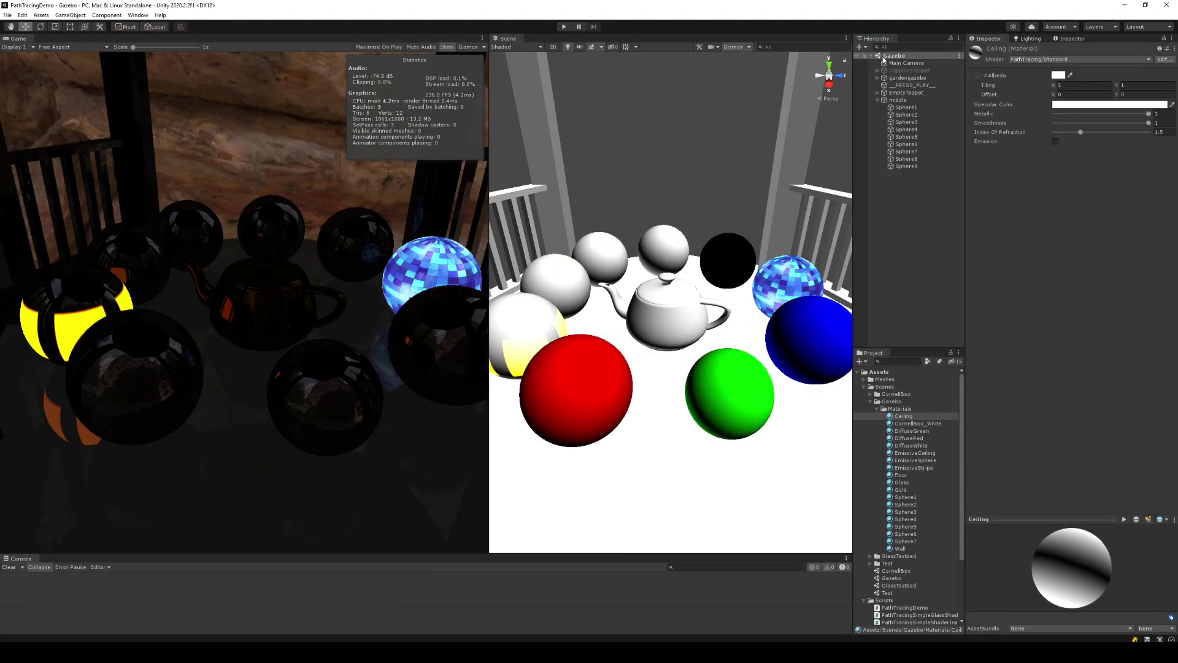
pyautogui.hotkey('ctrl', 'p')
pyautogui.click(901, 65)
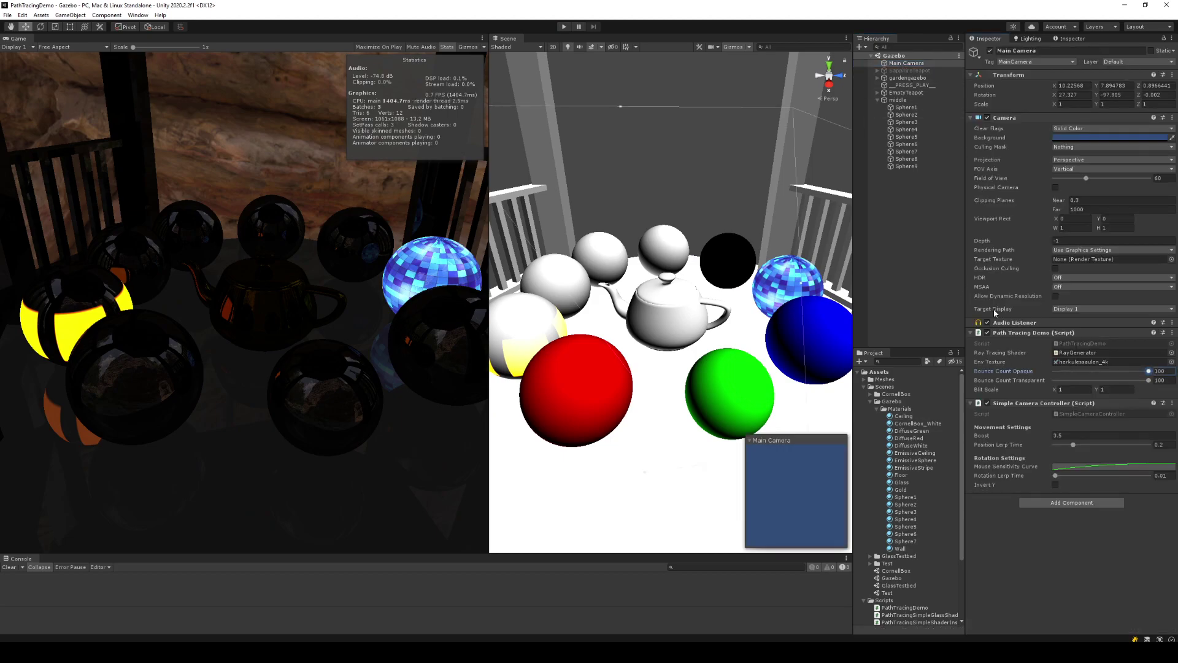
# - Edit the space-key convergence reset line in PathTracingDemo.cs, then return to Unity
pyautogui.click(477, 636)
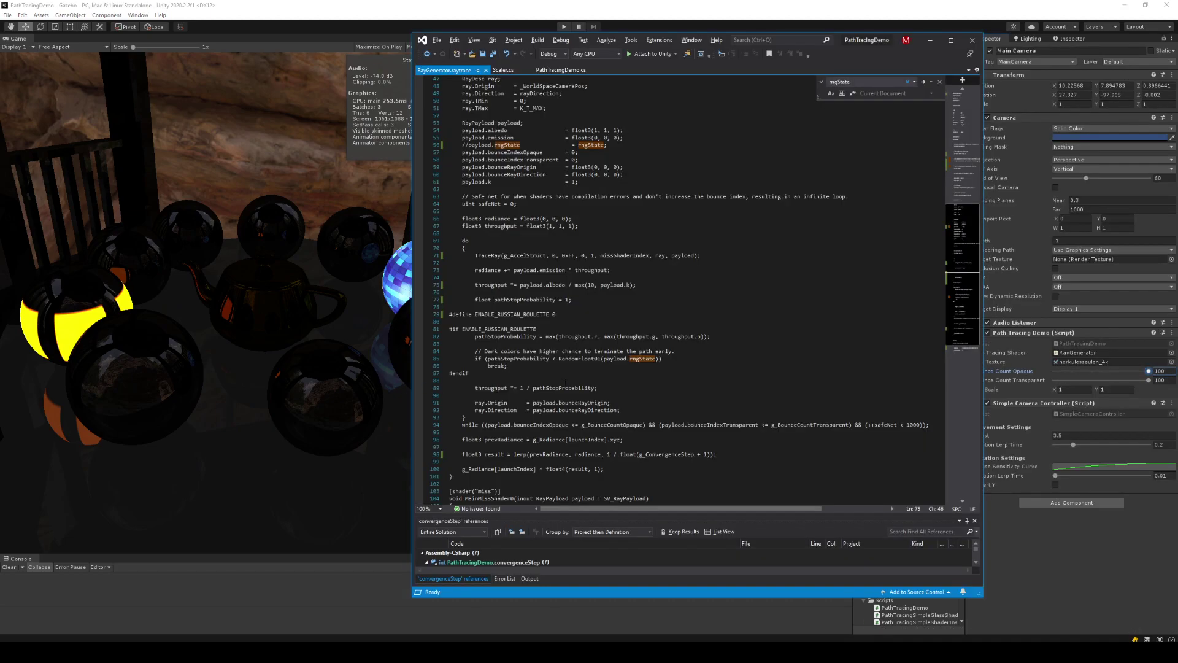
pyautogui.click(561, 70)
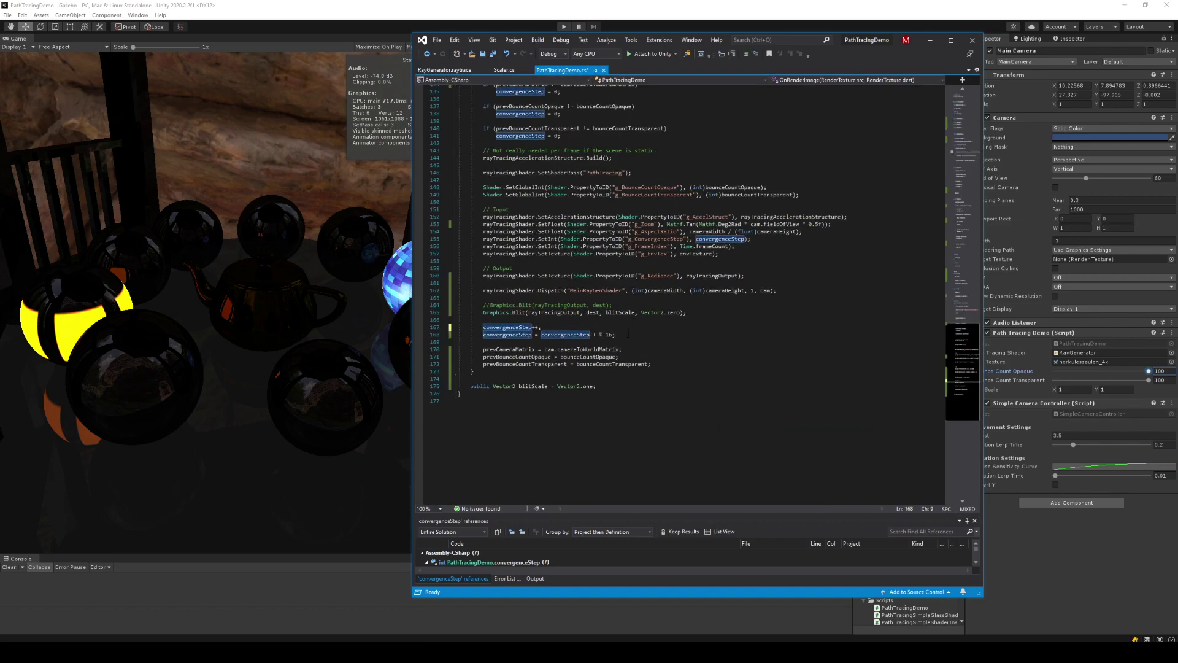
pyautogui.scroll(5, 579, 211)
pyautogui.scroll(3, 579, 211)
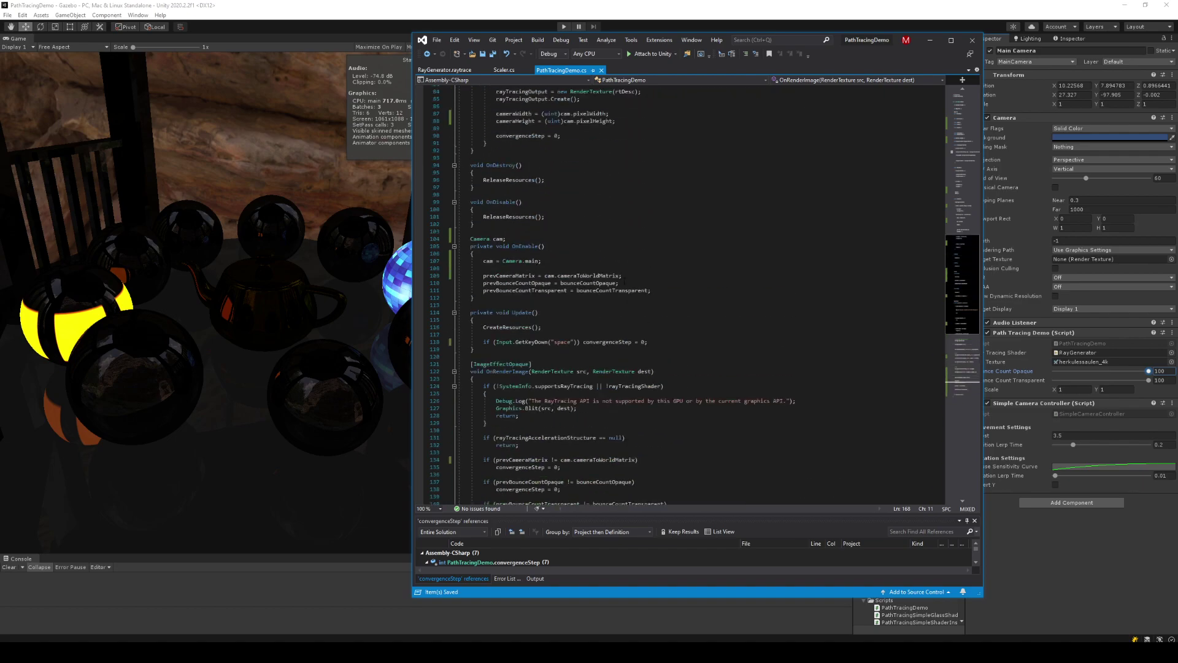
pyautogui.hotkey('alt', 'Tab')
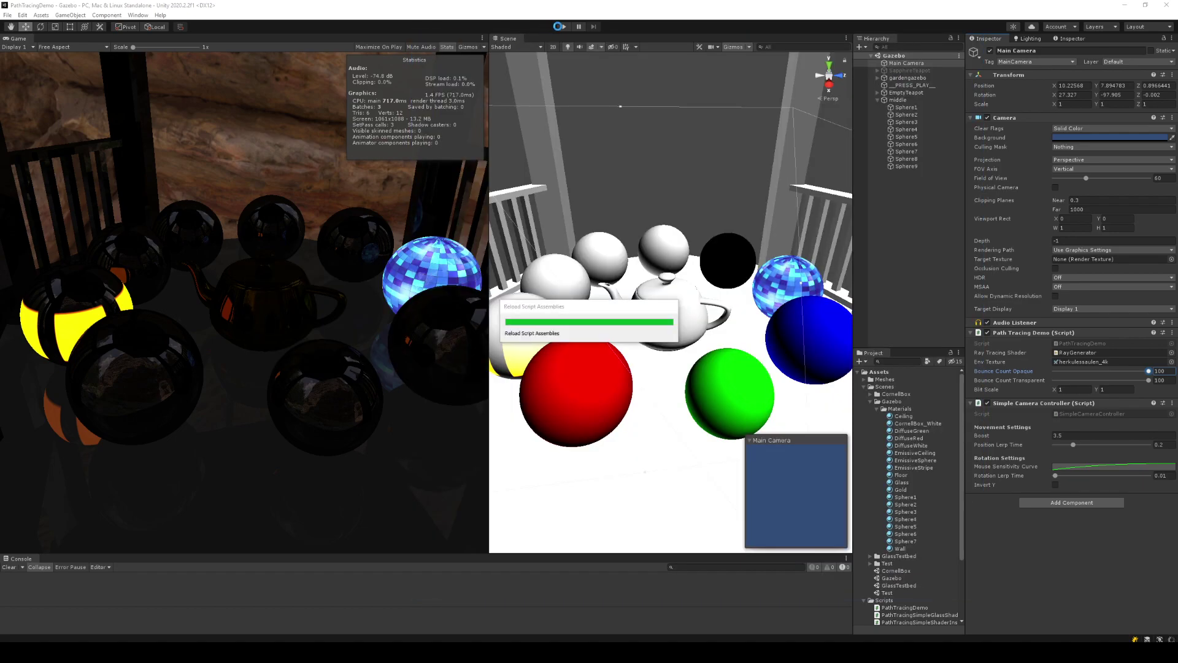
# - Play the scene to test the script change, then switch back so Unity recompiles
pyautogui.click(562, 27)
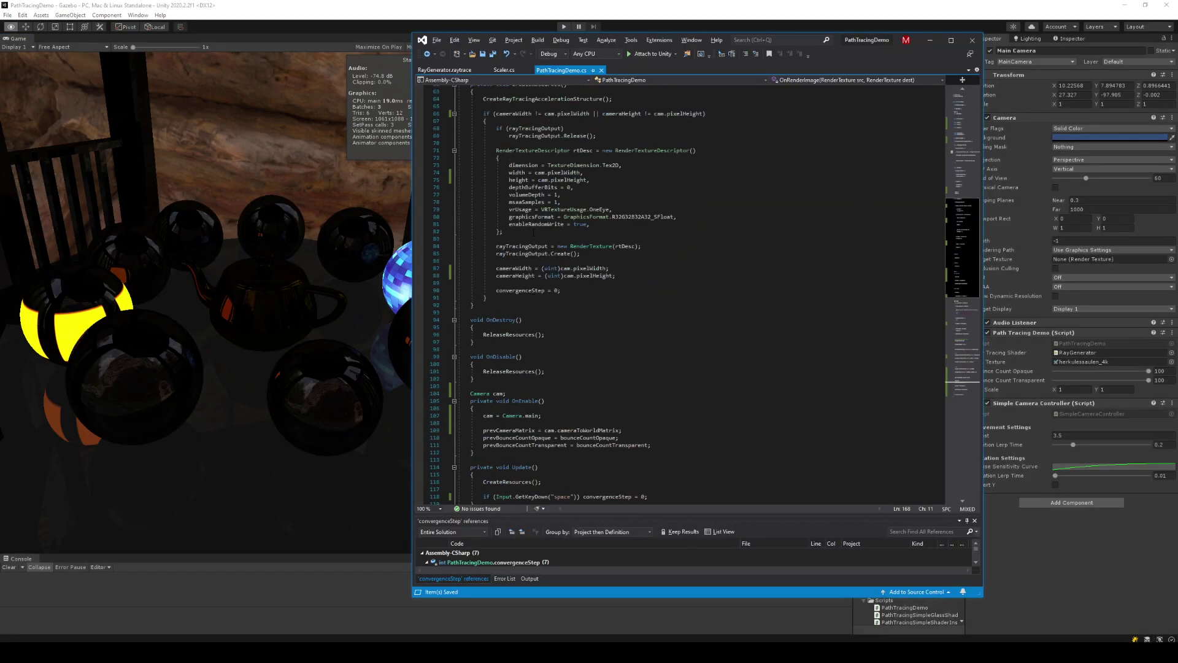
pyautogui.scroll(-1, 553, 246)
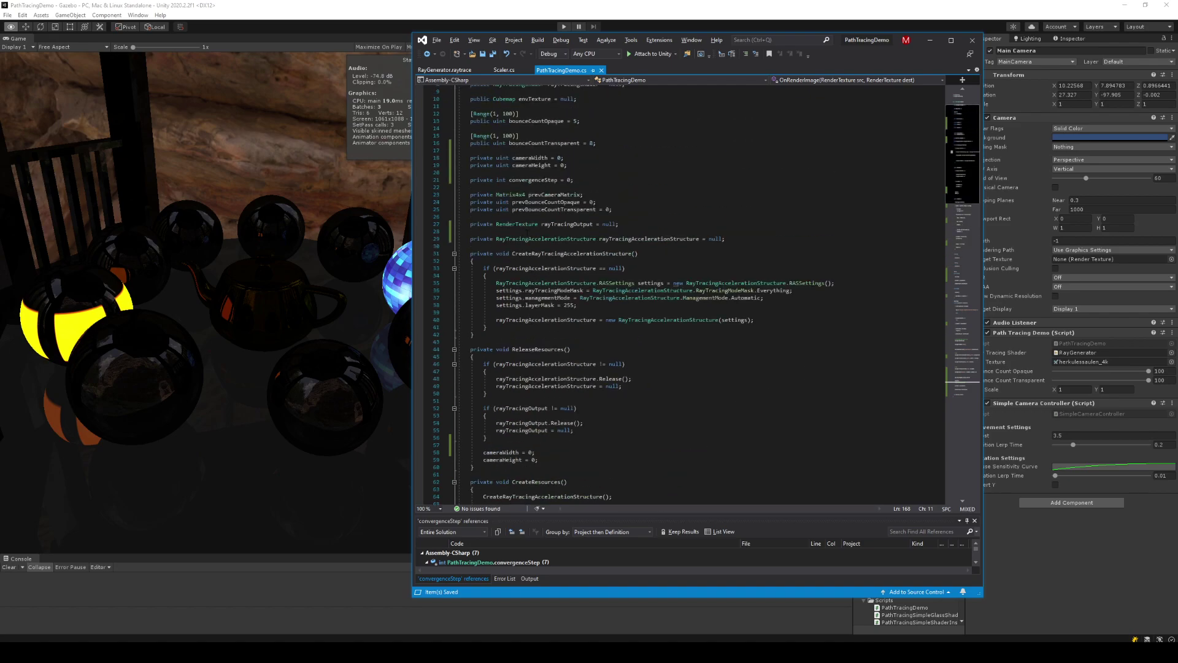
pyautogui.scroll(-7, 574, 297)
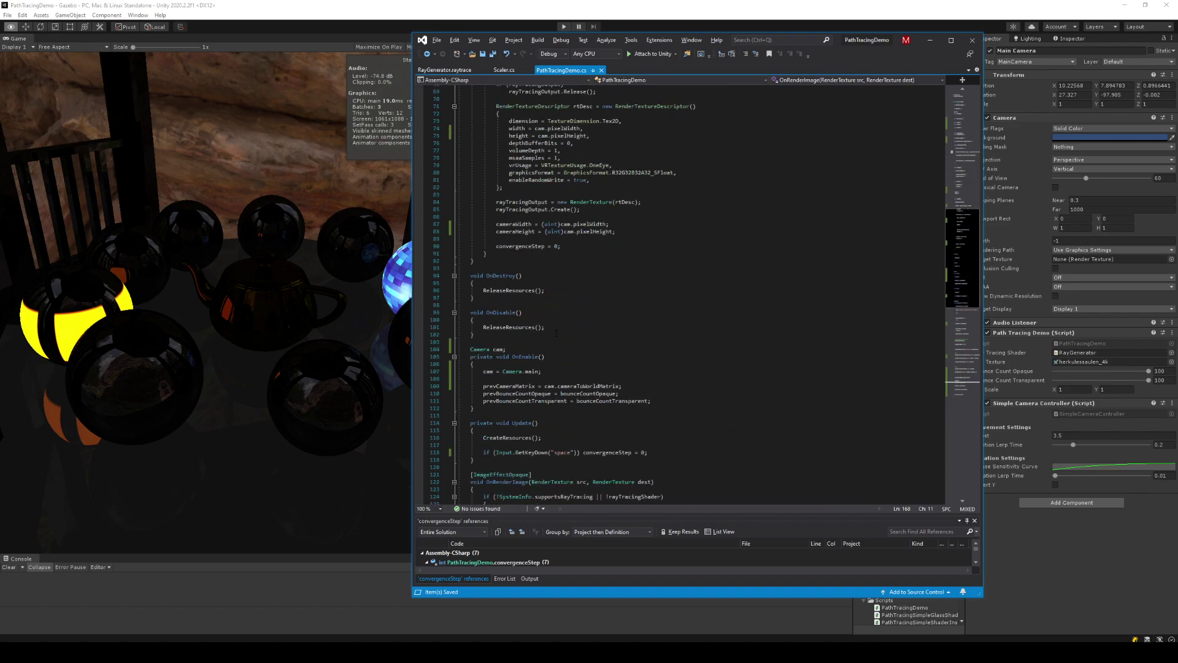
pyautogui.scroll(-4, 556, 333)
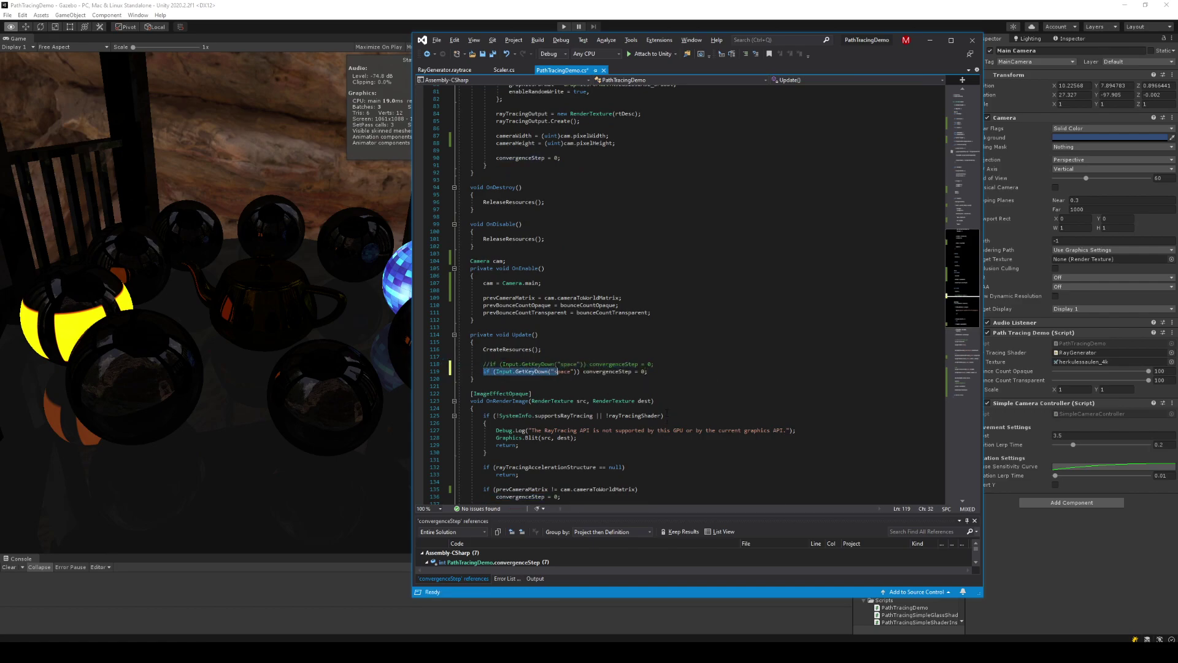
pyautogui.hotkey('alt', 'Tab')
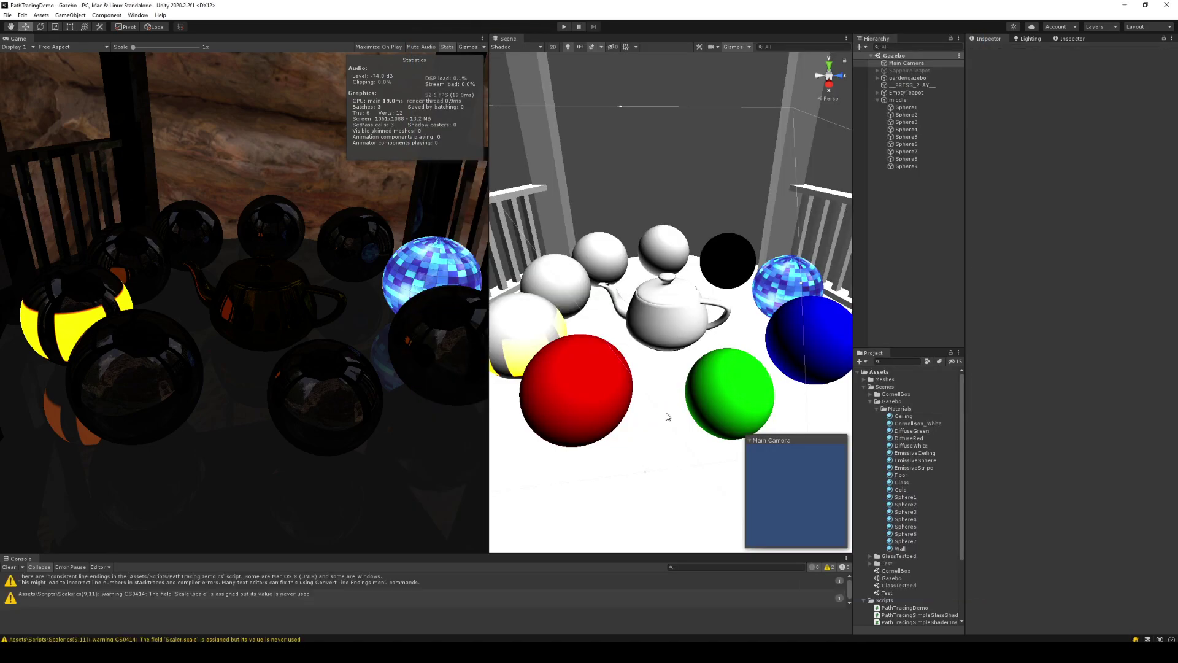
pyautogui.hotkey('ctrl', 'p')
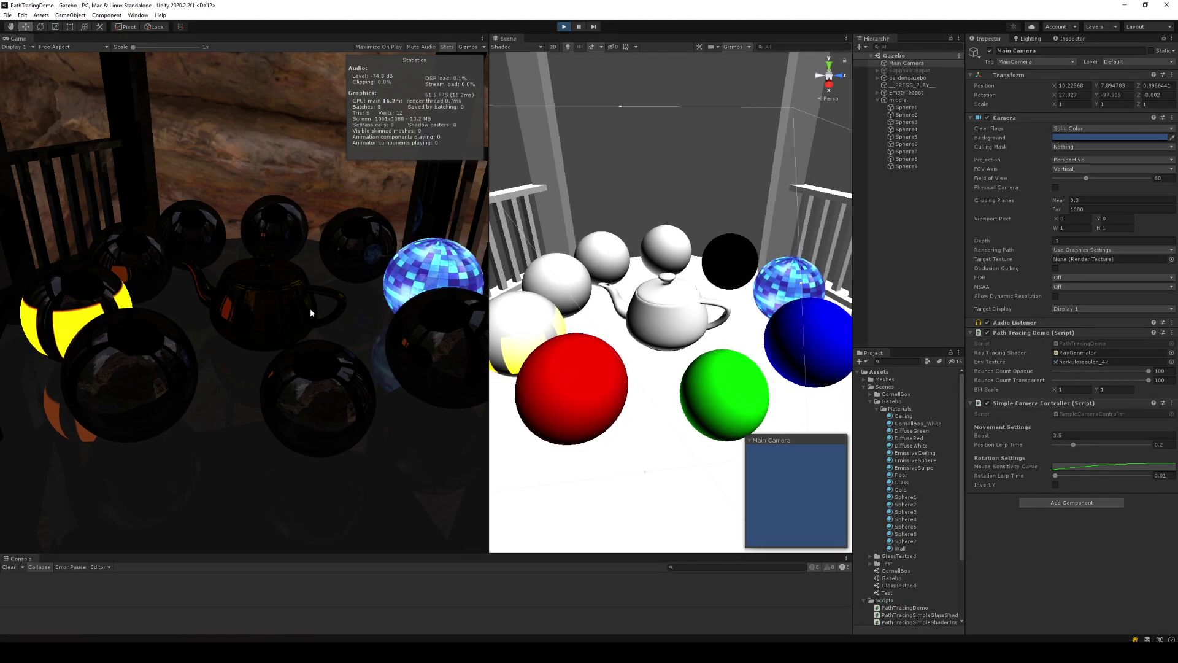
pyautogui.moveTo(310, 308); pyautogui.dragTo(325, 331, button='right')
pyautogui.press('s')
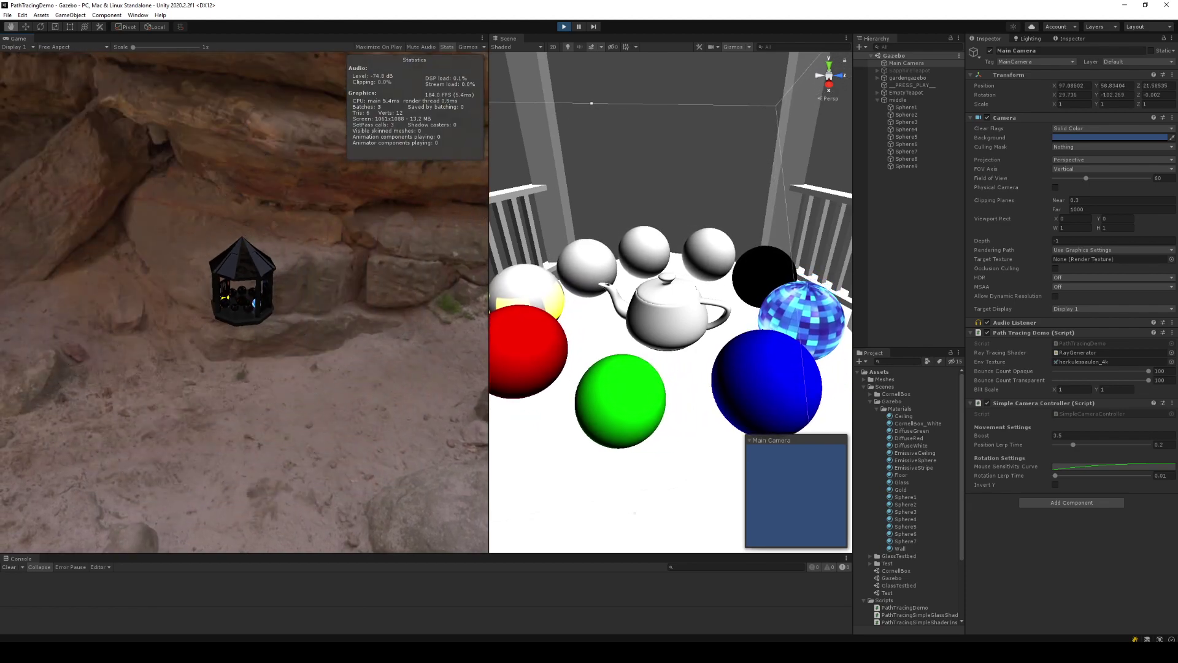
pyautogui.press('w')
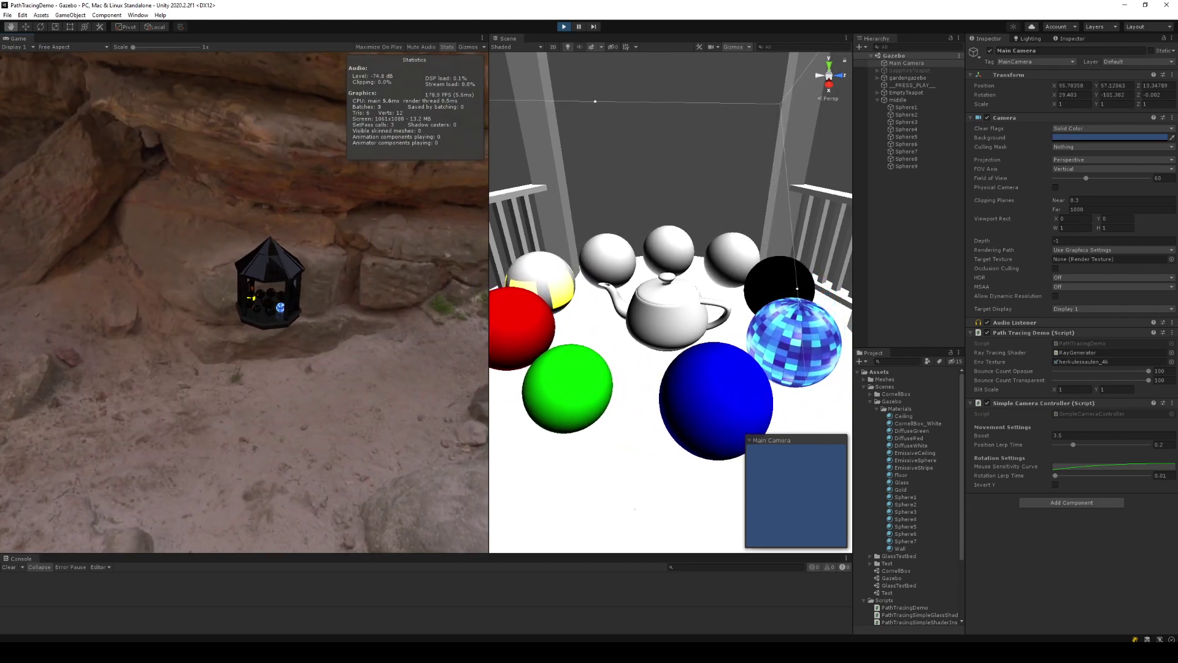
pyautogui.press('w')
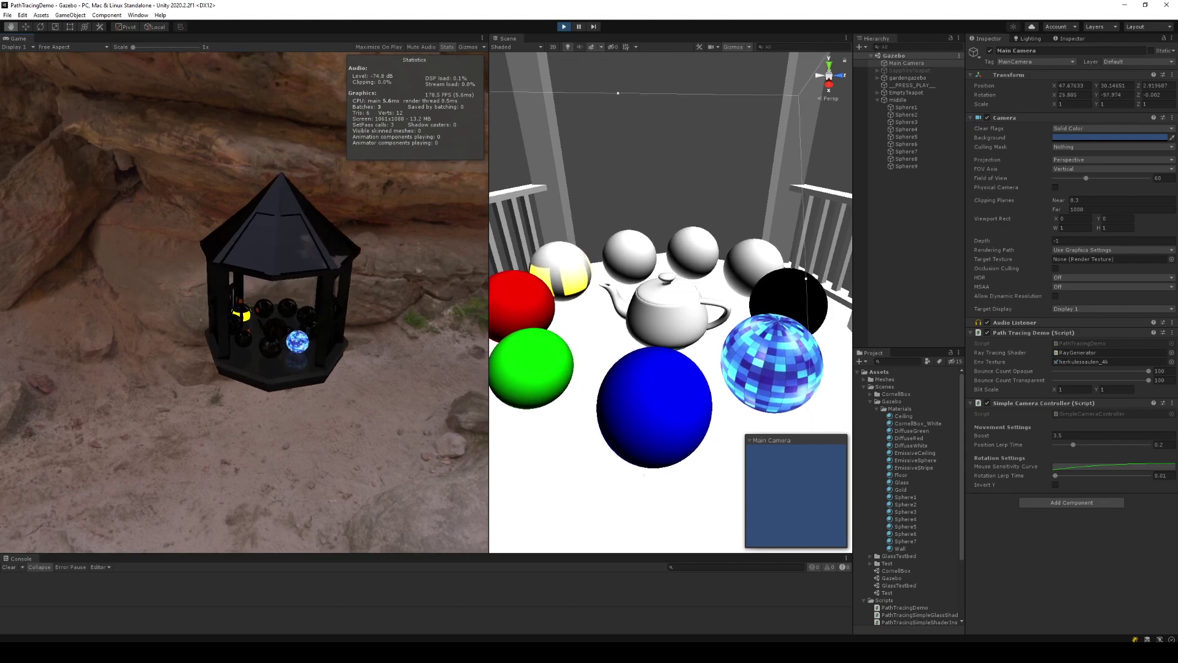
pyautogui.press('w')
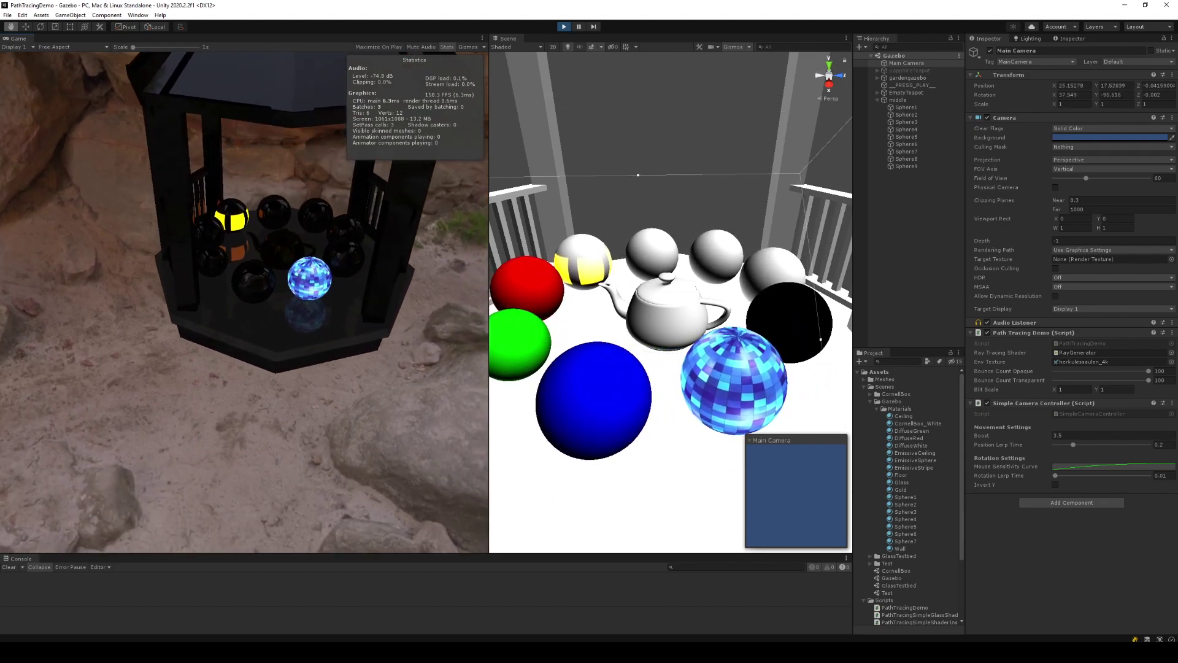
pyautogui.press('w')
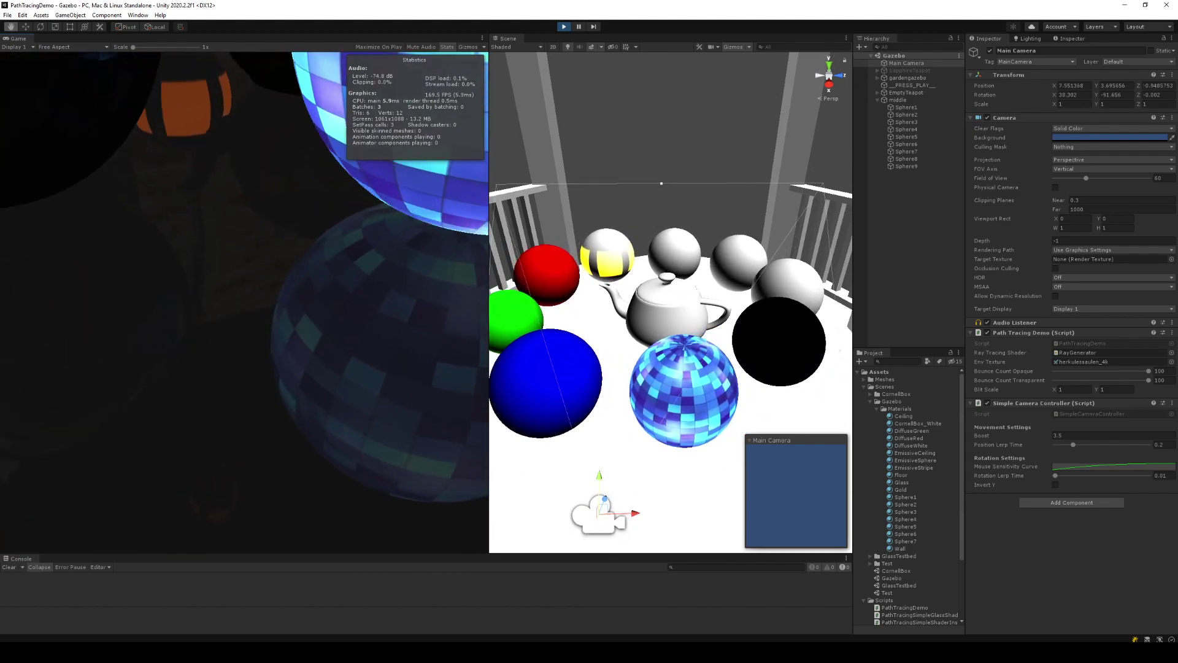
pyautogui.moveTo(244, 301); pyautogui.dragTo(367, 366, button='right')
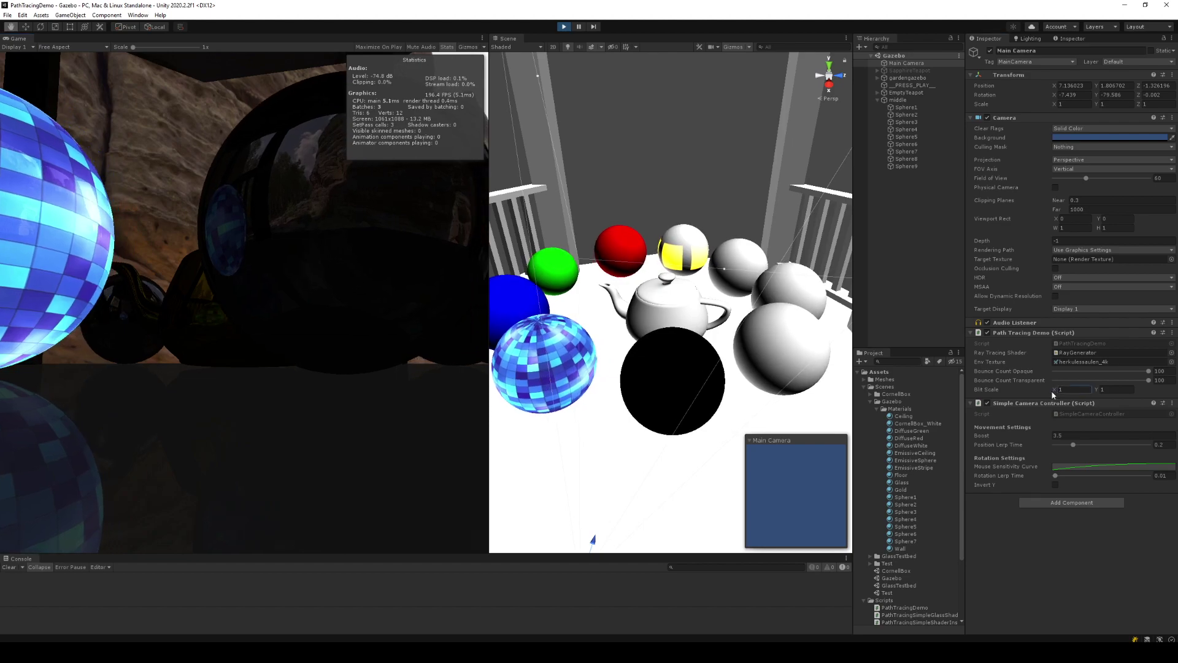
pyautogui.moveTo(1047, 389); pyautogui.dragTo(1055, 392)
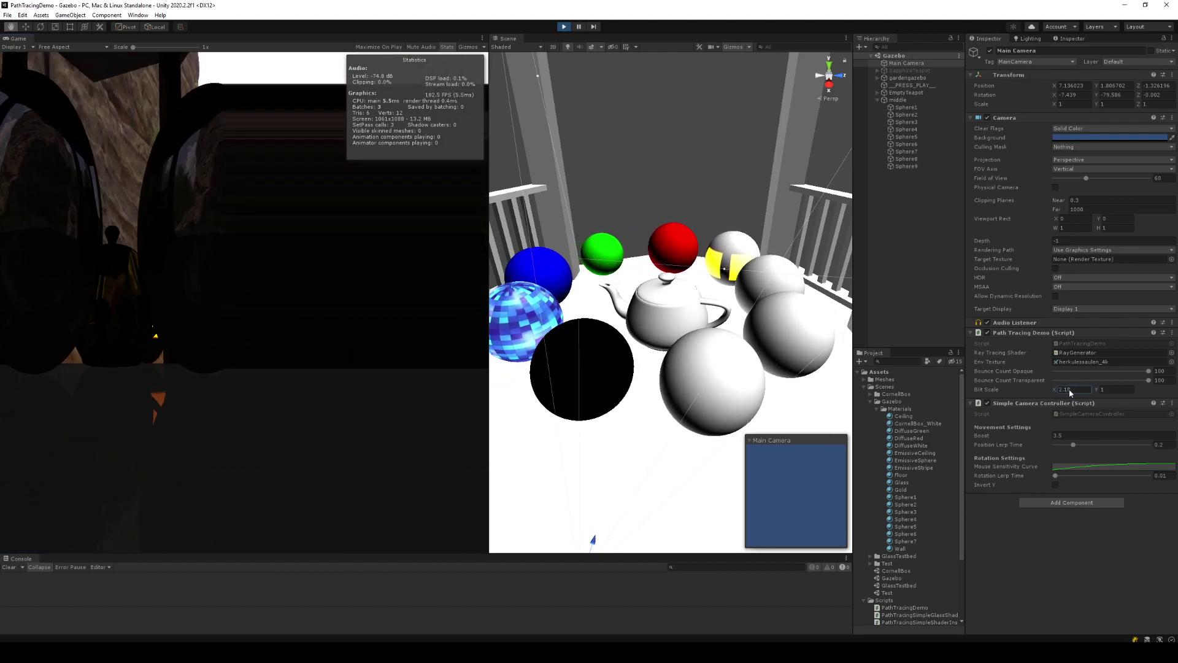
pyautogui.hotkey('ctrl', 'p')
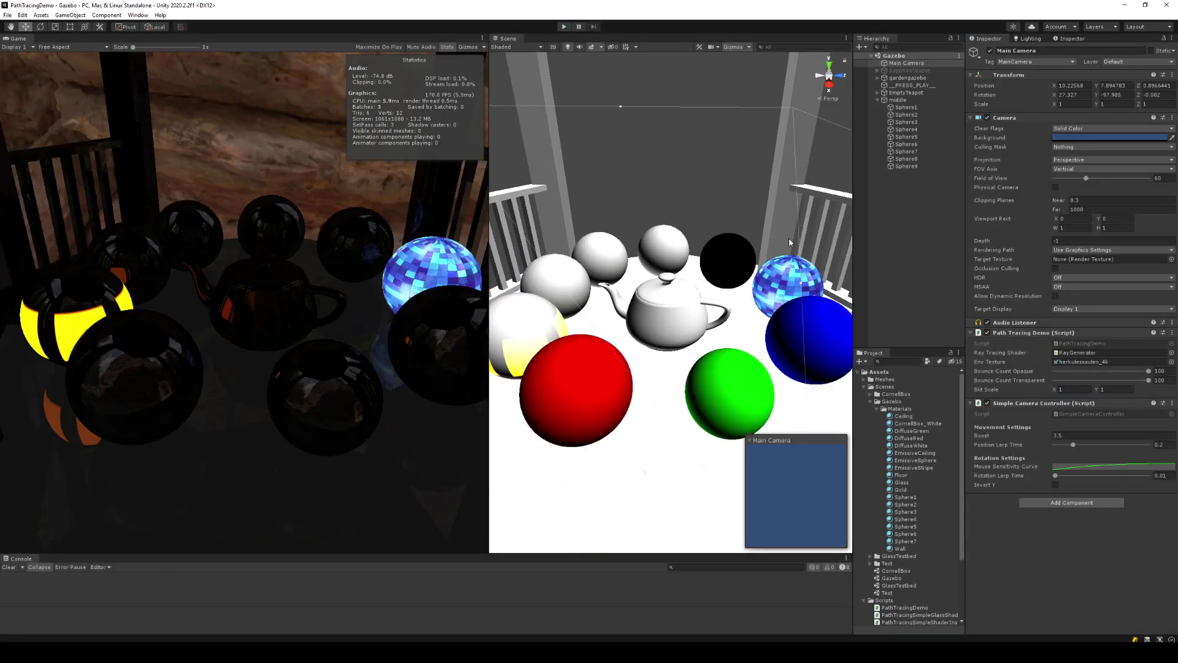
# - Open RayGenerator.raytrace in Visual Studio, start Play mode in Unity, and return to the shader
pyautogui.doubleClick(1093, 354)
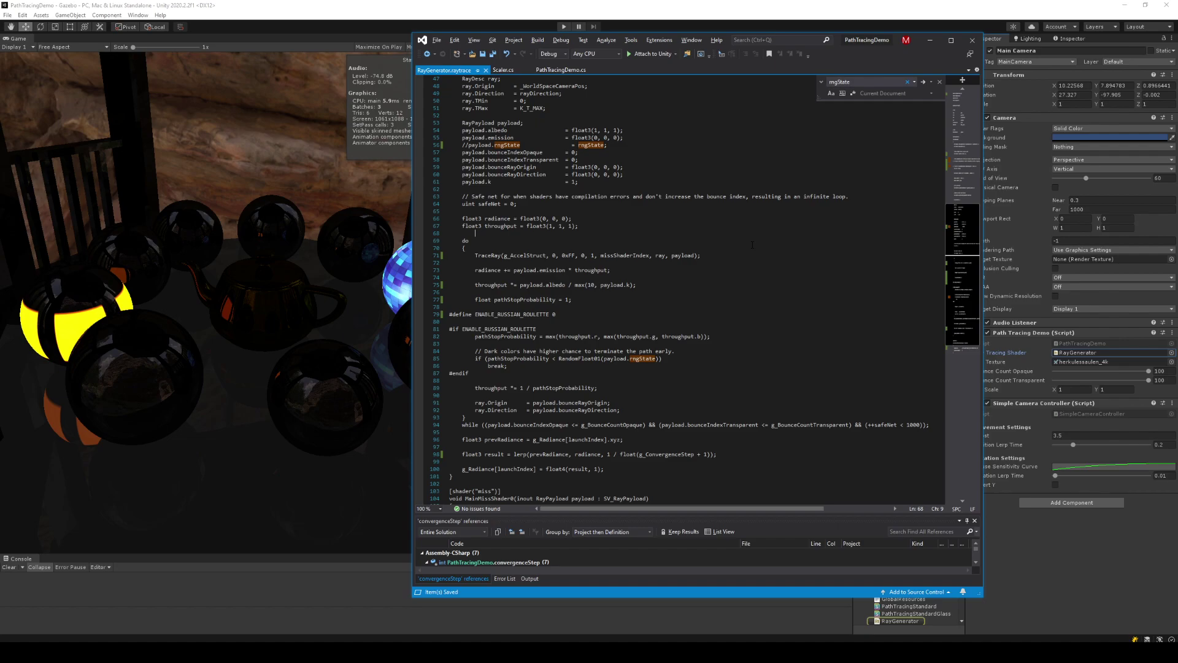
pyautogui.scroll(-3, 753, 244)
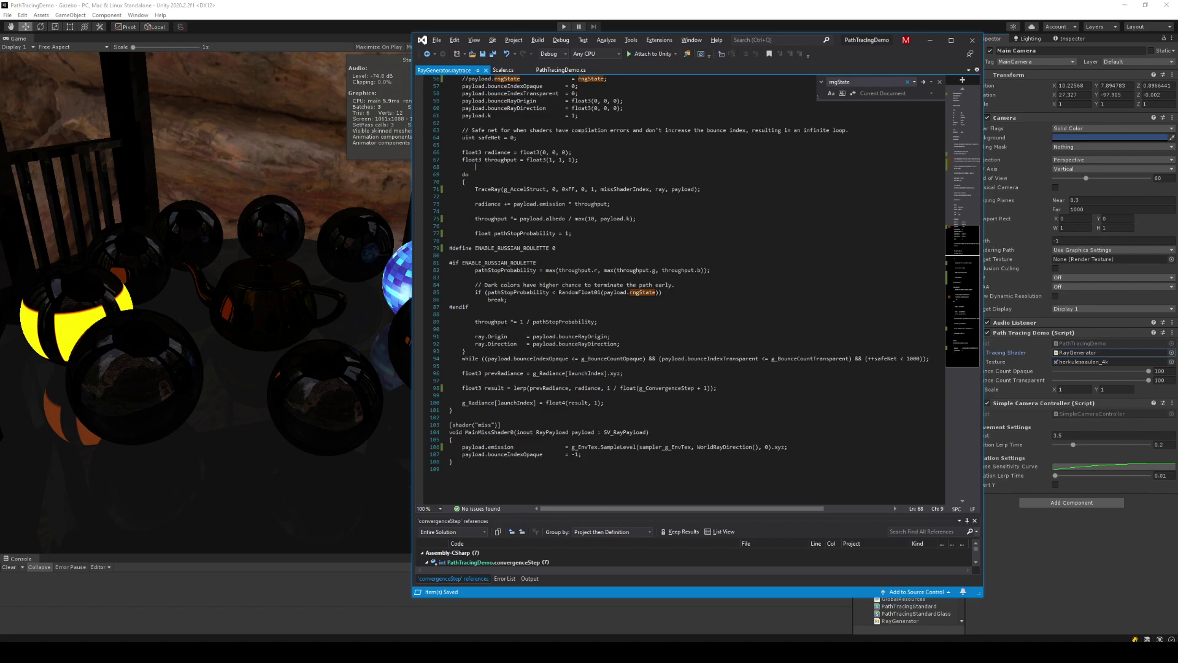
pyautogui.click(563, 27)
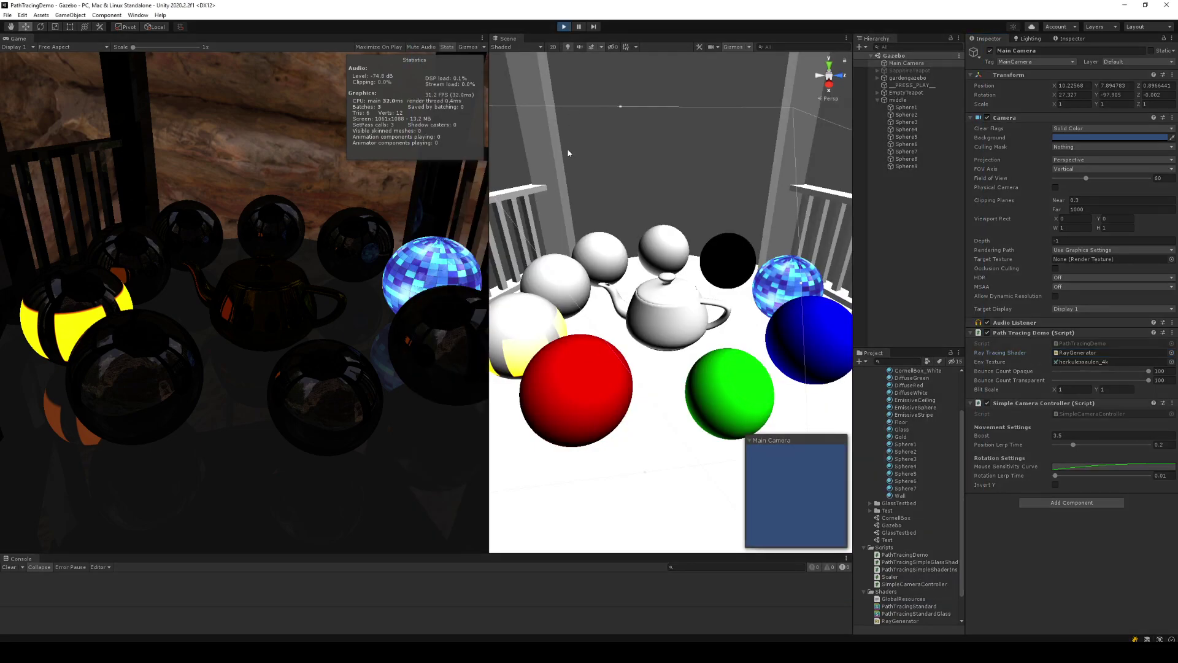
pyautogui.hotkey('alt', 'Tab')
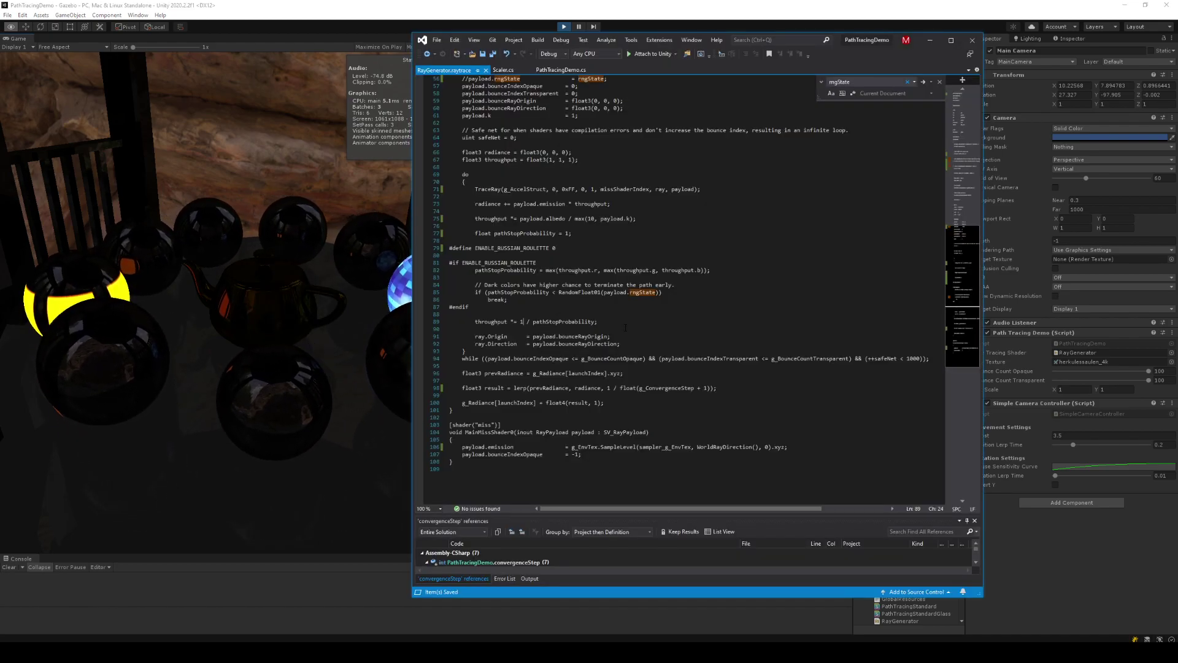
# - Fly the play-mode camera close to the glass spheres and golden teapot, tilting upward
pyautogui.hotkey('alt', 'Tab')
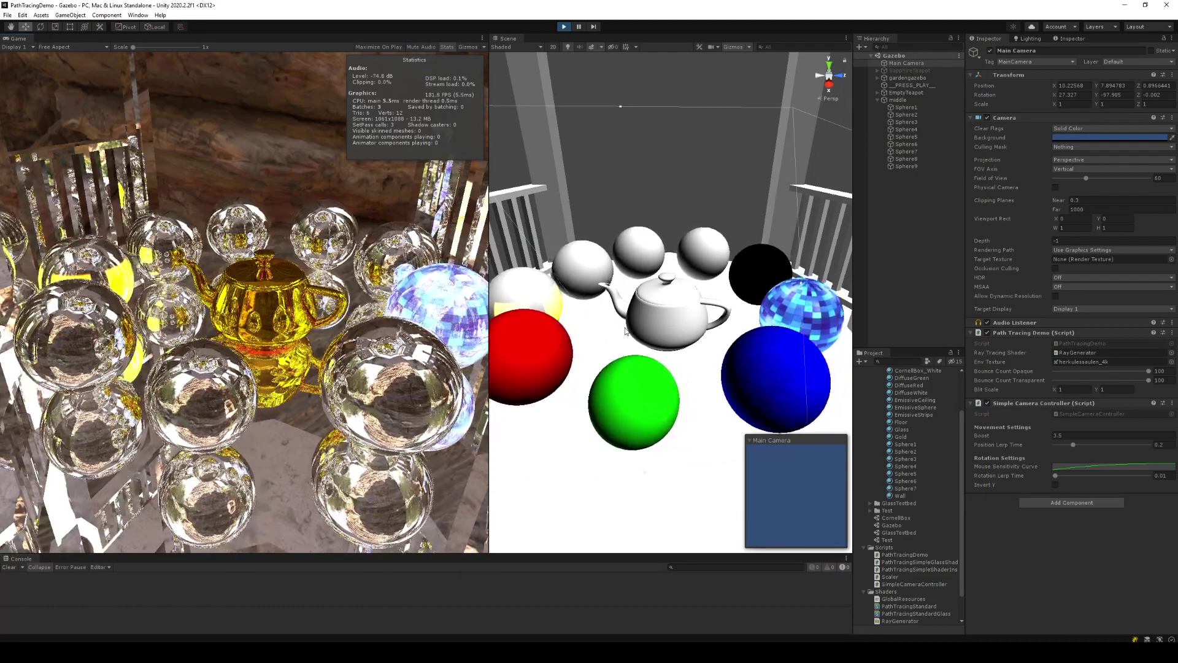
pyautogui.press('w')
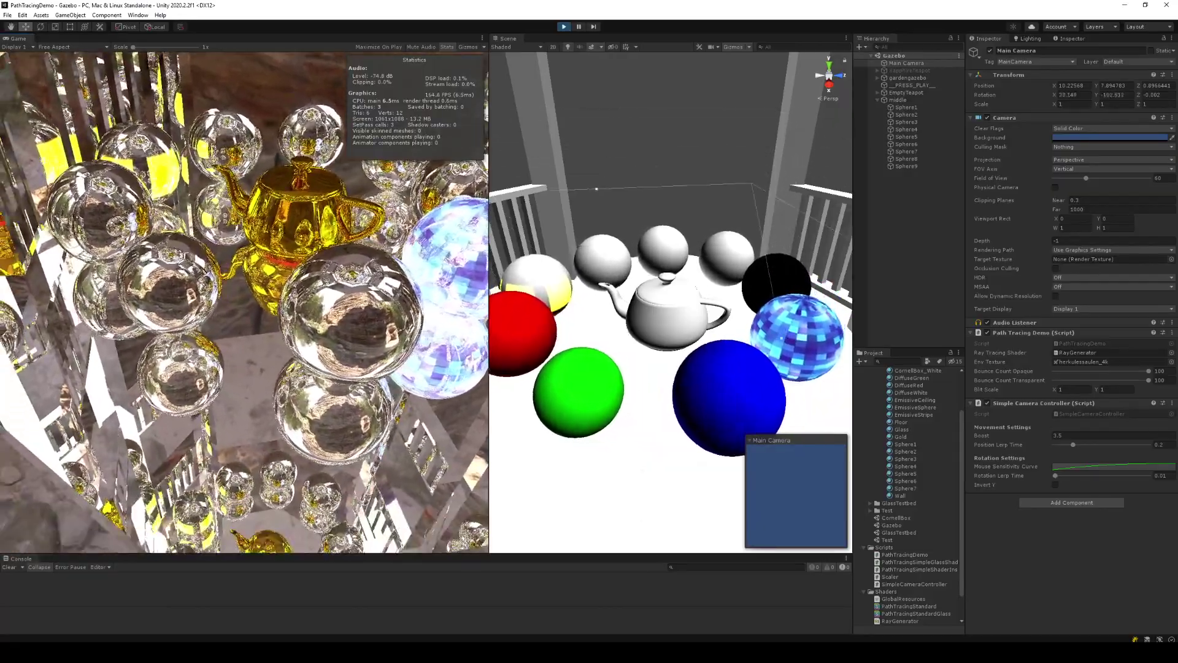
pyautogui.moveTo(246, 307); pyautogui.dragTo(246, 257, button='right')
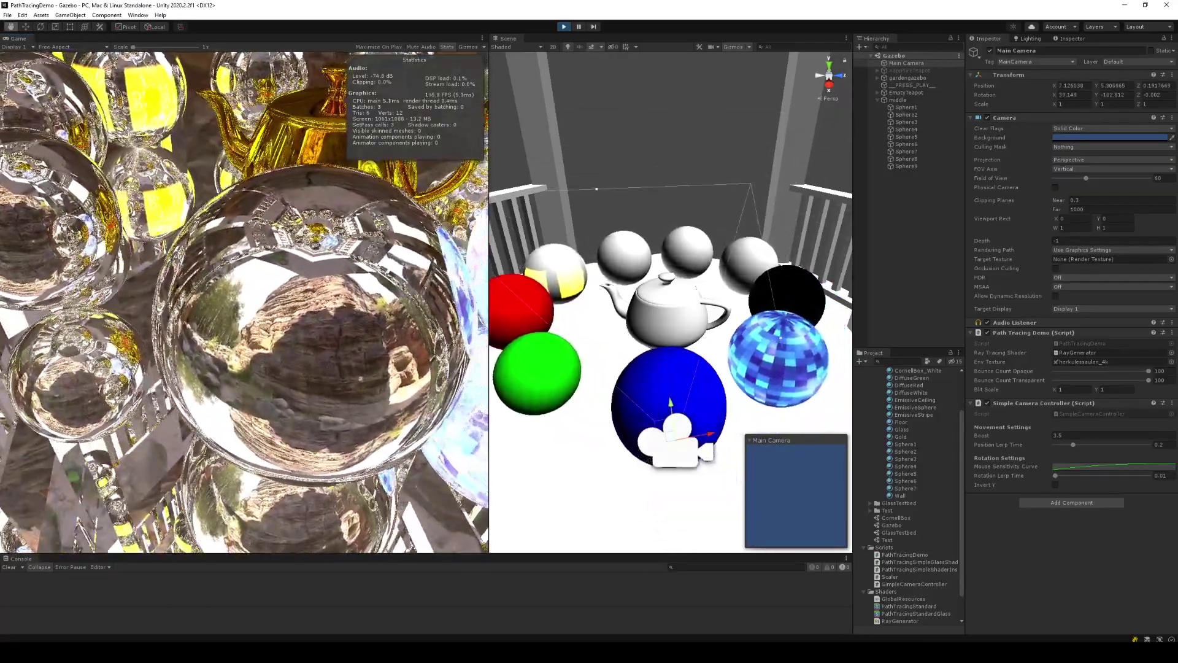
pyautogui.moveTo(245, 307); pyautogui.dragTo(294, 270, button='right')
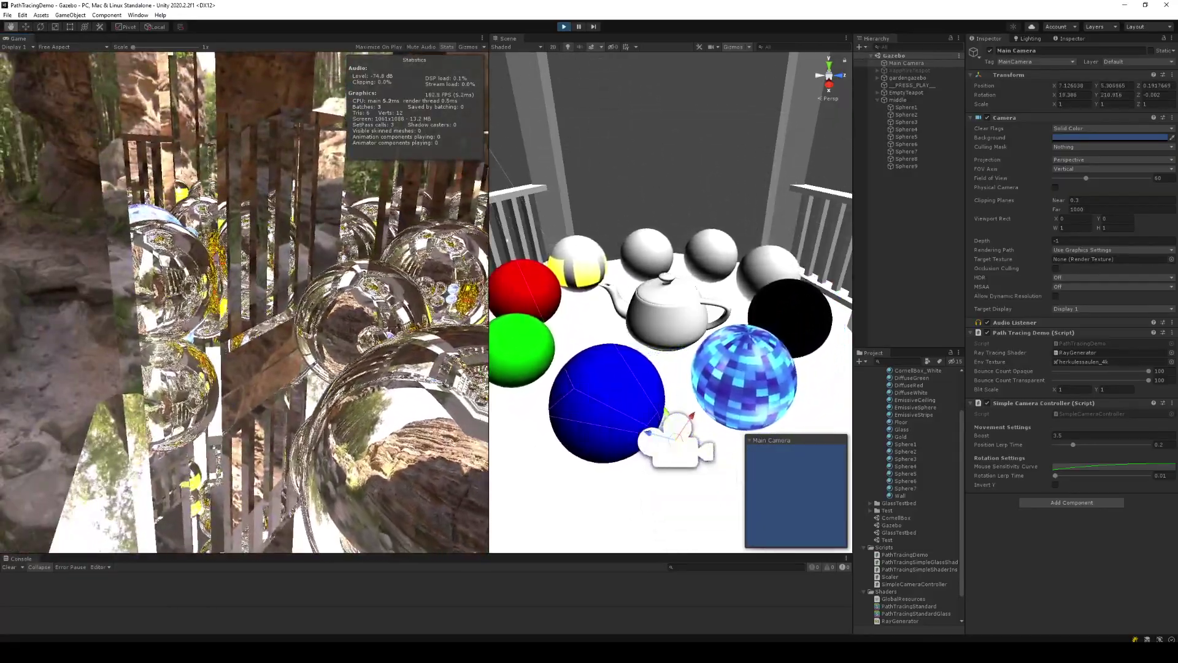
# - Nudge the game camera up and closer to the golden teapot
pyautogui.press('d')
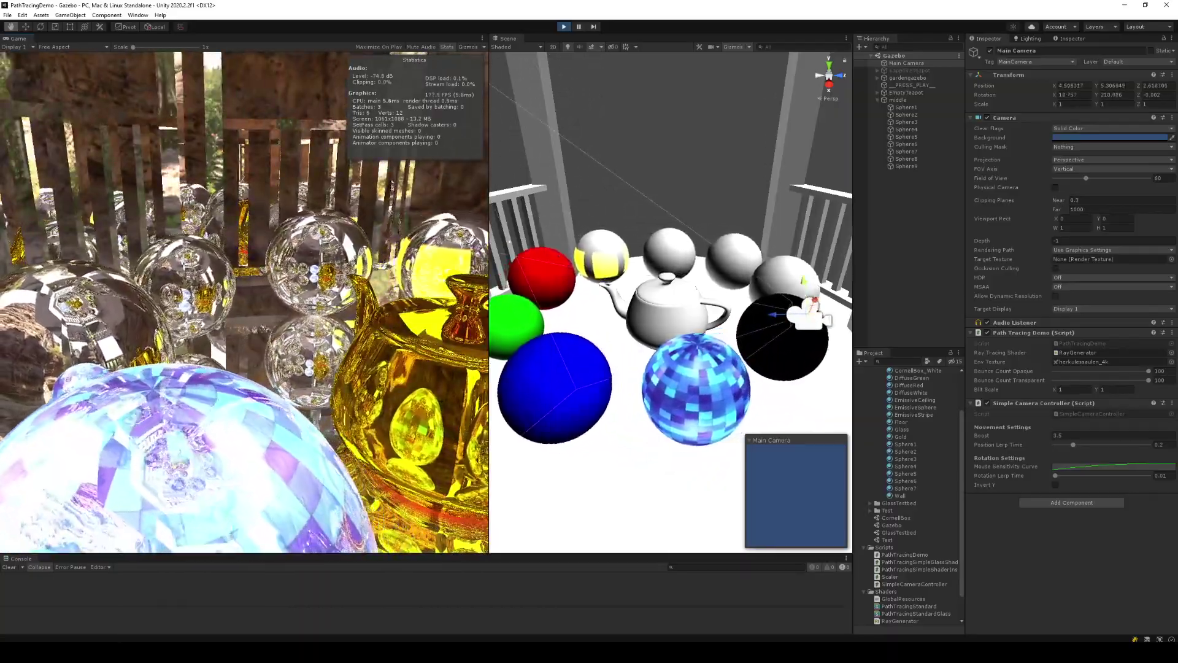
pyautogui.moveTo(246, 307)
pyautogui.mouseDown(button='right')
pyautogui.moveTo(227, 304)
pyautogui.moveTo(242, 303)
pyautogui.mouseUp(button='right')
pyautogui.press('d')
# - Change the throughput divisor from max(10, payload.k) to max(1, payload.k), save, and compare Unity's render
pyautogui.hotkey('alt', 'Tab')
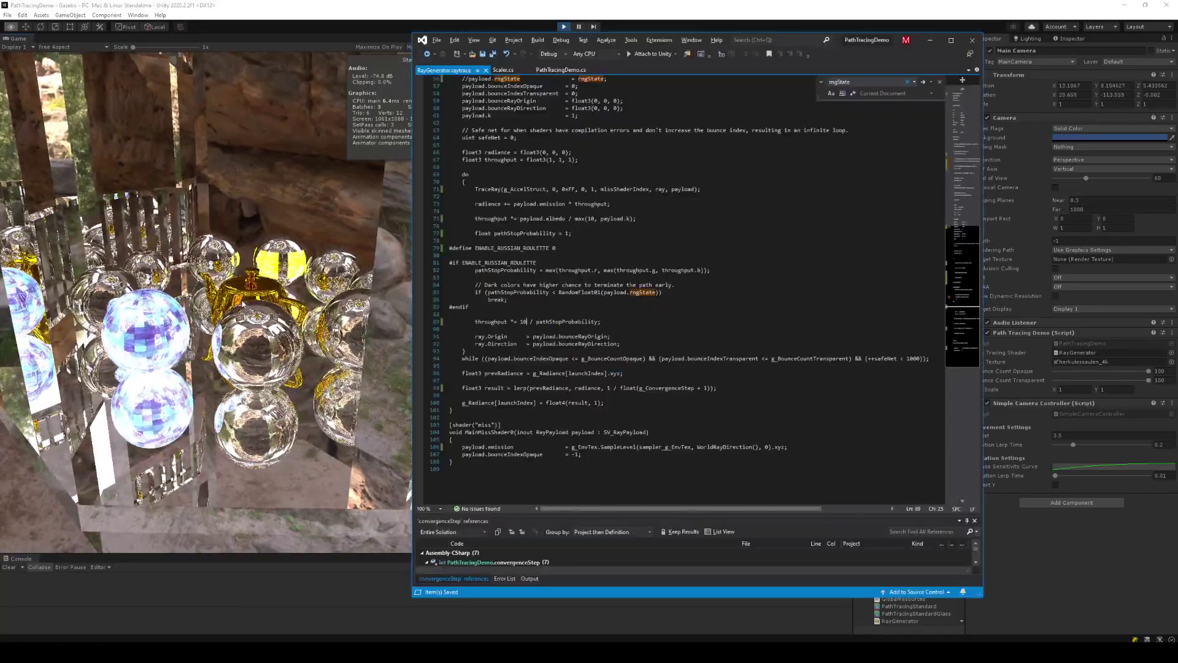
pyautogui.click(350, 304)
pyautogui.hotkey('alt', 'Tab')
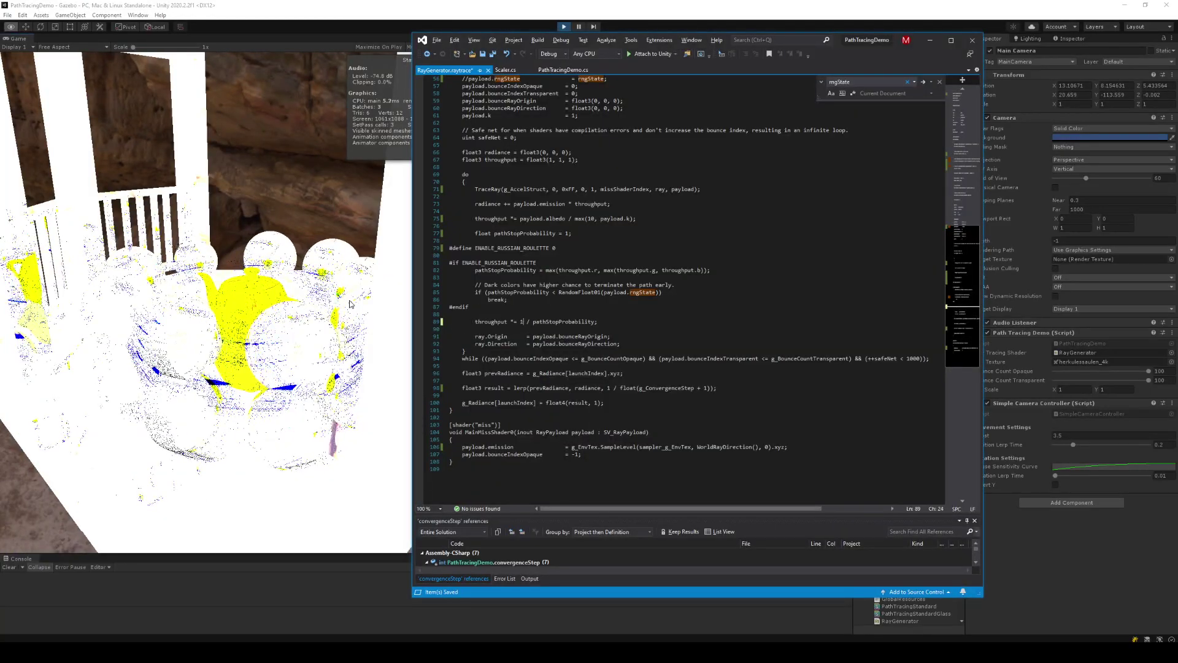
pyautogui.click(349, 304)
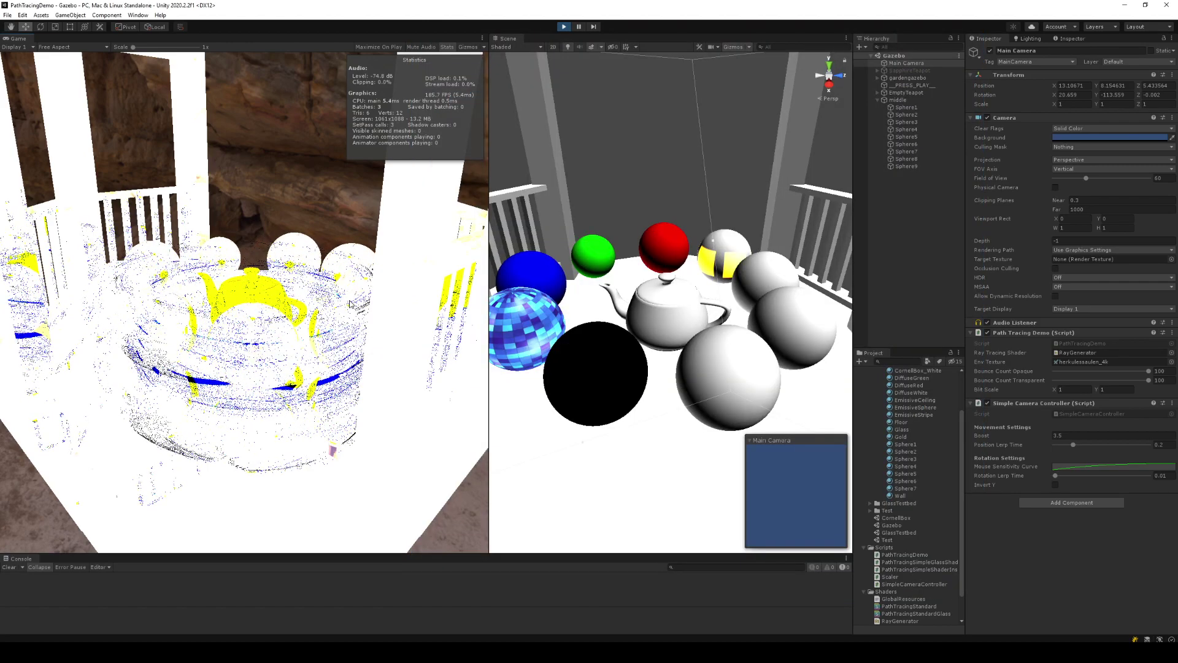
pyautogui.hotkey('alt', 'Tab')
pyautogui.press('BackSpace')
pyautogui.hotkey('ctrl', 's')
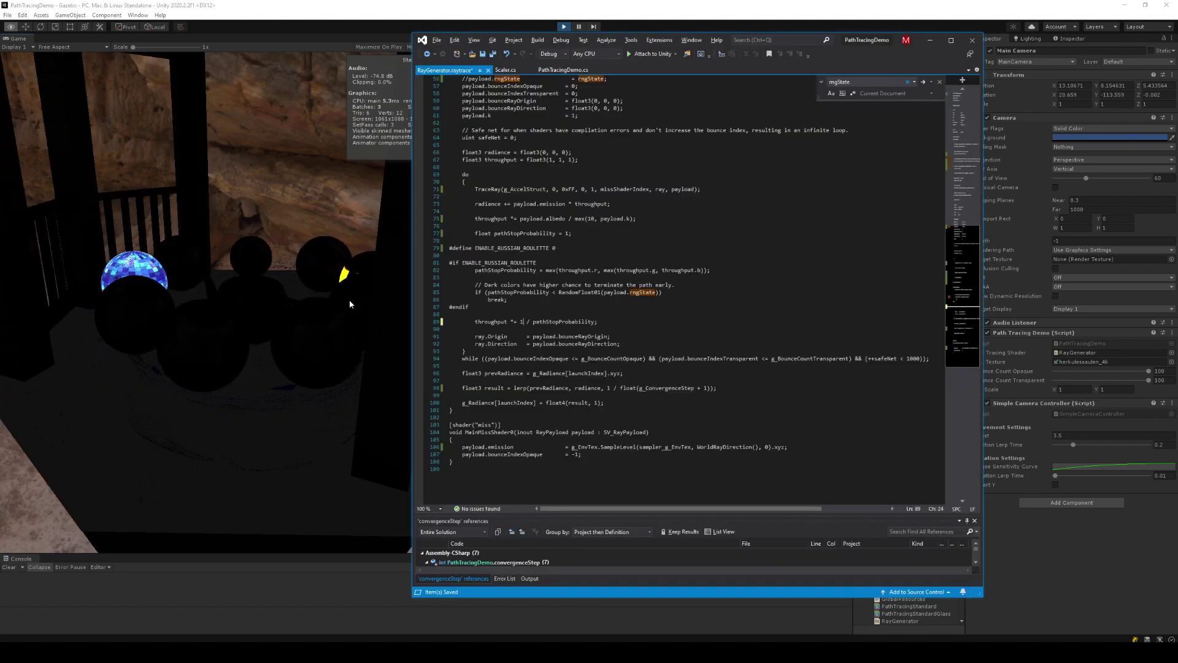
pyautogui.hotkey('alt', 'Tab')
pyautogui.hotkey('alt', 'Tab')
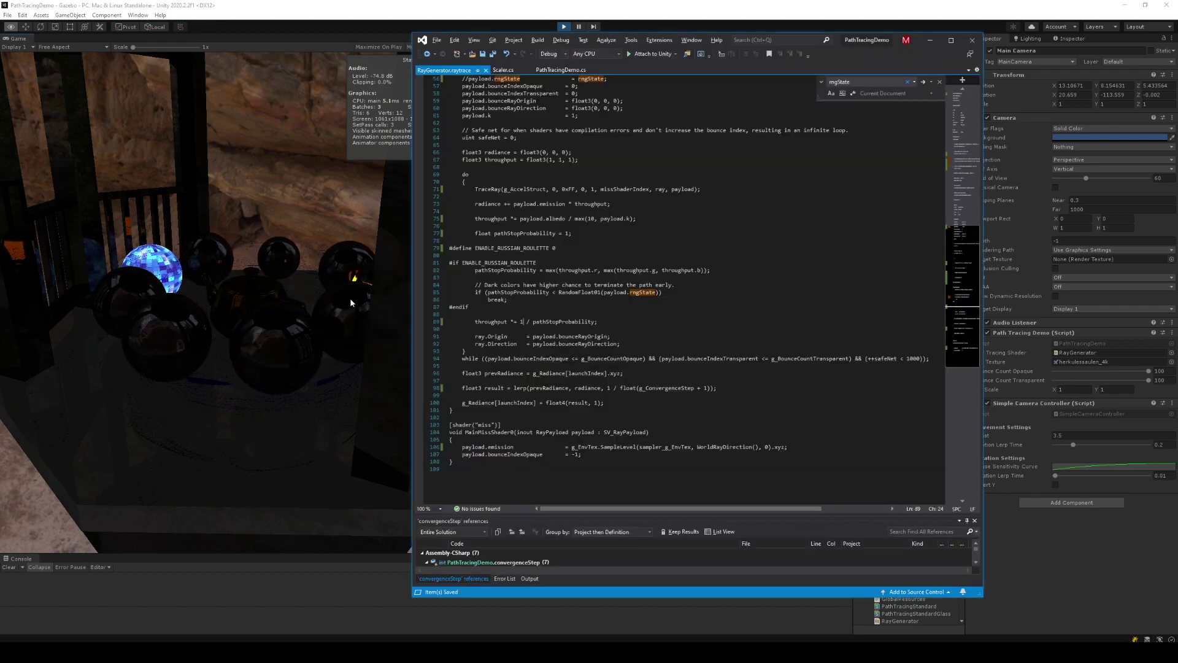
pyautogui.hotkey('alt', 'Tab')
pyautogui.hotkey('alt', 'Tab')
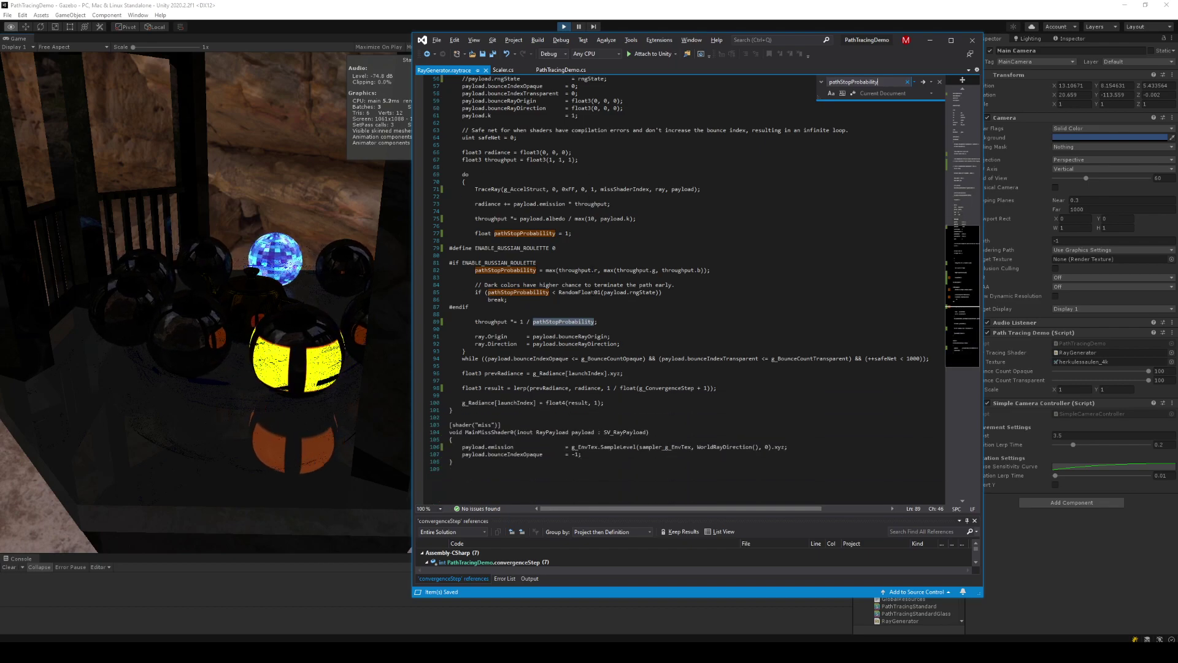
pyautogui.scroll(1, 681, 288)
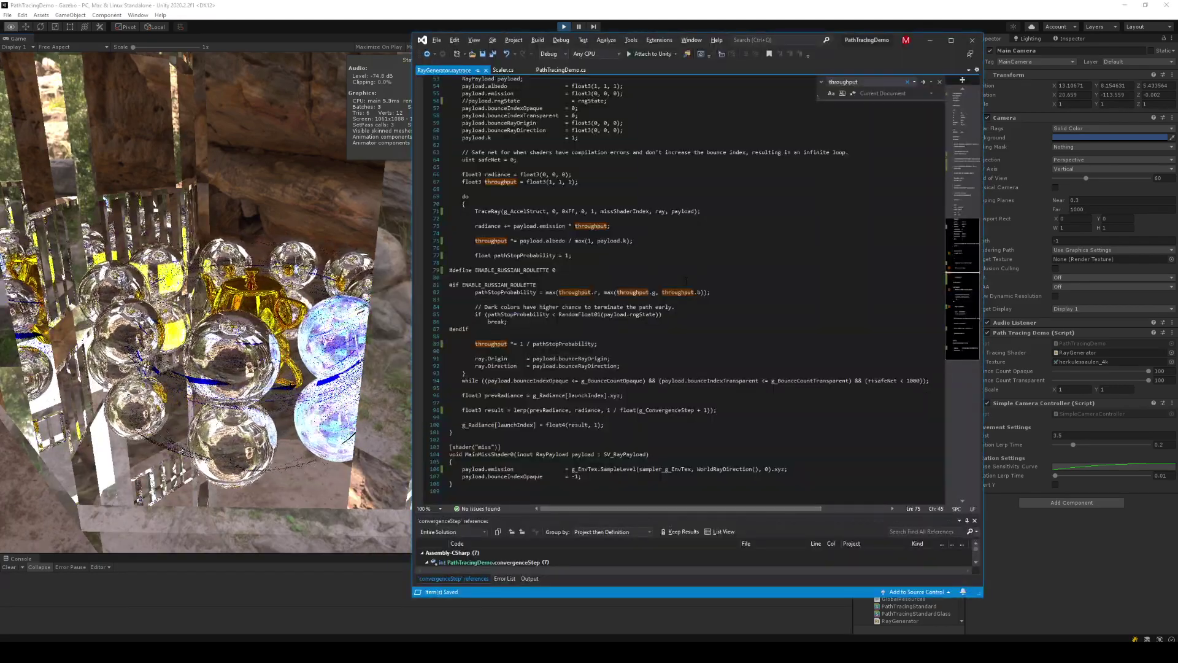
# - Fly the game camera through the gazebo toward the teapot to inspect the render
pyautogui.hotkey('alt', 'Tab')
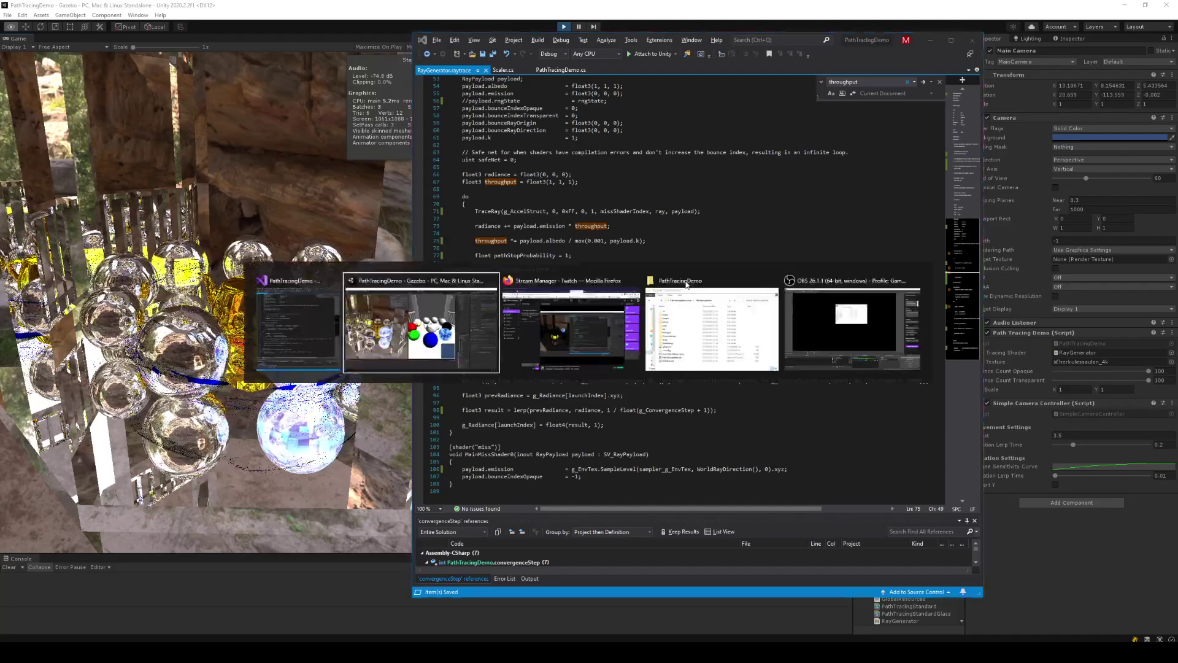
pyautogui.moveTo(252, 349)
pyautogui.mouseDown(button='right')
pyautogui.moveTo(392, 264)
pyautogui.moveTo(430, 153)
pyautogui.moveTo(343, 312)
pyautogui.mouseUp(button='right')
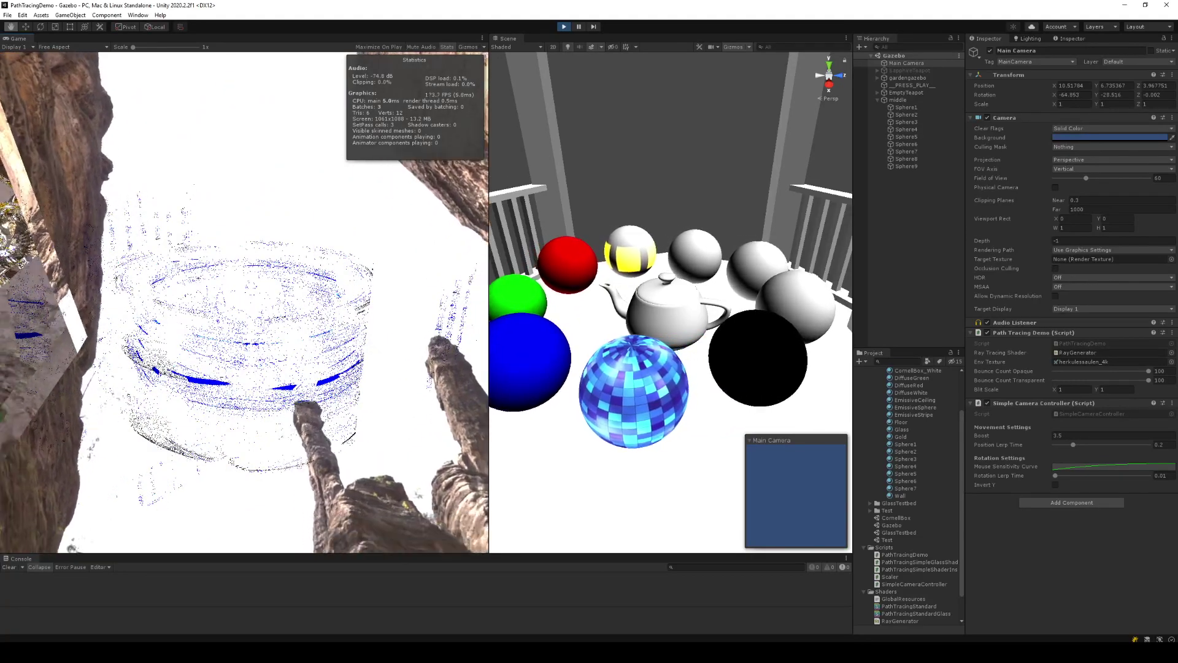
pyautogui.moveTo(486, 256); pyautogui.dragTo(499, 257)
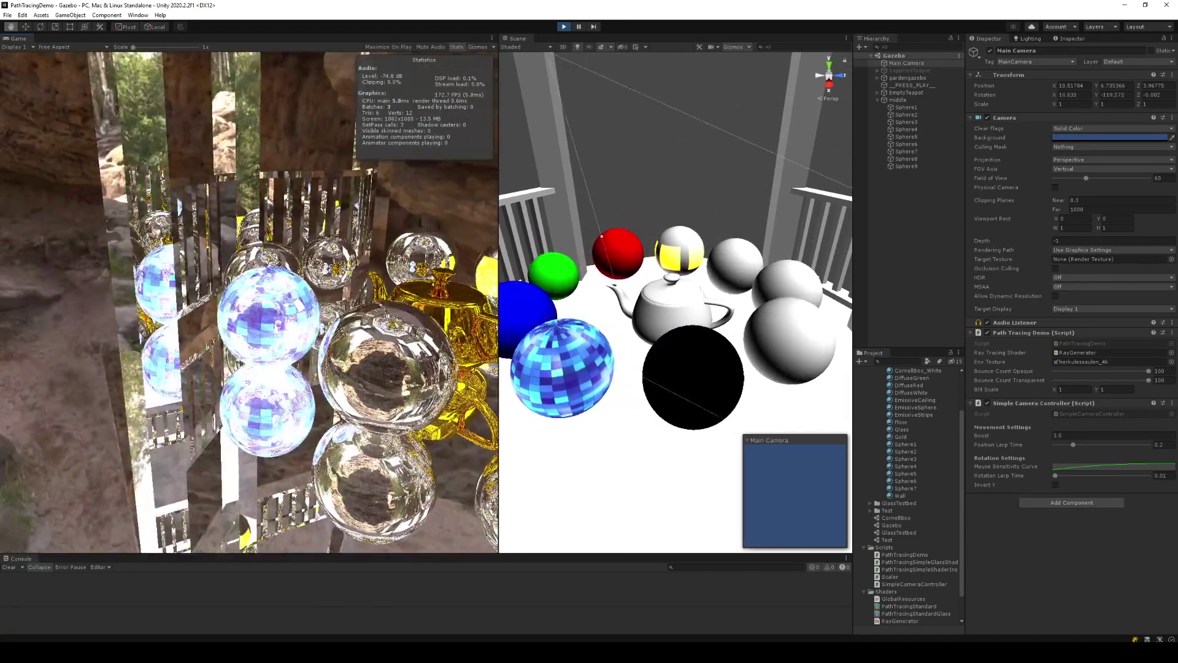
pyautogui.moveTo(249, 300); pyautogui.dragTo(295, 344, button='right')
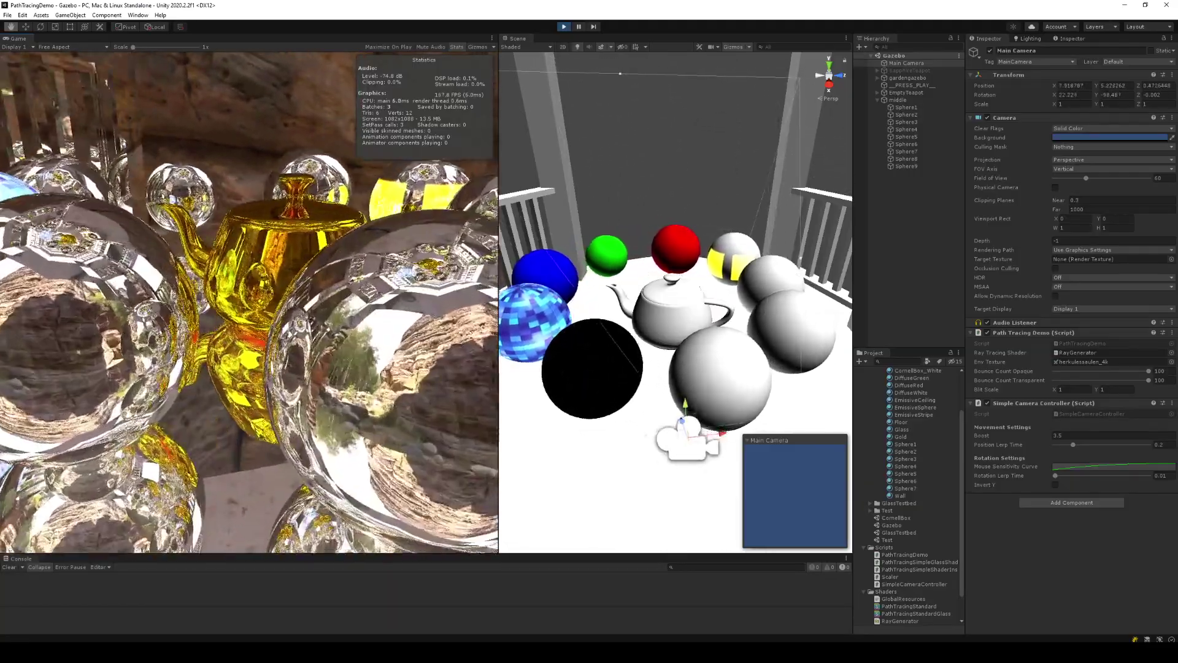
pyautogui.press('d')
# - Comment out the max() divide in the albedo throughput line, checking the render in Unity
pyautogui.hotkey('alt', 'Tab')
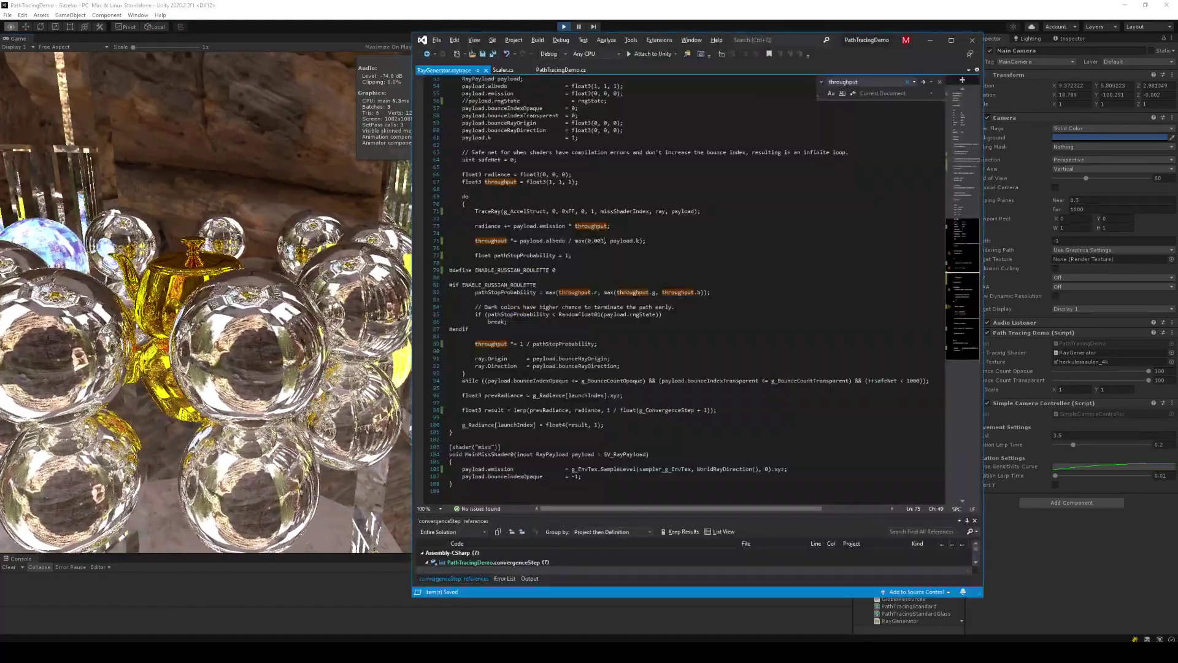
pyautogui.click(578, 240)
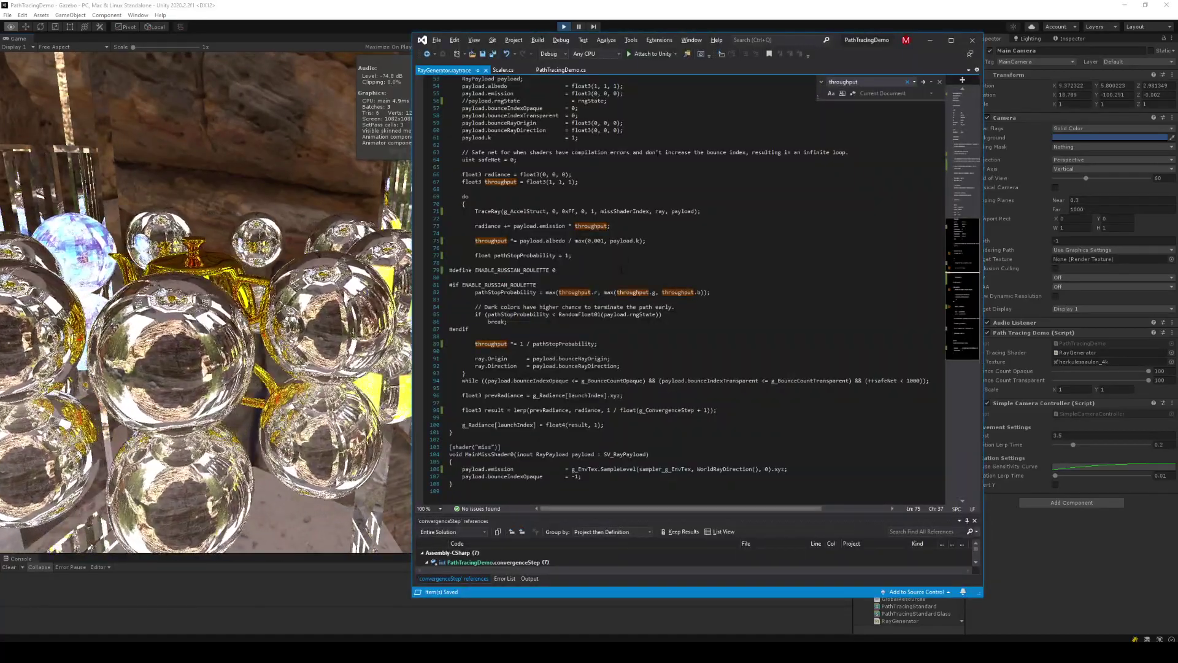
pyautogui.write(';//')
pyautogui.hotkey('alt', 'Tab')
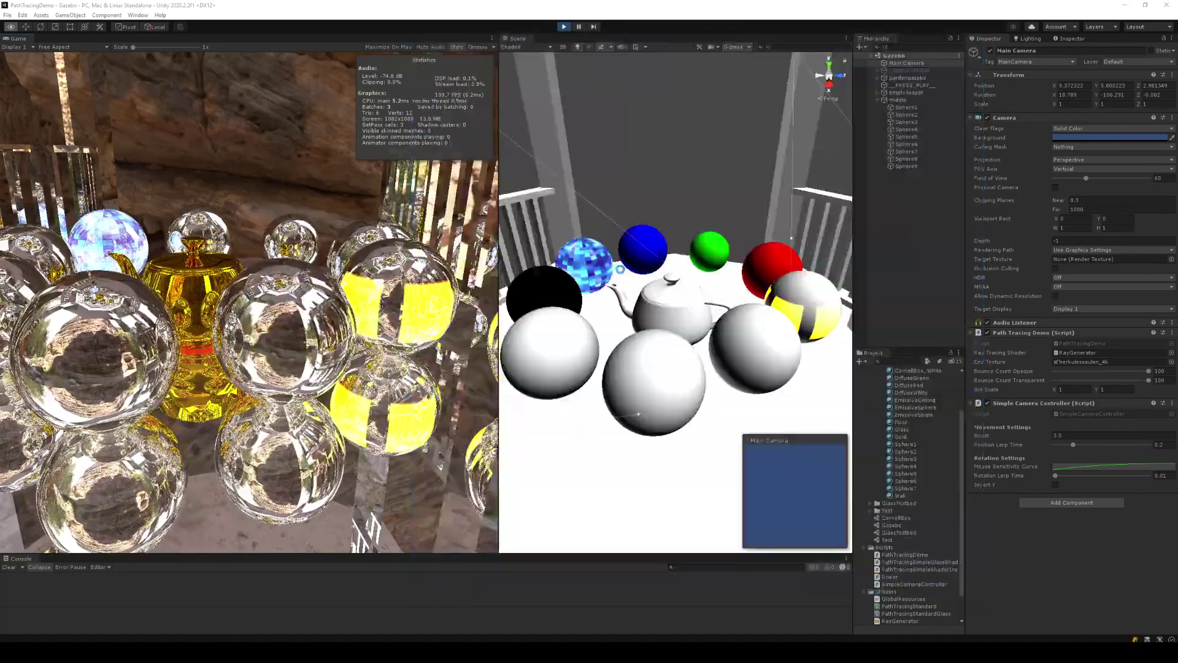
pyautogui.hotkey('alt', 'Tab')
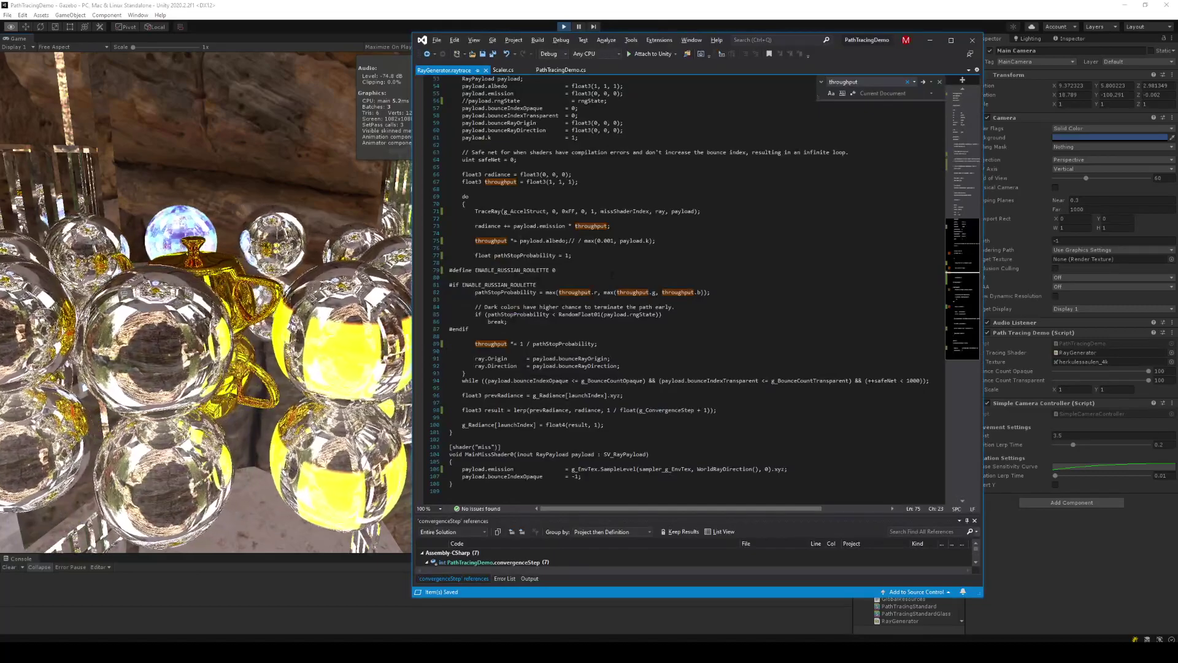
pyautogui.hotkey('alt', 'Tab')
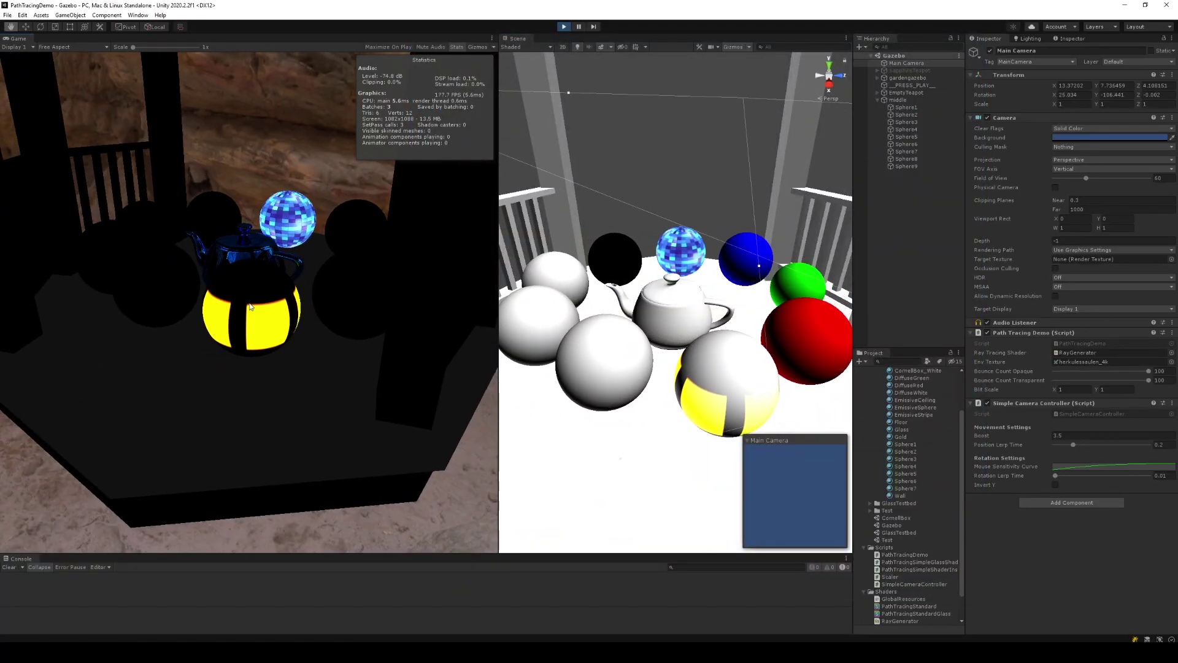
pyautogui.hotkey('alt', 'Tab')
pyautogui.hotkey('alt', 'Tab')
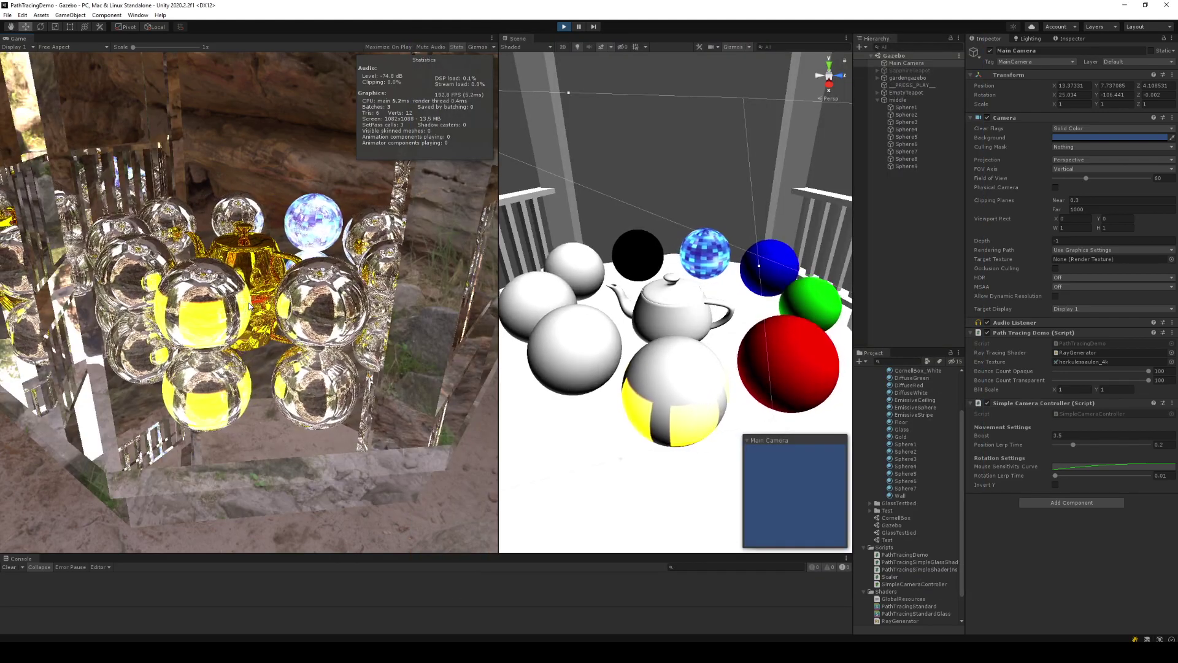
pyautogui.hotkey('alt', 'Tab')
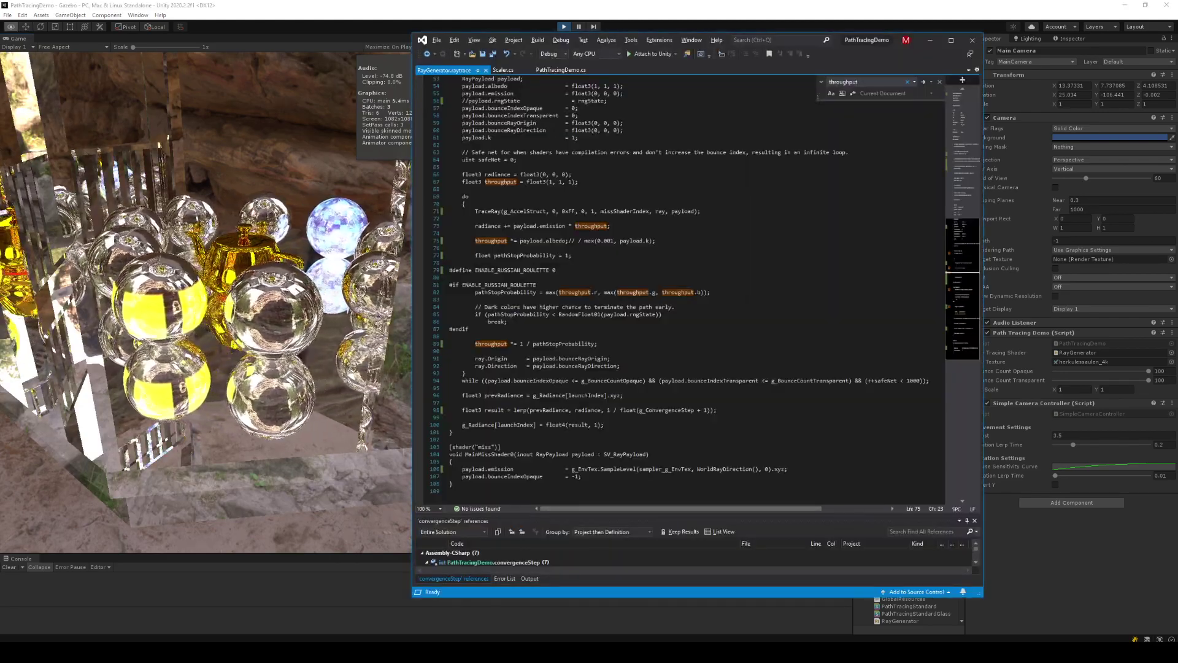
pyautogui.hotkey('alt', 'Tab')
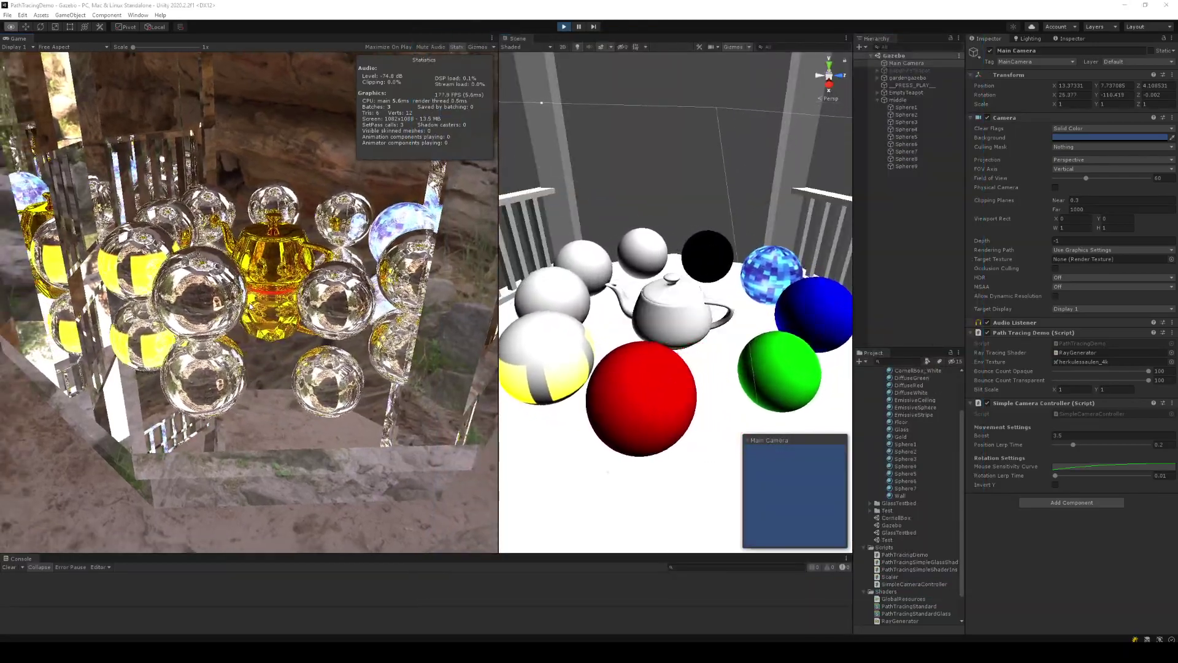
pyautogui.hotkey('alt', 'Tab')
# - Comment out the pathStopProbability line after circling the camera around the gazebo
pyautogui.click(532, 358)
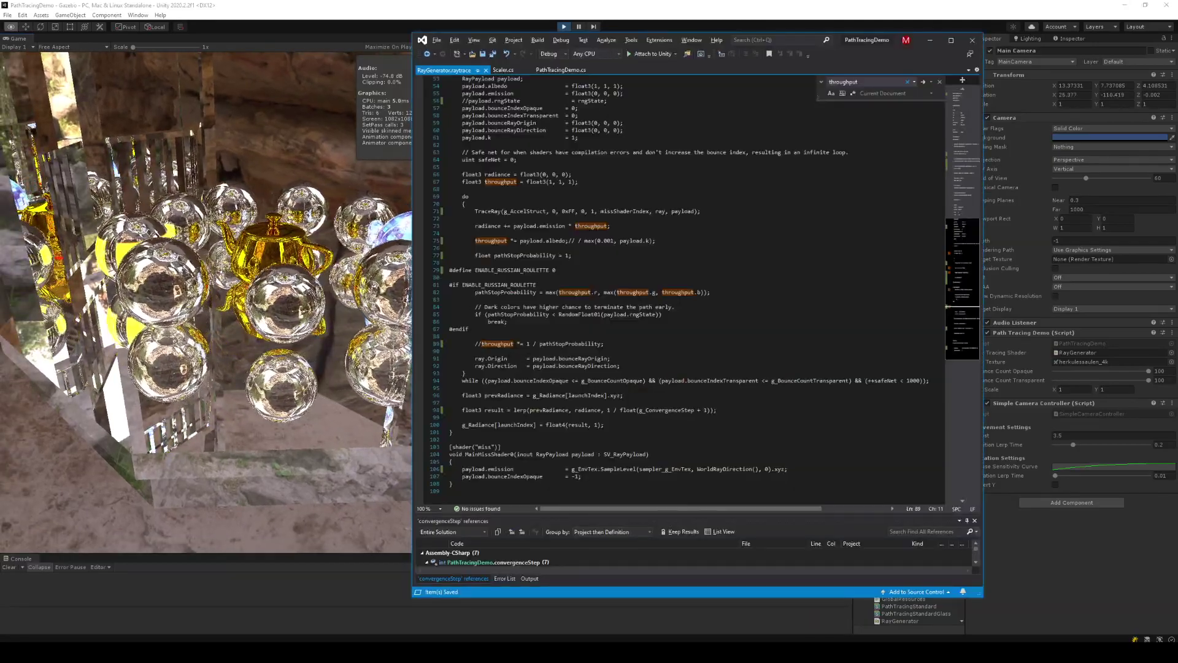
pyautogui.click(403, 320)
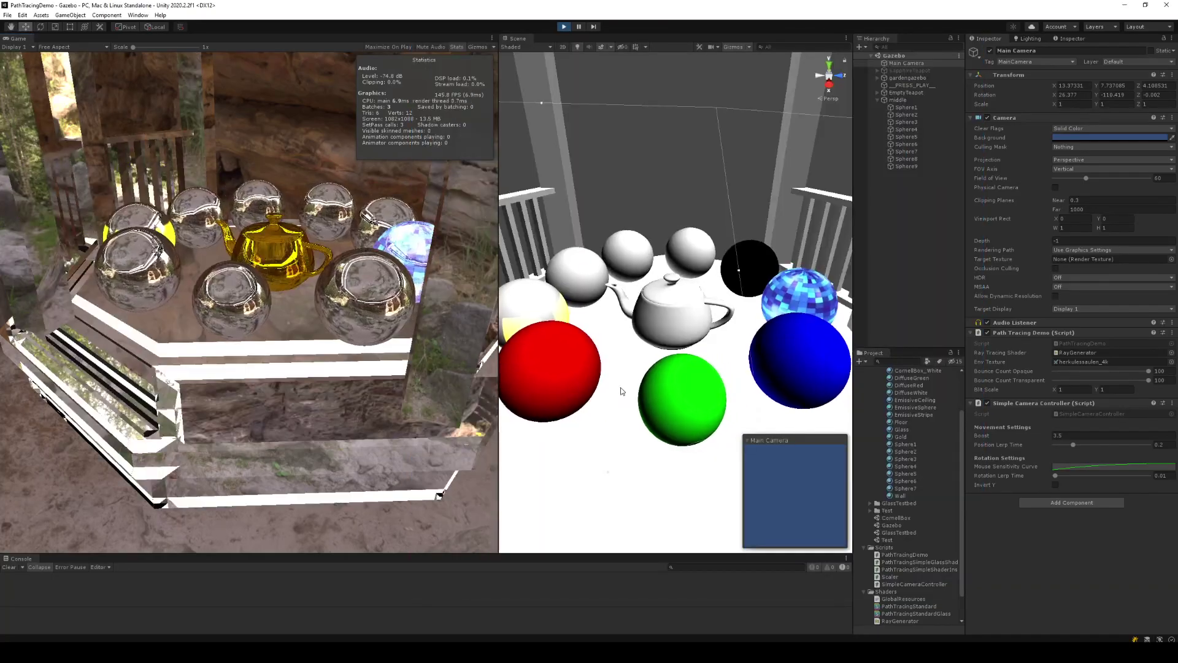
pyautogui.moveTo(403, 319)
pyautogui.mouseDown(button='right')
pyautogui.moveTo(249, 302)
pyautogui.moveTo(278, 303)
pyautogui.mouseUp(button='right')
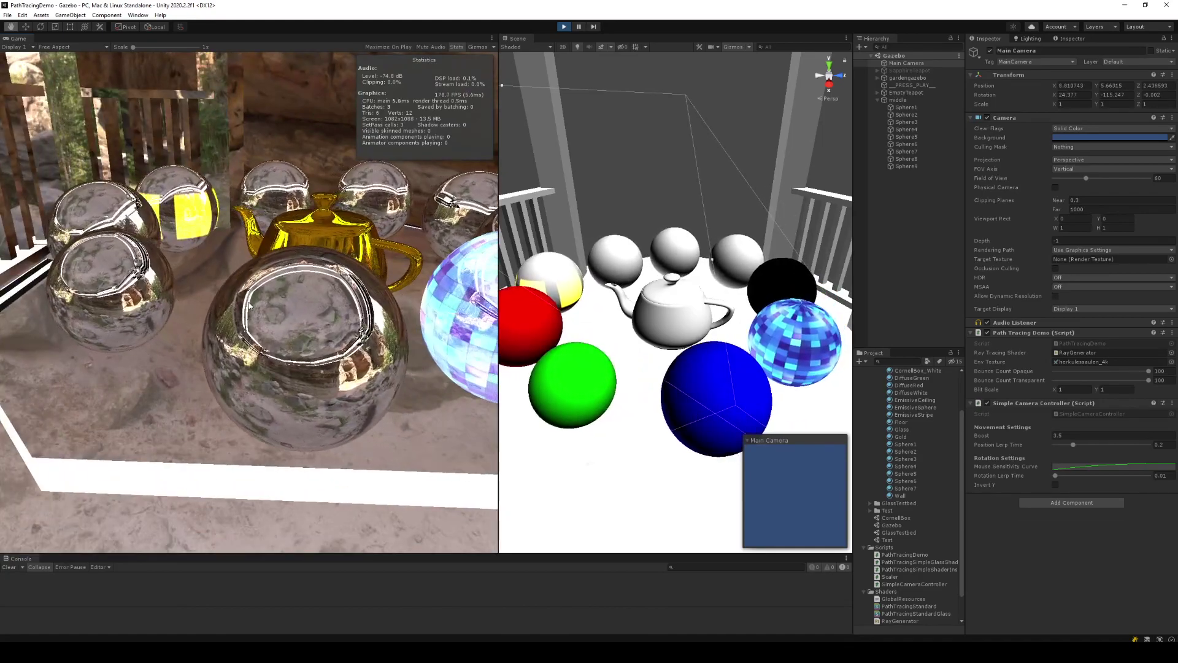
pyautogui.hotkey('alt', 'Tab')
pyautogui.hotkey('alt', 'Tab')
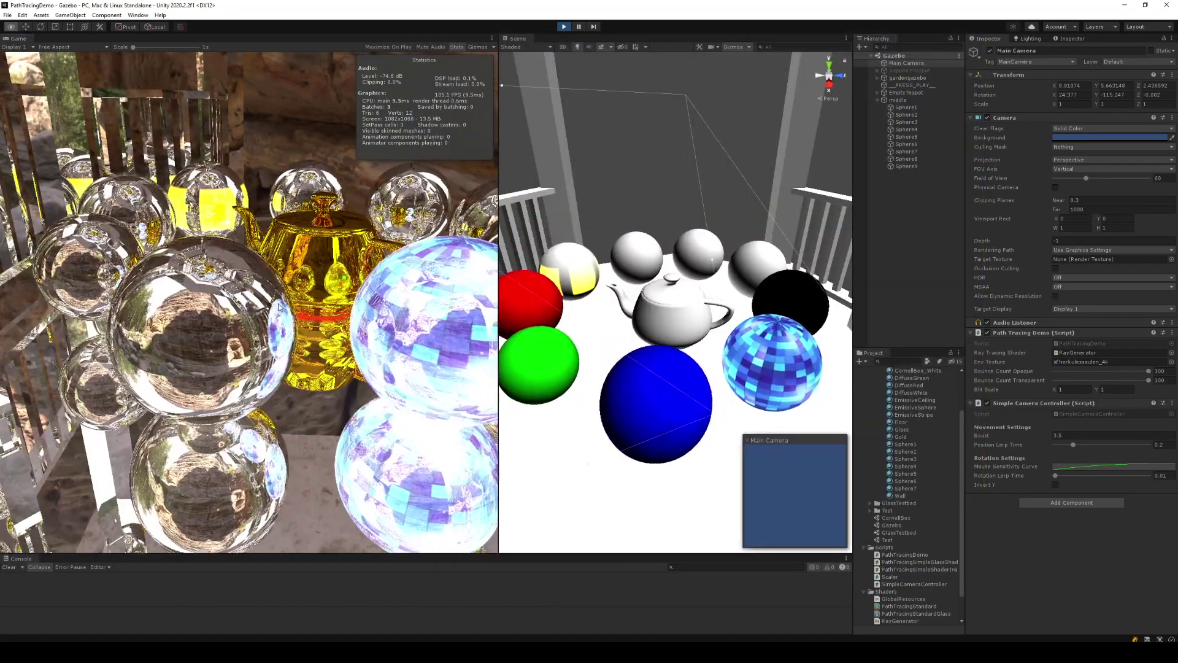
pyautogui.hotkey('alt', 'Tab')
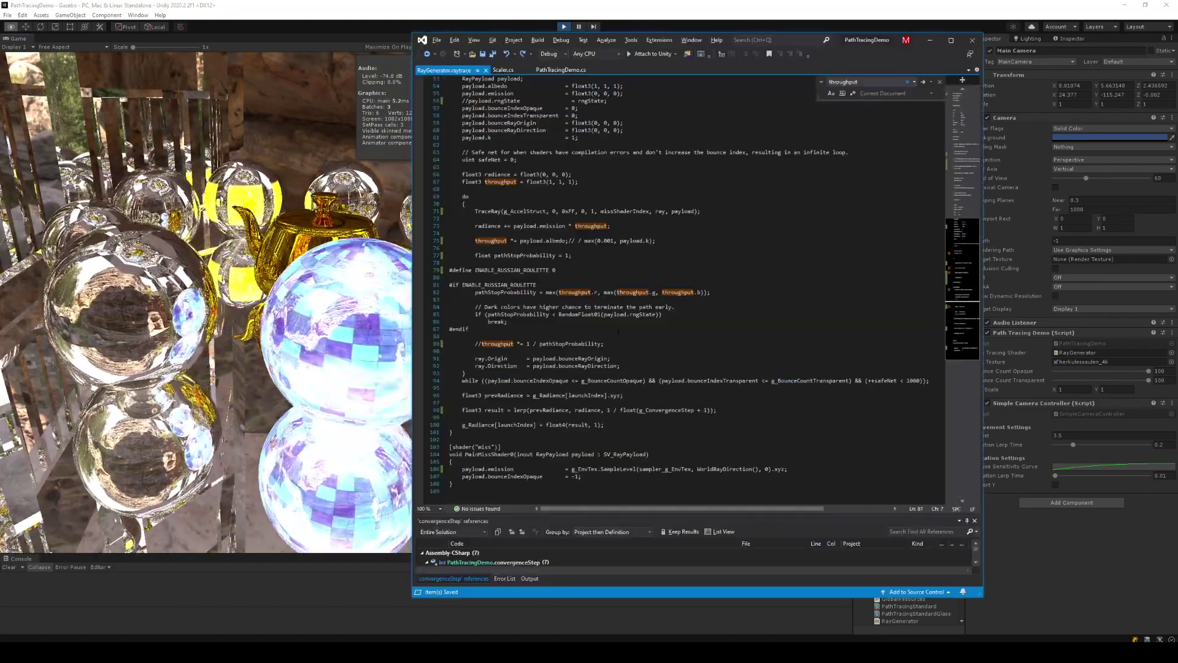
pyautogui.click(528, 343)
pyautogui.write('0')
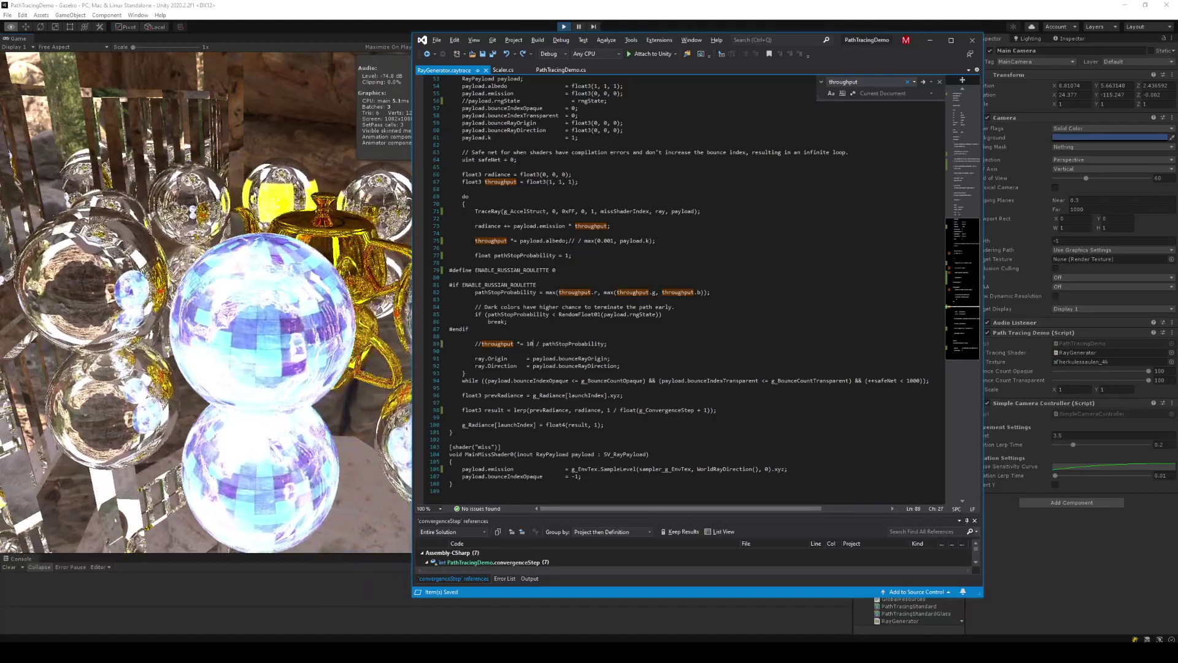
pyautogui.hotkey('alt', 'Tab')
pyautogui.hotkey('alt', 'Tab')
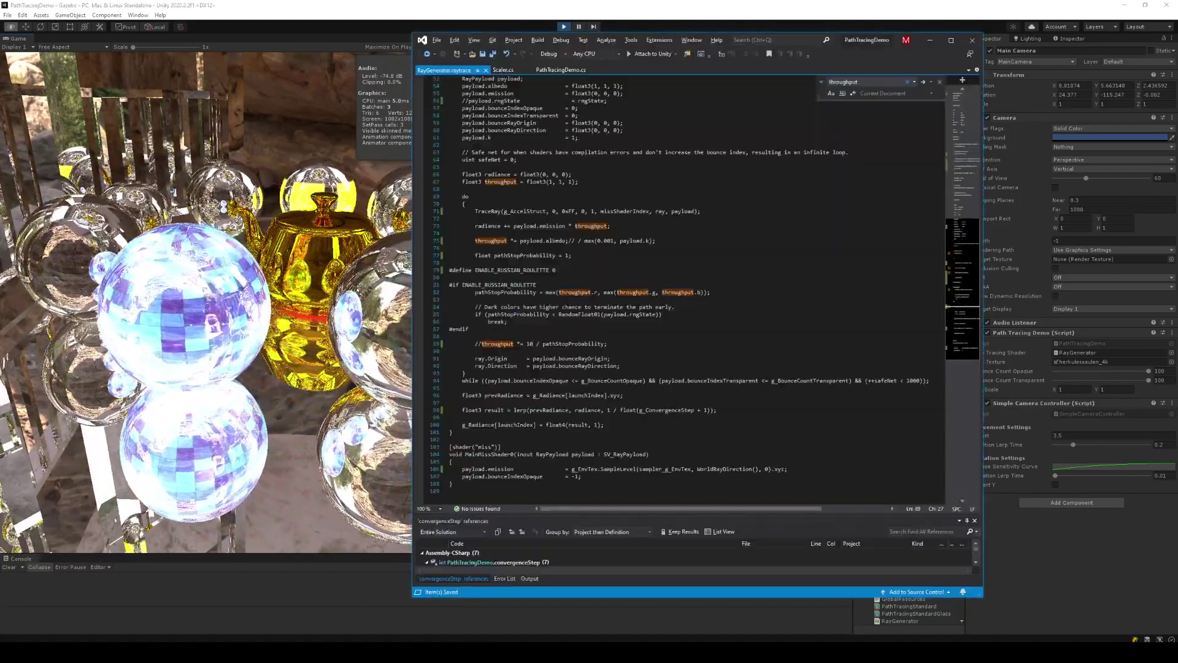
# - Append *0.25 to payload.albedo in the throughput line and save the shader
pyautogui.click(566, 240)
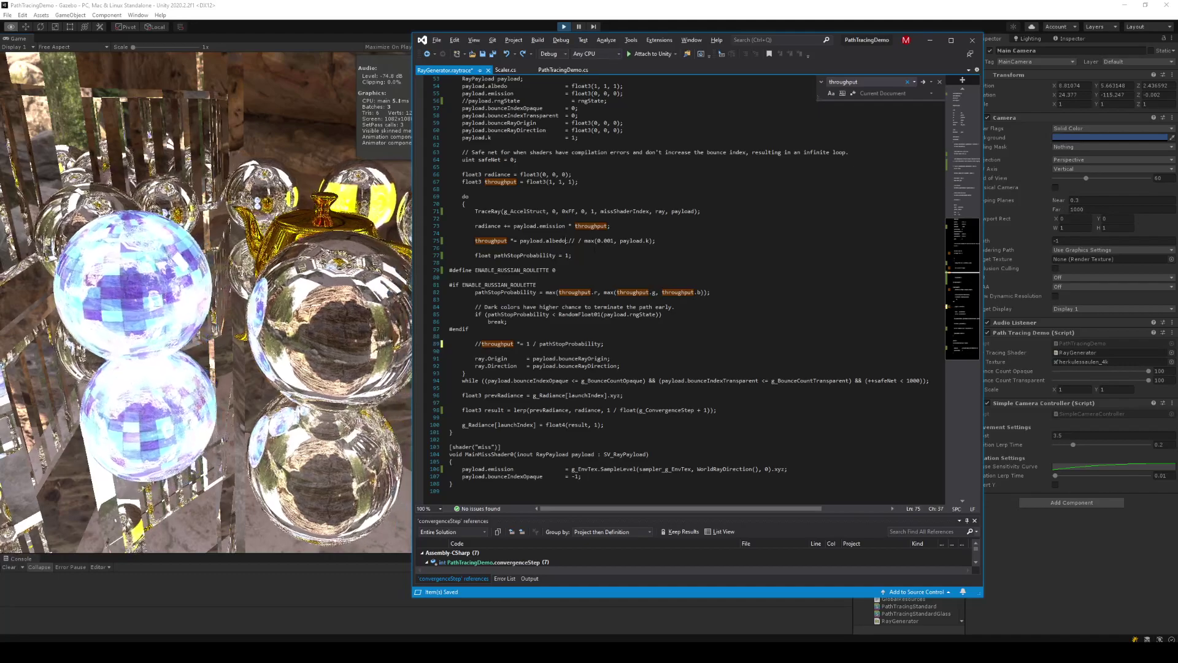
pyautogui.write('*')
pyautogui.write('0.25')
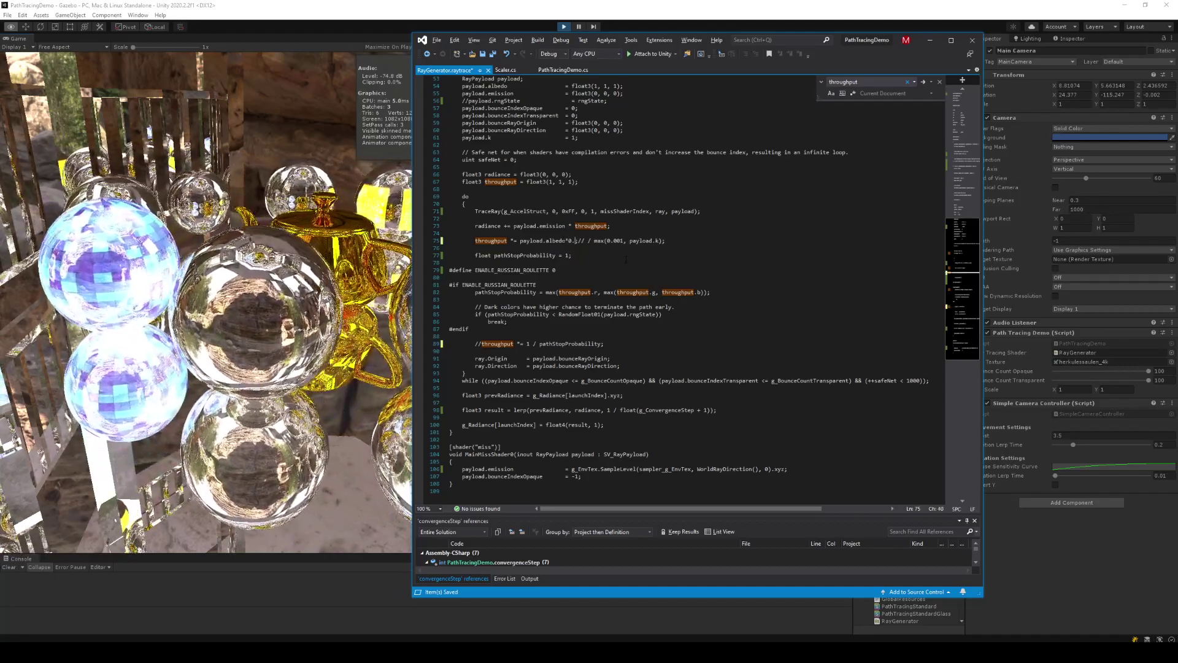
pyautogui.hotkey('ctrl', 's')
pyautogui.hotkey('alt', 'Tab')
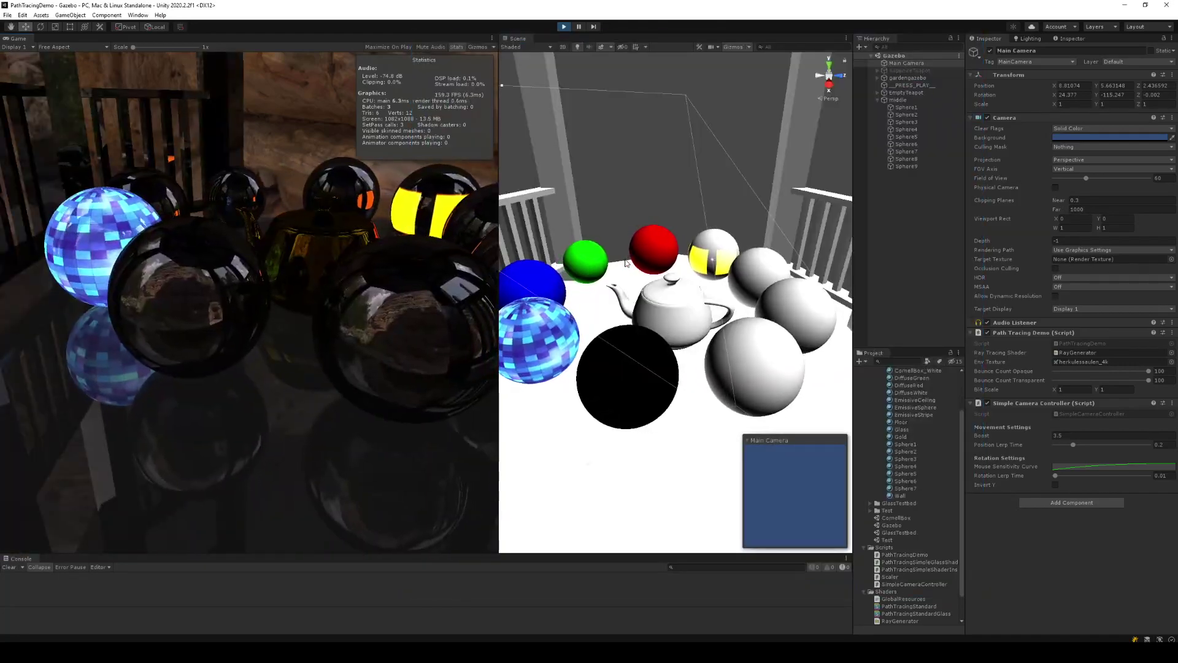
# - Widen the game view and fly the camera forward among the spheres
pyautogui.moveTo(520, 256); pyautogui.dragTo(332, 294, button='right')
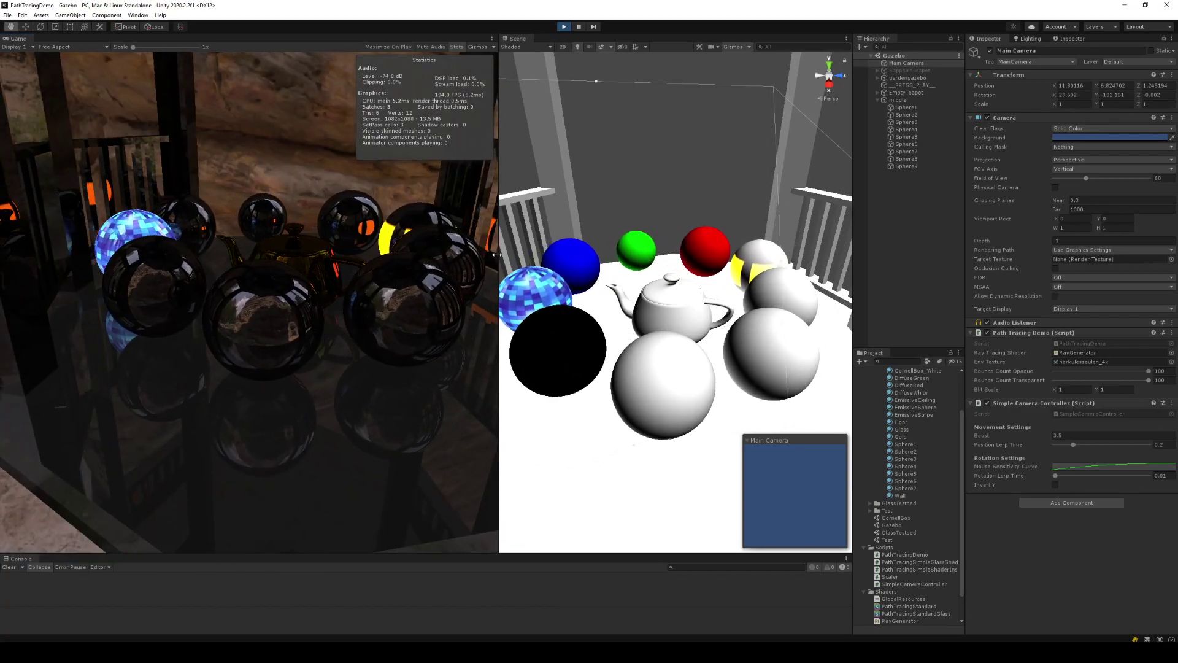
pyautogui.moveTo(499, 295); pyautogui.dragTo(708, 300)
pyautogui.moveTo(472, 302); pyautogui.dragTo(331, 274, button='right')
pyautogui.press('w')
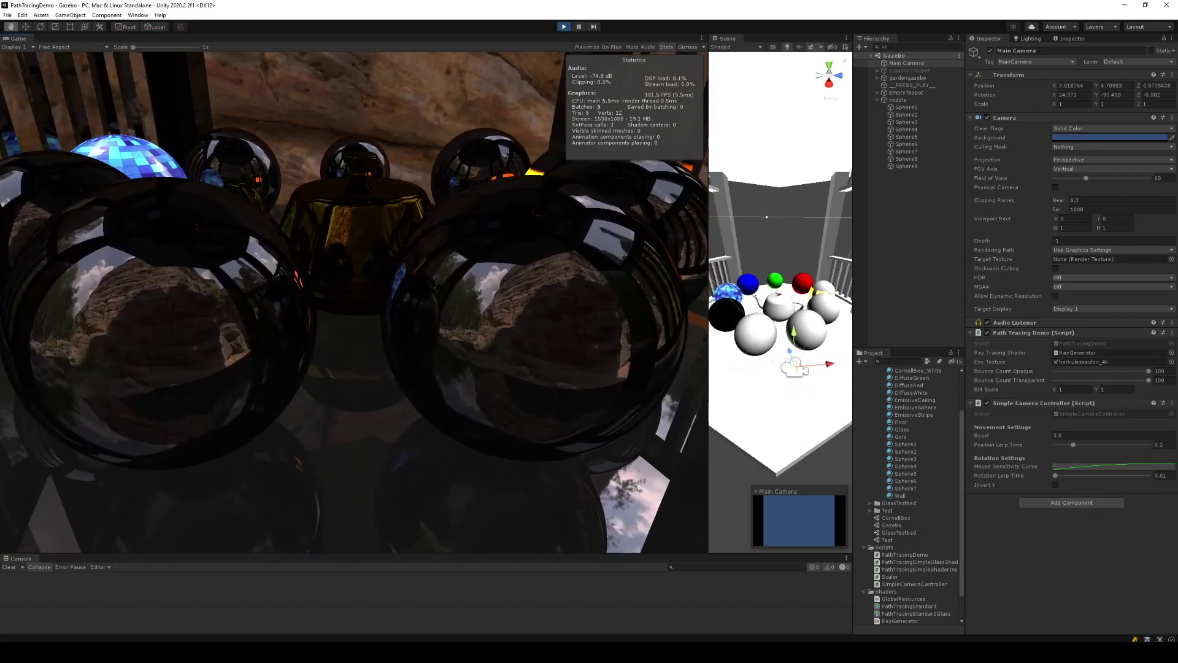
pyautogui.press('w')
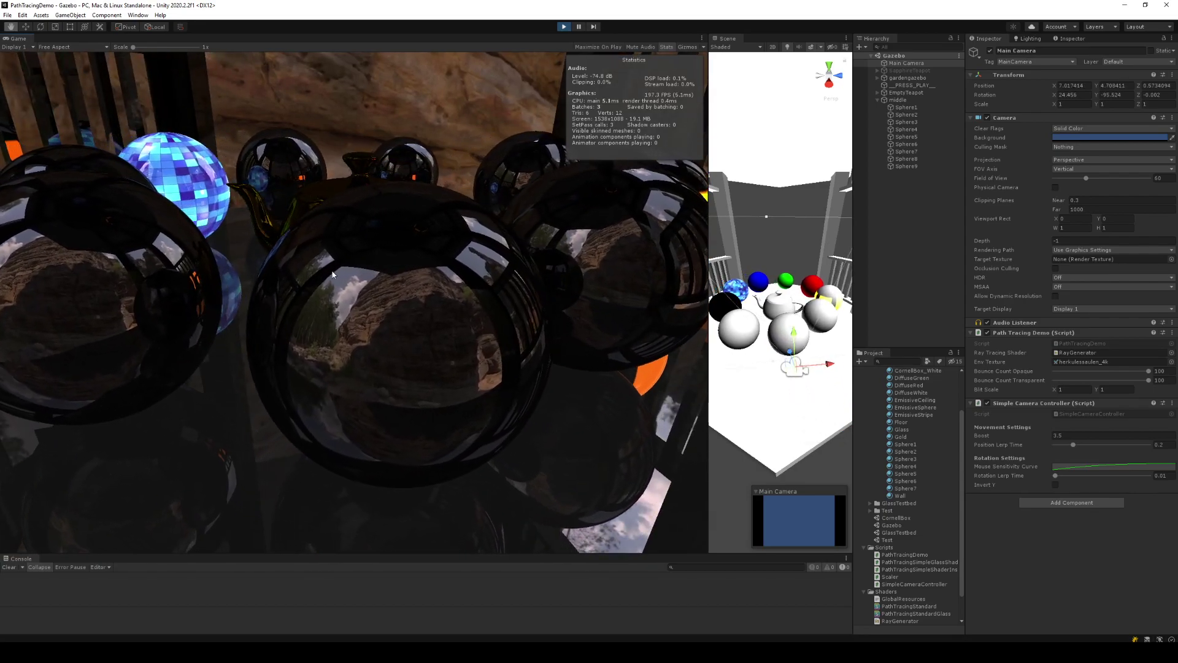
# - Change the ++safeNet loop limit in the bounce loop (50, 5, then 100), comparing renders
pyautogui.hotkey('alt', 'Tab')
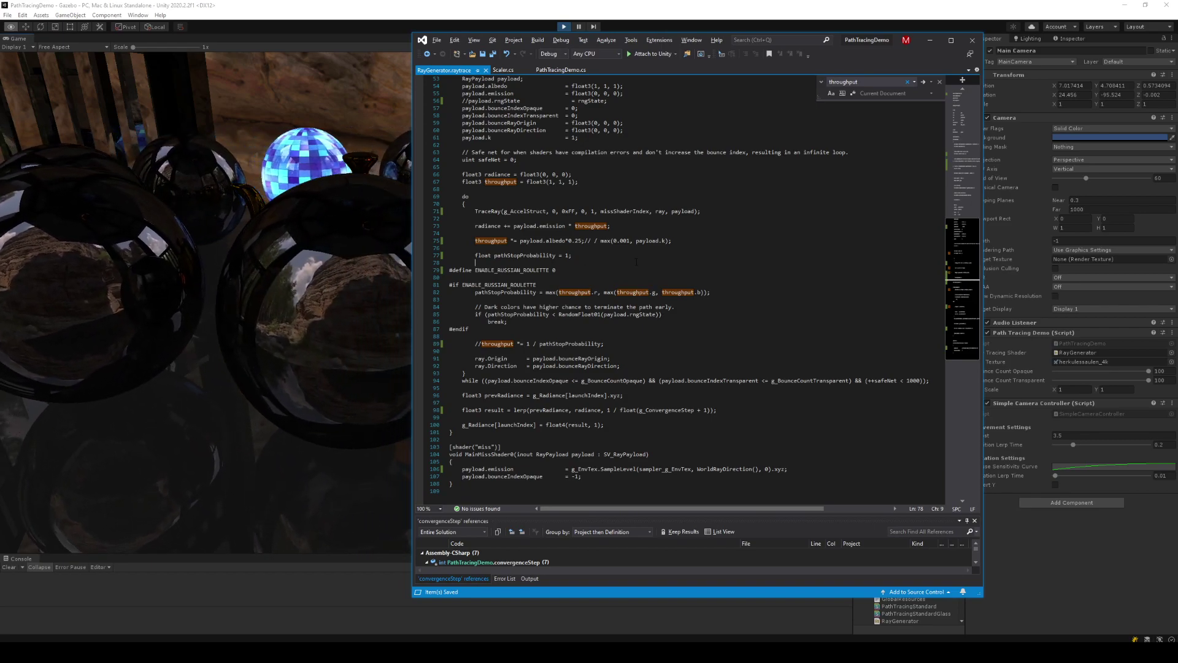
pyautogui.scroll(-3, 637, 264)
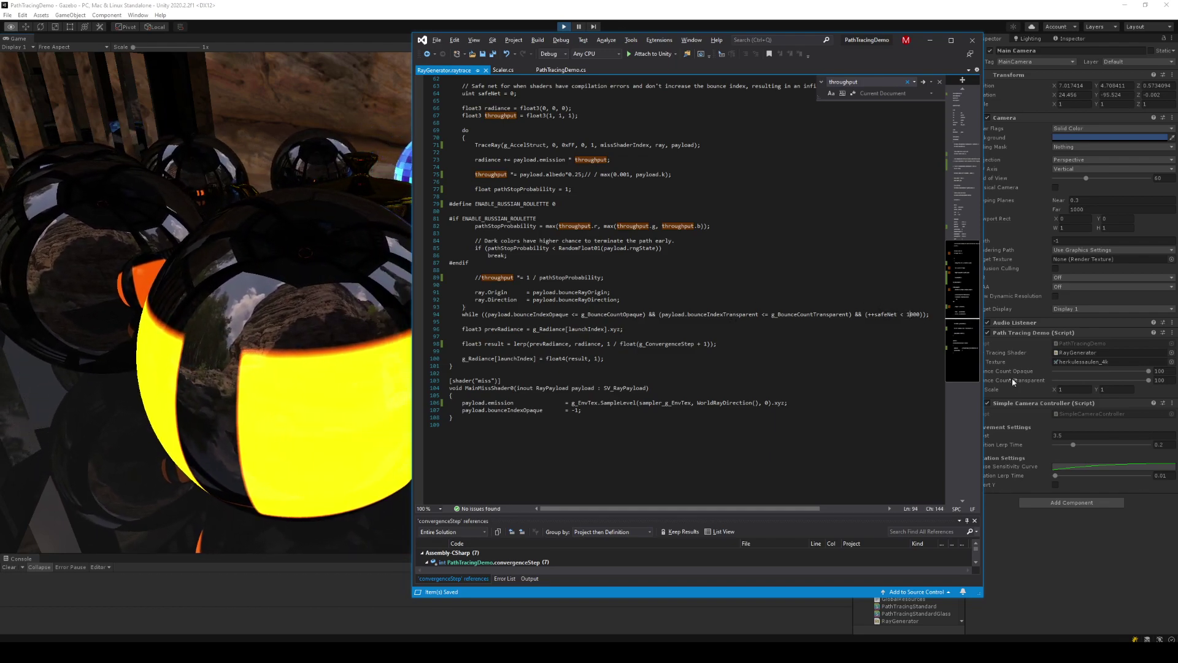
pyautogui.hotkey('alt', 'Tab')
pyautogui.hotkey('alt', 'Tab')
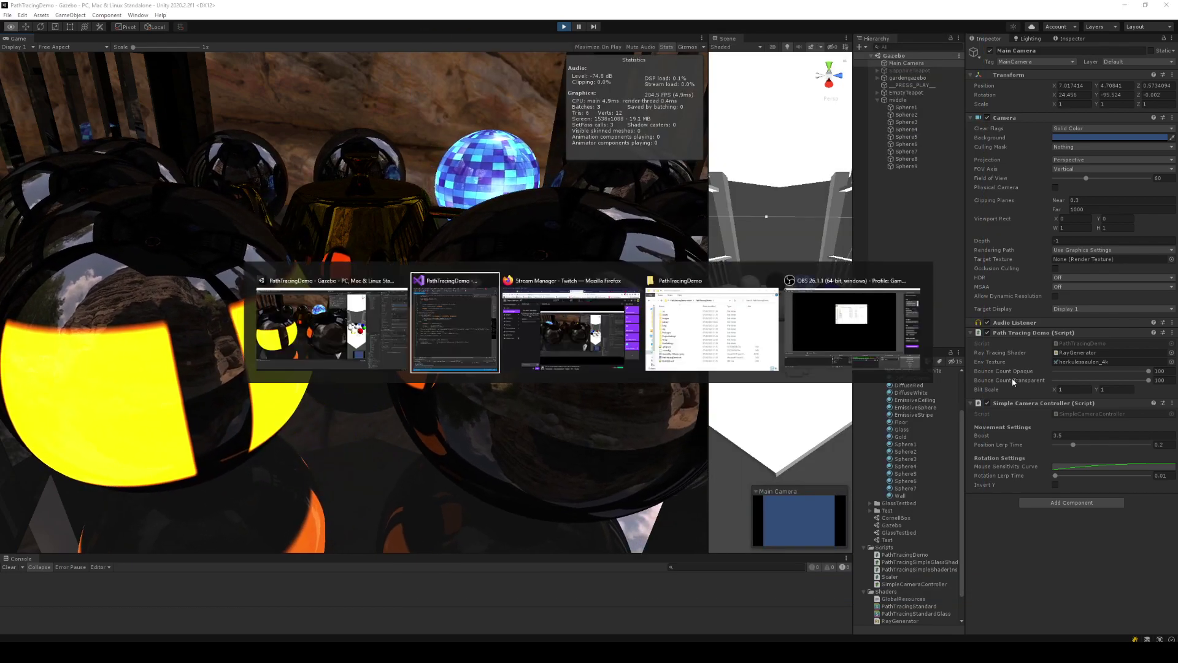
pyautogui.hotkey('alt', 'Tab')
pyautogui.hotkey('alt', 'Tab')
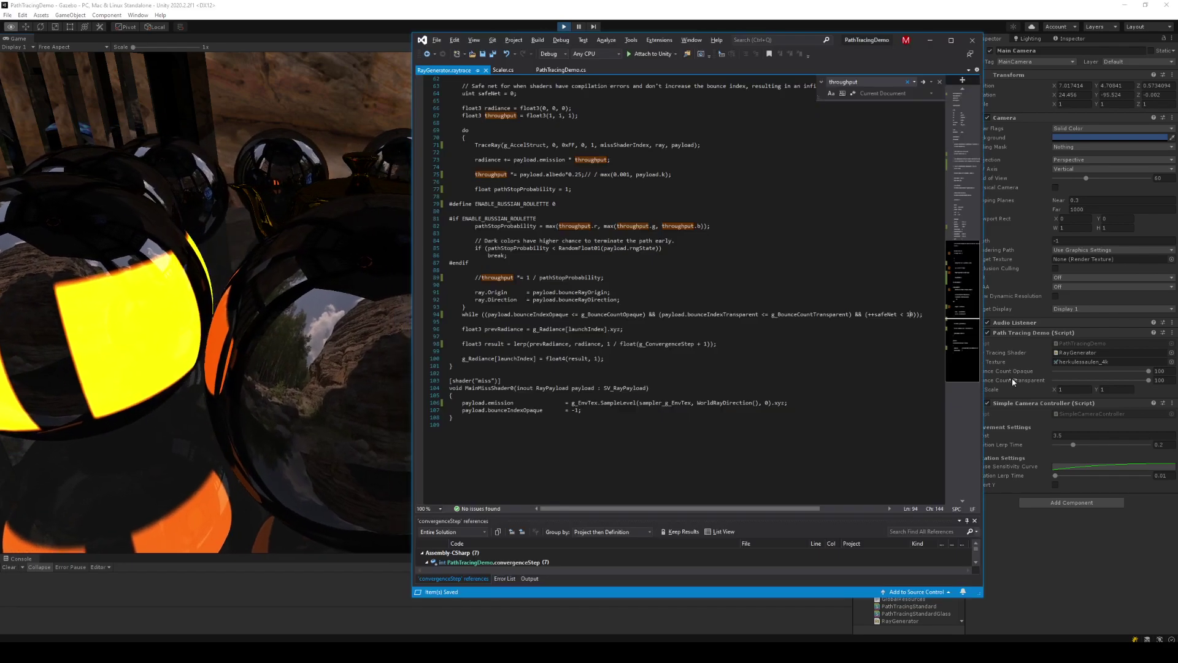
pyautogui.hotkey('alt', 'Tab')
pyautogui.hotkey('alt', 'Tab')
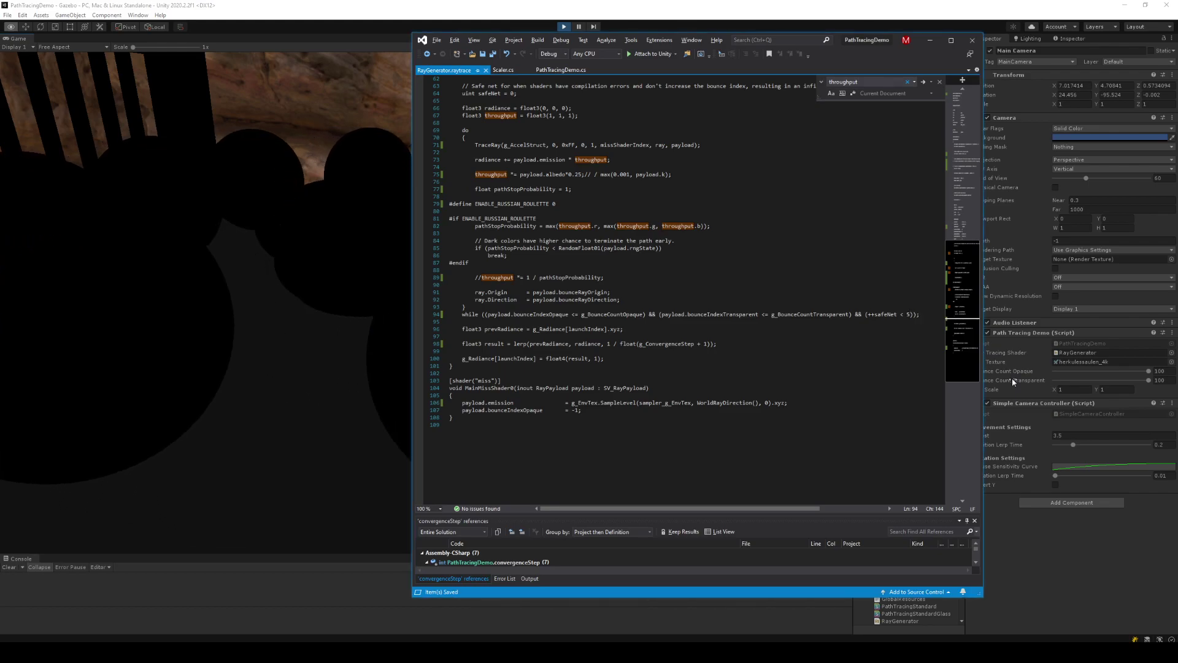
pyautogui.hotkey('alt', 'Tab')
pyautogui.hotkey('alt', 'Tab')
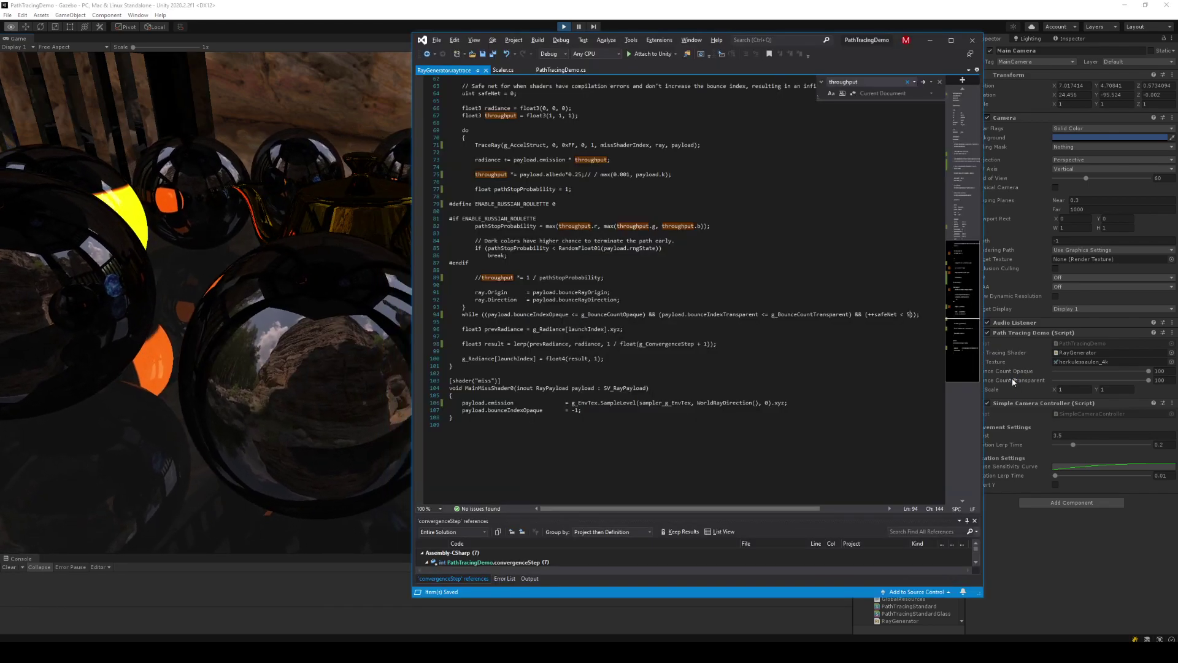
pyautogui.hotkey('alt', 'Tab')
pyautogui.hotkey('alt', 'Tab')
pyautogui.press('BackSpace')
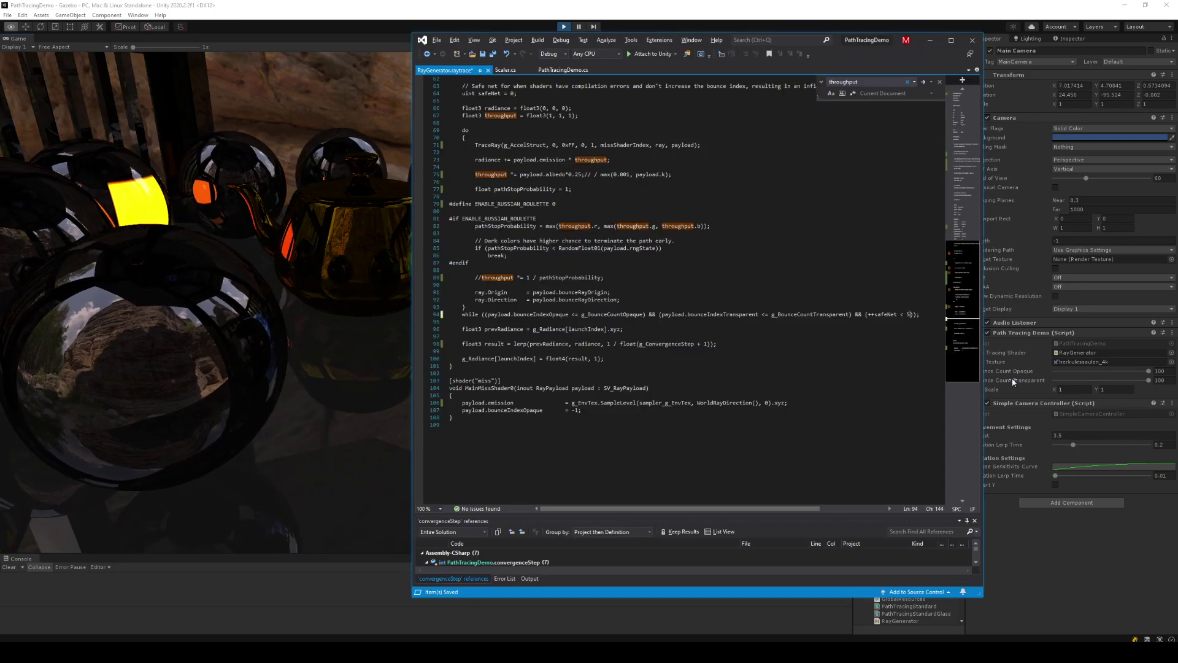
pyautogui.hotkey('alt', 'Tab')
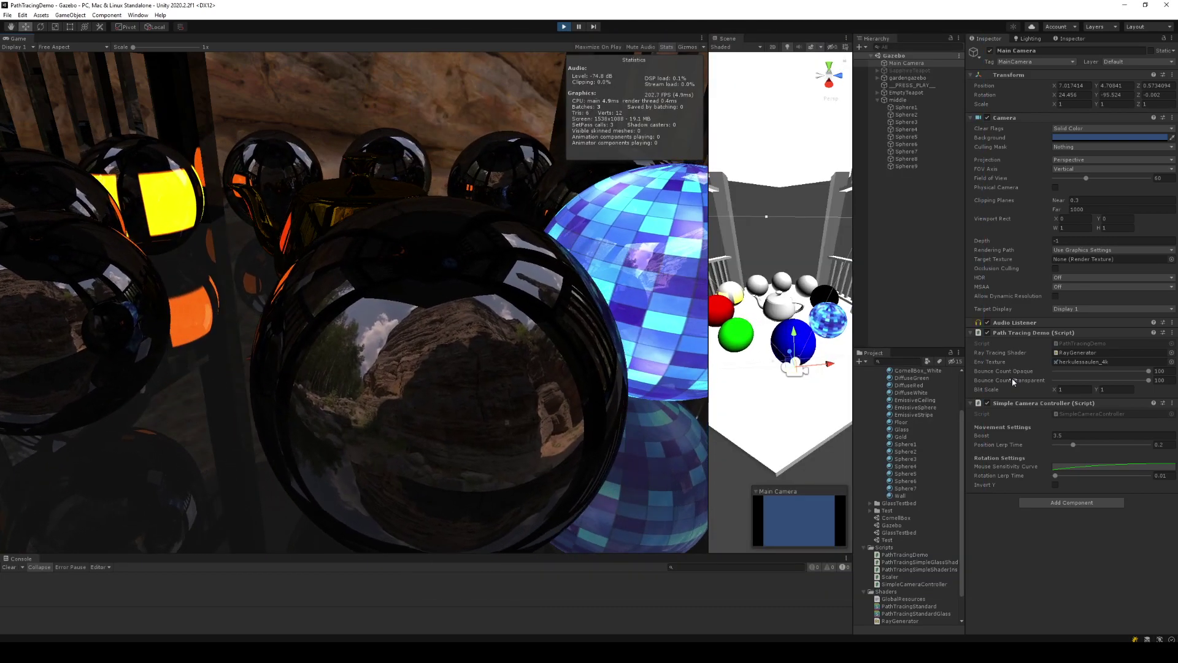
pyautogui.hotkey('alt', 'Tab')
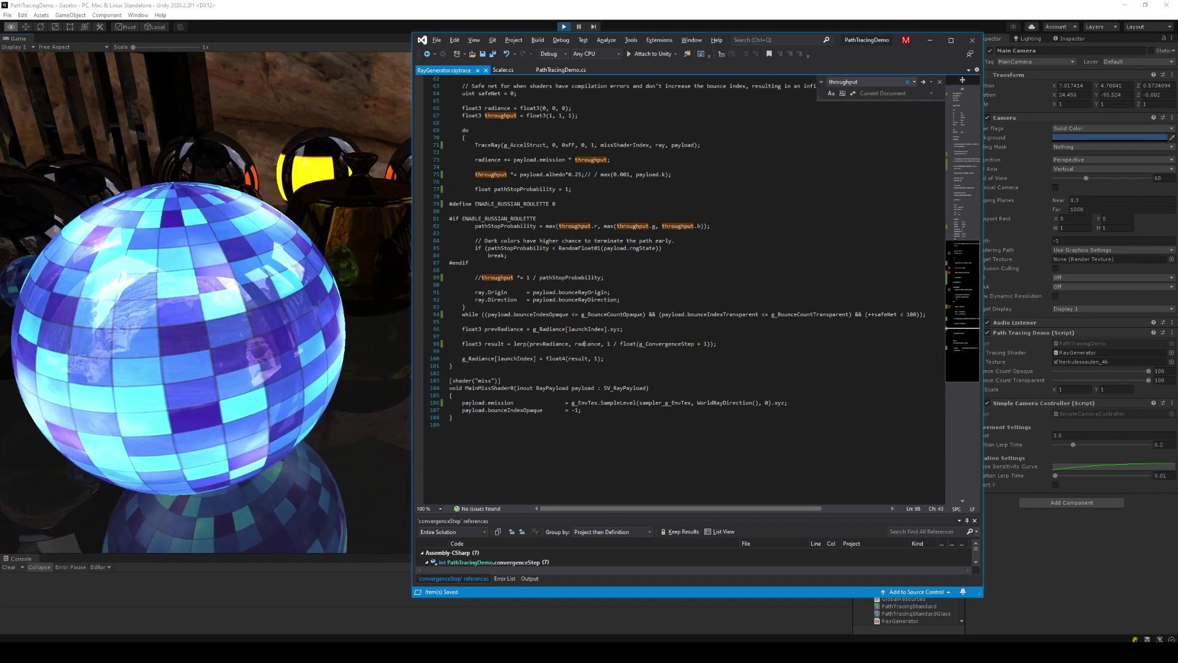
# - Duplicate the result lerp line and inspect the spheres in the game view
pyautogui.hotkey('ctrl', 'd')
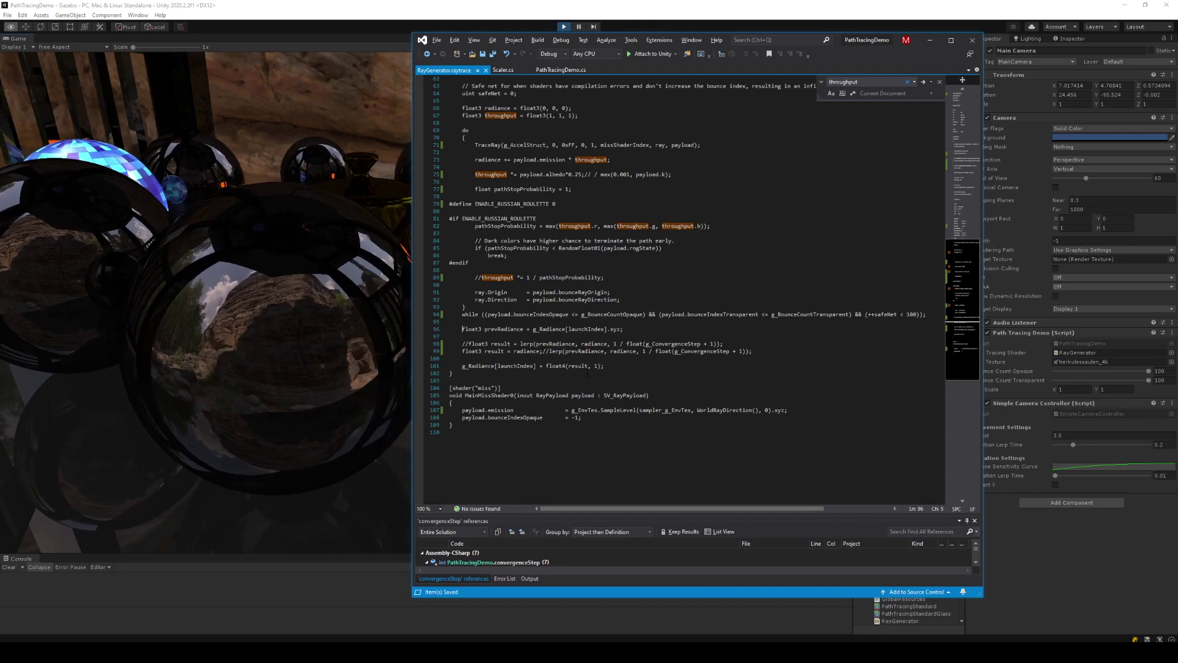
pyautogui.write('//')
pyautogui.hotkey('alt', 'Tab')
pyautogui.hotkey('alt', 'Tab')
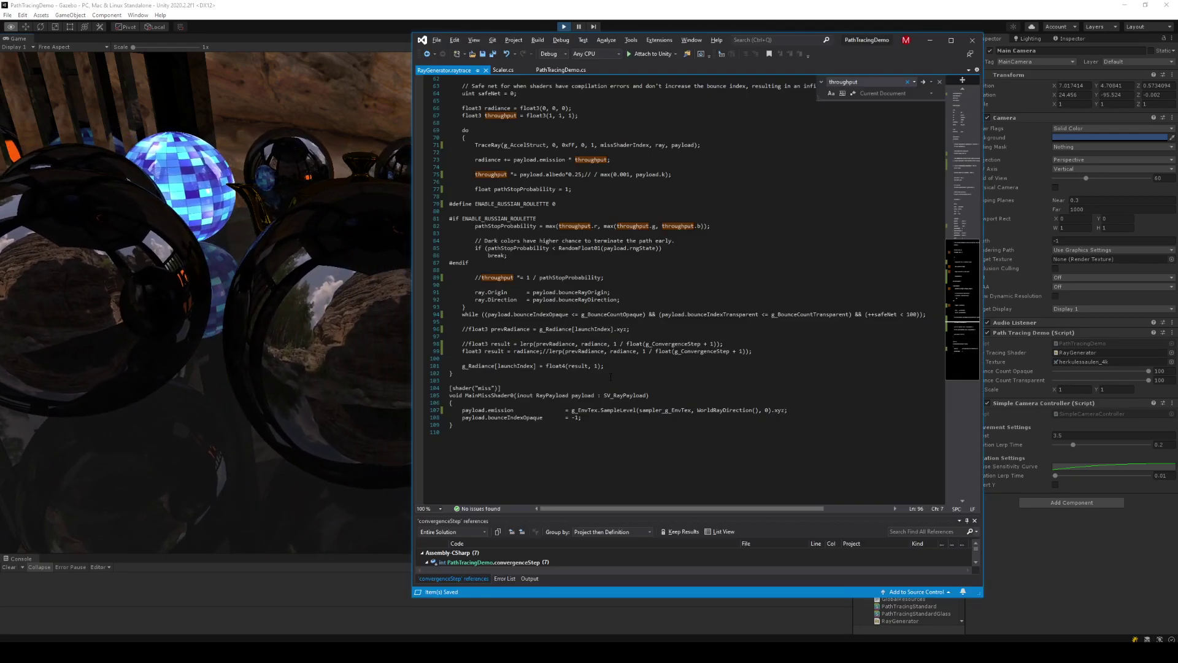
pyautogui.click(564, 27)
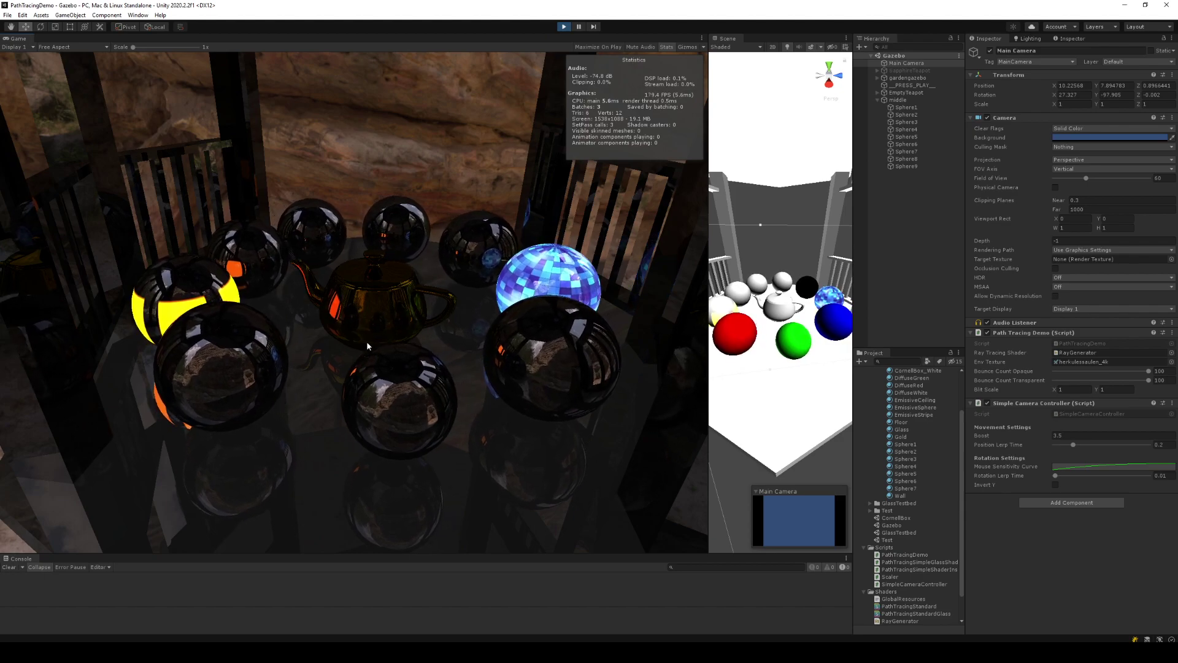
pyautogui.moveTo(552, 245); pyautogui.dragTo(546, 368, button='right')
pyautogui.press('w')
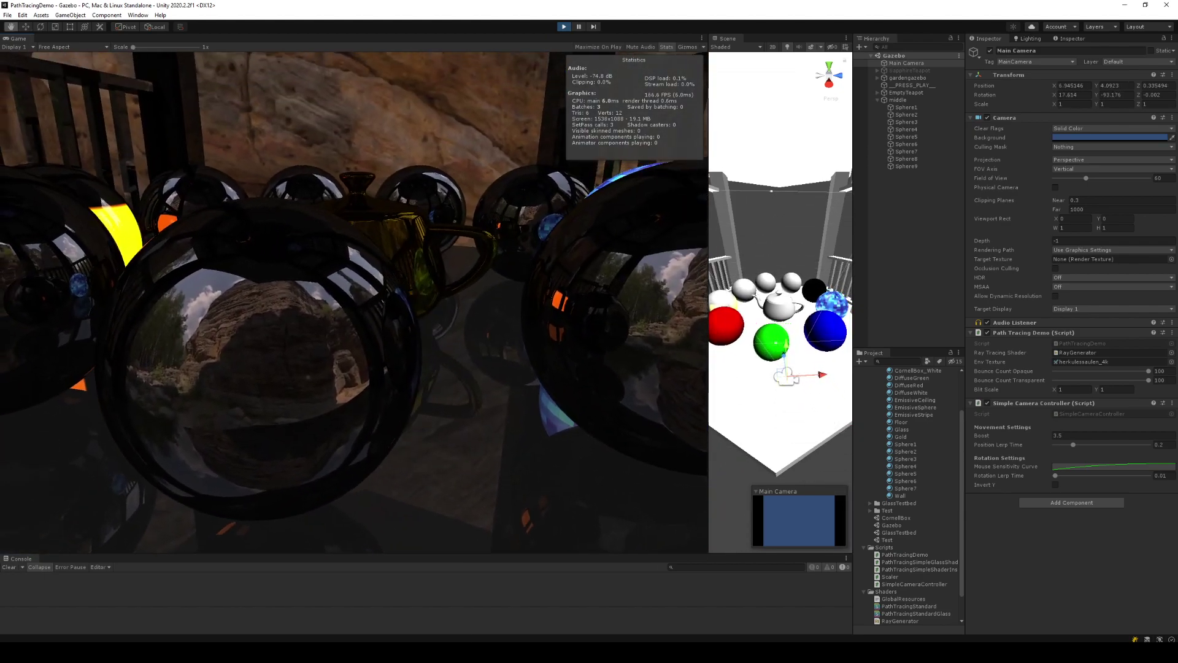
pyautogui.moveTo(343, 381); pyautogui.dragTo(354, 308, button='right')
pyautogui.hotkey('alt', 'Tab')
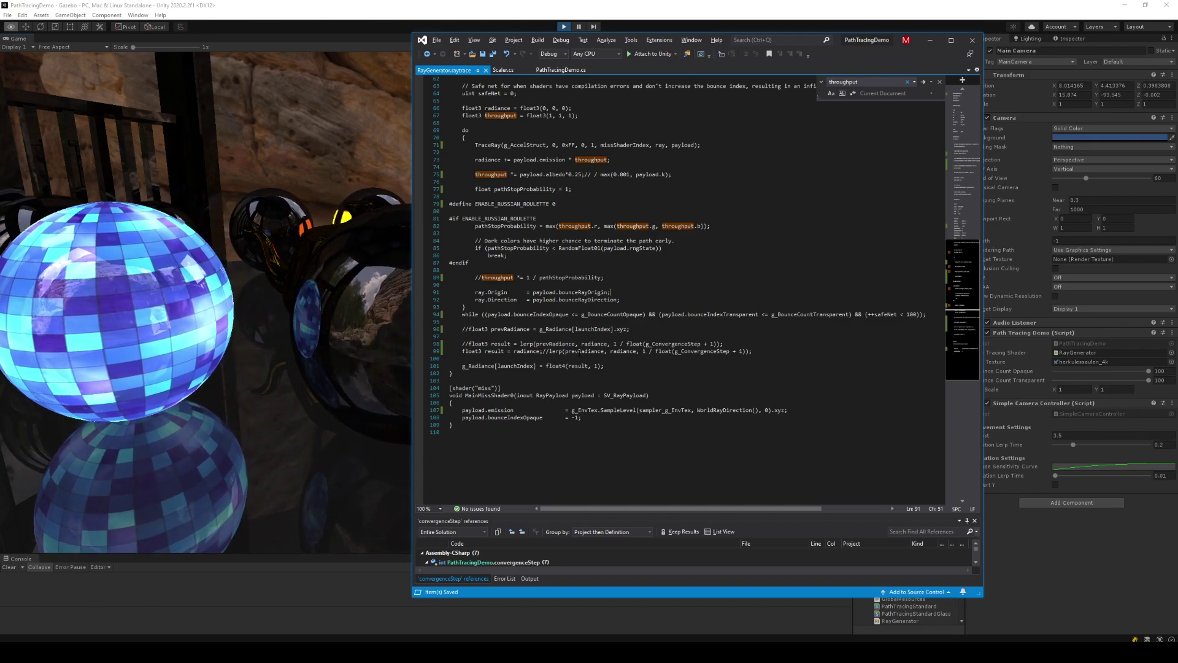
# - Comment out prevRadiance and the lerp so result = radiance, and save
pyautogui.click(579, 352)
pyautogui.write('prevR')
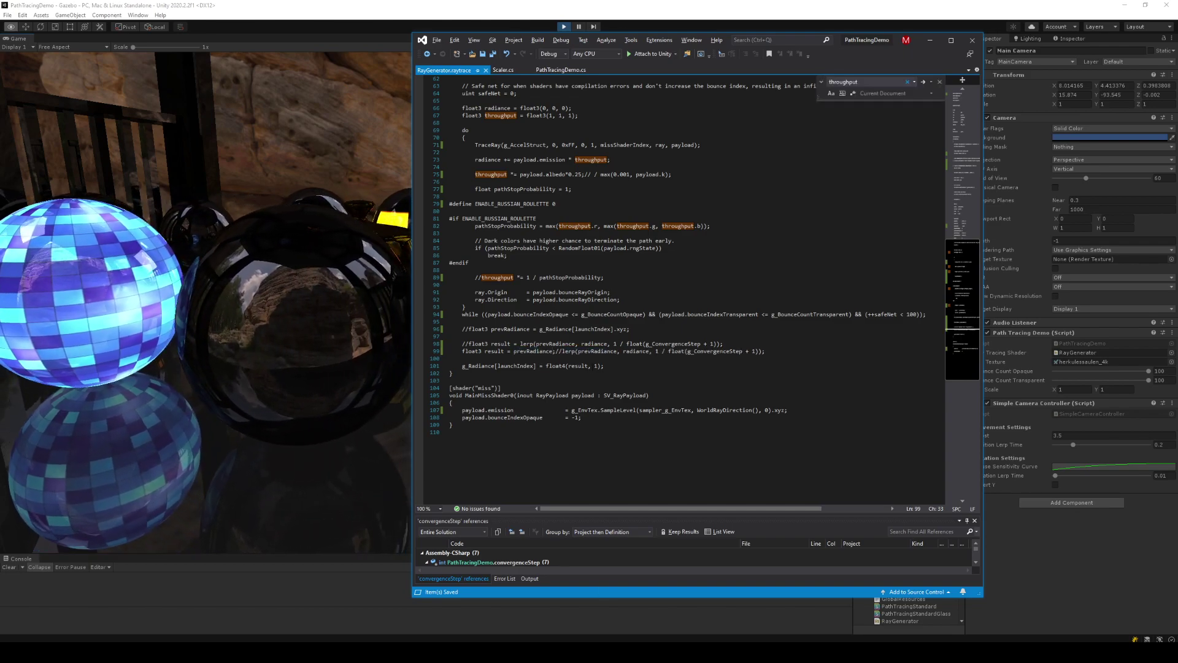
pyautogui.hotkey('alt', 'Tab')
pyautogui.hotkey('alt', 'Tab')
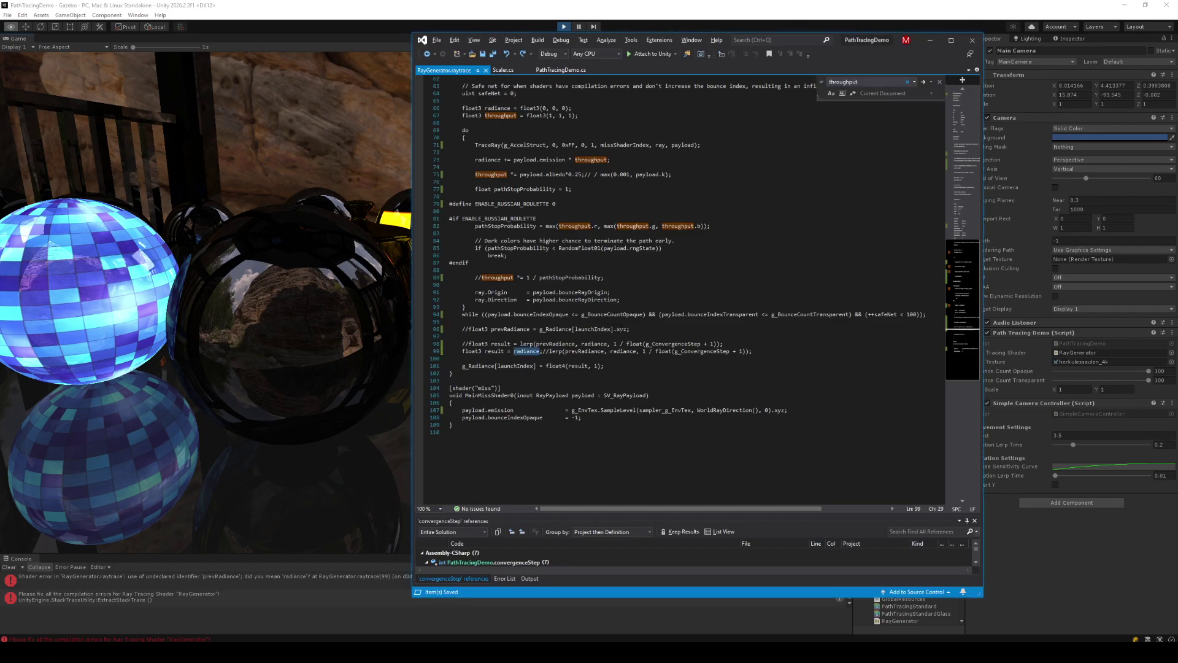
pyautogui.hotkey('alt', 'Tab')
pyautogui.hotkey('alt', 'Tab')
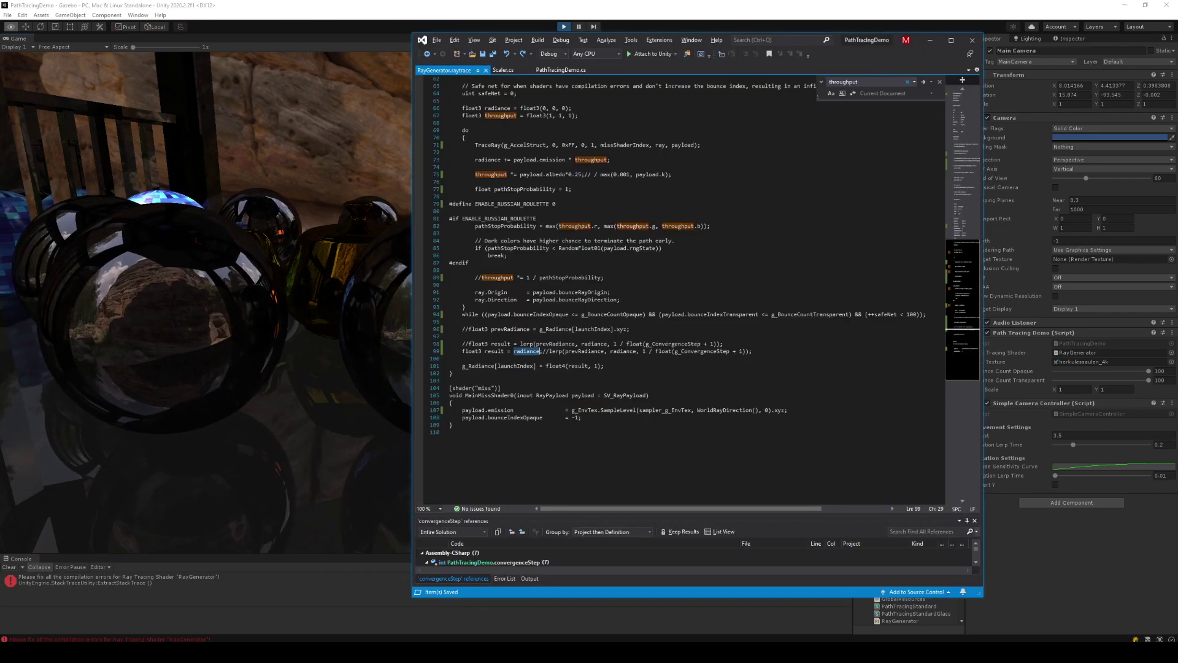
# - Delete the rngState and jitter lines and '+ jitter' from ndcCoords, then open PathTracingDemo.cs from the console error
pyautogui.scroll(5, 545, 351)
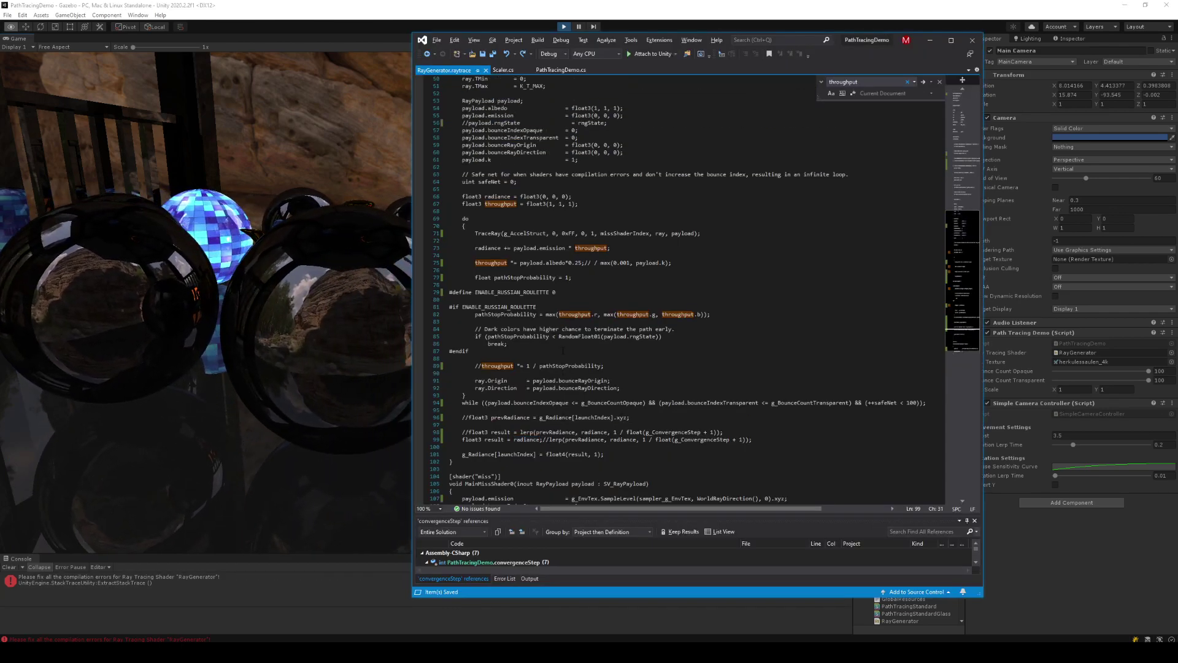
pyautogui.scroll(8, 552, 351)
pyautogui.scroll(7, 562, 350)
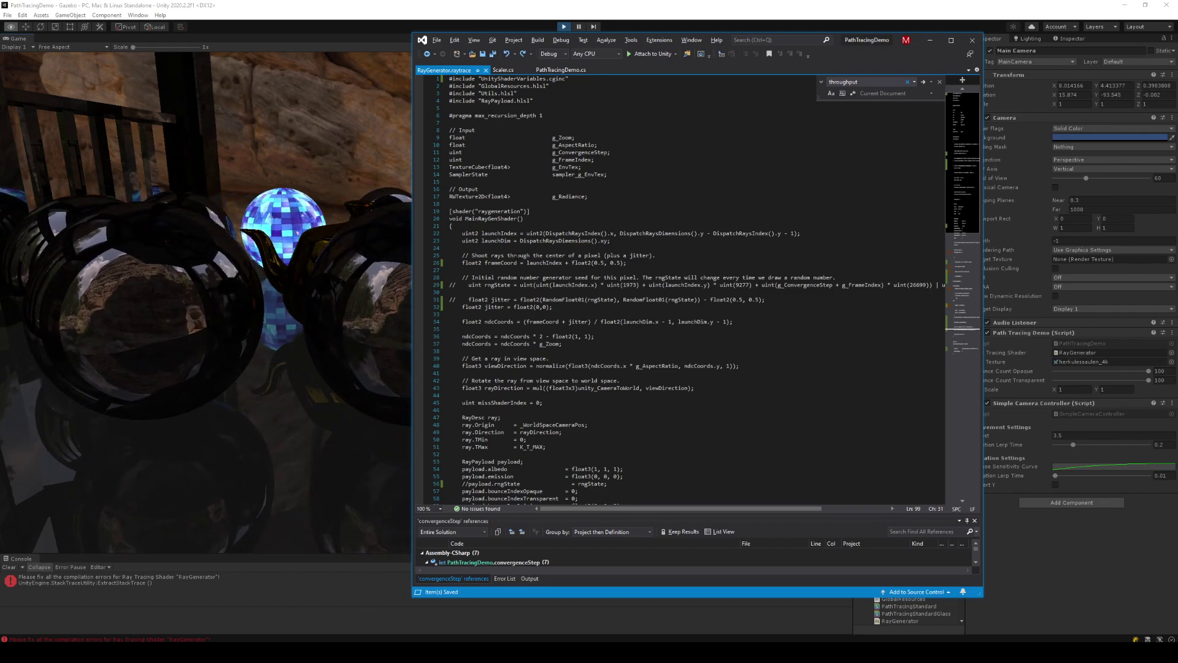
pyautogui.click(517, 256)
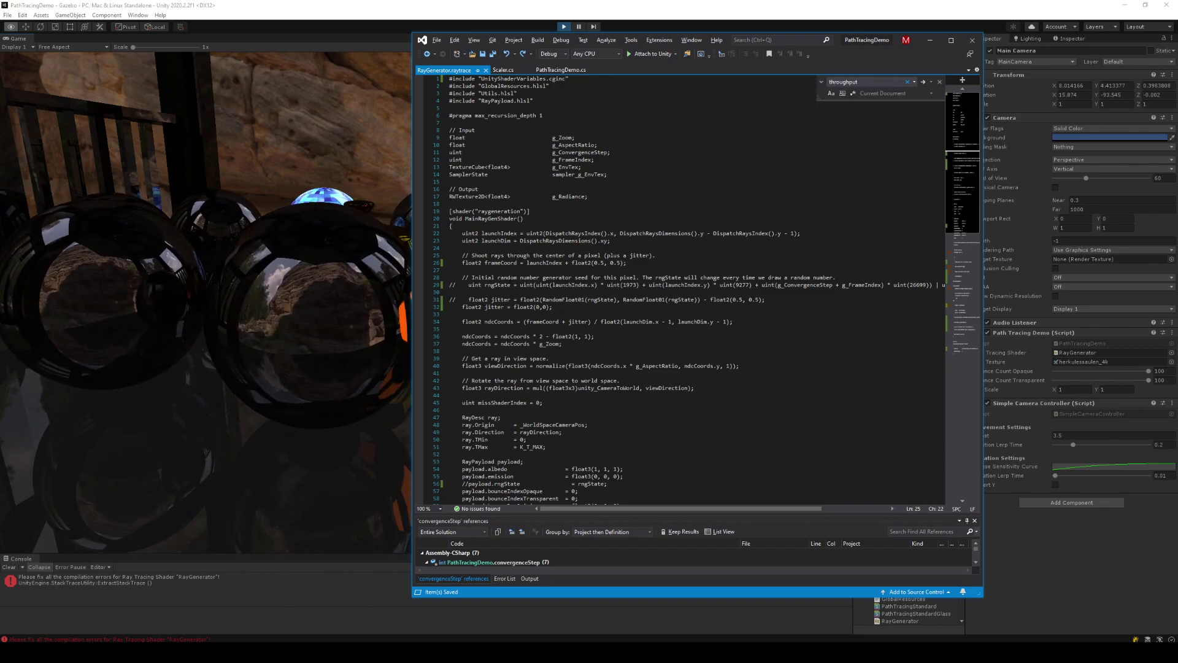
pyautogui.click(511, 277)
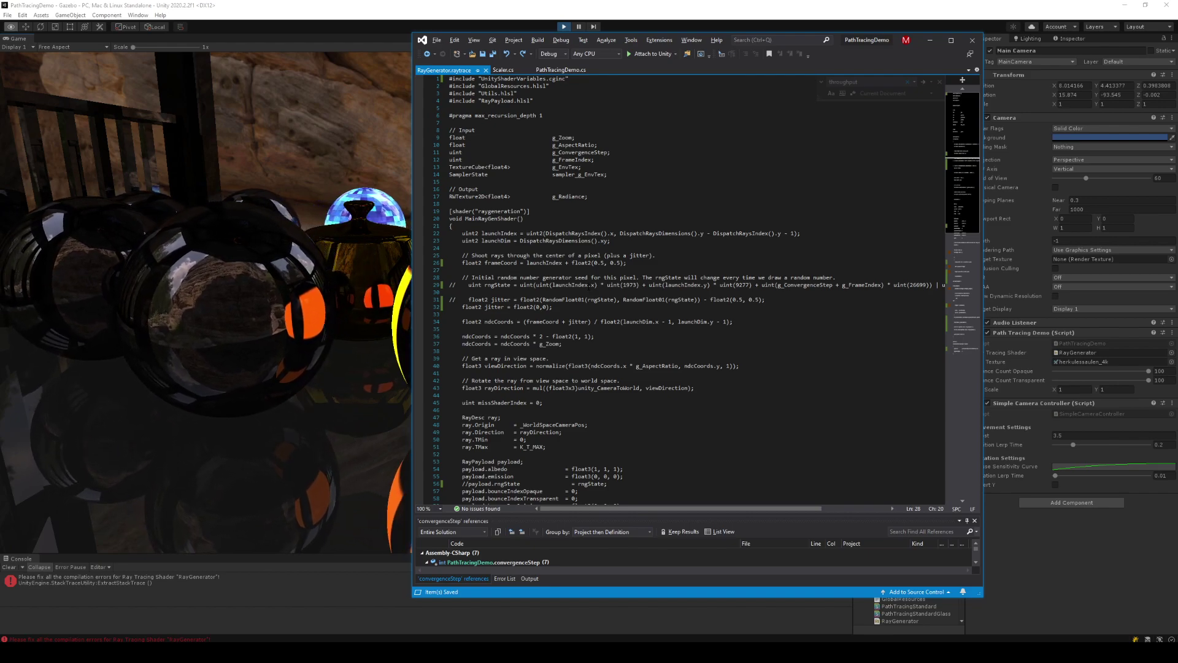
pyautogui.hotkey('ctrl', 'shift', 'l')
pyautogui.hotkey('ctrl', 'shift', 'l')
pyautogui.hotkey('ctrl', 'shift', 'l')
pyautogui.hotkey('ctrl', 'shift', 'l')
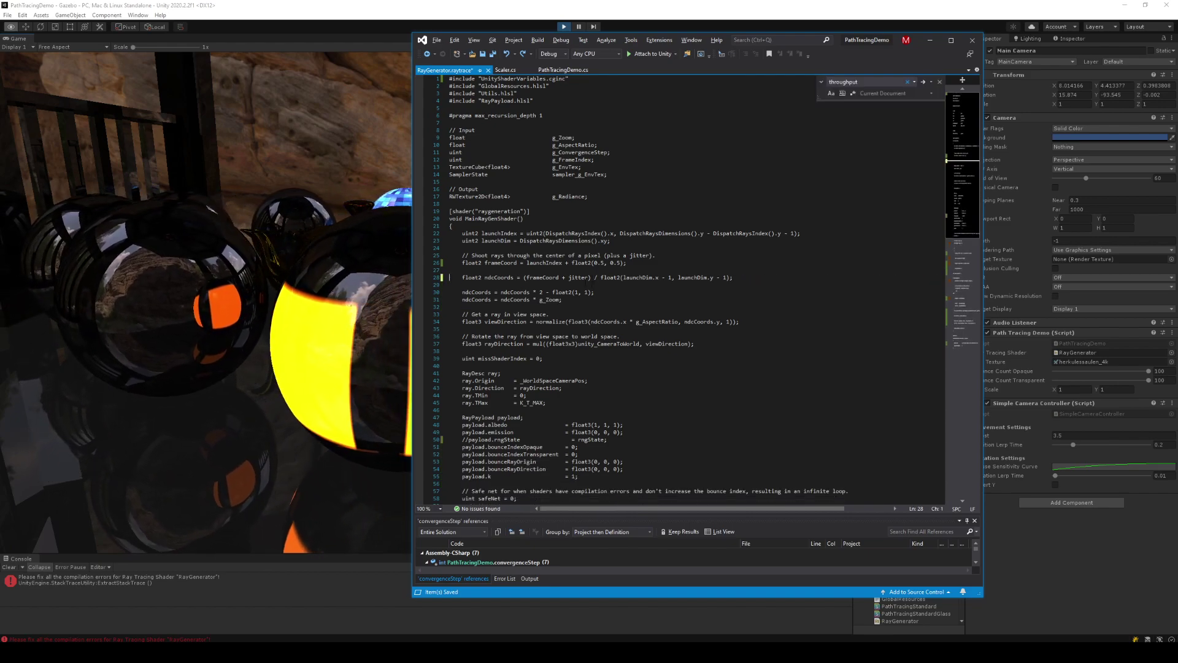
pyautogui.moveTo(561, 277); pyautogui.dragTo(590, 277)
pyautogui.press('Delete')
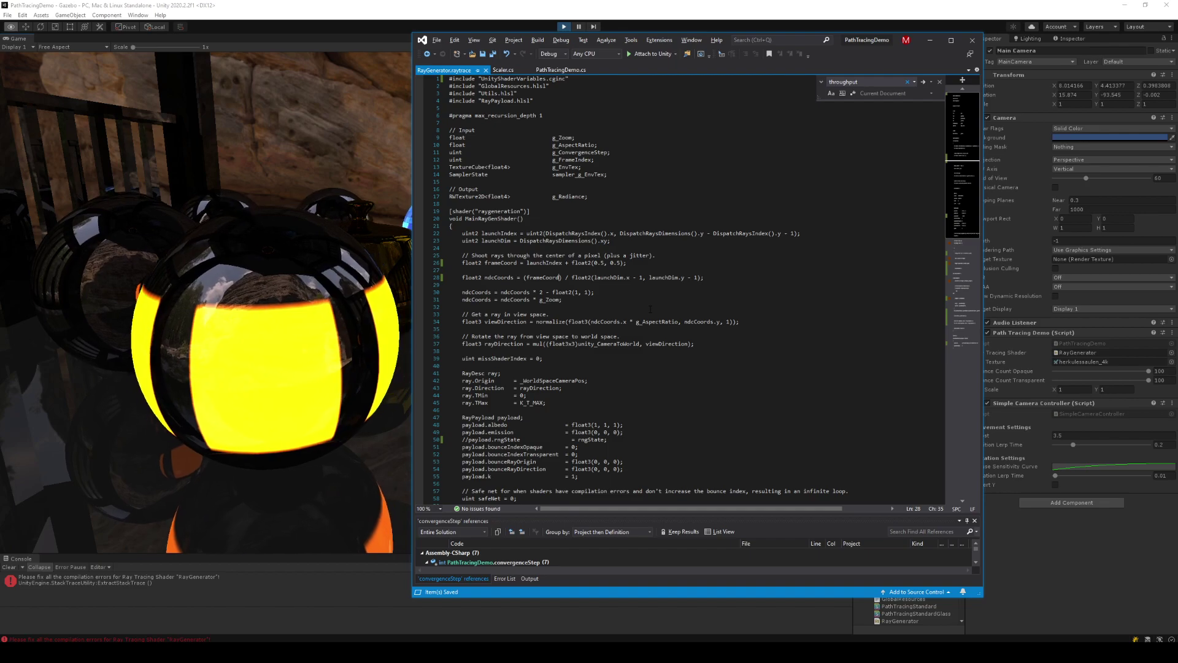
pyautogui.hotkey('alt', 'Tab')
pyautogui.hotkey('alt', 'Tab')
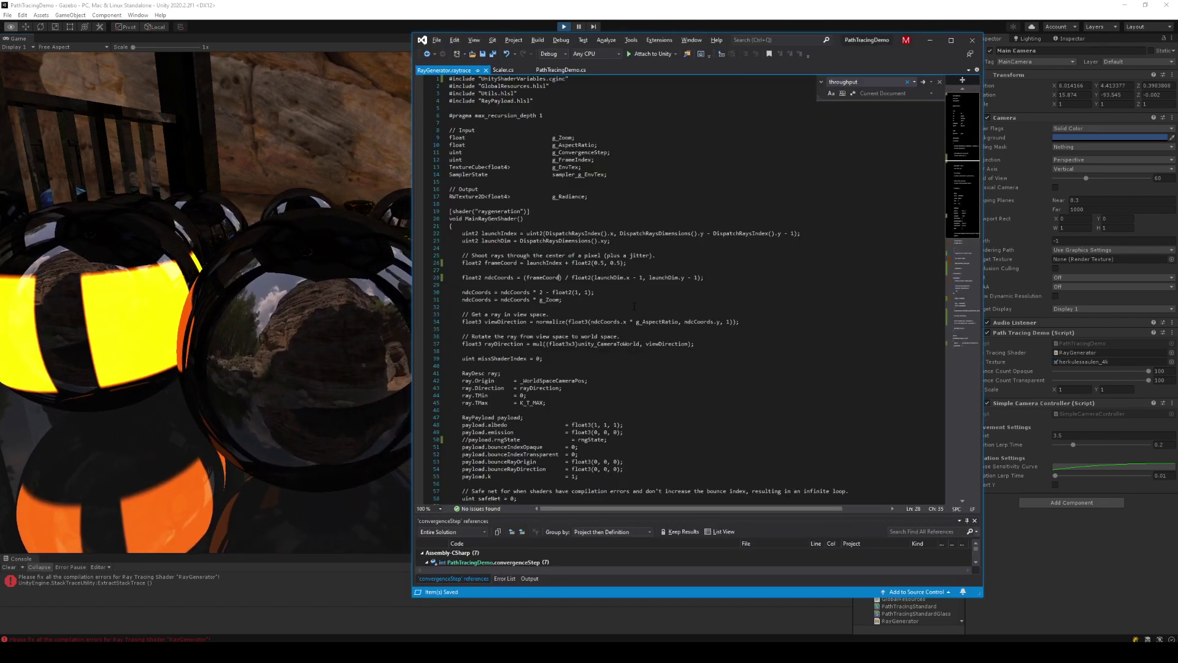
pyautogui.doubleClick(196, 577)
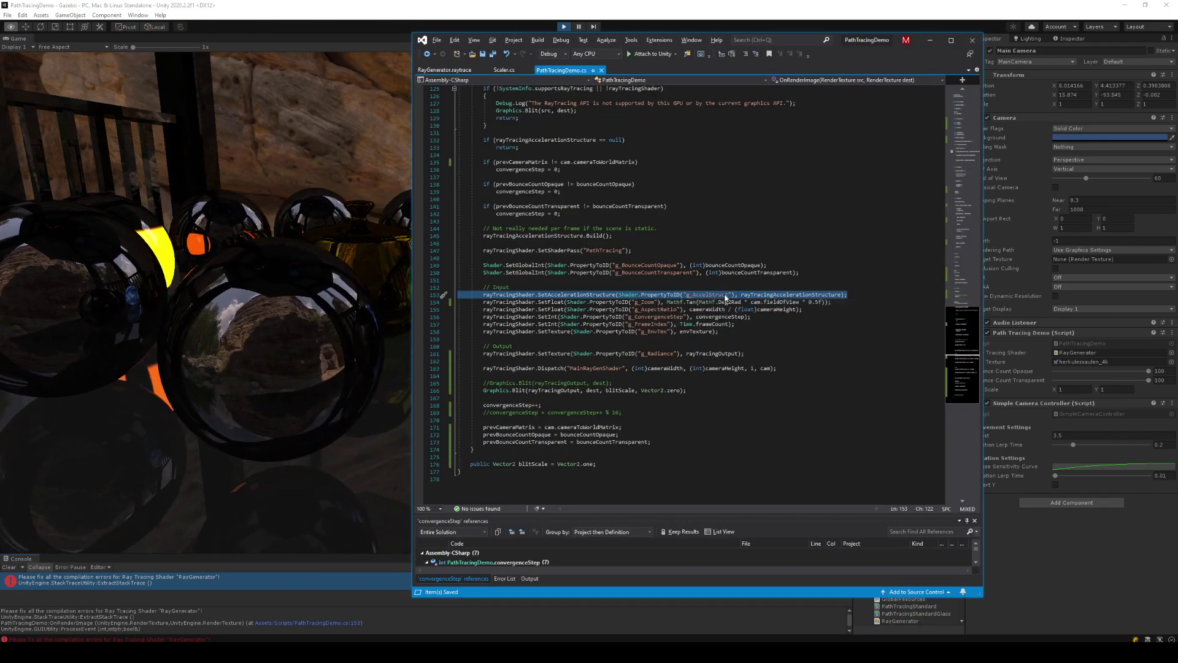
# - Comment out the space-key reset check with // and save PathTracingDemo.cs
pyautogui.hotkey('alt', 'Tab')
pyautogui.hotkey('alt', 'Tab')
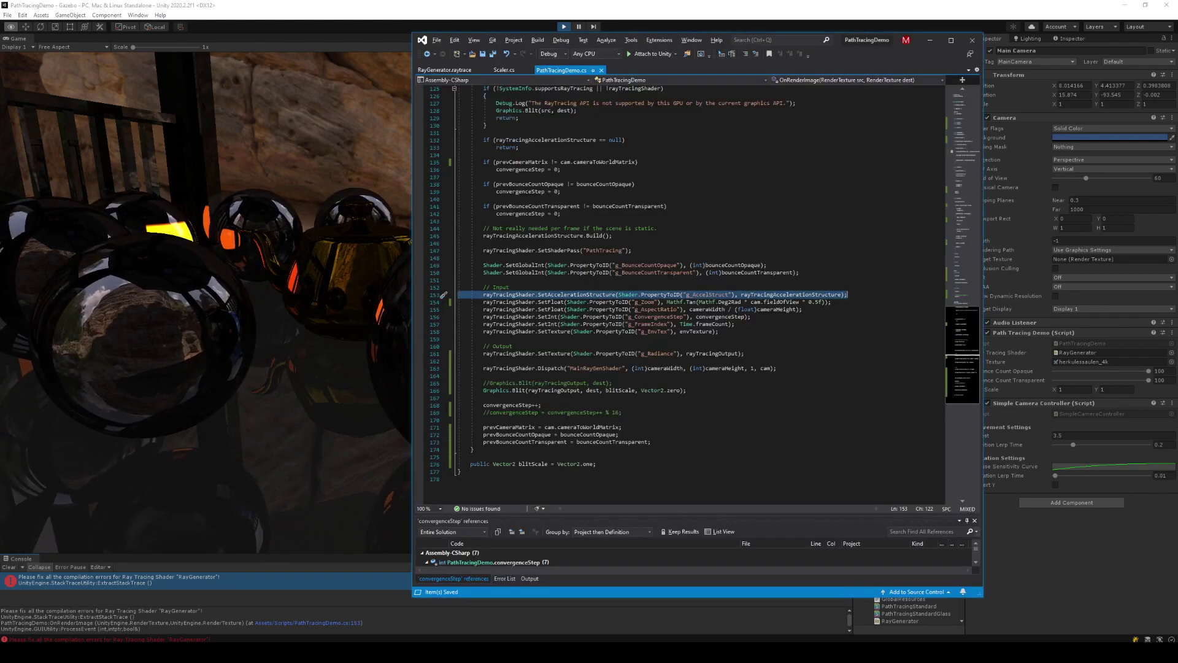
pyautogui.scroll(5, 613, 292)
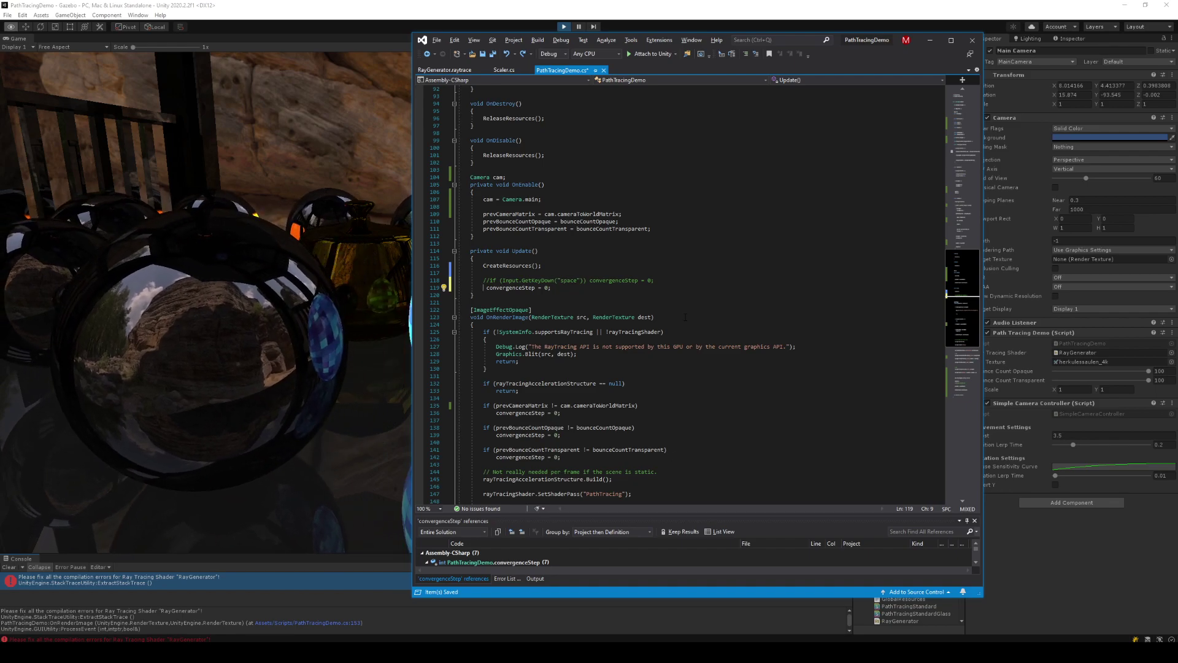
pyautogui.write('//')
pyautogui.hotkey('ctrl', 's')
pyautogui.hotkey('alt', 'Tab')
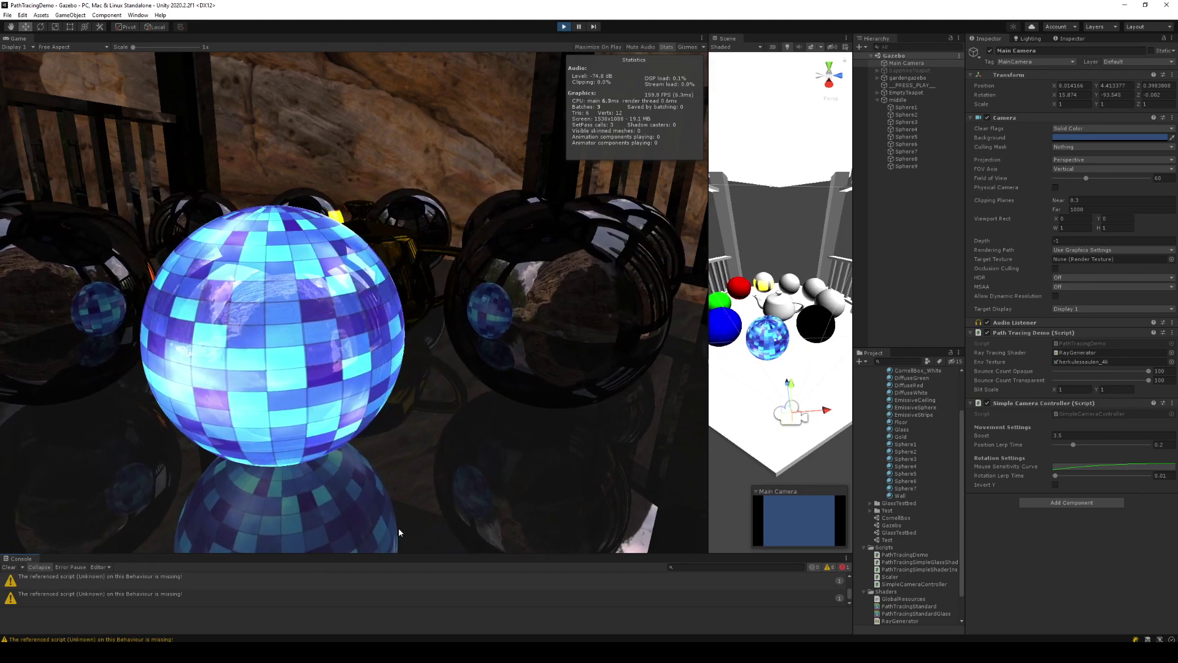
# - Open the compile error and remove the if (Input.GetKeyDown("space")) condition on line 119
pyautogui.click(335, 587)
pyautogui.doubleClick(335, 587)
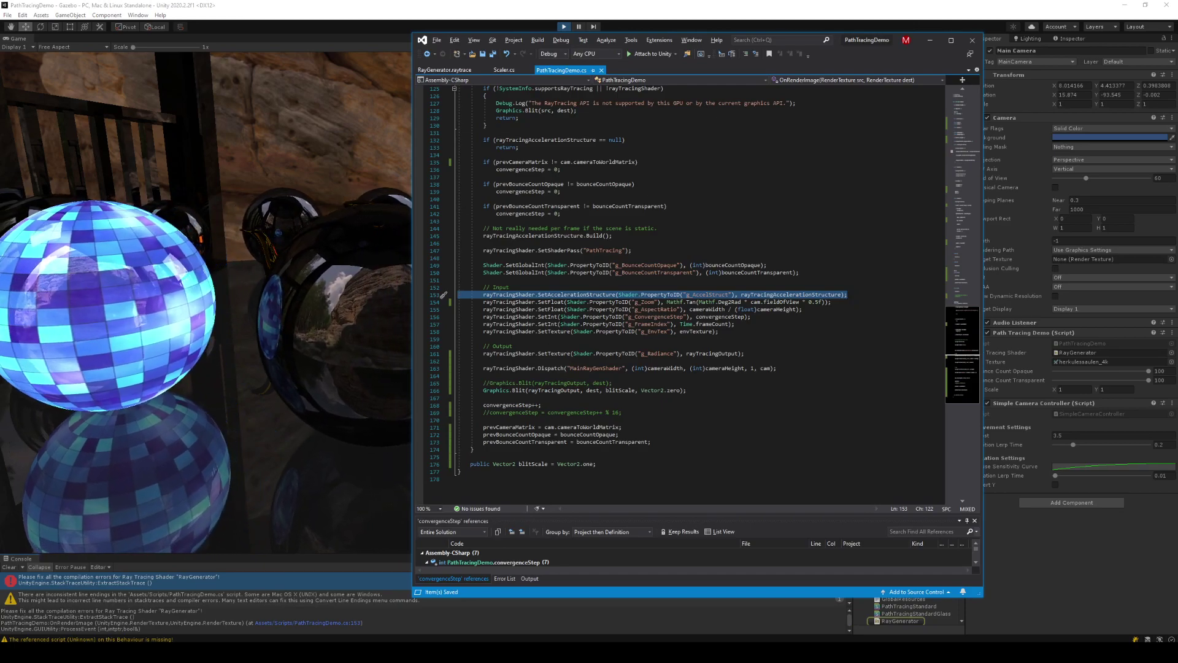
pyautogui.click(514, 287)
pyautogui.hotkey('ctrl', 'z')
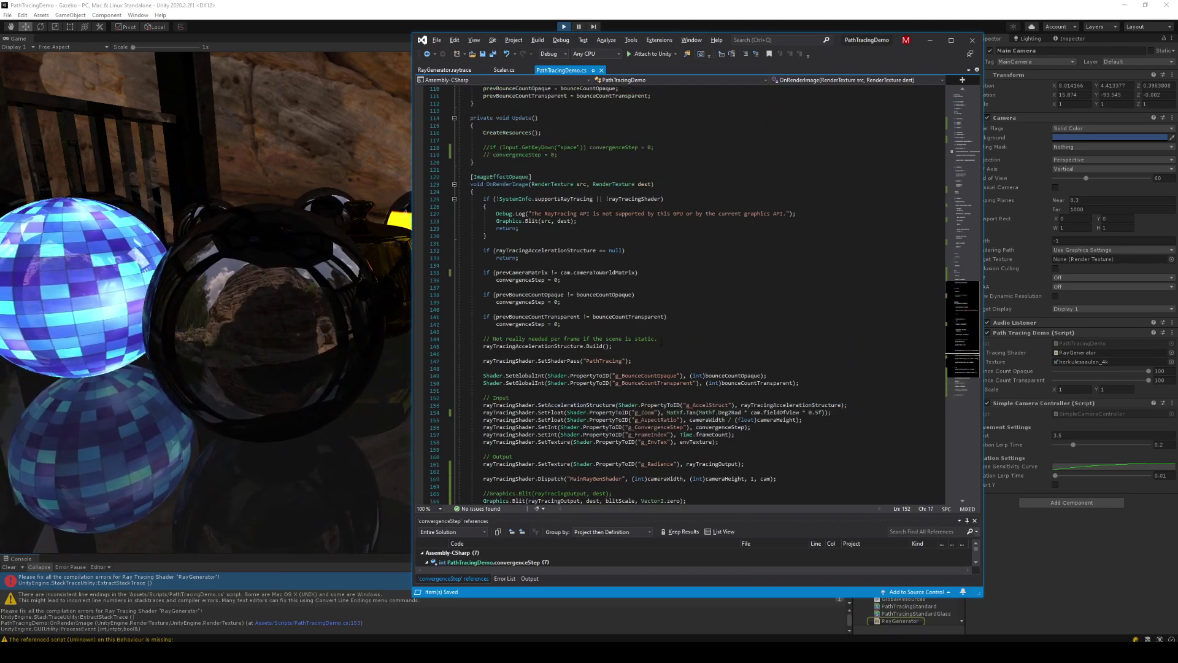
pyautogui.hotkey('ctrl', 'y')
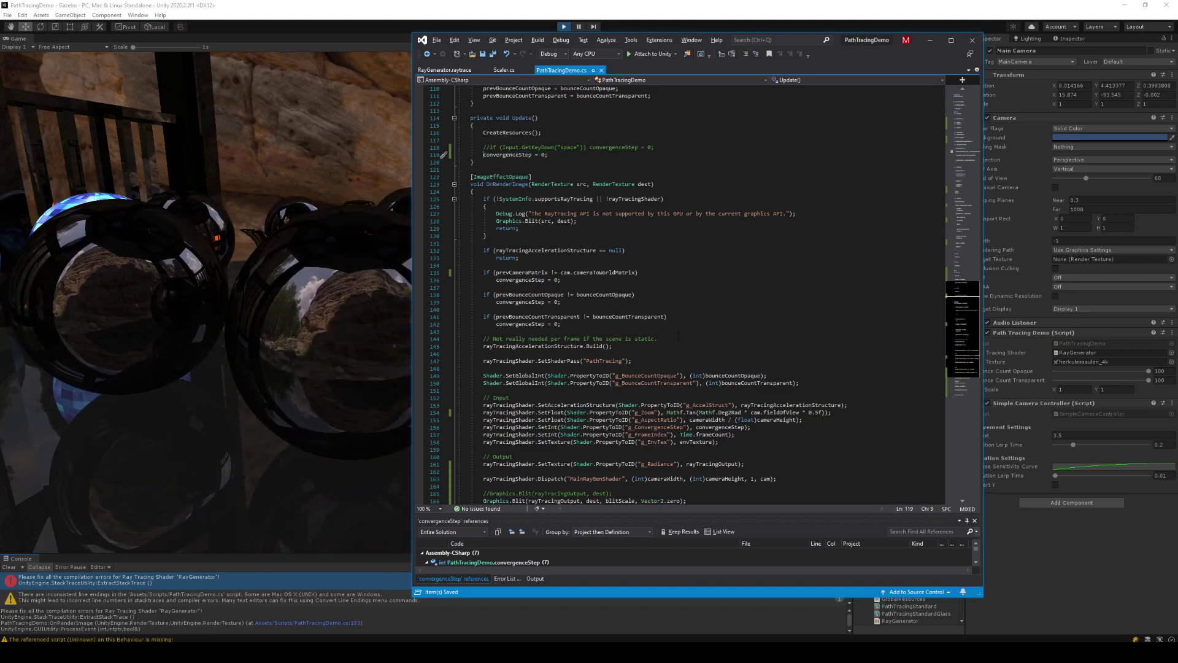
pyautogui.hotkey('alt', 'Tab')
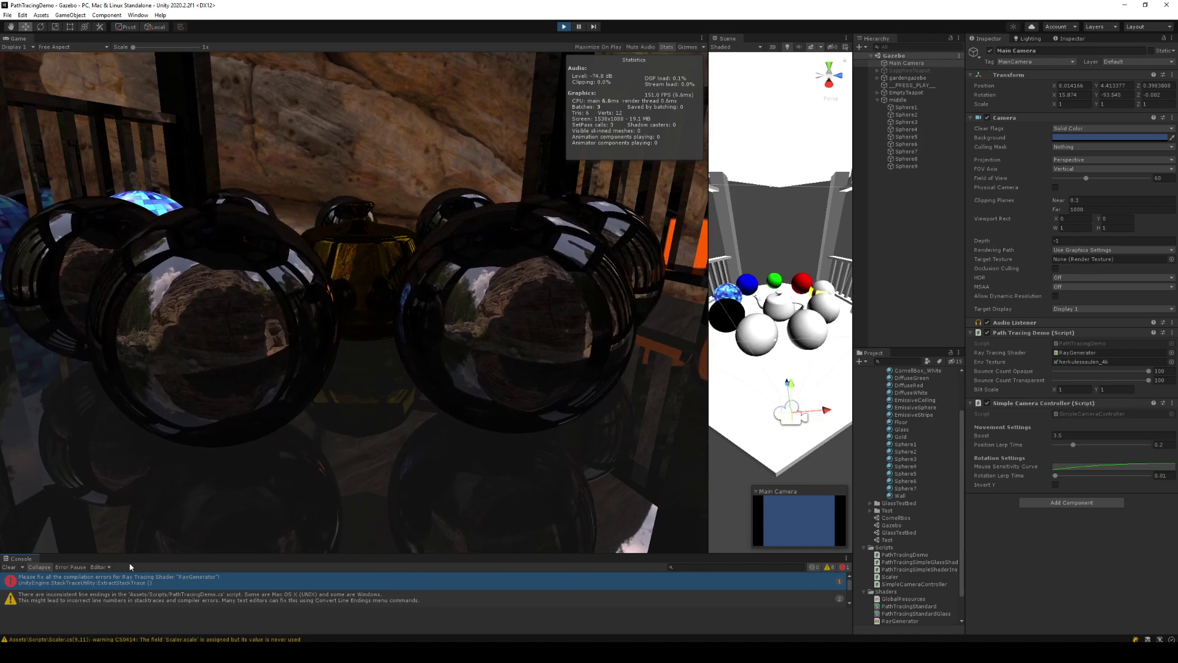
# - Enlarge the Console, stop Play, and re-save PathTracingDemo.cs opened from the console
pyautogui.moveTo(131, 554); pyautogui.dragTo(143, 482)
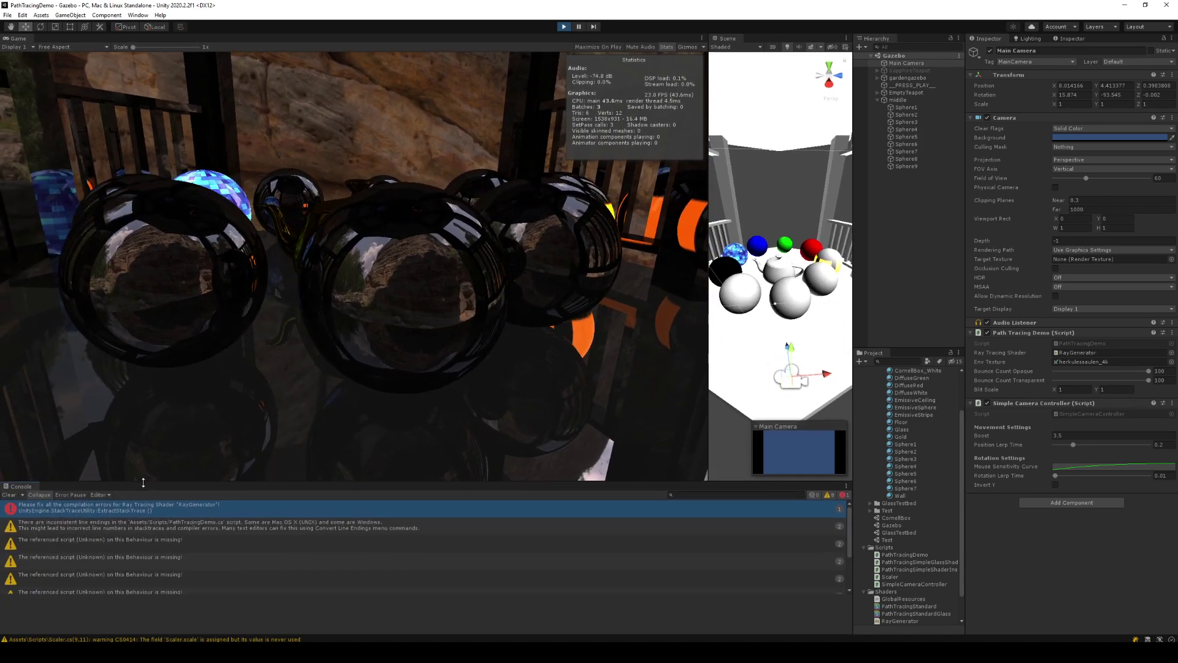
pyautogui.click(563, 26)
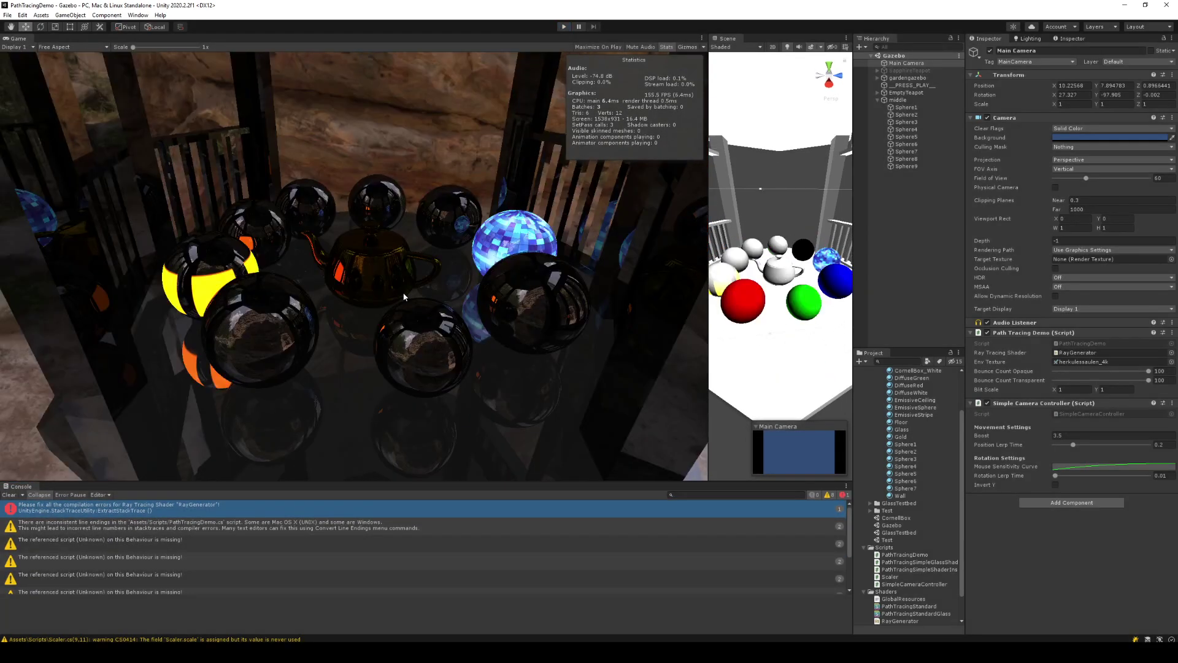
pyautogui.scroll(-3, 197, 581)
pyautogui.click(200, 531)
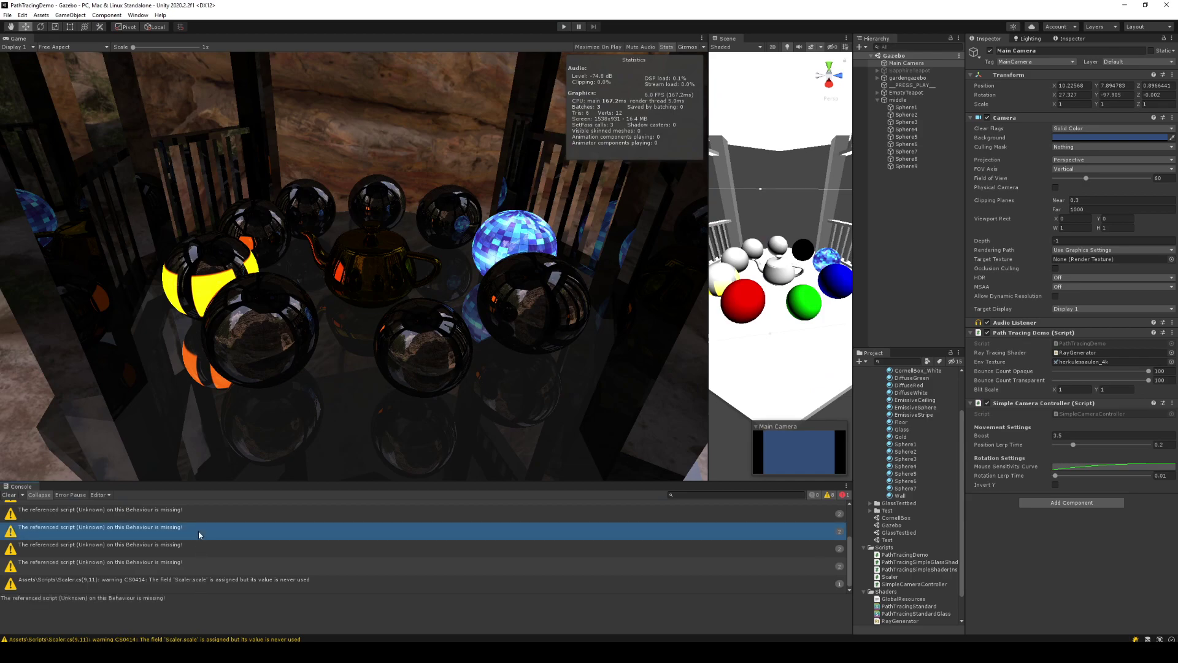
pyautogui.doubleClick(1072, 345)
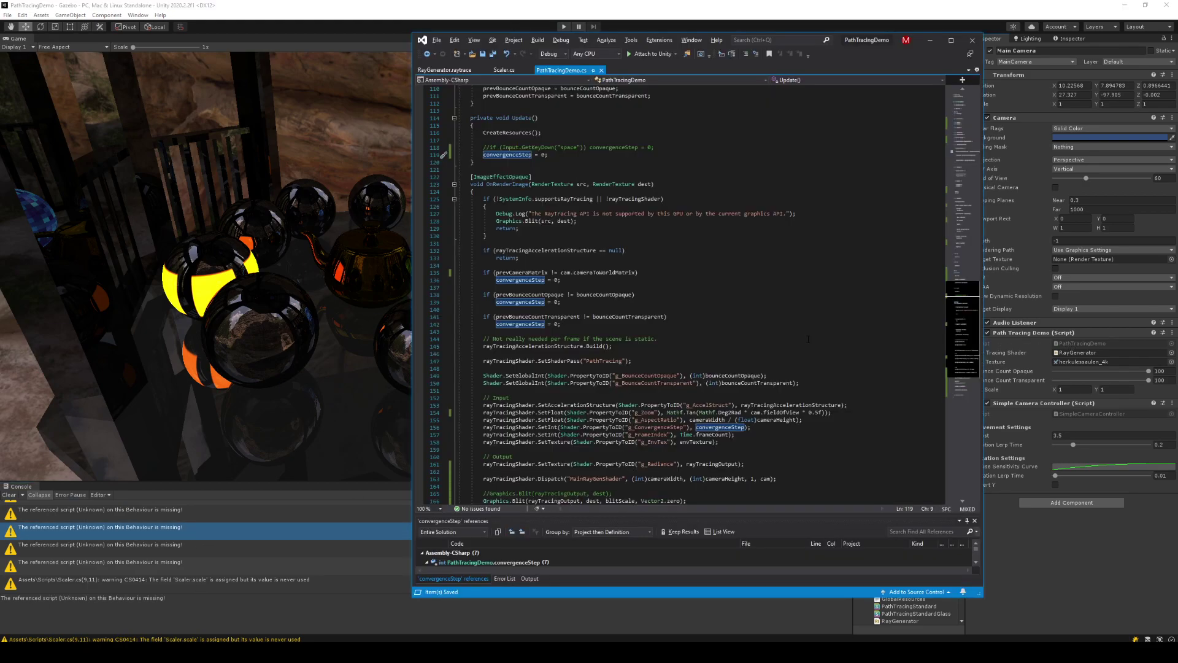
pyautogui.press('Return')
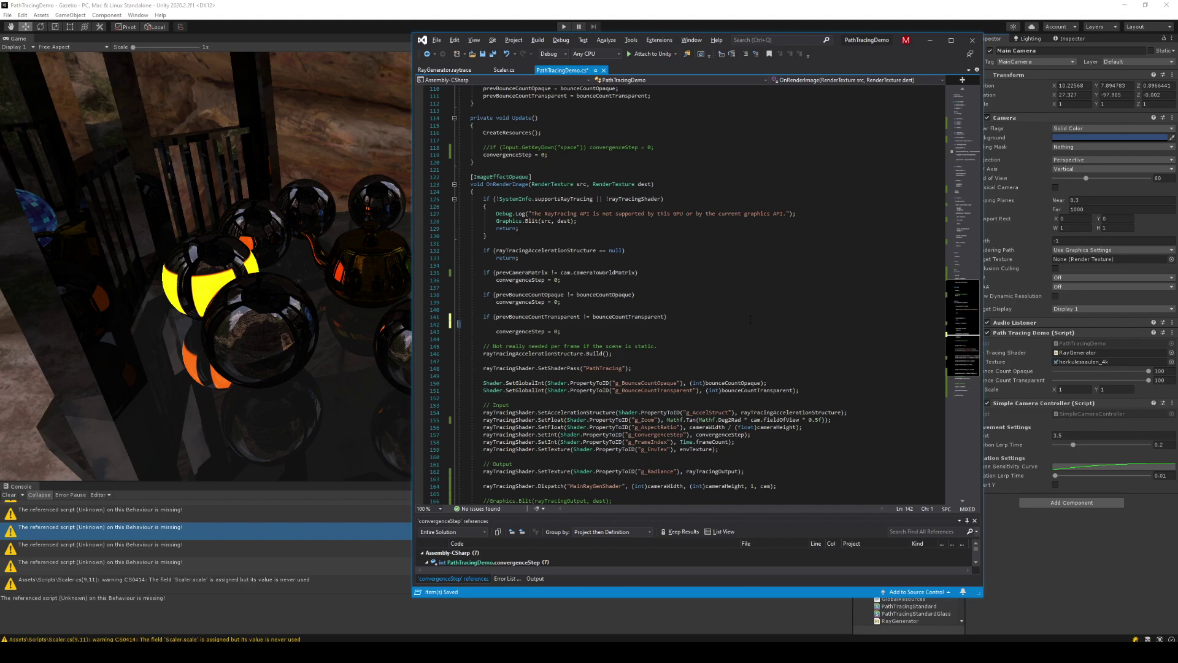
pyautogui.hotkey('ctrl', 's')
pyautogui.hotkey('alt', 'Tab')
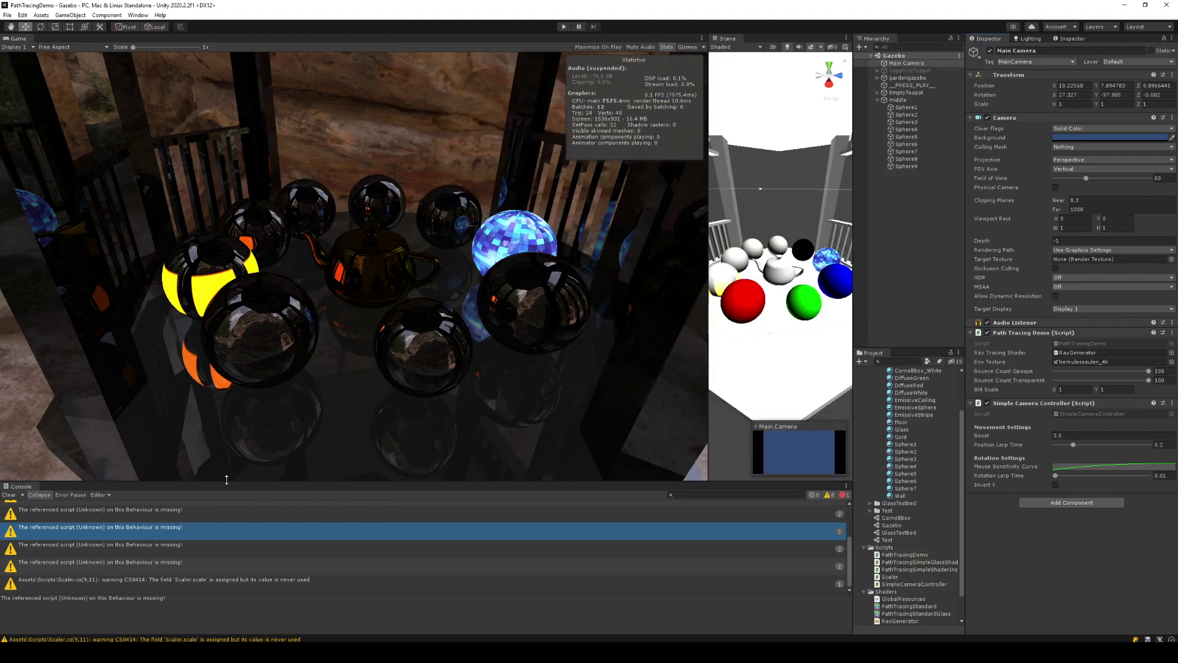
# - Clear the Console and start Play mode again
pyautogui.click(9, 495)
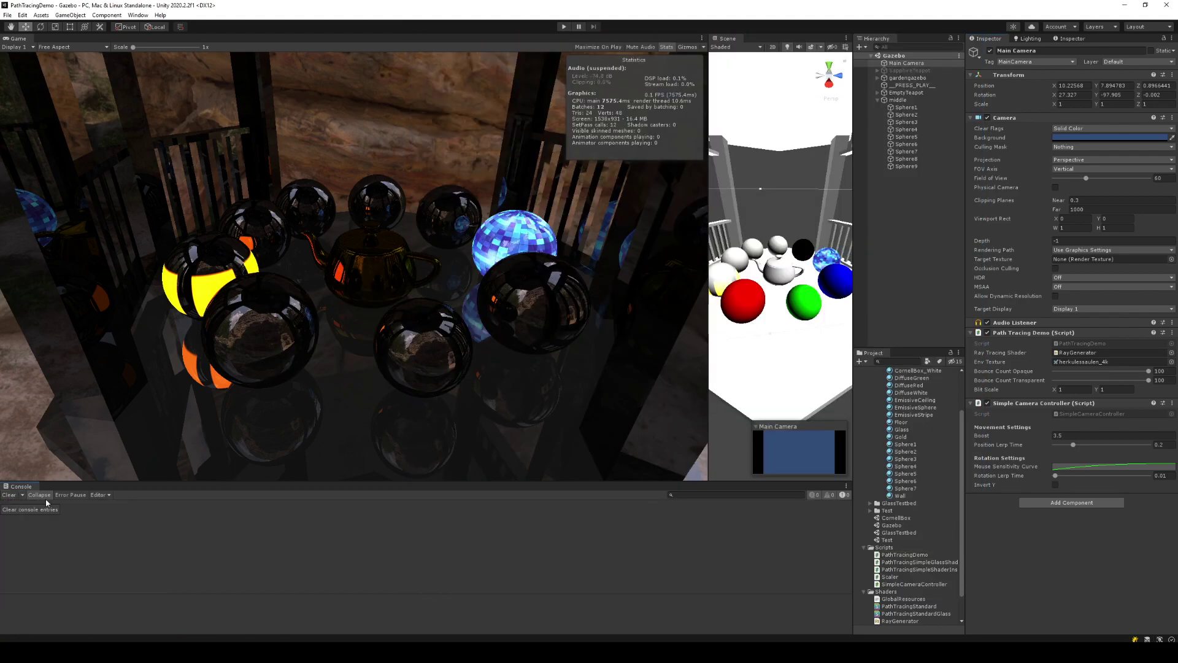
pyautogui.click(563, 27)
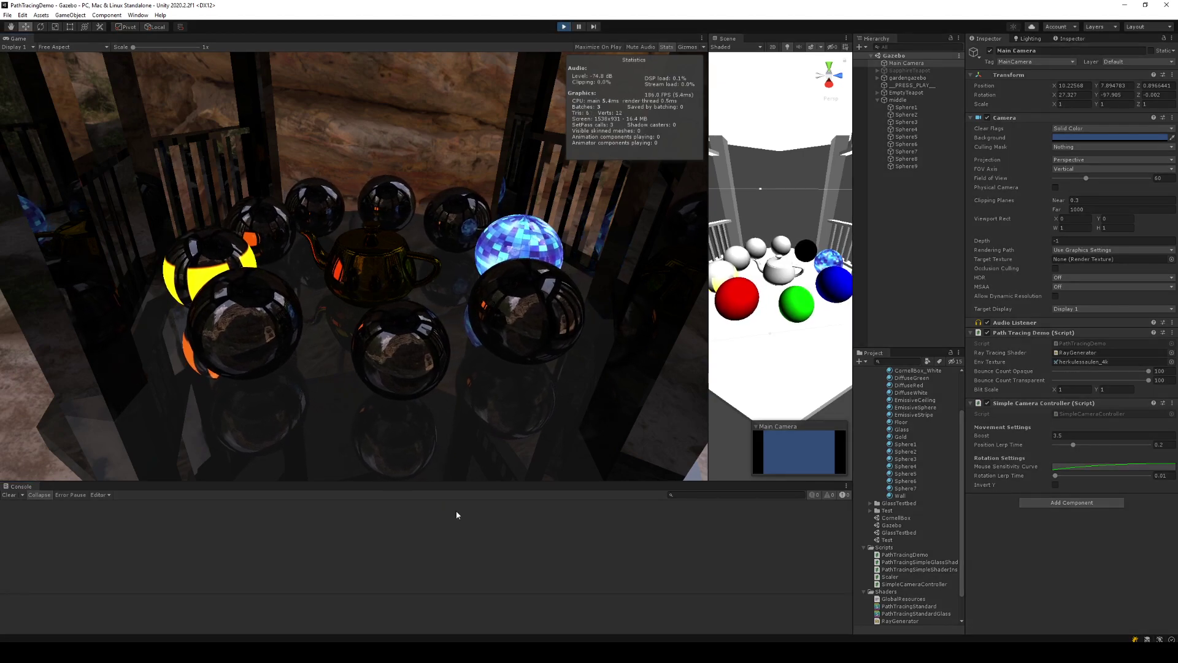
pyautogui.hotkey('alt', 'Tab')
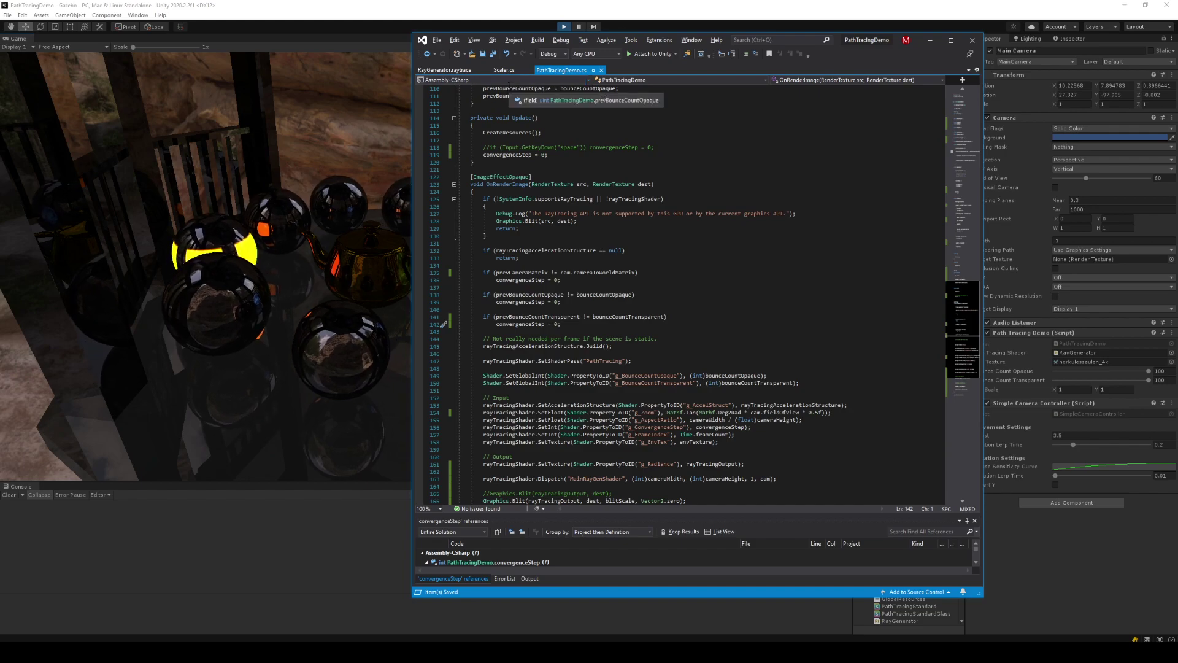
# - Remove the commented payload.rngState line and the commented divisor after *0.25, then save
pyautogui.click(451, 71)
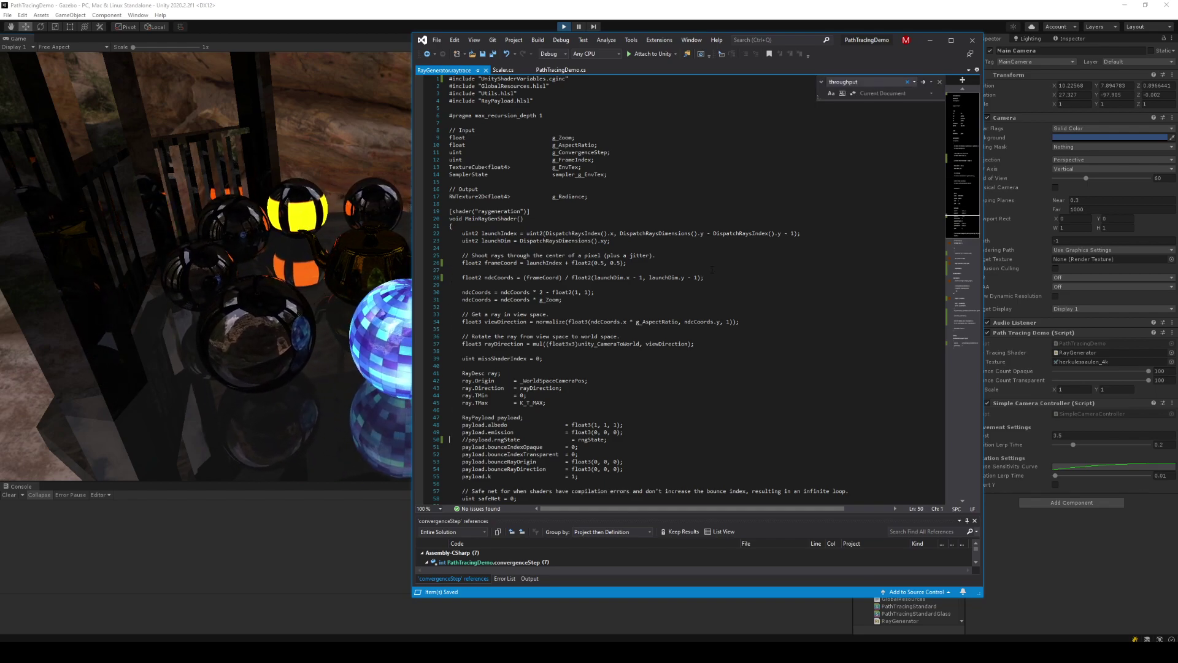
pyautogui.hotkey('ctrl', 'x')
pyautogui.scroll(-3, 675, 288)
pyautogui.scroll(-3, 644, 300)
pyautogui.scroll(-4, 613, 316)
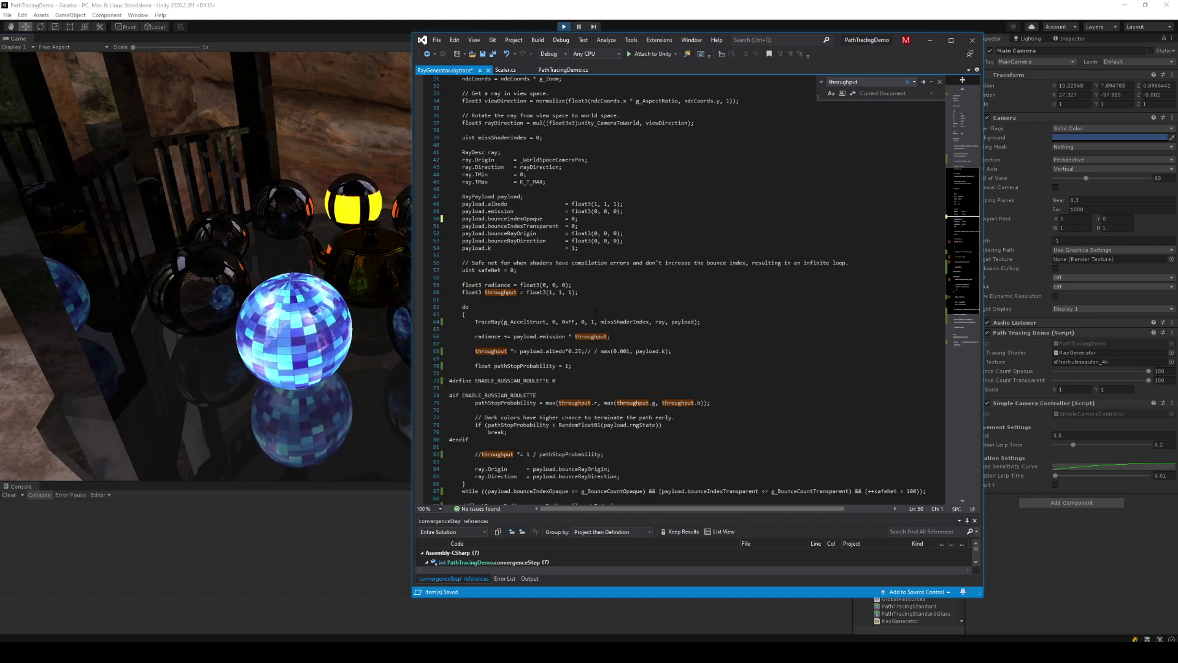
pyautogui.scroll(-3, 616, 312)
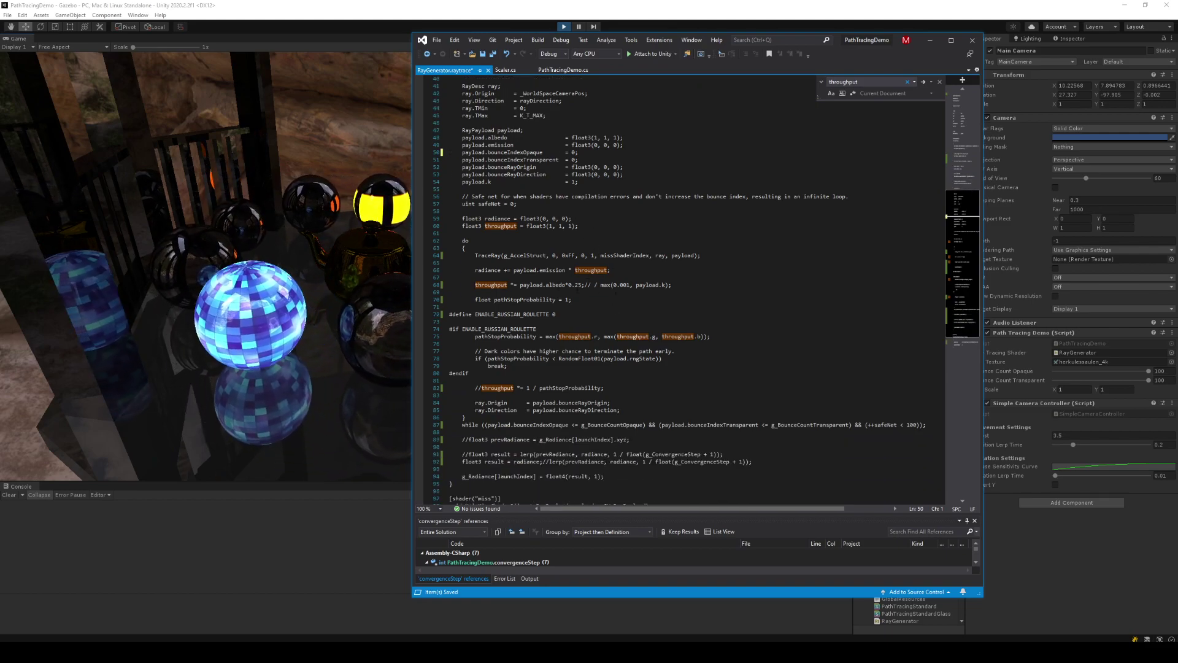
pyautogui.hotkey('shift', 'End')
pyautogui.press('Delete')
pyautogui.hotkey('ctrl', 's')
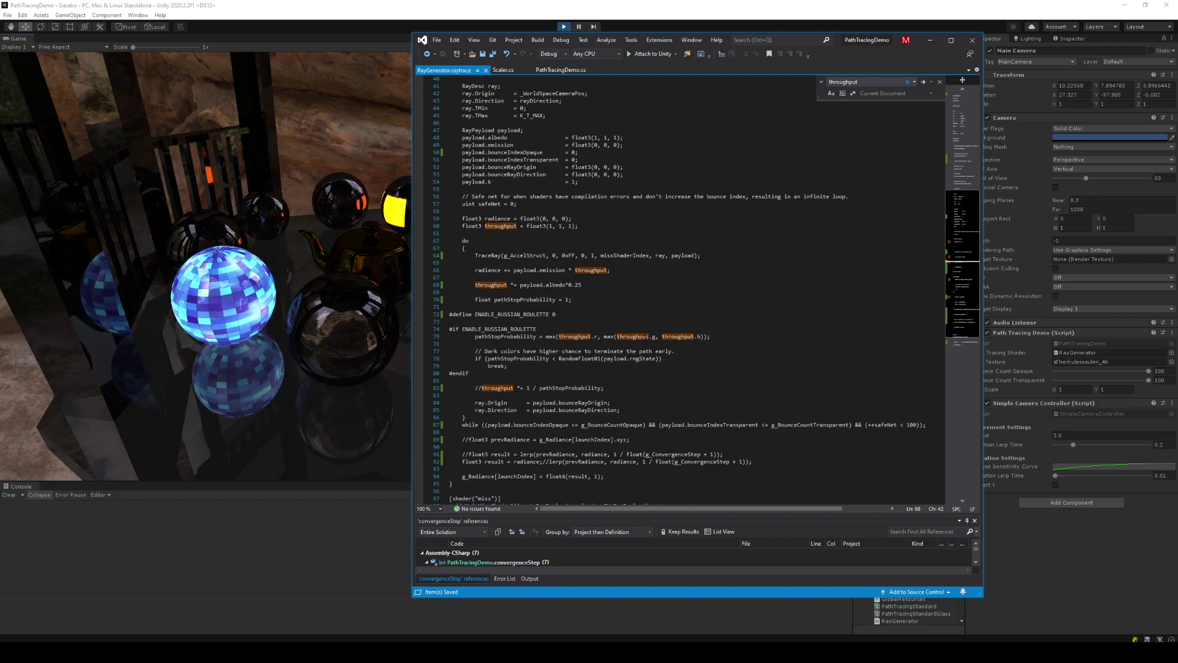
# - Delete the #if ENABLE_RUSSIAN_ROULETTE block and the commented throughput line
pyautogui.click(569, 317)
pyautogui.press('Home')
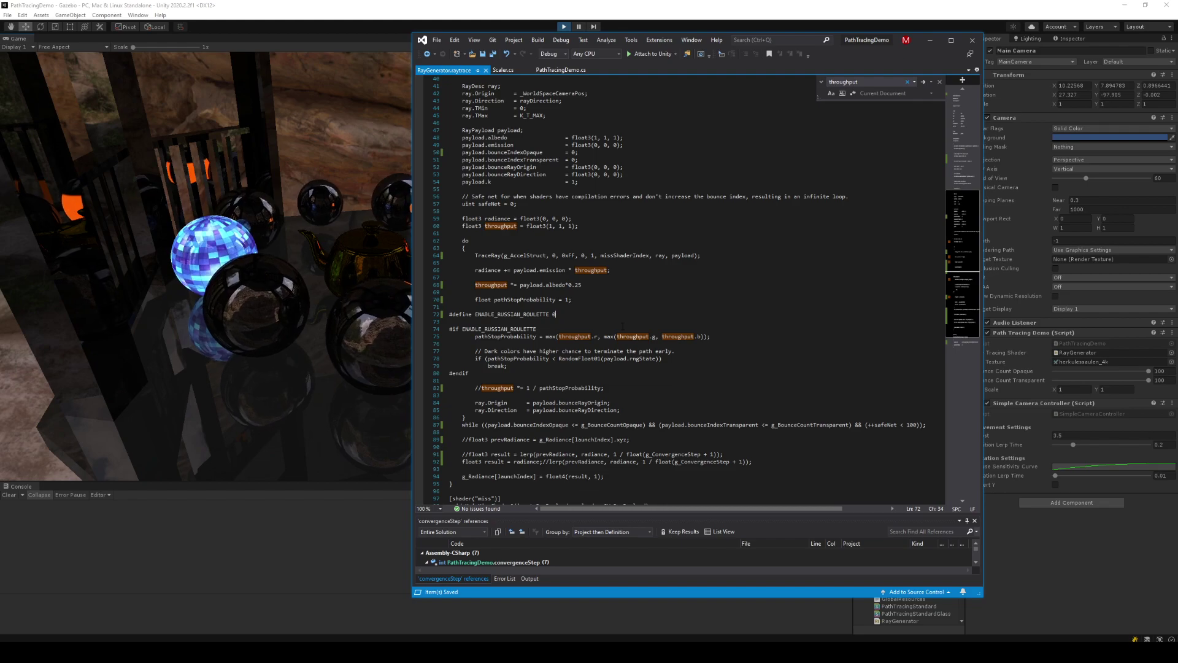
pyautogui.hotkey('ctrl', 'shift', 'l')
pyautogui.hotkey('ctrl', 'shift', 'l')
pyautogui.hotkey('ctrl', 'shift', 'l')
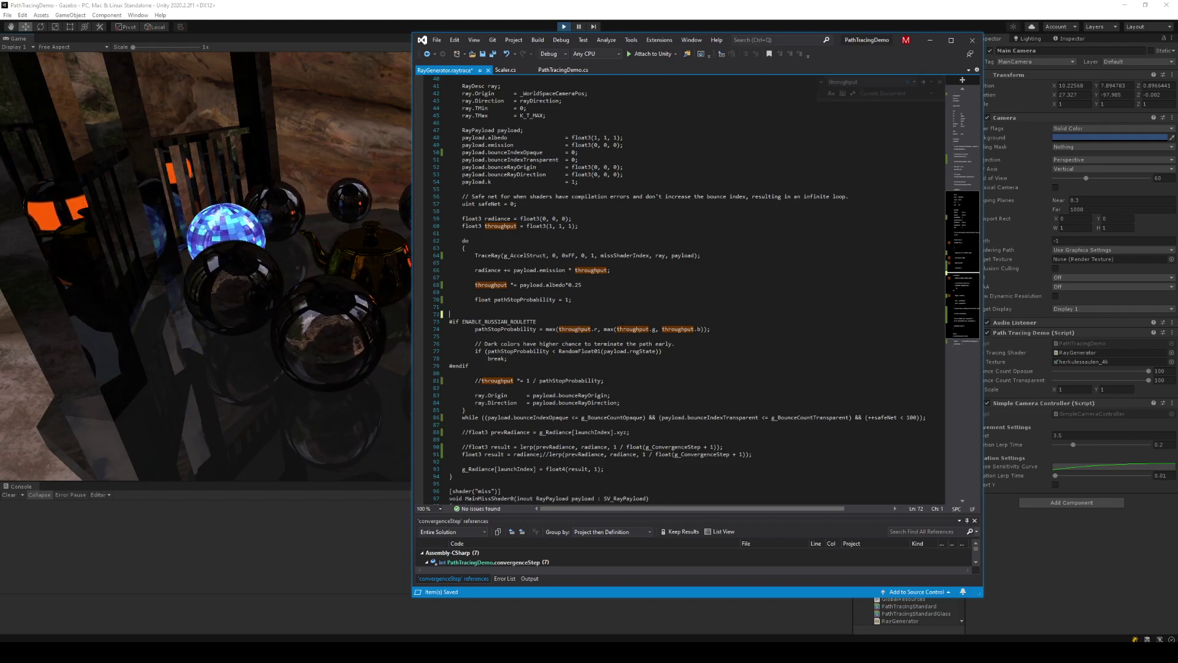
pyautogui.hotkey('ctrl', 'shift', 'l')
pyautogui.hotkey('ctrl', 'shift', 'l')
pyautogui.hotkey('ctrl', 'shift', 'l')
pyautogui.hotkey('ctrl', 'shift', 'l')
pyautogui.hotkey('ctrl', 'shift', 'l')
pyautogui.hotkey('ctrl', 'shift', 'l')
pyautogui.hotkey('ctrl', 'shift', 'l')
pyautogui.press('BackSpace')
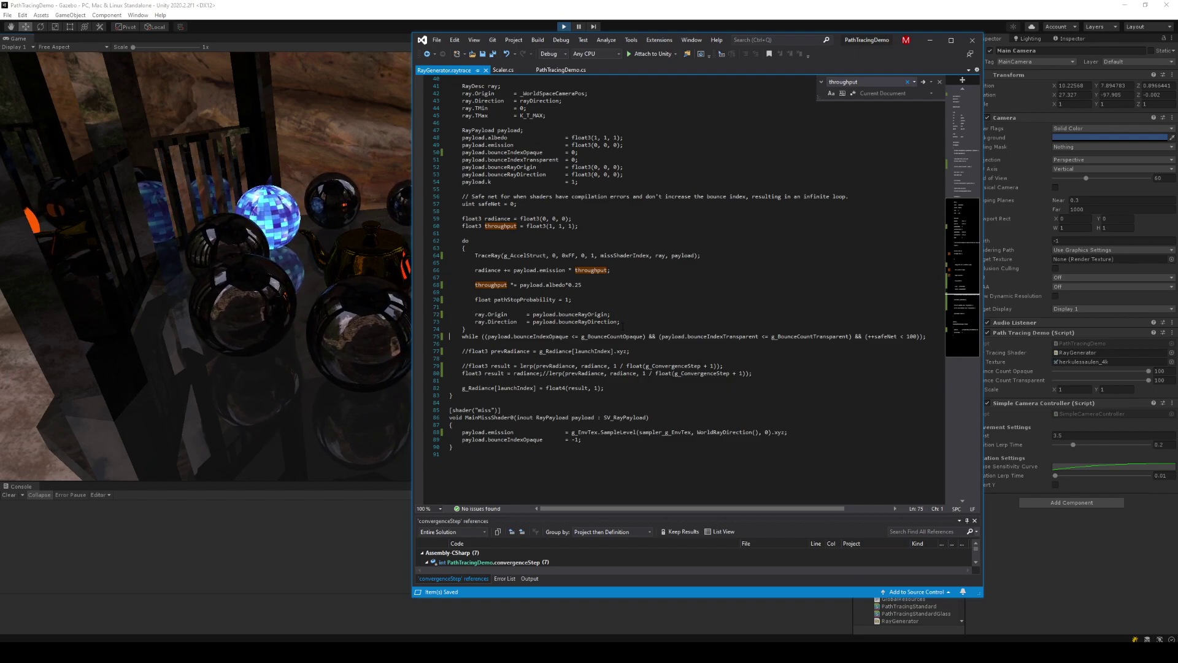
# - Delete the commented prevRadiance and lerp lines and surrounding blank lines after the loop
pyautogui.click(451, 343)
pyautogui.hotkey('ctrl', 'shift', 'l')
pyautogui.hotkey('ctrl', 'shift', 'l')
pyautogui.hotkey('ctrl', 'shift', 'l')
pyautogui.hotkey('ctrl', 'shift', 'l')
pyautogui.press('Return')
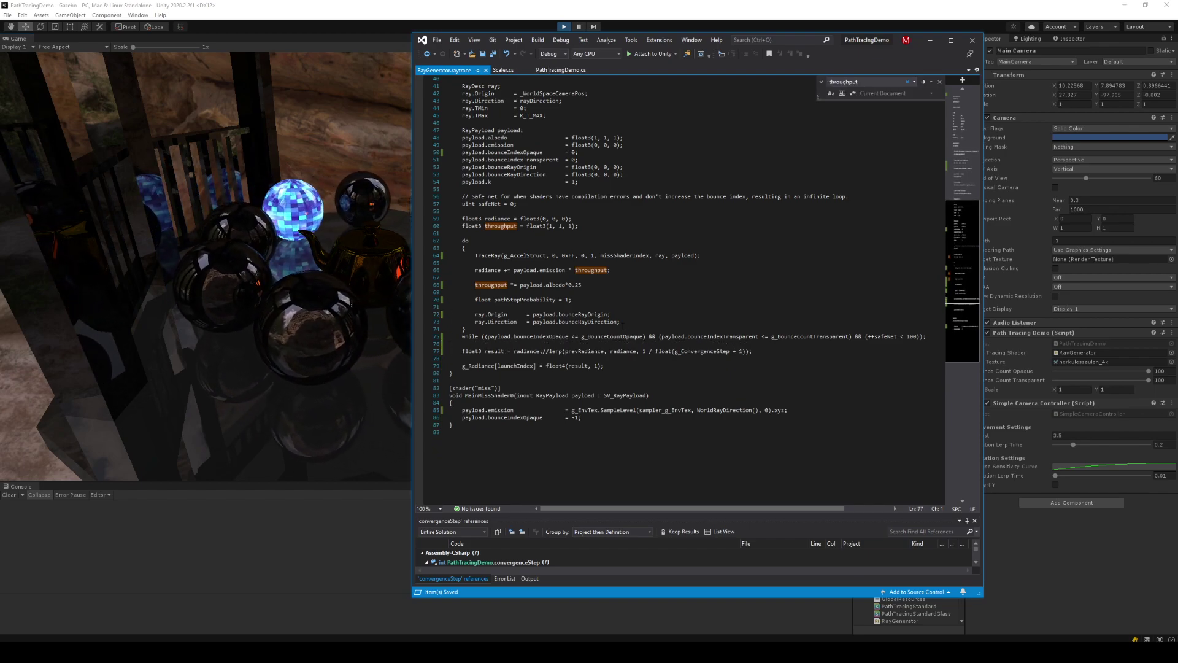
pyautogui.press('Down')
pyautogui.hotkey('ctrl', 'shift', 'l')
pyautogui.hotkey('alt', 'Tab')
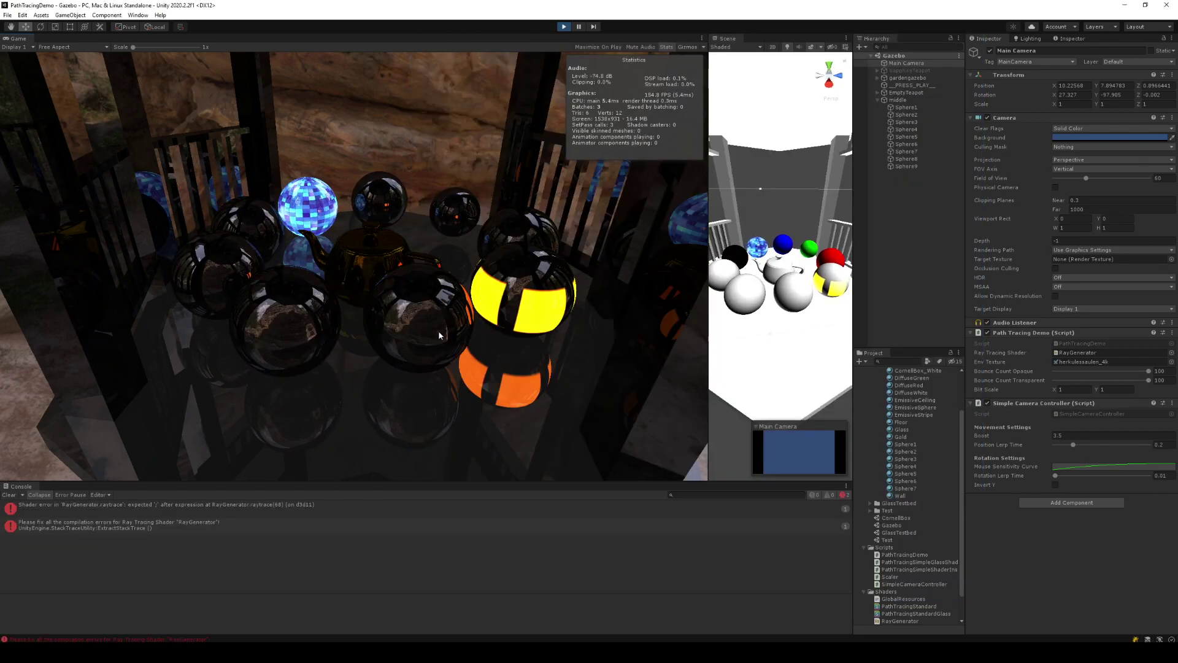
# - Stop Play, restore the missing semicolon on line 68 via the console error, and replay
pyautogui.moveTo(356, 245); pyautogui.dragTo(361, 254, button='right')
pyautogui.moveTo(451, 213); pyautogui.dragTo(429, 221, button='right')
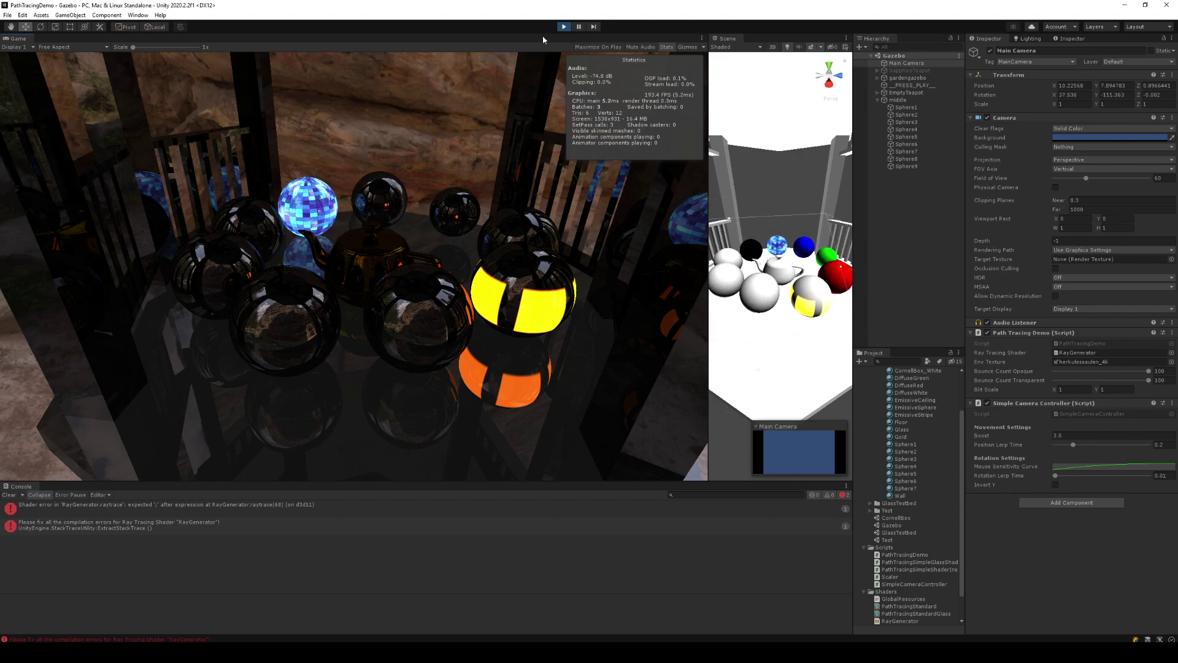
pyautogui.click(563, 27)
pyautogui.doubleClick(206, 509)
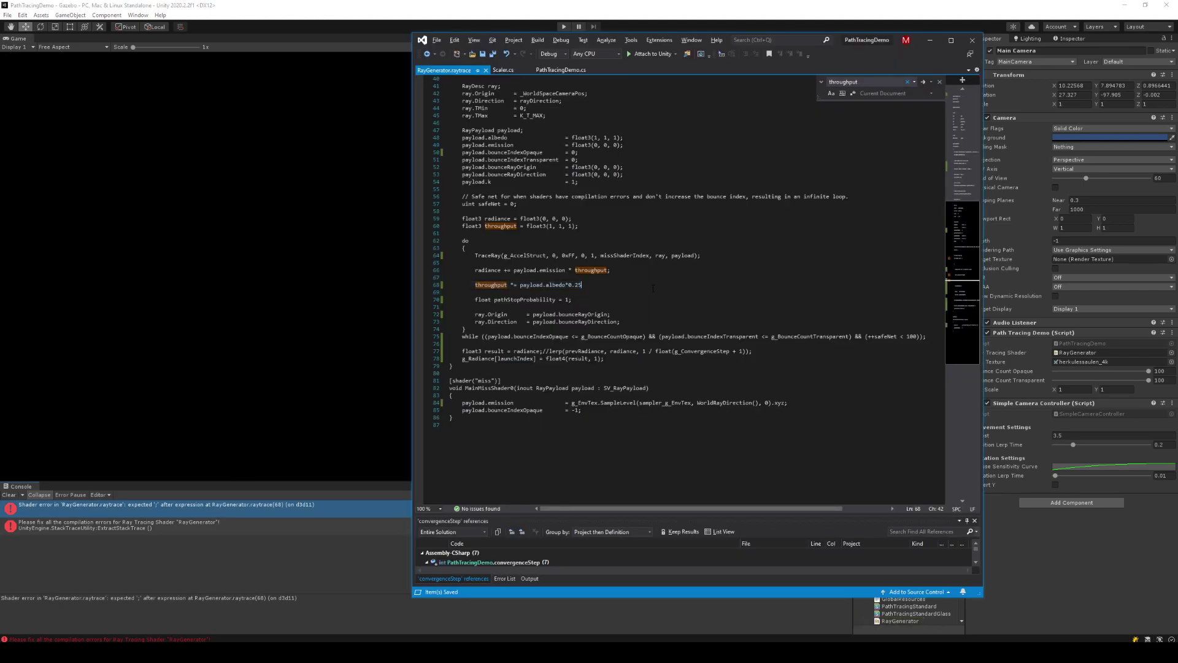
pyautogui.hotkey('alt', 'Tab')
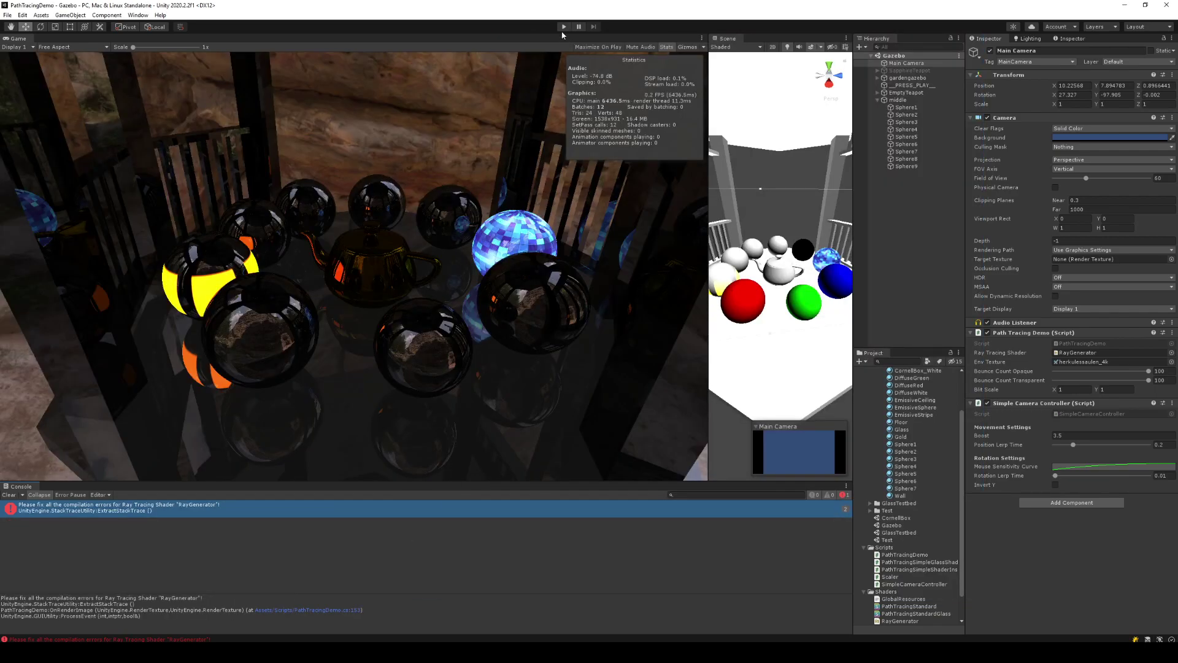
pyautogui.click(563, 27)
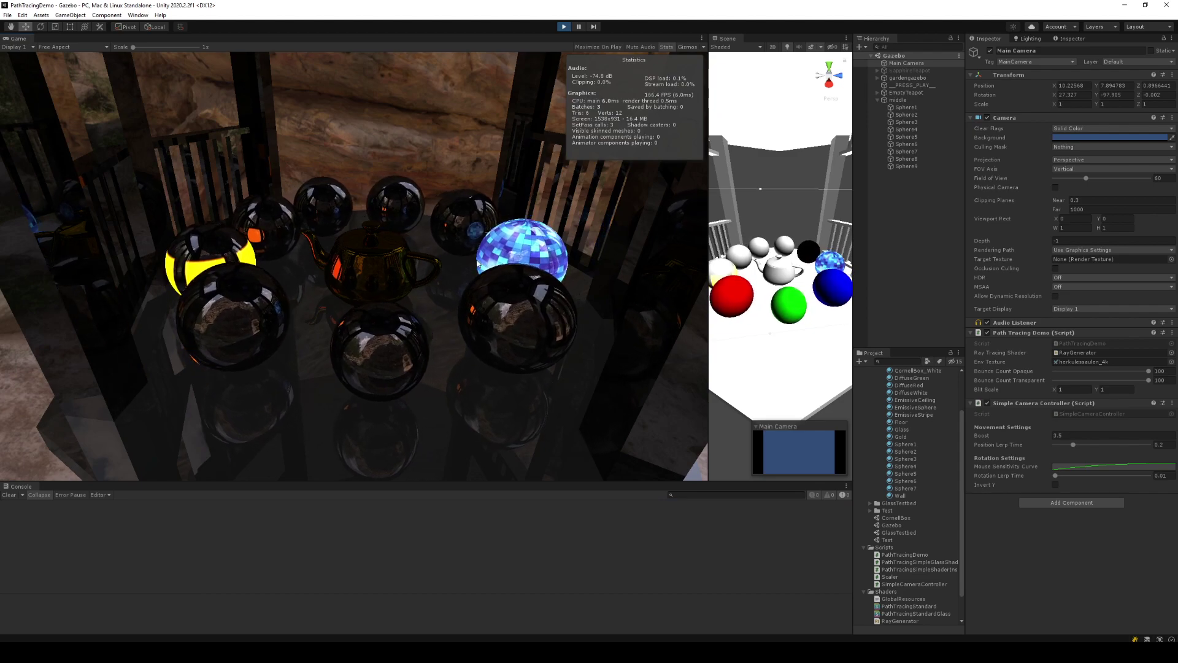
pyautogui.hotkey('alt', 'Tab')
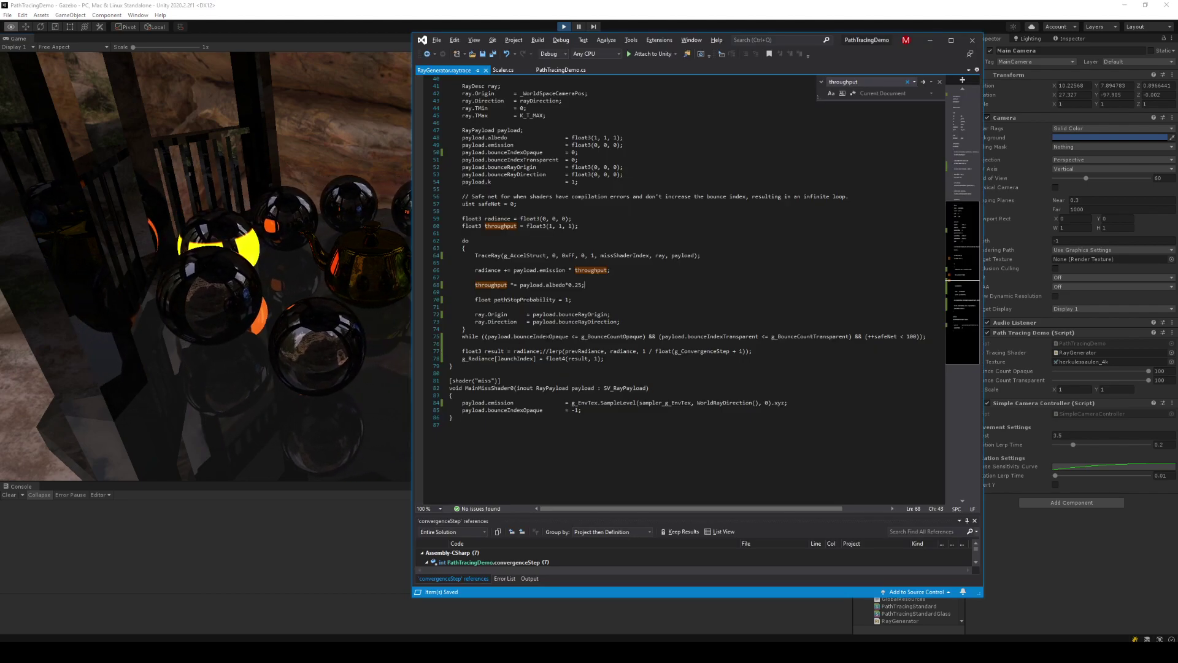
# - Delete the leftover lerp comment and output float4(radiance, 1) directly, then save
pyautogui.click(572, 402)
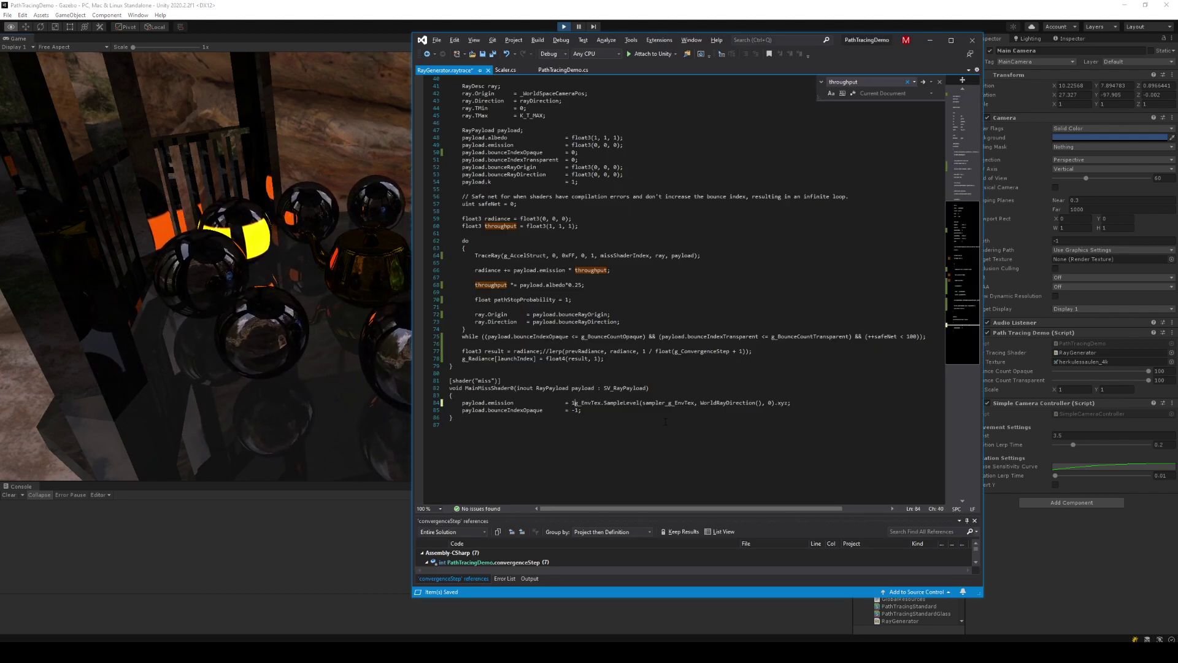
pyautogui.hotkey('alt', 'Tab')
pyautogui.hotkey('alt', 'Tab')
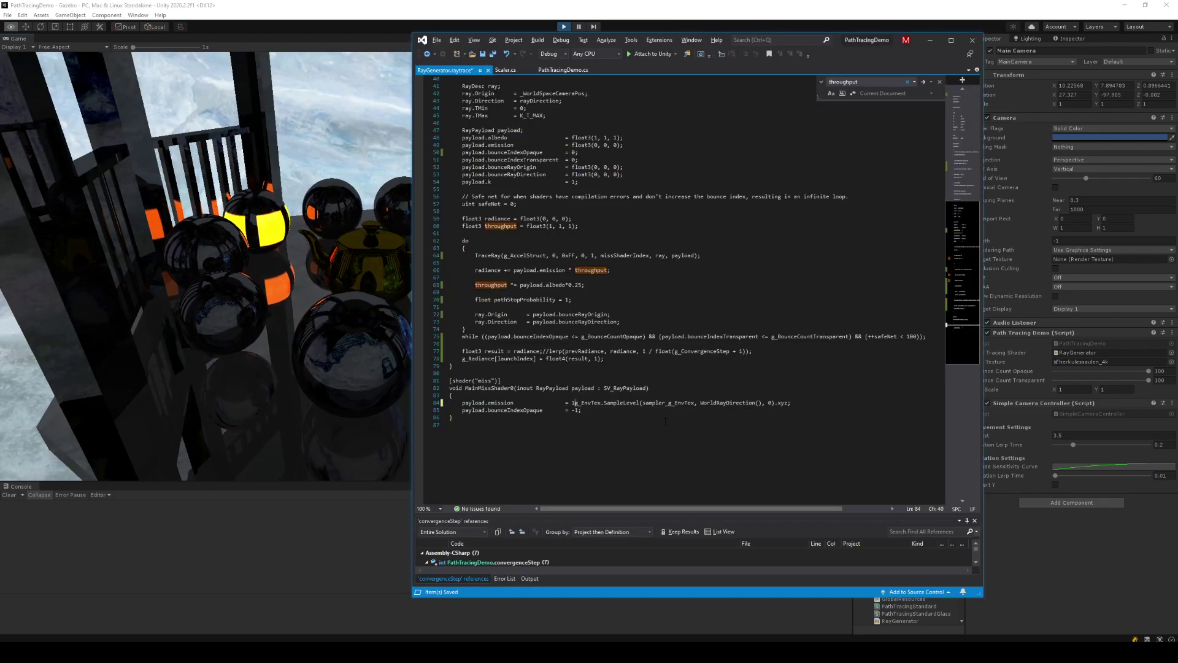
pyautogui.hotkey('alt', 'Tab')
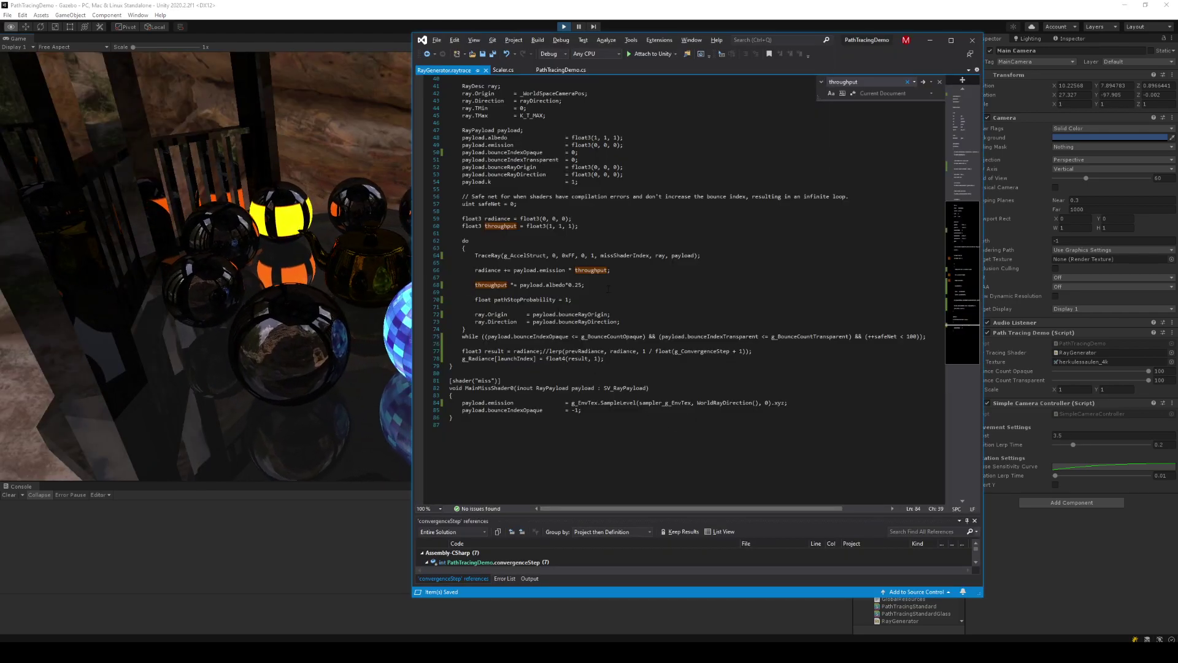
pyautogui.doubleClick(525, 300)
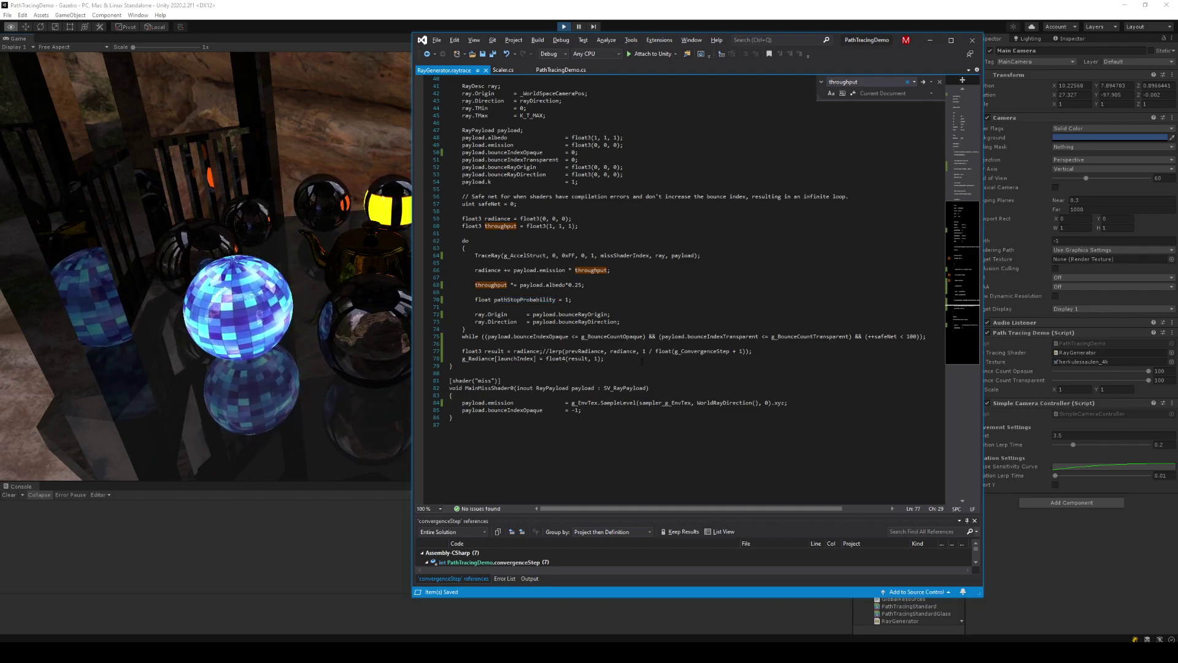
pyautogui.moveTo(542, 351); pyautogui.dragTo(753, 351)
pyautogui.press('Delete')
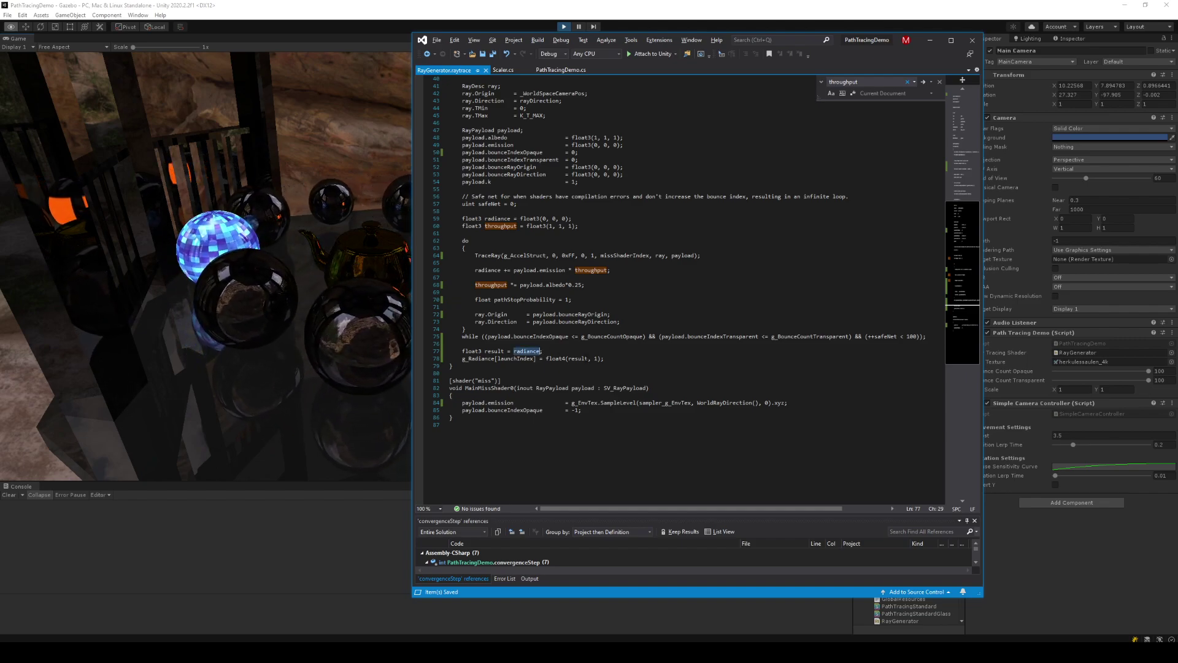
pyautogui.hotkey('ctrl', 'z')
pyautogui.hotkey('ctrl', 'z')
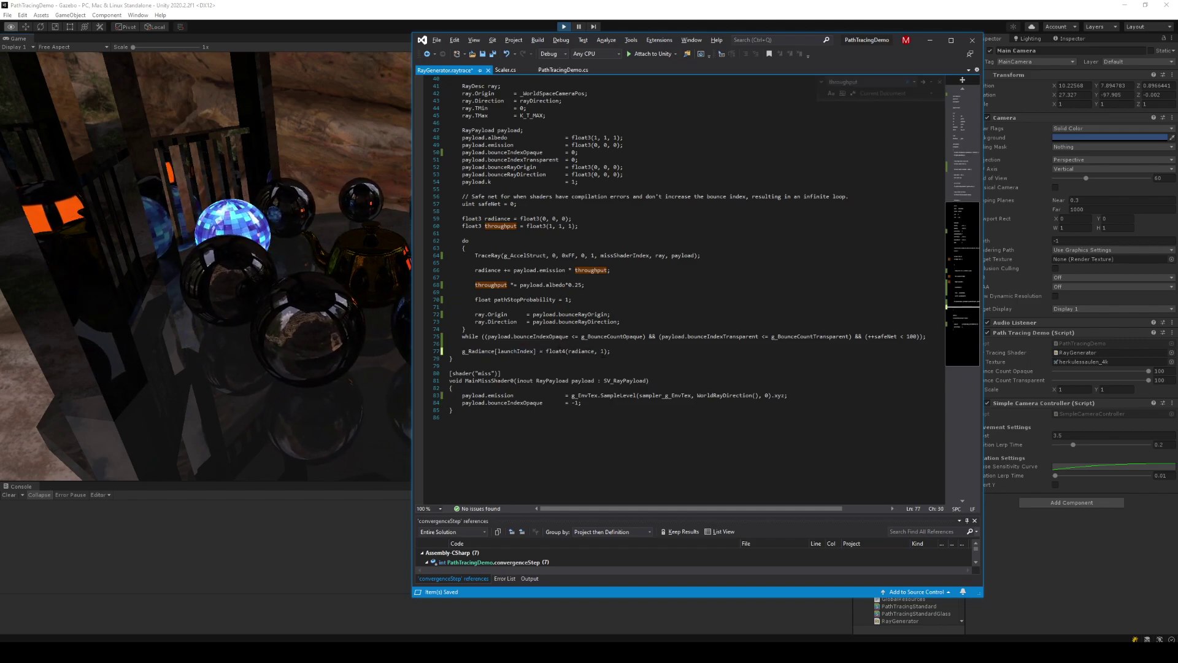
pyautogui.hotkey('ctrl', 's')
pyautogui.hotkey('ctrl', 'f')
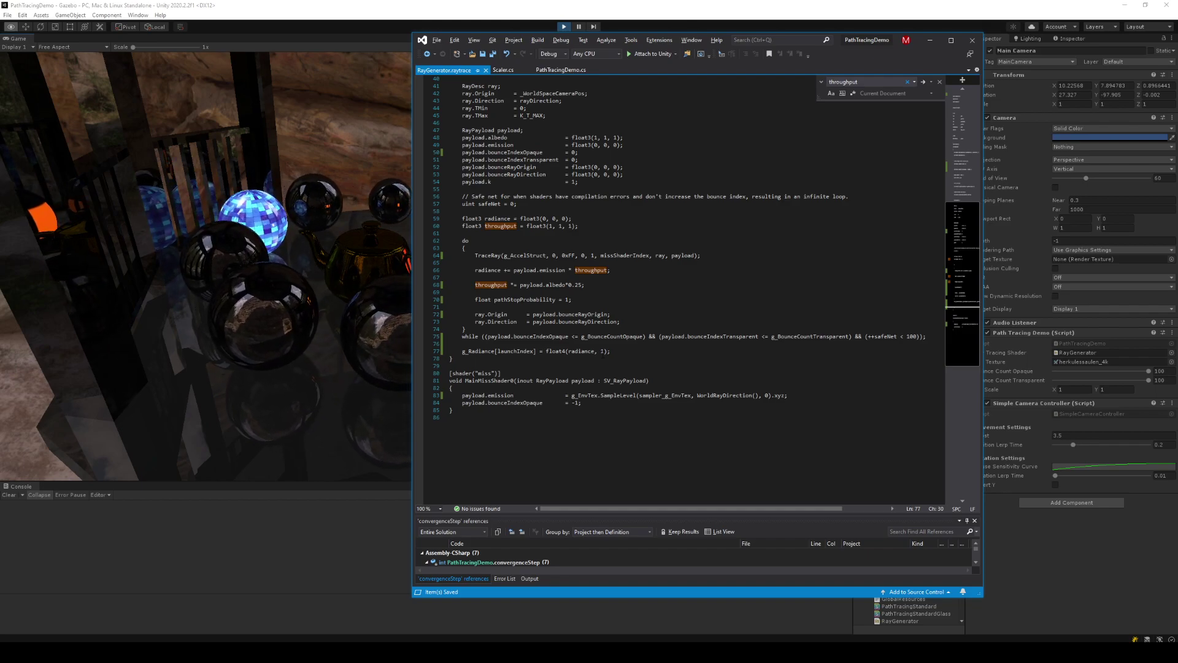
pyautogui.click(169, 163)
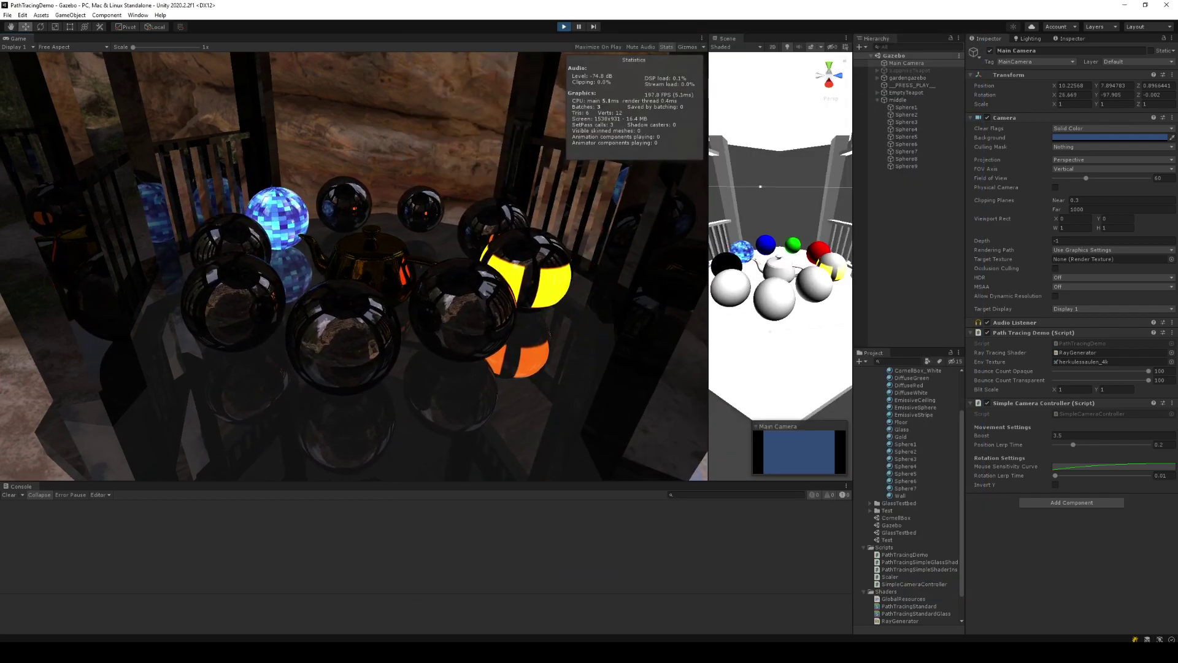
# - Remove the blank lines inside the bounce loop and save
pyautogui.hotkey('alt', 'Tab')
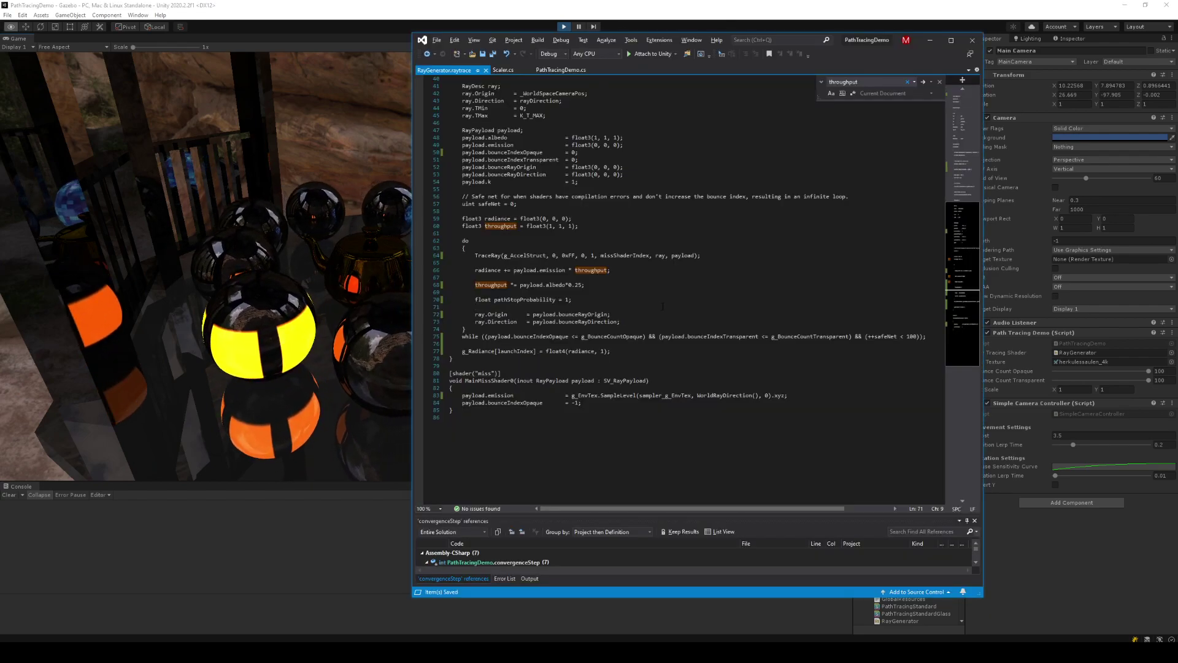
pyautogui.press('Up')
pyautogui.press('Up')
pyautogui.press('Up')
pyautogui.press('Home')
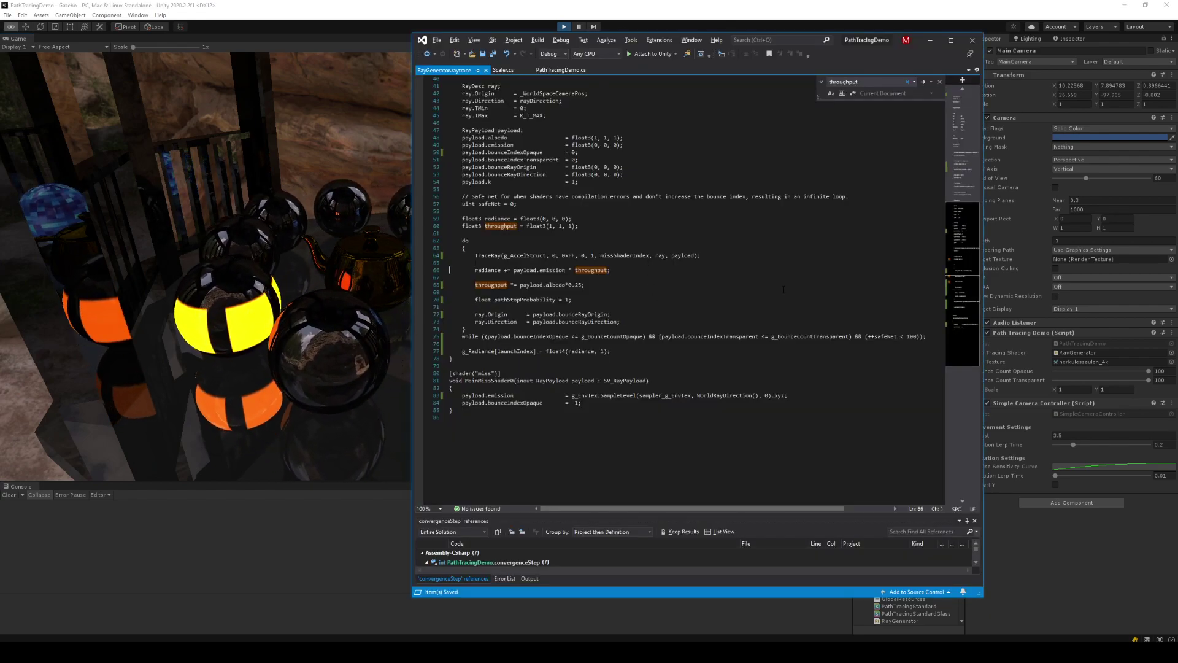
pyautogui.press('BackSpace')
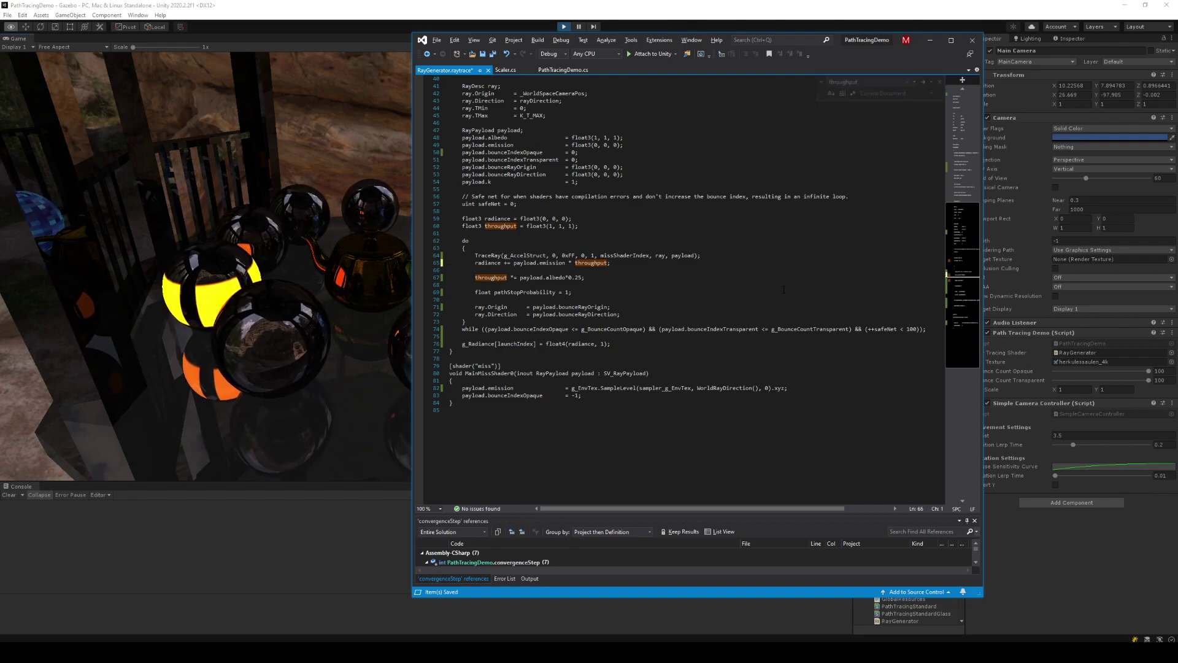
pyautogui.press('Delete')
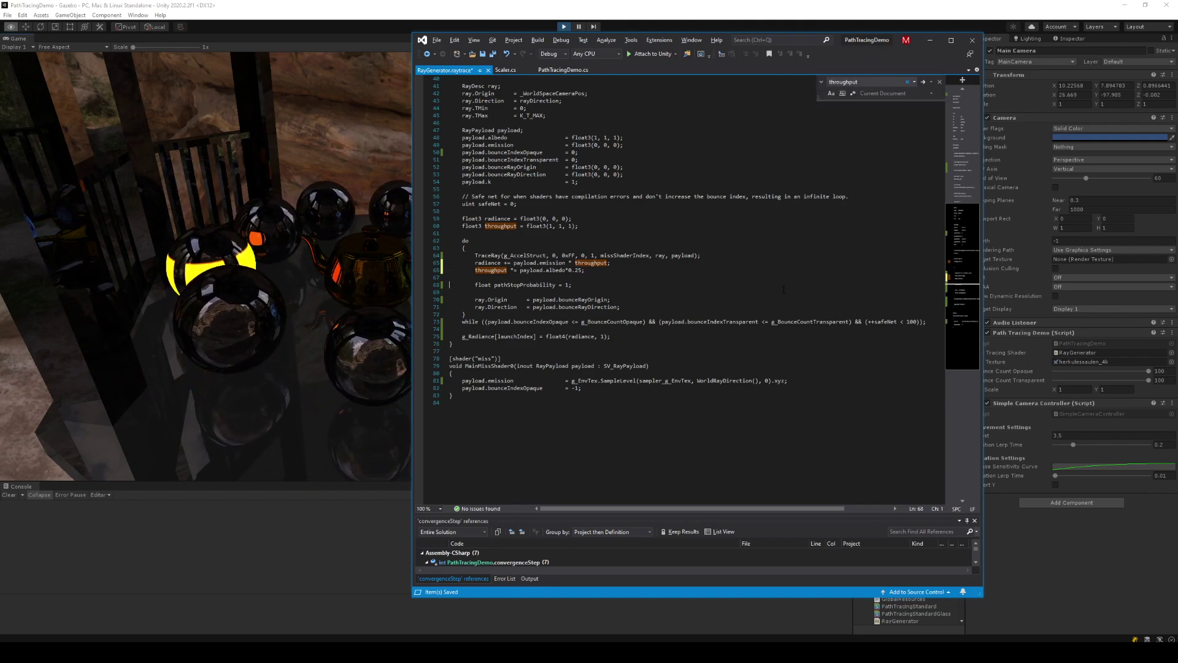
pyautogui.press('Delete')
pyautogui.press('Delete')
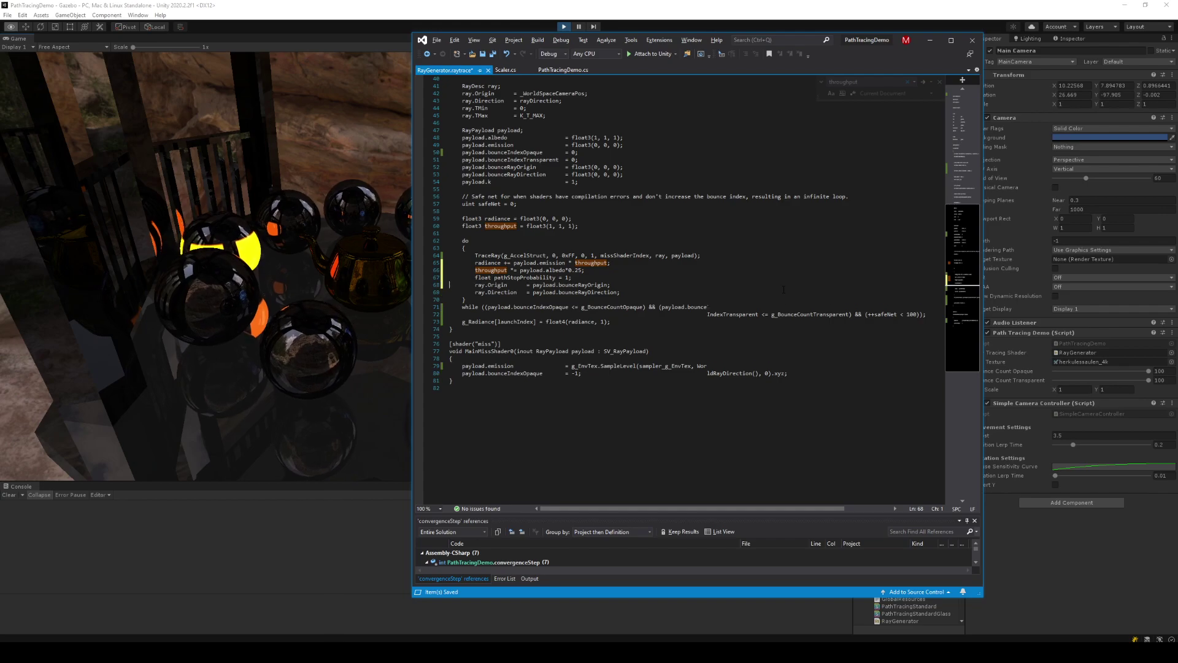
pyautogui.hotkey('ctrl', 's')
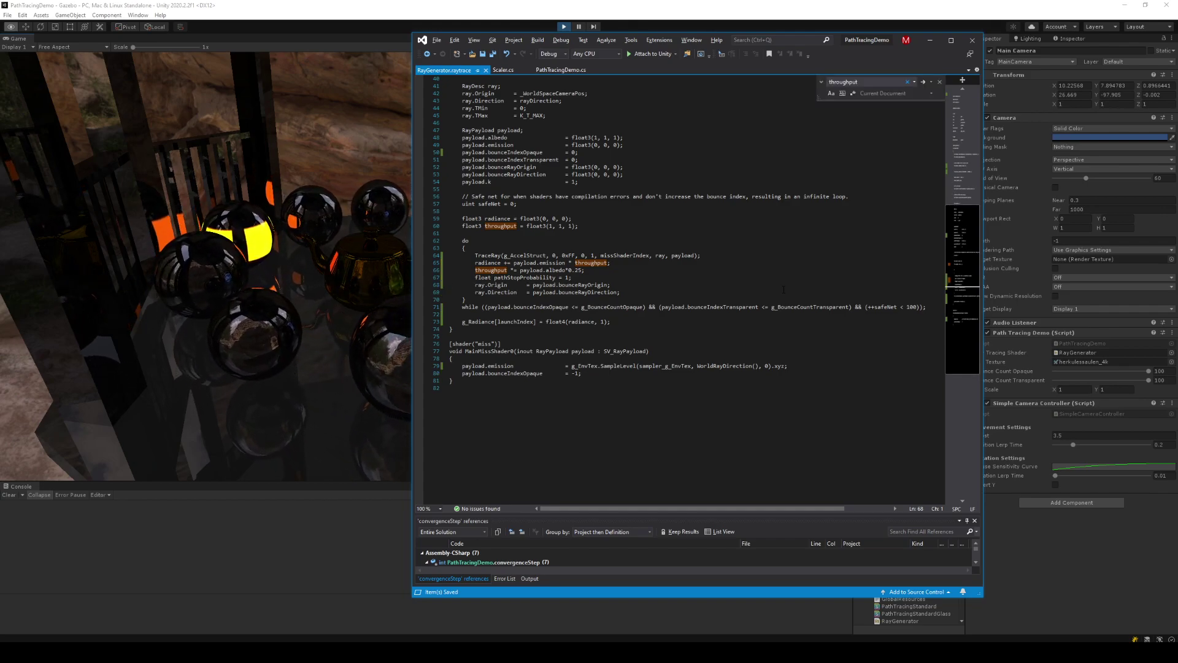
# - Confirm pathStopProbability is unused, delete its line, and save the shader
pyautogui.doubleClick(525, 277)
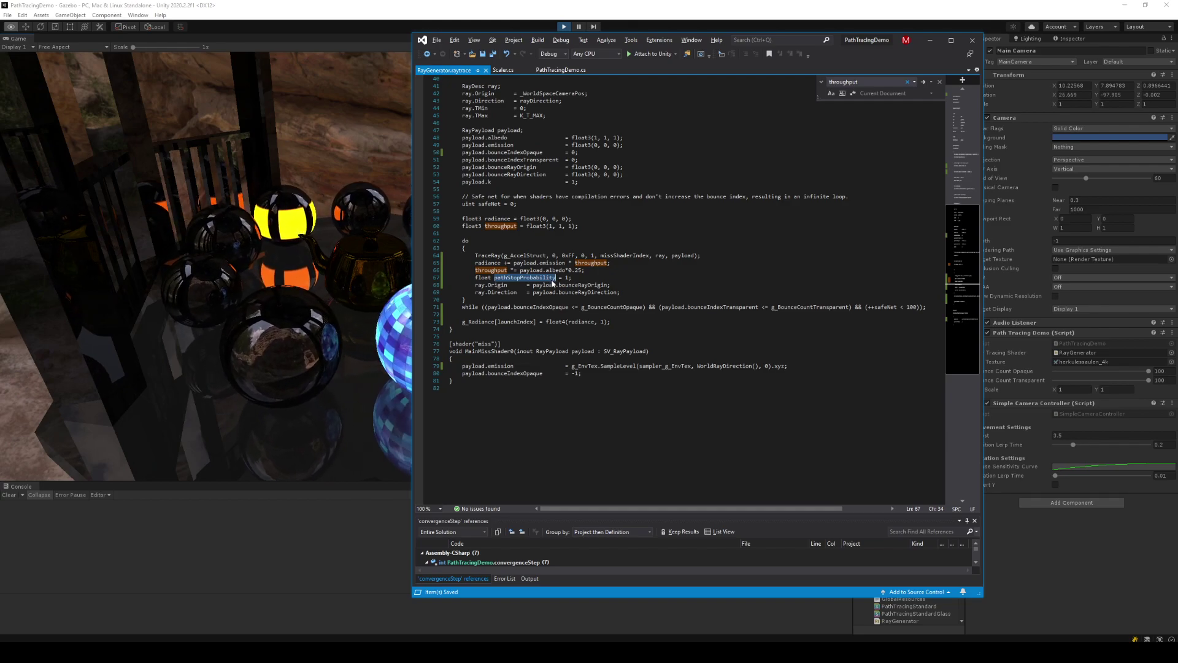
pyautogui.hotkey('ctrl', 'f')
pyautogui.press('Escape')
pyautogui.press('End')
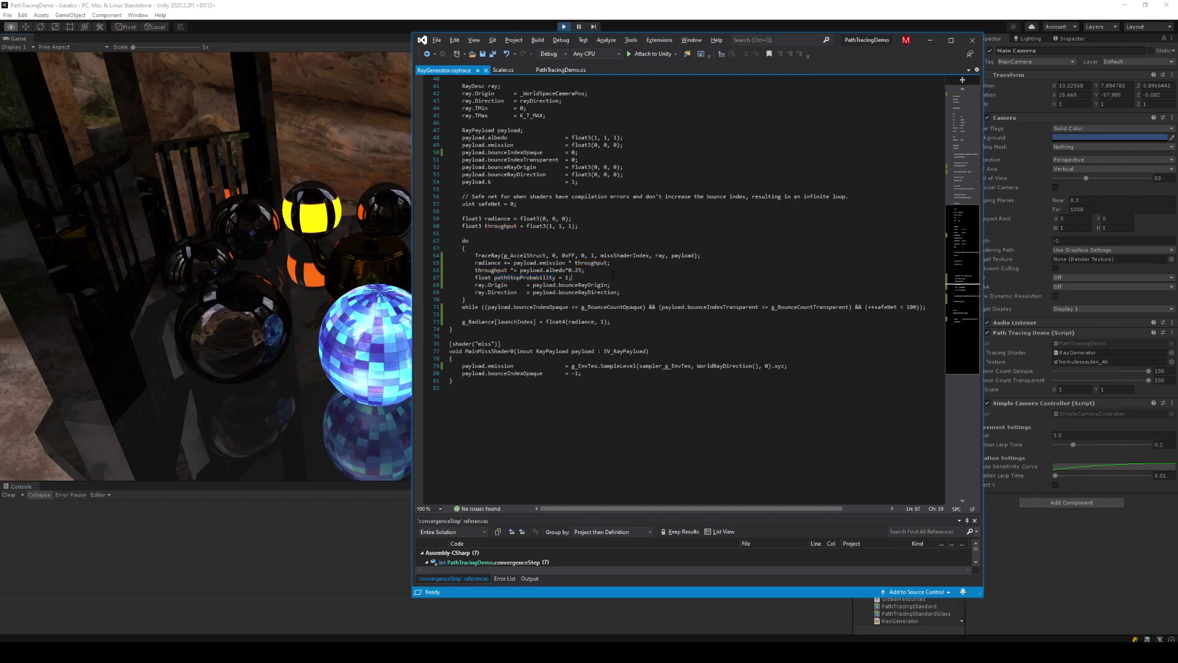
pyautogui.hotkey('ctrl', 'shift', 'l')
pyautogui.hotkey('ctrl', 's')
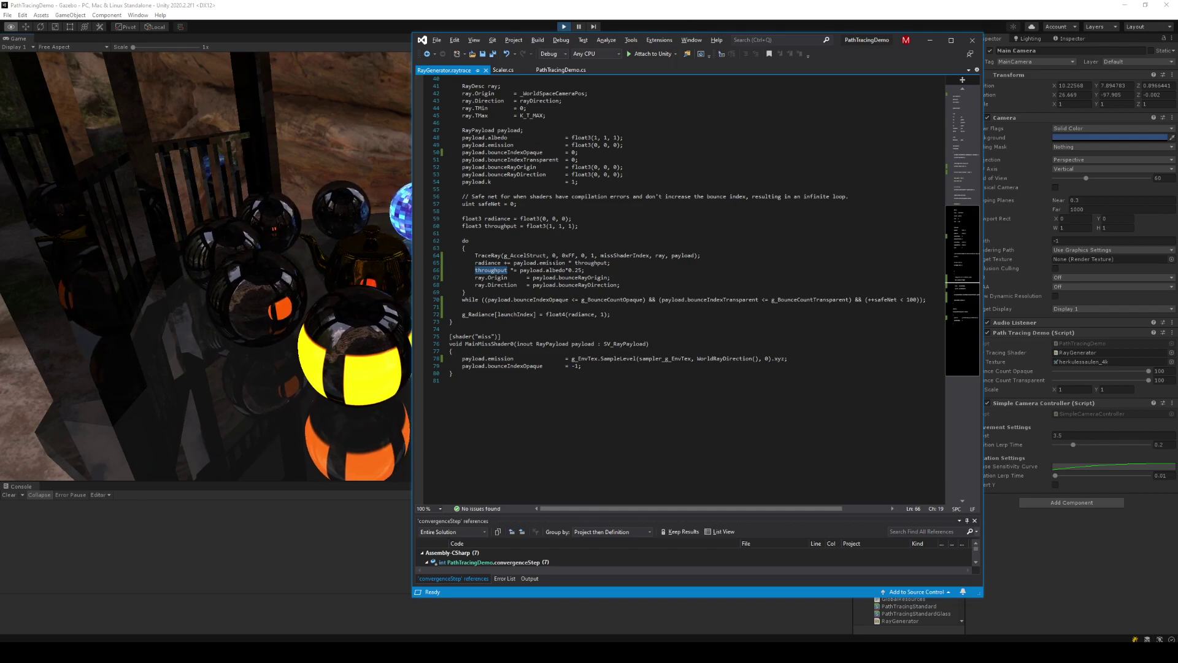
# - Comment out the ndcCoords * g_Zoom line in RayGenerator.raytrace, save, and view the render in Unity
pyautogui.scroll(4, 681, 288)
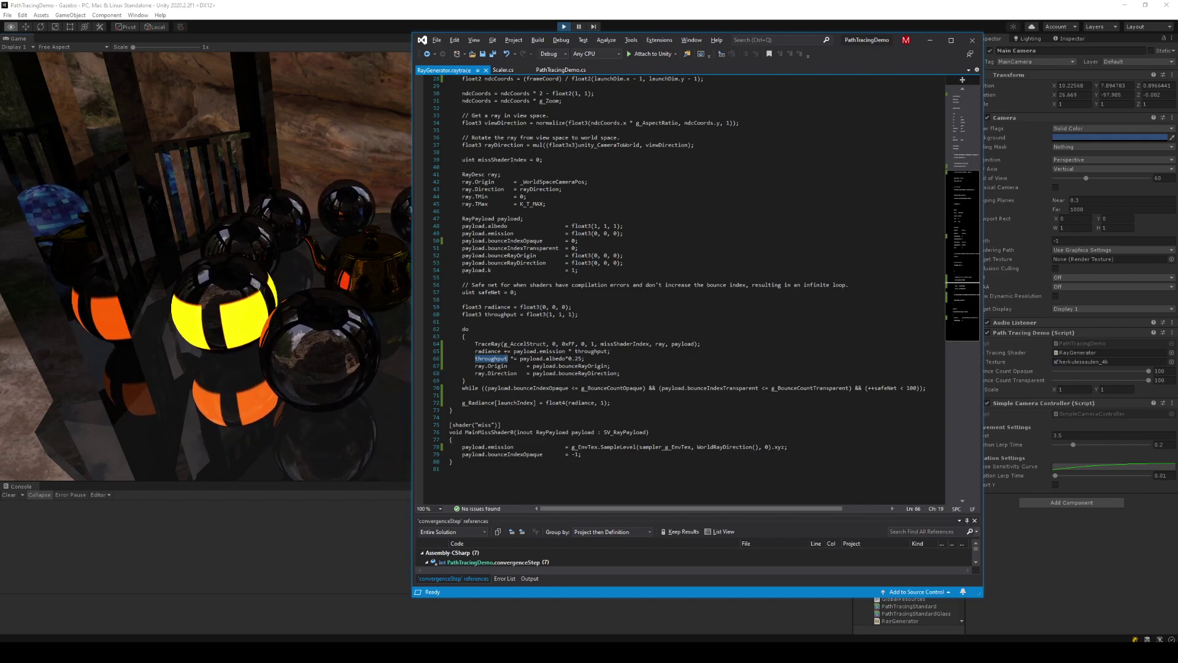
pyautogui.scroll(3, 576, 178)
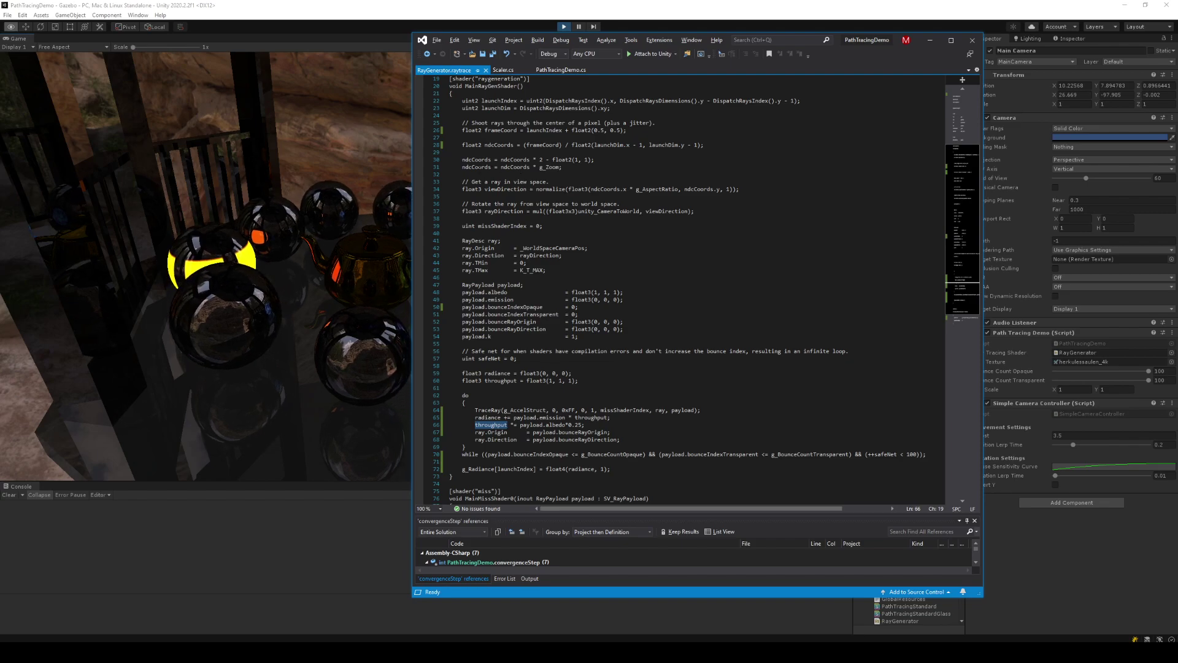
pyautogui.click(462, 167)
pyautogui.write('//')
pyautogui.hotkey('ctrl', 's')
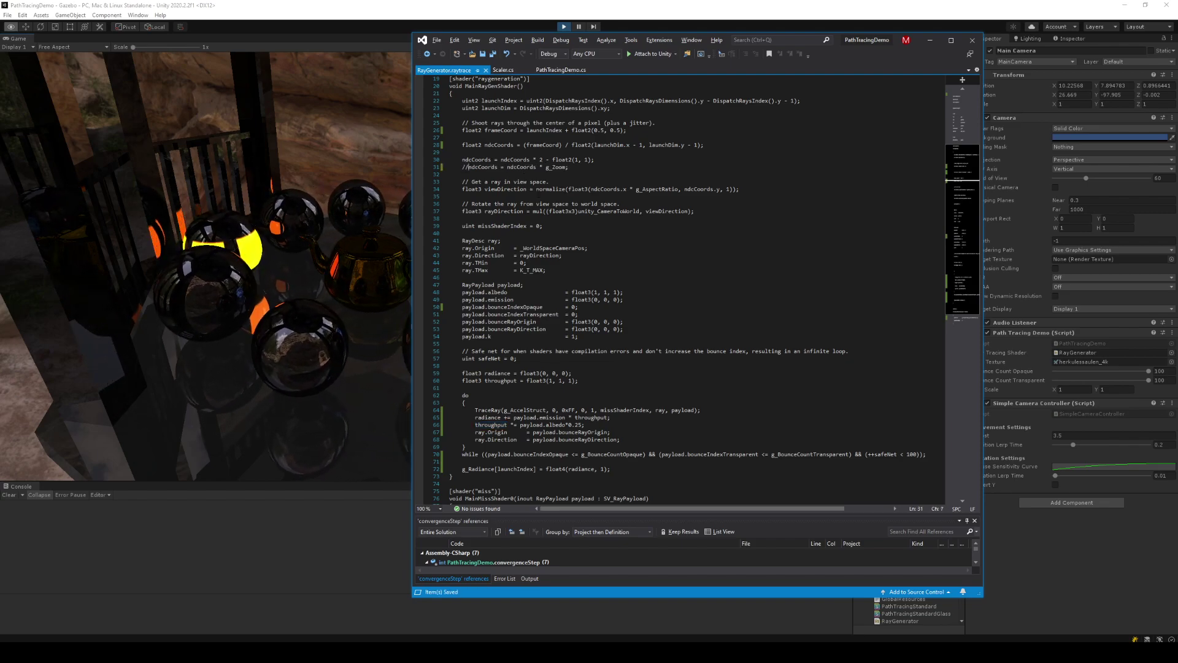
pyautogui.hotkey('alt', 'Tab')
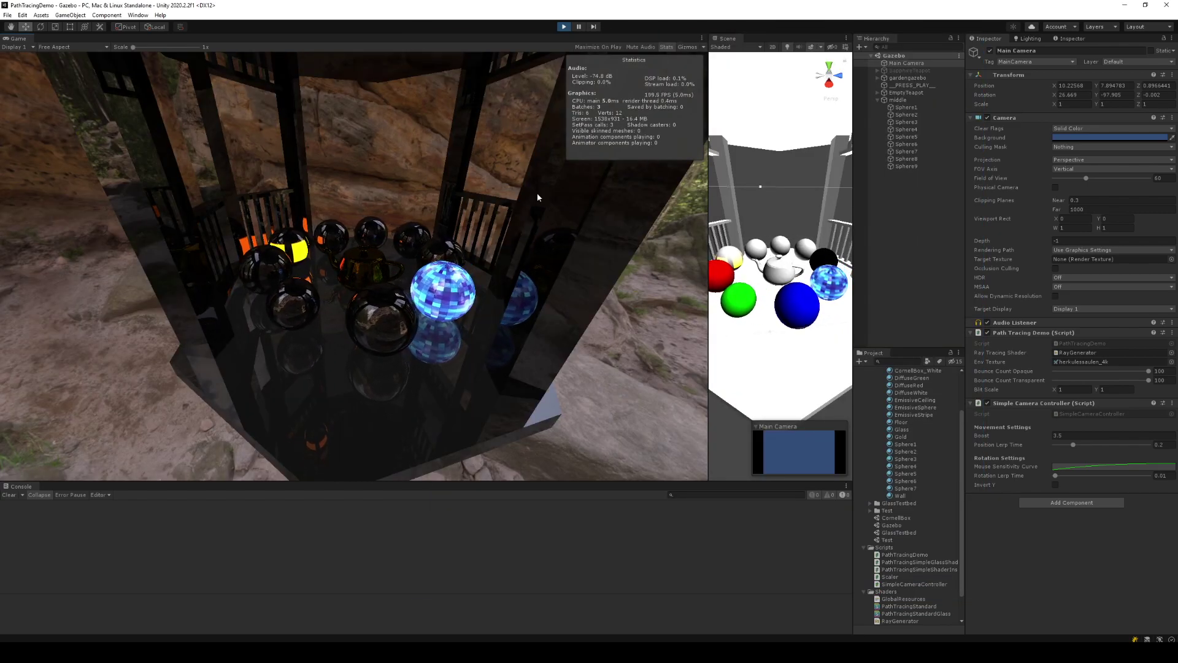
# - Restore the g_Zoom scaling line and recheck the gazebo render in Unity
pyautogui.hotkey('alt', 'Tab')
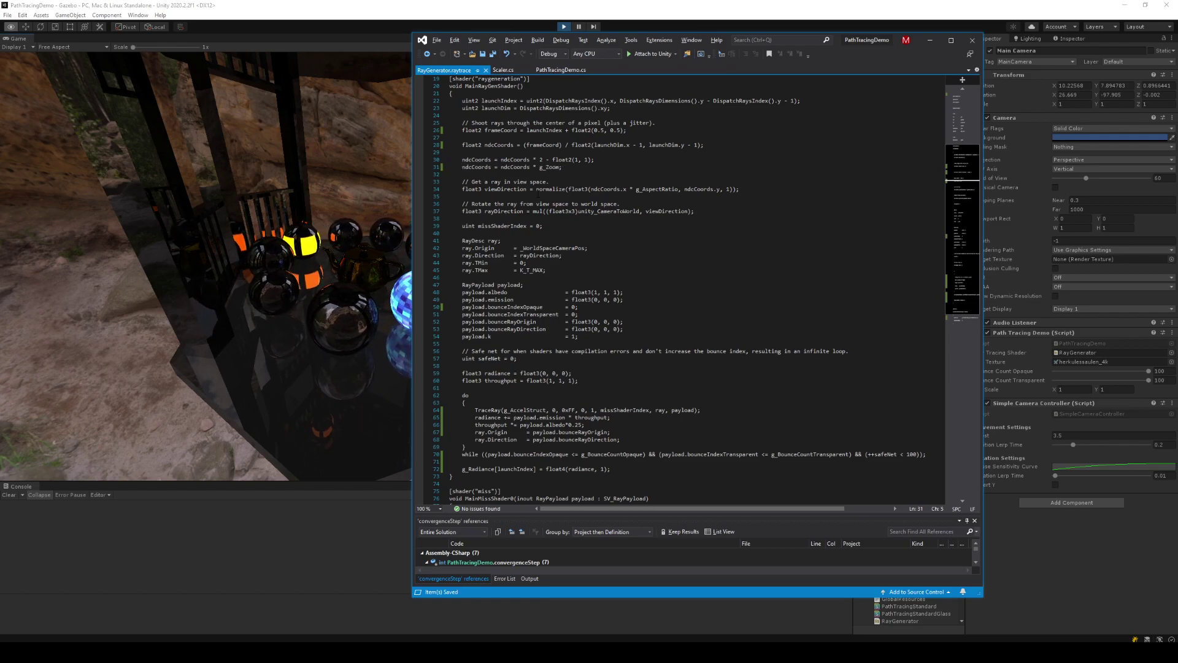
pyautogui.hotkey('alt', 'Tab')
pyautogui.hotkey('alt', 'Tab')
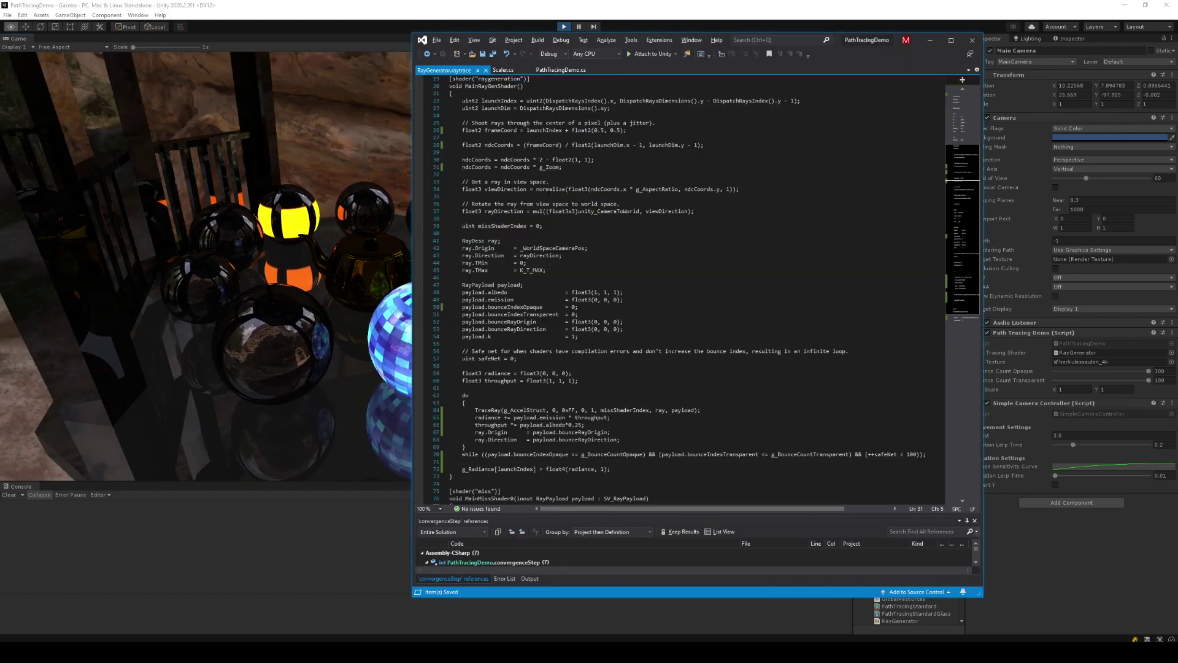
pyautogui.scroll(3, 620, 169)
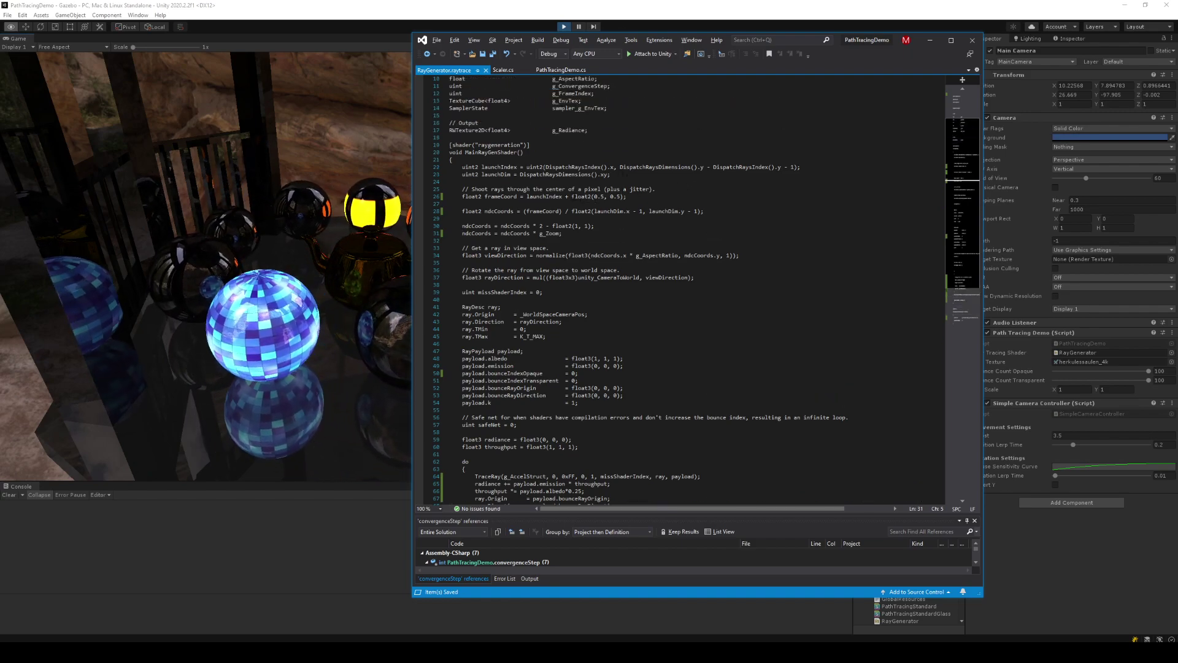
pyautogui.scroll(3, 681, 288)
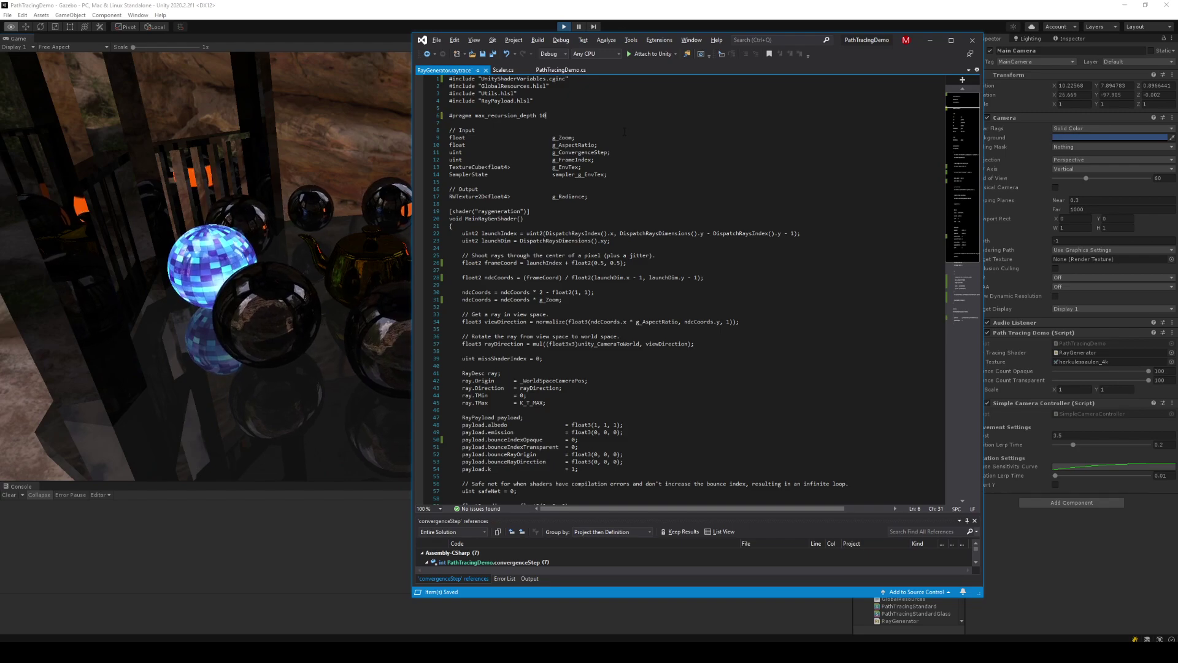
pyautogui.hotkey('alt', 'Tab')
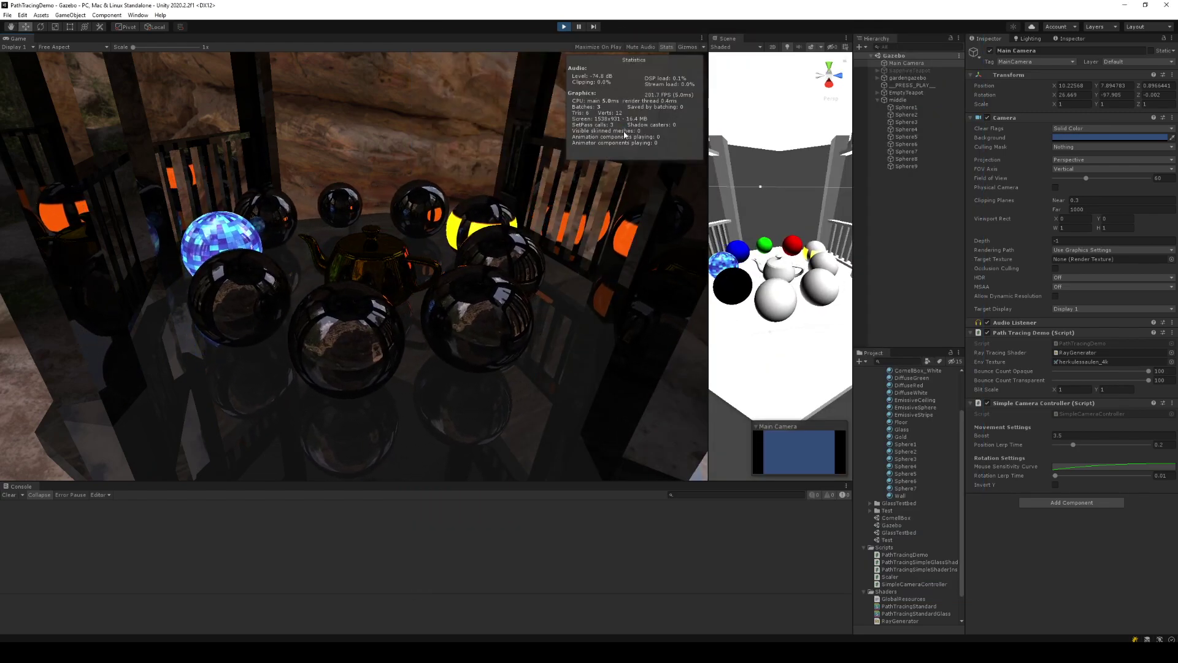
pyautogui.hotkey('alt', 'Tab')
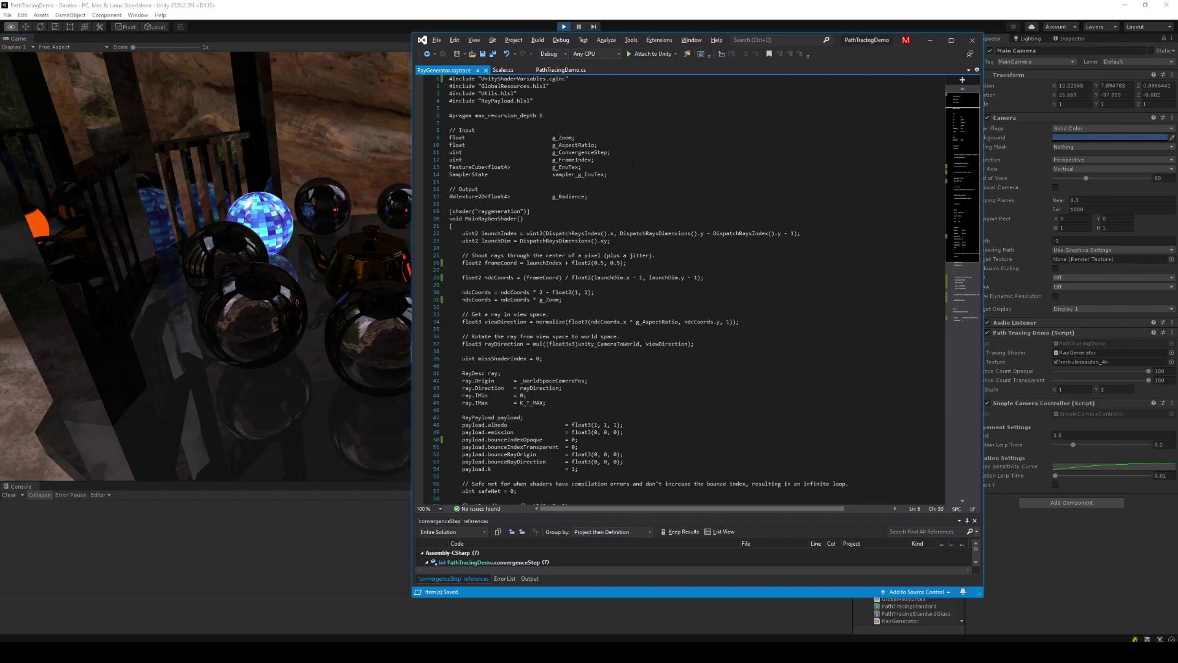
pyautogui.scroll(-10, 633, 165)
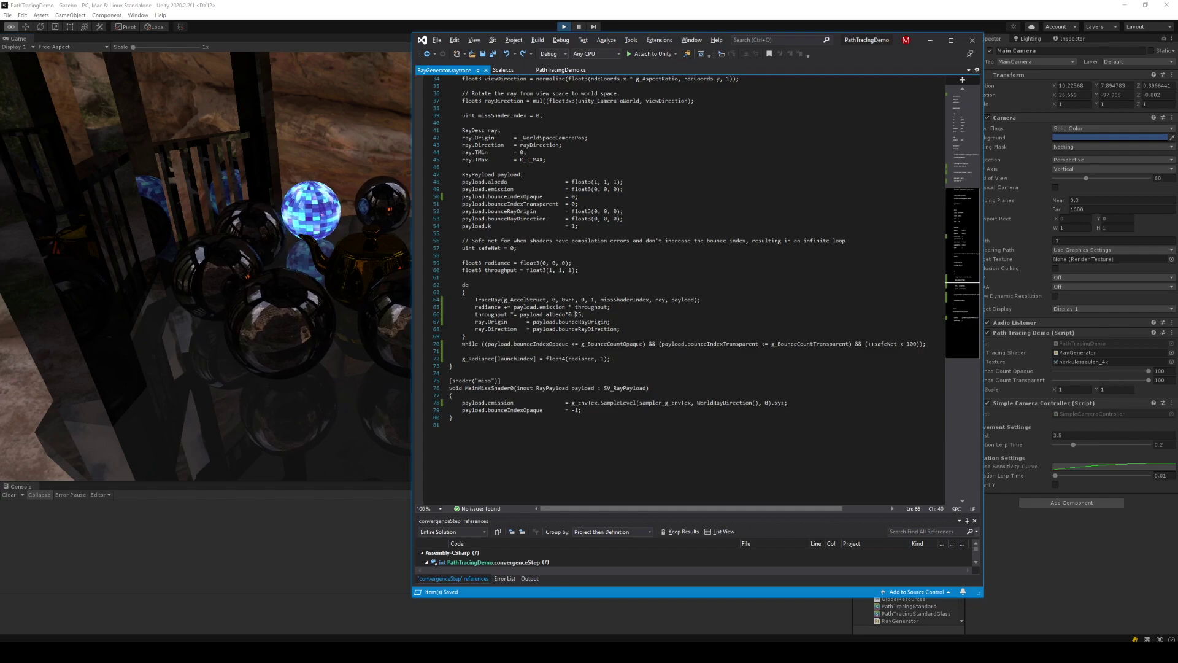
# - Fly the game camera in toward the gazebo's spheres during play
pyautogui.hotkey('alt', 'Tab')
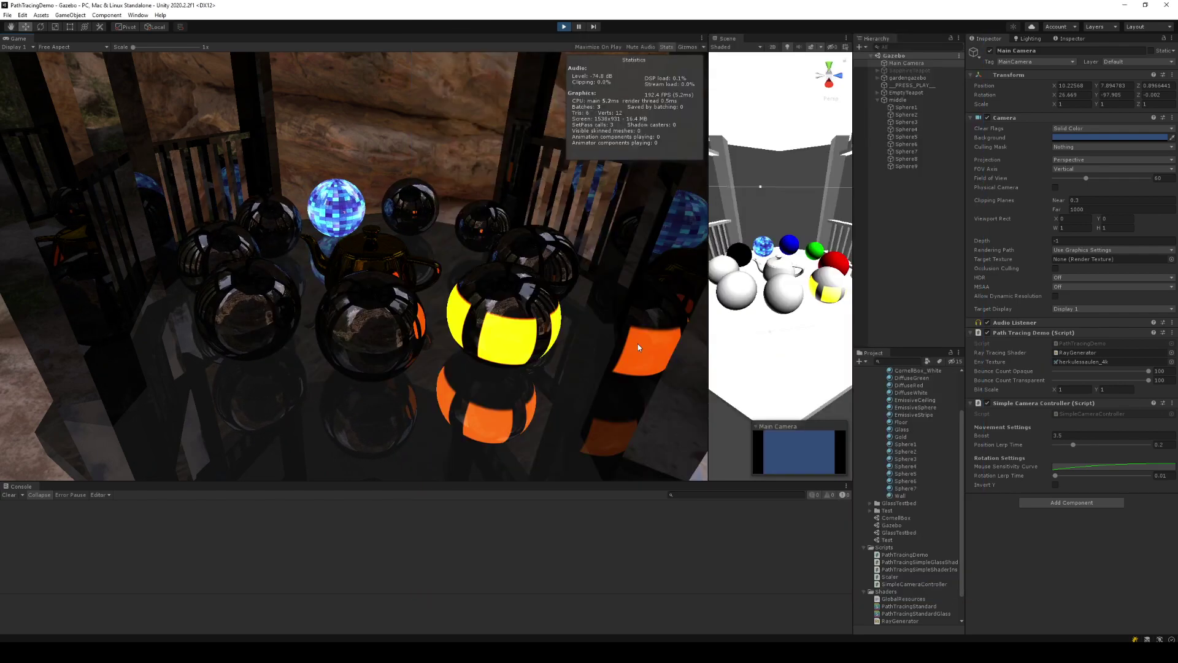
pyautogui.press('w')
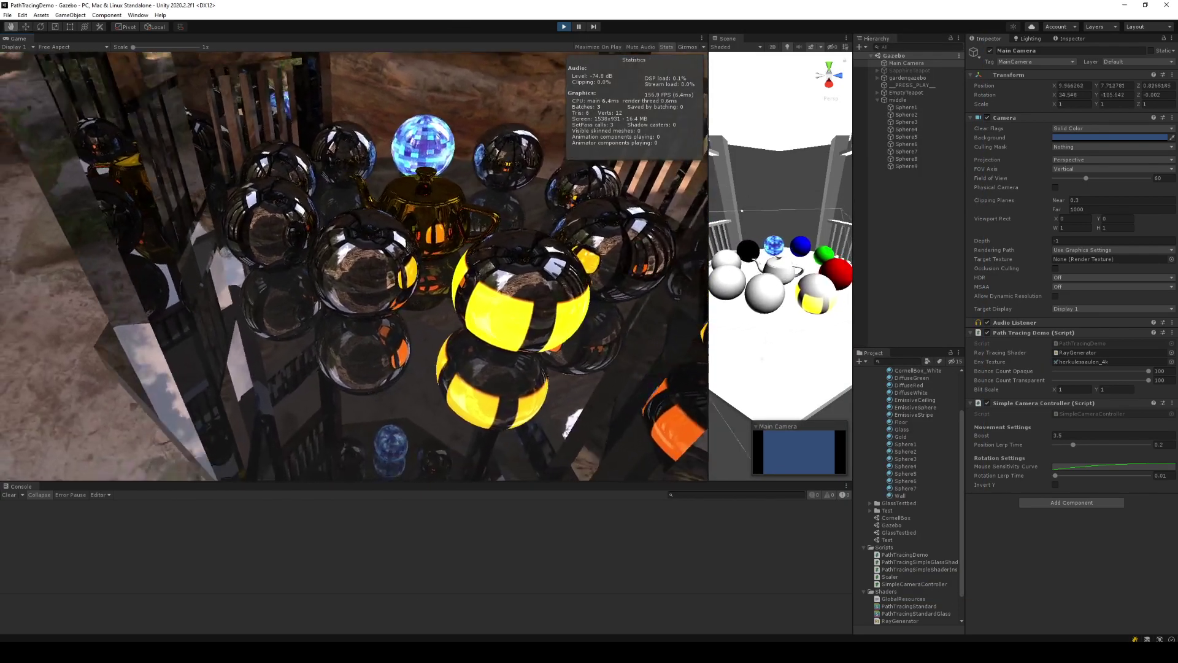
pyautogui.press('s')
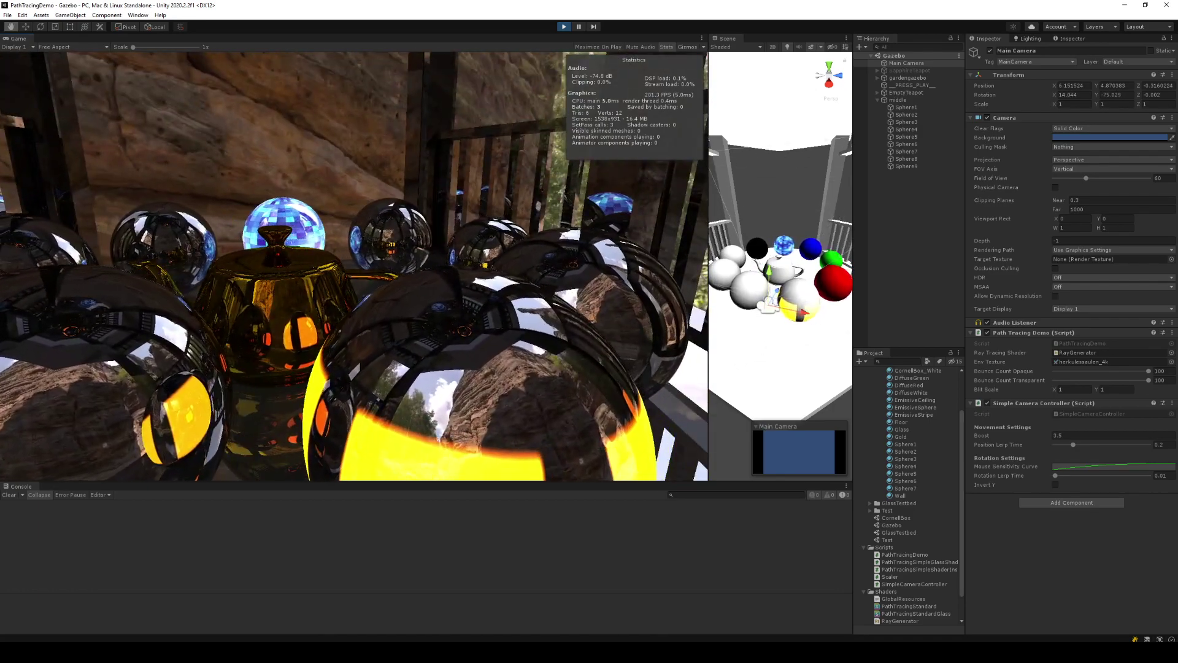
pyautogui.press('d')
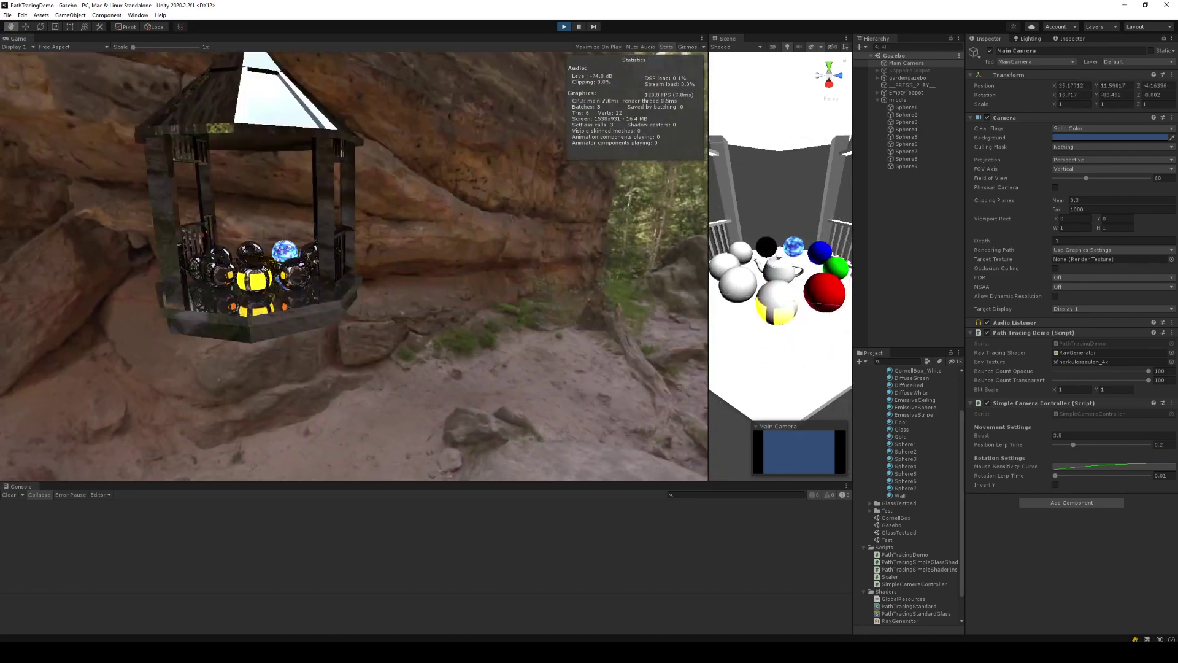
pyautogui.press('w')
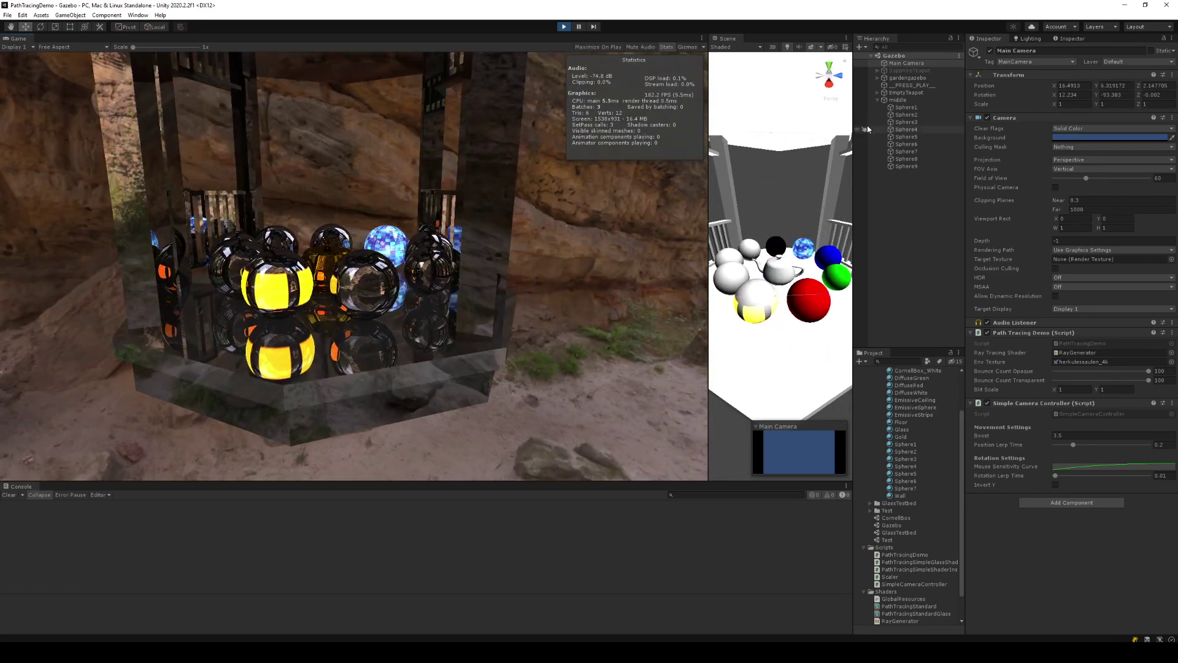
# - Duplicate the middle sphere group three times with Ctrl+D, then clear the selection
pyautogui.click(896, 99)
pyautogui.hotkey('ctrl', 'd')
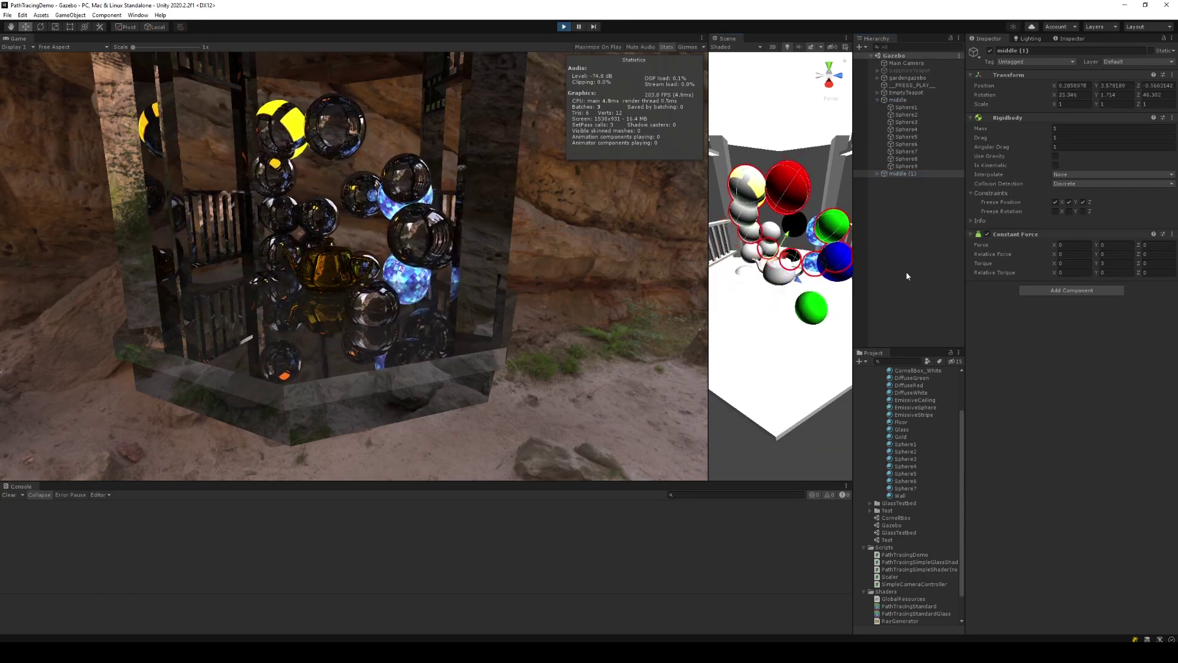
pyautogui.press('w')
pyautogui.press('w')
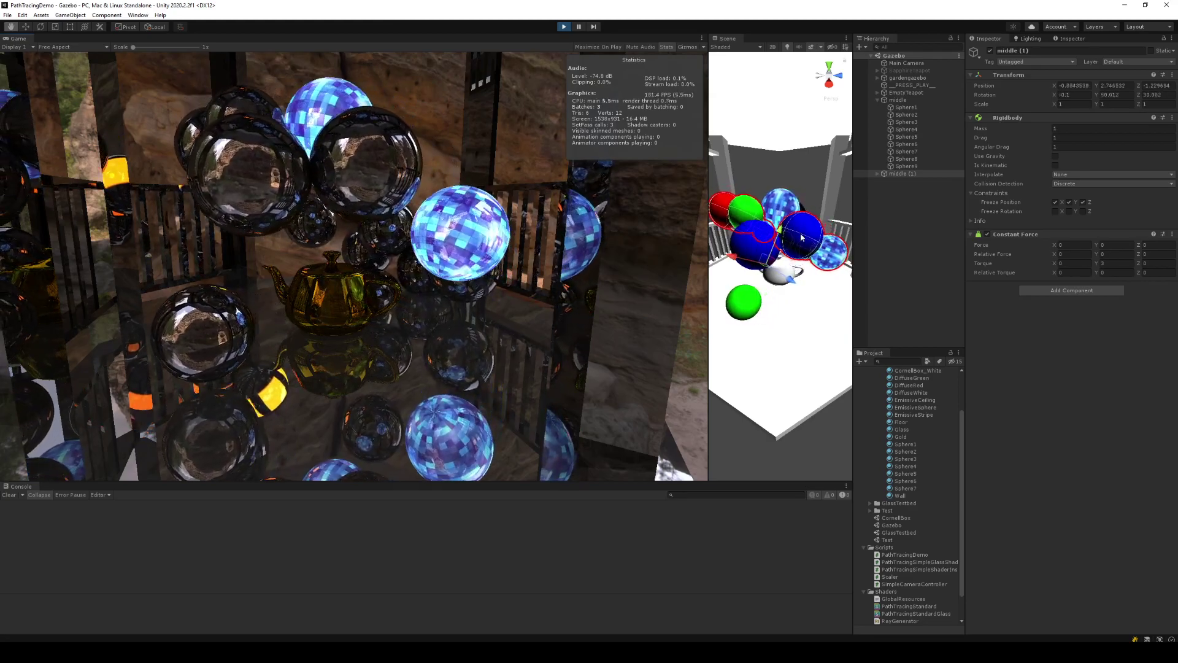
pyautogui.hotkey('ctrl', 'd')
pyautogui.hotkey('ctrl', 'd')
pyautogui.hotkey('ctrl', 'd')
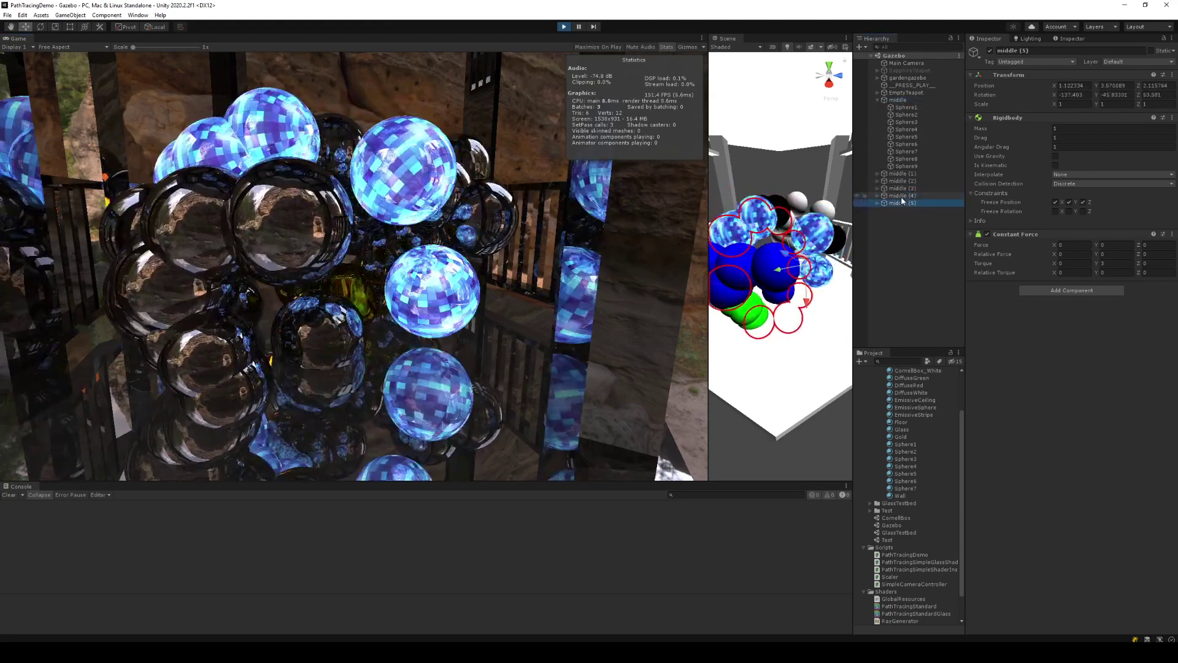
pyautogui.hotkey('ctrl', 'd')
pyautogui.hotkey('ctrl', 'd')
pyautogui.hotkey('ctrl', 'd')
pyautogui.hotkey('ctrl', 'd')
pyautogui.hotkey('ctrl', 'd')
pyautogui.hotkey('ctrl', 'd')
pyautogui.hotkey('ctrl', 'd')
pyautogui.hotkey('ctrl', 'd')
pyautogui.hotkey('ctrl', 'd')
pyautogui.hotkey('ctrl', 'd')
pyautogui.hotkey('ctrl', 'd')
pyautogui.hotkey('ctrl', 'd')
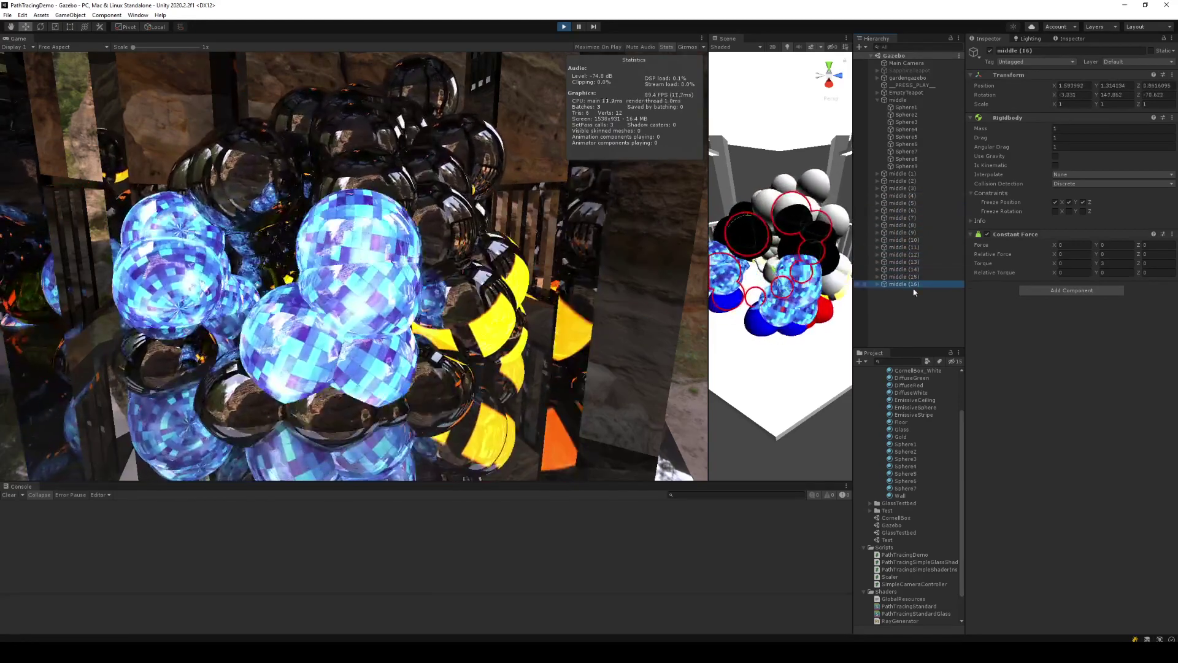
pyautogui.click(908, 307)
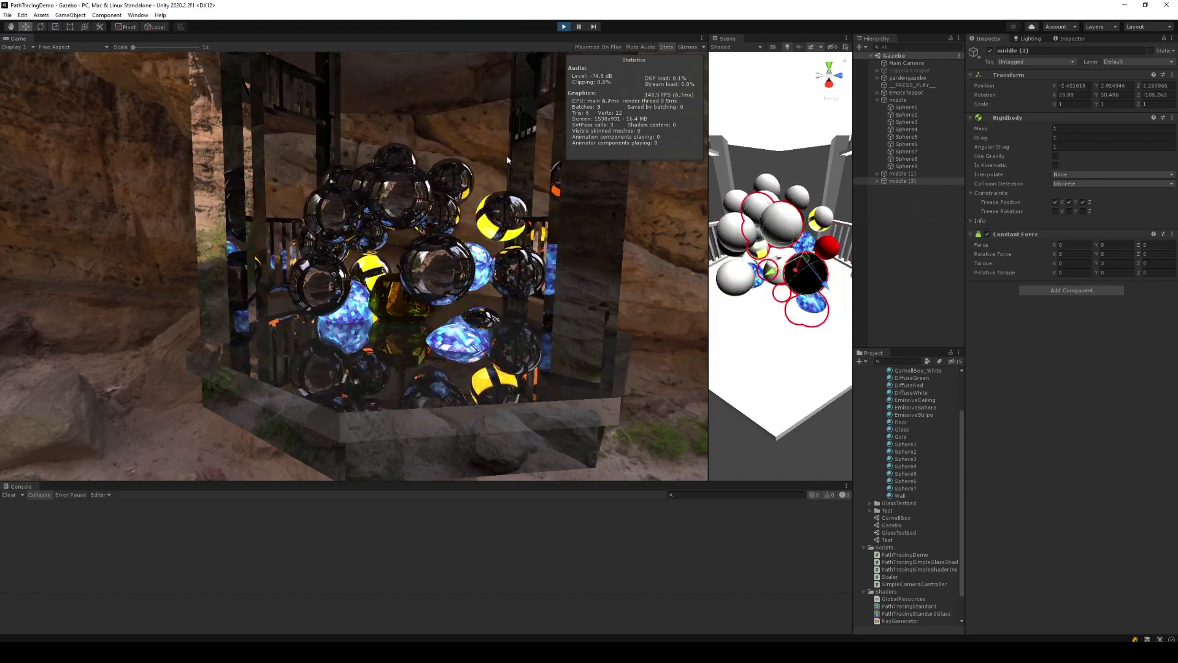
# - Fly the camera into the gazebo among the tumbling copies and stop play mode
pyautogui.moveTo(508, 161); pyautogui.dragTo(353, 270, button='right')
pyautogui.press('w')
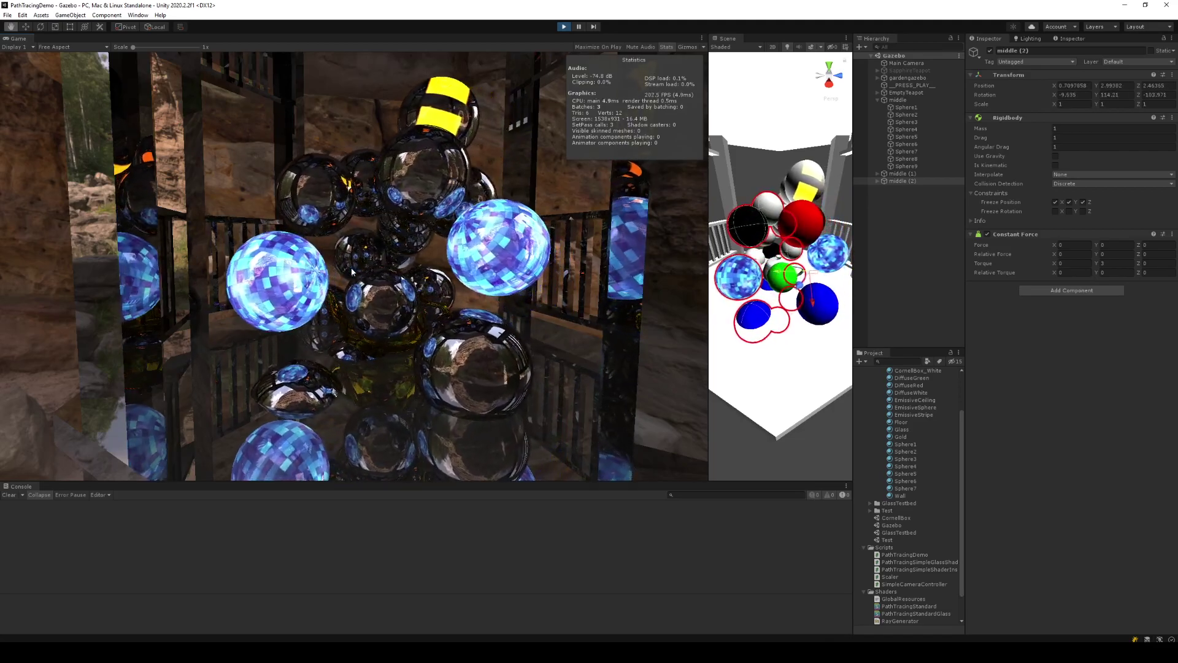
pyautogui.click(563, 27)
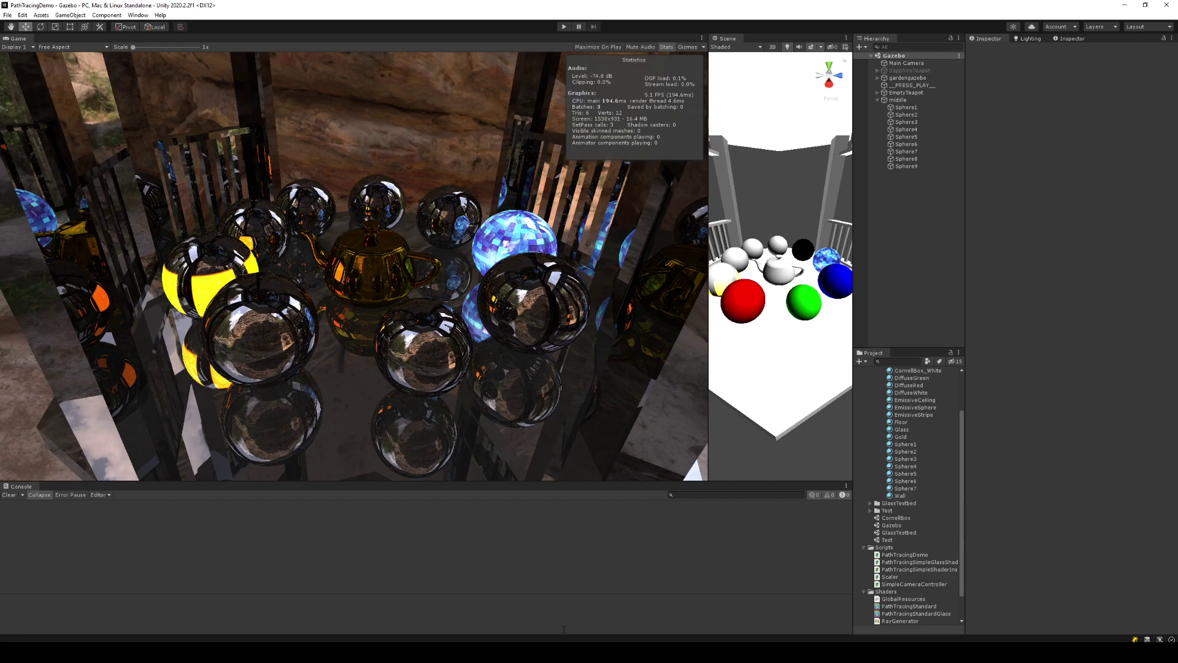
# - Scroll through the RayGenerator.raytrace shader, glance at Unity, and return to the file's top
pyautogui.hotkey('alt', 'Tab')
pyautogui.scroll(4, 695, 313)
pyautogui.scroll(7, 695, 312)
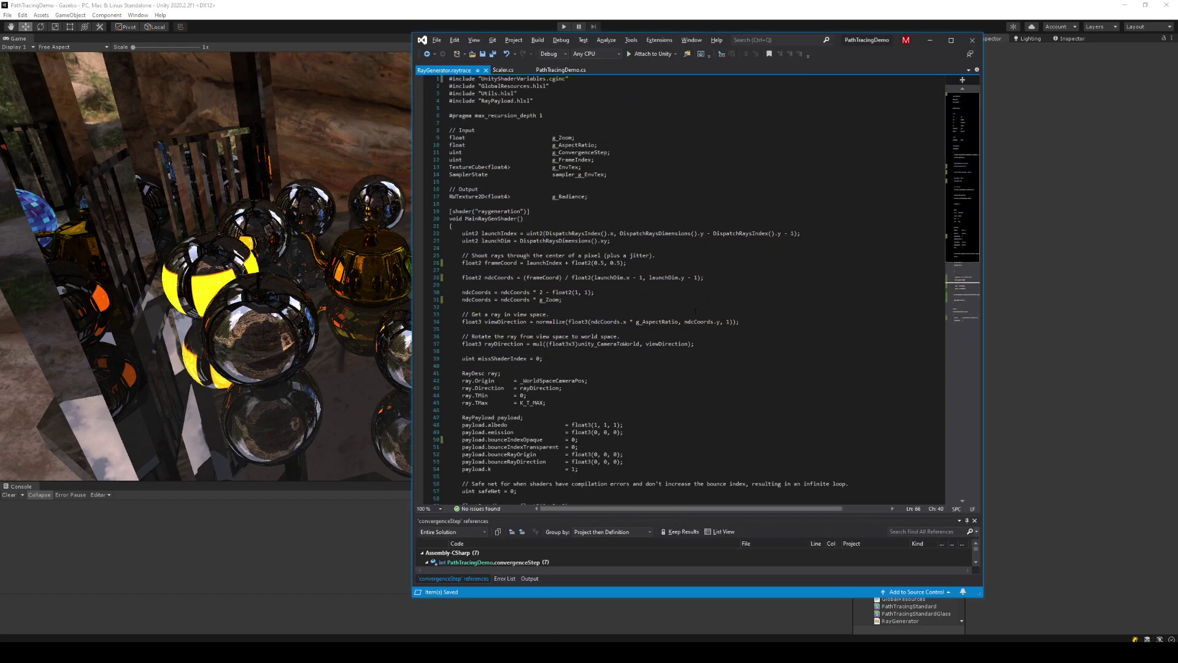
pyautogui.scroll(-7, 695, 311)
pyautogui.scroll(-2, 695, 312)
pyautogui.scroll(-3, 695, 314)
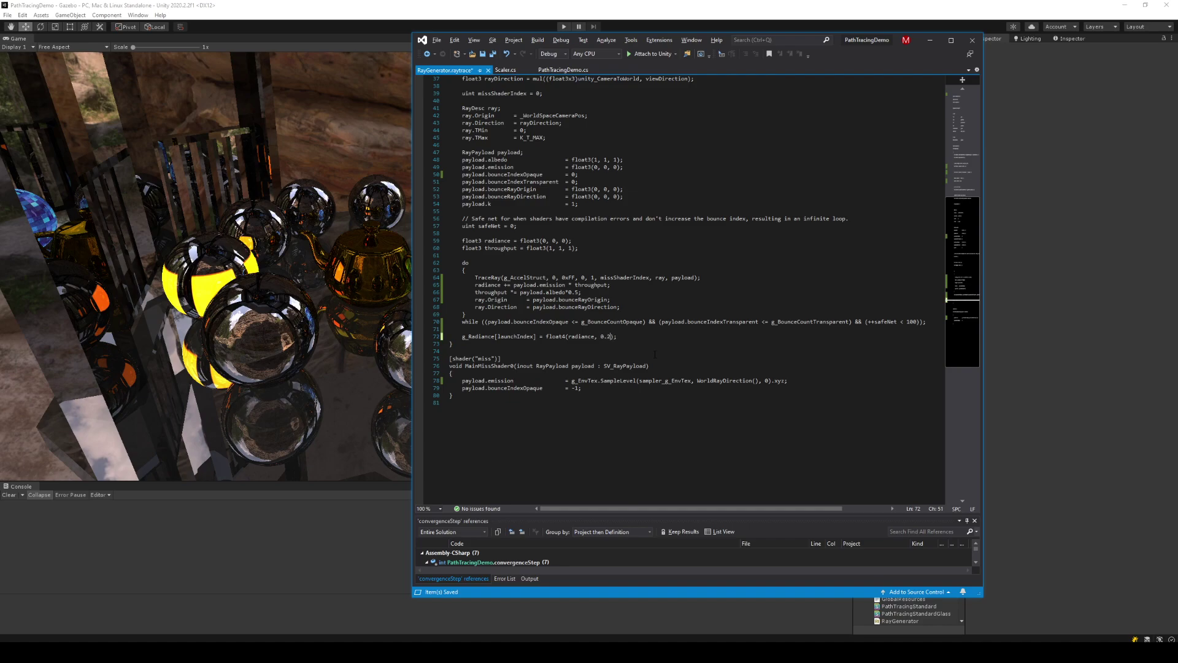
pyautogui.hotkey('alt', 'Tab')
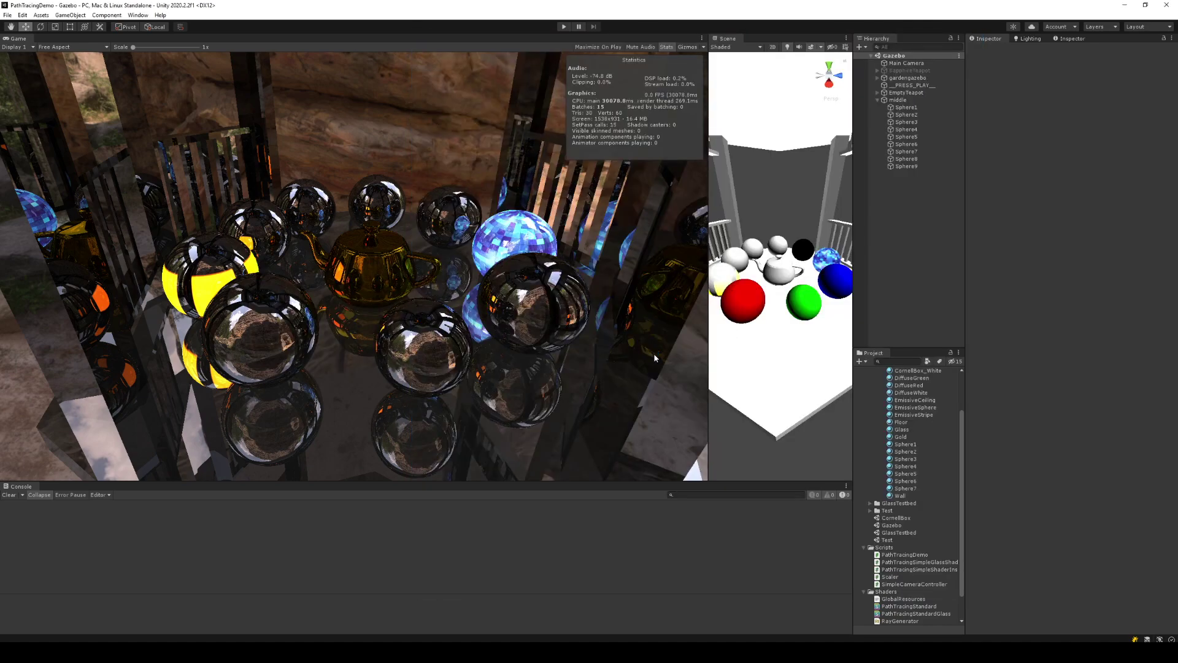
pyautogui.hotkey('alt', 'Tab')
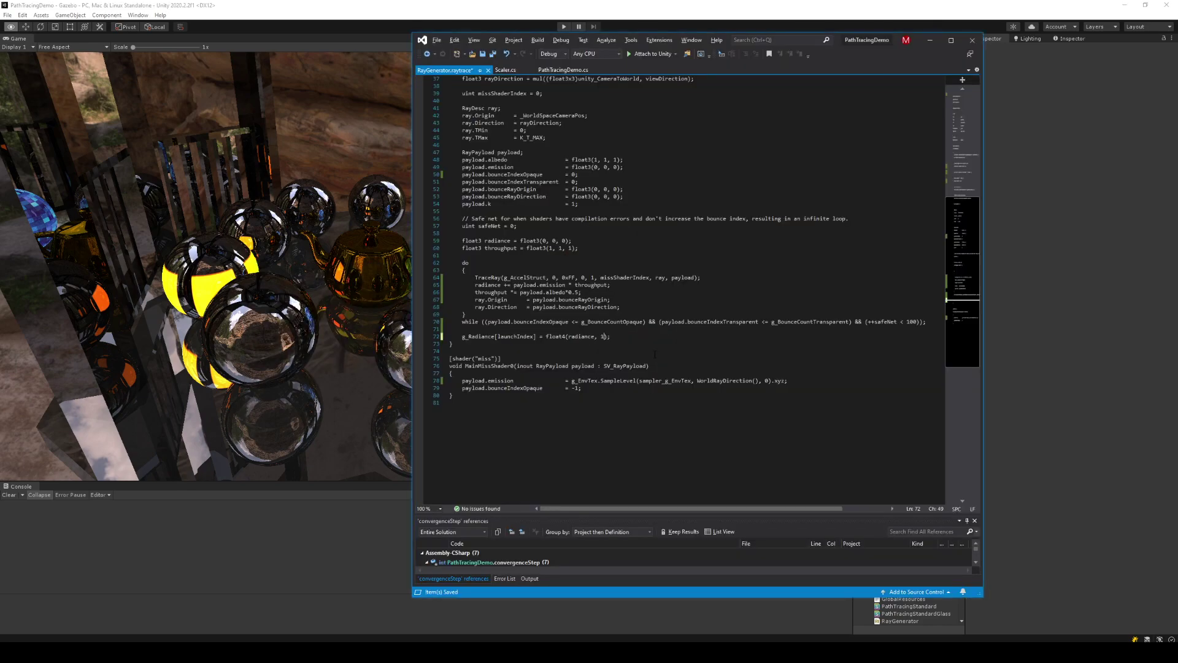
pyautogui.hotkey('alt', 'Tab')
pyautogui.hotkey('alt', 'Tab')
pyautogui.scroll(6, 622, 242)
pyautogui.scroll(6, 622, 242)
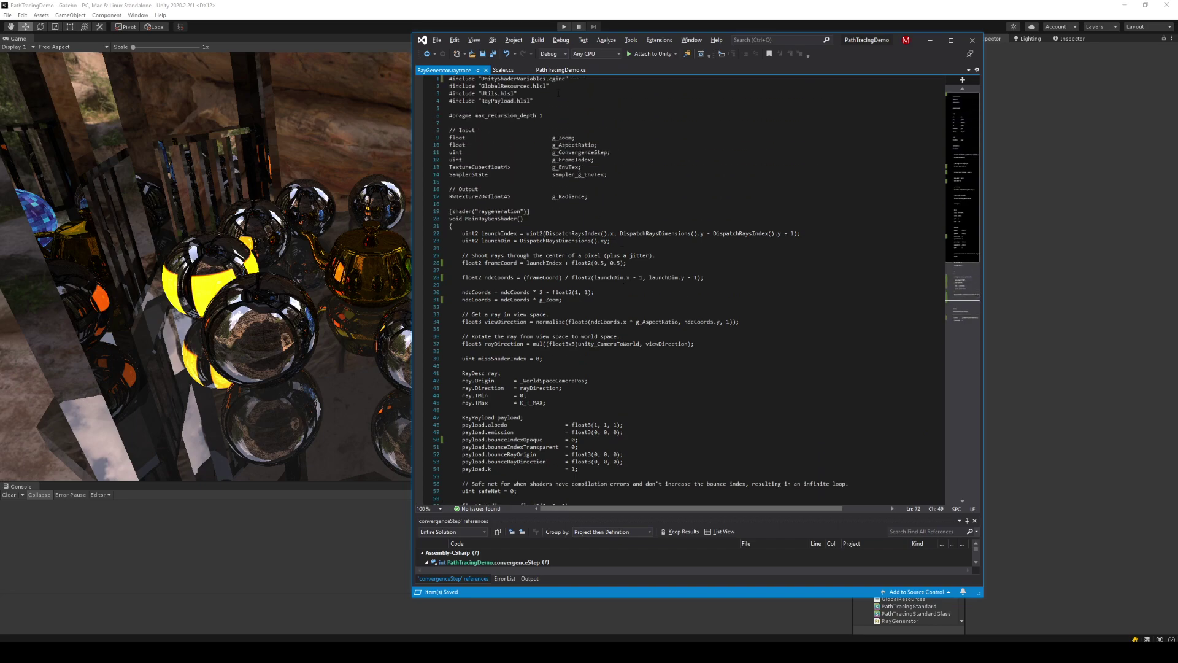
# - Close the Scaler tab and go to the Graphics.Blit call in PathTracingDemo.cs
pyautogui.middleClick(508, 71)
pyautogui.click(508, 72)
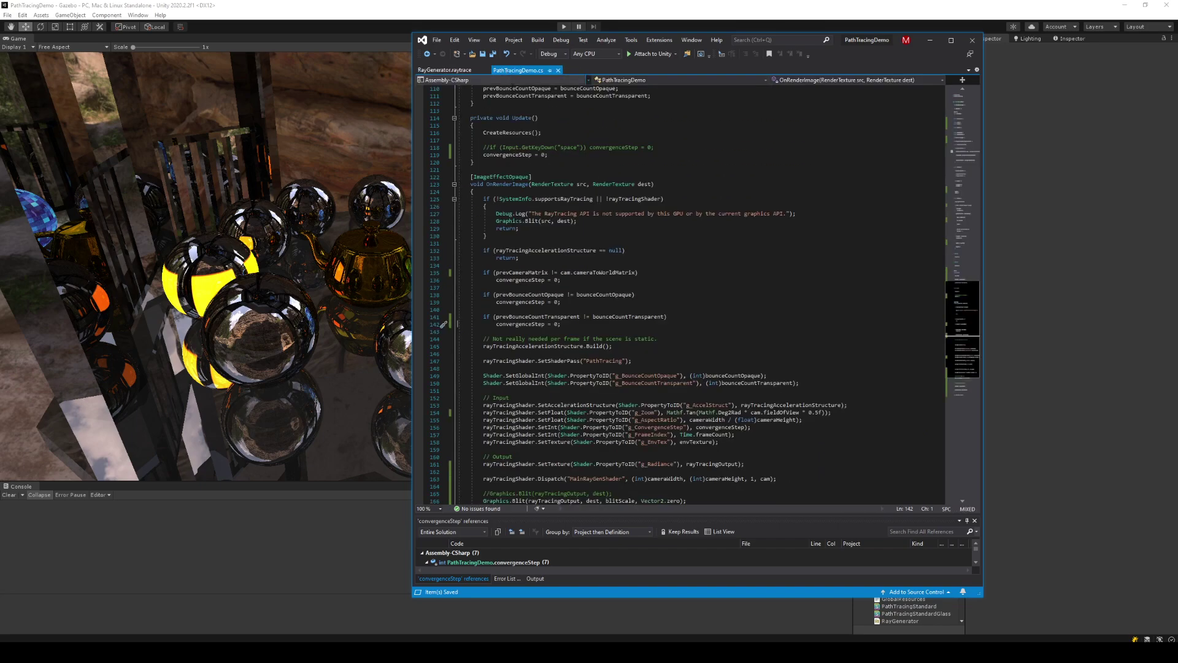
pyautogui.click(738, 208)
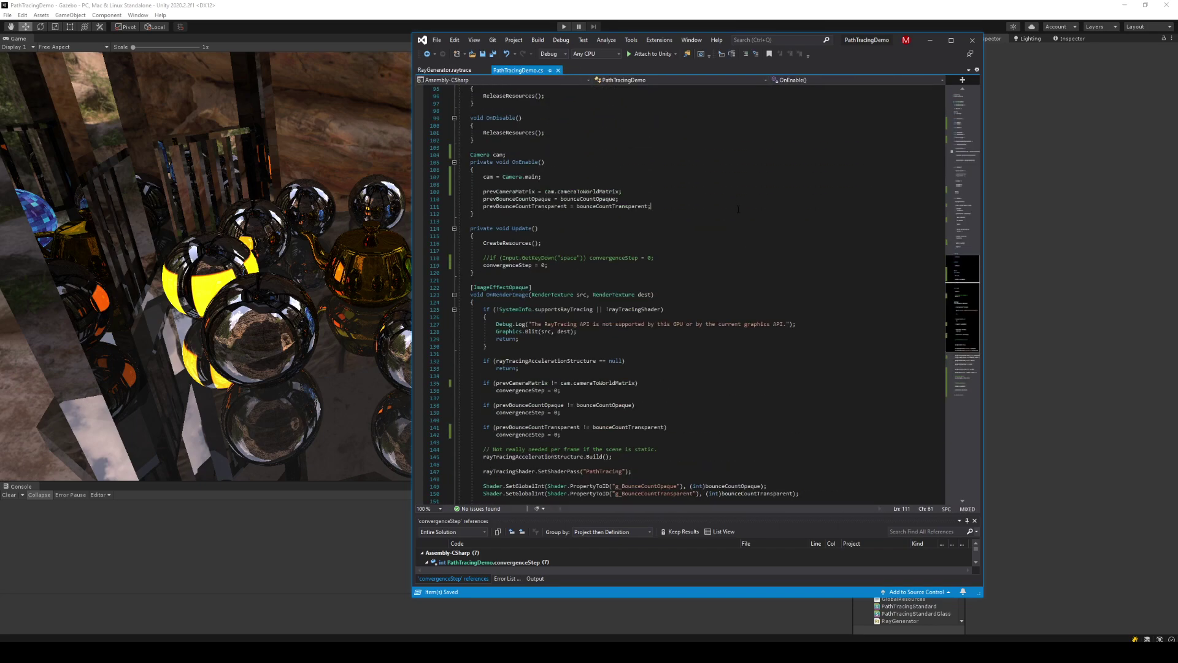
pyautogui.scroll(-19, 738, 209)
pyautogui.click(738, 209)
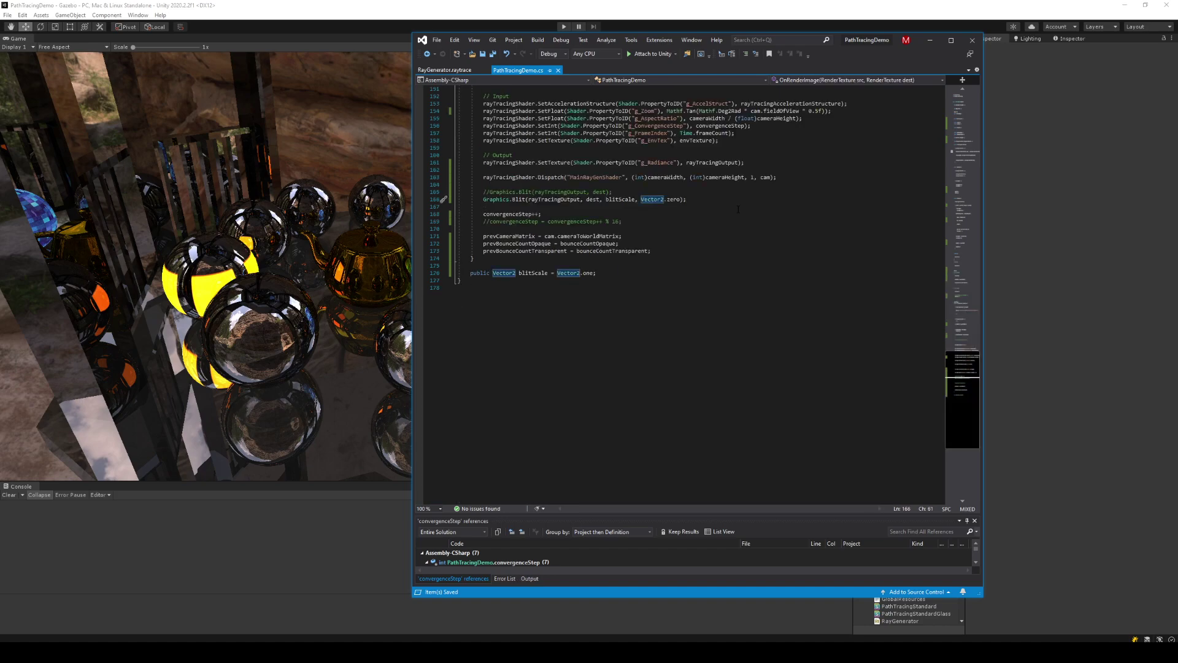
# - Pass blitScale as the Graphics.Blit offset argument after checking its overloads, then reload in Unity
pyautogui.write(',')
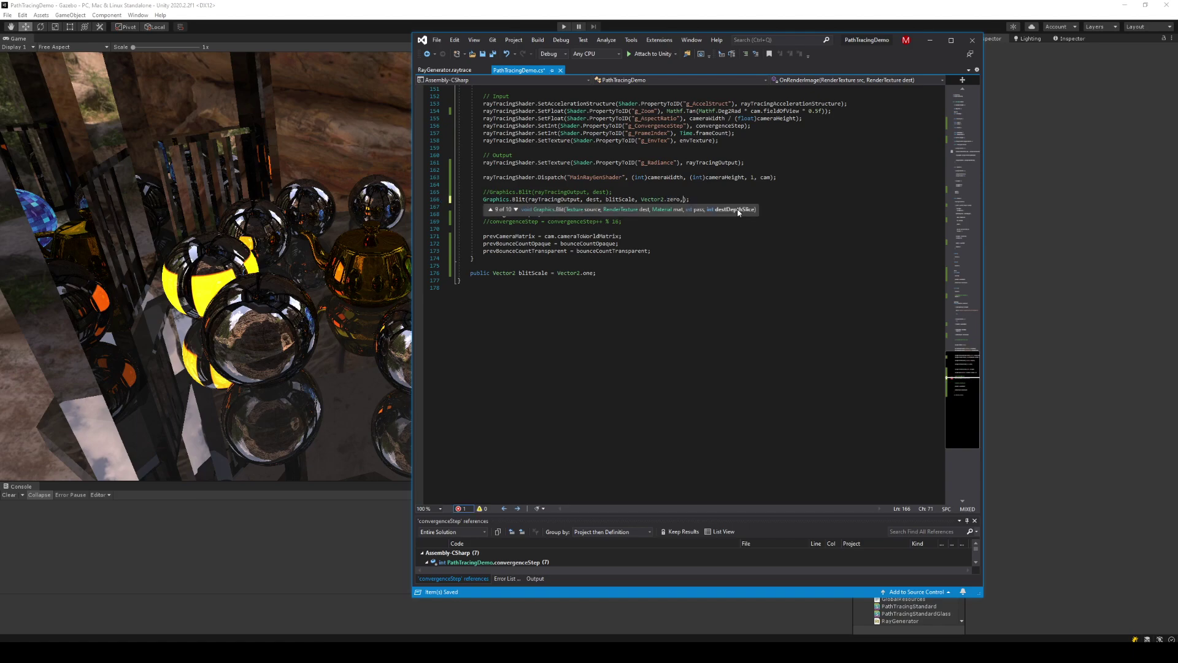
pyautogui.press('Down')
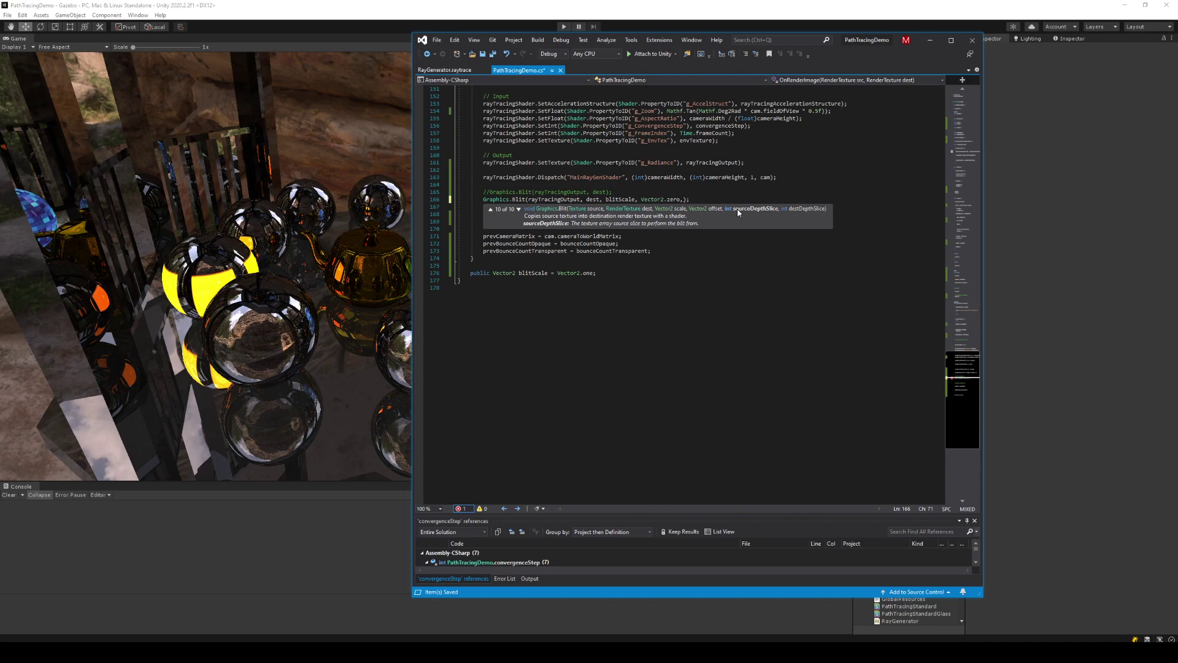
pyautogui.press('Down')
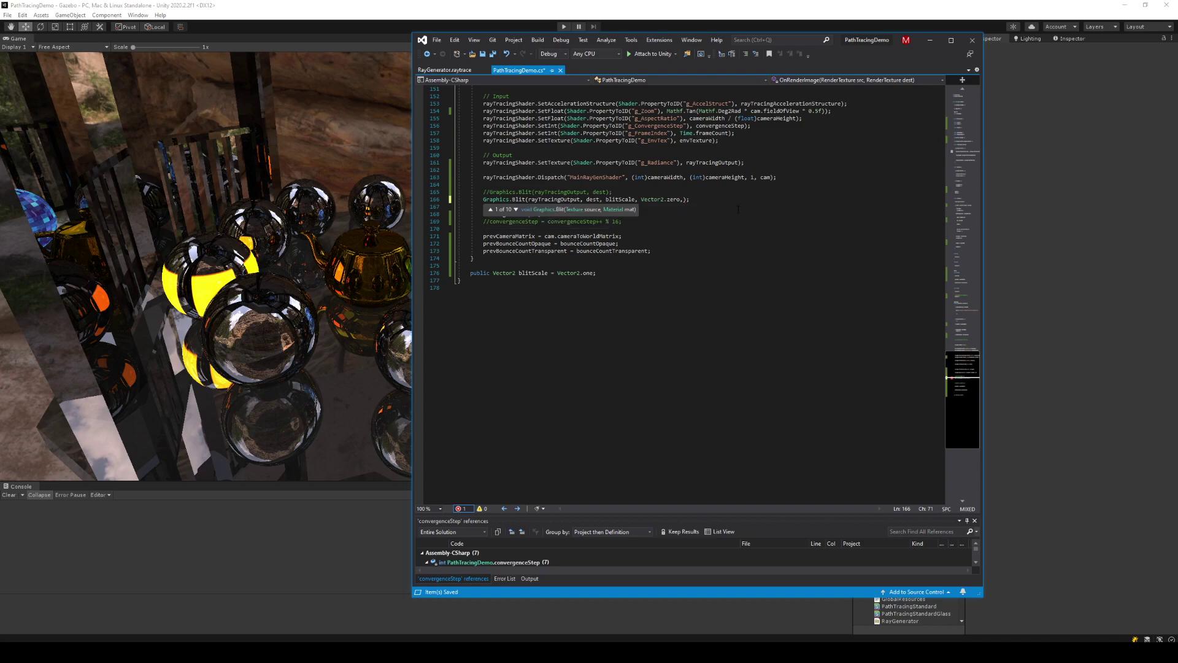
pyautogui.press('Up')
pyautogui.press('Up')
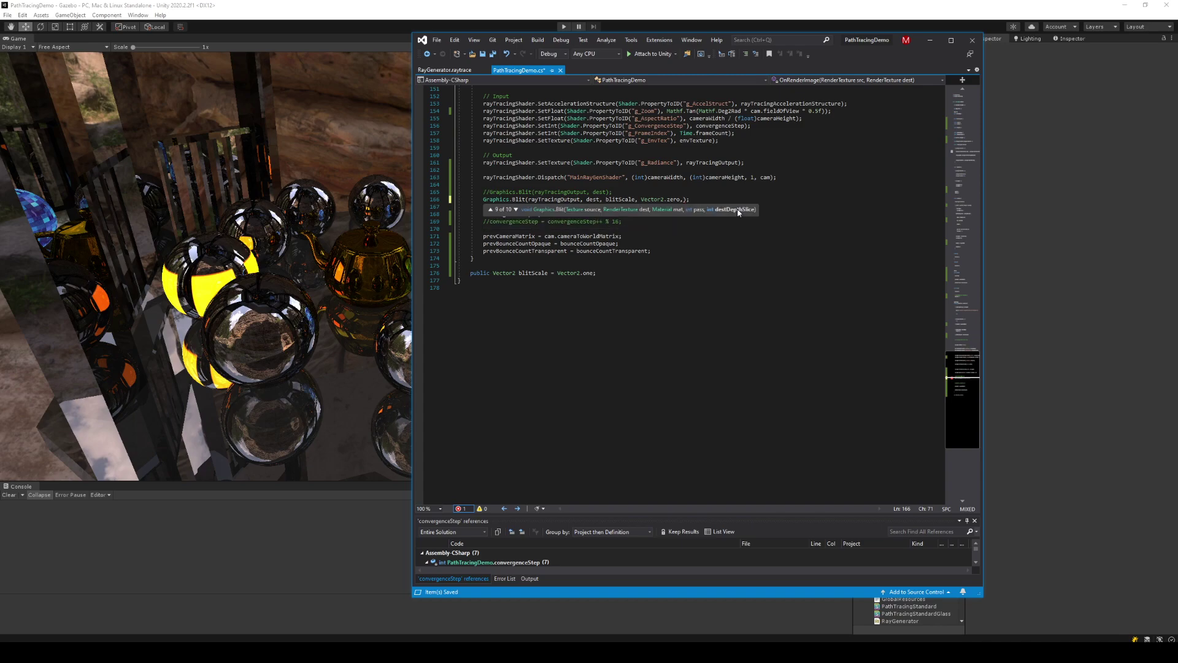
pyautogui.press('Up')
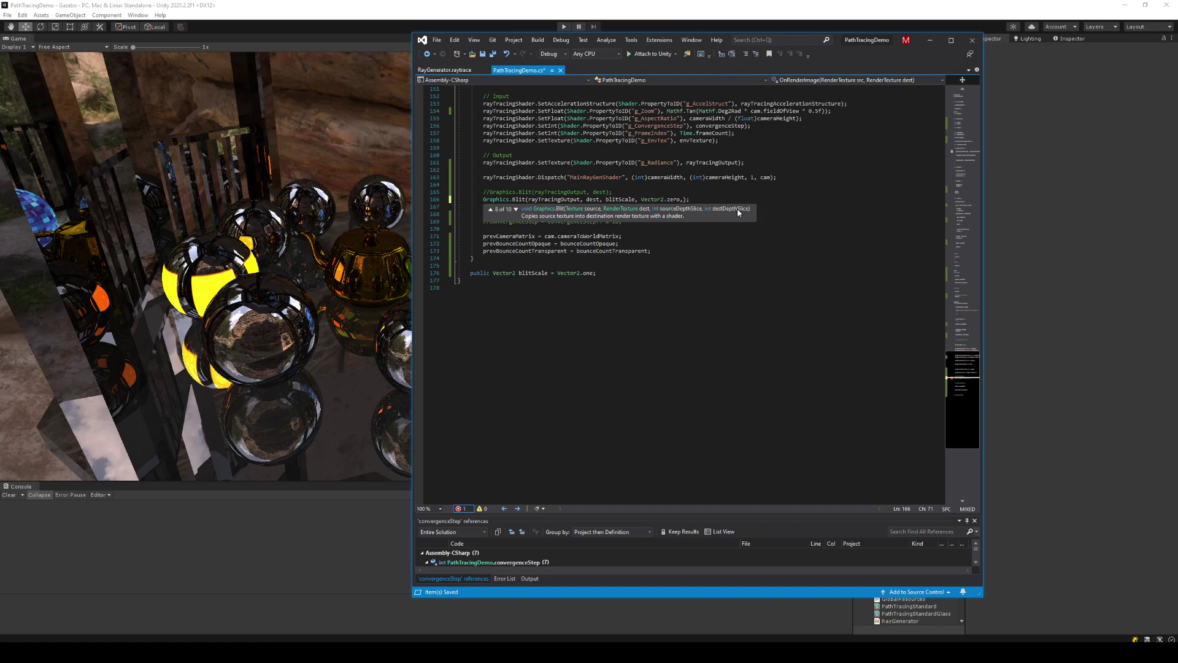
pyautogui.press('Up')
pyautogui.press('Up')
pyautogui.press('Up')
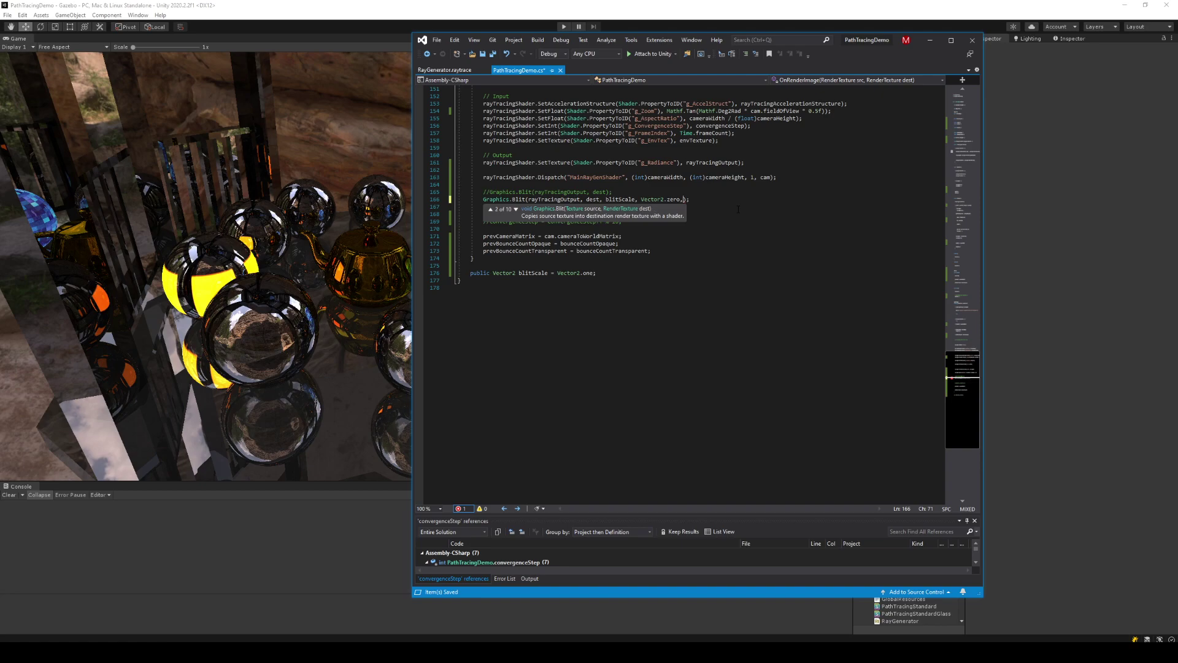
pyautogui.press('Up')
pyautogui.press('Up')
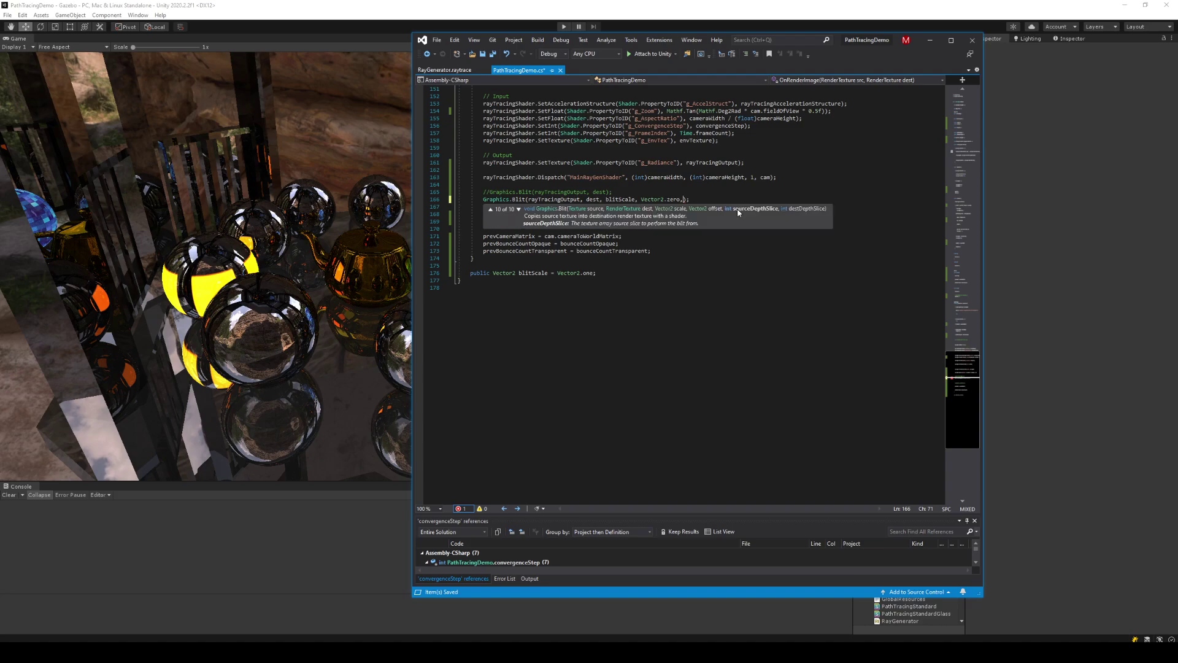
pyautogui.press('Escape')
pyautogui.write('blitScal')
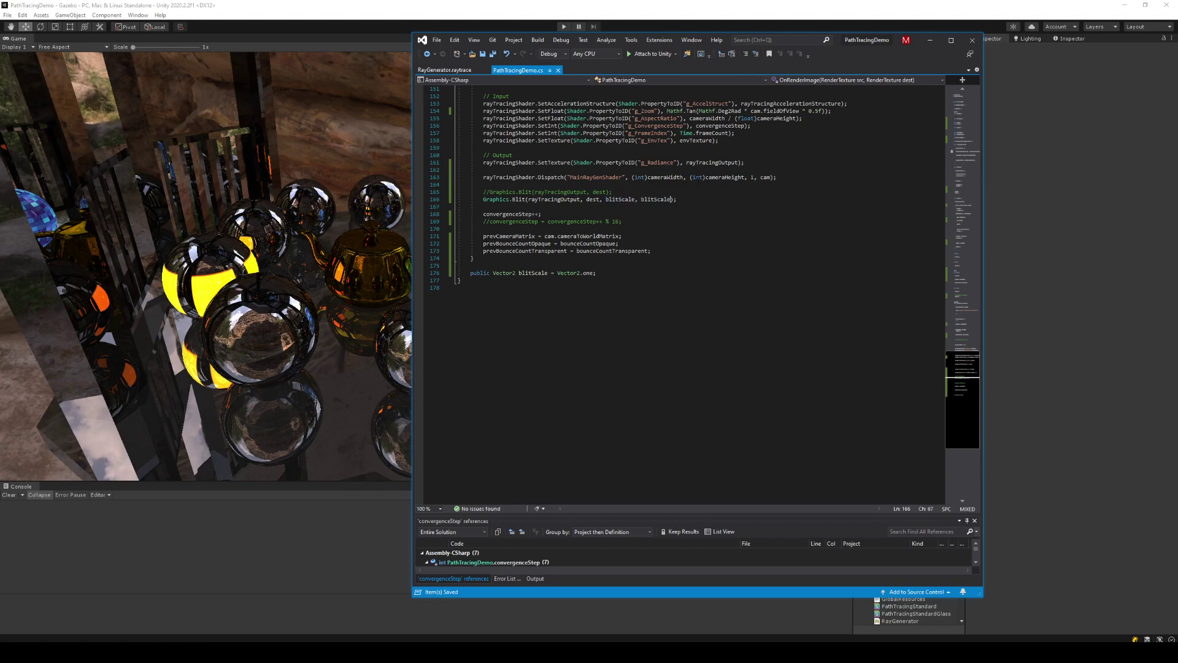
pyautogui.click(564, 26)
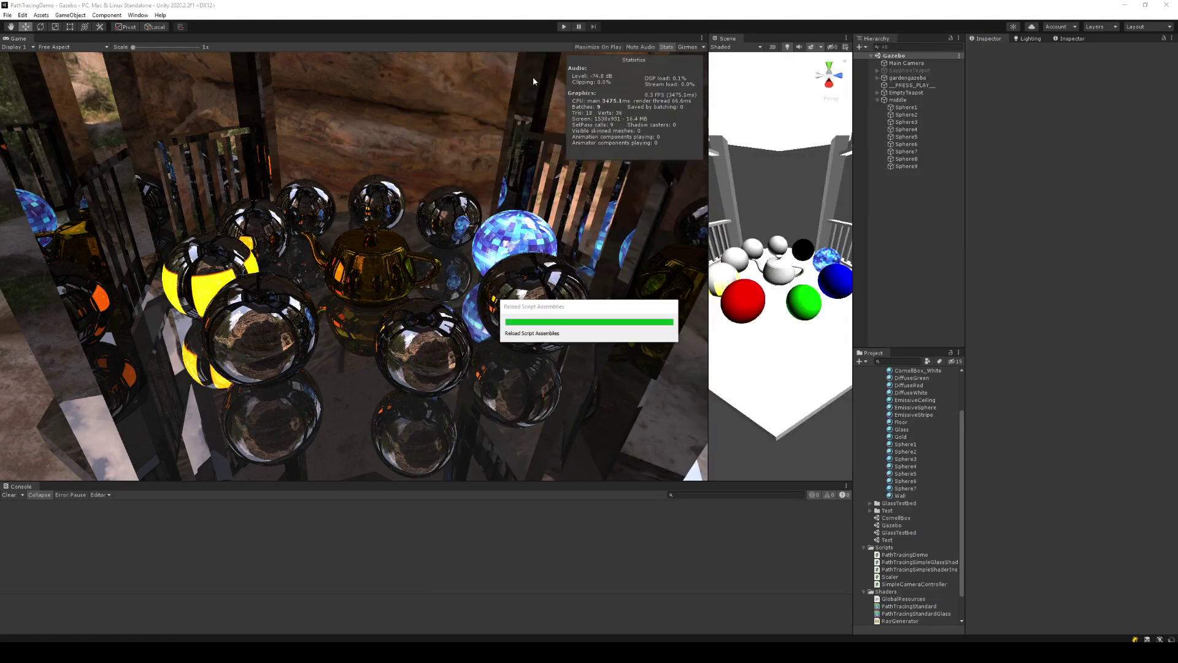
# - Start play mode, select Main Camera, and try lowering Blit Scale X to 0.165
pyautogui.click(563, 27)
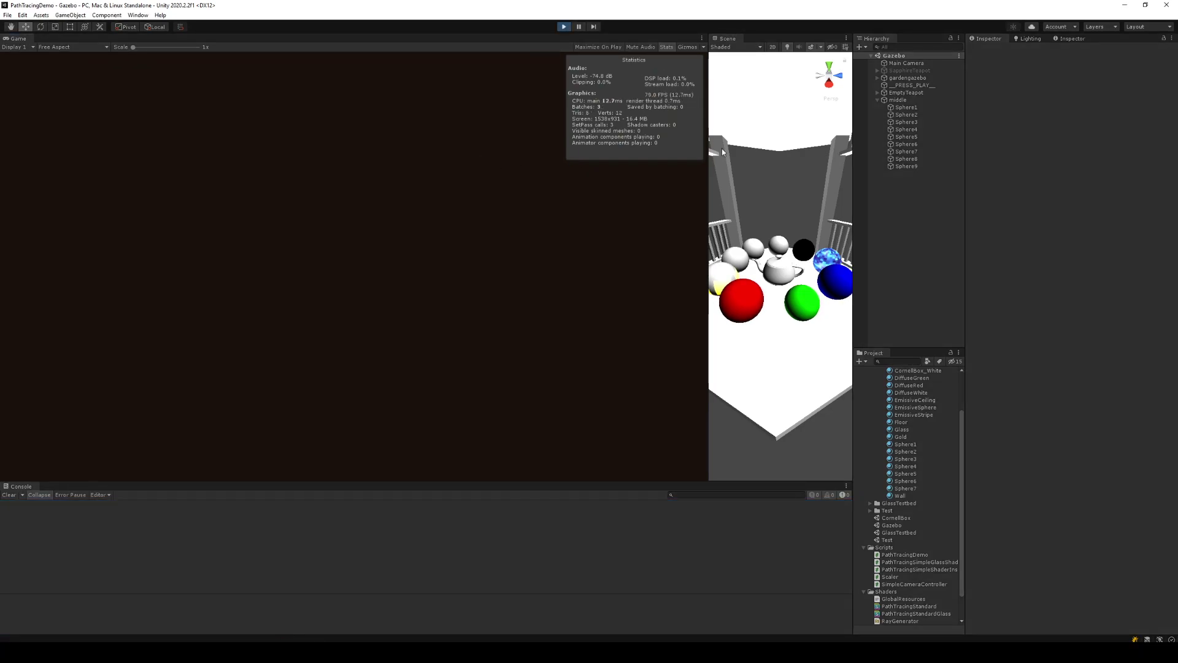
pyautogui.click(904, 64)
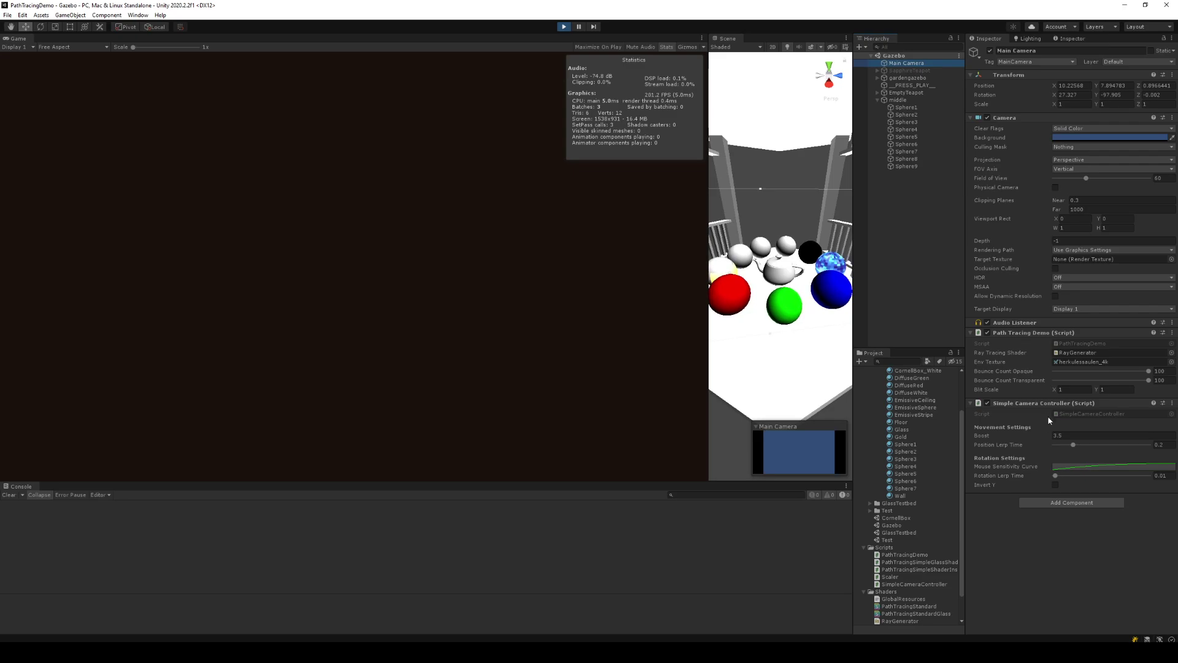
pyautogui.moveTo(1055, 391)
pyautogui.mouseDown()
pyautogui.moveTo(1040, 391)
pyautogui.moveTo(1088, 394)
pyautogui.moveTo(712, 372)
pyautogui.mouseUp()
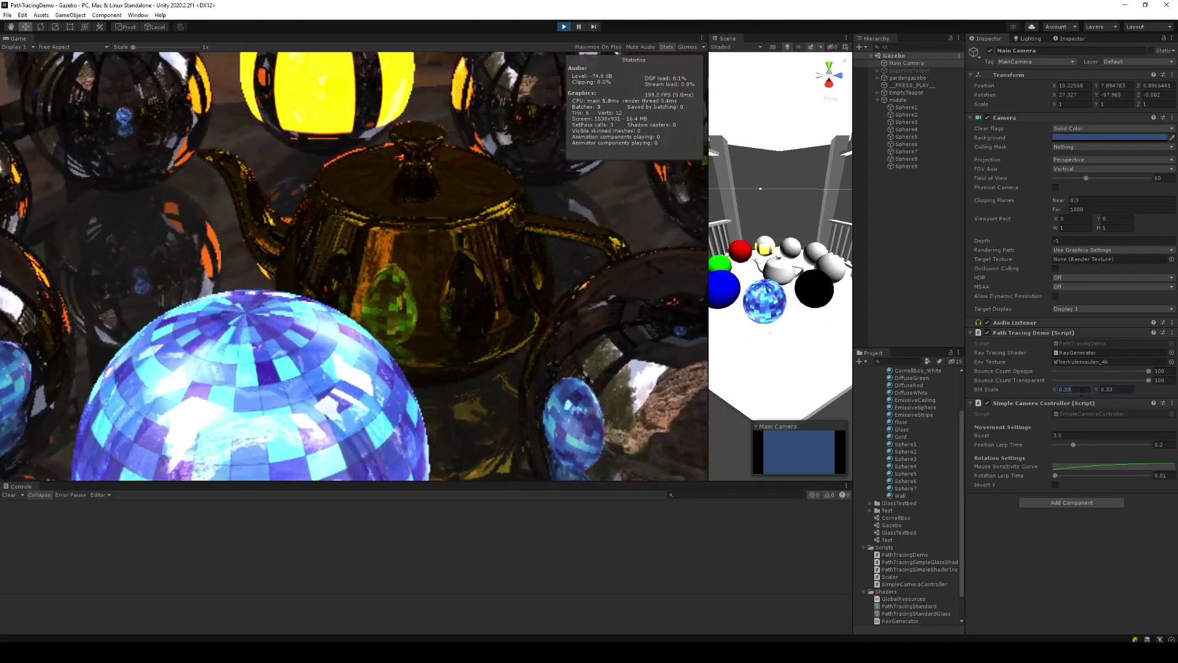
pyautogui.click(1067, 389)
pyautogui.write('2')
pyautogui.write('/')
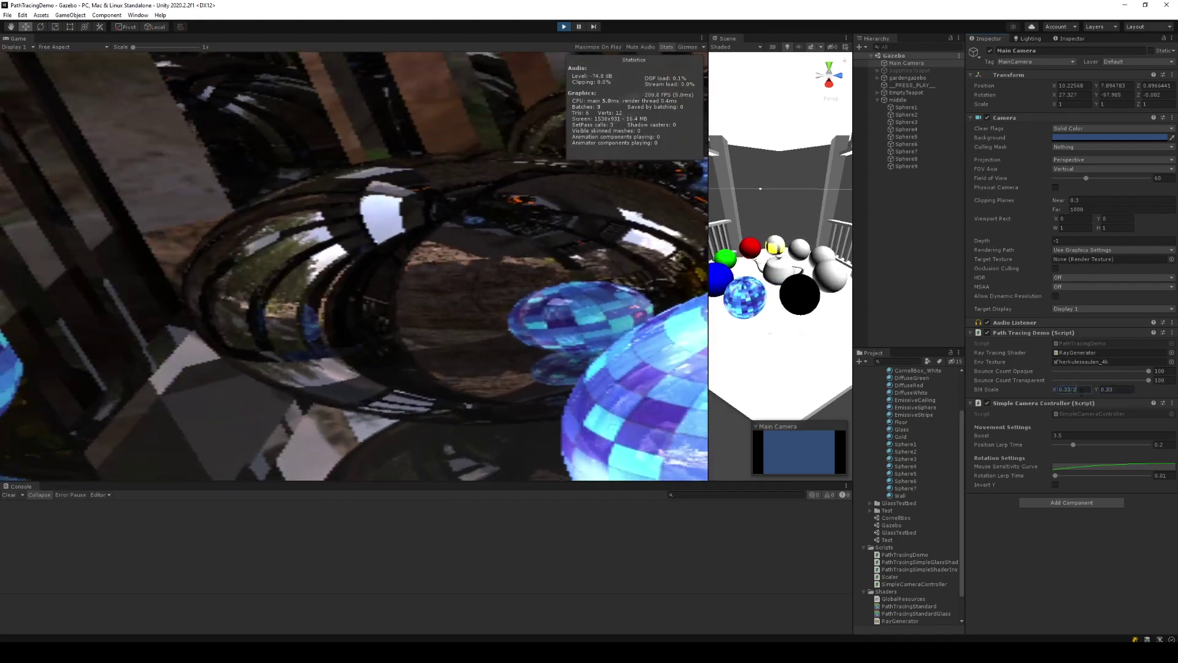
pyautogui.press('Tab')
# - Try doubling Blit Scale Y, then settle both Blit Scale X and Y at 0.33
pyautogui.press('End')
pyautogui.write('/2')
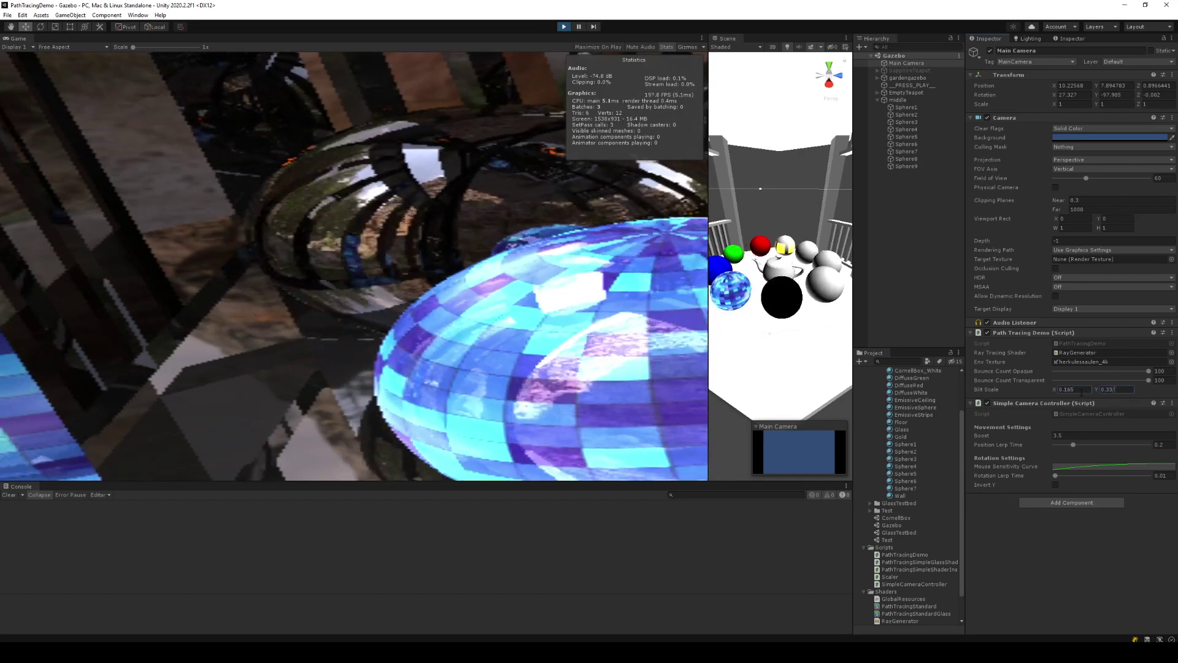
pyautogui.press('BackSpace')
pyautogui.press('BackSpace')
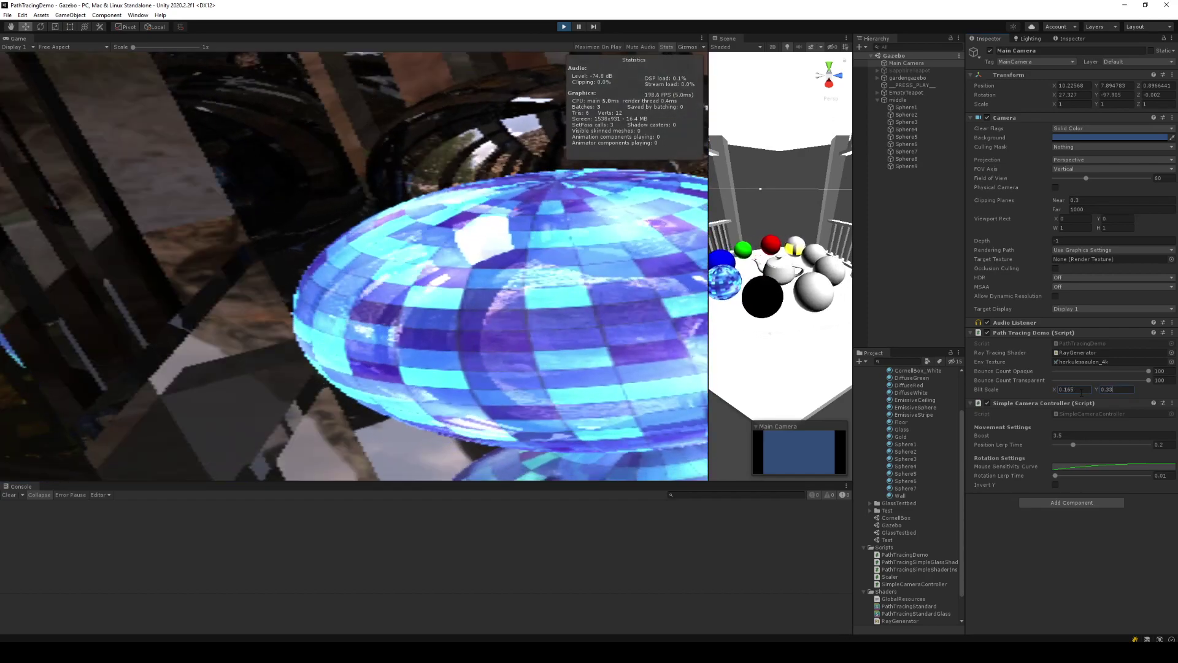
pyautogui.write('*2')
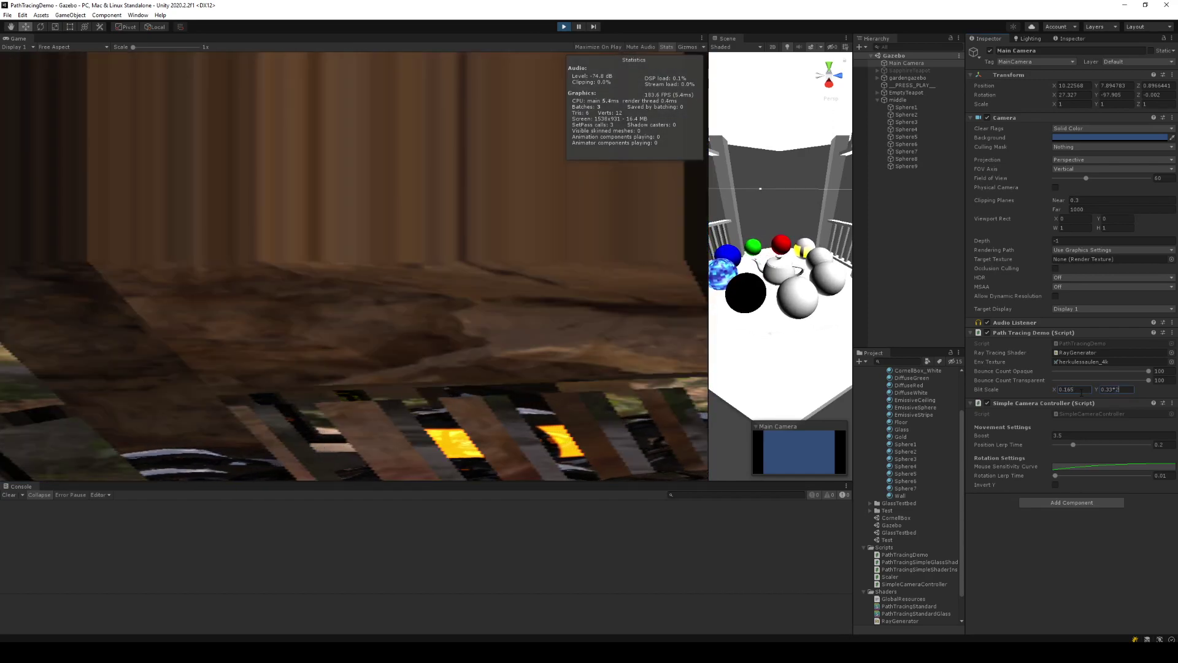
pyautogui.press('Return')
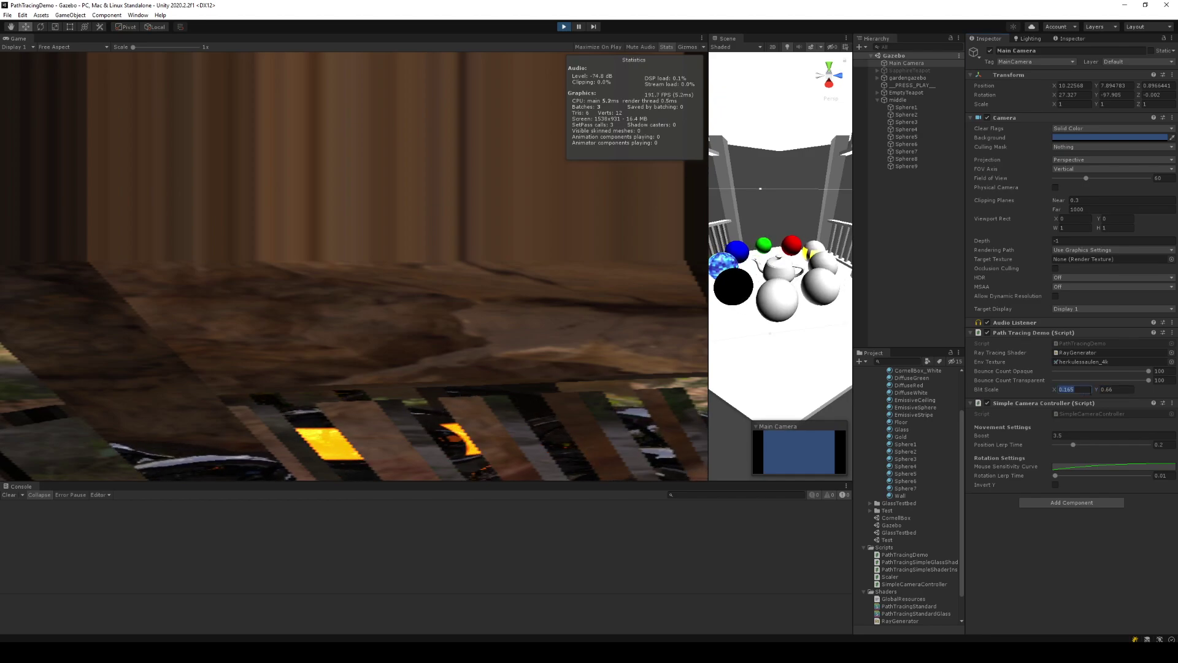
pyautogui.write('0.33*2')
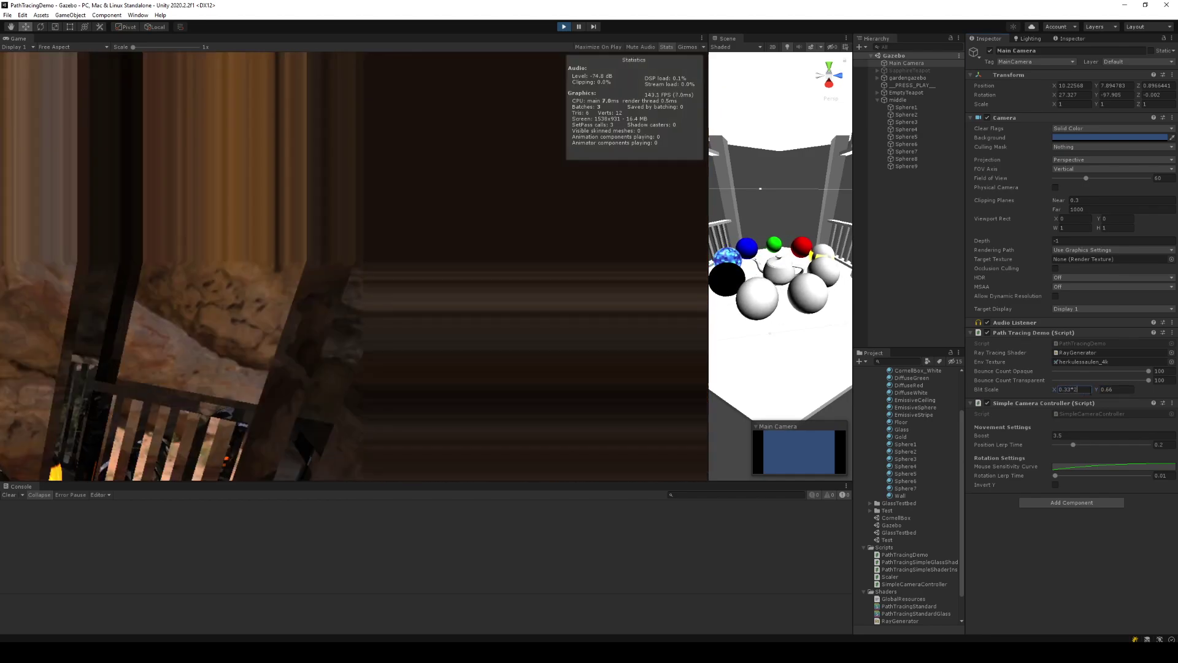
pyautogui.press('Tab')
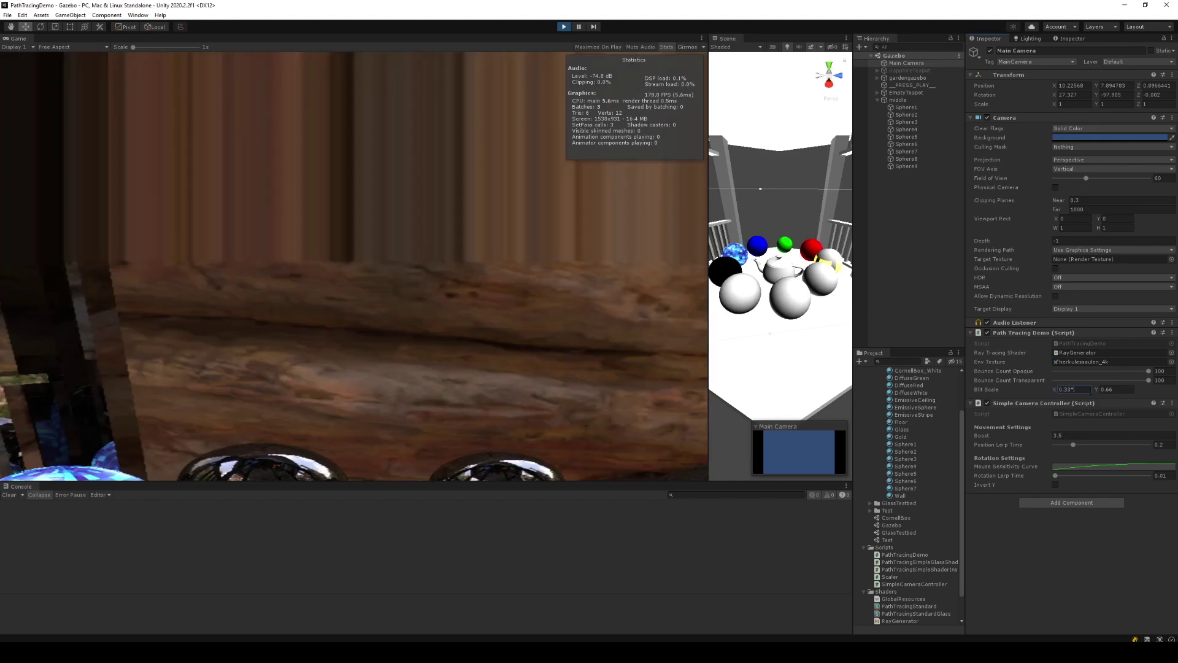
pyautogui.write('0.33')
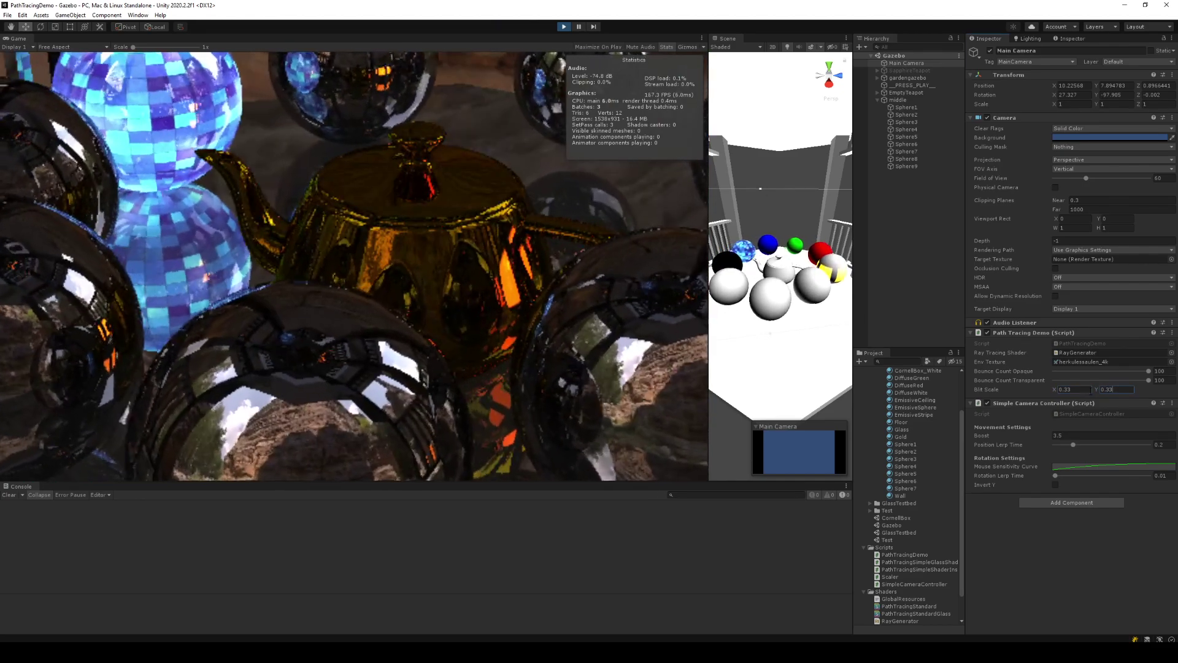
pyautogui.press('Return')
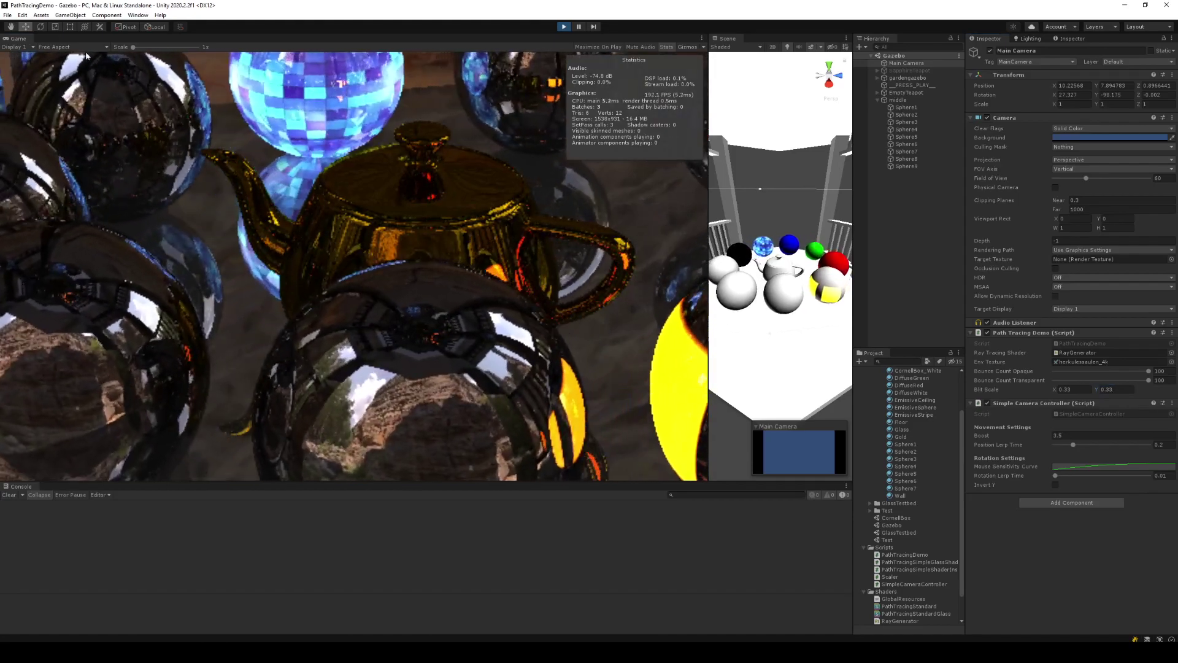
pyautogui.click(85, 48)
pyautogui.click(87, 139)
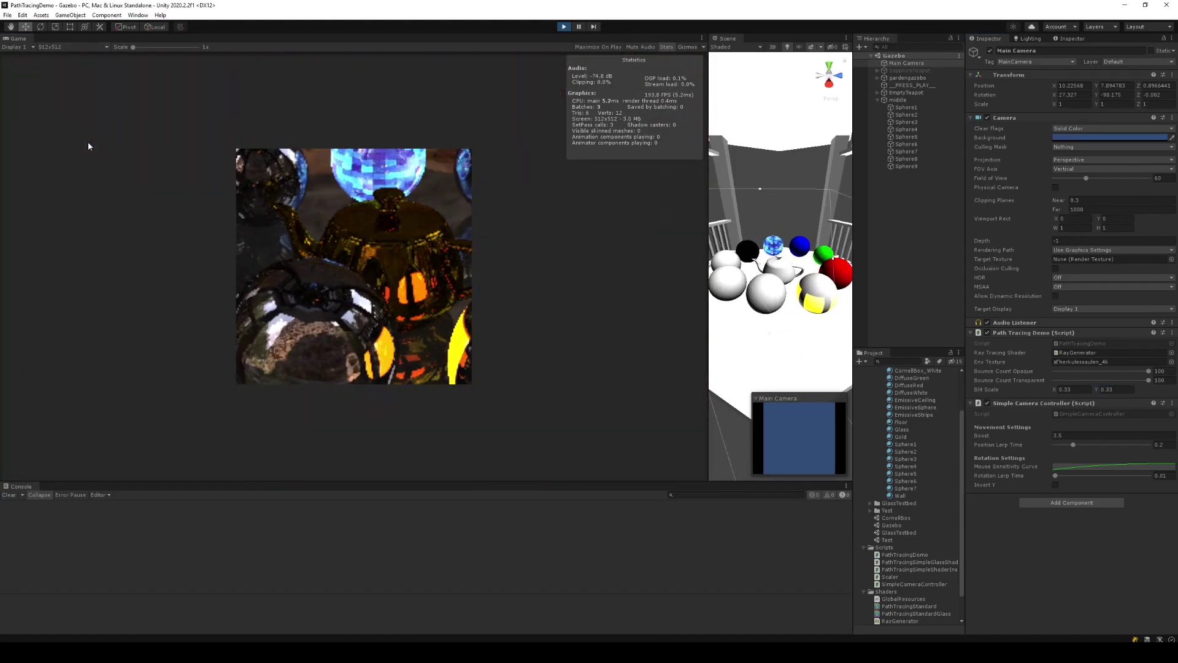
pyautogui.click(71, 48)
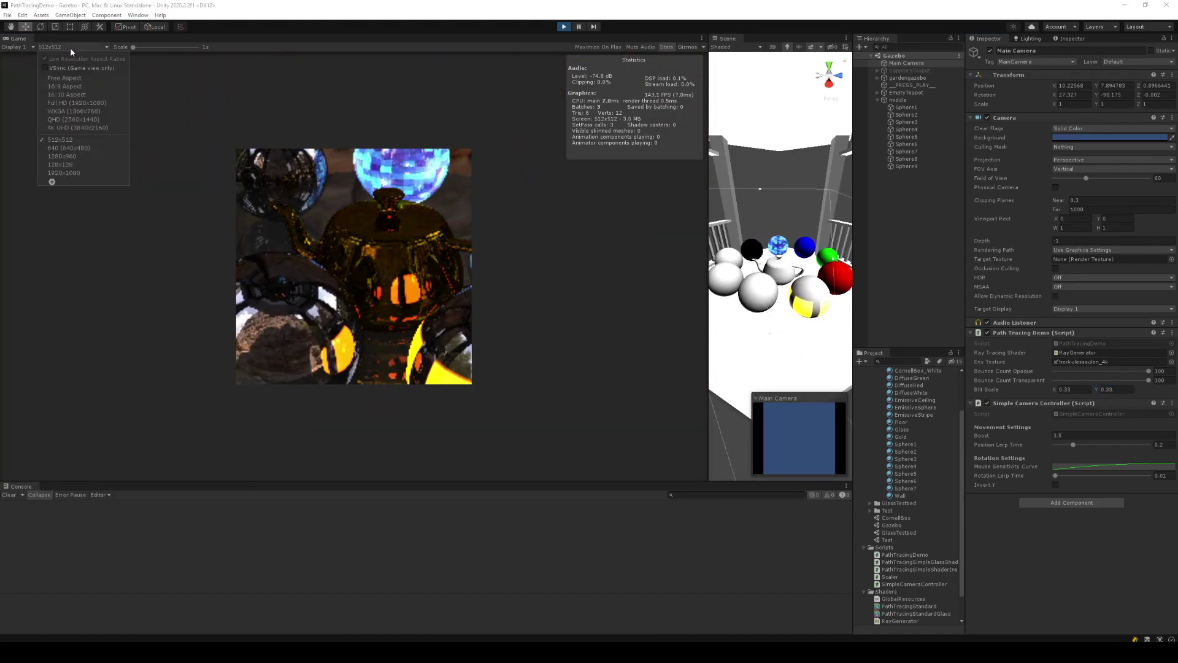
pyautogui.click(84, 77)
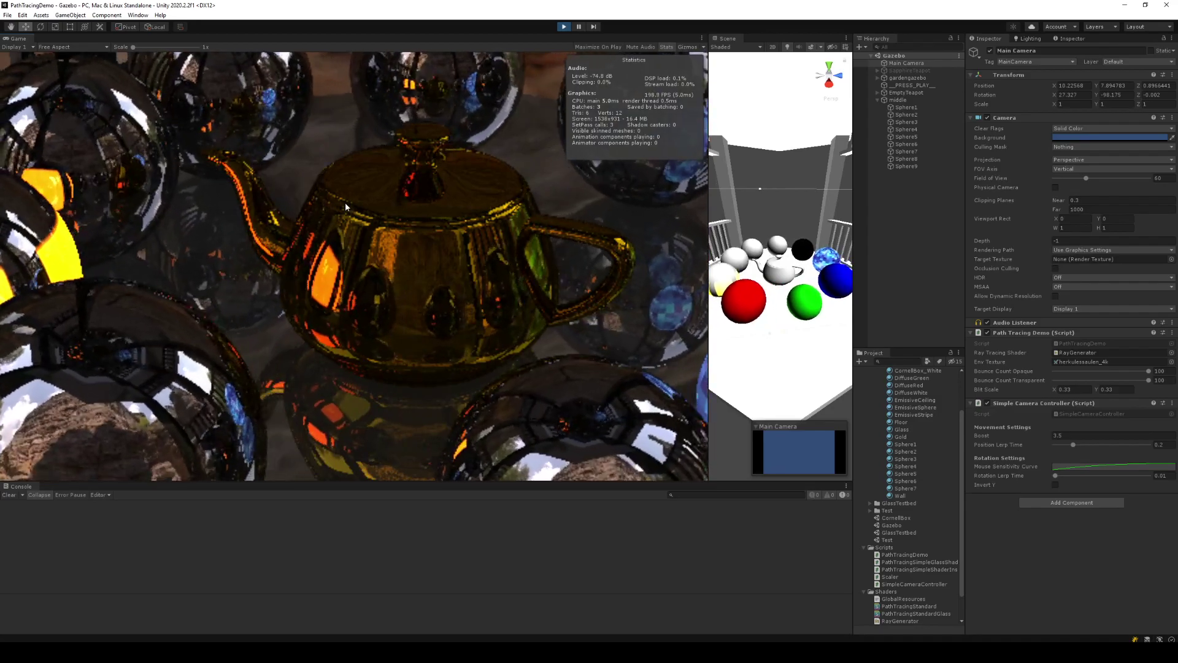
# - Narrow the Game view to widen the Scene view, then fly the camera around the spheres
pyautogui.moveTo(709, 257); pyautogui.dragTo(657, 255)
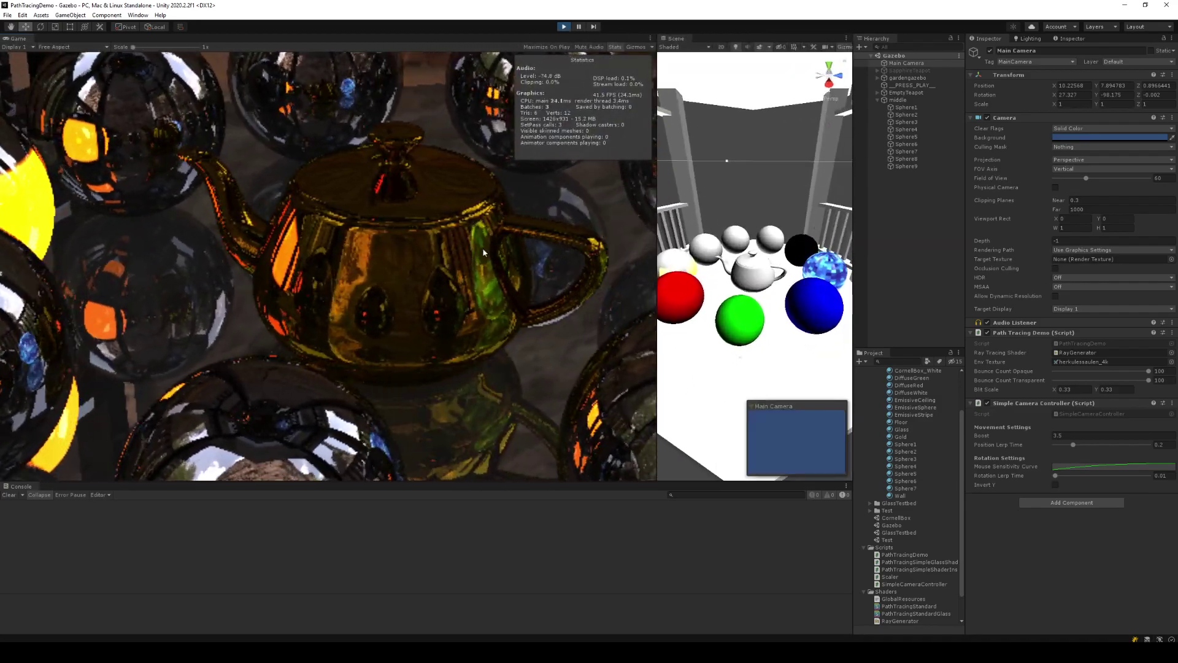
pyautogui.moveTo(483, 253); pyautogui.dragTo(484, 248, button='right')
pyautogui.press('s')
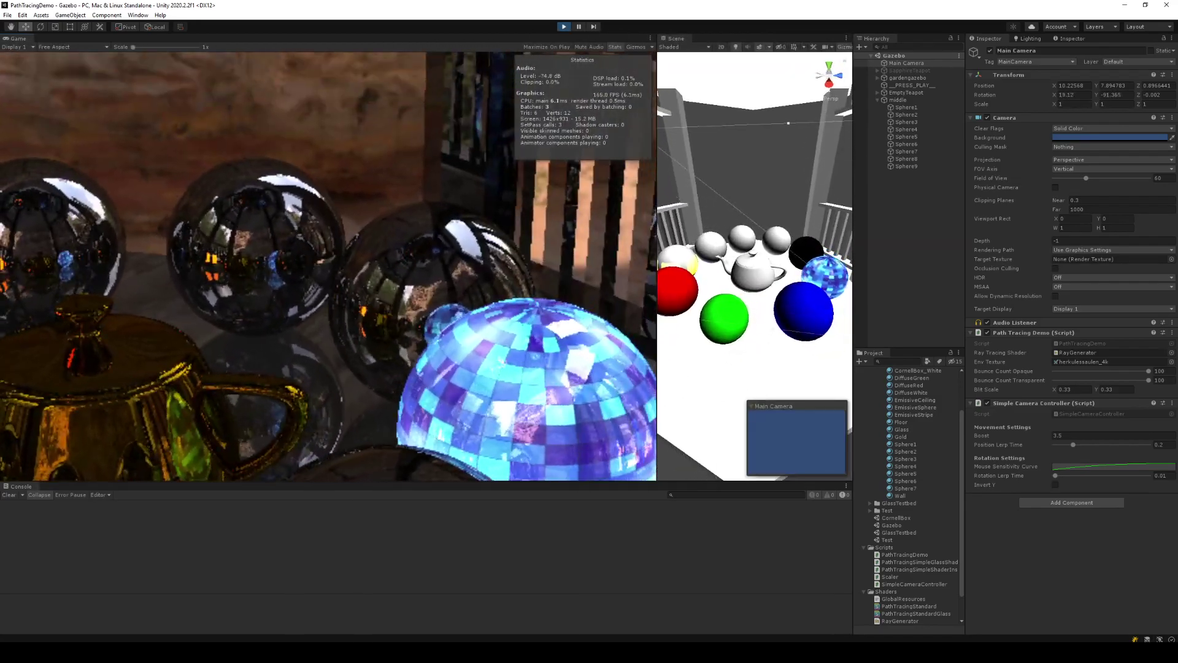
pyautogui.press('s')
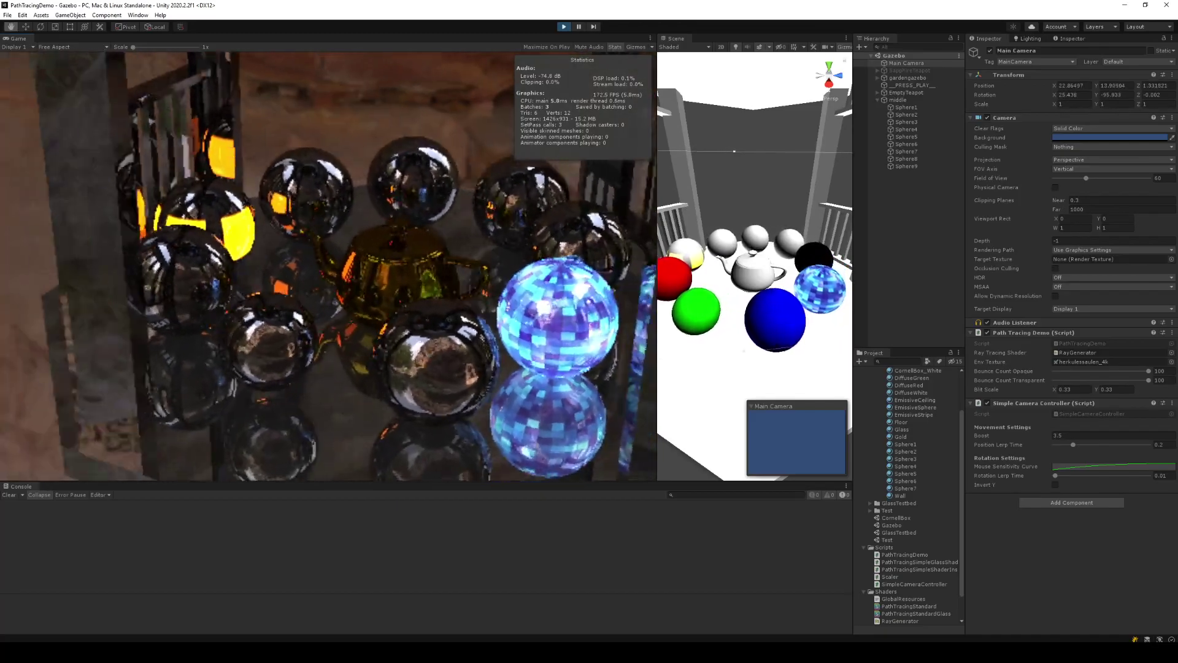
pyautogui.press('w')
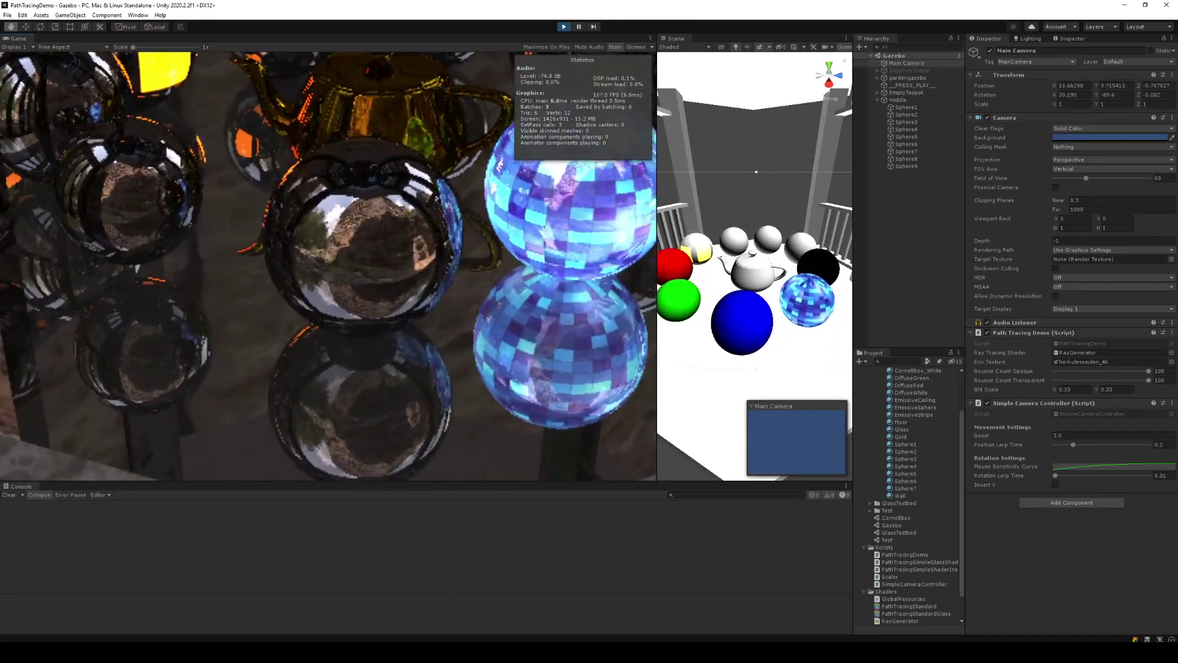
pyautogui.moveTo(321, 270); pyautogui.dragTo(321, 270, button='right')
pyautogui.press('w')
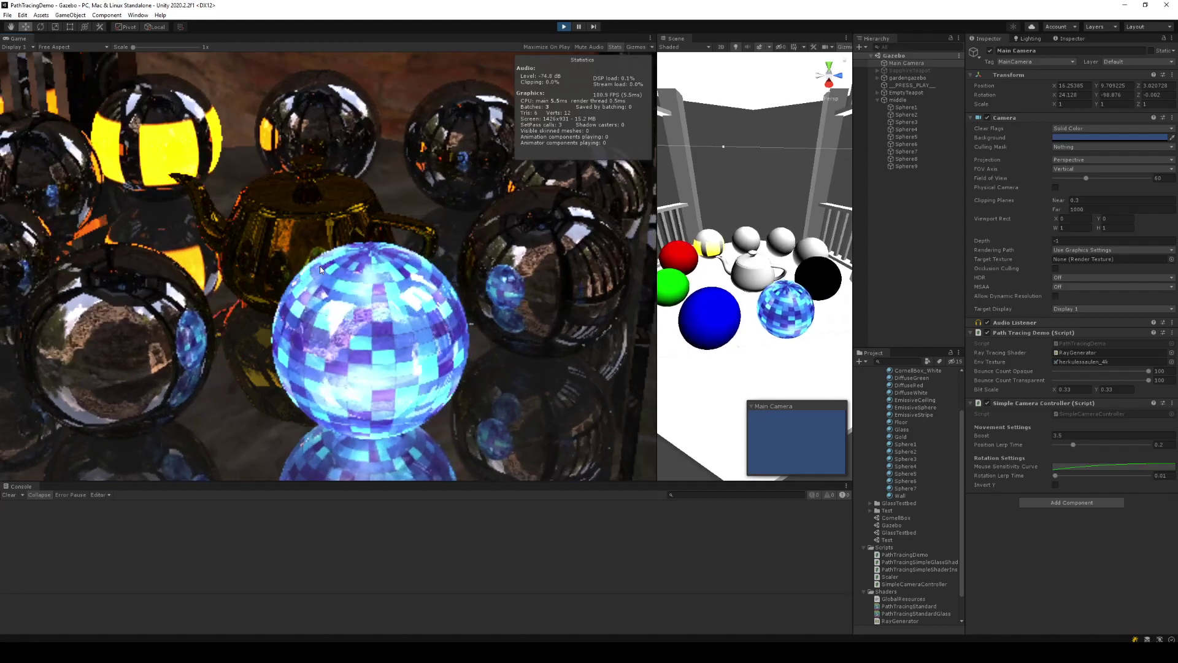
pyautogui.press('w')
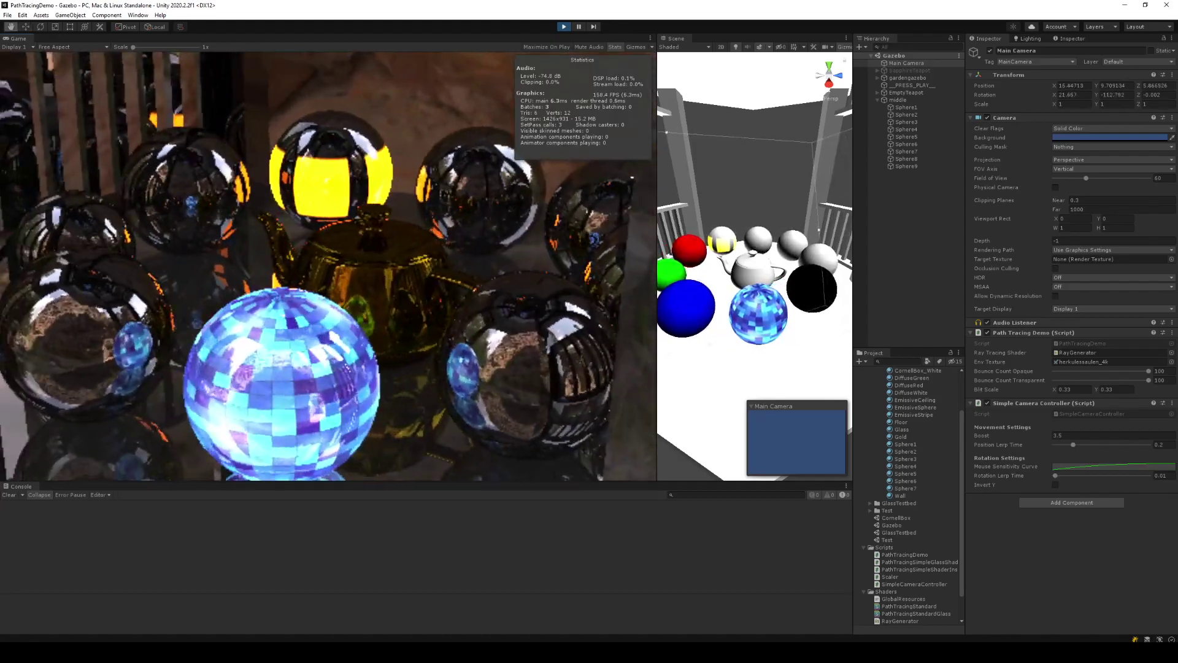
pyautogui.press('s')
pyautogui.moveTo(327, 268); pyautogui.dragTo(328, 269, button='right')
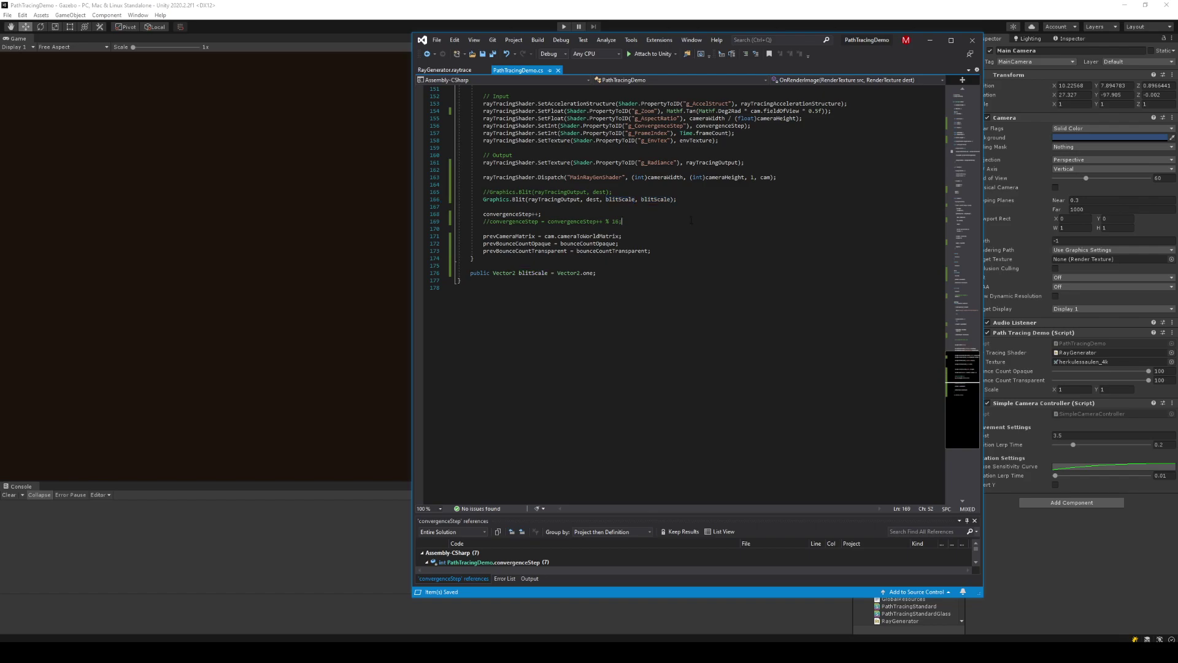
# - Add a public Vector2 offset field defaulting to Vector2.zero and pass it to Graphics.Blit
pyautogui.click(610, 274)
pyautogui.hotkey('ctrl', 'd')
pyautogui.write('offset = Vector2.one;')
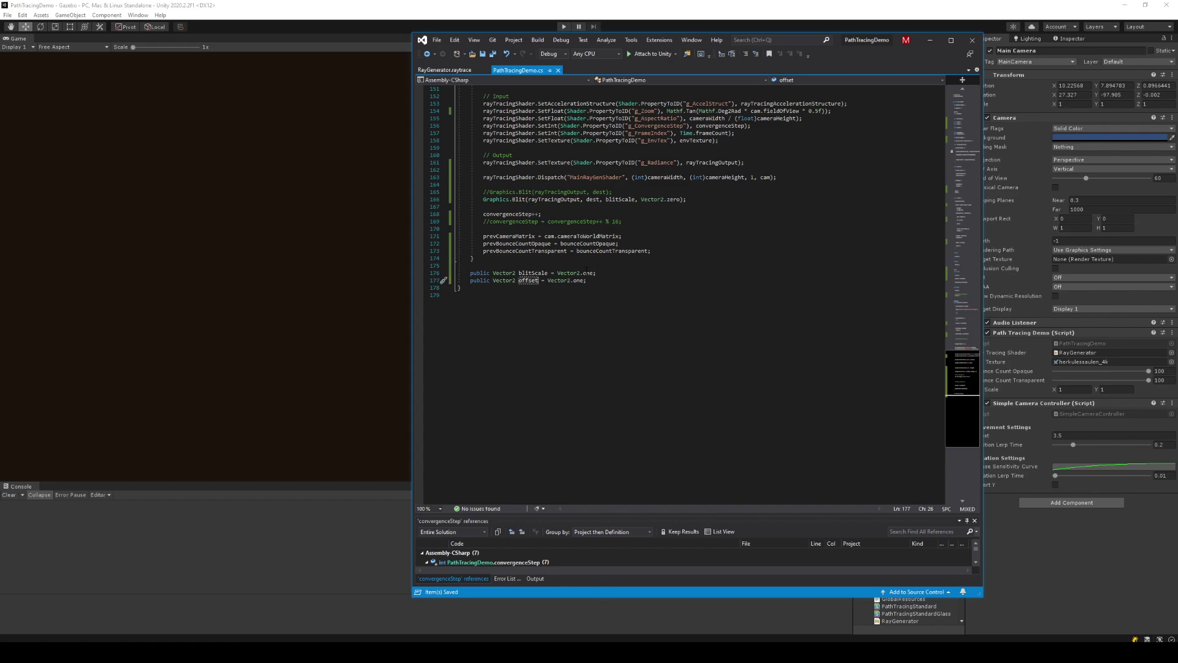
pyautogui.doubleClick(582, 280)
pyautogui.write('zero')
pyautogui.moveTo(641, 200); pyautogui.dragTo(678, 200)
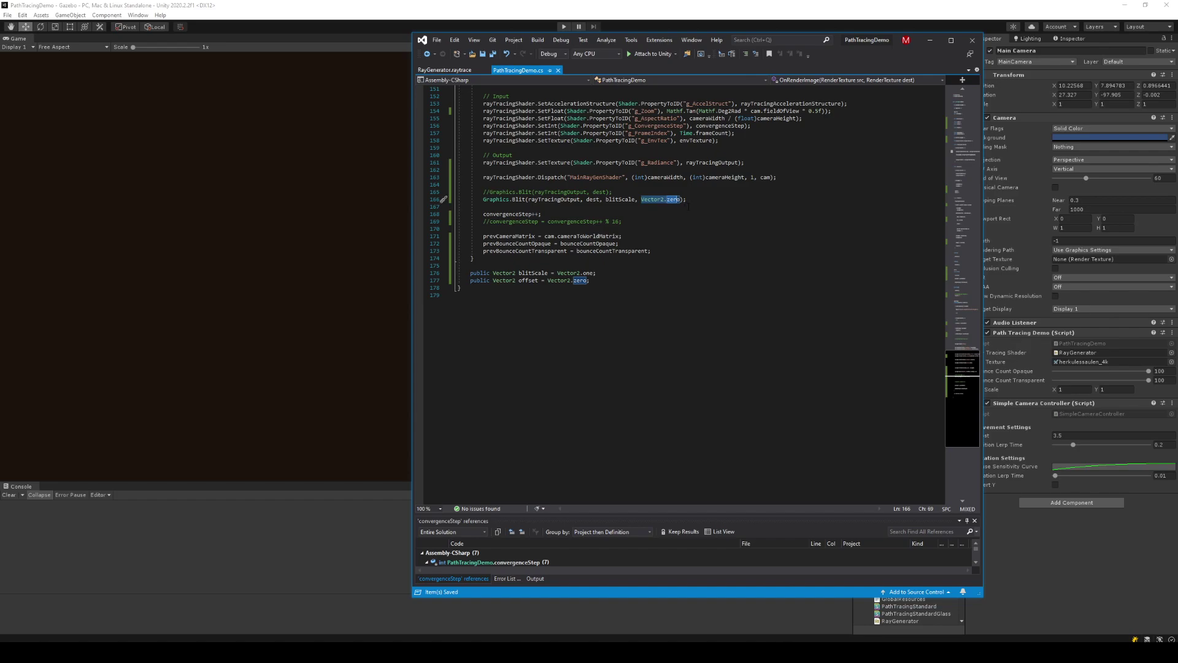
pyautogui.hotkey('alt', 'Tab')
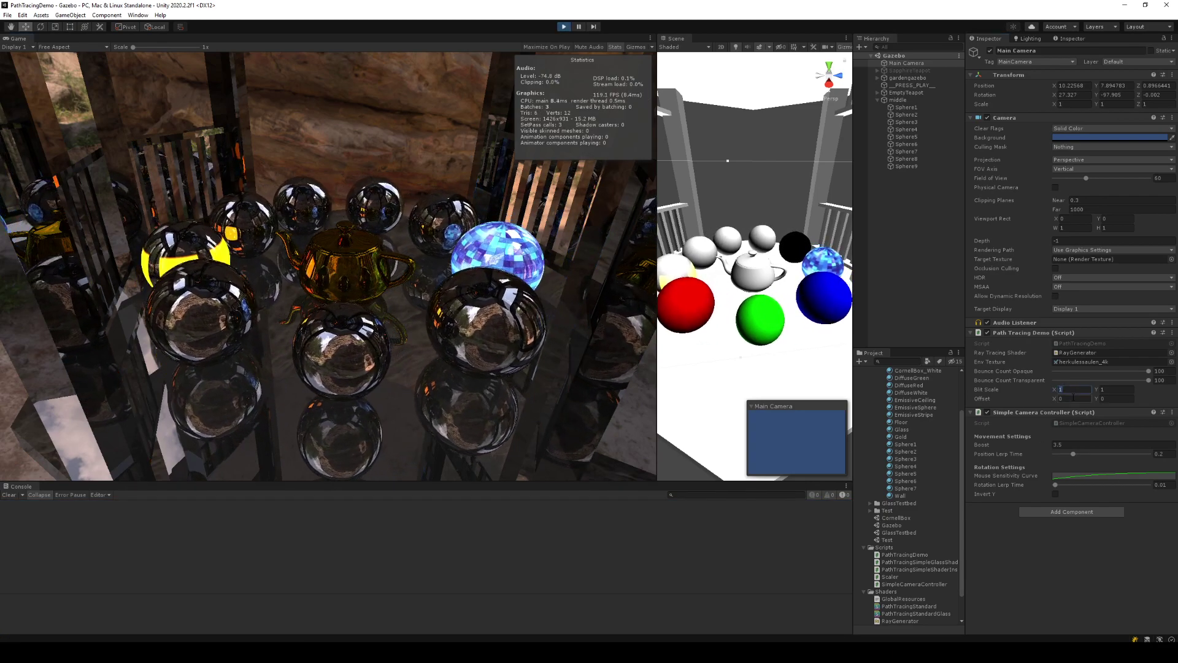
# - Set Blit Scale X and Y to 2 in the Inspector
pyautogui.click(1071, 389)
pyautogui.write('0')
pyautogui.press('BackSpace')
pyautogui.write('1')
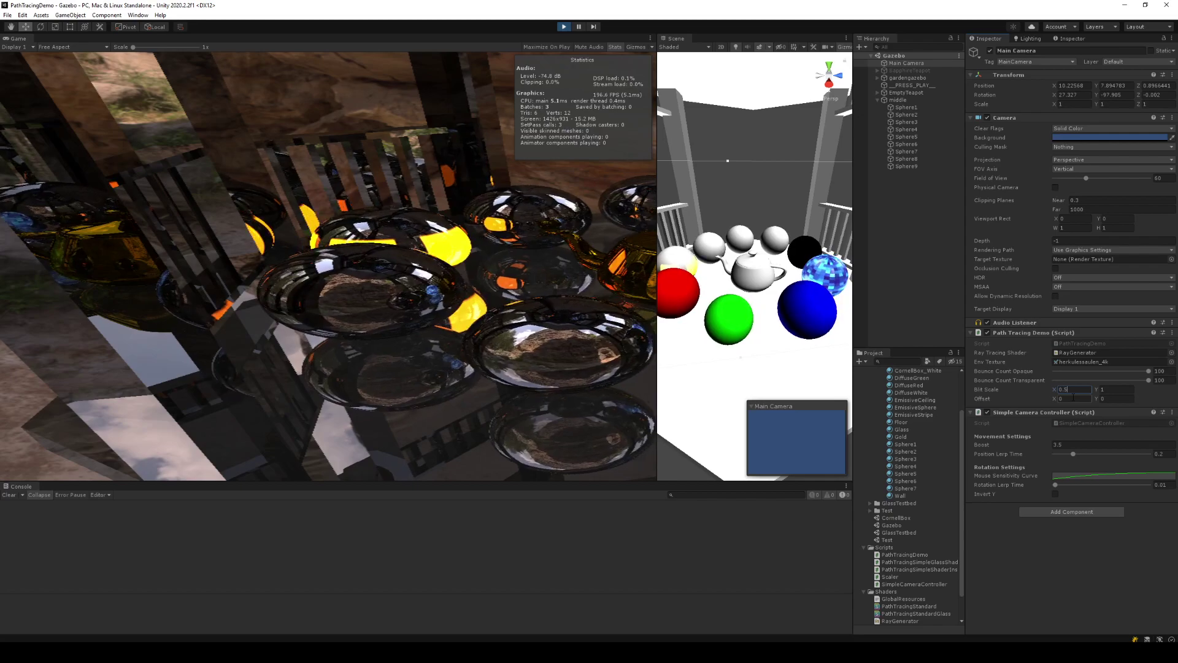
pyautogui.press('BackSpace')
pyautogui.write('2')
pyautogui.press('Tab')
pyautogui.write('2')
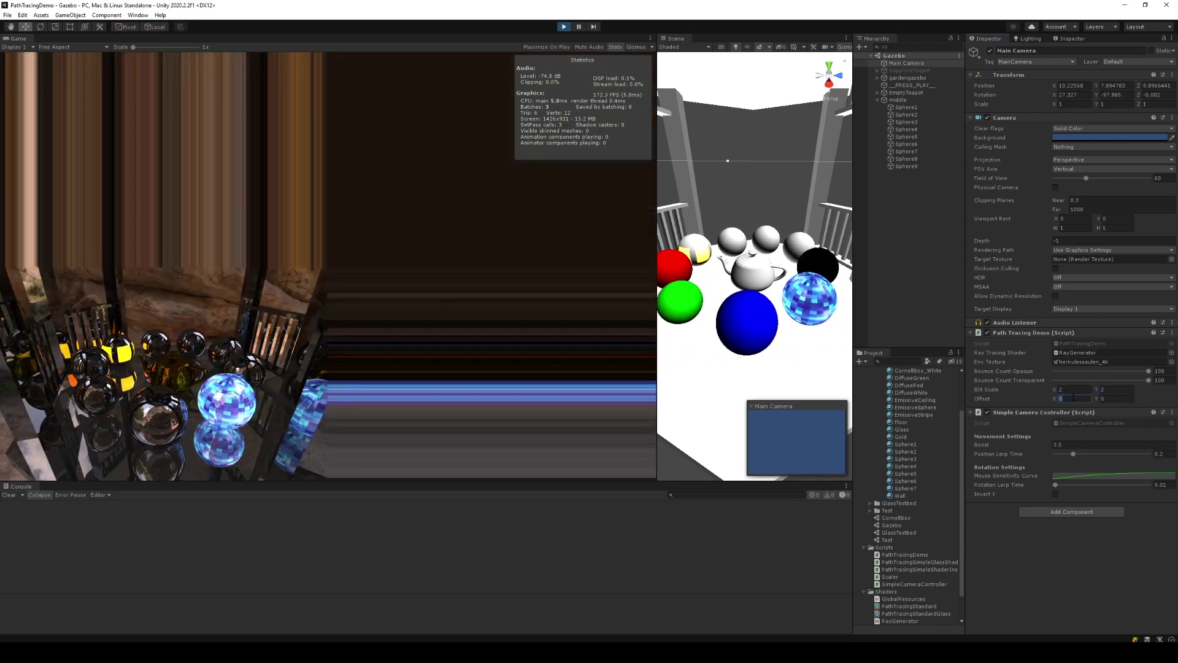
# - Give Offset negative X and Y values (-1 and -1/2/2)
pyautogui.click(1072, 398)
pyautogui.write('1')
pyautogui.press('BackSpace')
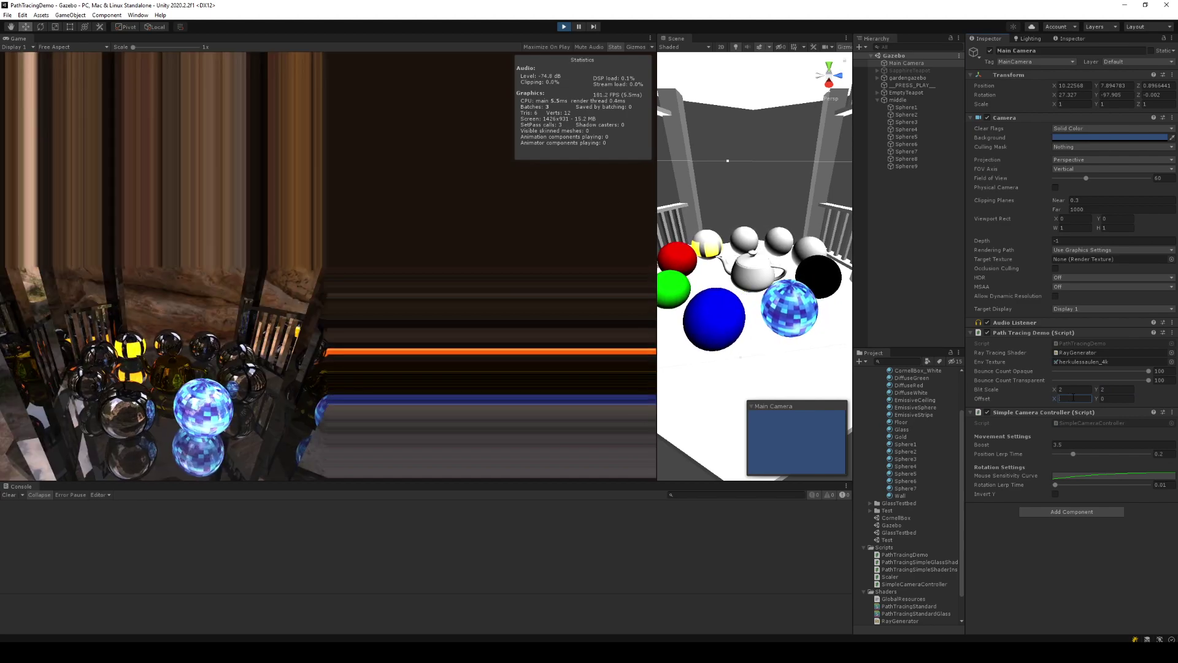
pyautogui.write('-1')
pyautogui.press('Tab')
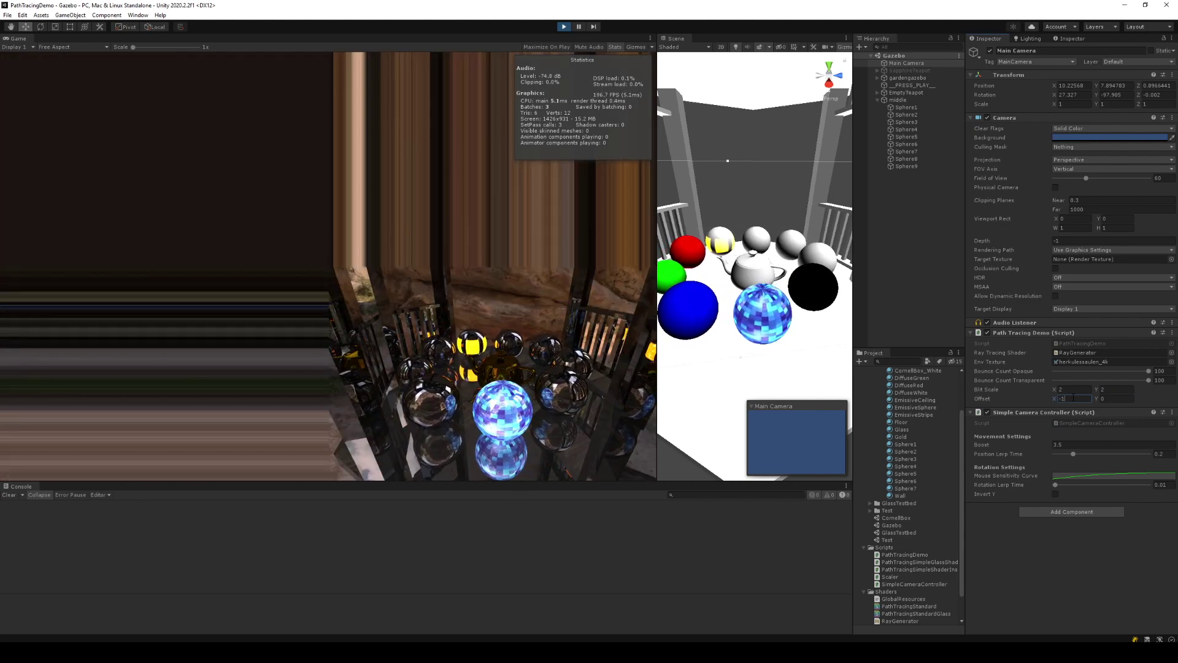
pyautogui.write('-1')
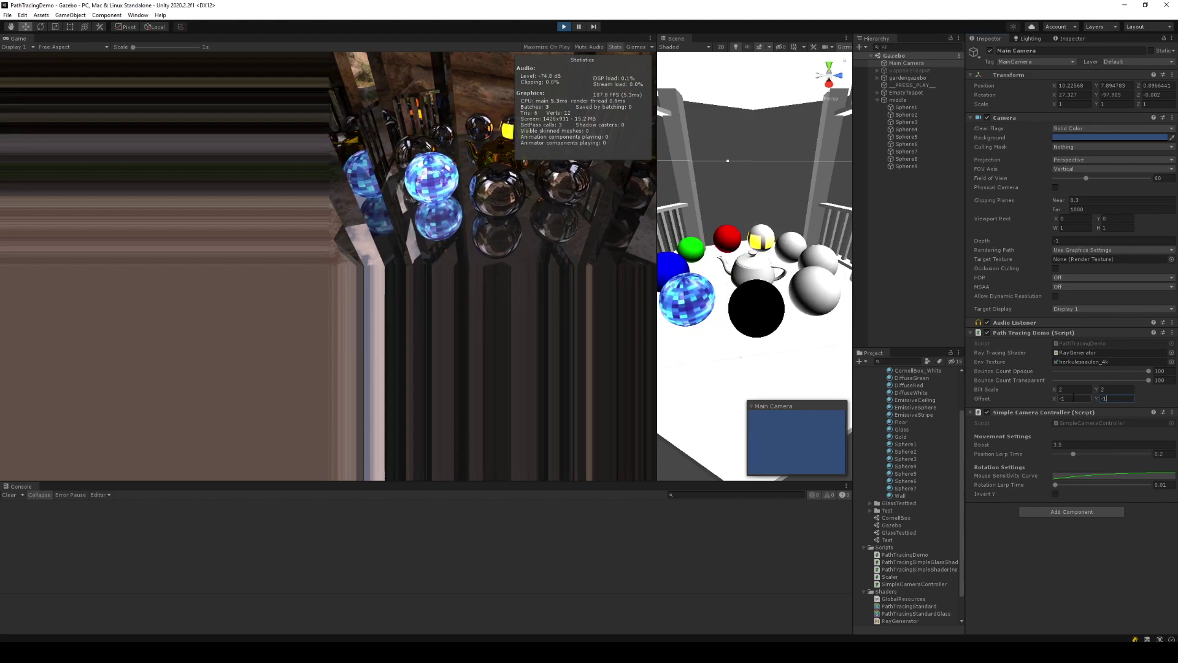
pyautogui.write('/2')
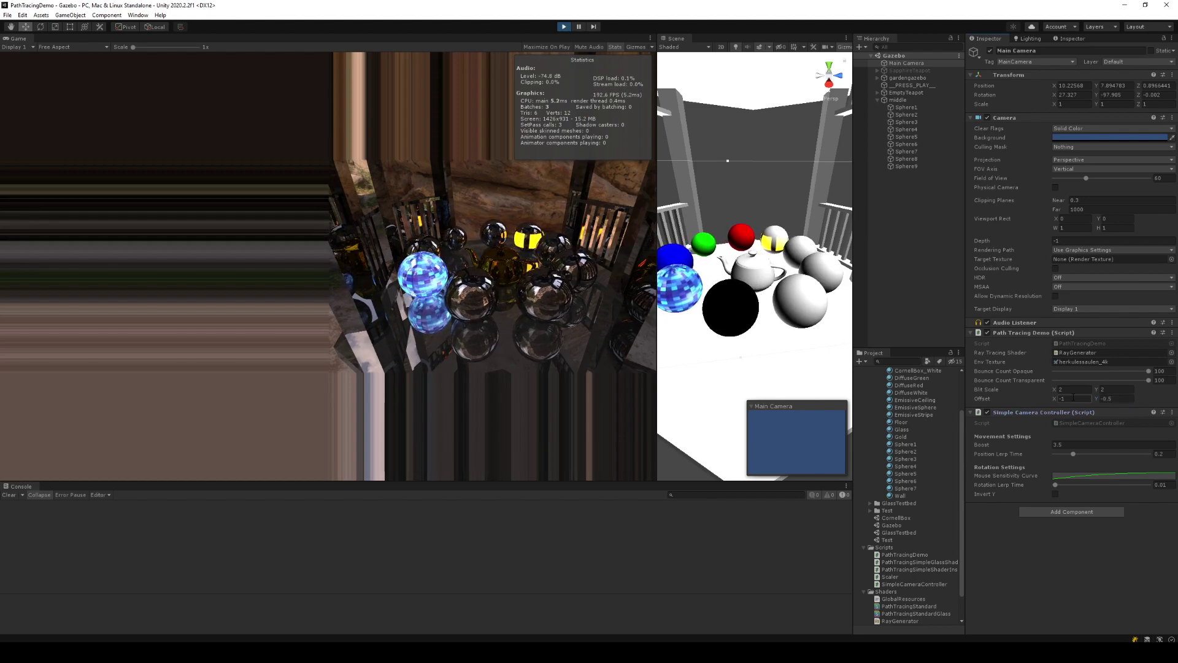
pyautogui.write('/2')
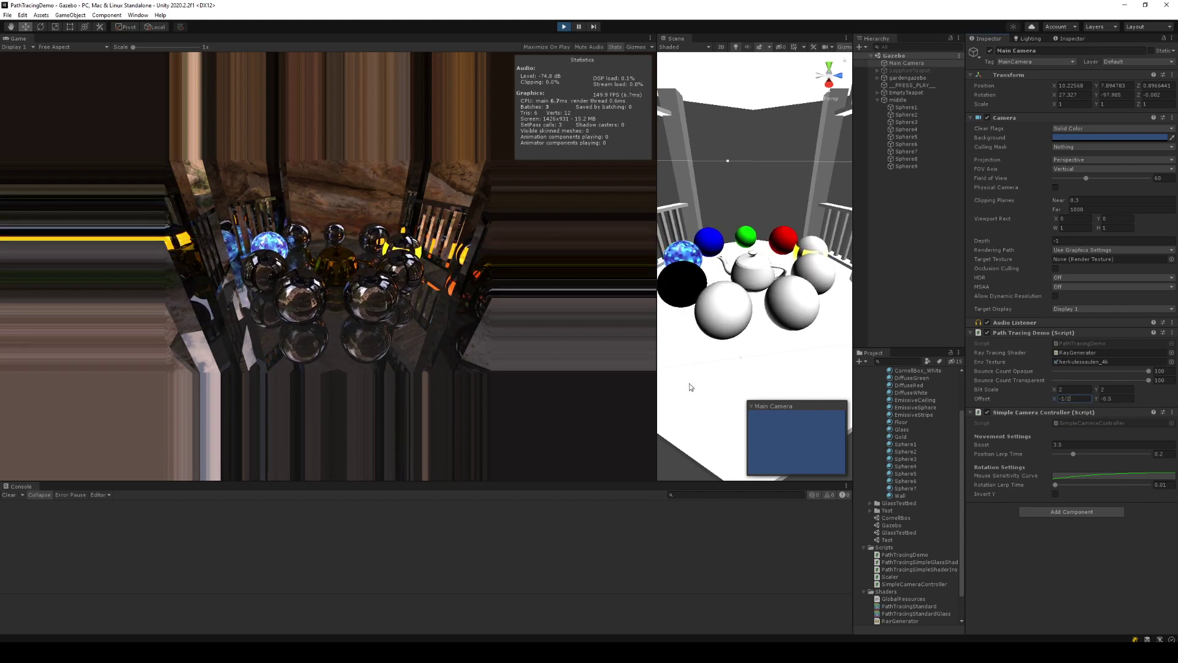
# - Fly the camera around the offset render, then stop play mode
pyautogui.moveTo(328, 277)
pyautogui.mouseDown(button='right')
pyautogui.moveTo(322, 245)
pyautogui.moveTo(307, 258)
pyautogui.moveTo(294, 246)
pyautogui.mouseUp(button='right')
pyautogui.press('w')
pyautogui.press('w')
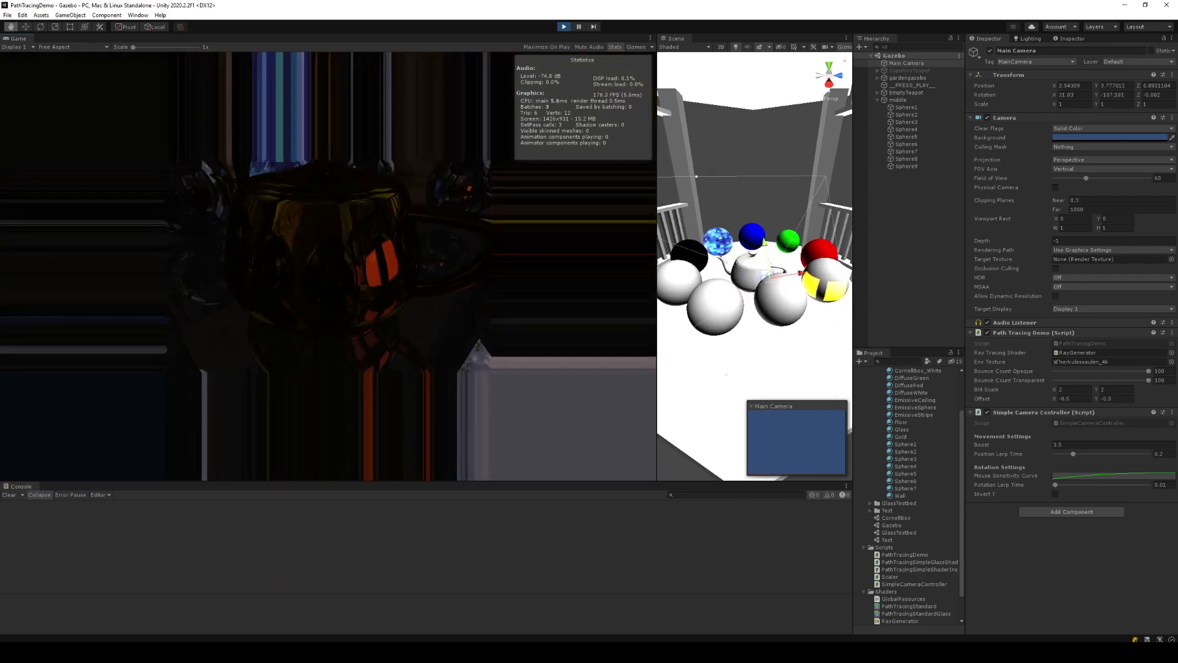
pyautogui.press('s')
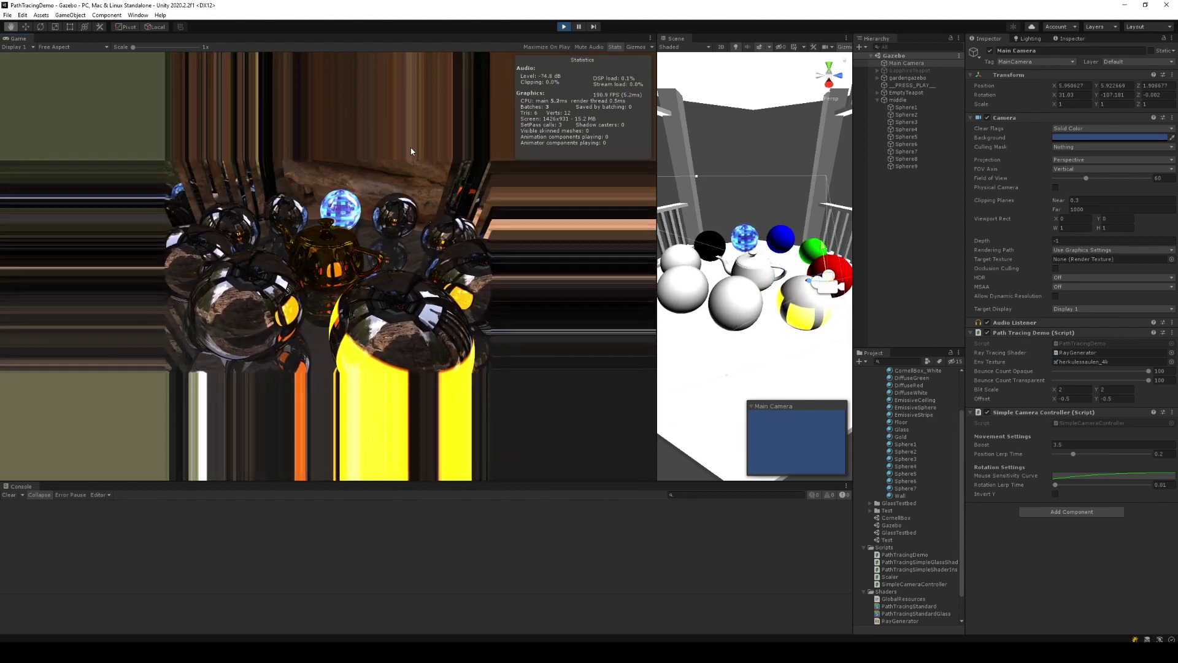
pyautogui.click(563, 27)
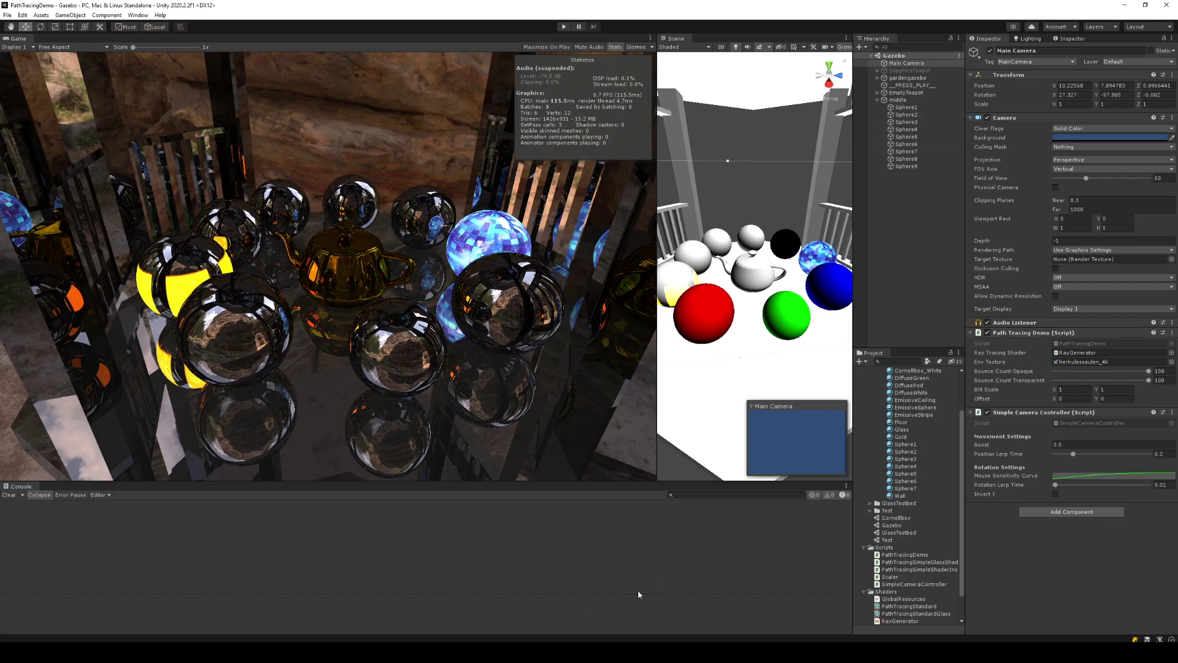
# - Bring Visual Studio with PathTracingDemo.cs in front of Unity
pyautogui.hotkey('alt', 'Tab')
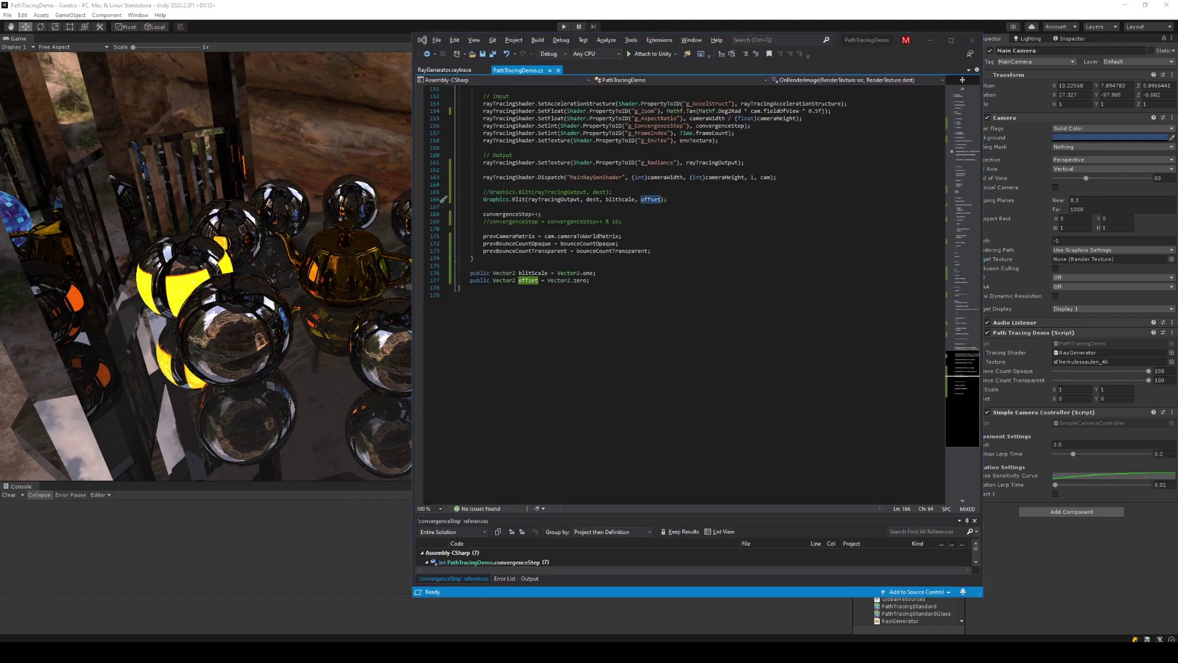
# - Bring the Unity editor back in front of Visual Studio
pyautogui.click(972, 40)
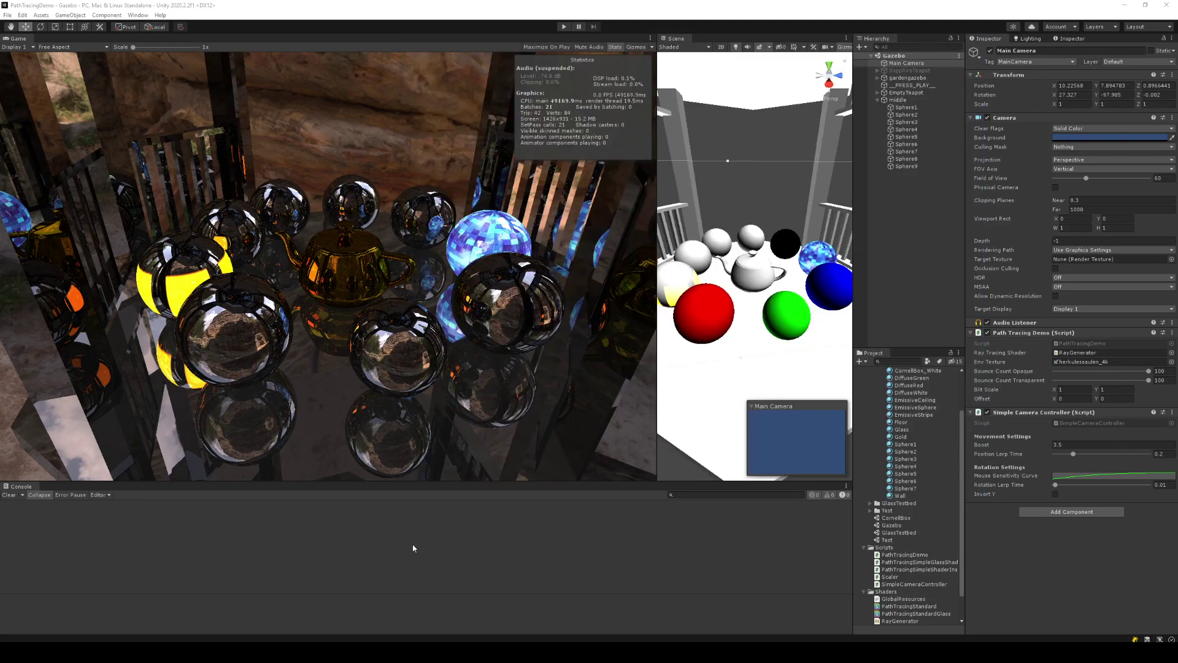